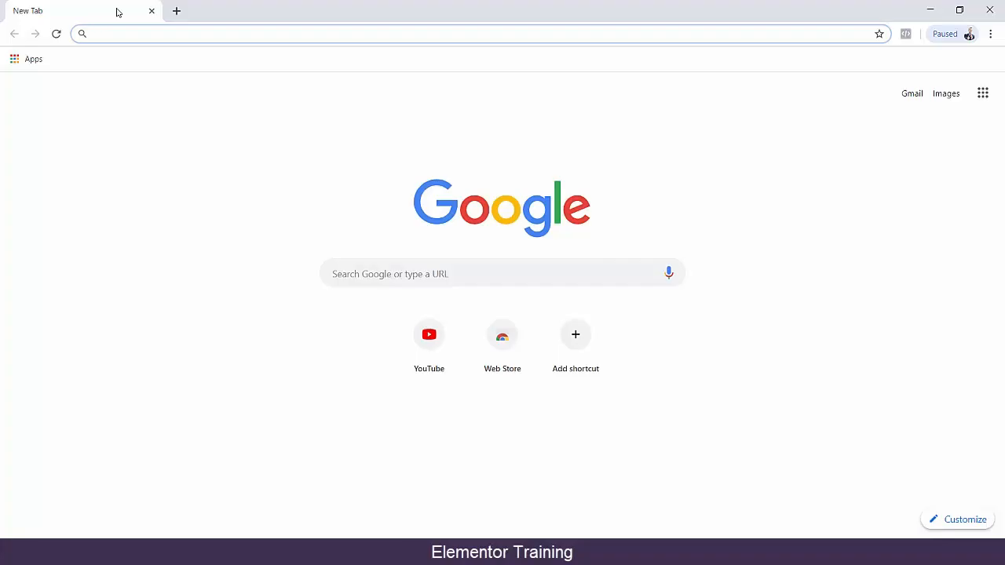
Search Google for "elementor" and open the official Elementor website, elementor.com.
type("eleme")
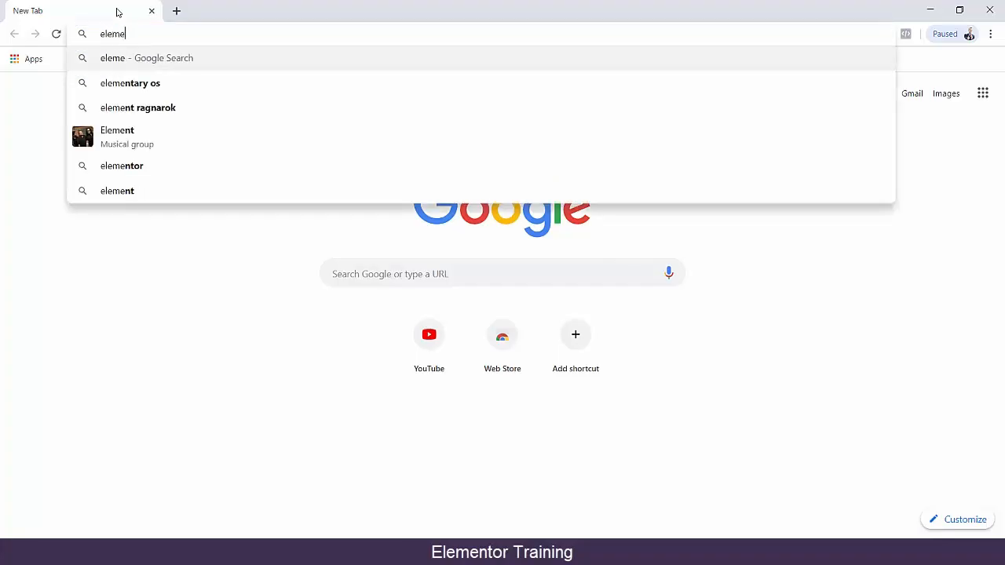
type("ntor")
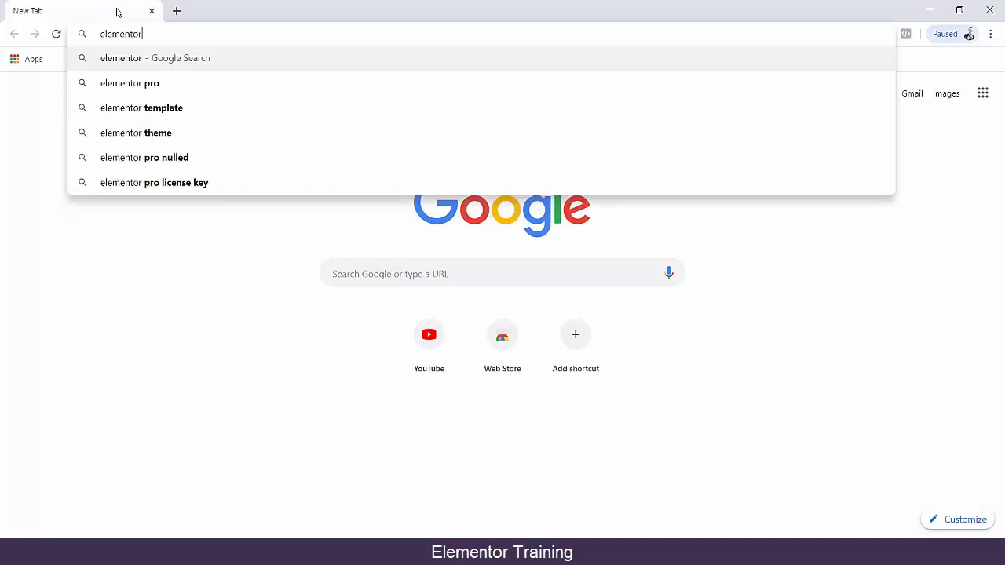
key("Return")
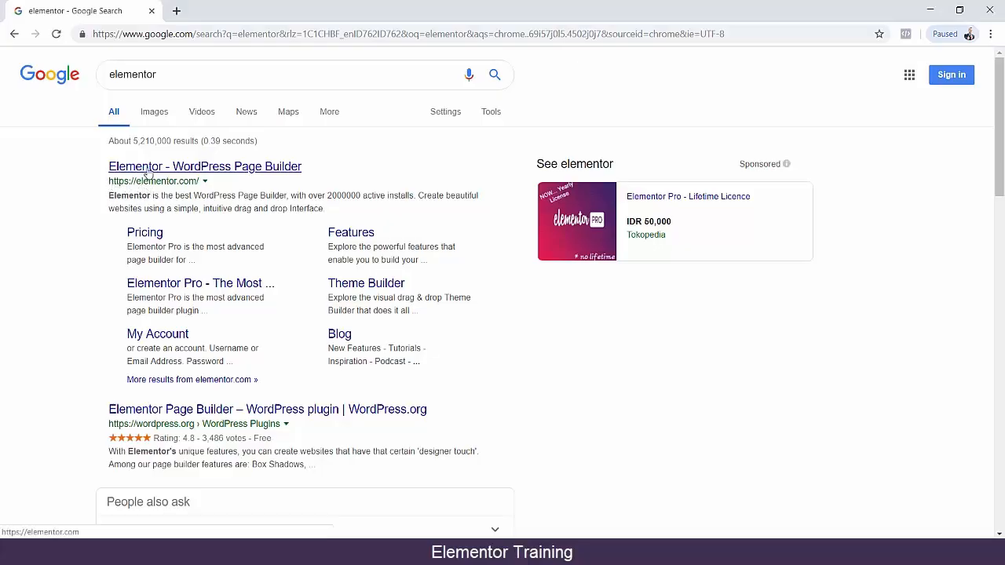
left_click(146, 171)
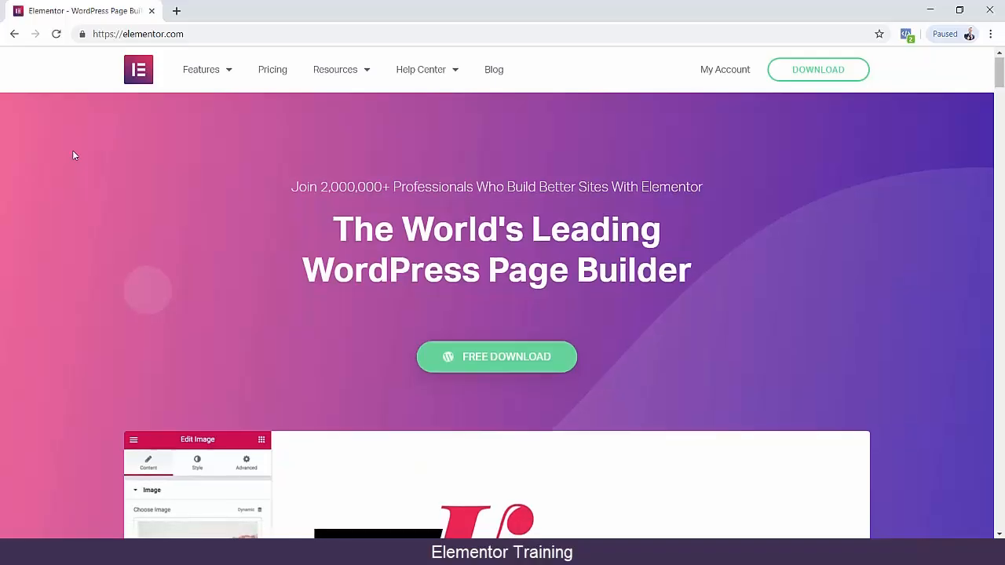
Skim the Elementor homepage from the main banner to the user reviews heading, and return to the beginning of the page.
scroll(72, 155, "down", 7)
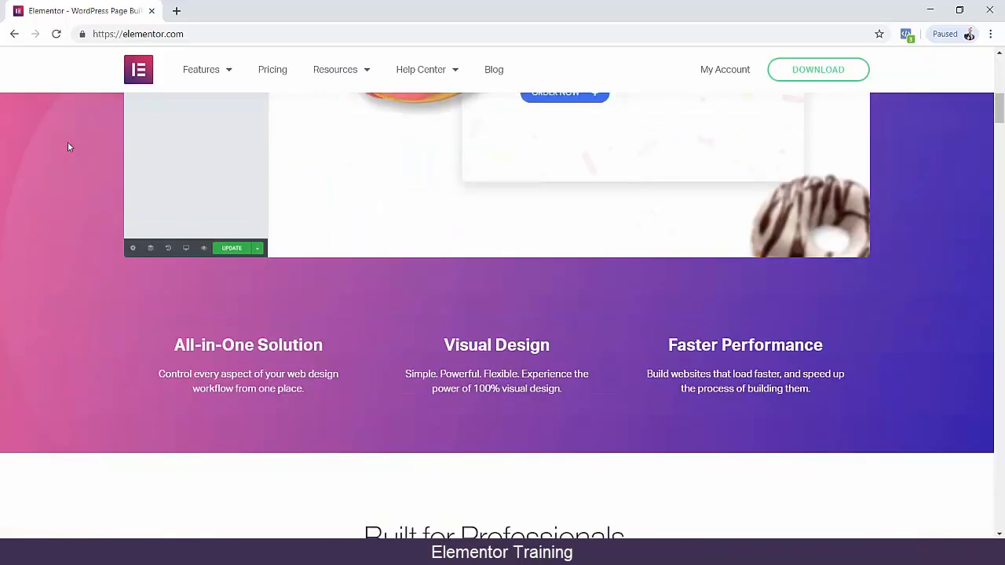
scroll(68, 147, "down", 6)
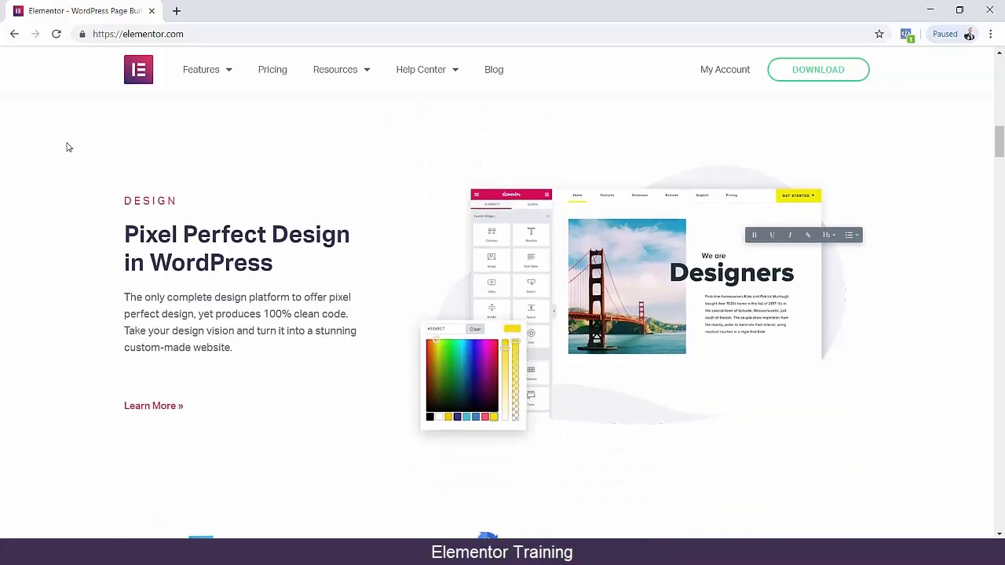
scroll(67, 146, "down", 5)
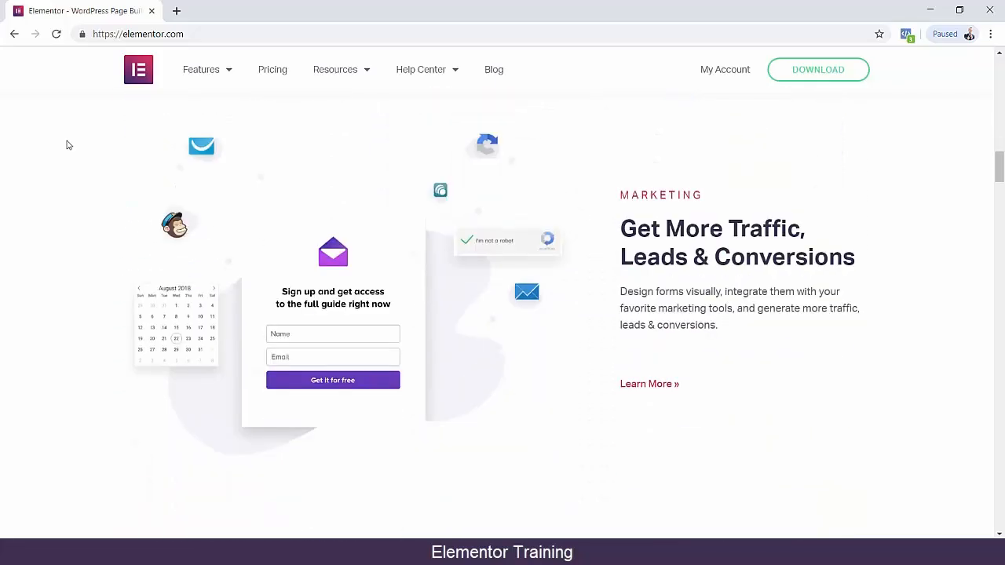
scroll(72, 150, "down", 2)
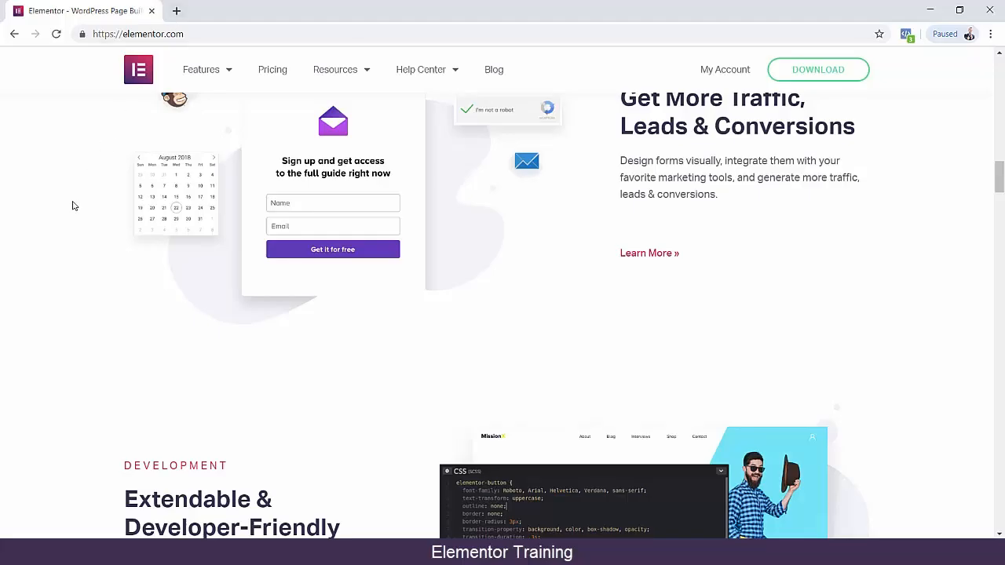
scroll(73, 206, "down", 5)
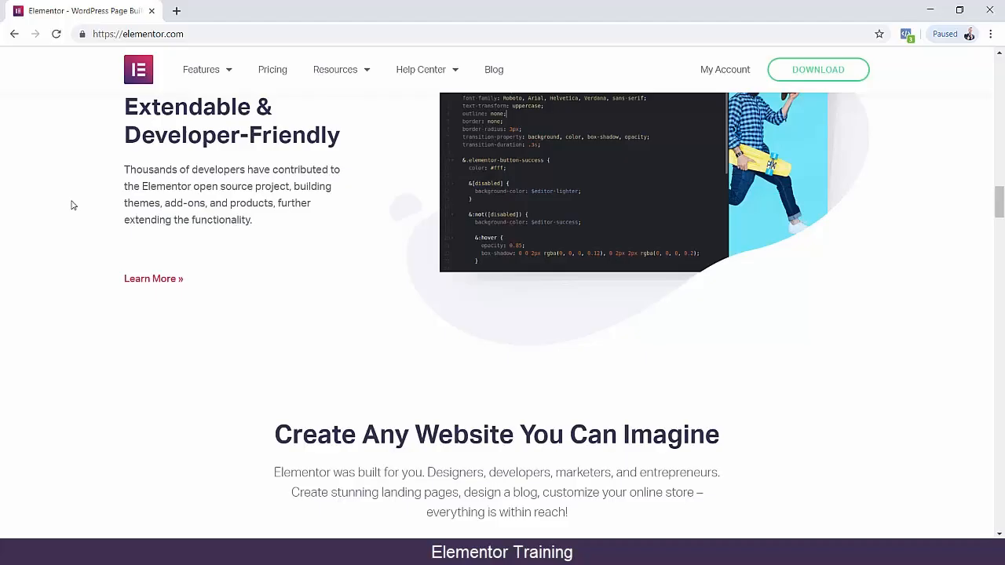
scroll(71, 221, "down", 7)
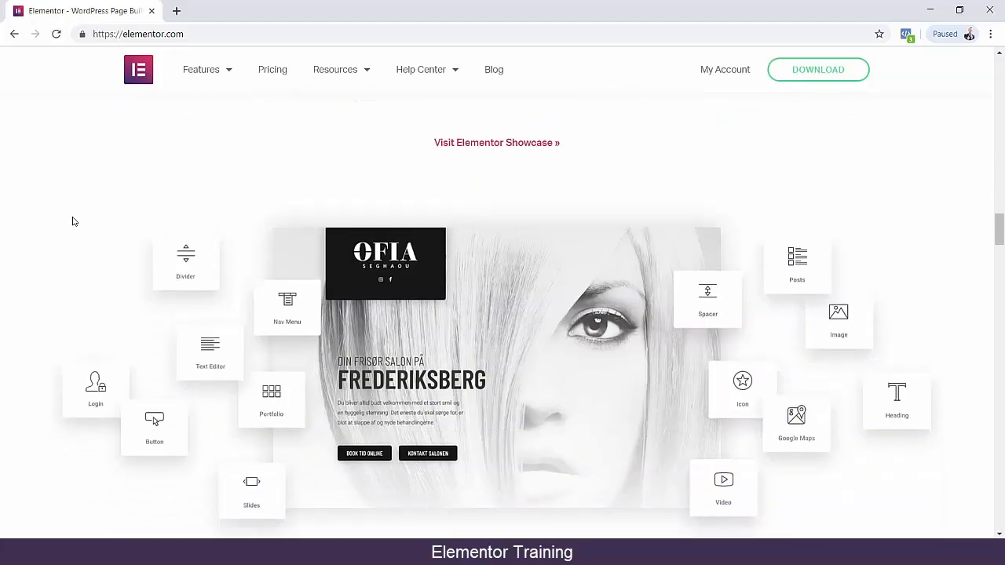
scroll(74, 222, "down", 2)
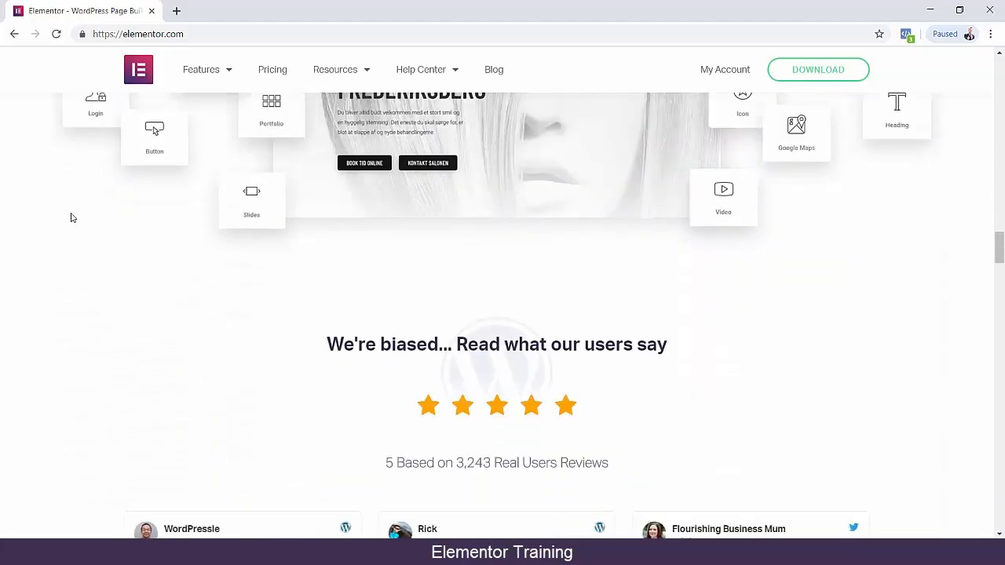
left_click_drag(999, 250, 1002, 22)
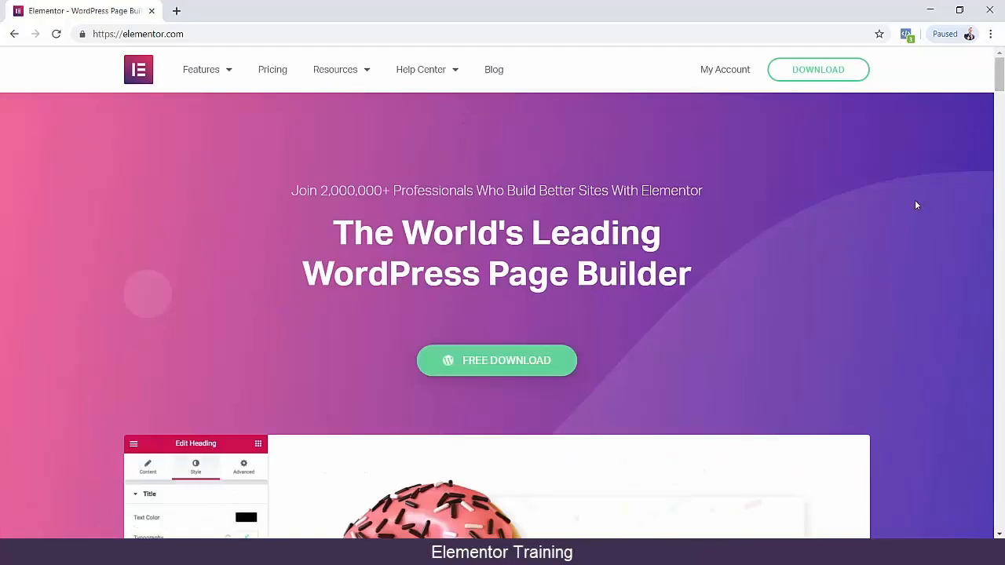
Examine the homepage headline, editor preview and "Pixel Perfect Design in WordPress" section, and return to the "2,000,000+ Professionals" line.
mouse_move(208, 72)
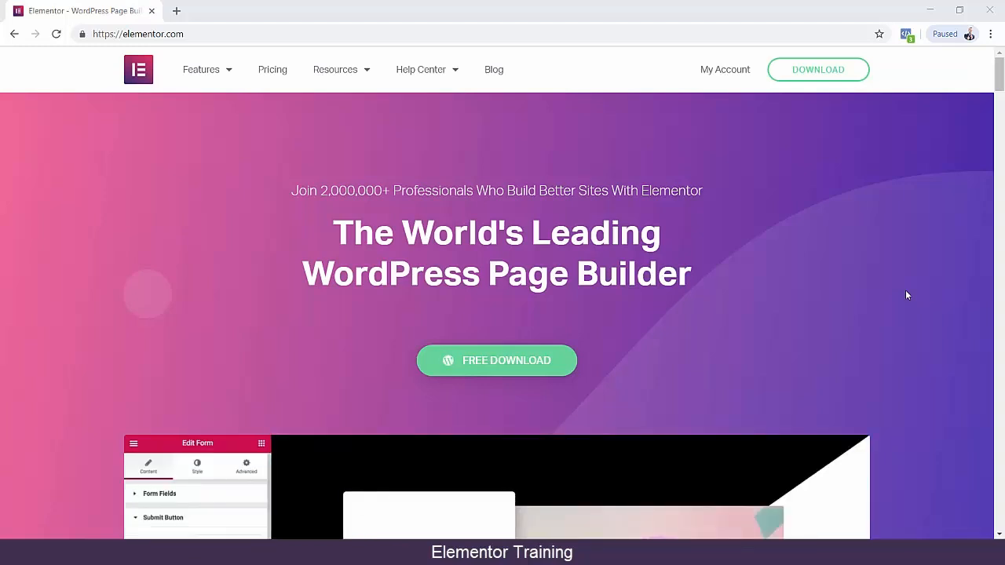
left_click_drag(303, 275, 713, 321)
scroll(905, 314, "down", 4)
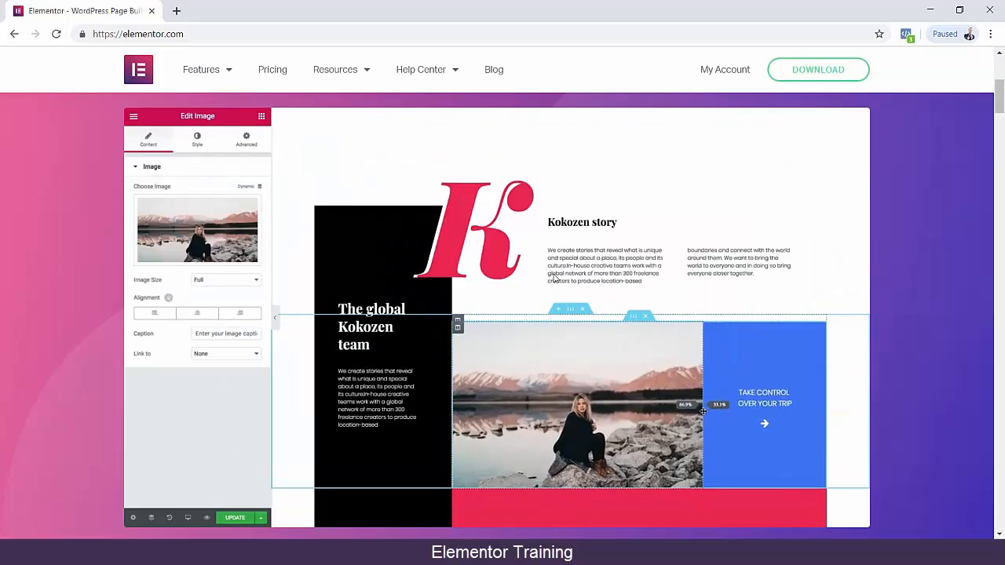
scroll(438, 240, "down", 7)
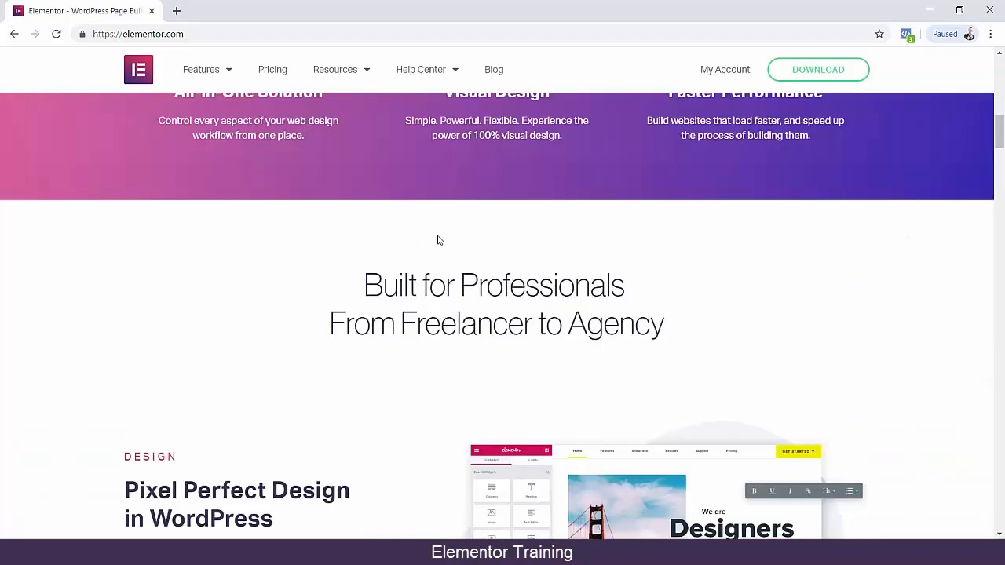
scroll(432, 235, "down", 2)
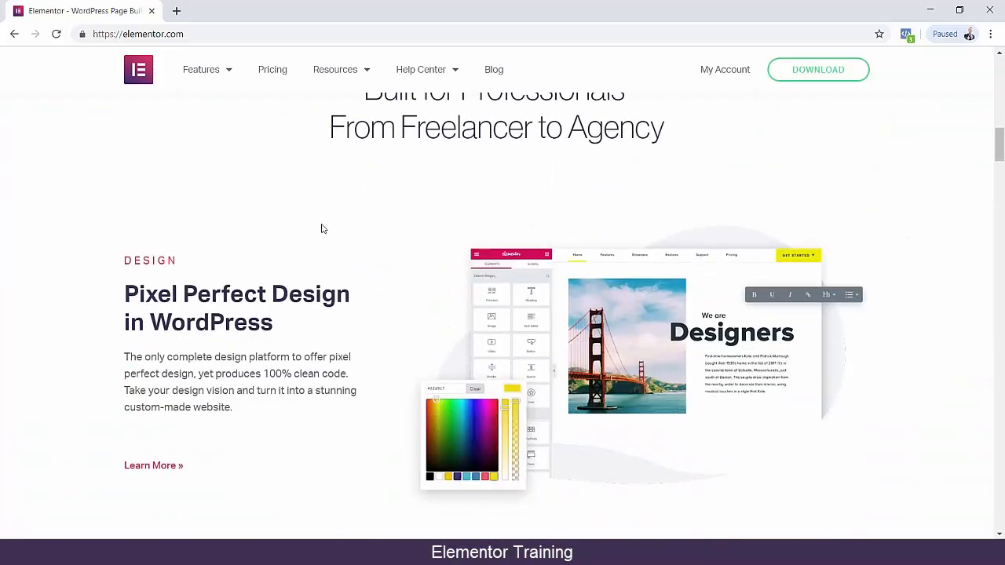
scroll(329, 240, "up", 10)
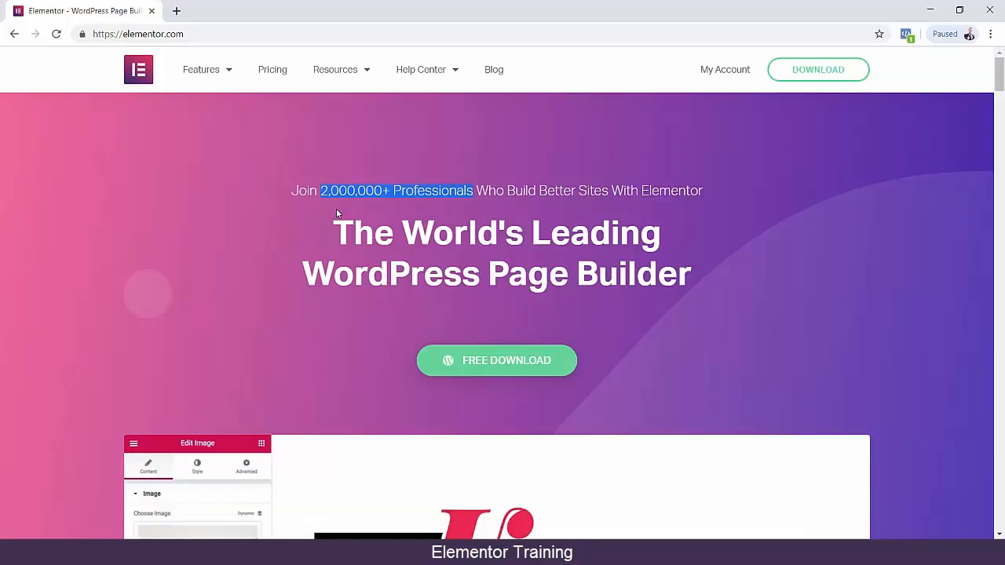
Examine the homepage's marketing, development and "Create Any Website You Can Imagine" sections through to the user reviews.
scroll(336, 209, "down", 12)
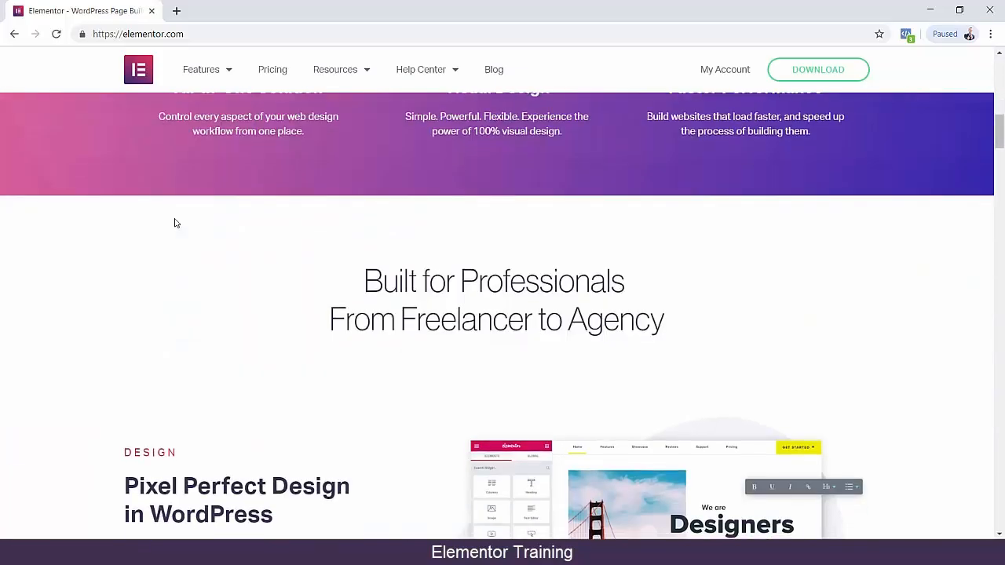
scroll(174, 220, "down", 5)
scroll(717, 226, "up", 2)
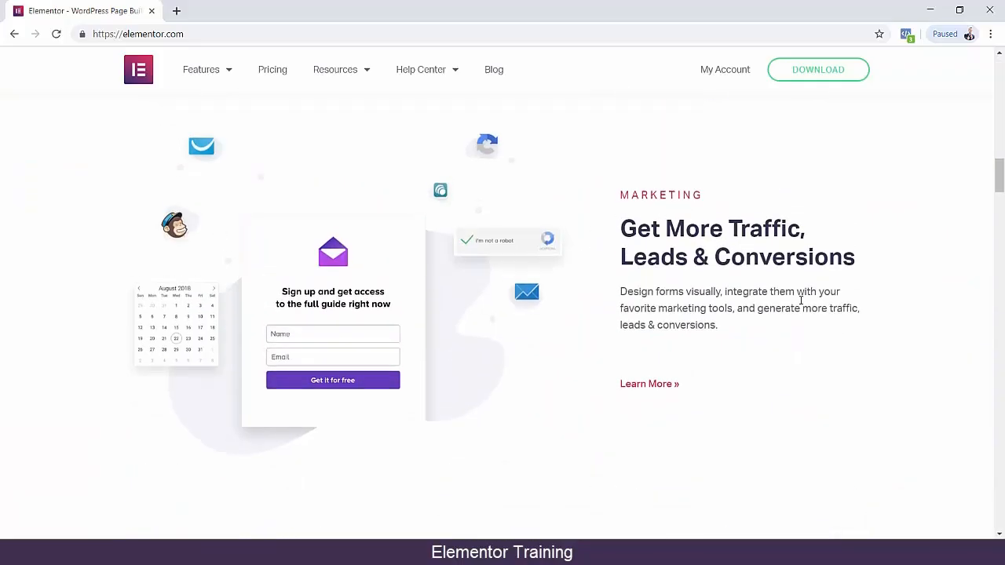
scroll(853, 306, "down", 4)
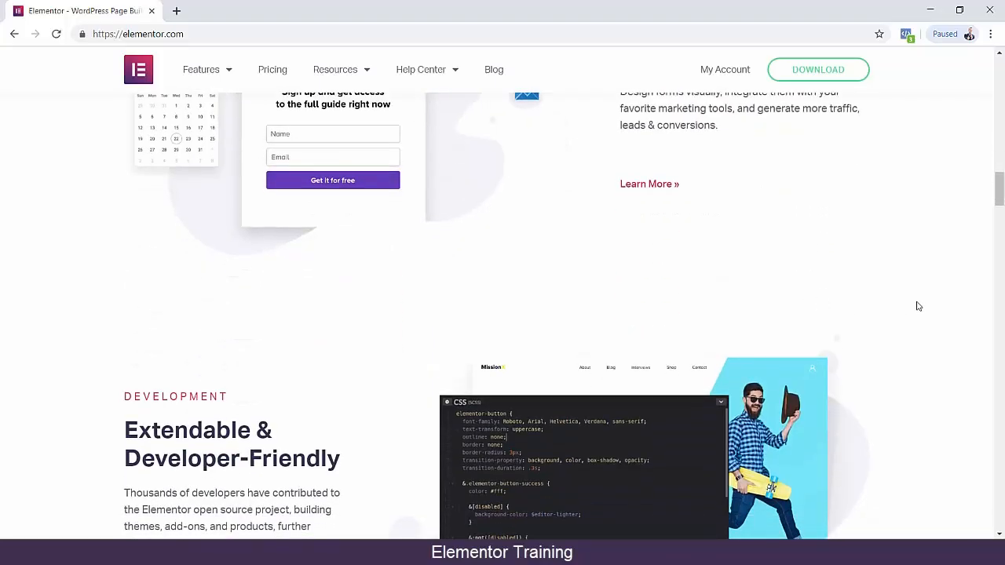
scroll(918, 307, "down", 6)
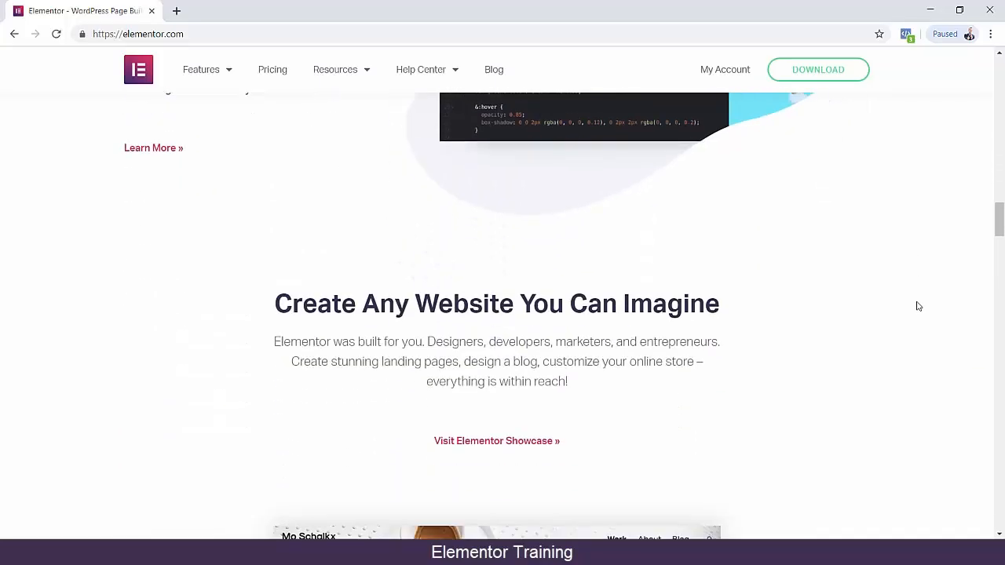
scroll(918, 306, "down", 4)
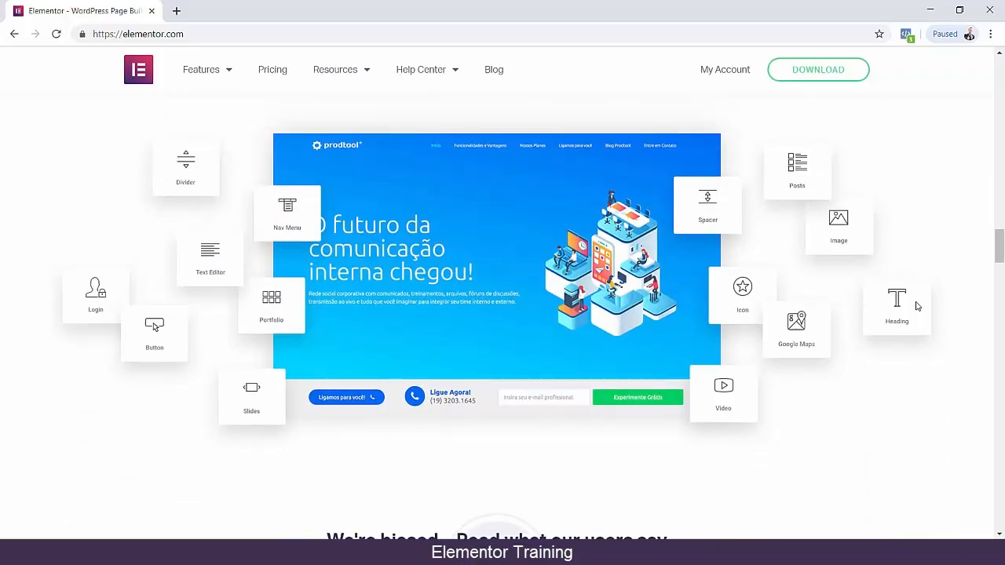
scroll(916, 306, "down", 4)
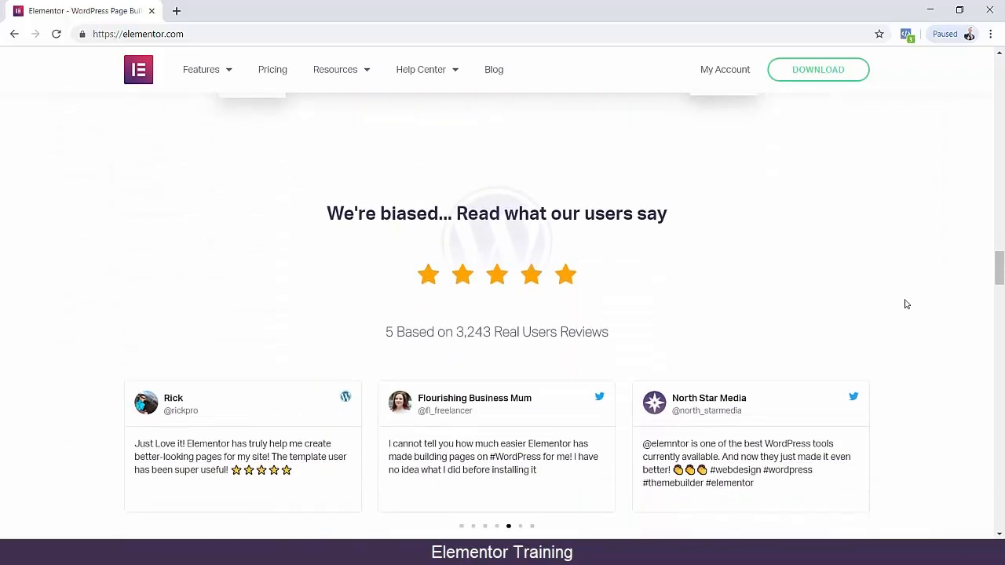
scroll(906, 303, "down", 2)
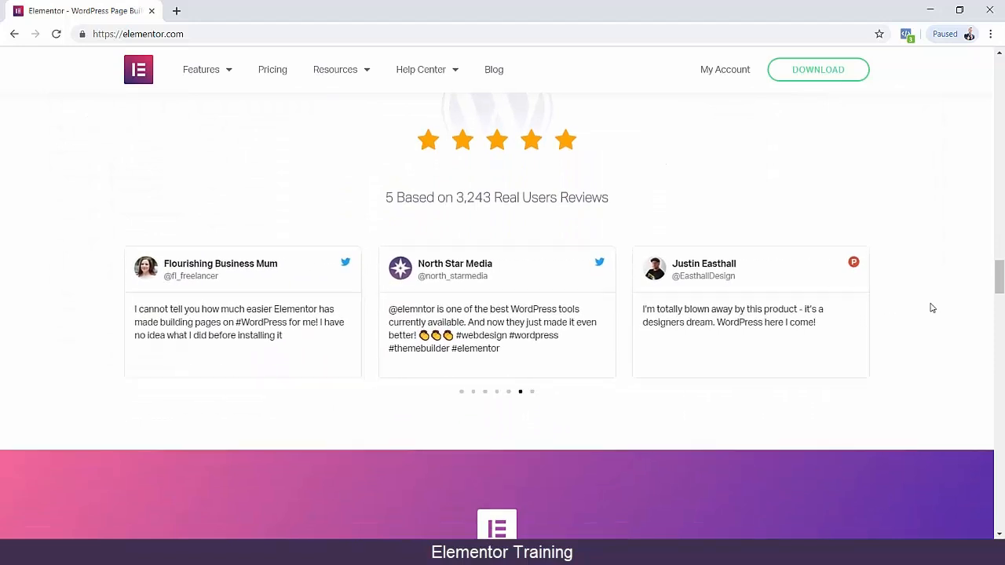
Examine the theme builder, popup builder, widgets and theme and plugin compatibility sections of the homepage.
scroll(931, 308, "down", 2)
scroll(932, 308, "down", 3)
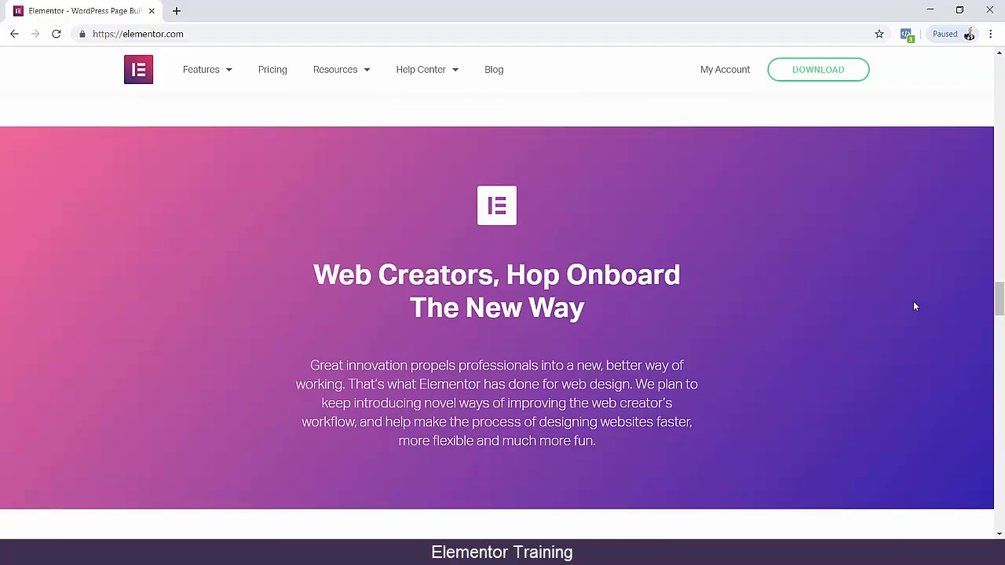
scroll(913, 306, "down", 5)
scroll(912, 304, "down", 5)
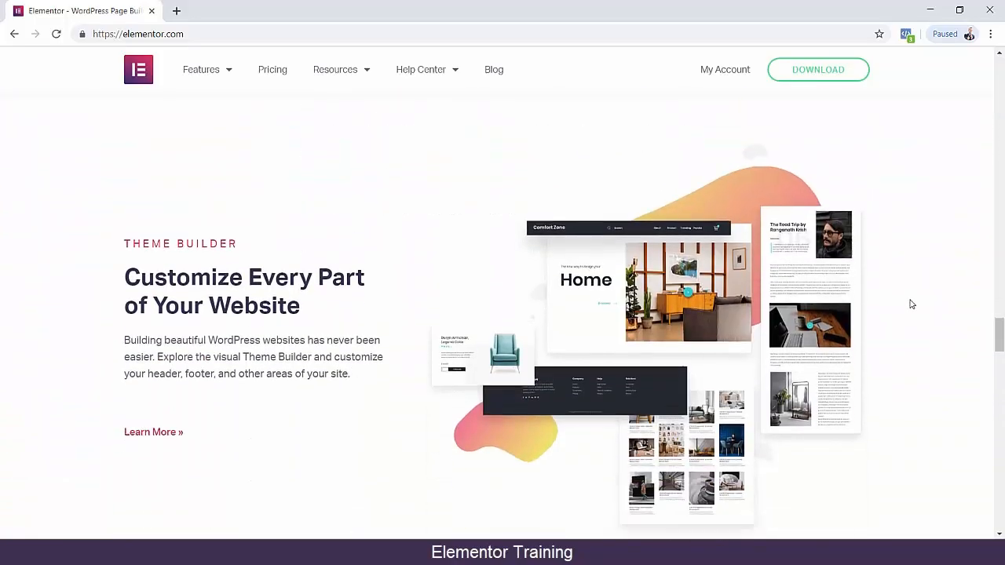
scroll(910, 302, "down", 5)
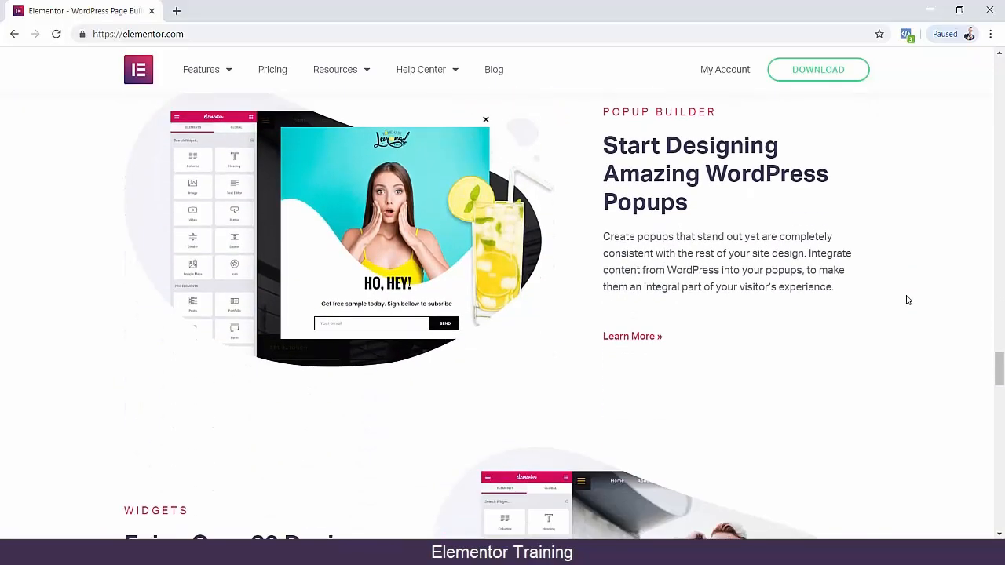
scroll(907, 300, "down", 3)
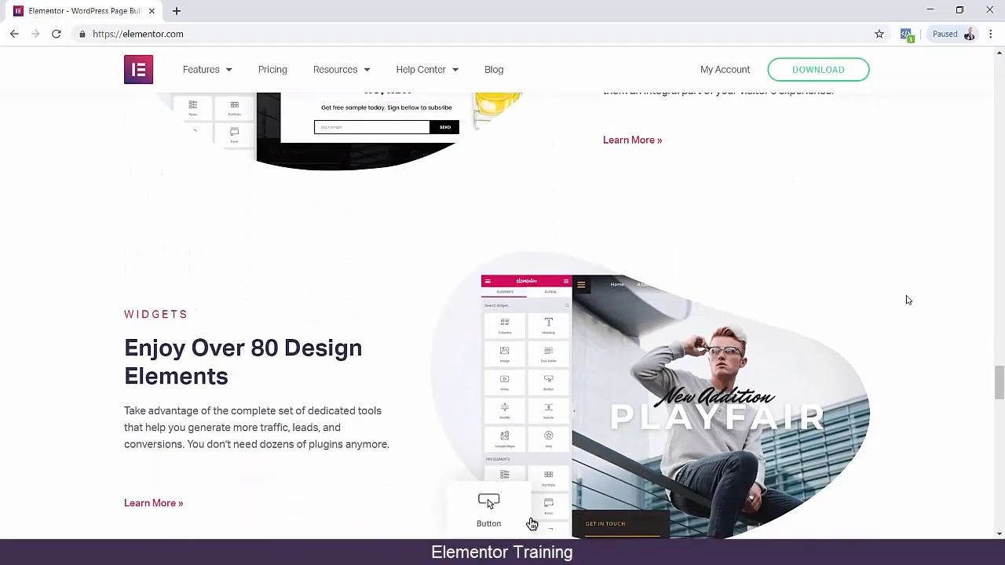
scroll(906, 299, "down", 2)
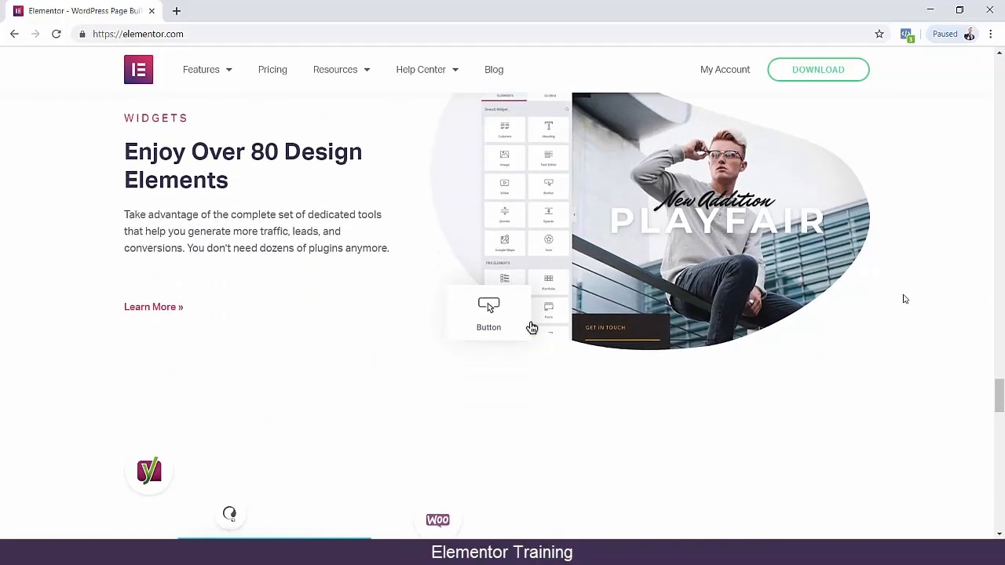
scroll(904, 299, "down", 6)
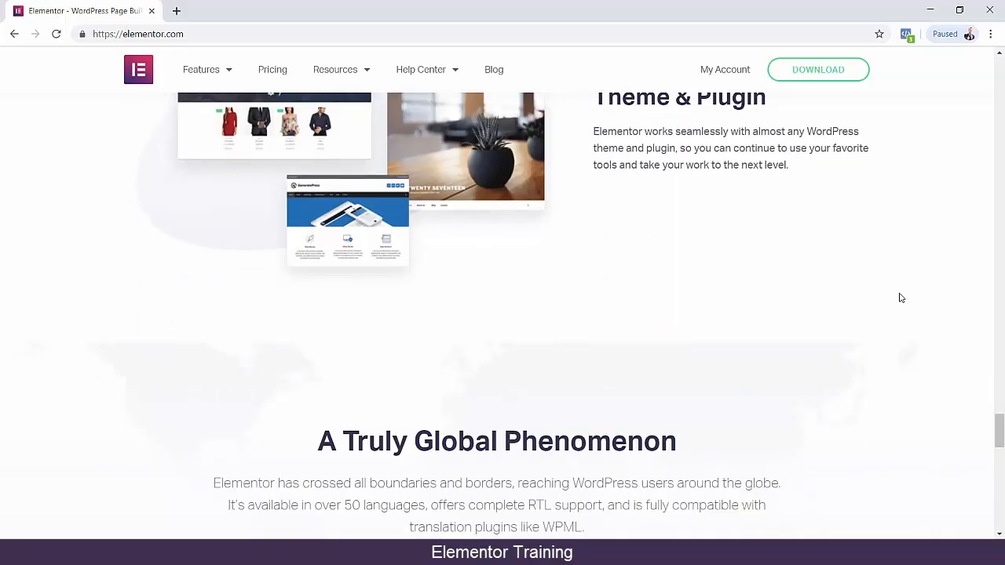
Review the "Explore More Resources" and "Get Started With Elementor Today" sections, and return to the homepage's main banner.
scroll(899, 296, "down", 5)
scroll(331, 209, "down", 2)
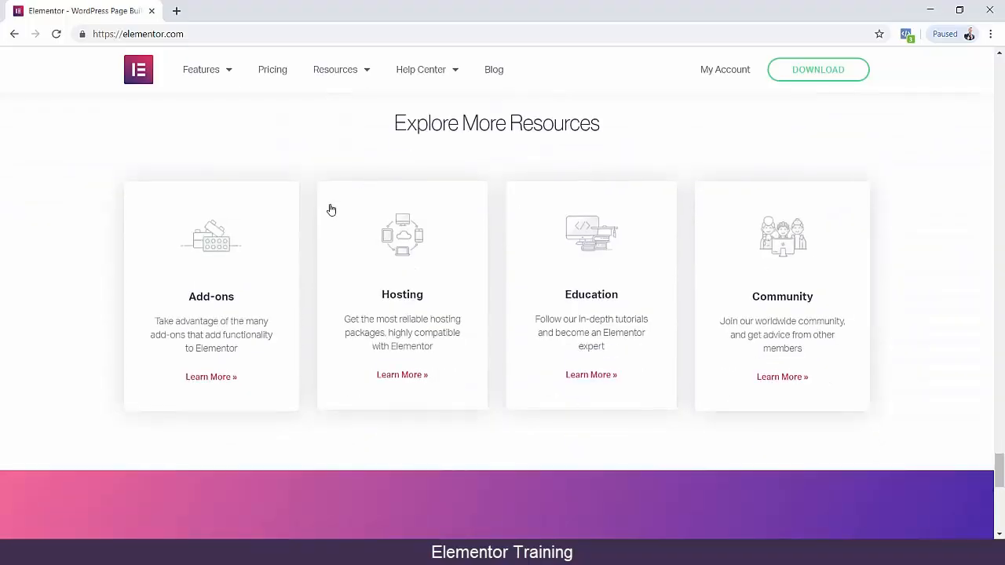
scroll(767, 366, "down", 4)
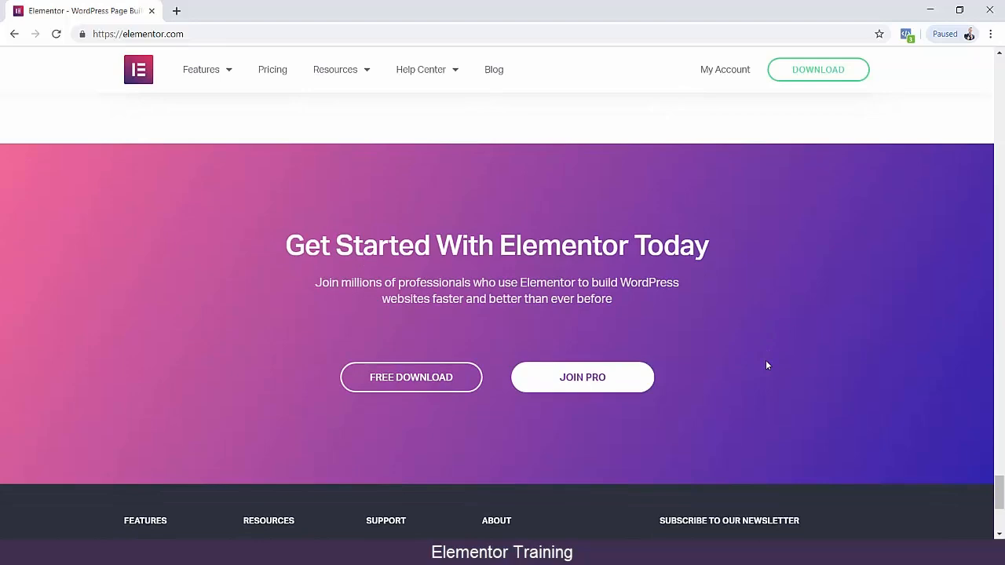
scroll(917, 431, "down", 3)
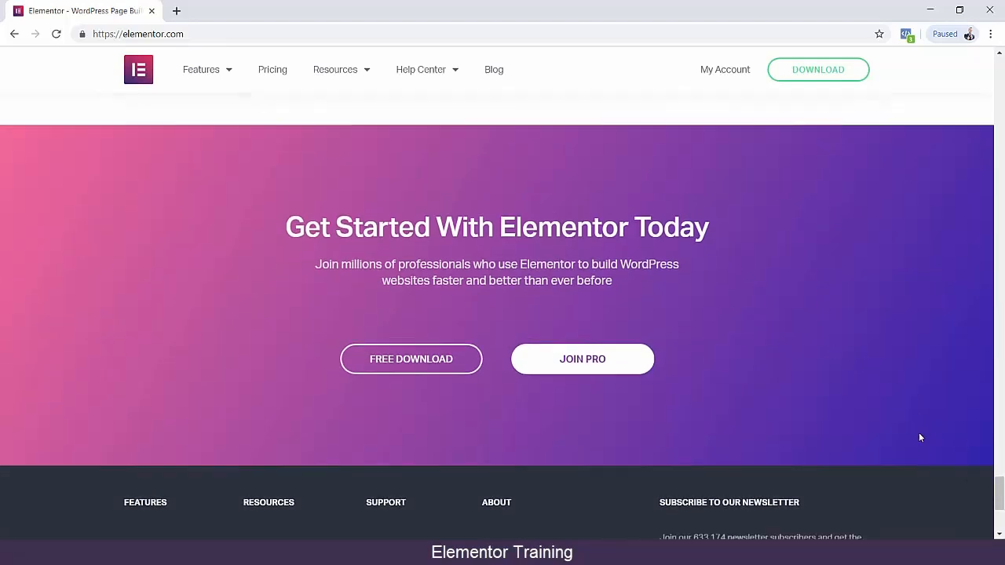
scroll(912, 428, "up", 3)
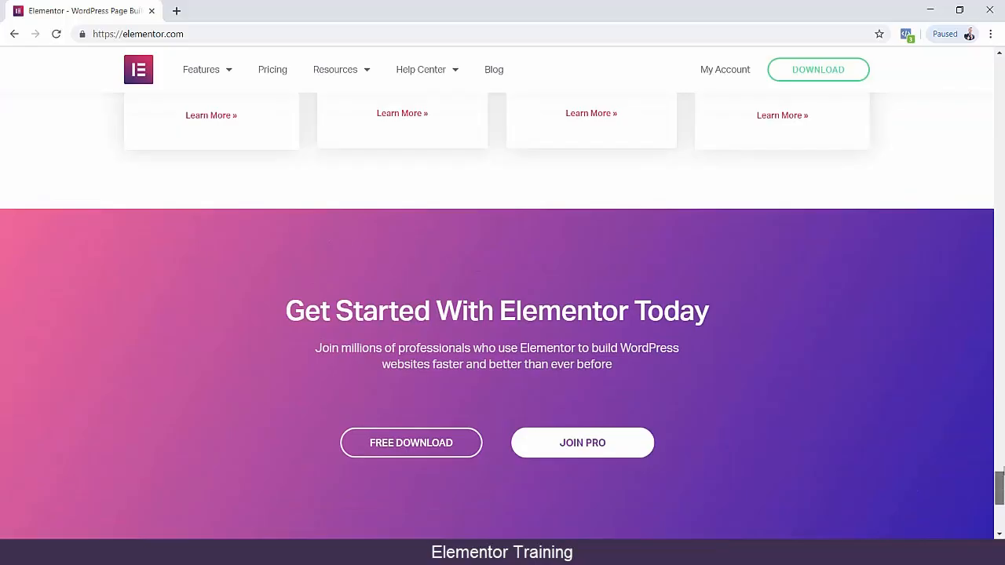
left_click_drag(999, 467, 946, 127)
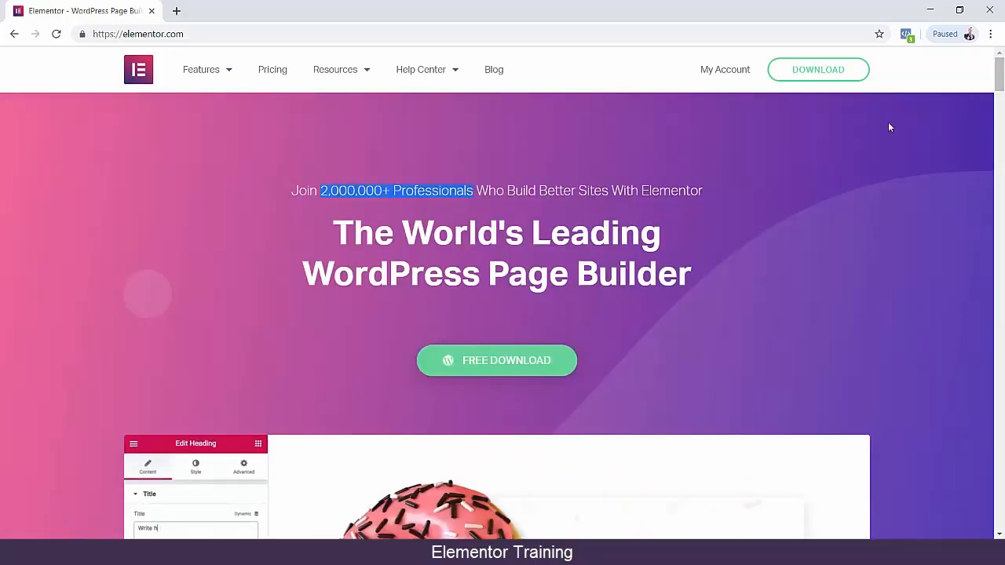
Open the Editor feature page and examine its "Drag & Drop Editor" card and the "Your Design Process, Simplified." section.
mouse_move(220, 74)
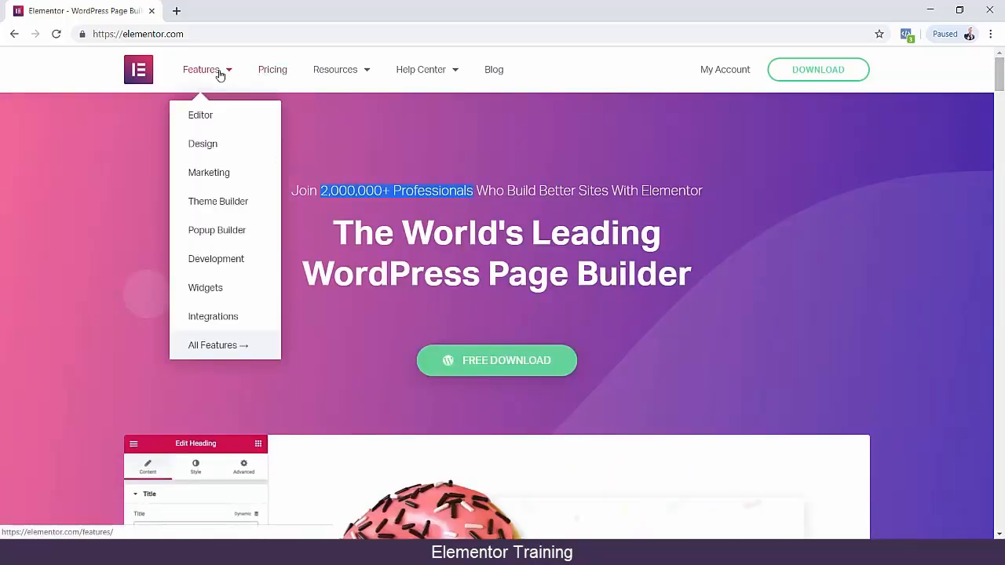
left_click(206, 117)
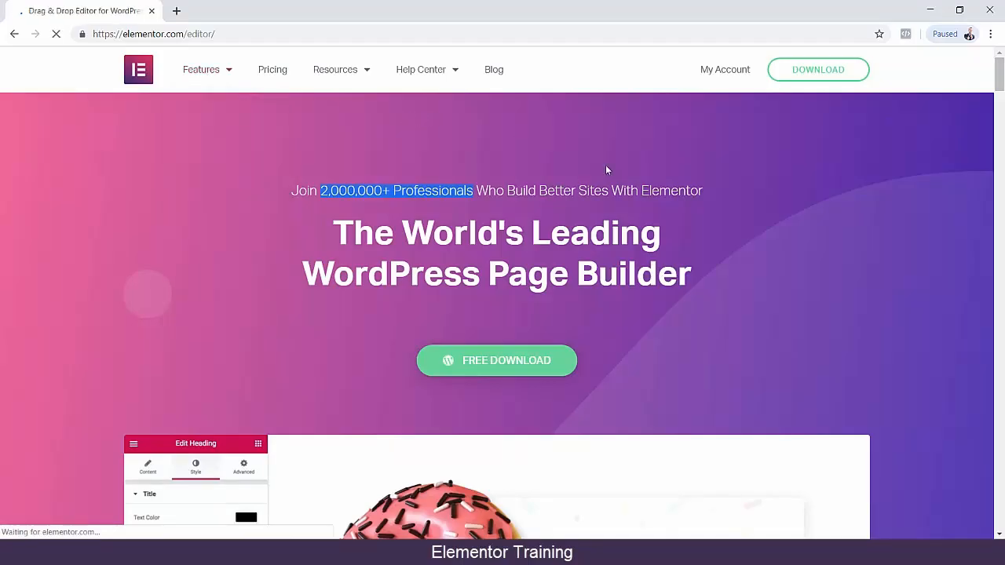
scroll(892, 248, "down", 3)
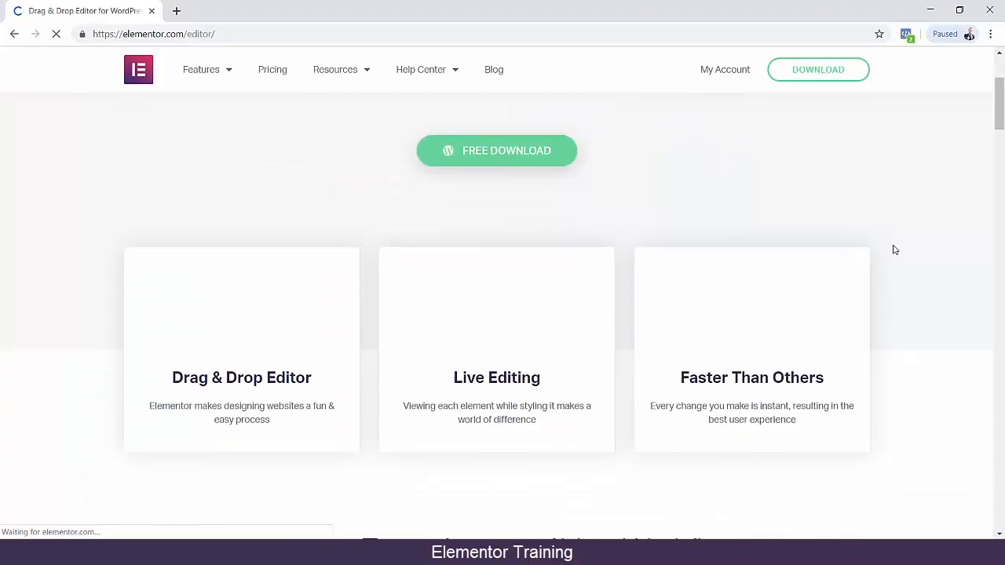
scroll(922, 243, "down", 4)
scroll(921, 242, "up", 5)
scroll(922, 243, "down", 2)
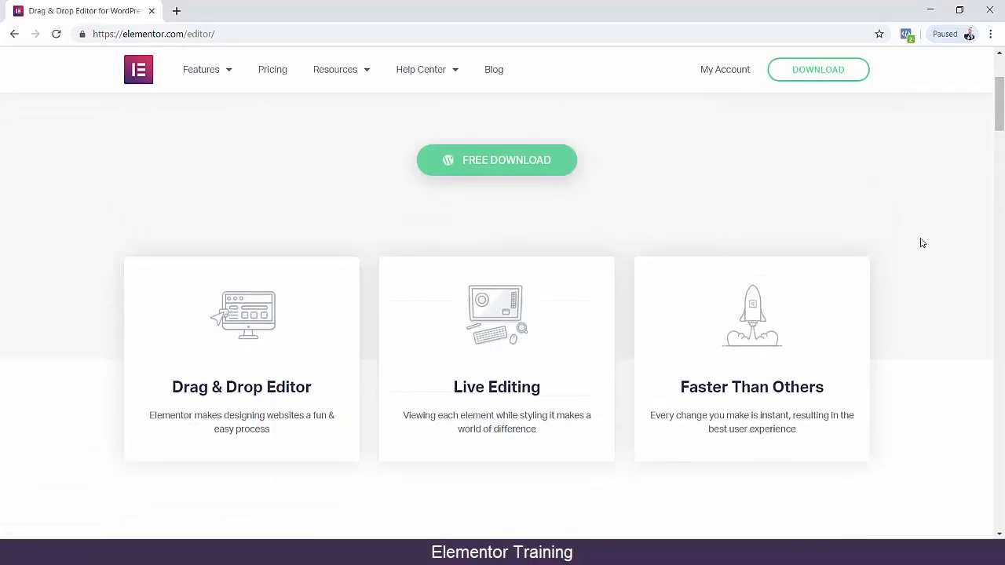
left_click_drag(171, 310, 332, 312)
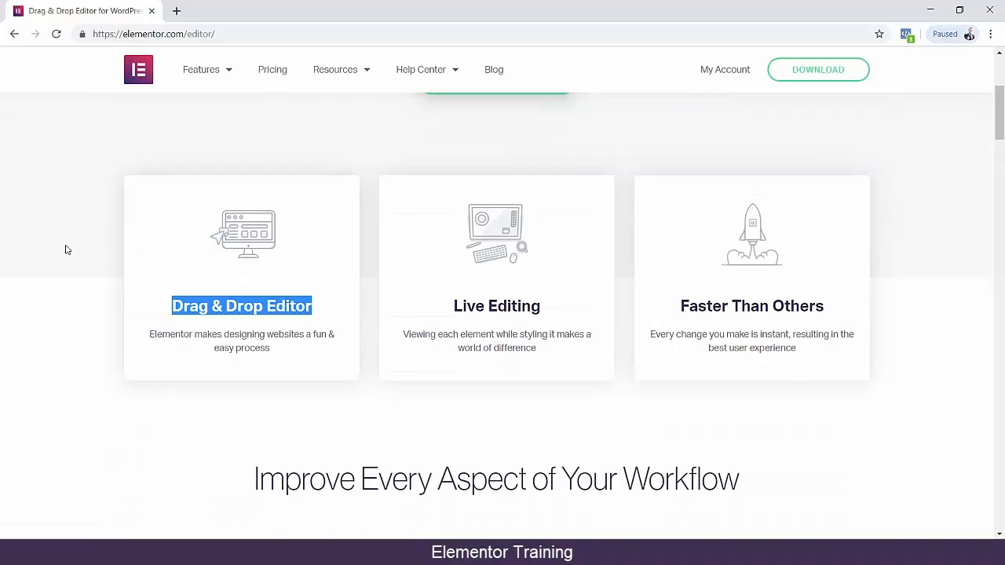
scroll(66, 249, "down", 5)
scroll(426, 333, "down", 5)
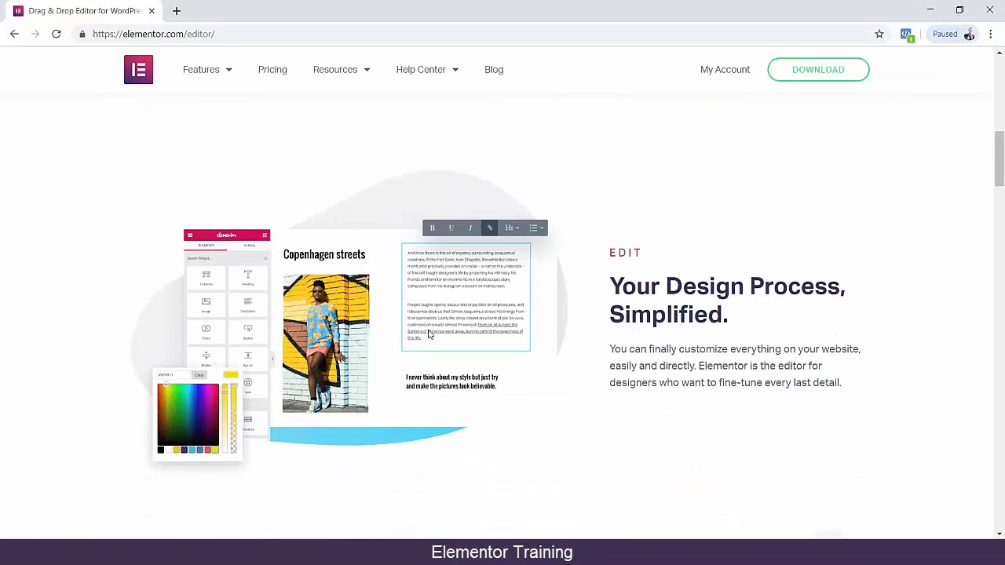
left_click_drag(1000, 190, 1000, 85)
Open the Design feature page and examine its layout, custom positioning, CSS filters, shape divider and "Next Level Stuff" sections.
mouse_move(208, 70)
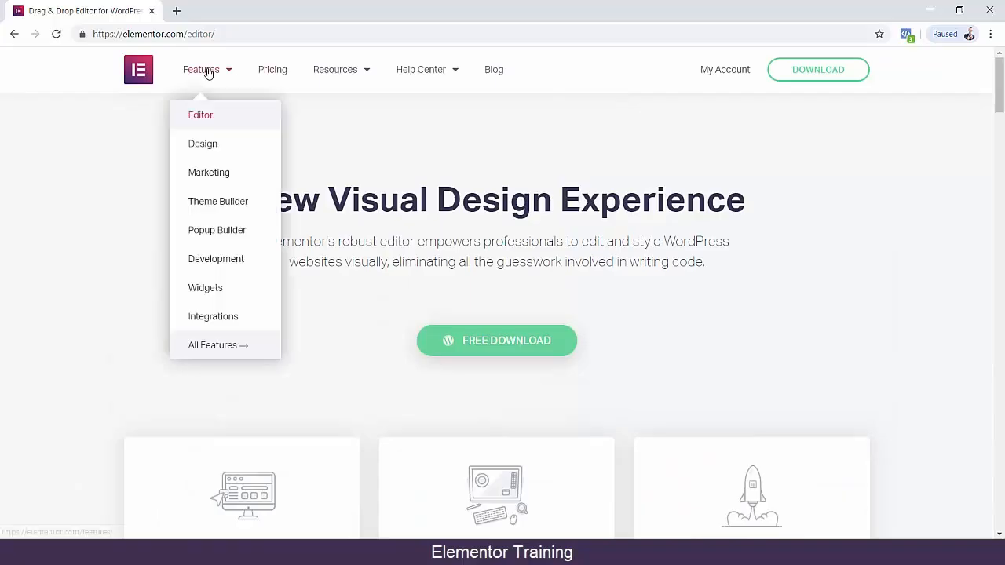
left_click(209, 149)
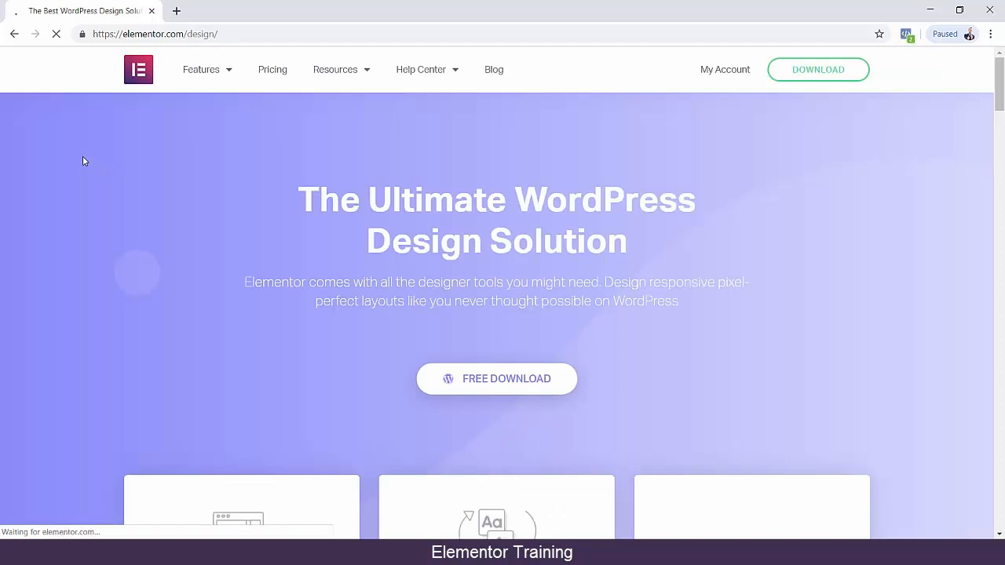
scroll(83, 161, "down", 3)
scroll(82, 161, "down", 3)
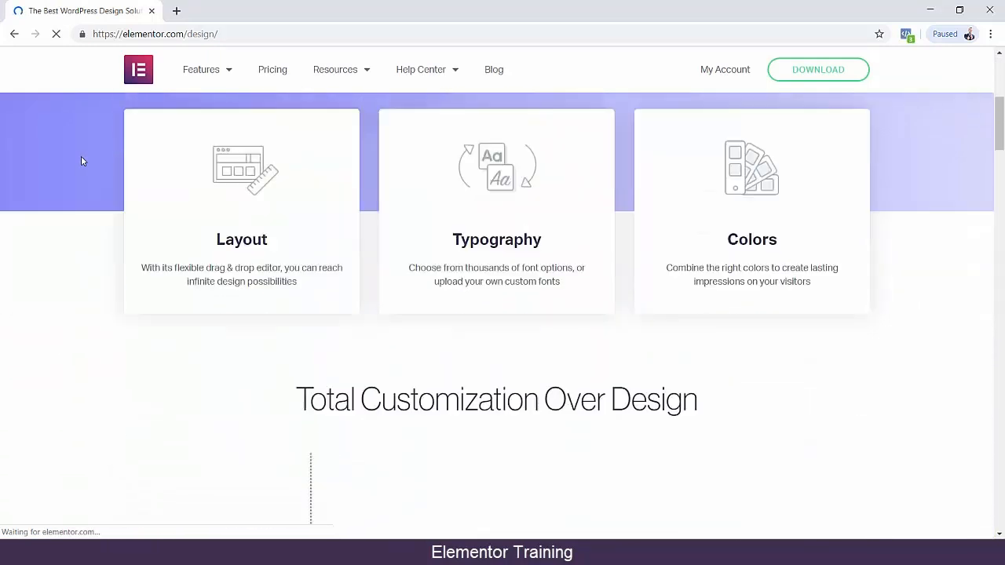
scroll(77, 160, "down", 6)
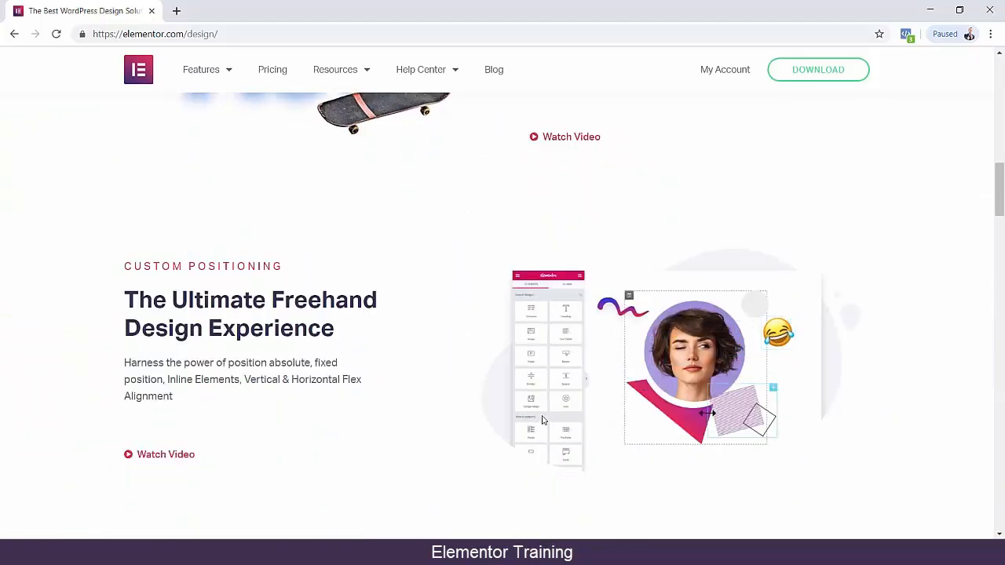
scroll(727, 420, "down", 5)
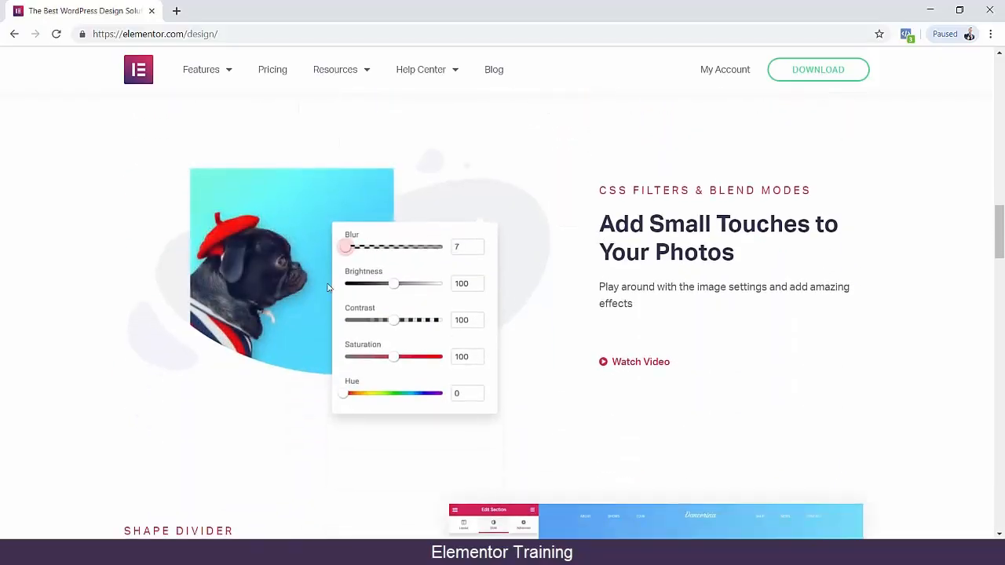
scroll(264, 295, "down", 5)
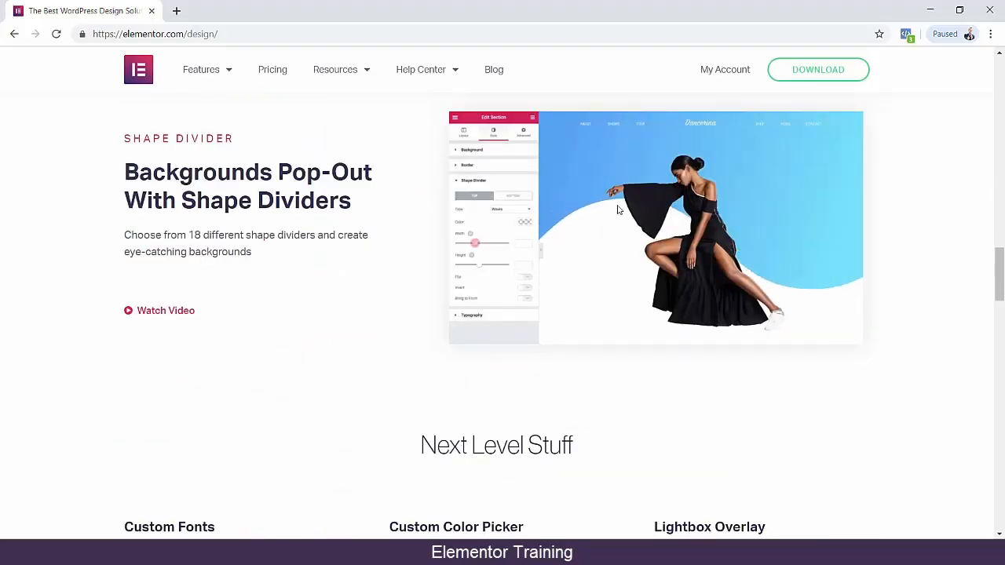
scroll(319, 235, "down", 6)
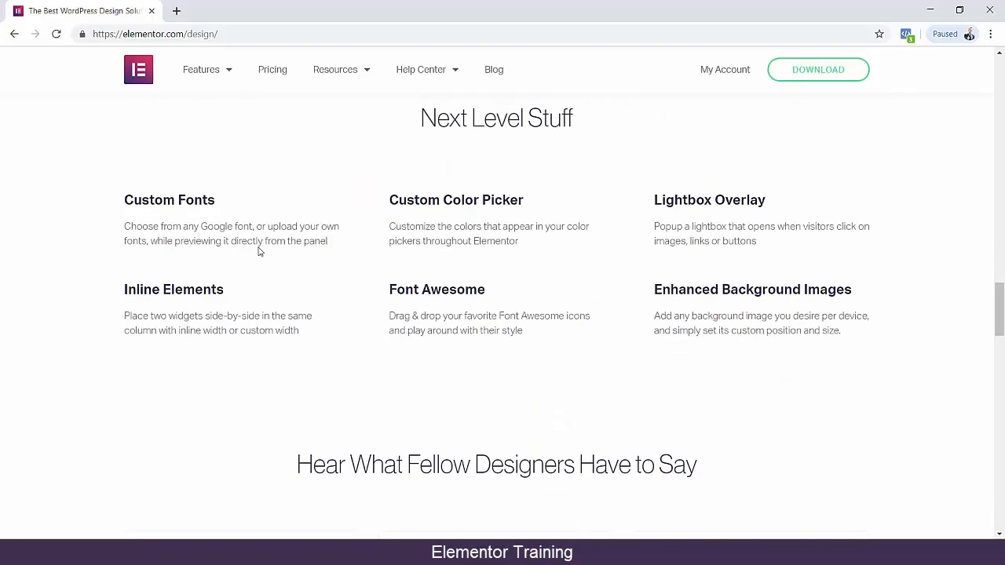
left_click_drag(997, 318, 995, 62)
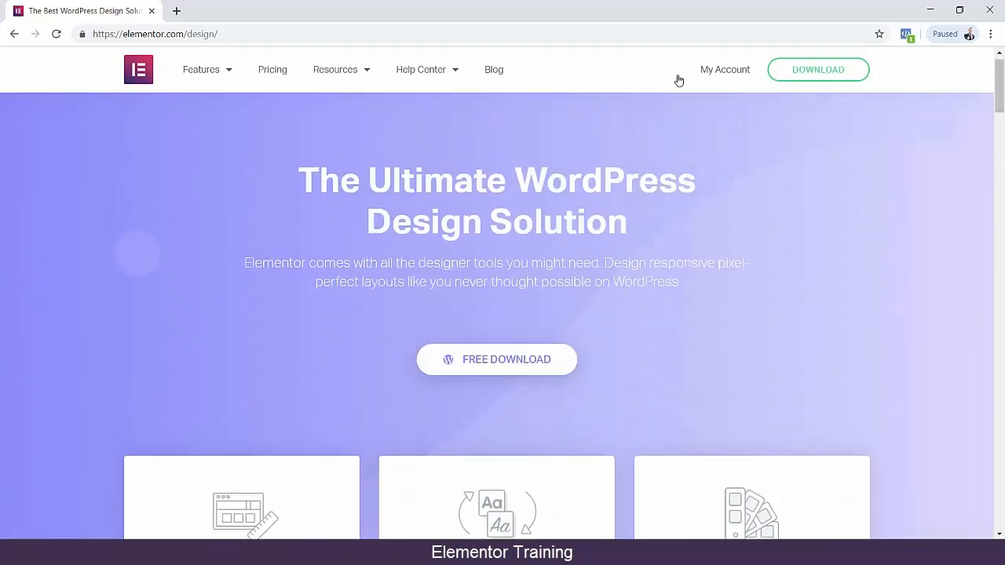
Open the Popup Builder feature page and examine its popup types, such as Email Subscriptions, Login Forms and Exit Intent.
mouse_move(213, 70)
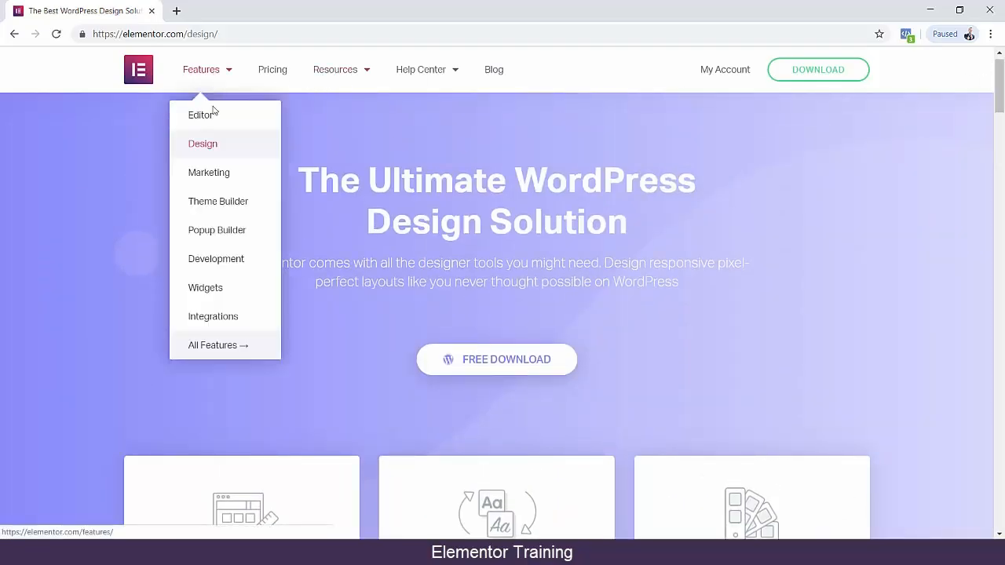
left_click(200, 231)
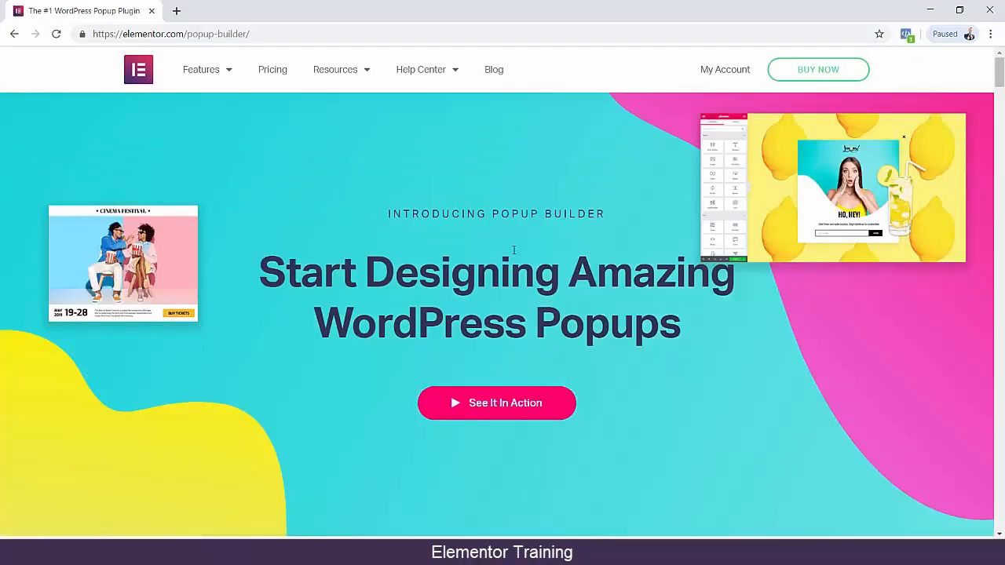
scroll(799, 282, "down", 8)
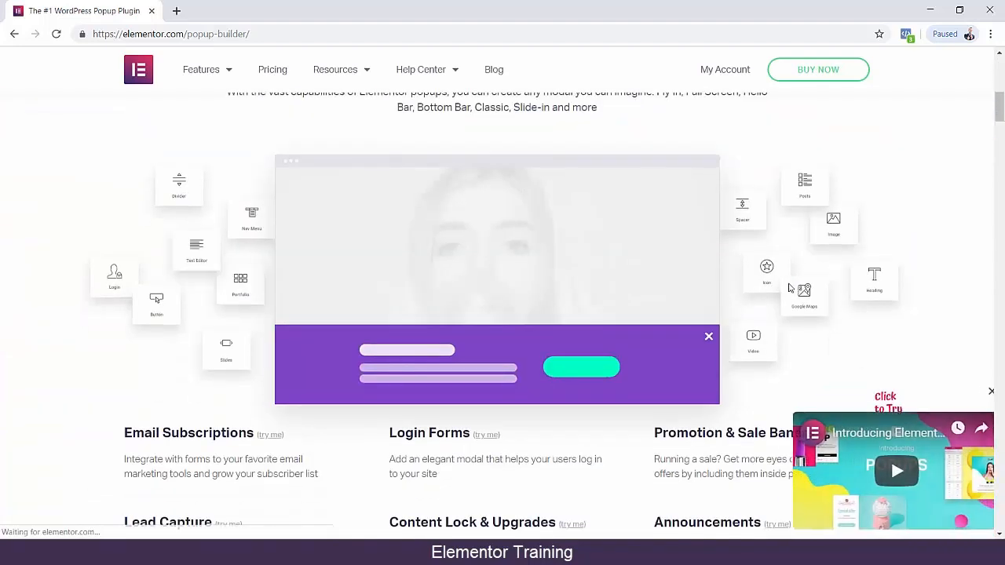
scroll(431, 360, "down", 3)
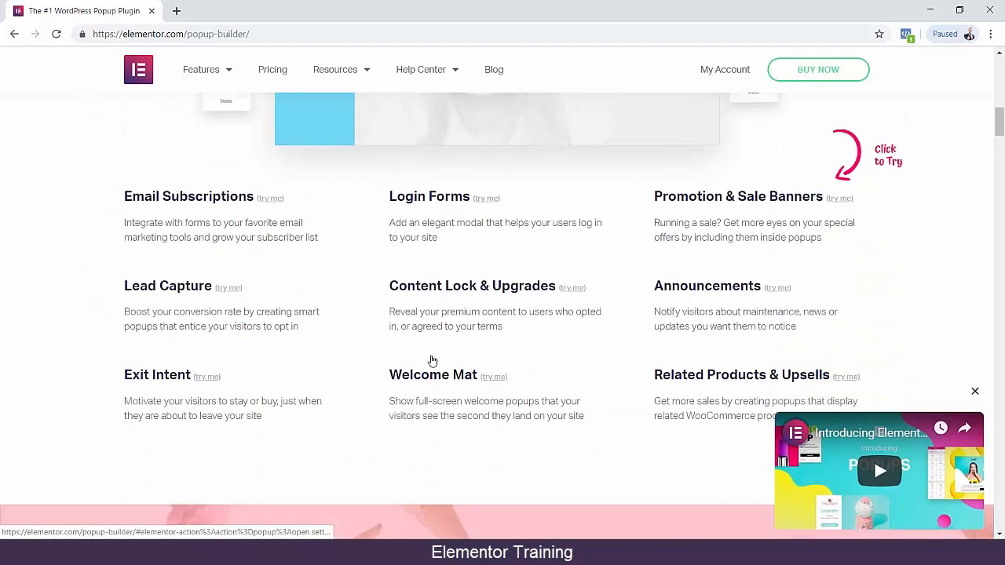
scroll(433, 359, "up", 3)
scroll(259, 324, "down", 8)
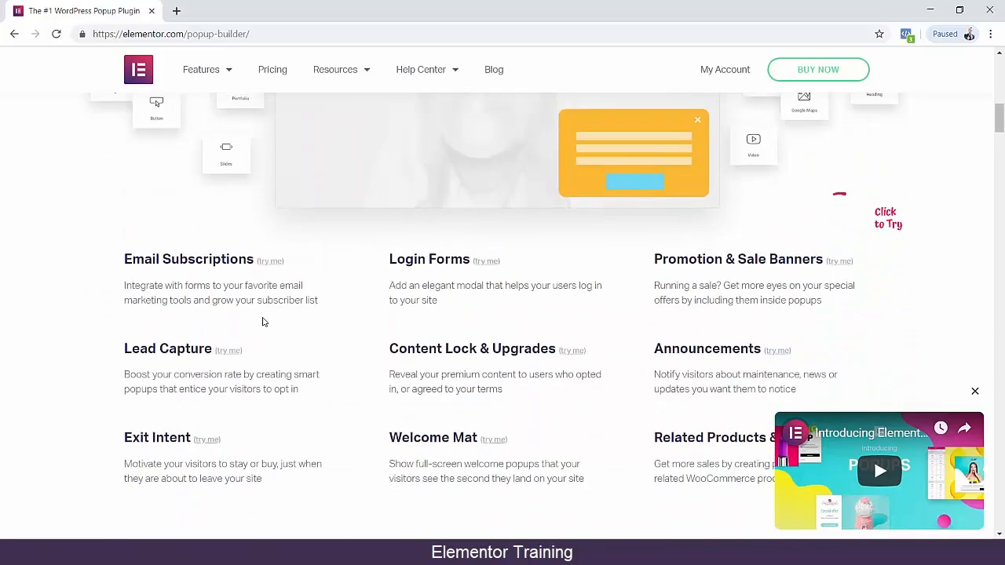
scroll(263, 323, "down", 4)
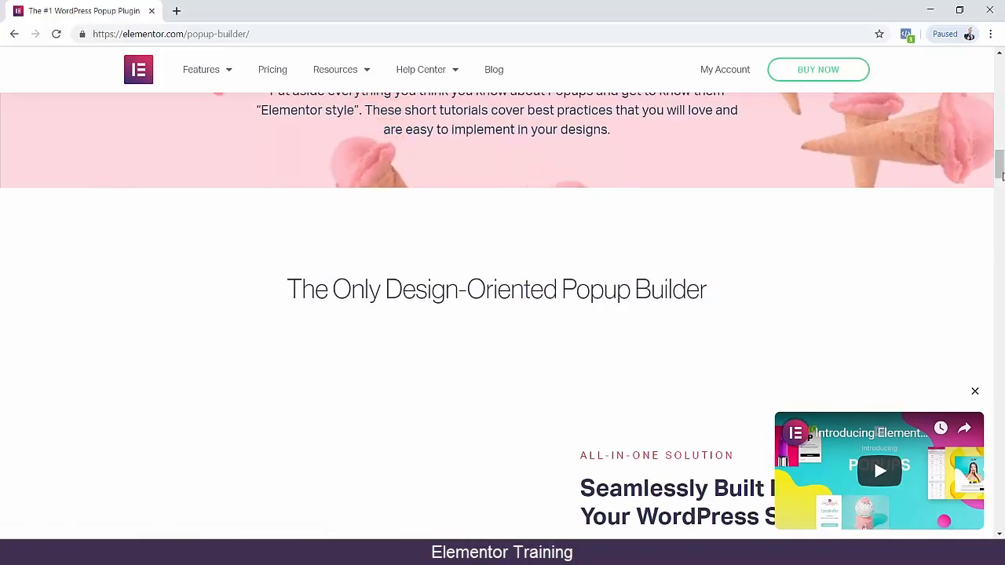
scroll(828, 76, "up", 20)
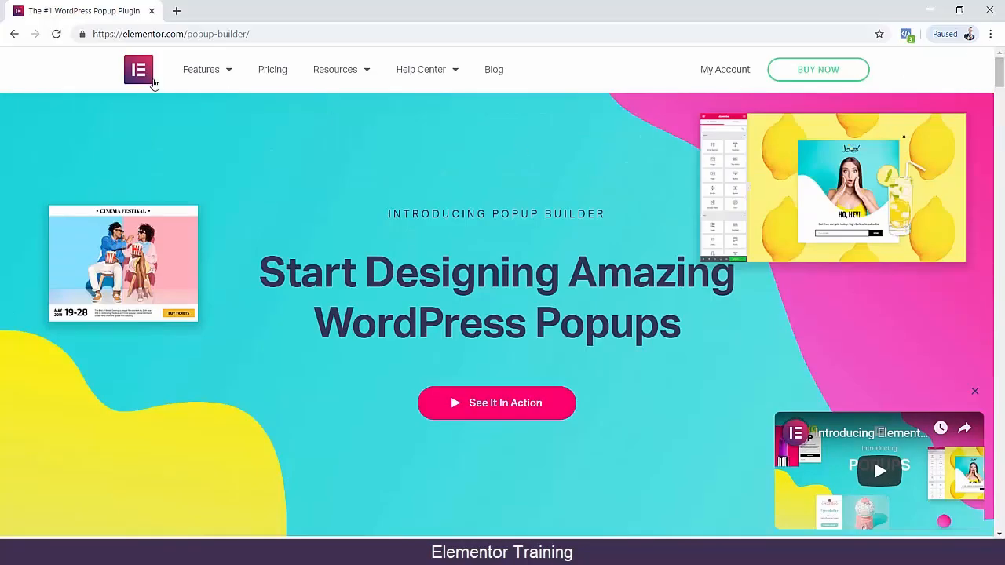
Return to the Elementor homepage and look over its main banner and editor preview.
left_click(145, 77)
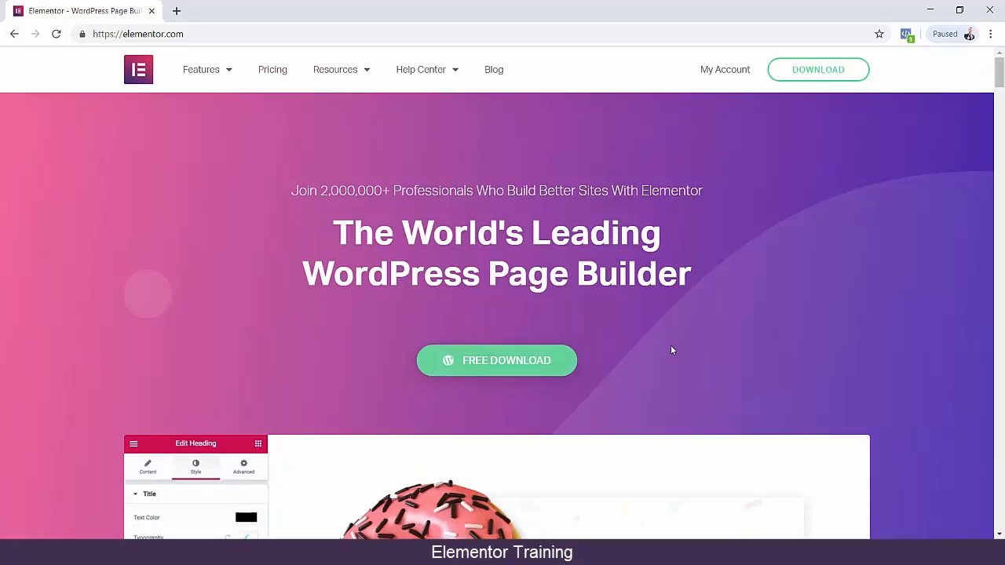
scroll(652, 336, "down", 1)
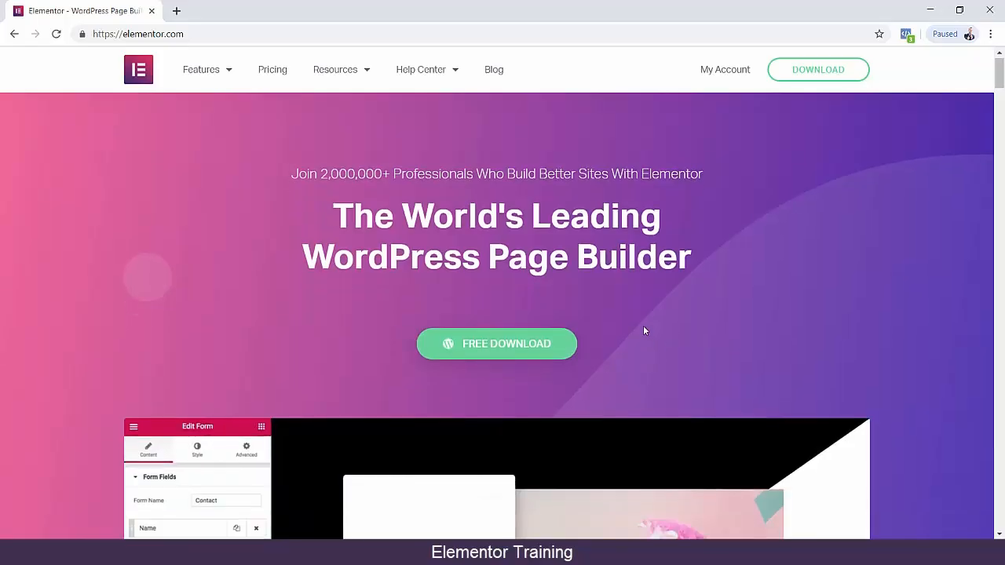
scroll(643, 330, "down", 3)
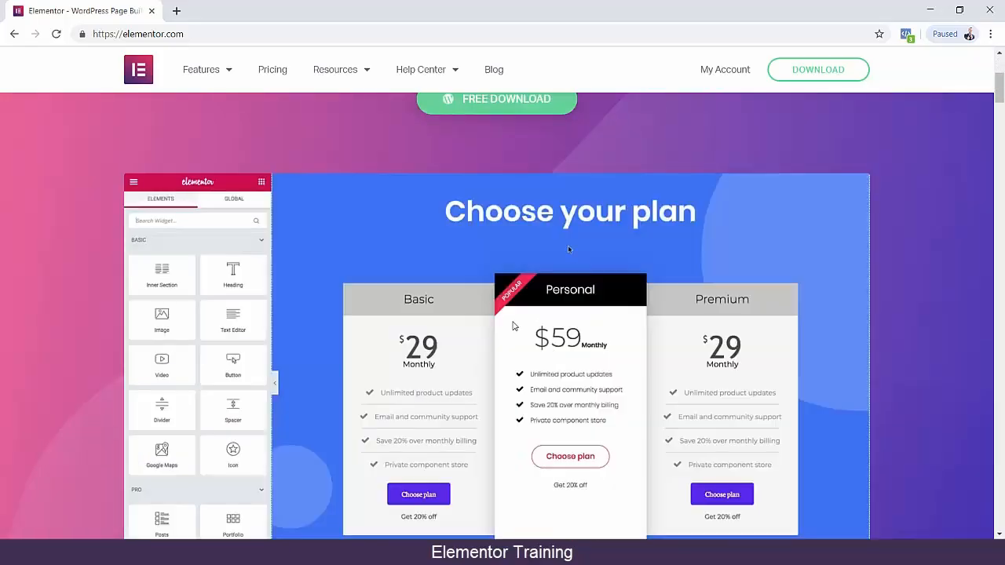
scroll(536, 403, "up", 3)
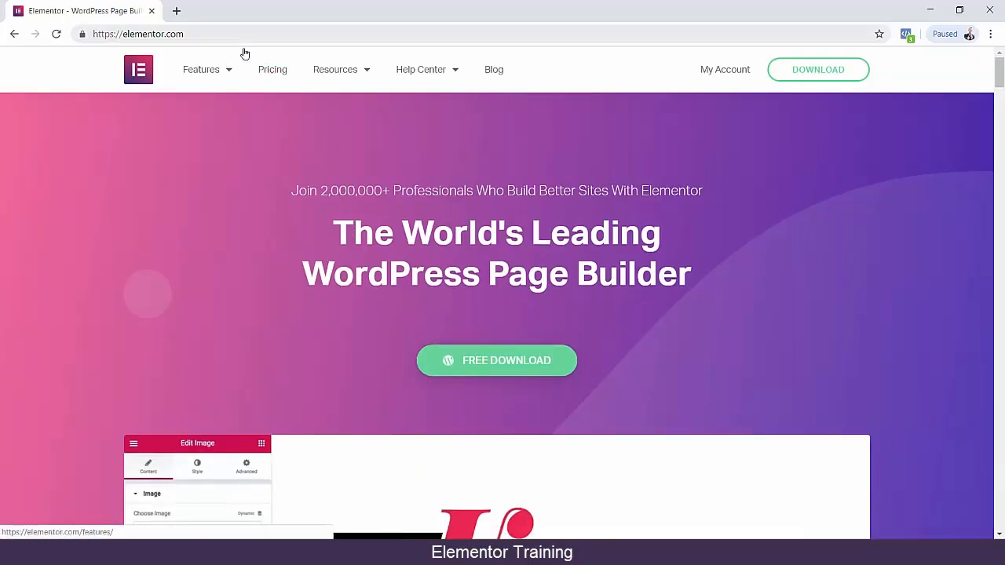
Open the Elementor Pro page at elementor.com/pro.
left_click(215, 34)
type("/pro")
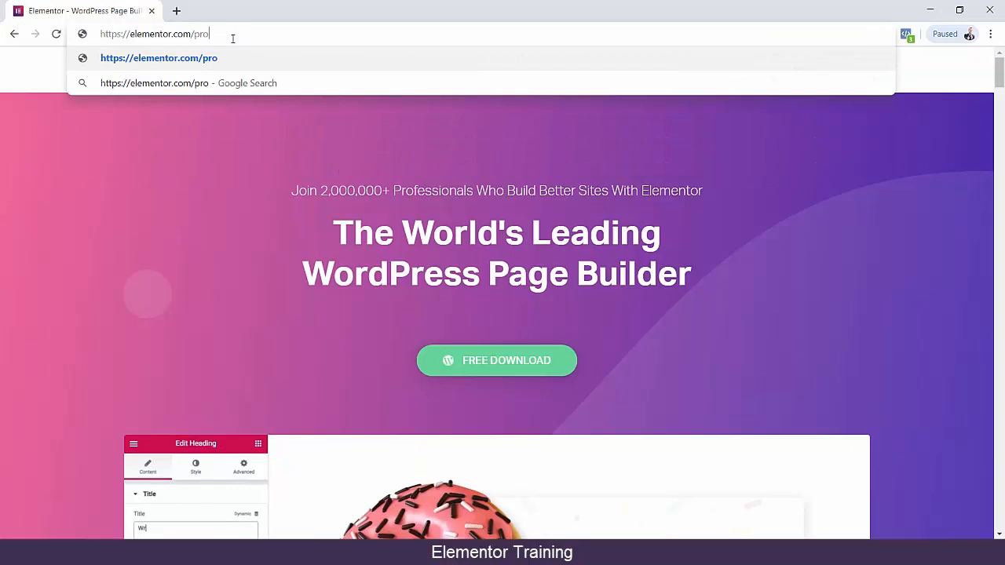
key("Return")
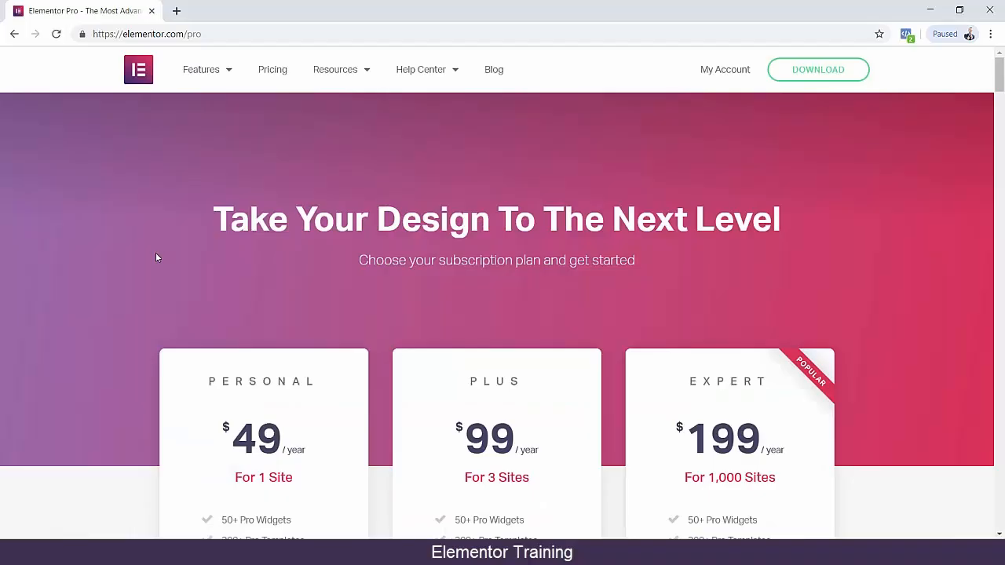
Highlight "50+ Pro Widgets", "300+ Pro Templates" and "Theme Builder" in turn in the Personal plan's feature list.
scroll(154, 256, "down", 4)
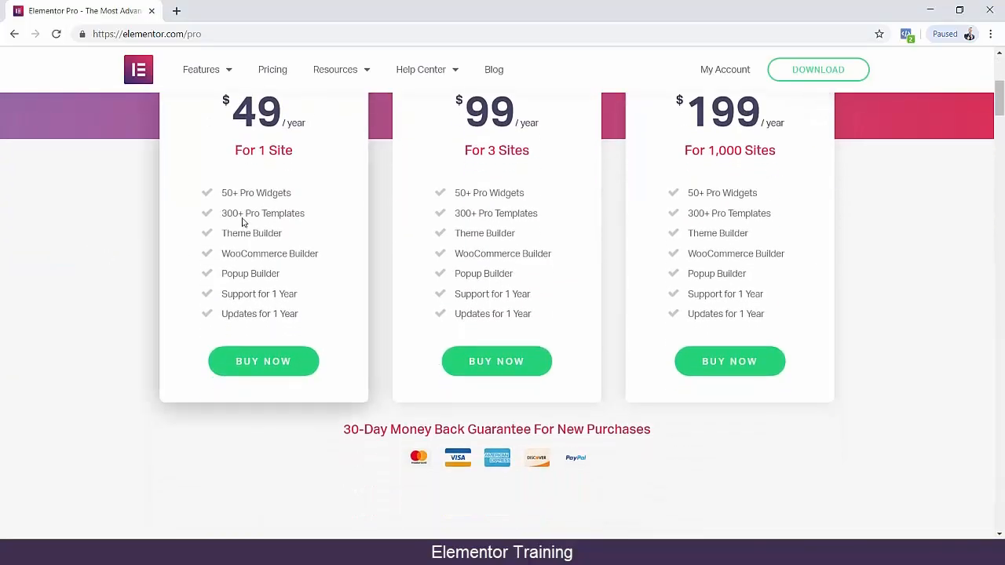
left_click_drag(223, 192, 293, 195)
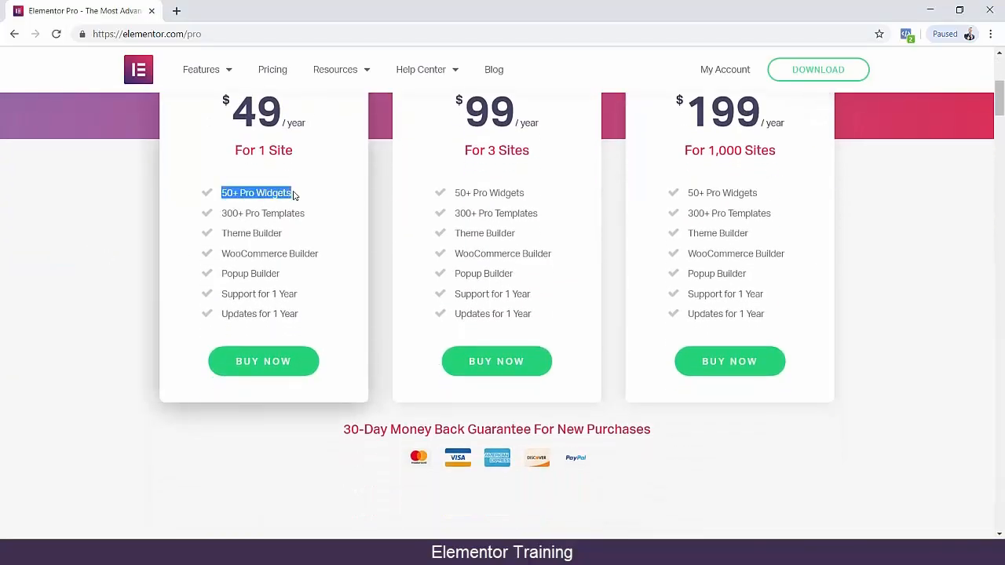
left_click_drag(221, 212, 309, 219)
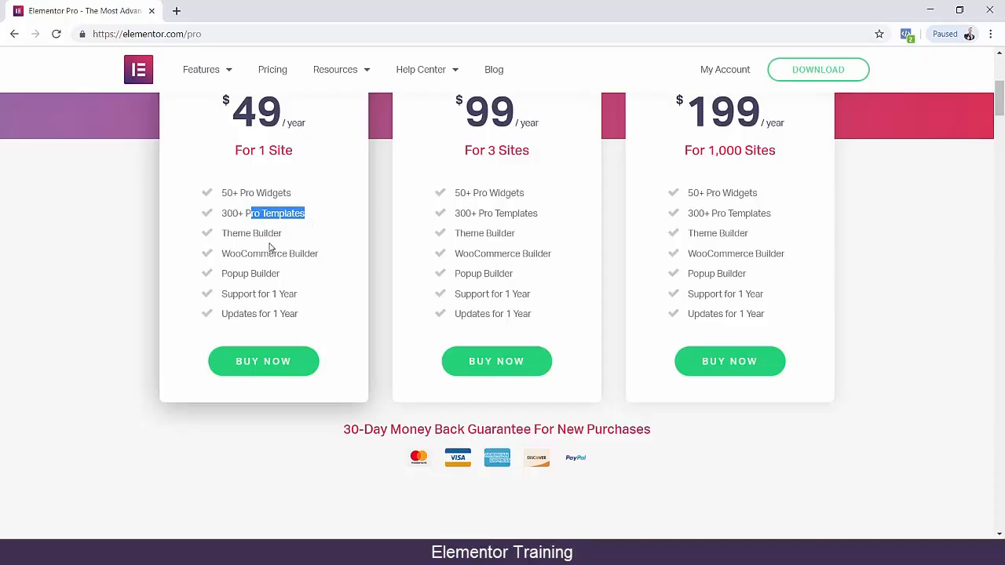
left_click_drag(222, 233, 294, 238)
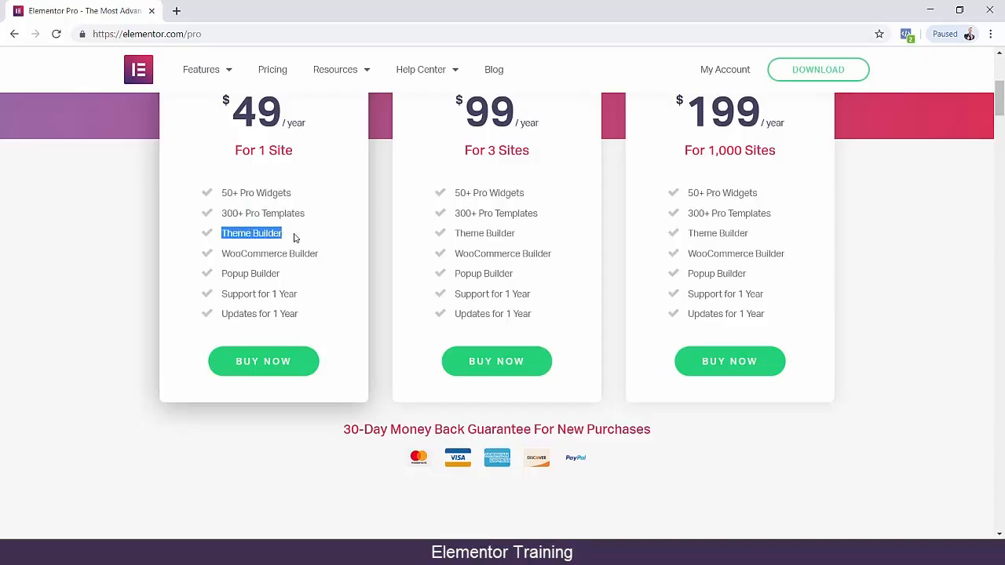
Highlight the Personal plan's Popup Builder, WooCommerce Builder, "Support for 1 Year" and "Updates for 1 Year" entries in turn.
left_click_drag(227, 275, 294, 281)
left_click_drag(240, 253, 319, 257)
left_click(238, 257)
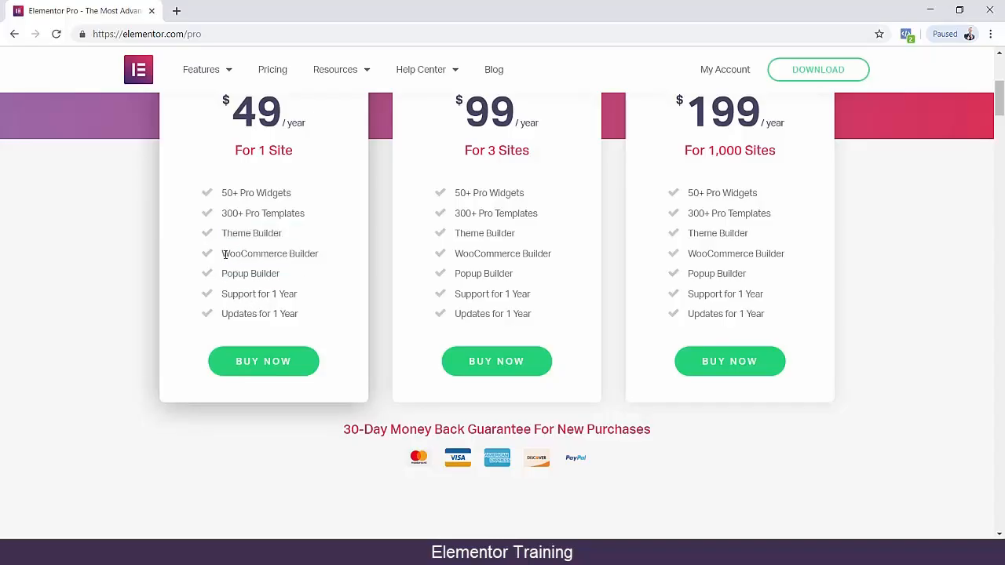
left_click_drag(223, 254, 288, 253)
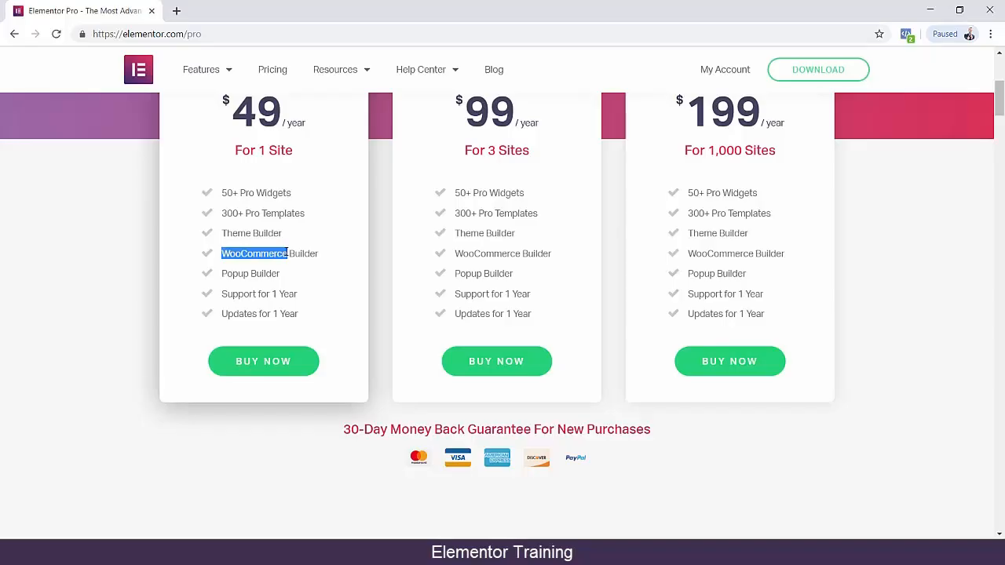
left_click(241, 253)
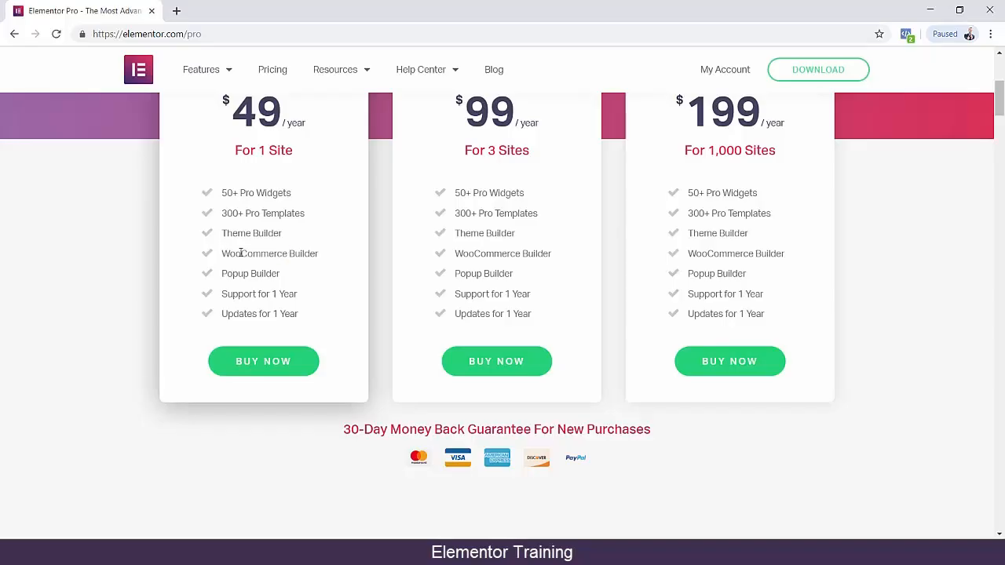
left_click_drag(222, 296, 299, 295)
left_click_drag(224, 313, 283, 316)
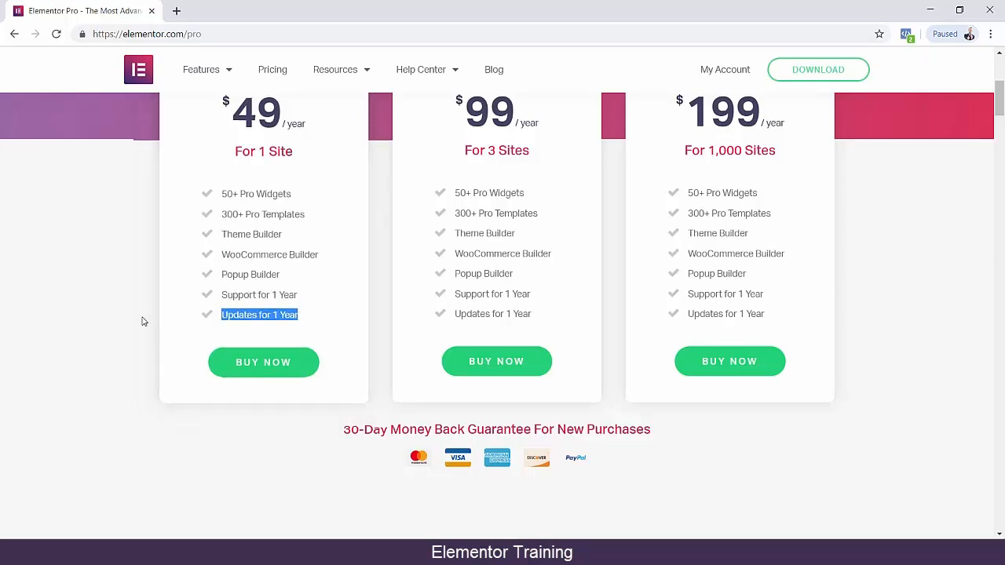
Highlight "For 1 Site" in the Personal plan, then the Plus plan's name, "For 3 Sites" label and yearly price.
scroll(141, 321, "up", 2)
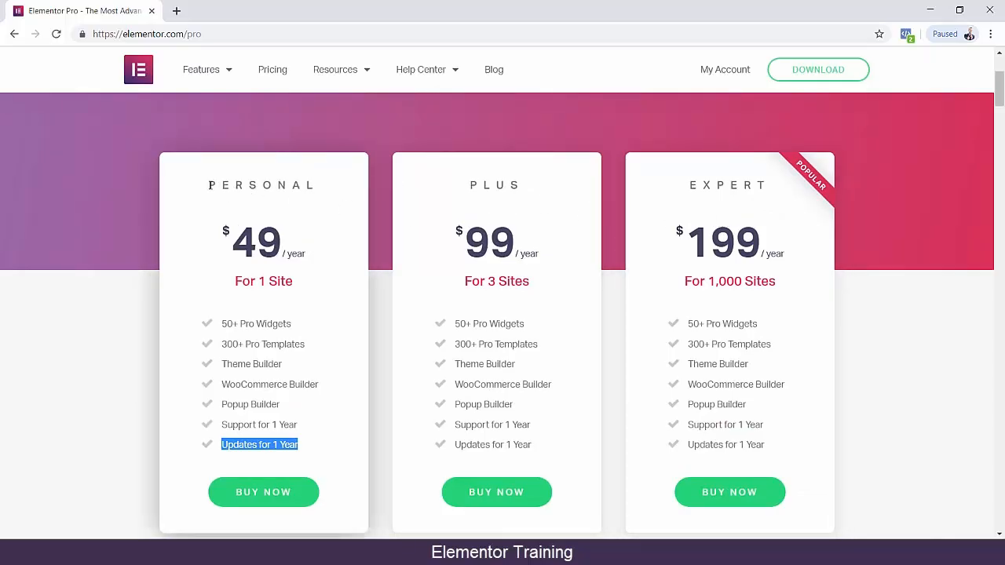
left_click_drag(234, 276, 298, 289)
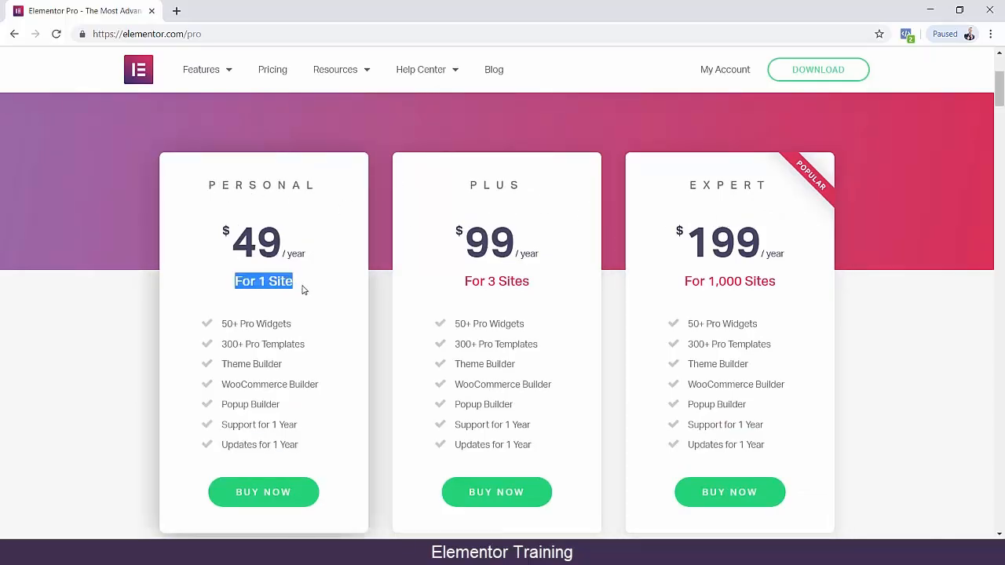
left_click_drag(470, 185, 524, 184)
left_click_drag(468, 283, 540, 289)
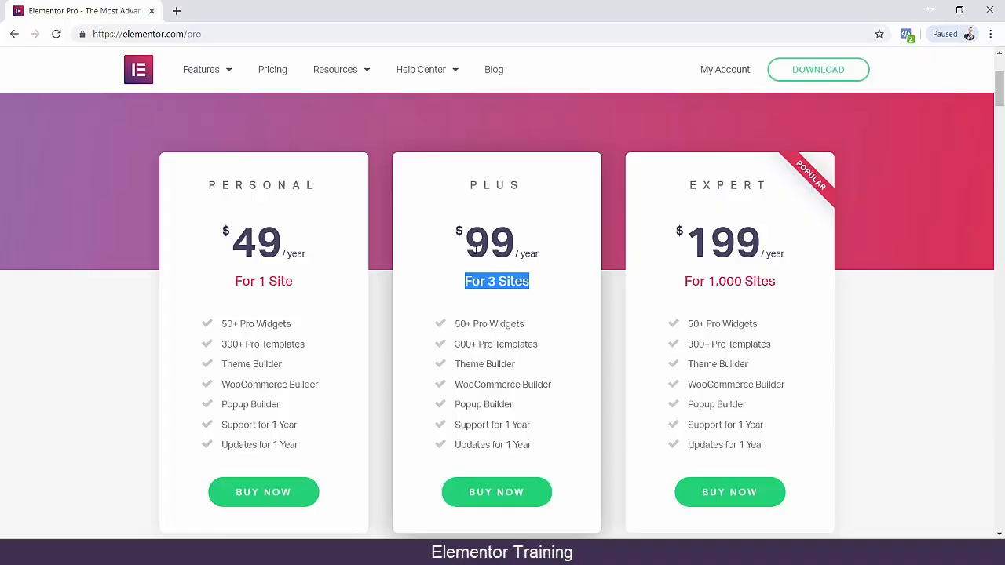
double_click(475, 249)
left_click(522, 254)
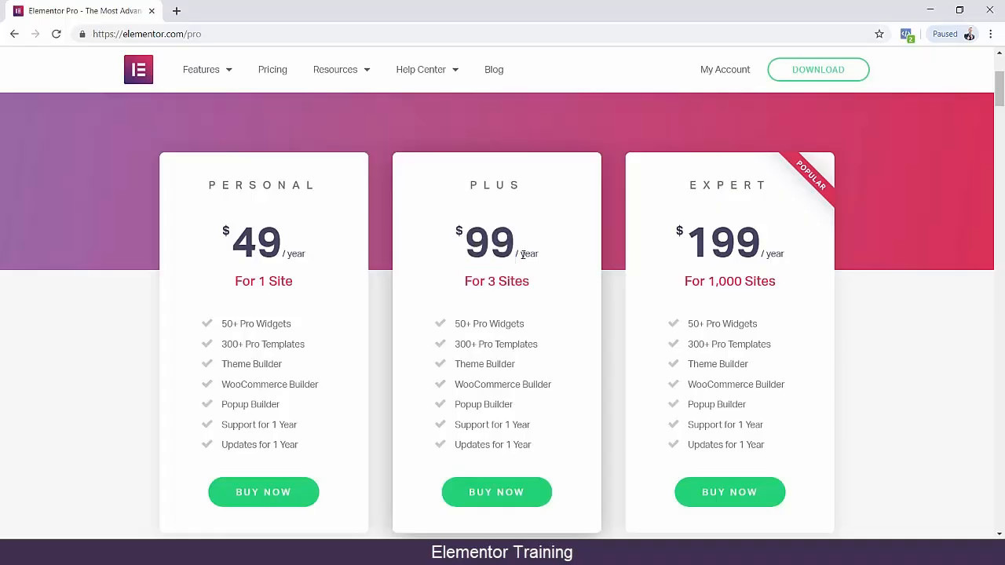
Highlight the Expert plan's details and its "For 1,000 Sites" label.
left_click_drag(522, 254, 766, 190)
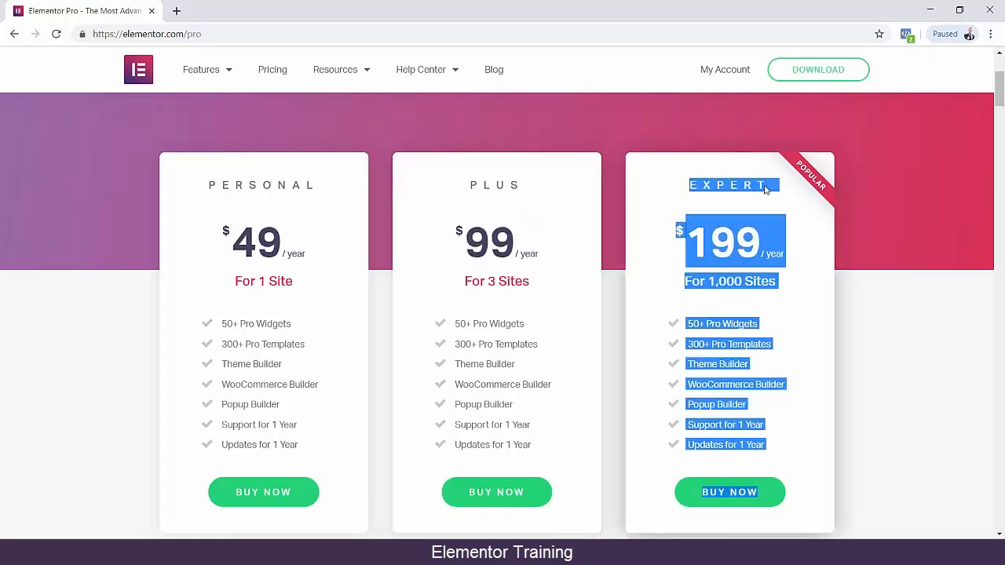
left_click(726, 245)
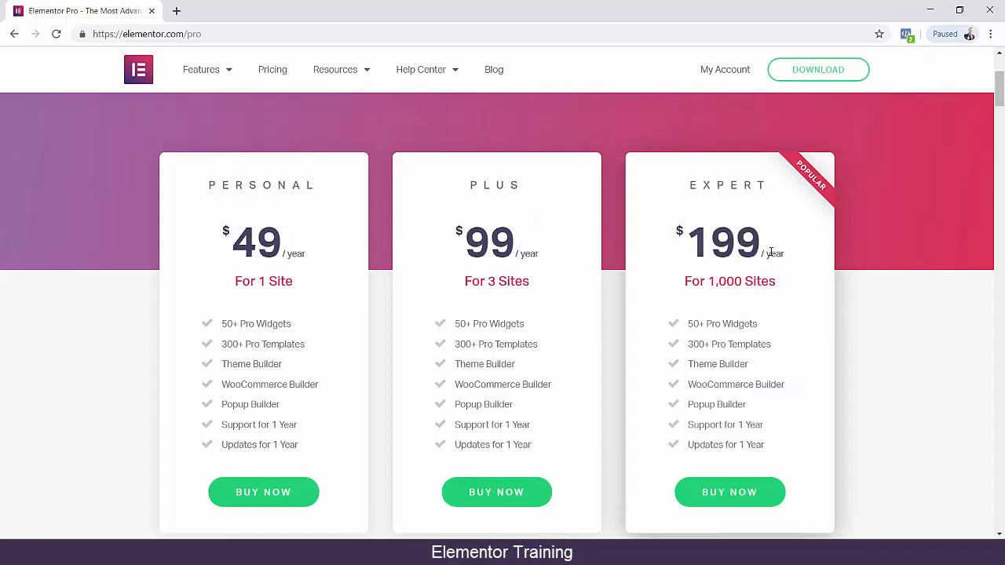
triple_click(711, 280)
scroll(793, 298, "down", 1)
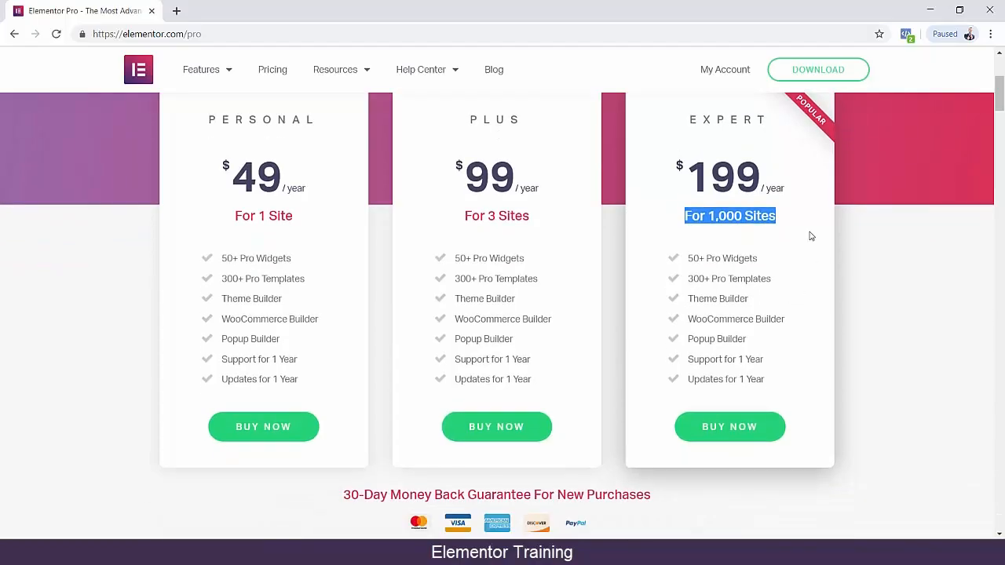
scroll(731, 298, "up", 1)
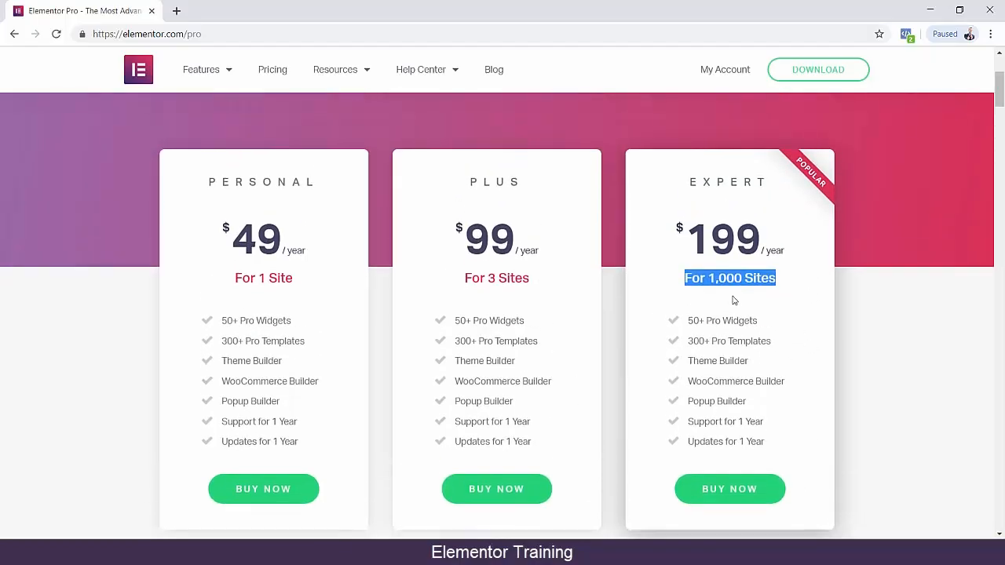
left_click(685, 281)
left_click_drag(685, 281, 770, 292)
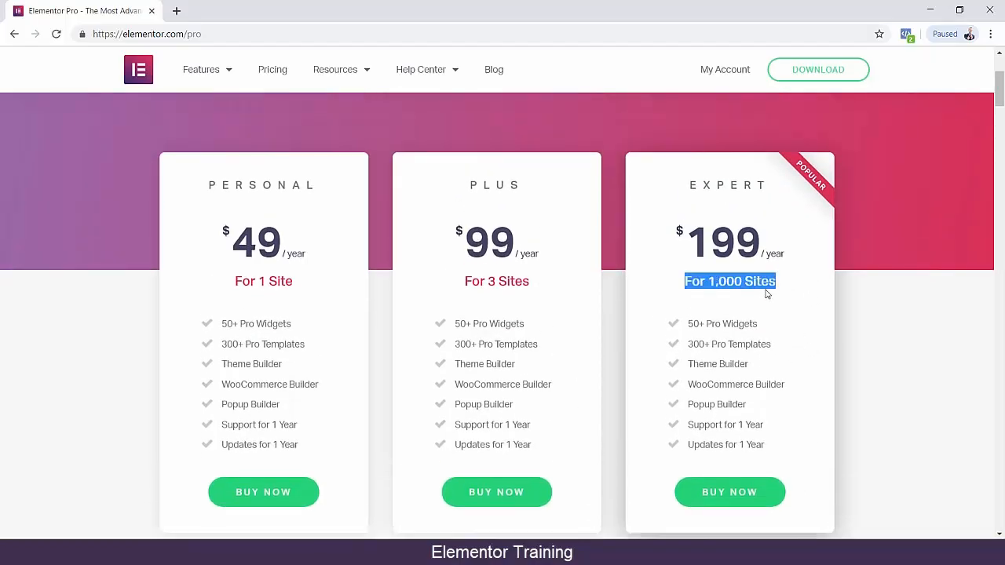
Look over the Elementor Pro page's upgrade reasons and its footer, and return to the three pricing plans.
scroll(751, 291, "down", 3)
scroll(751, 293, "down", 5)
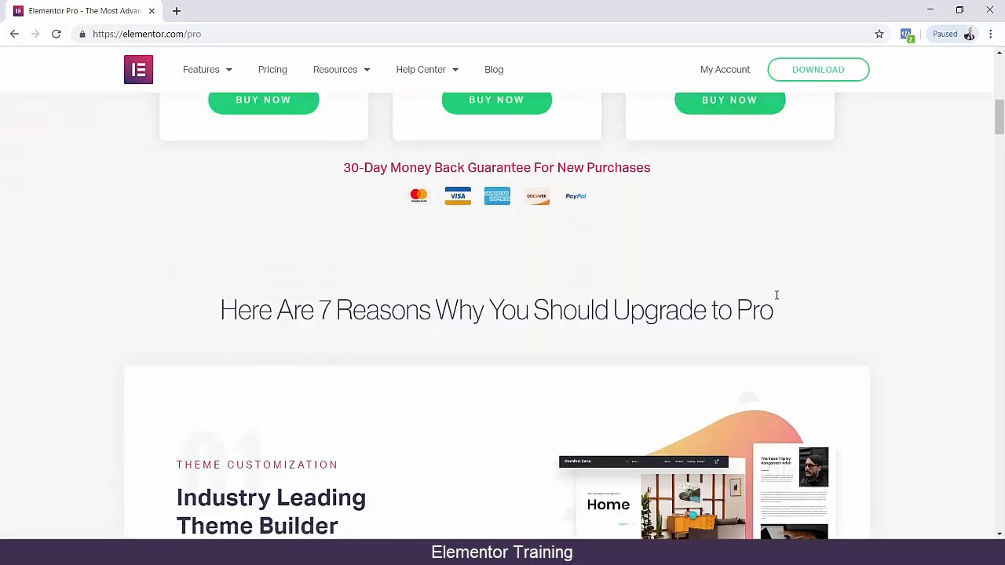
scroll(799, 299, "down", 4)
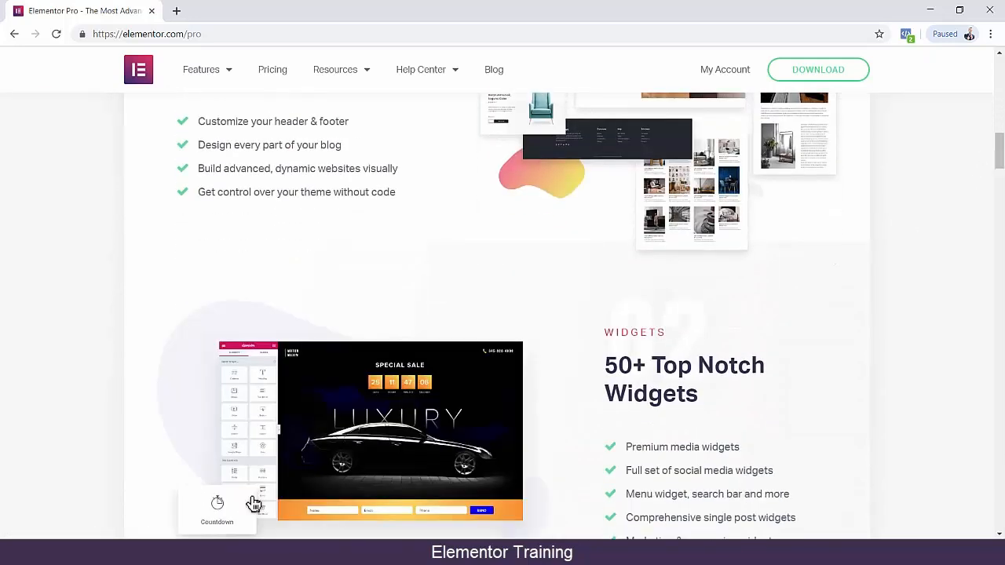
left_click_drag(1001, 158, 1002, 90)
scroll(913, 271, "down", 2)
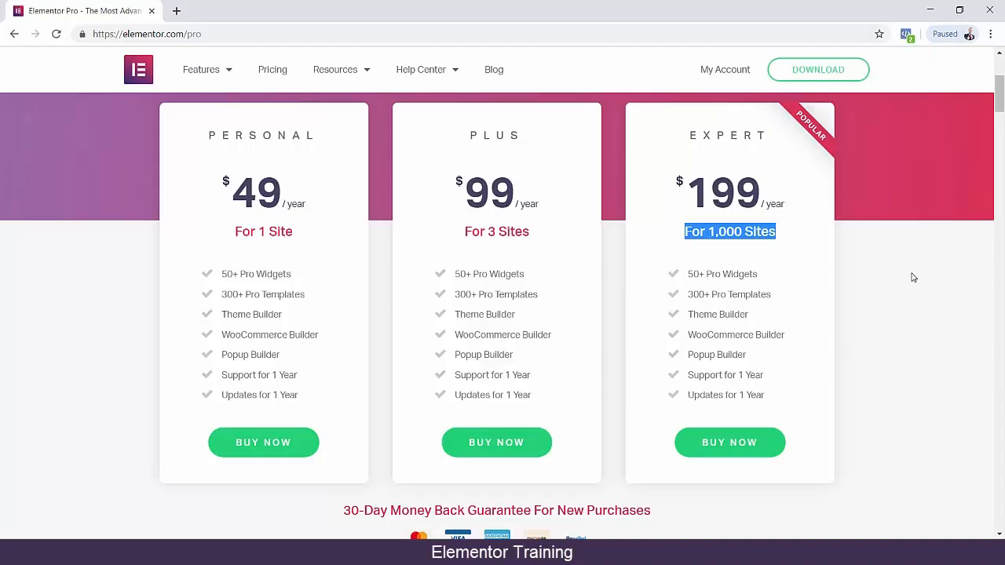
left_click_drag(1001, 98, 994, 505)
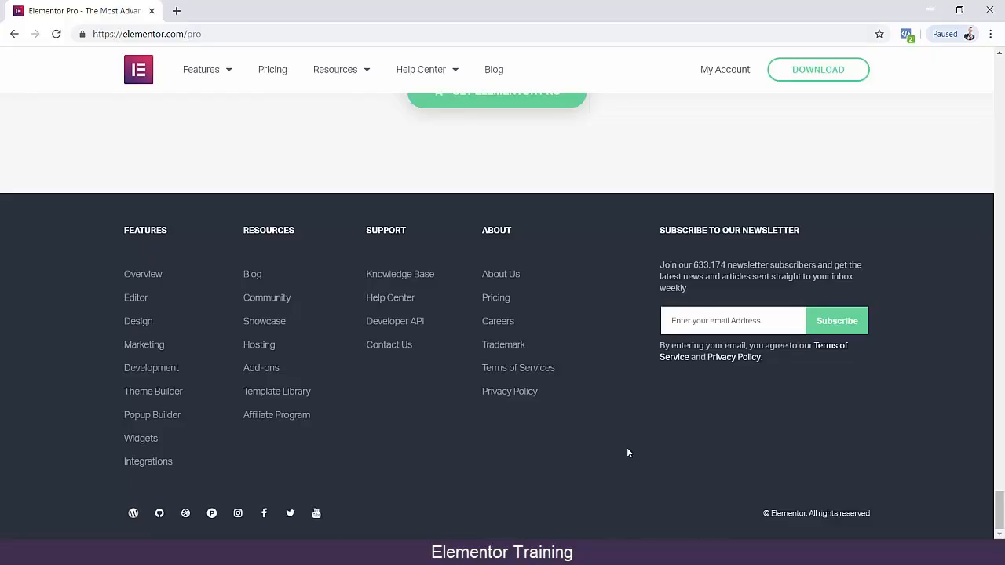
left_click_drag(1000, 503, 976, 51)
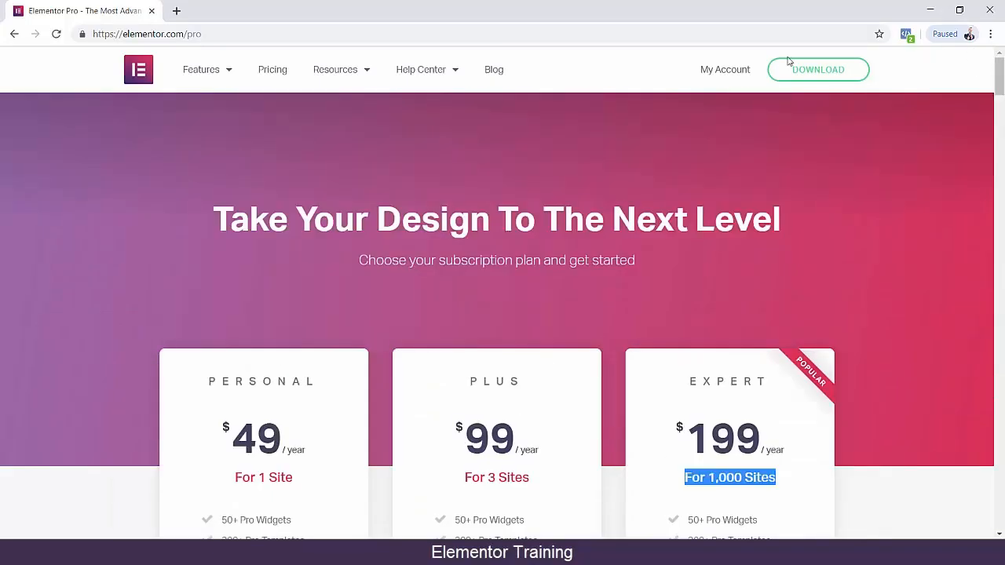
mouse_move(310, 91)
scroll(197, 133, "down", 3)
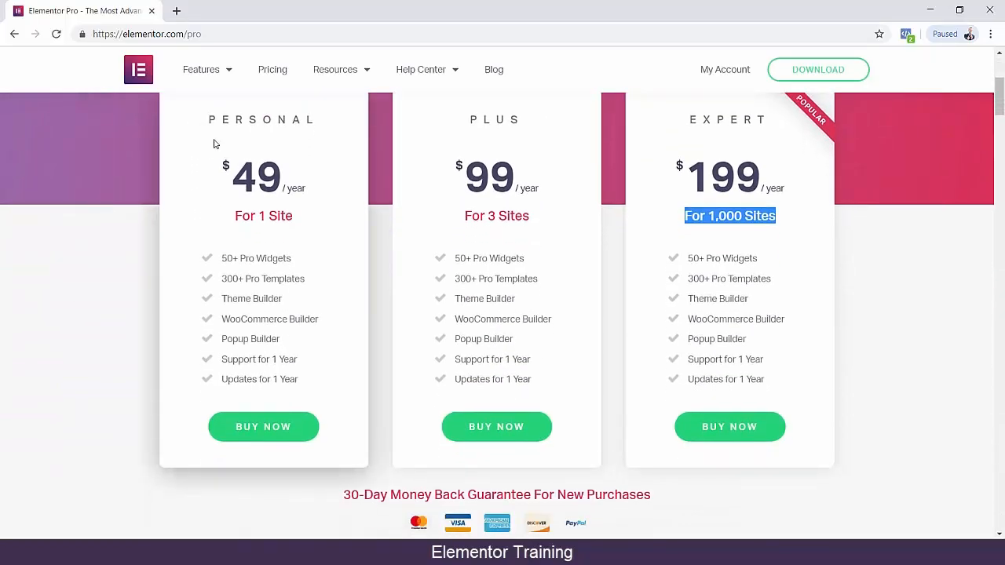
scroll(186, 168, "up", 1)
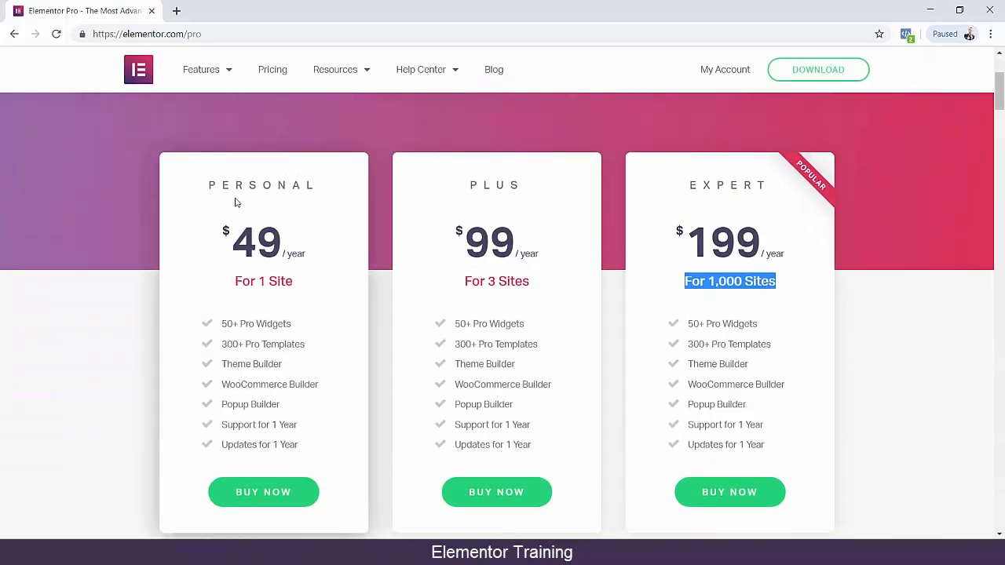
Highlight the Personal plan's name and the "pro" part of the page address.
left_click_drag(209, 189, 188, 197)
left_click(317, 187)
scroll(189, 200, "down", 1)
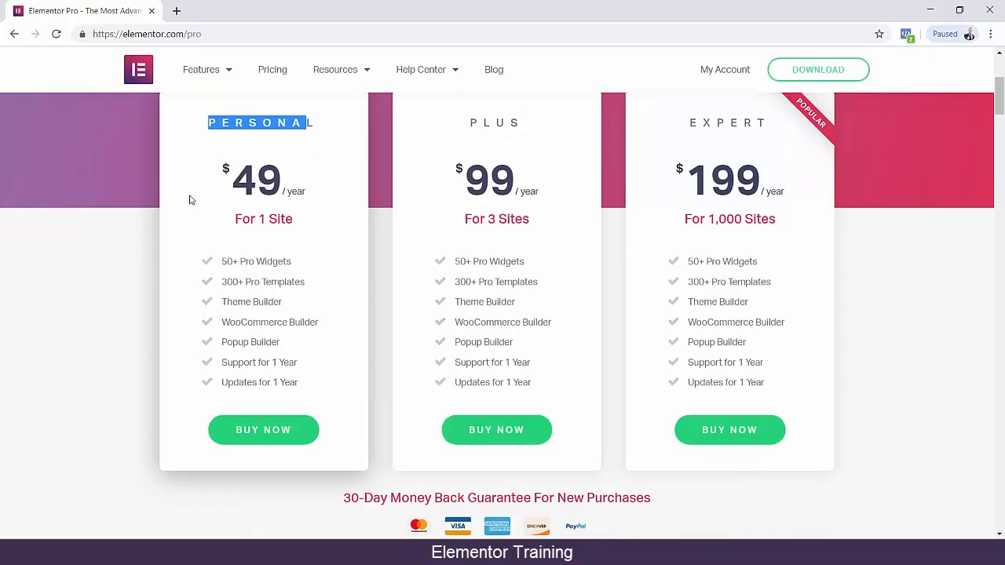
left_click_drag(189, 33, 246, 36)
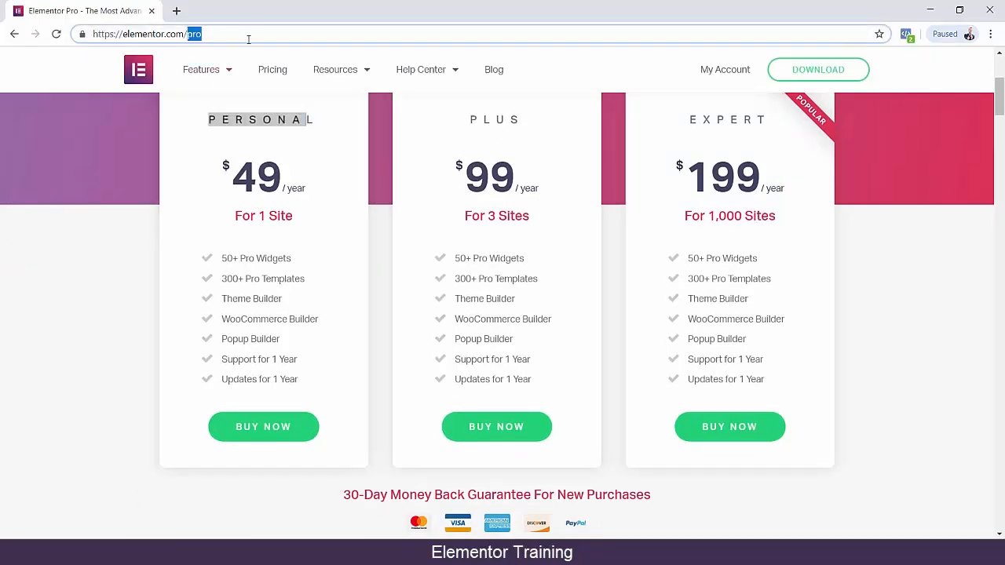
left_click(199, 158)
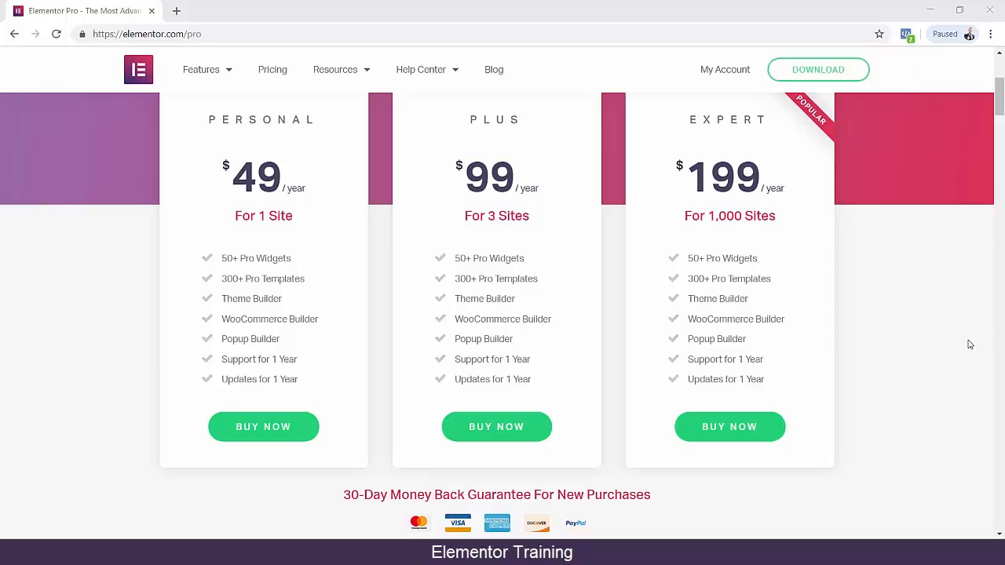
Return to the Elementor homepage and highlight "WordPress" in its main headline.
scroll(966, 343, "up", 3)
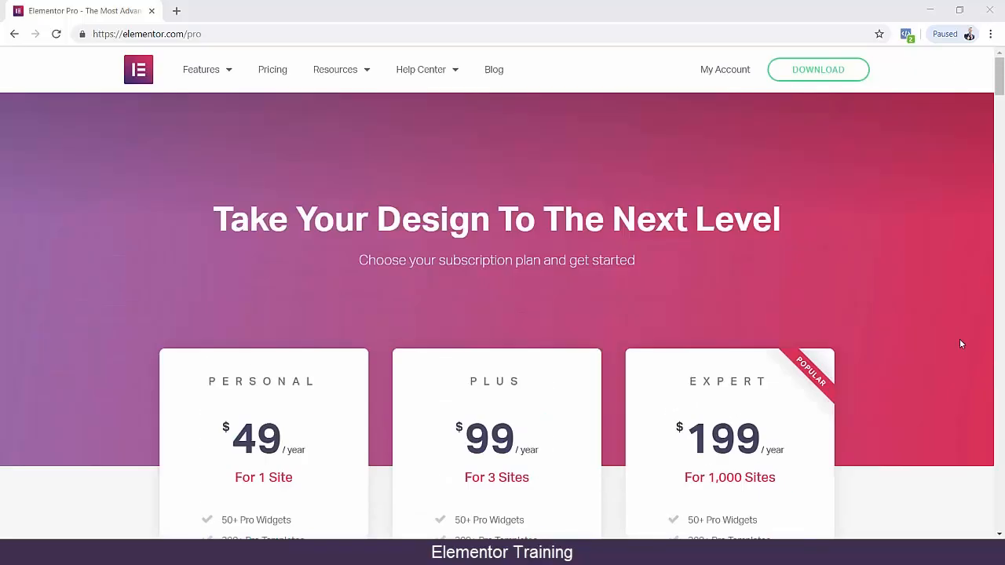
left_click(126, 72)
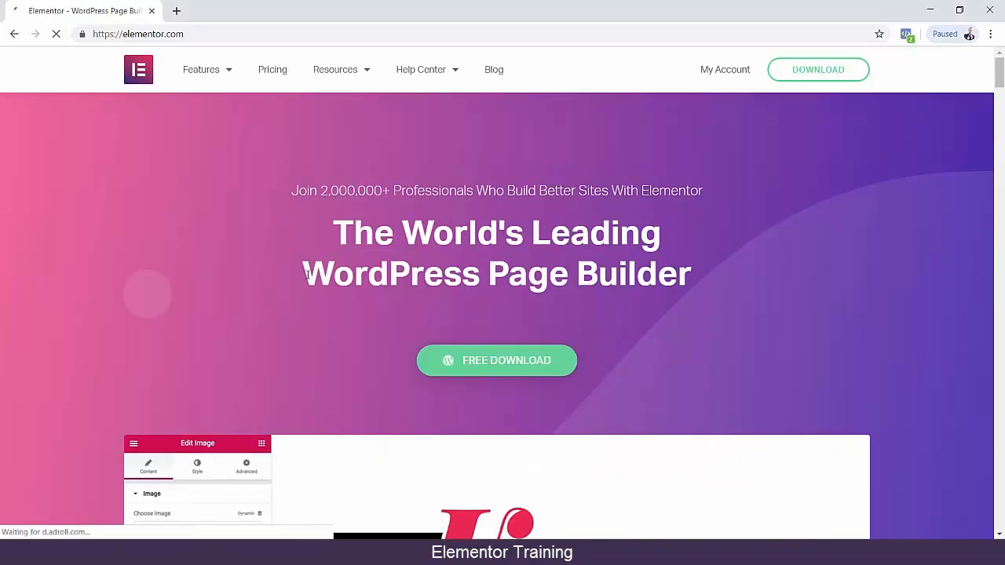
left_click_drag(471, 274, 481, 275)
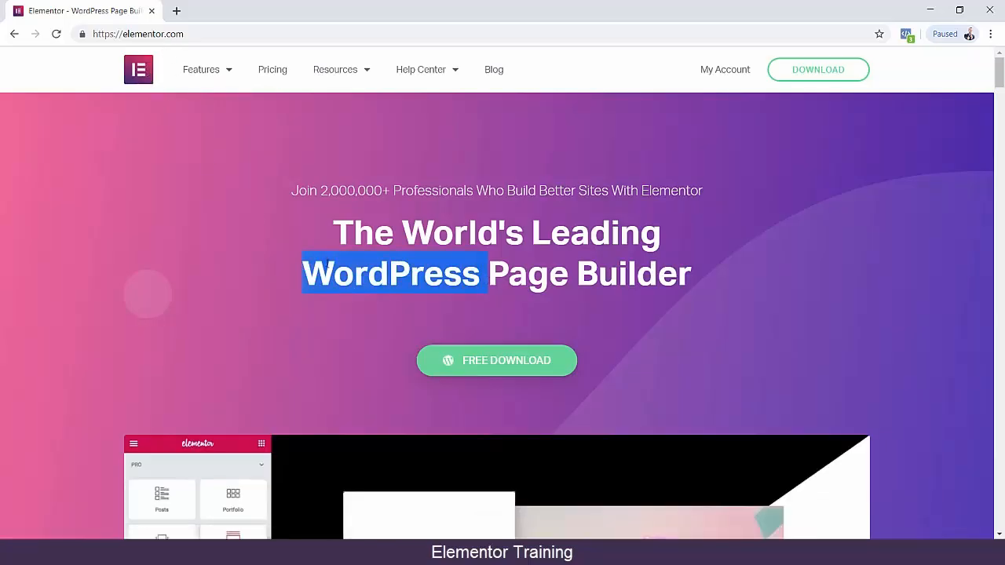
left_click(306, 274)
left_click_drag(305, 274, 467, 273)
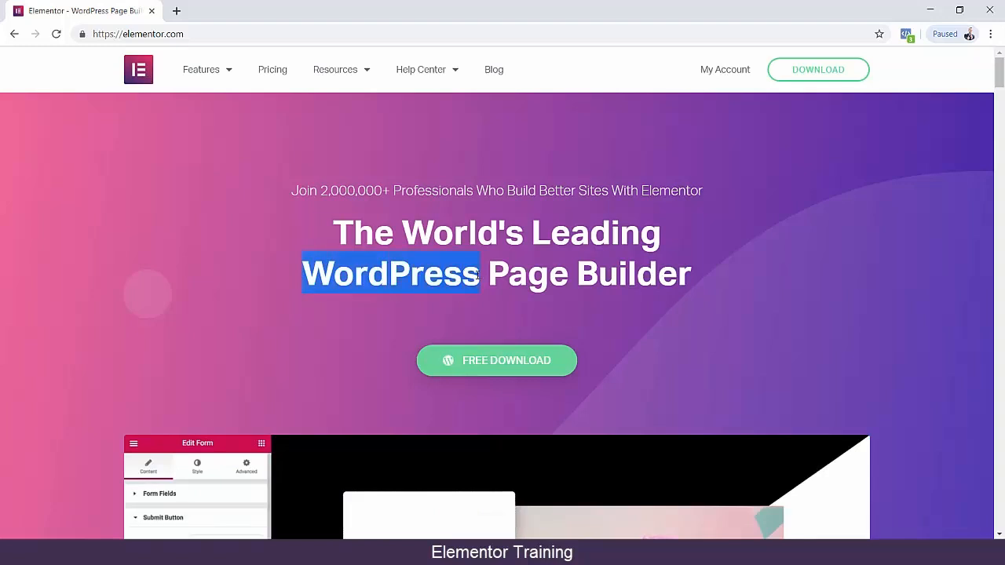
left_click(303, 274)
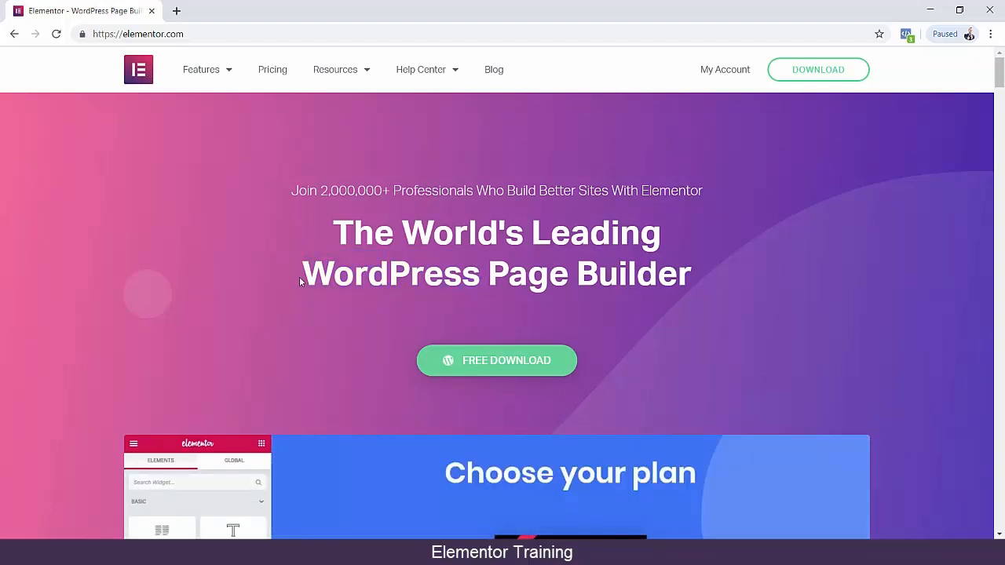
Search Google for "wordpress" in a new tab and open the WordPress.com homepage from the results.
left_click(177, 11)
type("wordpr")
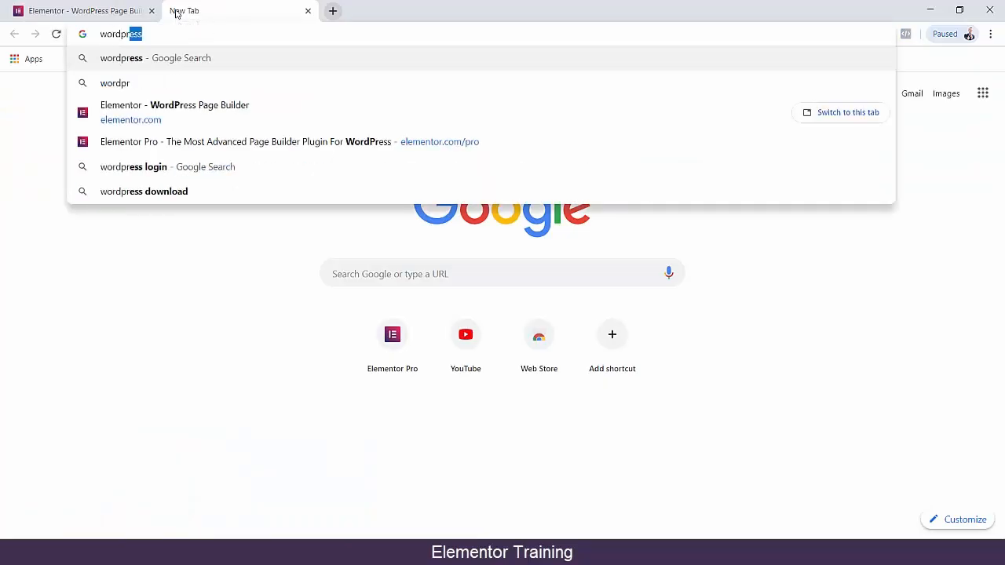
key("Return")
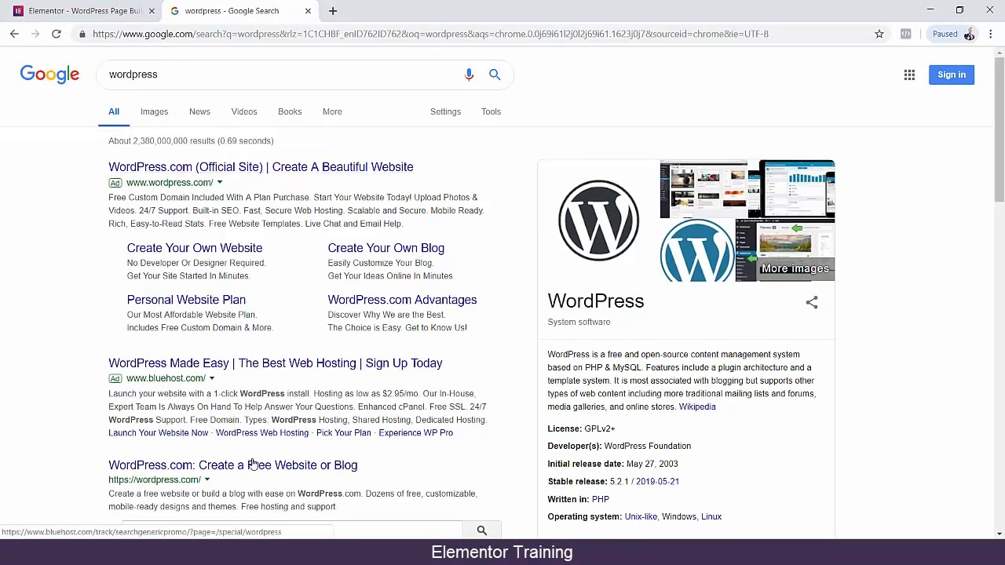
scroll(261, 376, "down", 2)
left_click(262, 338)
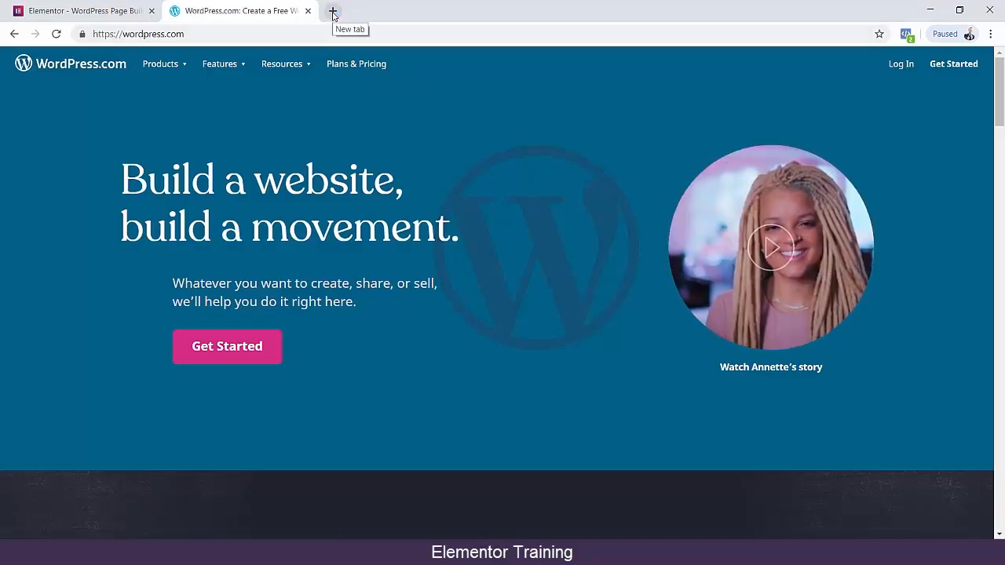
Replace the WordPress.com tab with a new one, search Google for "niagahoster" and open the official Niagahoster website.
left_click(333, 13)
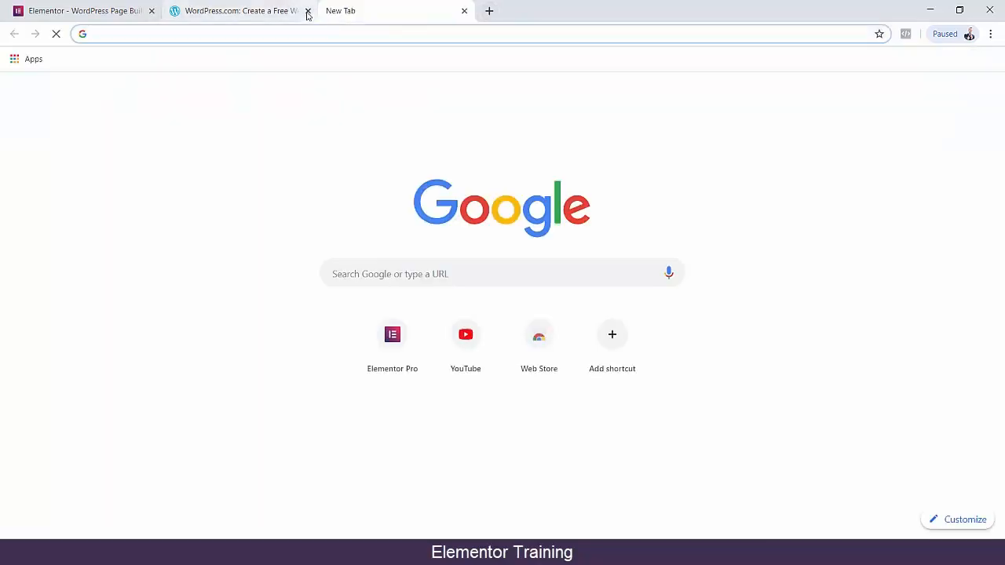
left_click(307, 11)
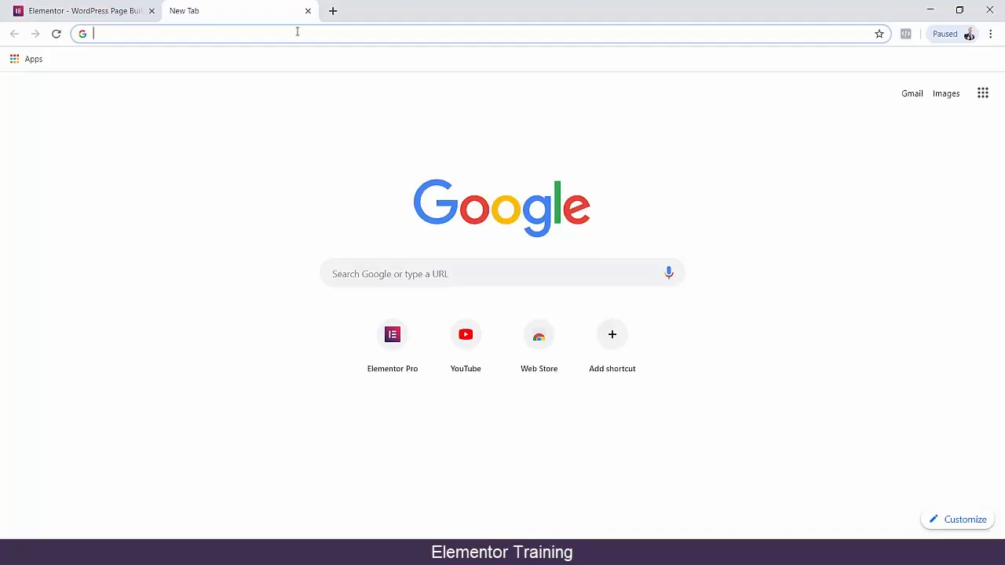
type("nia")
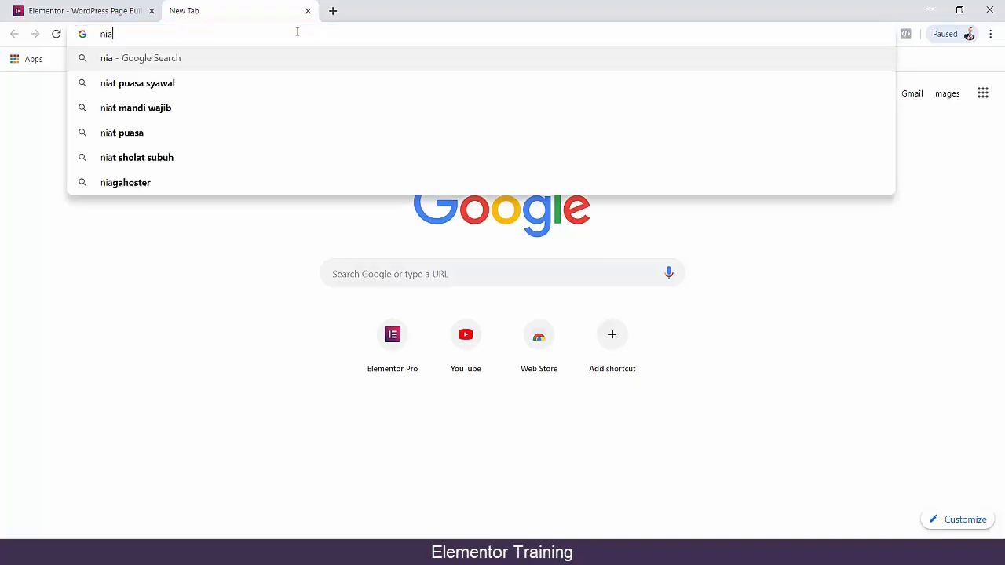
type("ga")
key("Down")
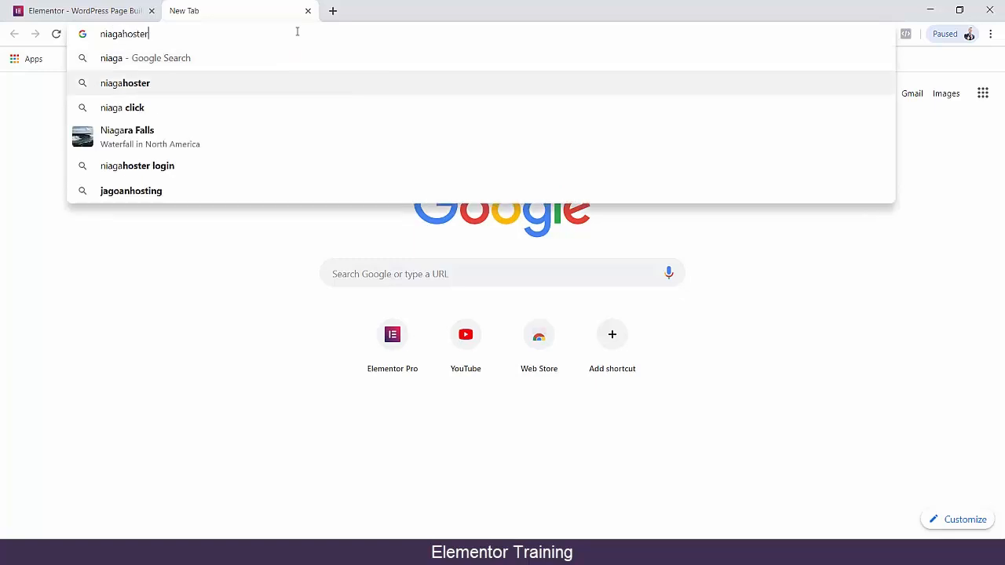
key("Return")
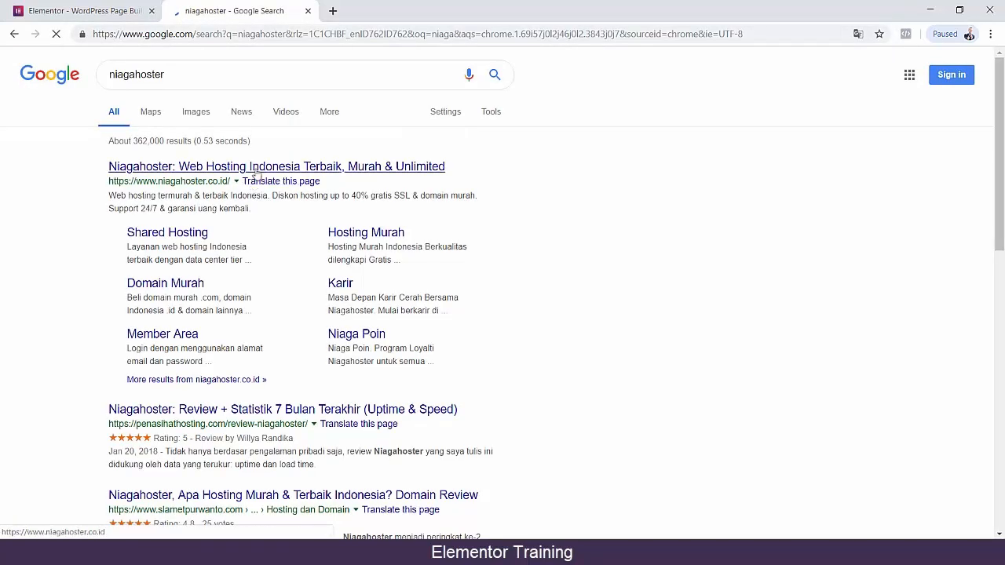
left_click(394, 169)
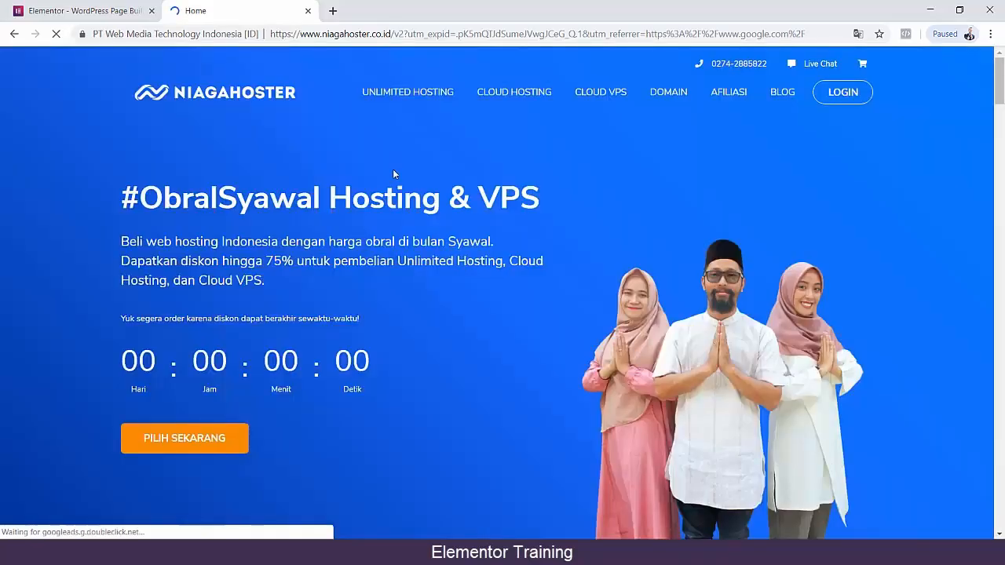
Look over the Niagahoster homepage's hosting sale banner and its customer logos section.
scroll(352, 193, "down", 2)
scroll(471, 196, "down", 6)
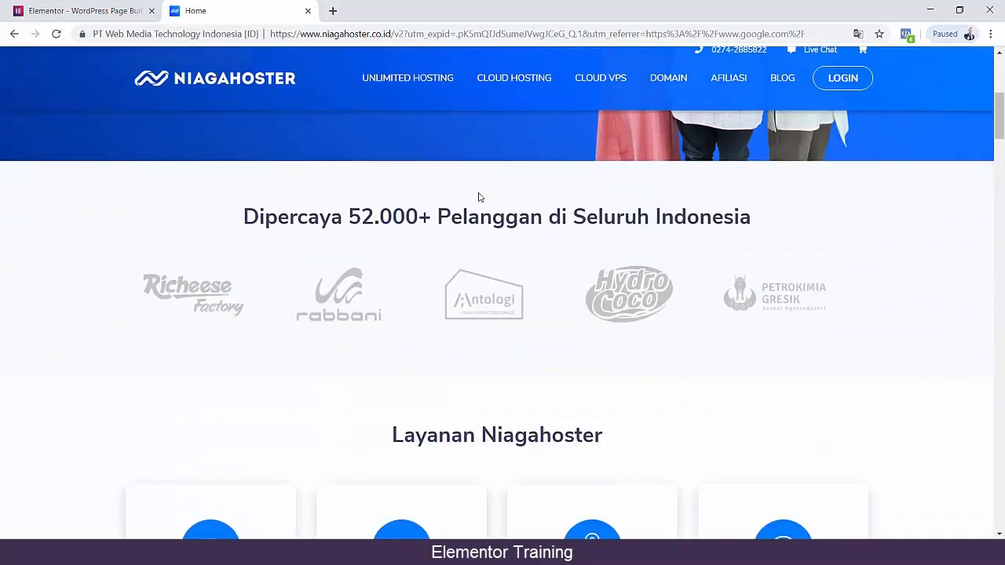
scroll(461, 263, "up", 3)
scroll(461, 263, "up", 5)
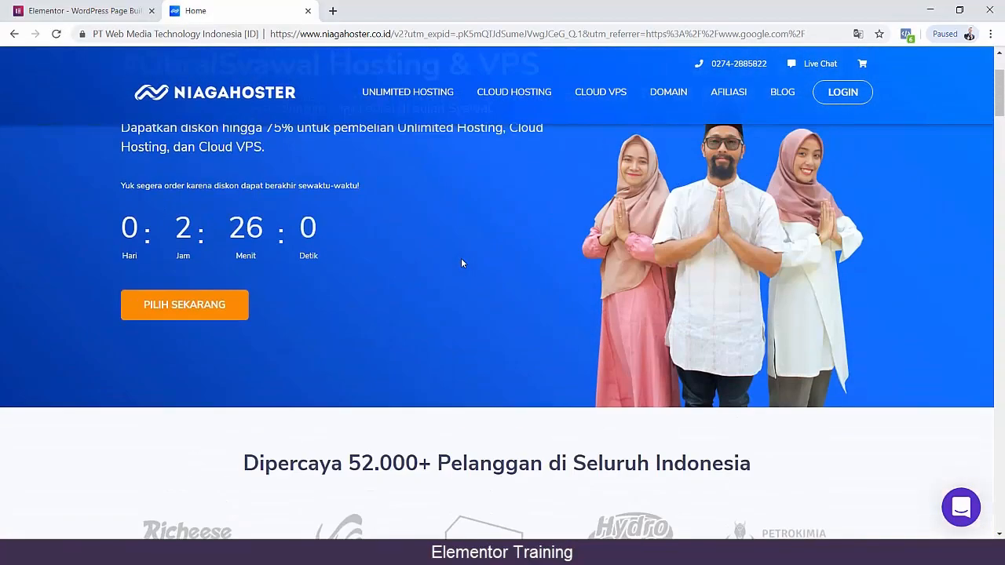
Look through the Niagahoster homepage's services, features, frequently asked questions, hosting plans and customer testimonials.
scroll(429, 298, "down", 10)
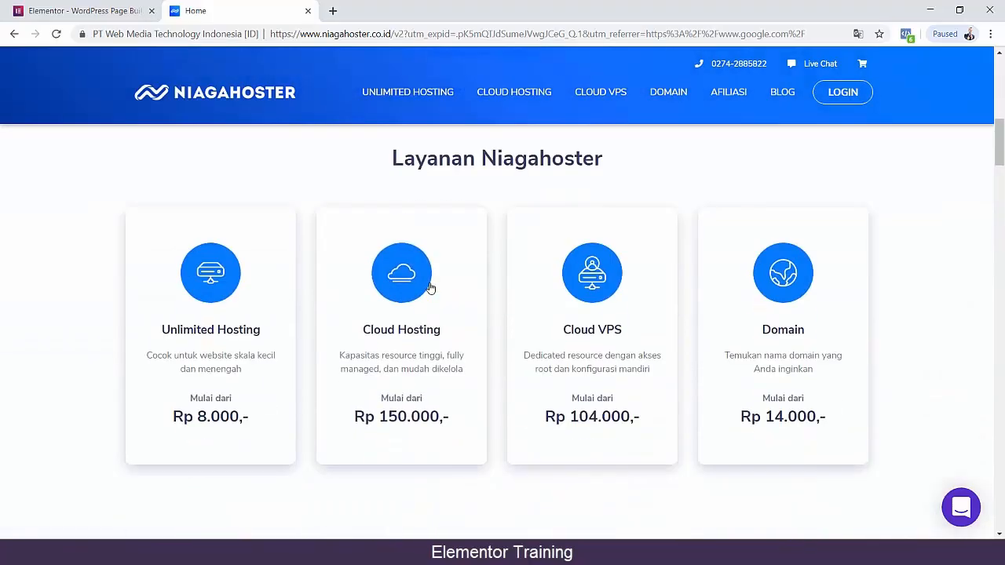
scroll(146, 274, "down", 6)
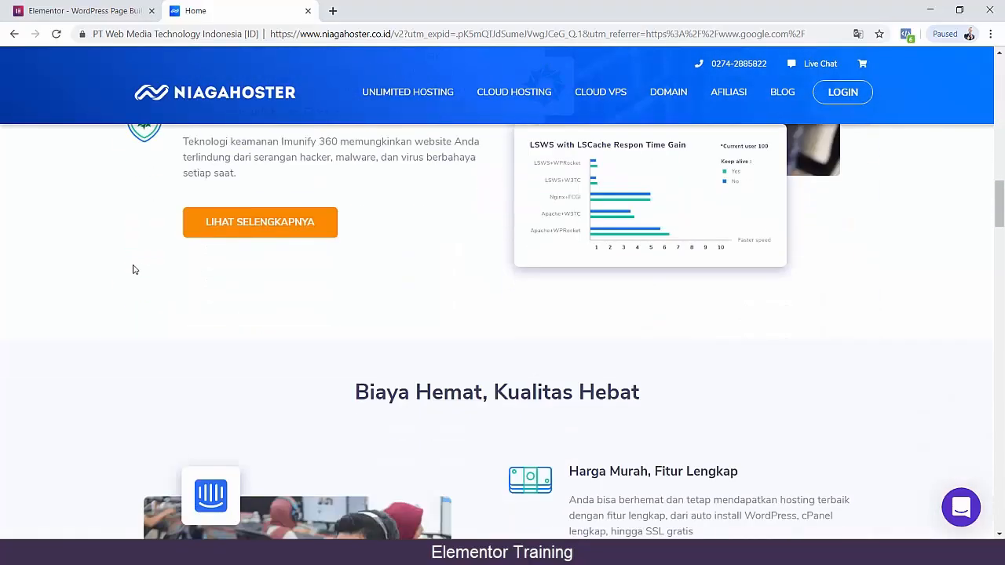
left_click_drag(999, 199, 1000, 438)
scroll(541, 318, "up", 15)
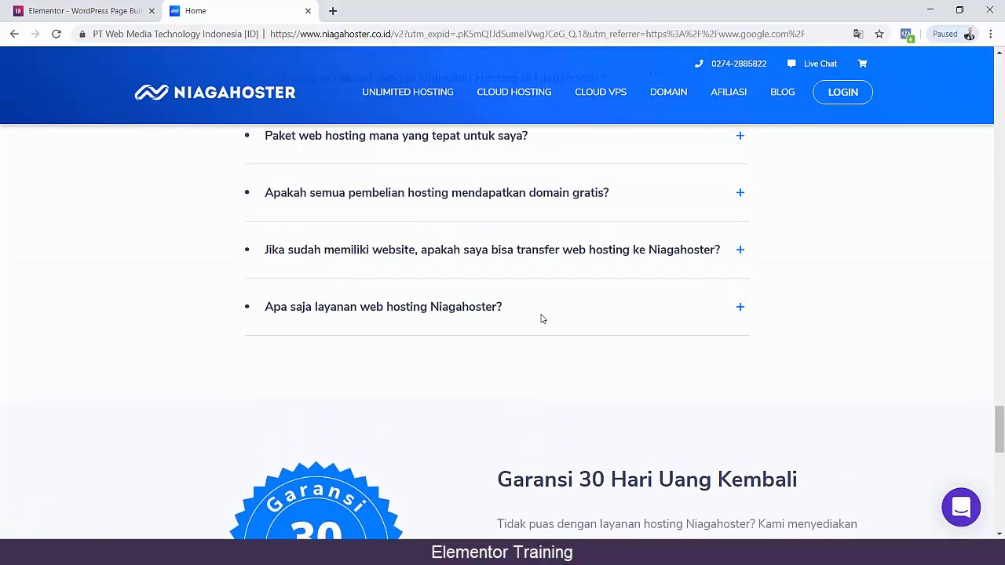
scroll(541, 316, "up", 3)
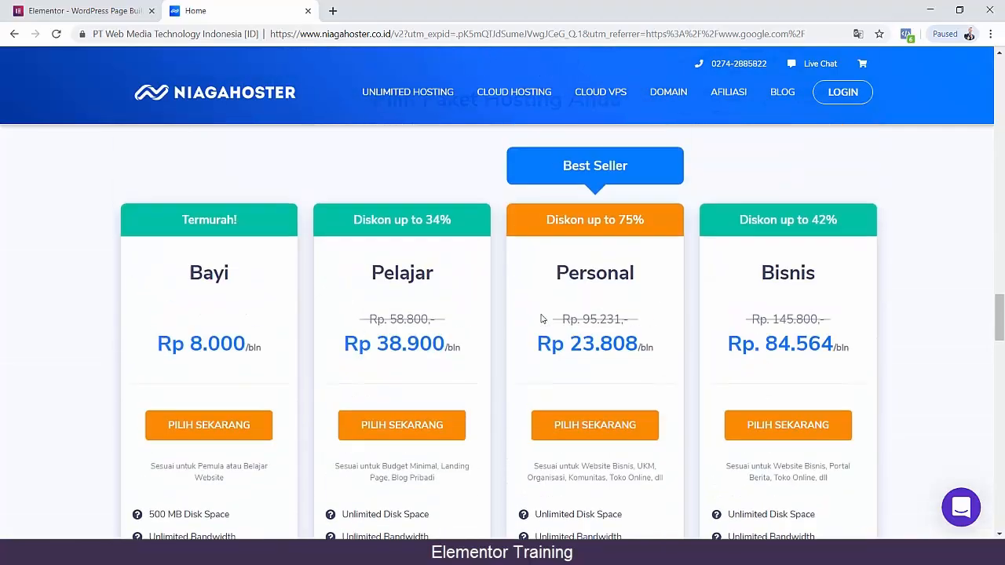
scroll(375, 347, "up", 10)
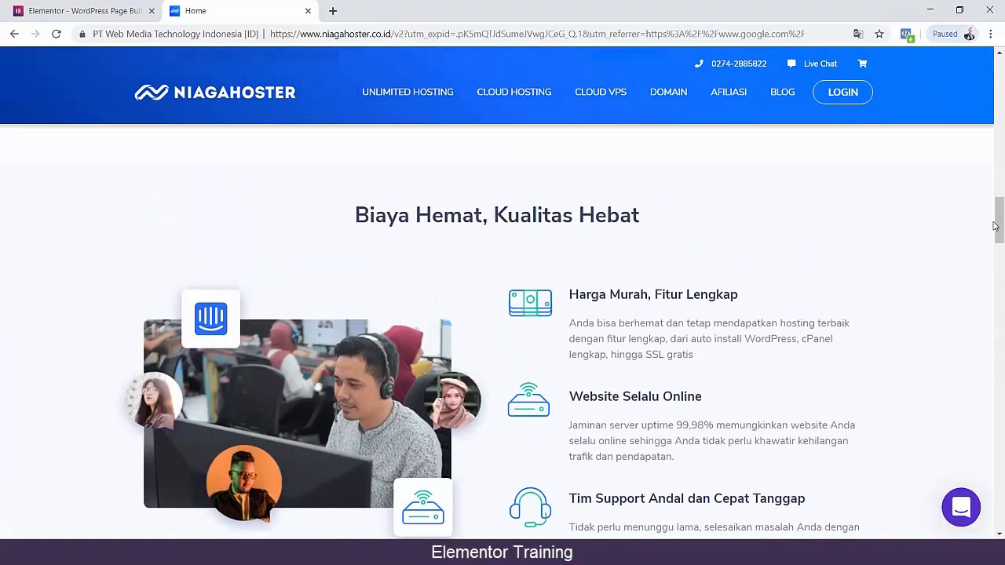
Highlight the heading "Garansi 30 Hari Uang Kembali" in the money-back guarantee section.
left_click_drag(995, 226, 995, 465)
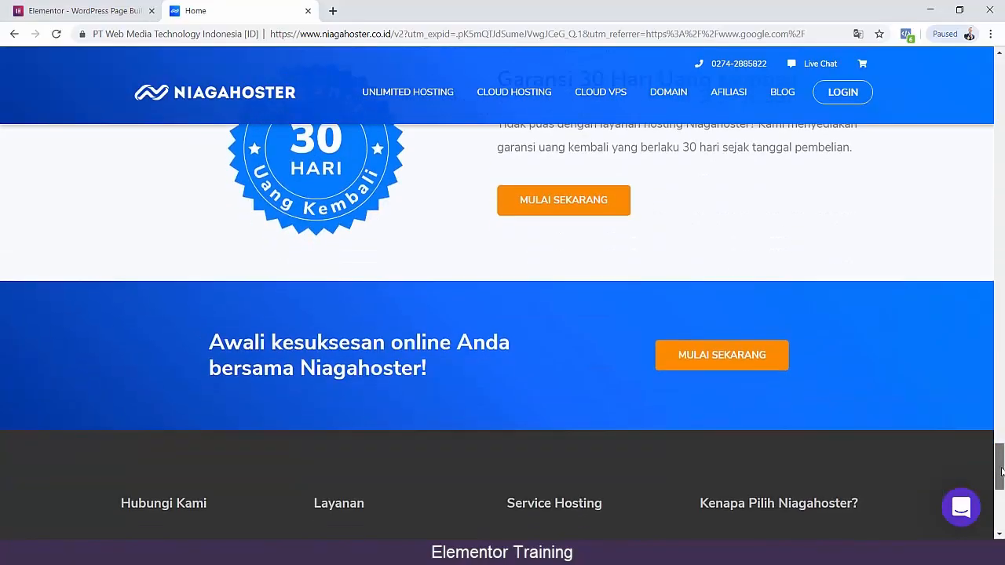
scroll(594, 368, "up", 4)
mouse_move(498, 389)
left_mouse_down()
mouse_move(837, 410)
mouse_move(799, 397)
mouse_move(514, 380)
left_mouse_up()
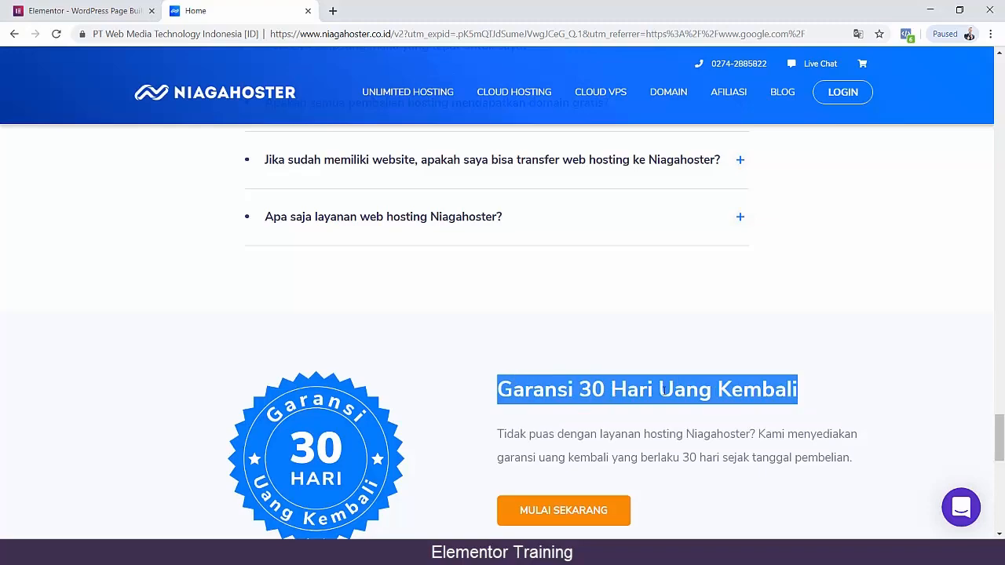
Examine the Bayi, Pelajar, Personal and Bisnis hosting packages, comparing their discounts, prices and features.
scroll(780, 285, "up", 15)
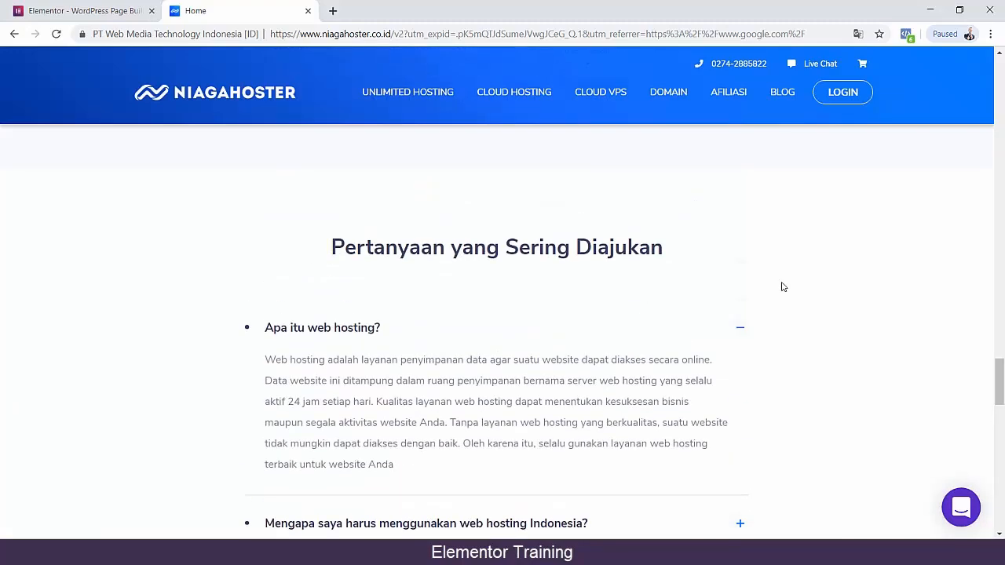
scroll(780, 285, "down", 3)
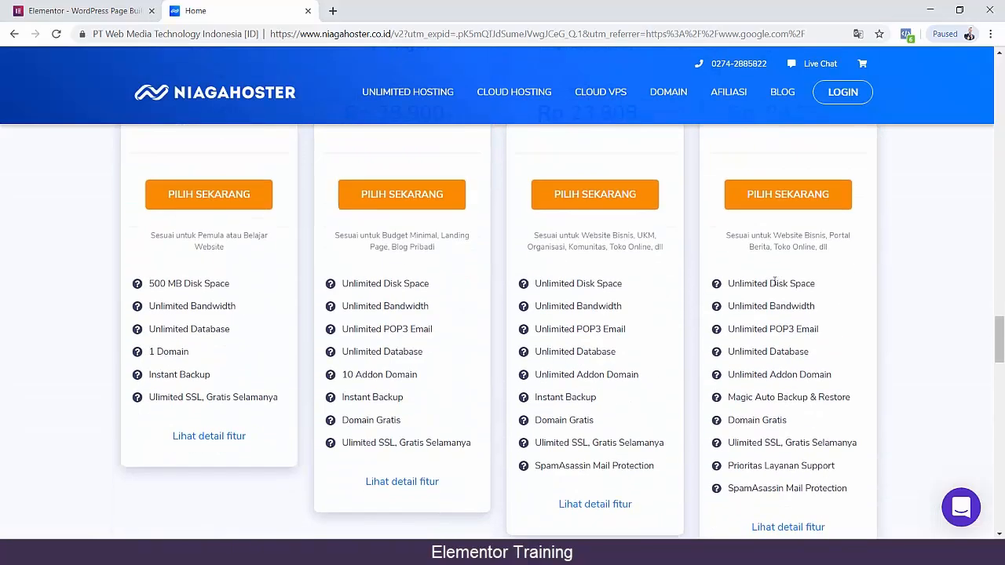
scroll(551, 397, "up", 3)
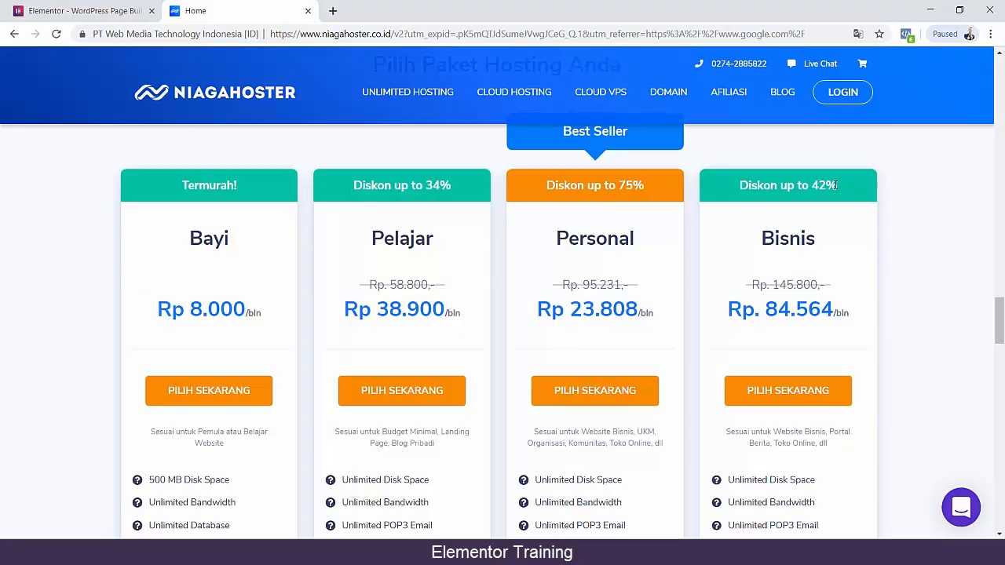
left_click(637, 186)
scroll(798, 280, "up", 1)
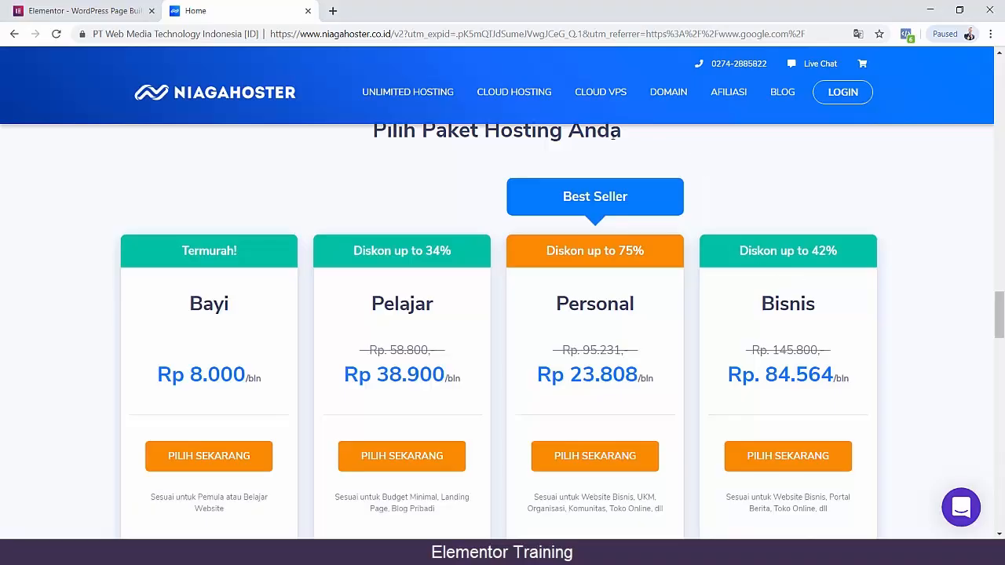
Open the hosting order page from the homepage's sale banner and highlight "domain gratis" in the free-domain notice.
left_click_drag(999, 327, 997, 85)
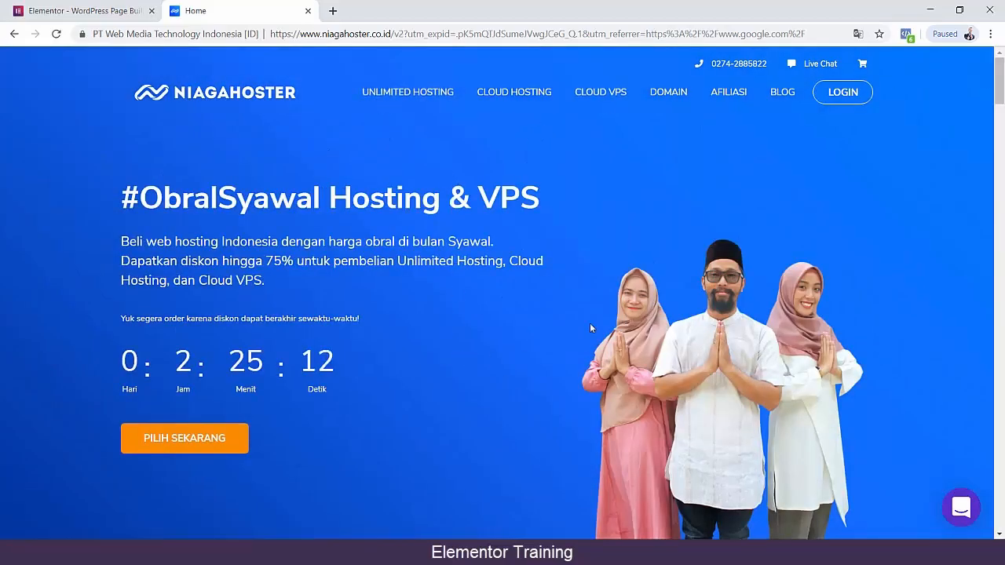
left_click(197, 440)
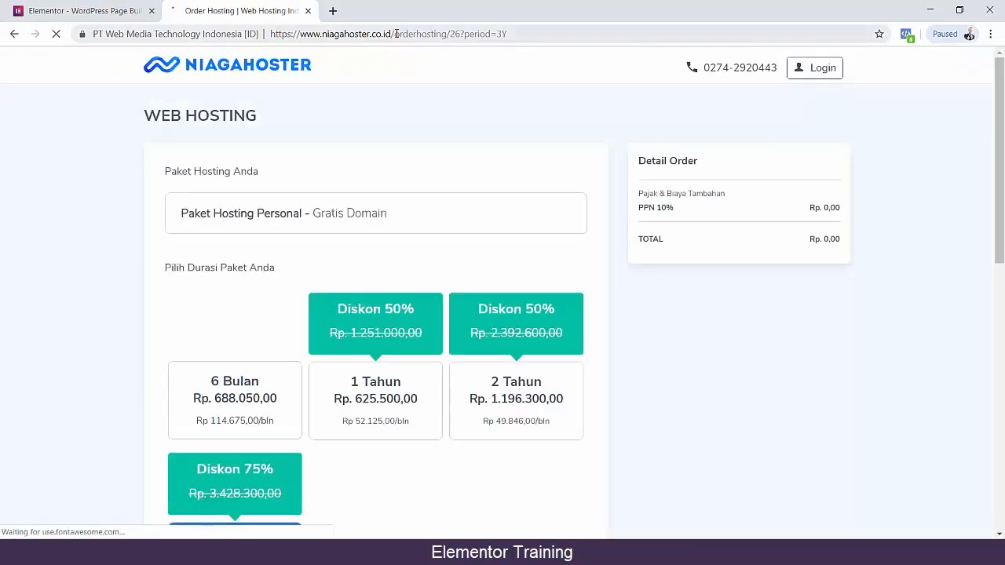
scroll(91, 304, "down", 1)
scroll(90, 304, "down", 3)
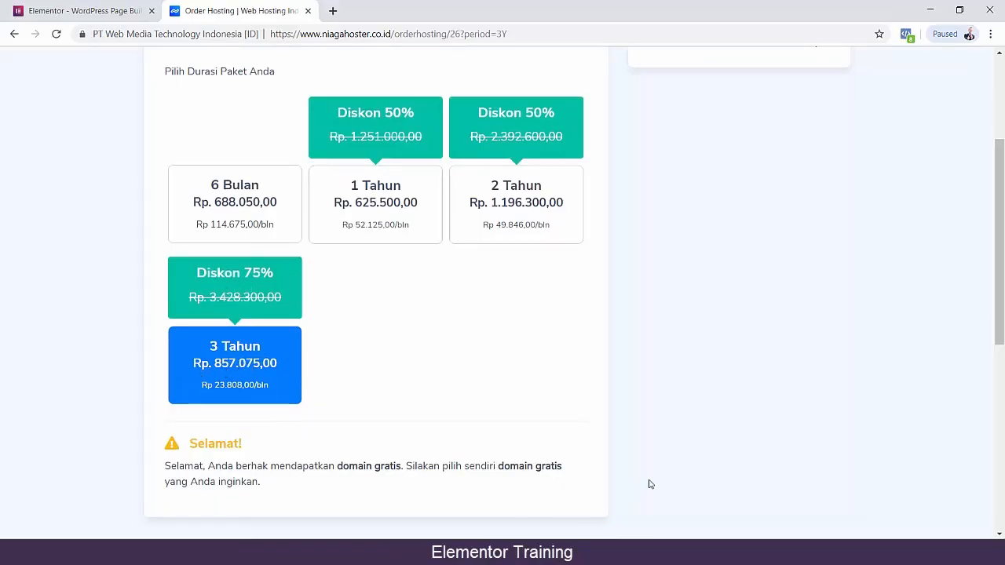
left_click_drag(336, 468, 404, 466)
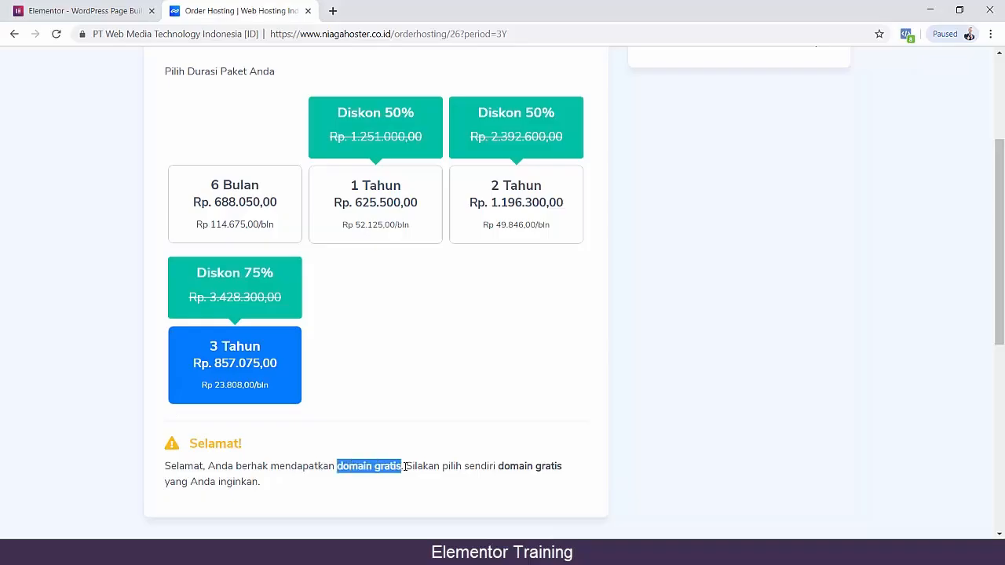
scroll(123, 388, "up", 3)
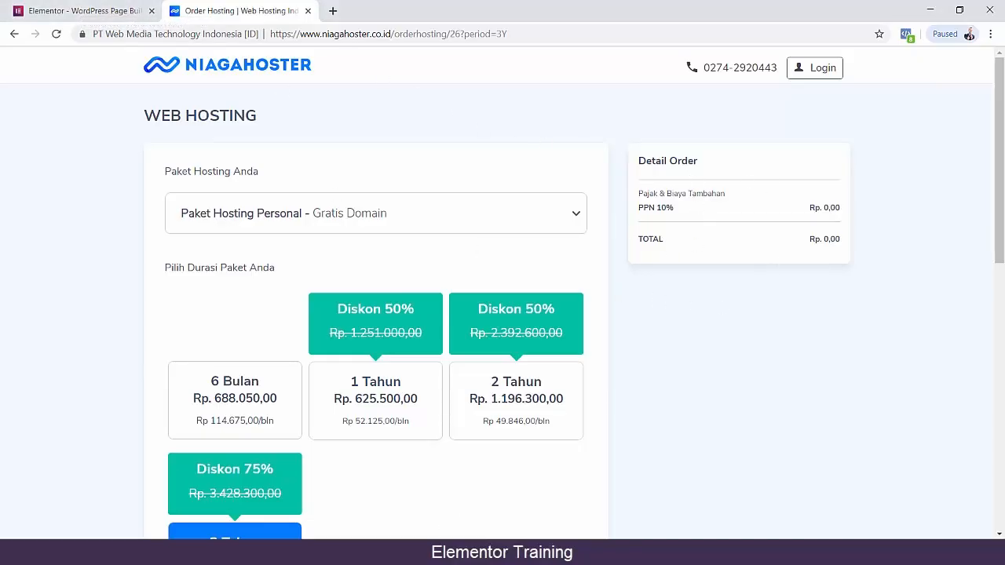
Switch to the Niagahoster Member Area window and highlight the domain of the active Personal hosting service.
mouse_move(404, 553)
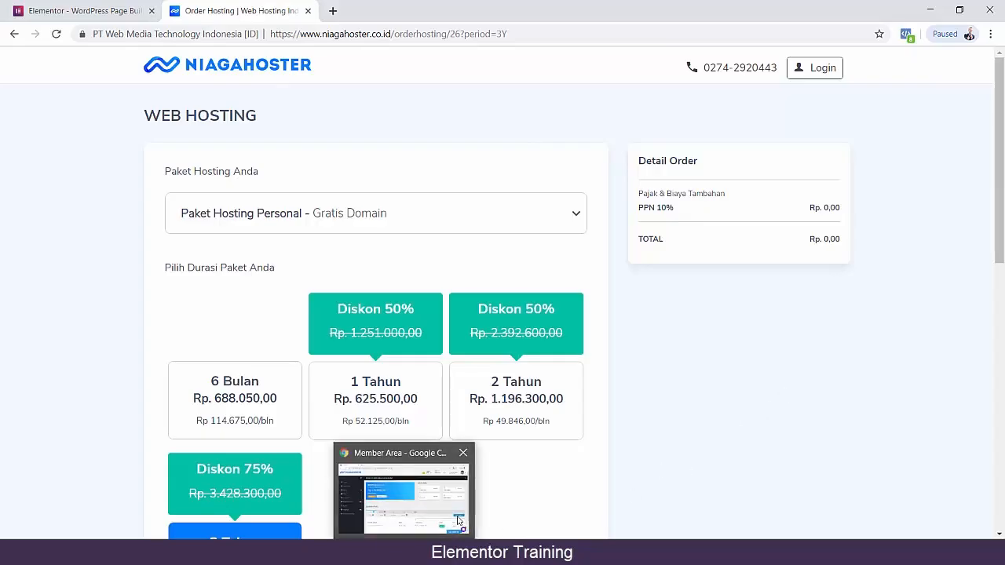
left_click(426, 516)
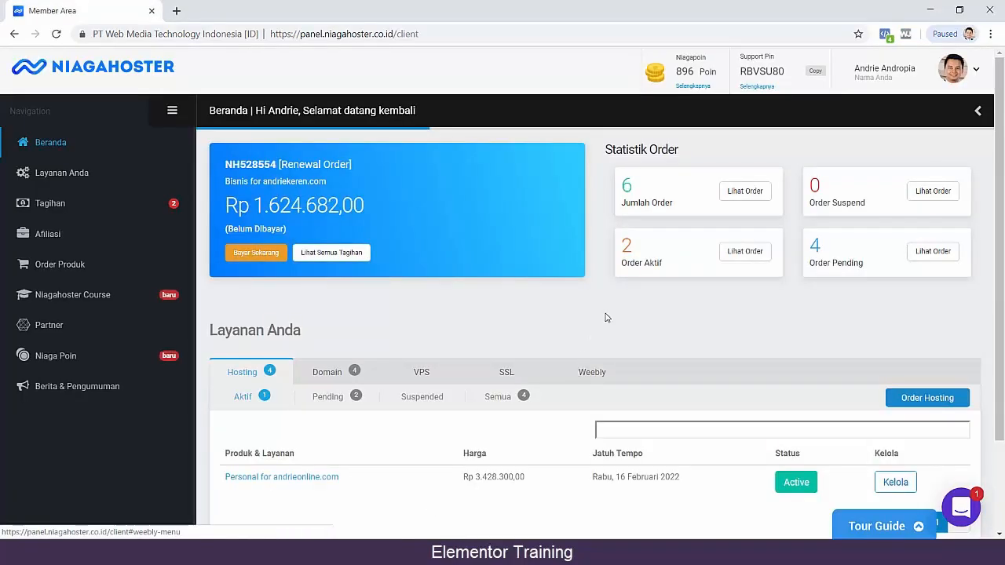
scroll(549, 337, "down", 2)
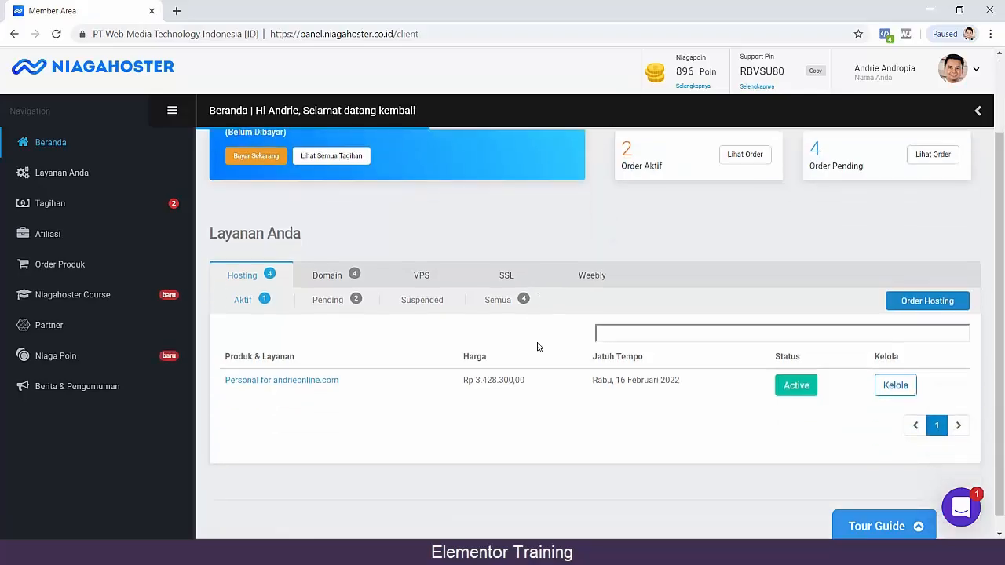
left_click_drag(348, 372, 279, 374)
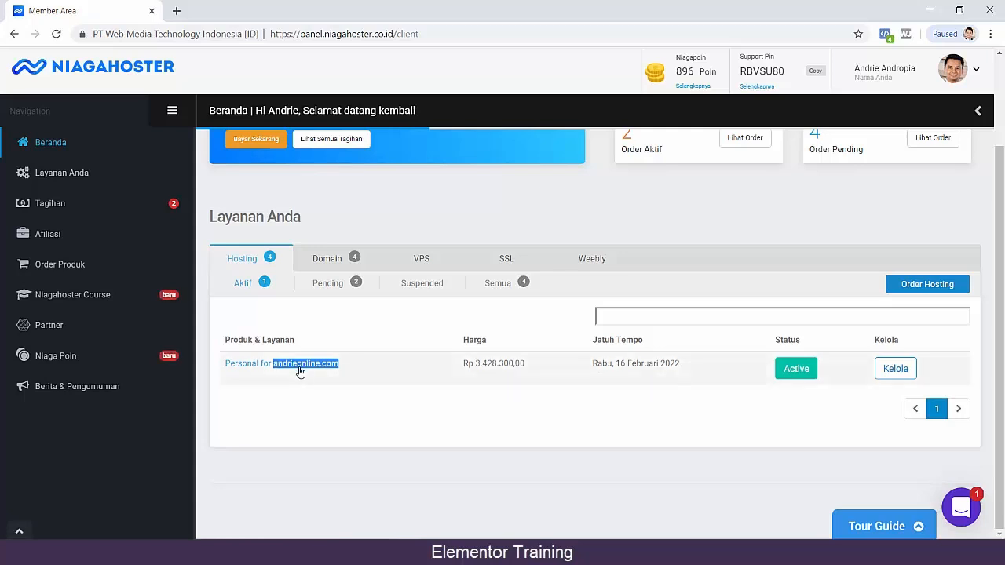
Reload the Member Area, open the active Personal hosting's management page and show its cPanel tools.
left_click(299, 370)
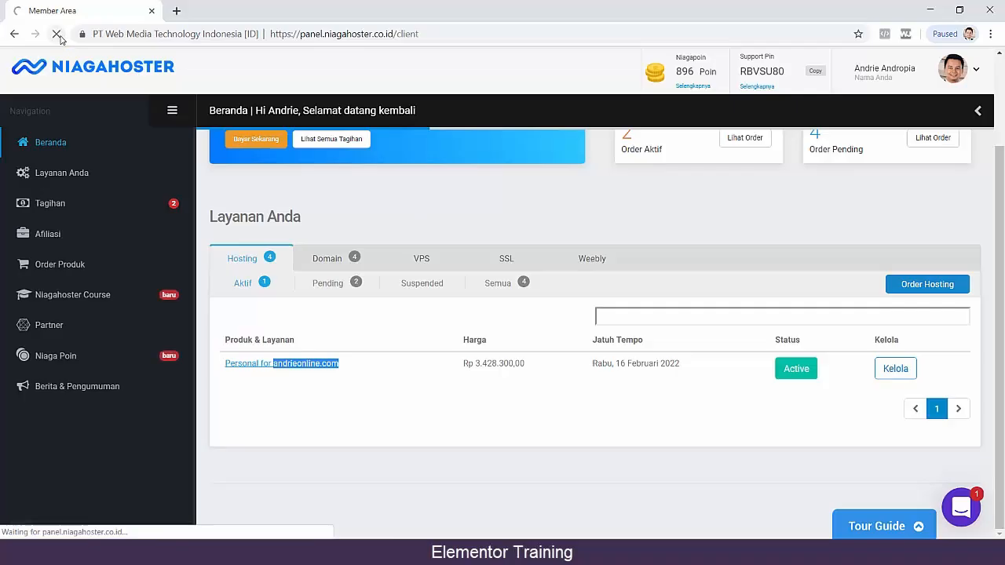
left_click(433, 34)
key("Return")
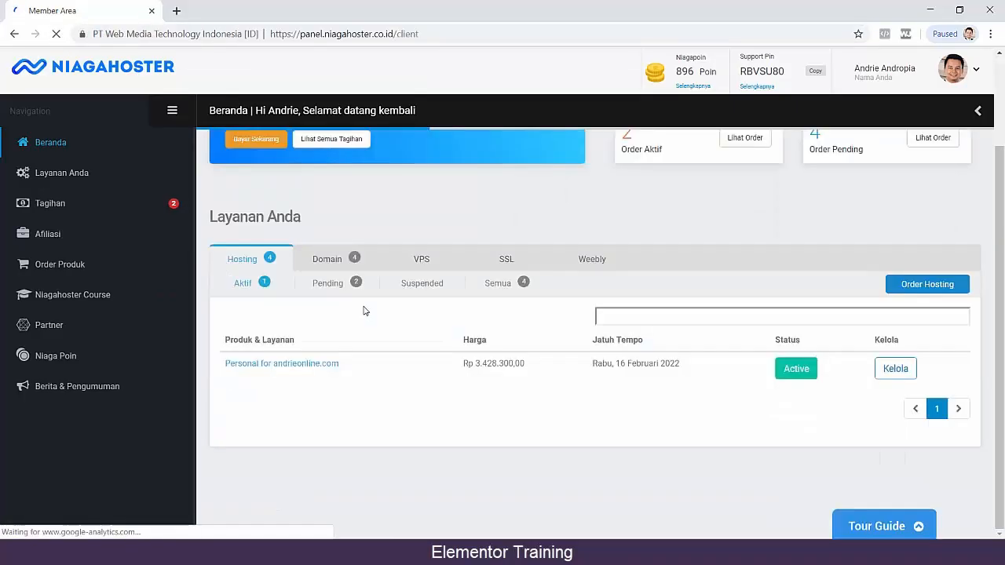
left_click(302, 363)
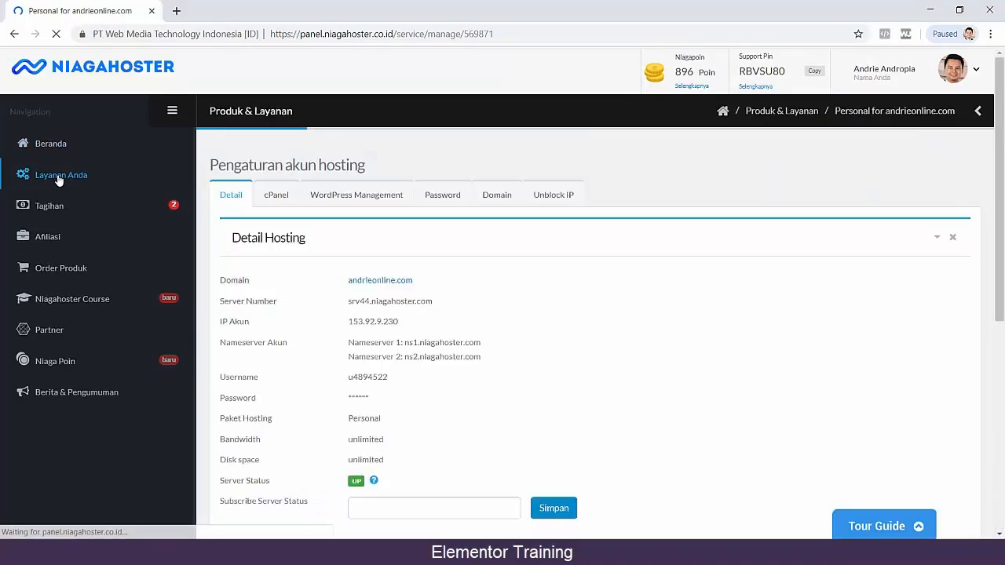
scroll(559, 277, "down", 1)
scroll(560, 275, "down", 1)
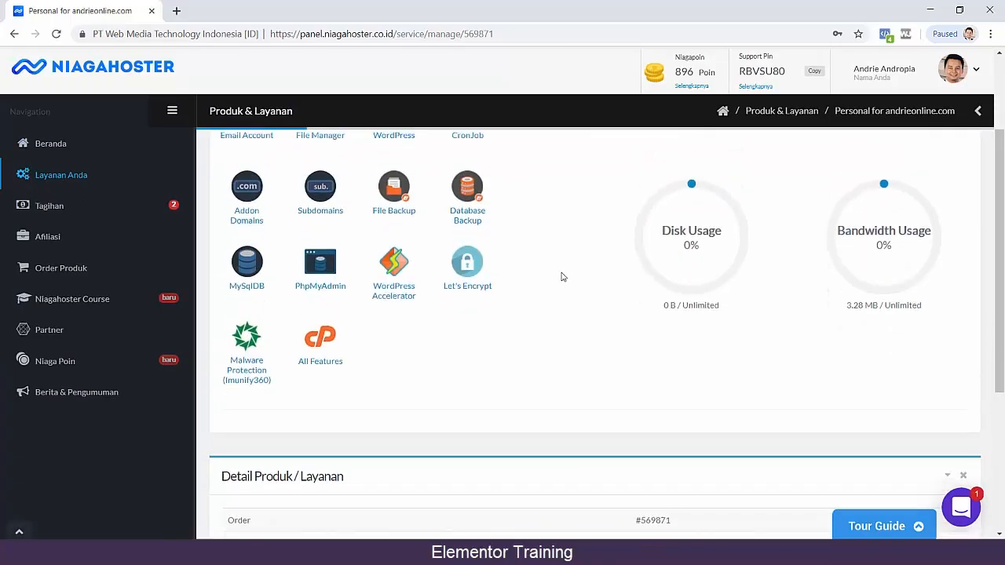
scroll(567, 278, "up", 1)
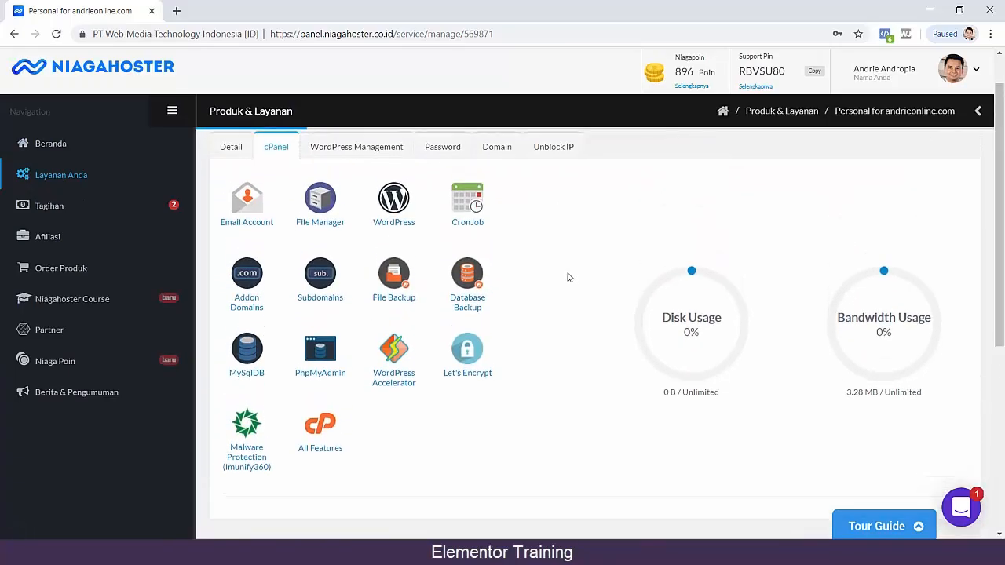
Open the hosting's File Manager and check the public_html folder for existing files, selecting all of its contents.
left_click(321, 227)
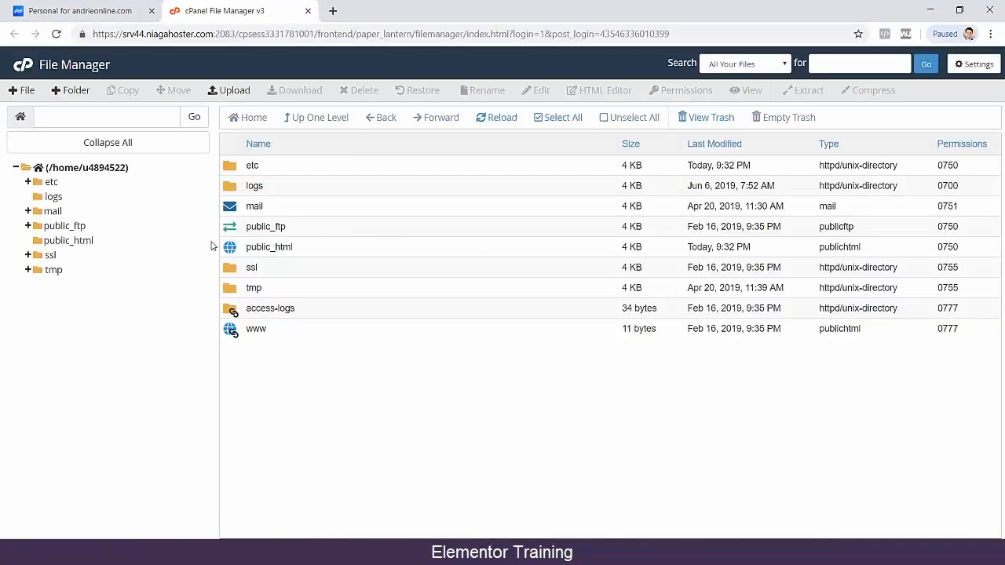
left_click(73, 244)
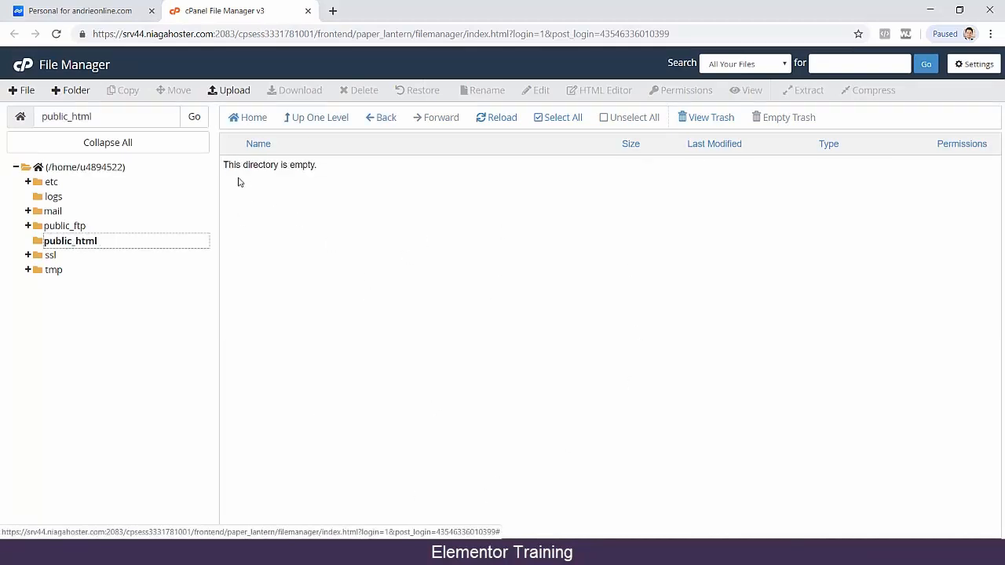
left_click(544, 119)
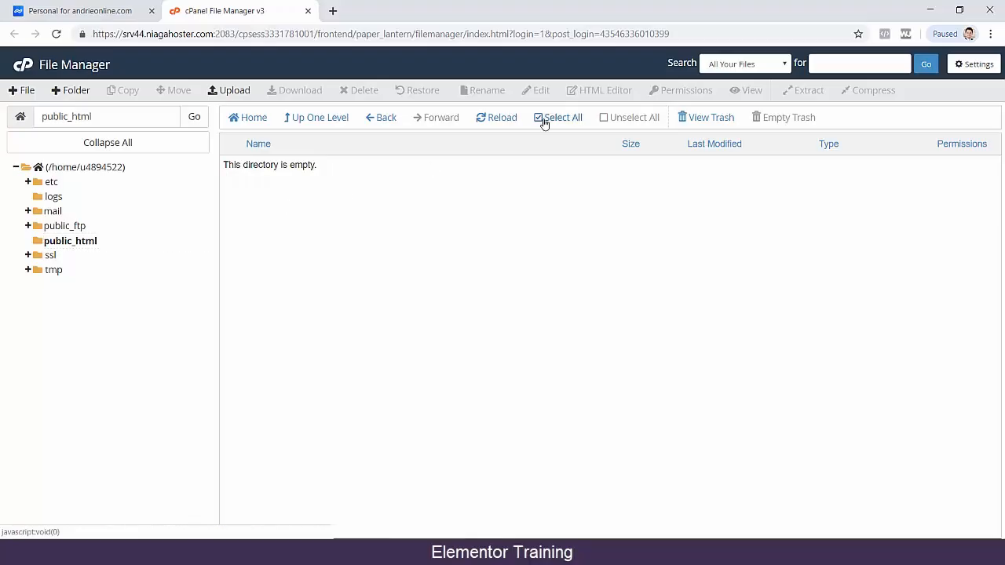
Empty the File Manager's trash and reopen the public_html folder.
left_click(731, 119)
left_click(790, 119)
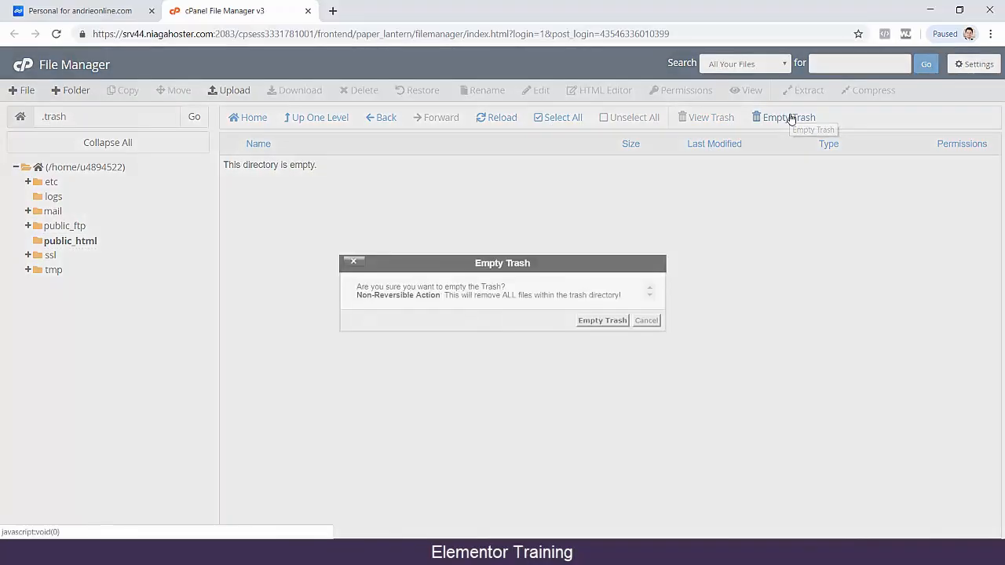
left_click(610, 320)
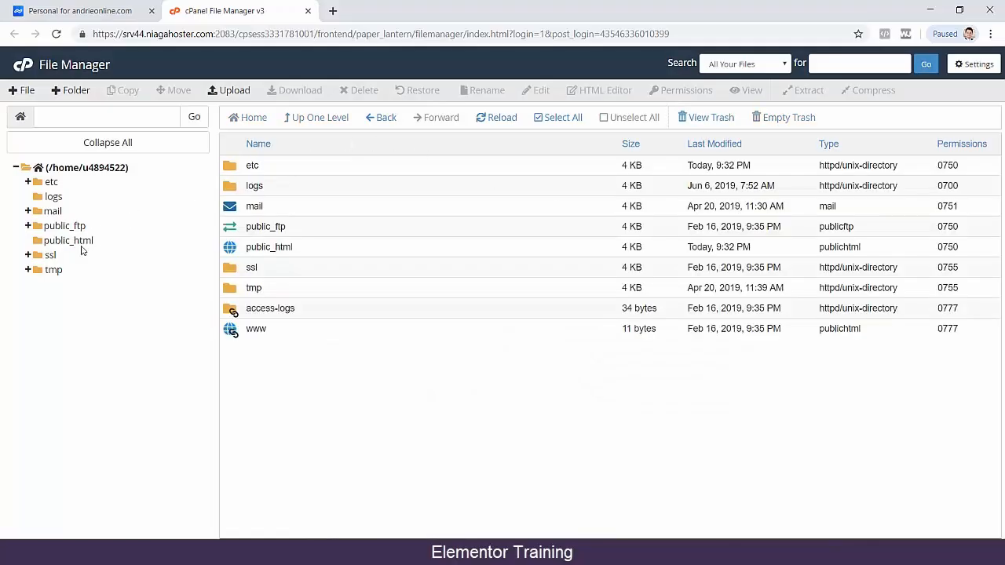
left_click(72, 243)
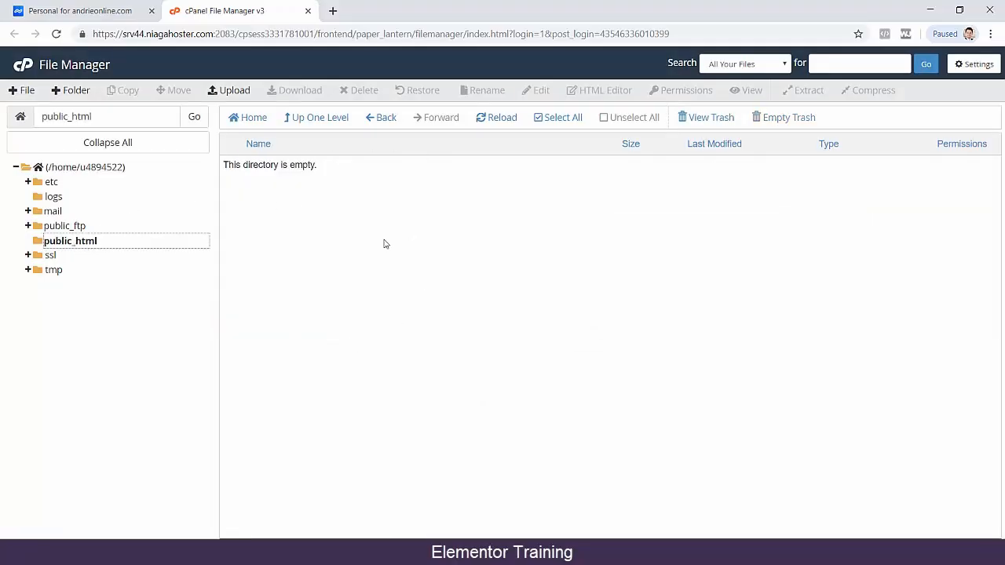
Return to the hosting's management page, start a new WordPress installation and select the hosting's domain for it.
left_click(69, 9)
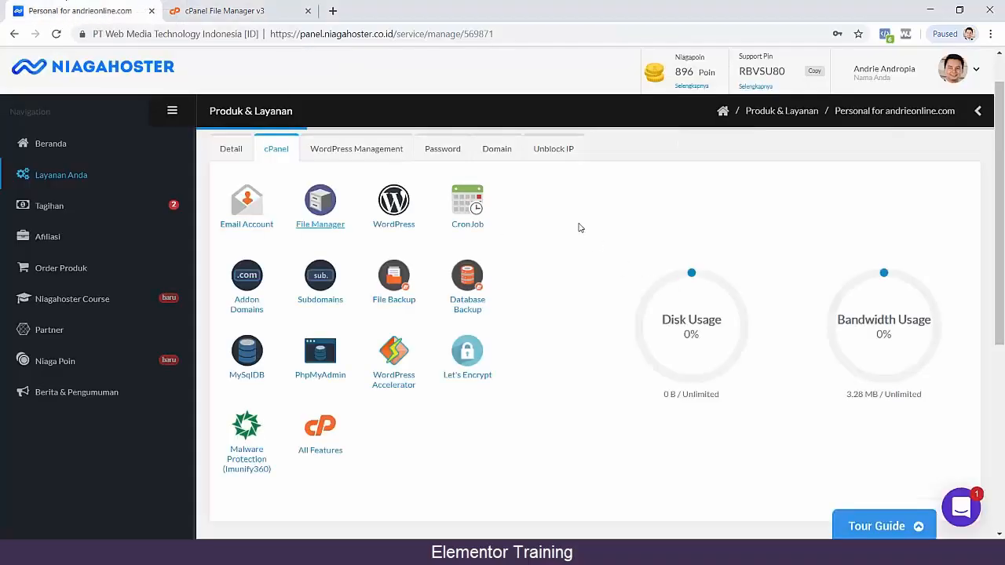
left_click(344, 152)
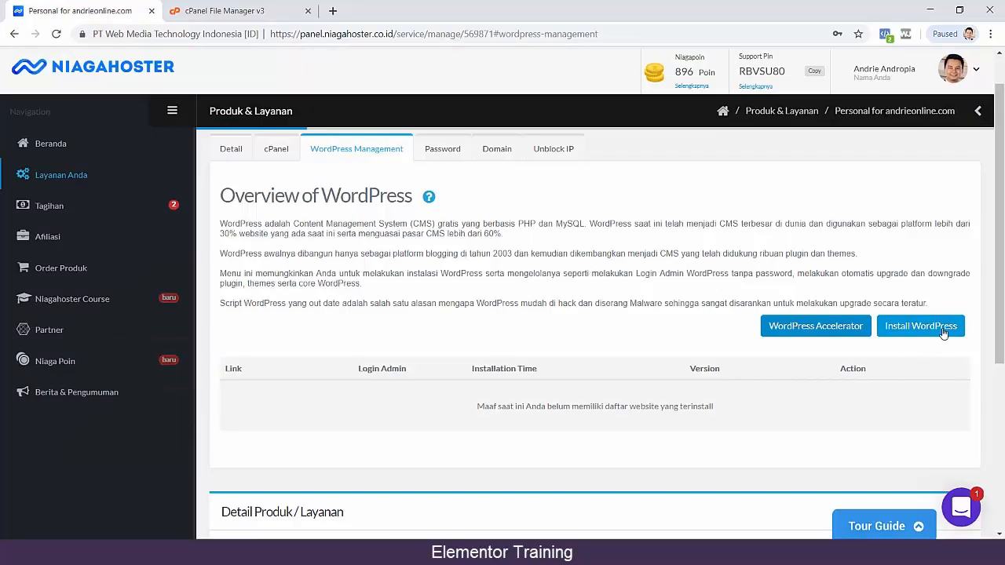
left_click(919, 327)
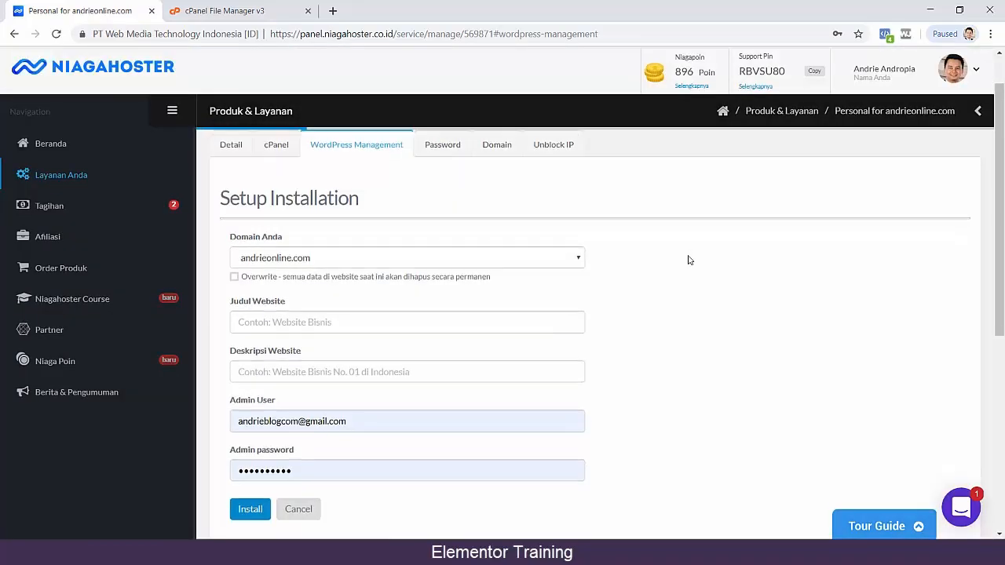
scroll(675, 258, "down", 1)
left_click(540, 197)
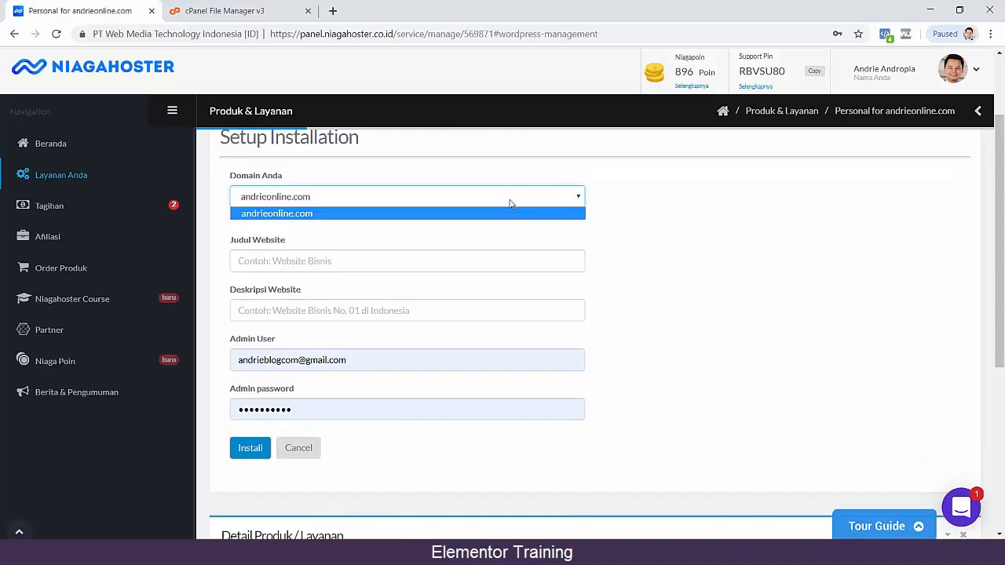
left_click(358, 214)
Enter the owner's first name plus "Blog" as the website title and "Bisnis Online bersama" plus the first name as the description.
left_click(455, 260)
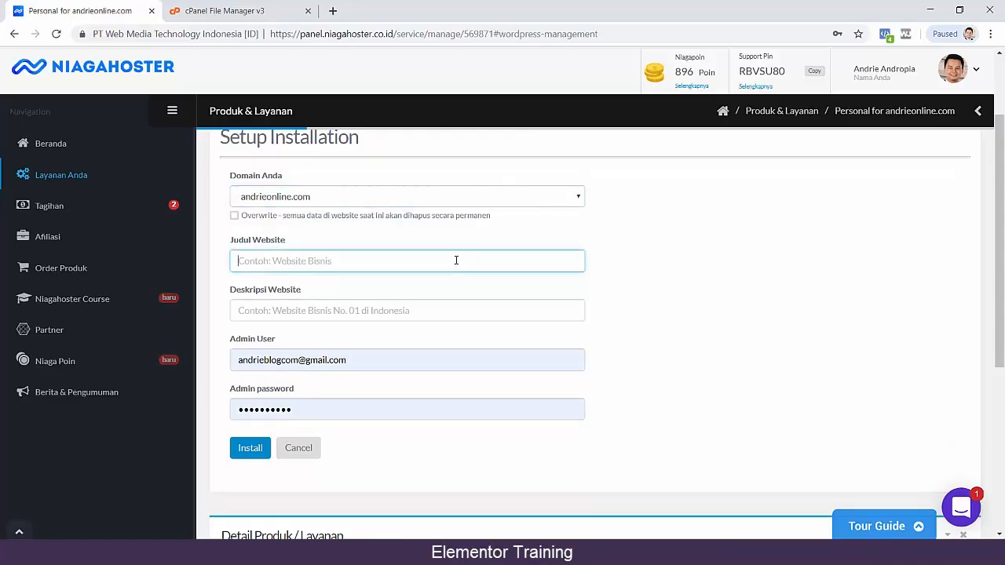
type("Andrie Blog")
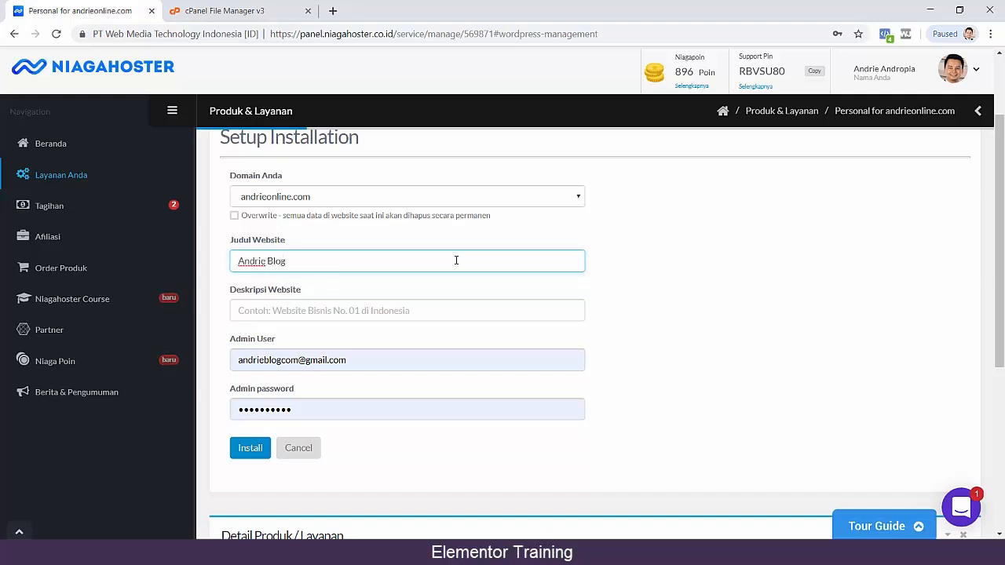
left_click(451, 310)
type("Bisnis Online")
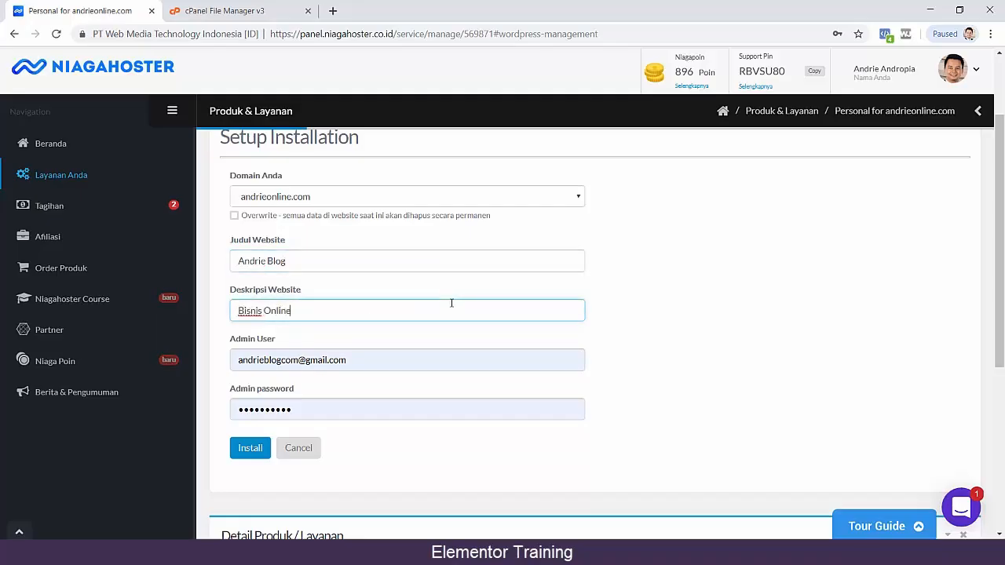
type(" bersama Andrie")
key("shift+Tab")
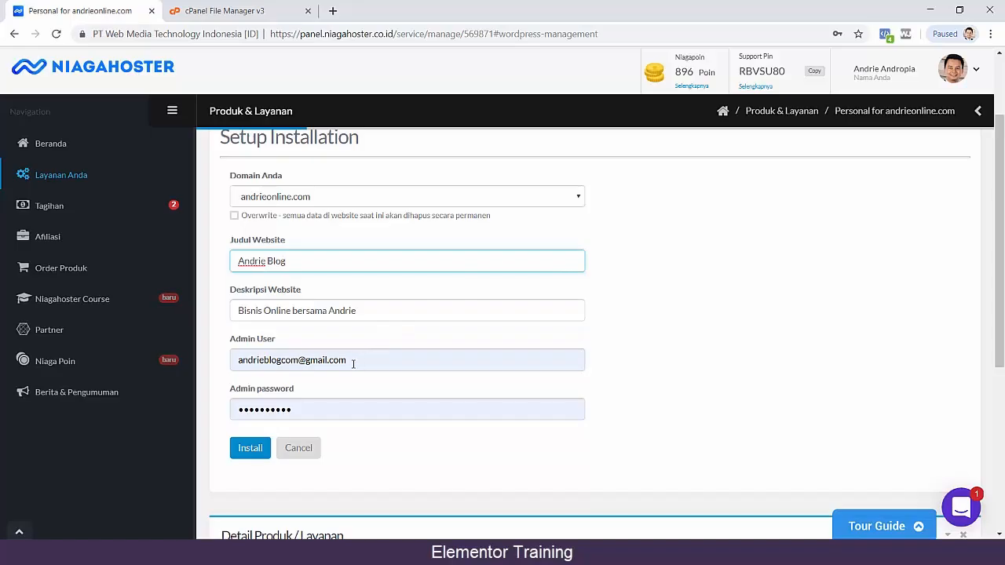
Set the admin user to admin, enter the admin password and install WordPress.
triple_click(369, 360)
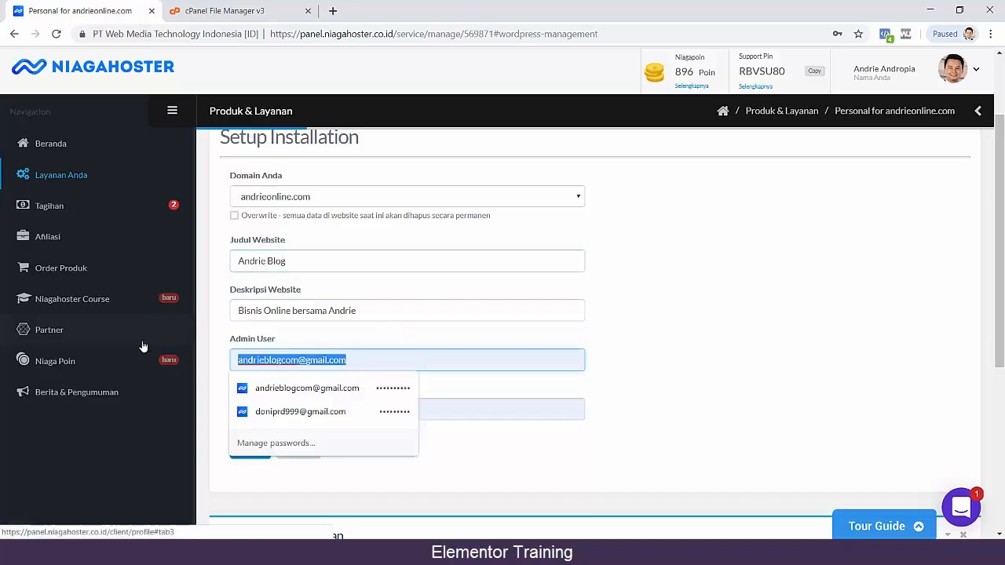
type("admin")
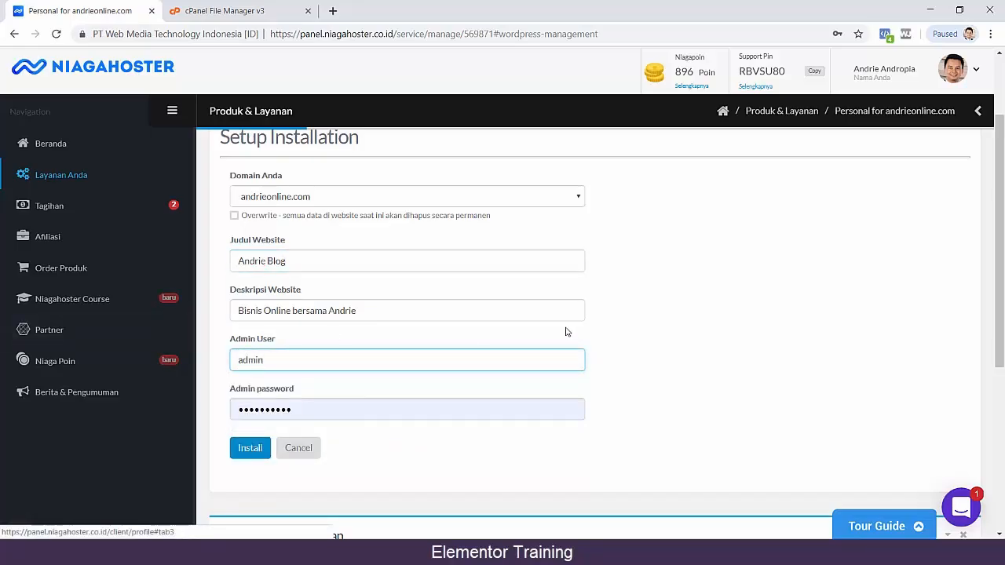
double_click(330, 414)
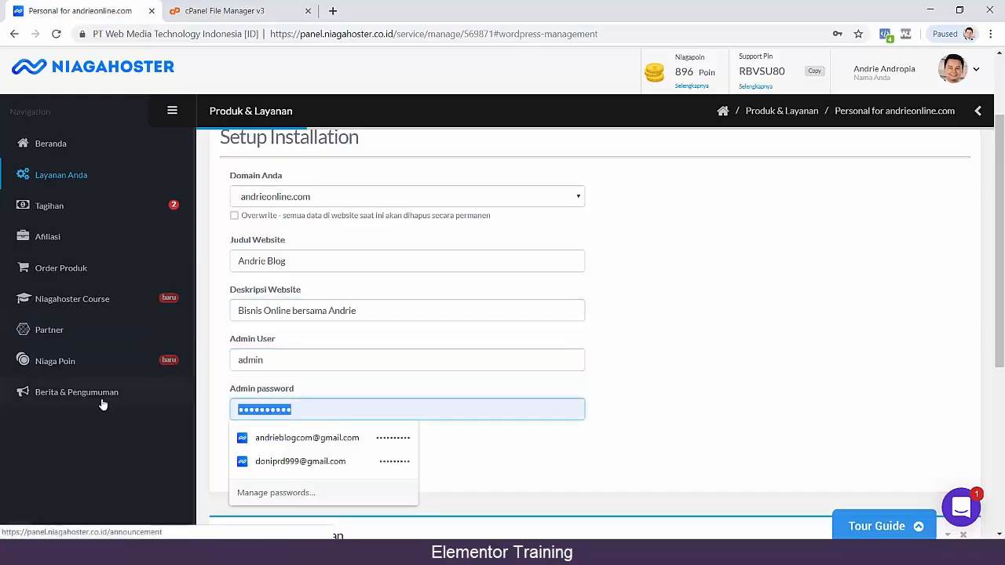
type("••••••")
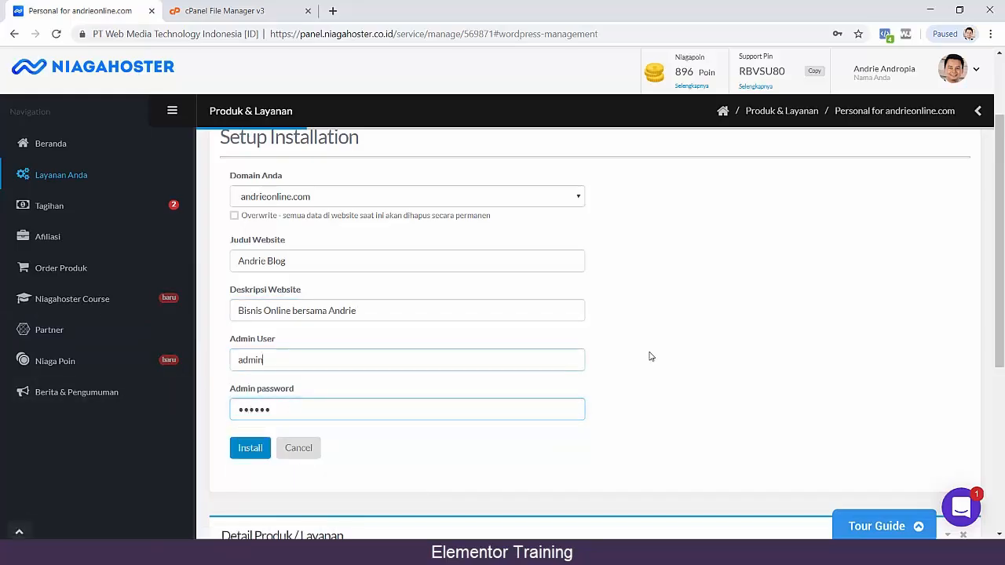
key("shift+Tab")
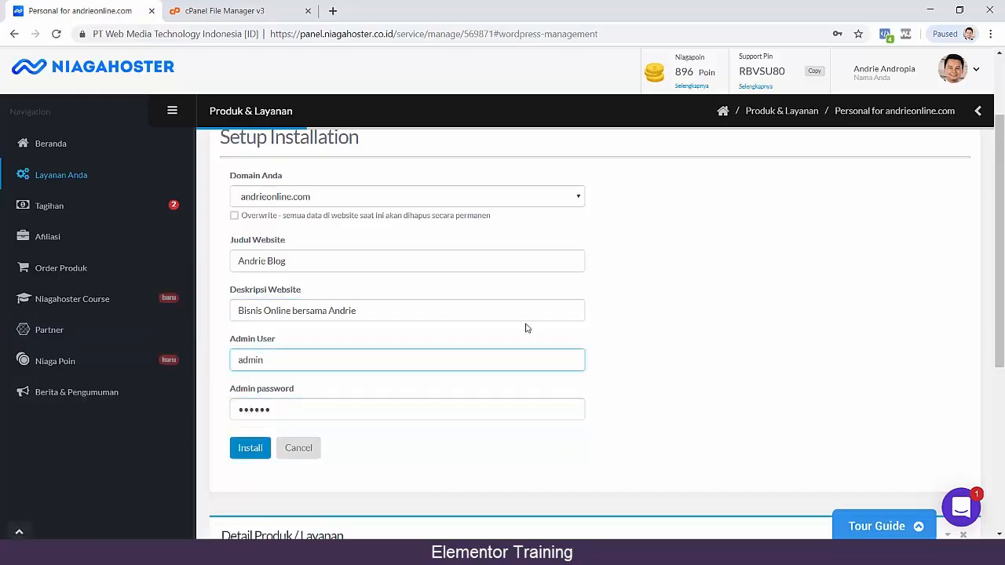
left_click(220, 365)
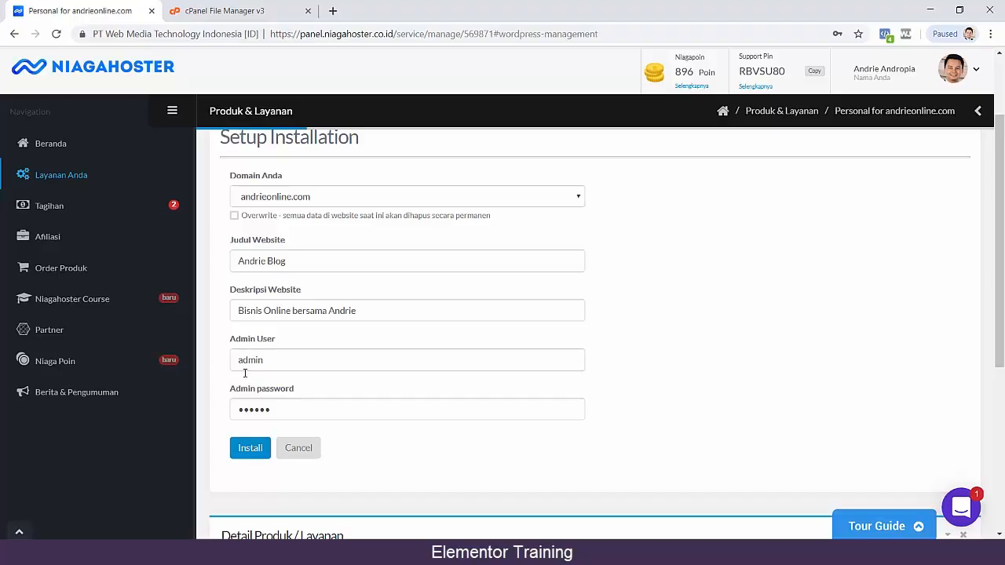
left_click(250, 454)
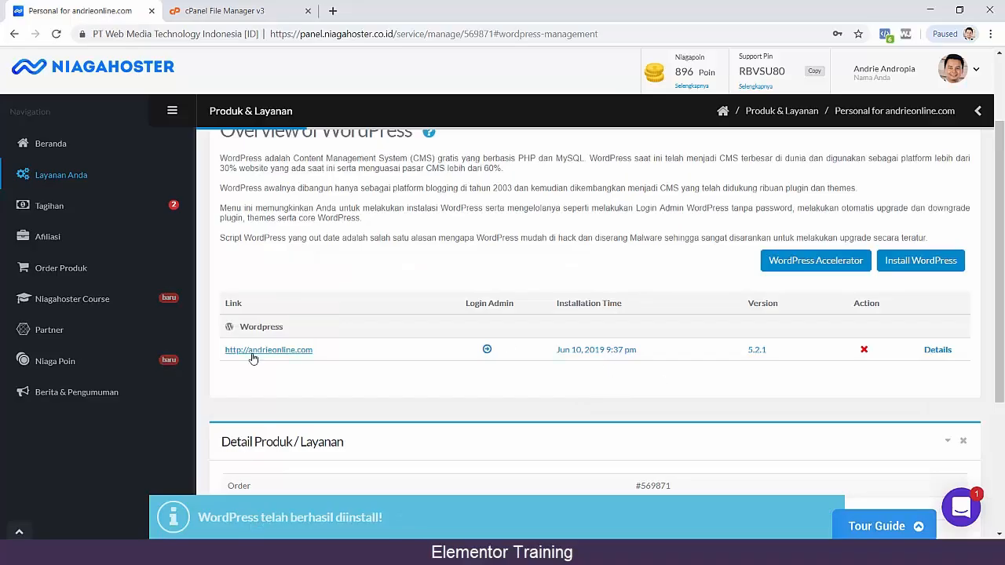
Copy the new site's link, open its /wp-admin page in a new browser tab and log in with the prefilled admin credentials.
left_click_drag(317, 354, 226, 351)
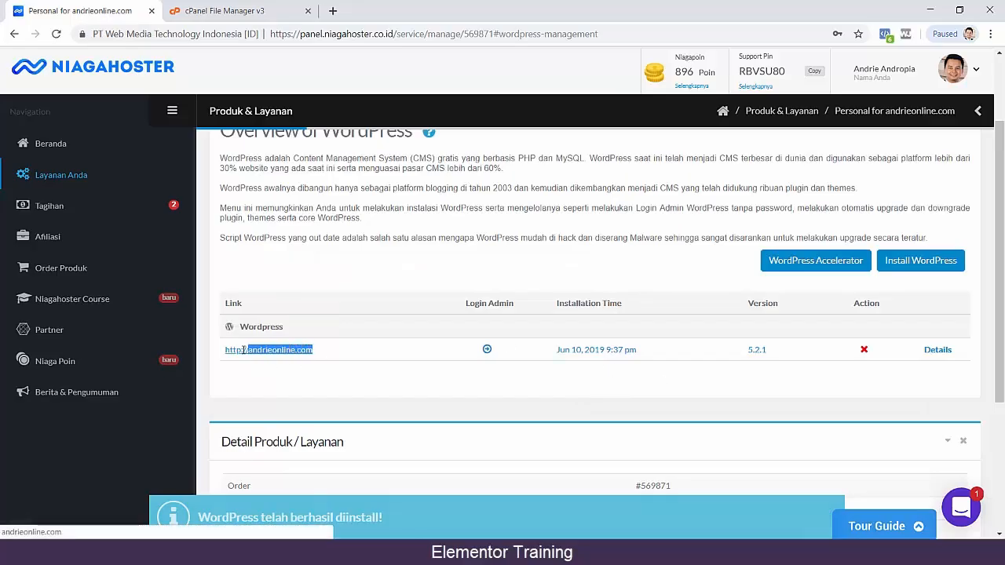
right_click(226, 351)
left_click(251, 359)
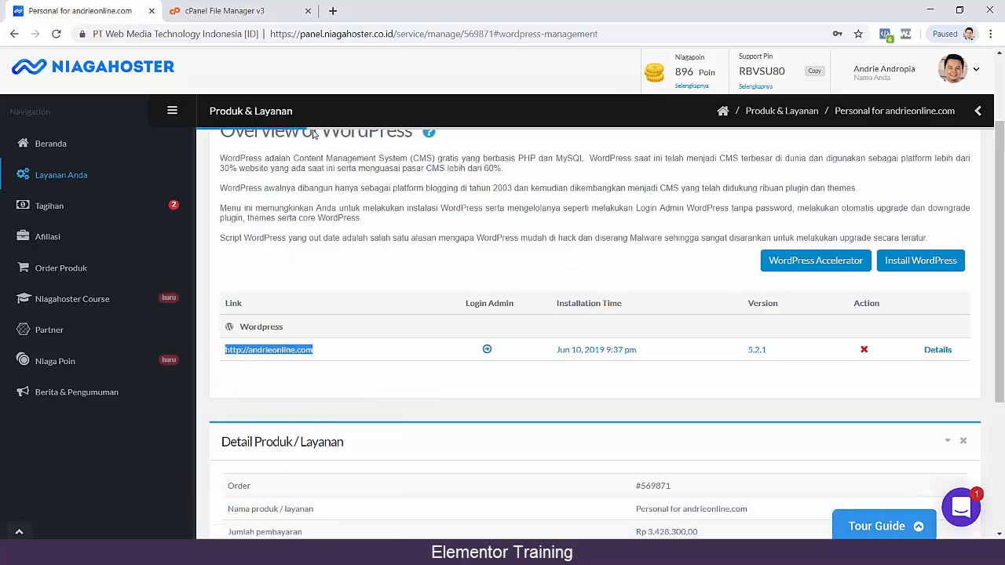
left_click(332, 10)
key("ctrl+v")
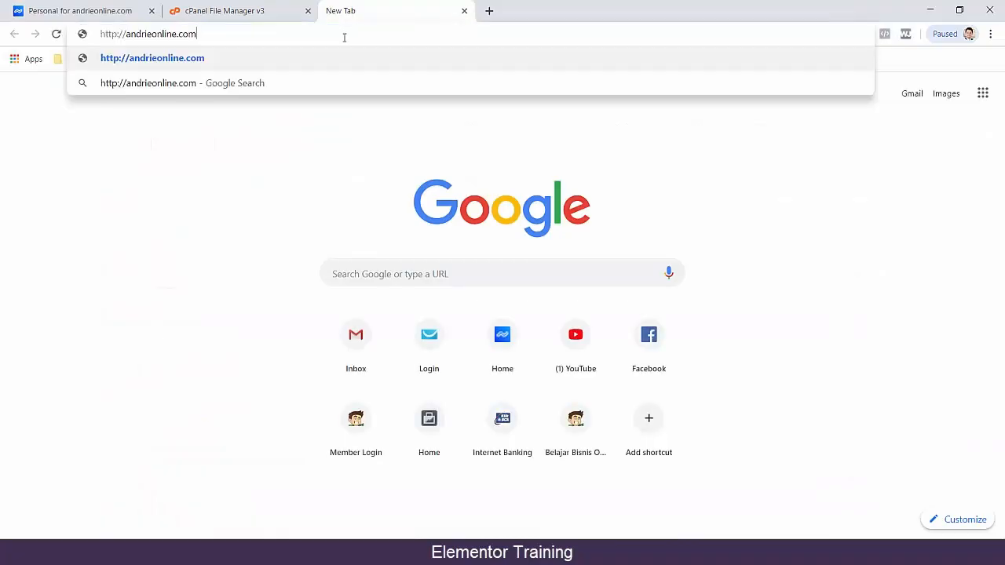
type("/")
type("wp-admin")
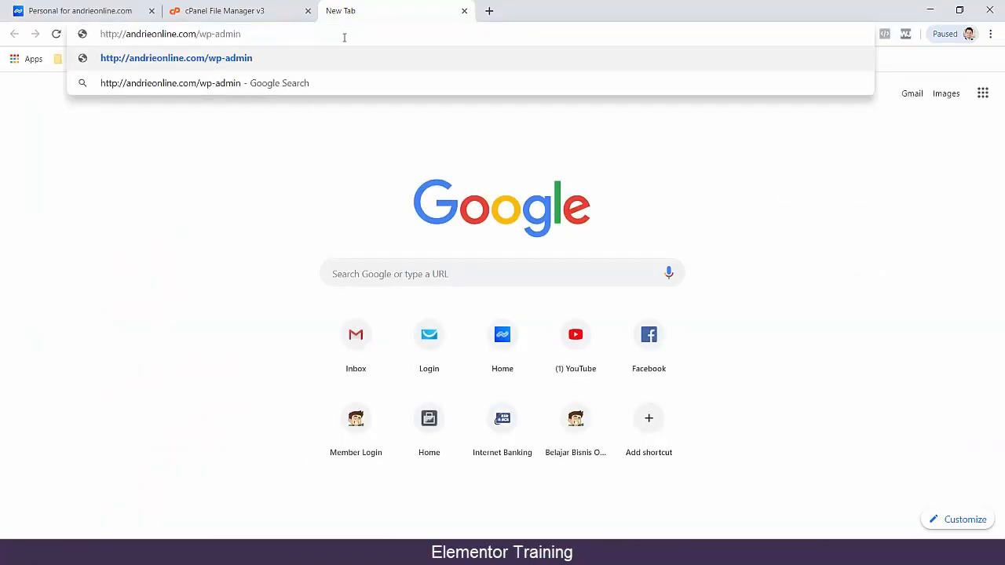
key("Return")
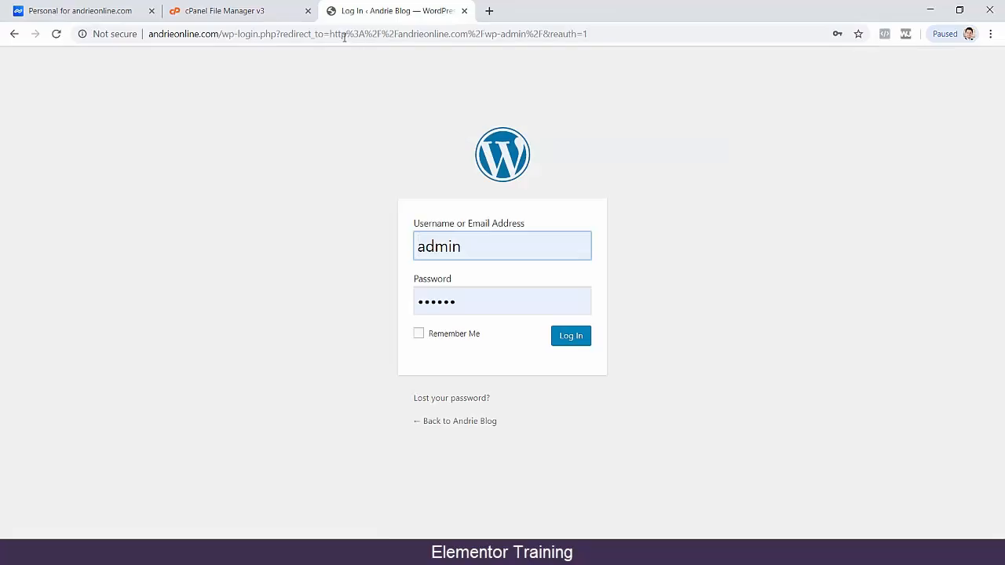
left_click(578, 337)
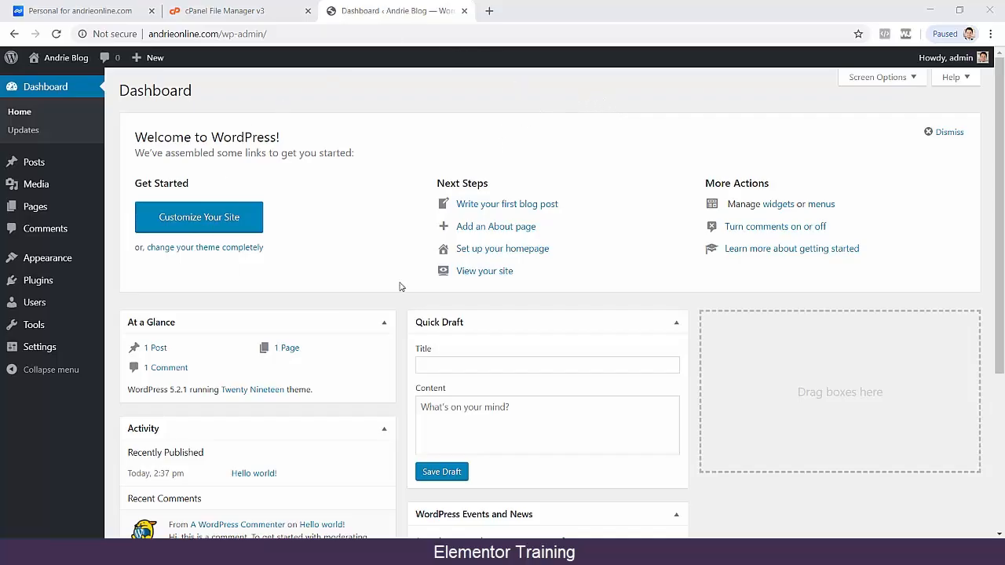
Open the WordPress permalink settings and choose the Post name structure.
mouse_move(83, 354)
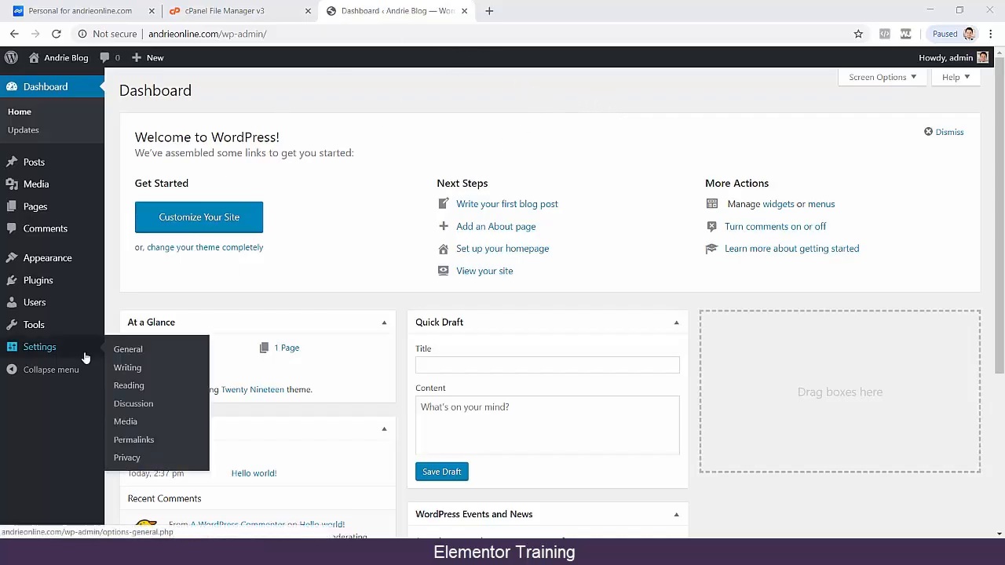
left_click(135, 441)
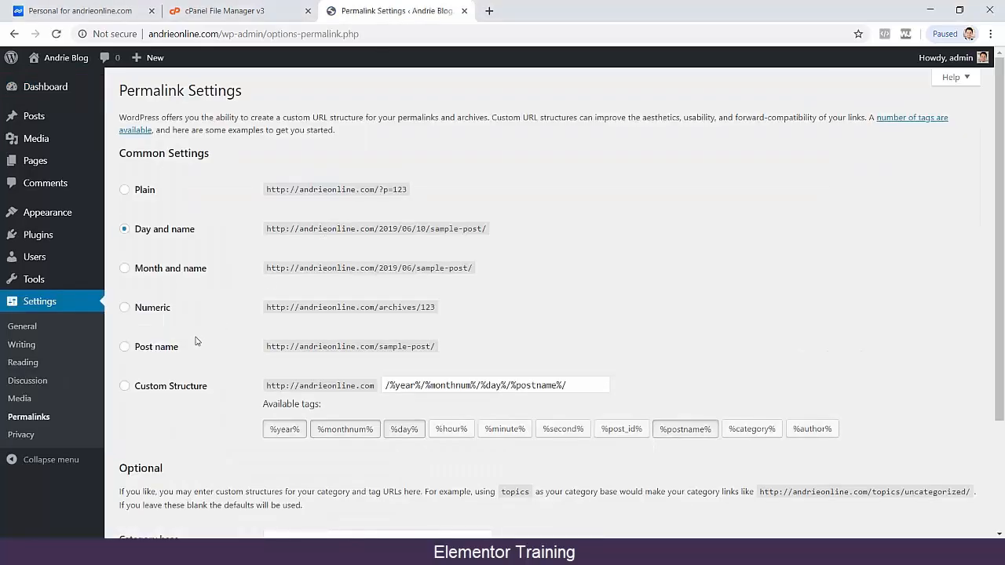
left_click(167, 355)
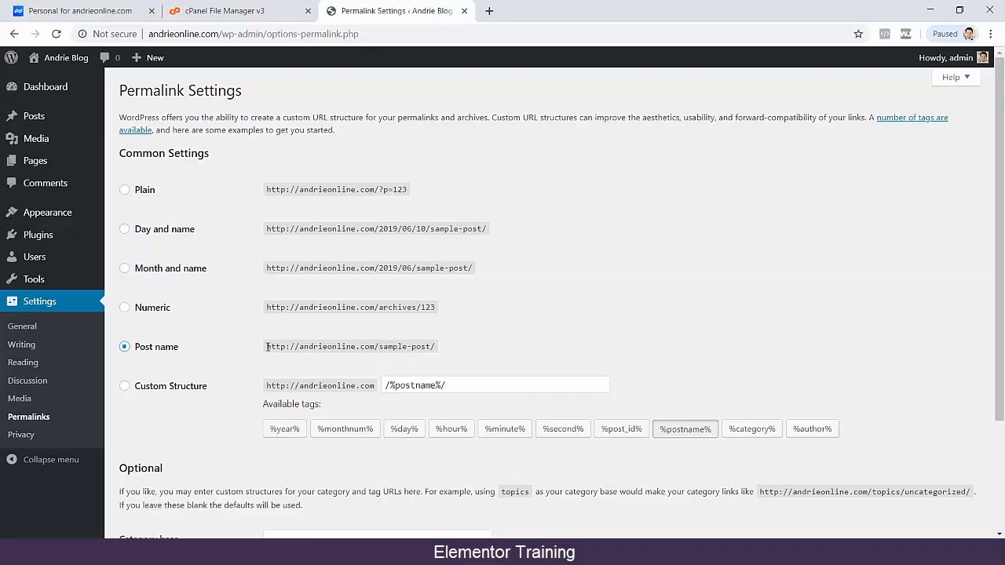
Write the site's domain followed by "judul" as a sample post address in a new browser tab, and return to the permalink settings.
left_click_drag(223, 34, 120, 35)
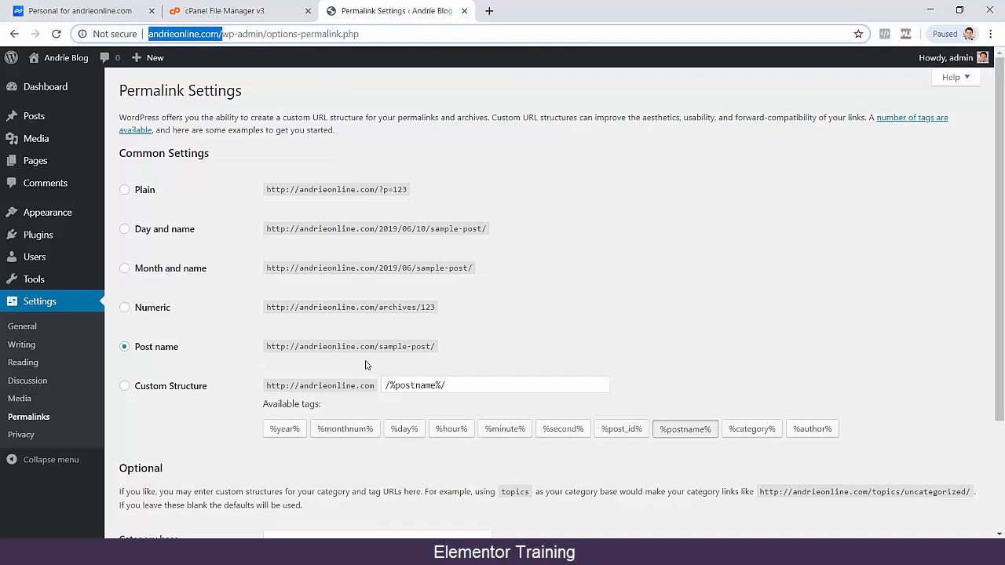
left_click(489, 11)
key("ctrl+v")
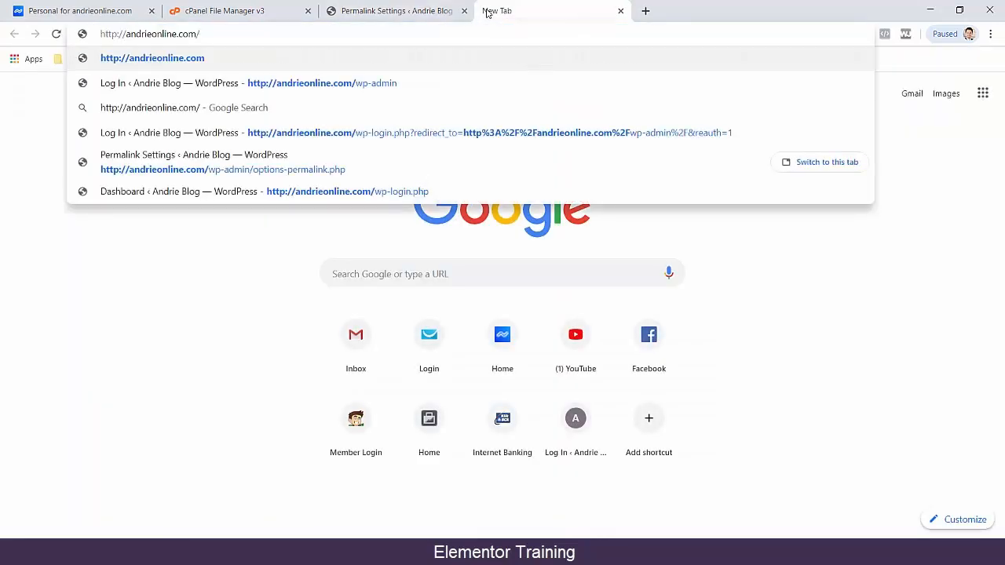
type("judul")
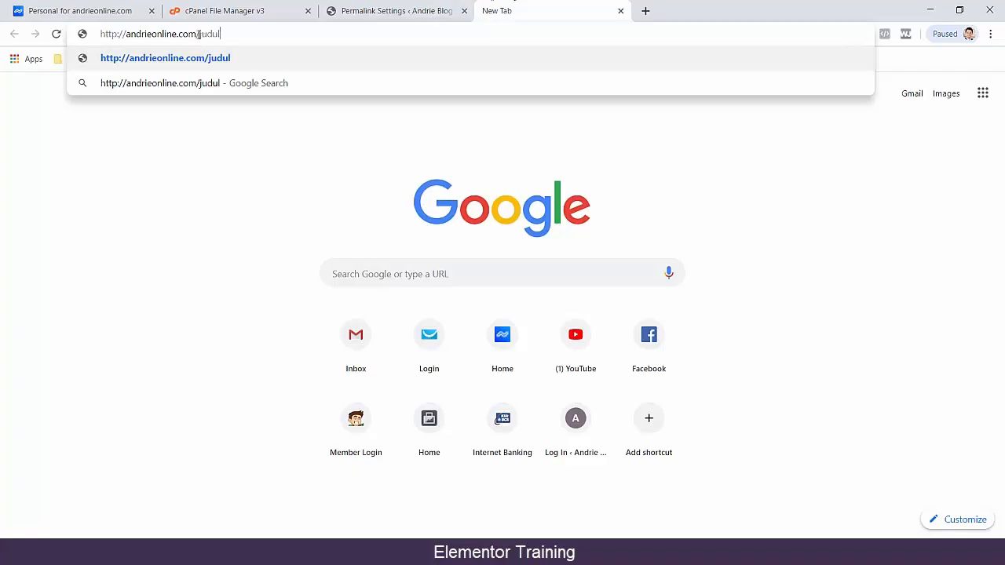
left_click_drag(199, 34, 253, 34)
left_click(256, 36)
double_click(201, 34)
left_click(455, 10)
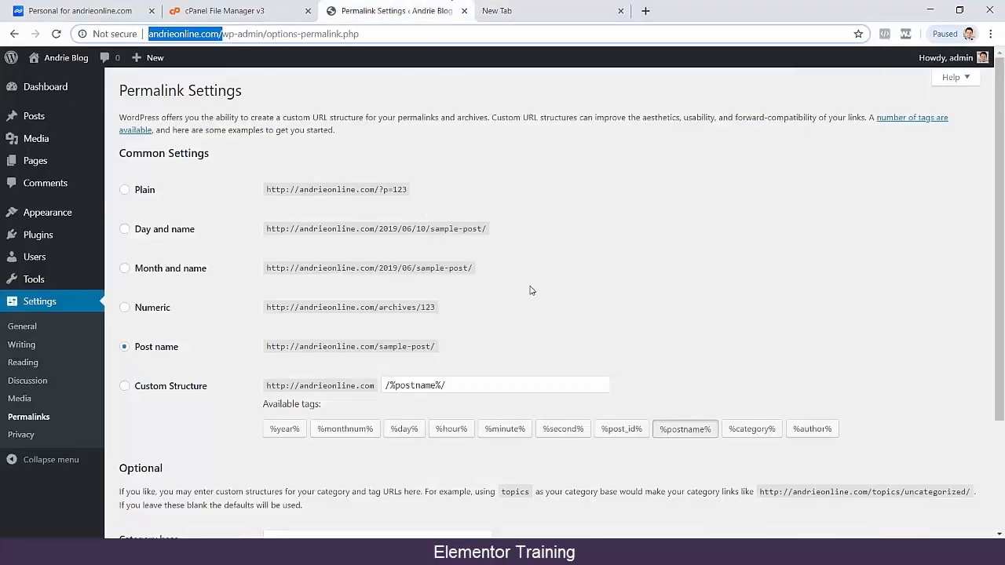
Compare the Month and name permalink format with Post name, reselect Post name and save the permalink settings.
left_click(180, 270)
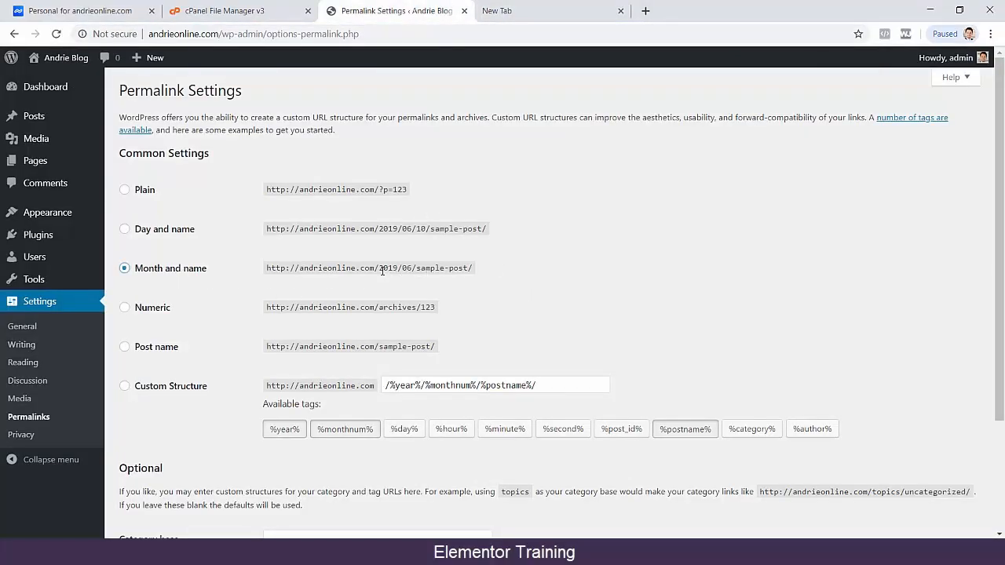
left_click_drag(380, 269, 413, 270)
left_click(170, 354)
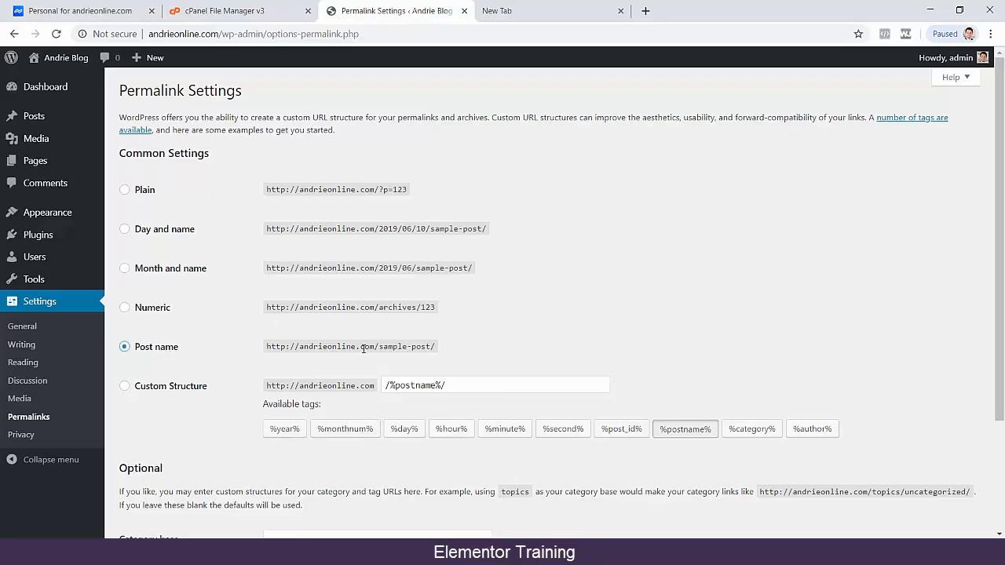
left_click_drag(377, 350, 496, 341)
left_click(515, 310)
scroll(305, 382, "down", 1)
scroll(305, 382, "down", 2)
left_click(165, 471)
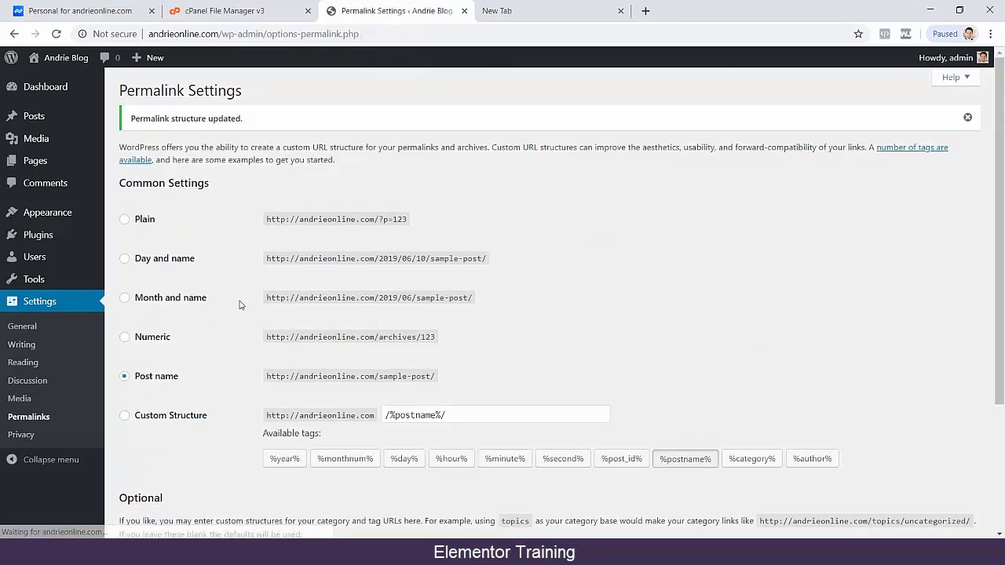
Open the general settings, highlight the site language and set the timezone to UTC+7.
left_click(41, 326)
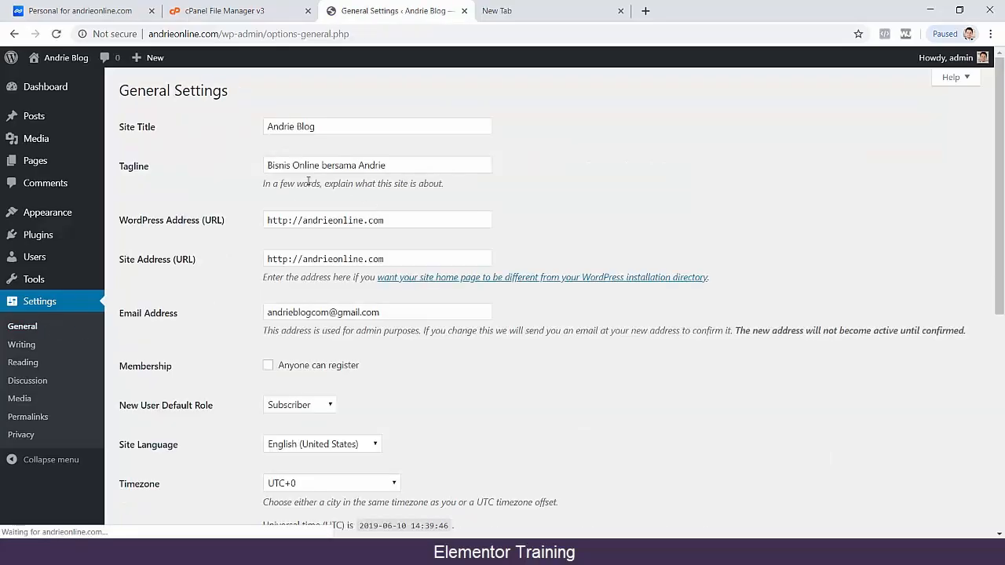
scroll(559, 275, "down", 3)
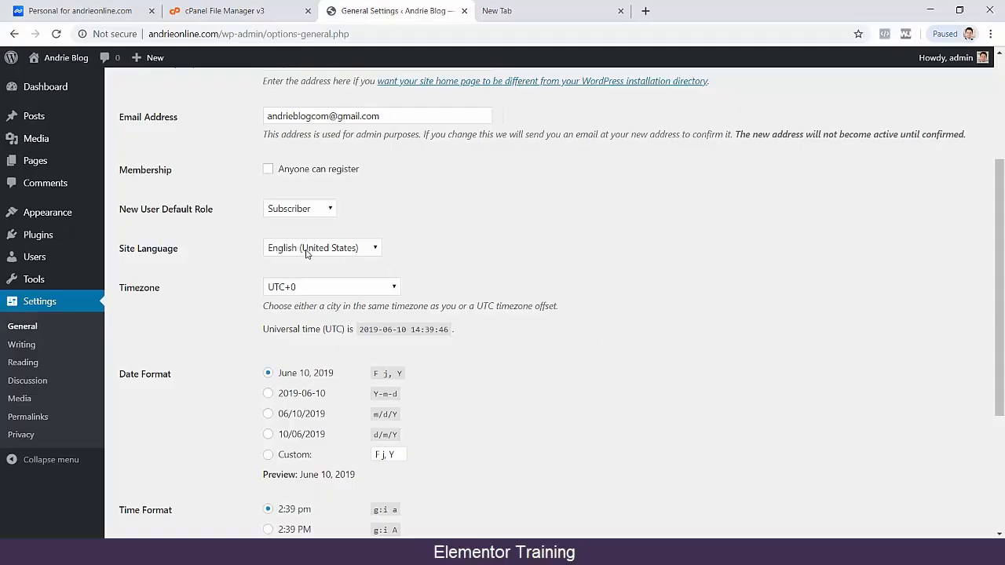
left_click_drag(117, 250, 322, 256)
left_click(511, 229)
left_click(324, 288)
scroll(336, 179, "down", 6)
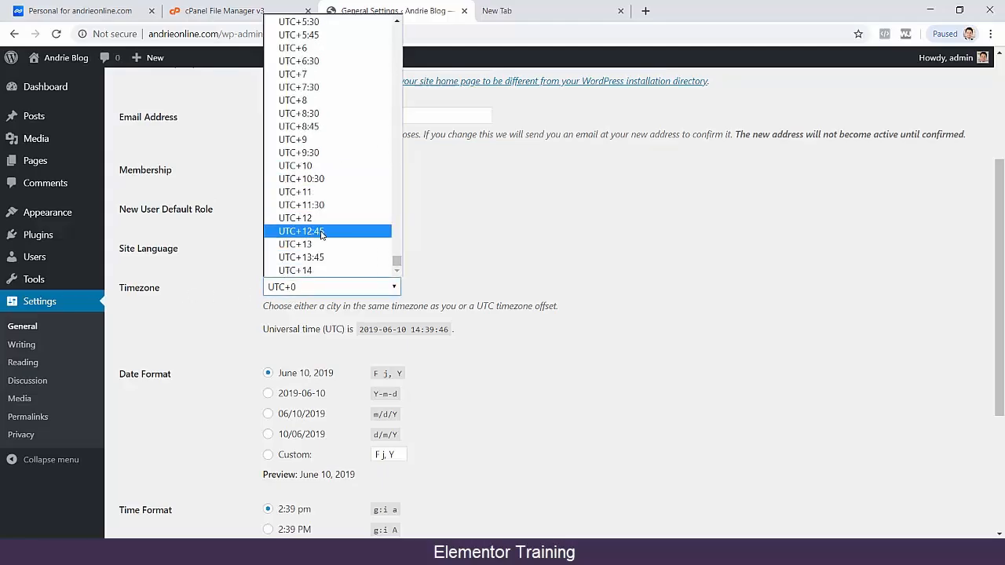
left_click(298, 74)
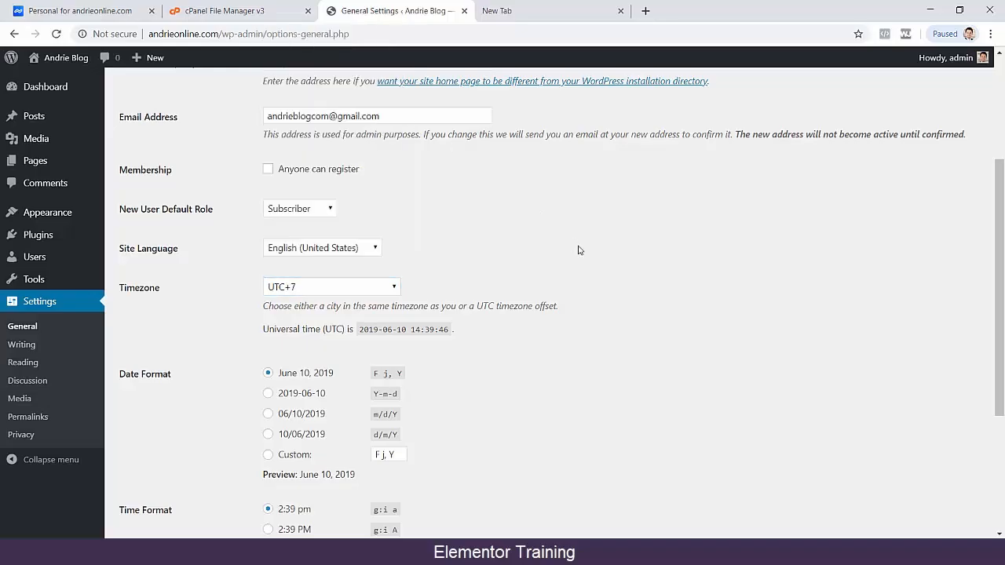
Save the general settings and look through the Writing, Reading and Discussion settings.
scroll(579, 265, "down", 3)
left_click(176, 474)
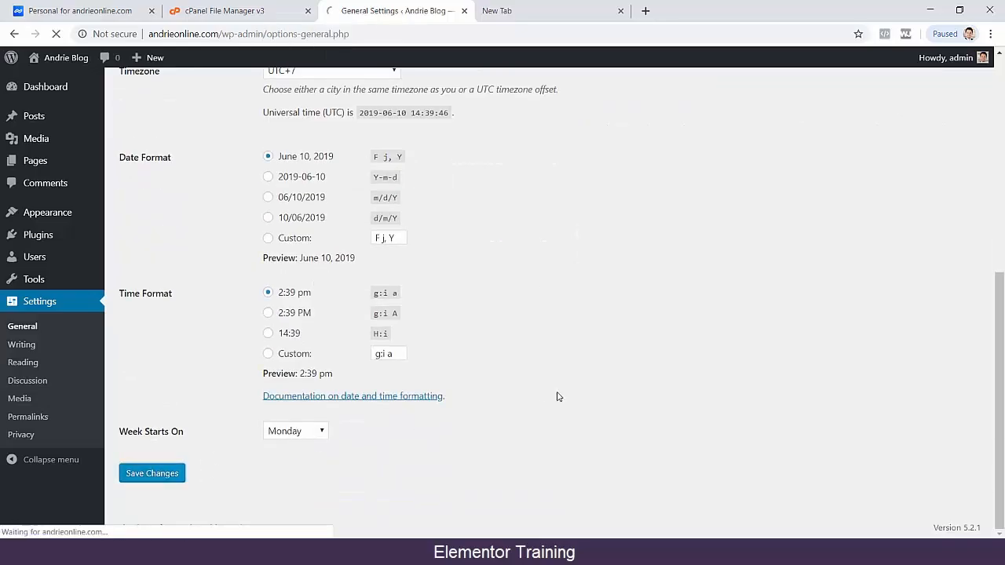
left_click(22, 345)
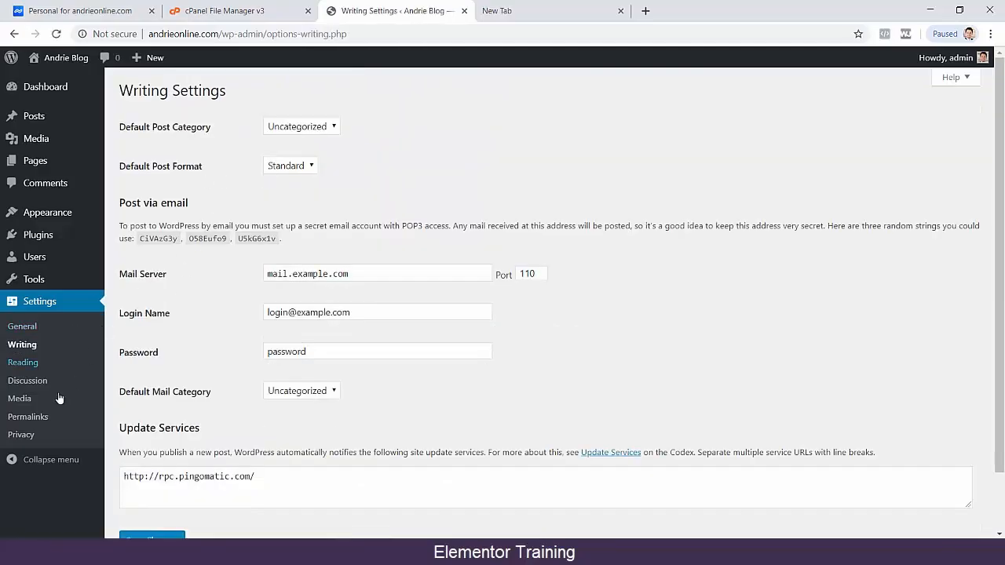
left_click(39, 361)
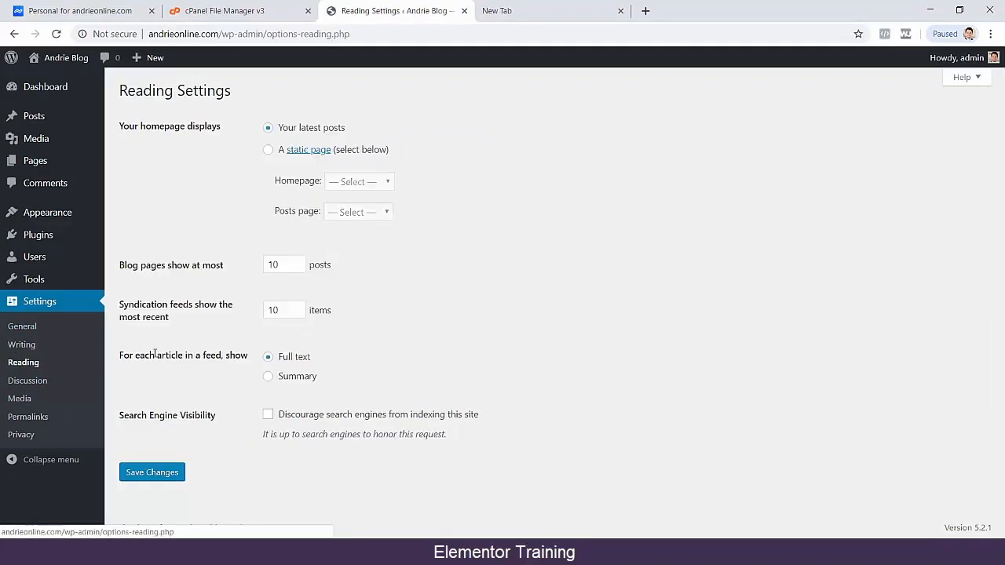
left_click(36, 381)
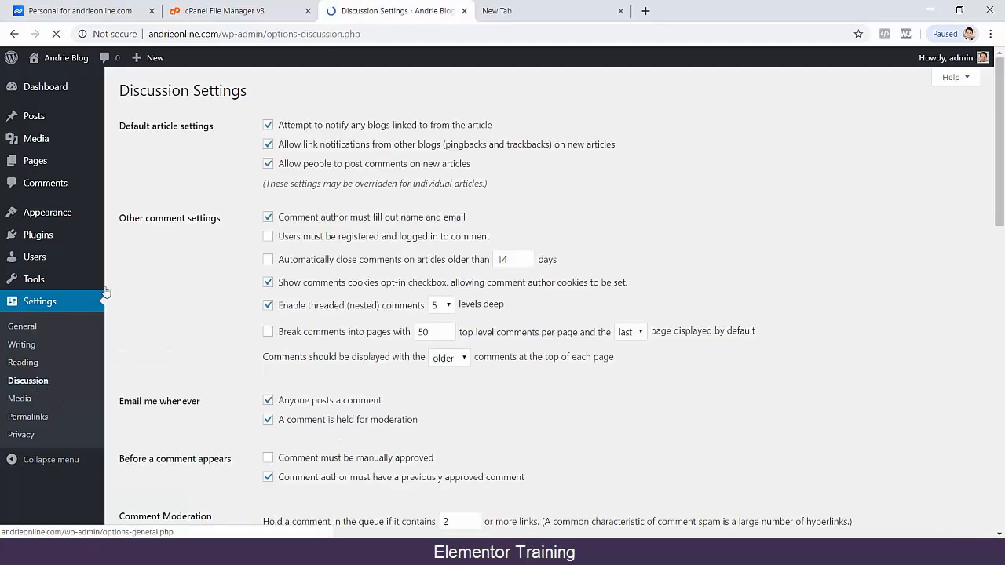
Open the page for adding new plugins and browse the Popular plugins.
mouse_move(69, 236)
left_click(114, 239)
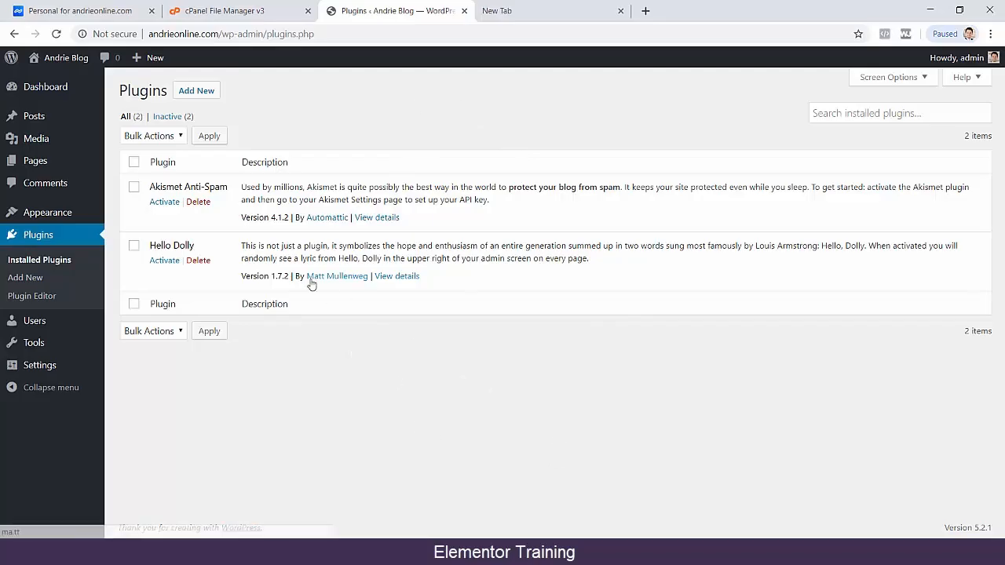
left_click(208, 95)
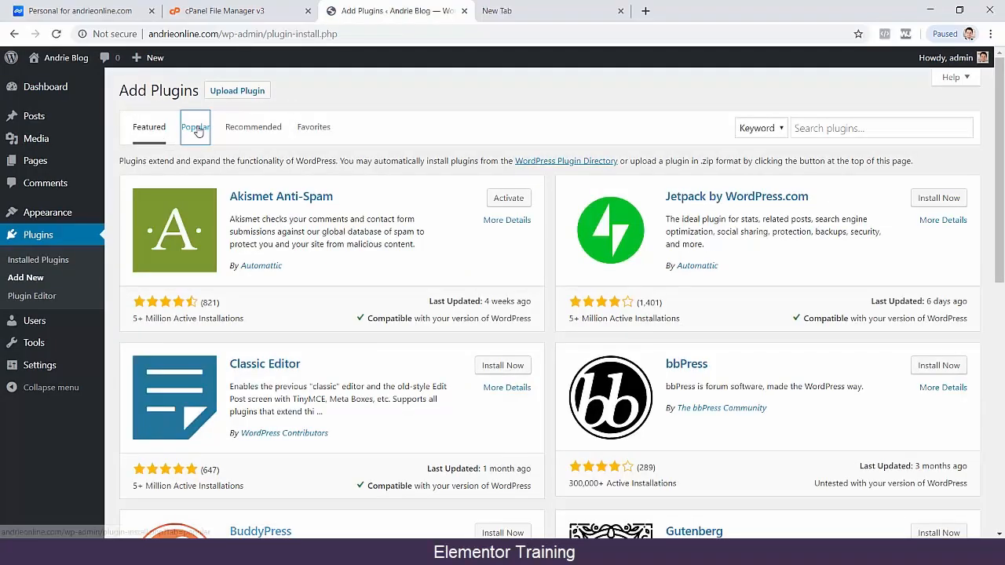
left_click(196, 128)
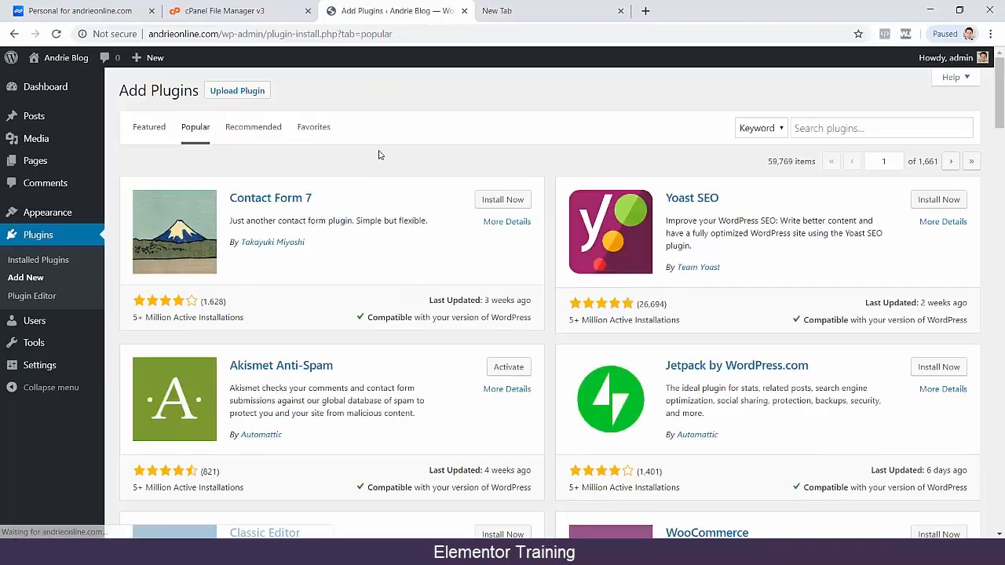
scroll(349, 157, "down", 3)
scroll(347, 157, "down", 10)
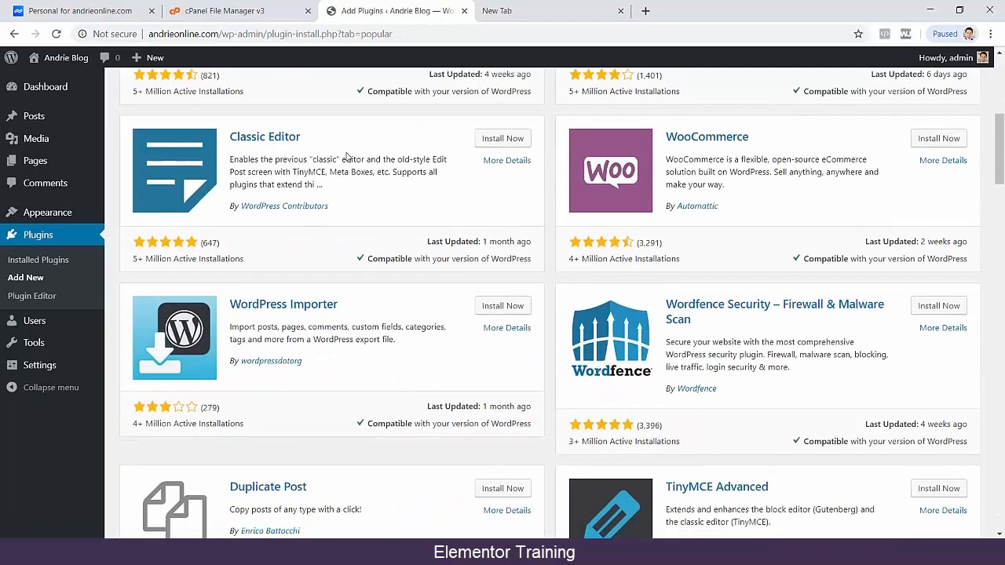
scroll(345, 155, "down", 2)
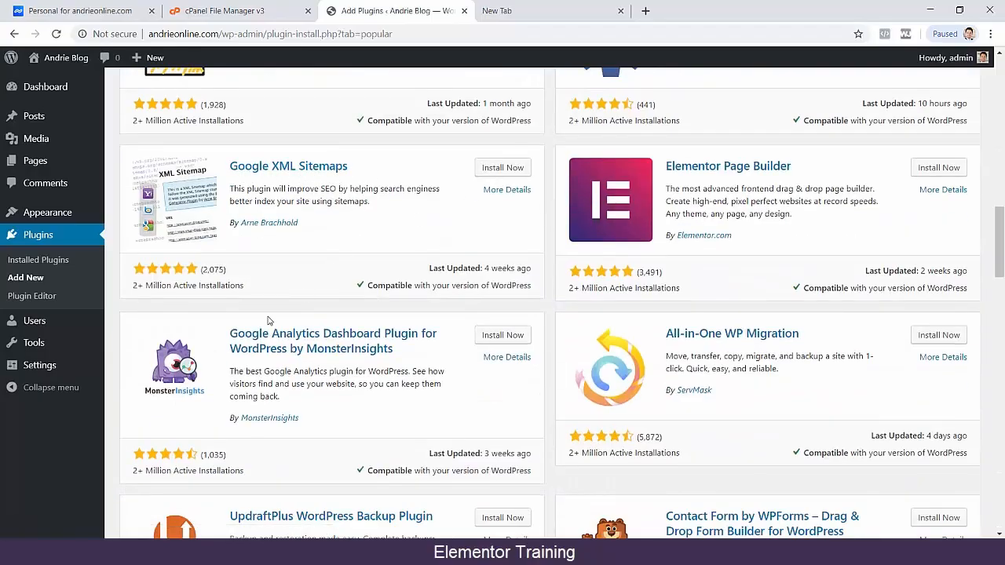
scroll(477, 293, "up", 3)
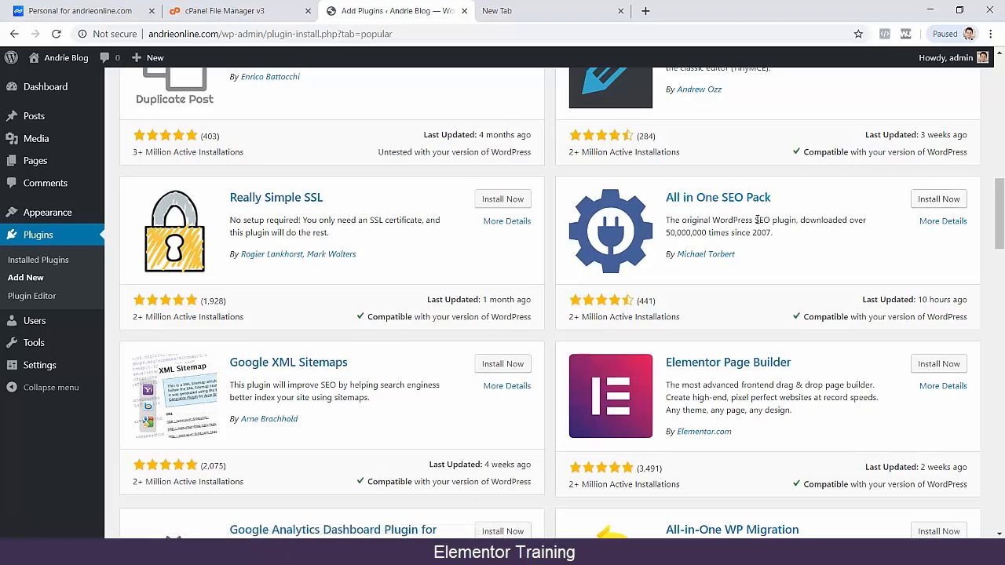
scroll(757, 220, "up", 7)
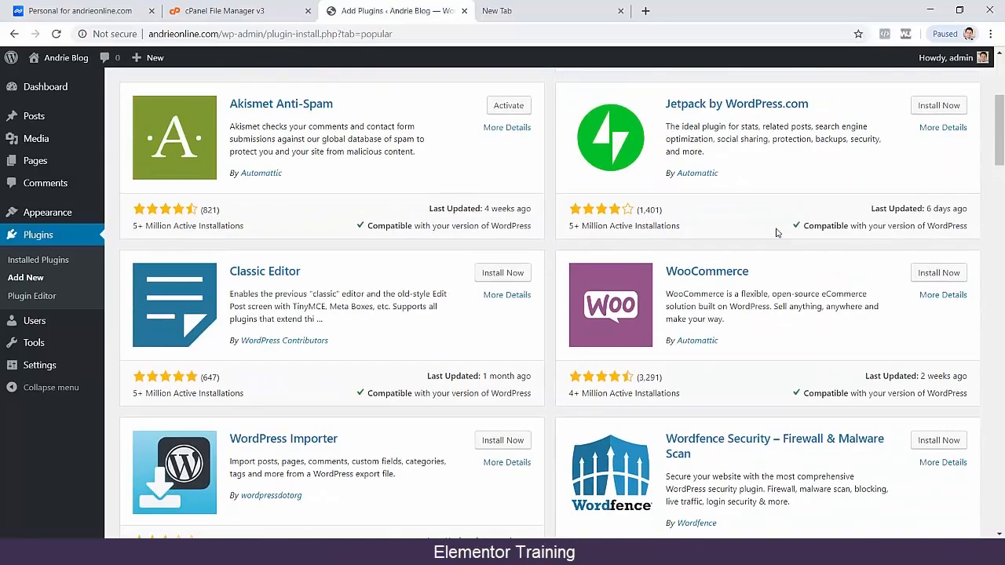
scroll(778, 232, "up", 2)
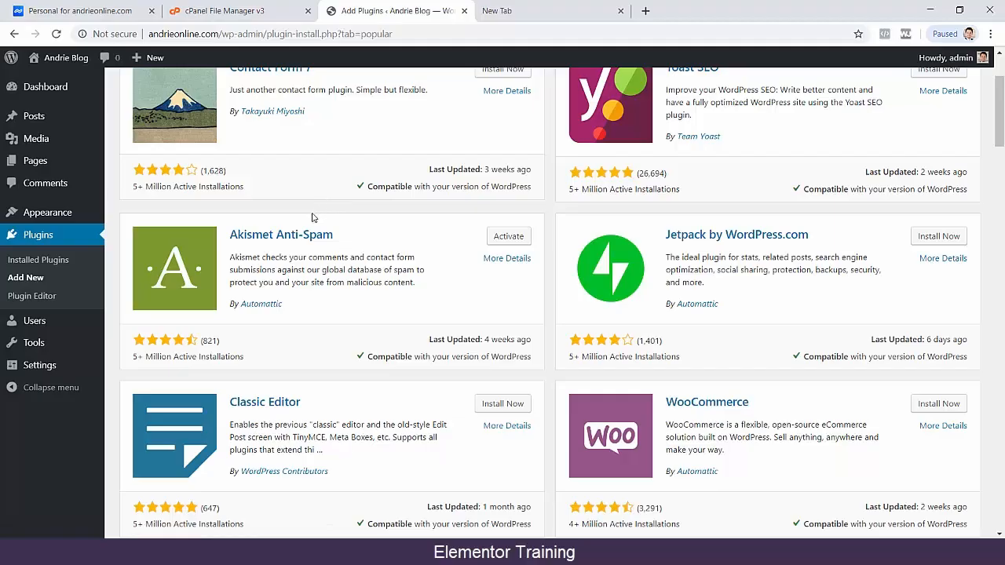
scroll(312, 217, "up", 2)
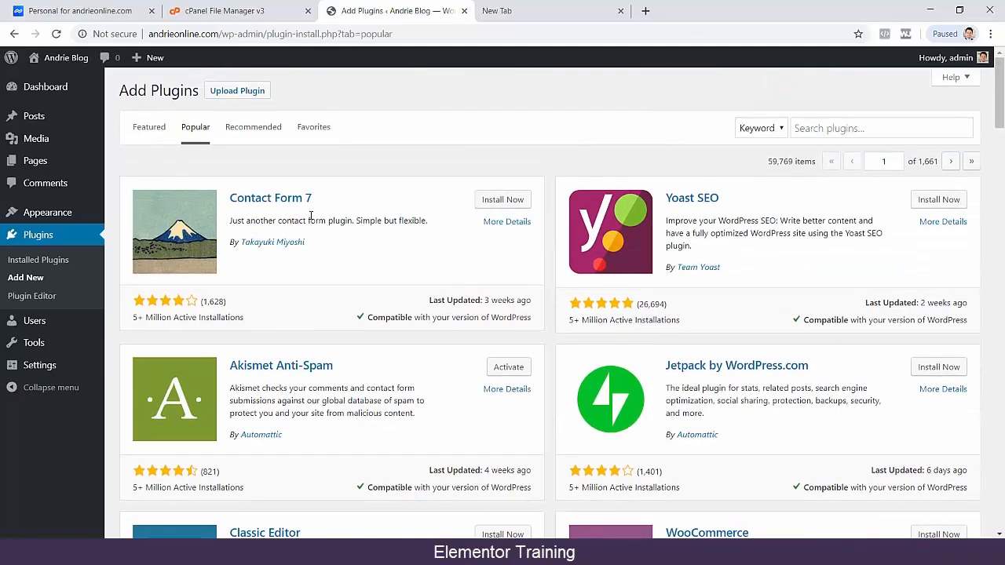
Open the installed themes and activate the Twenty Seventeen theme.
mouse_move(45, 220)
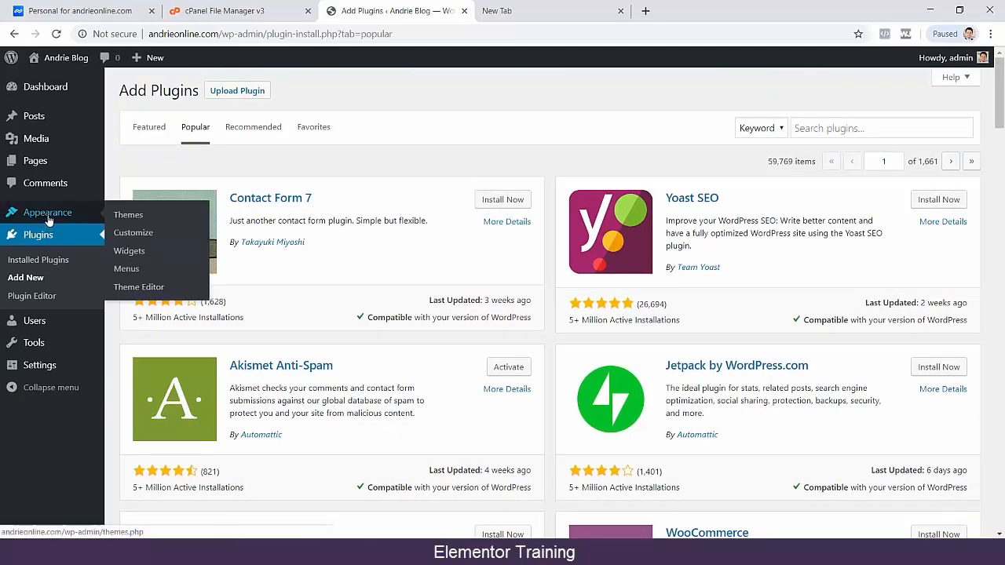
left_click(124, 224)
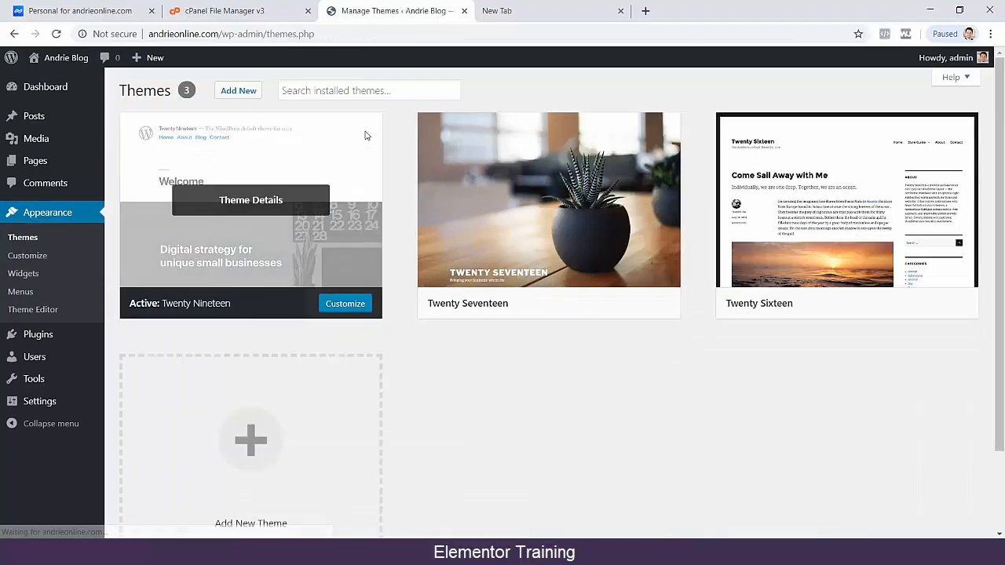
mouse_move(558, 225)
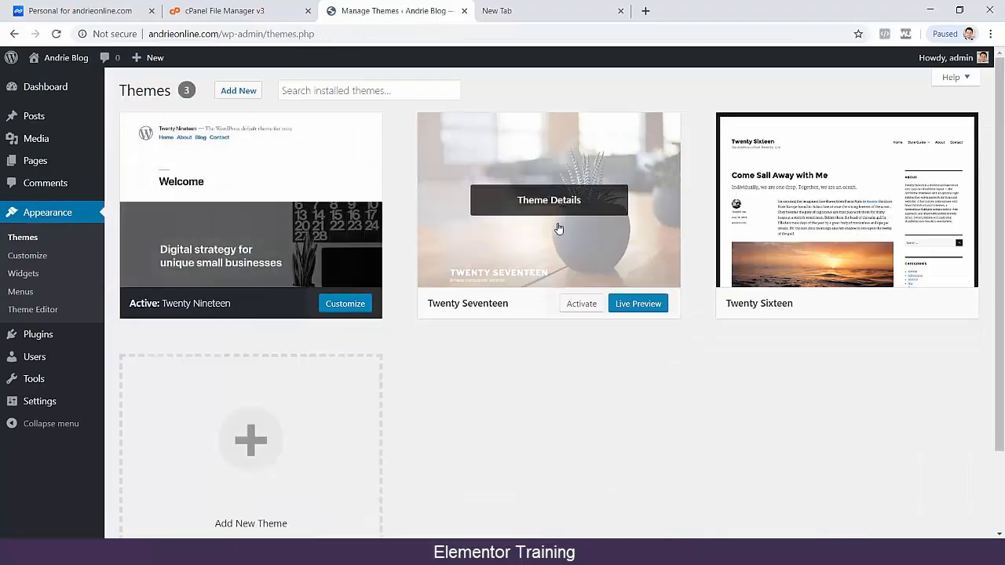
left_click(588, 304)
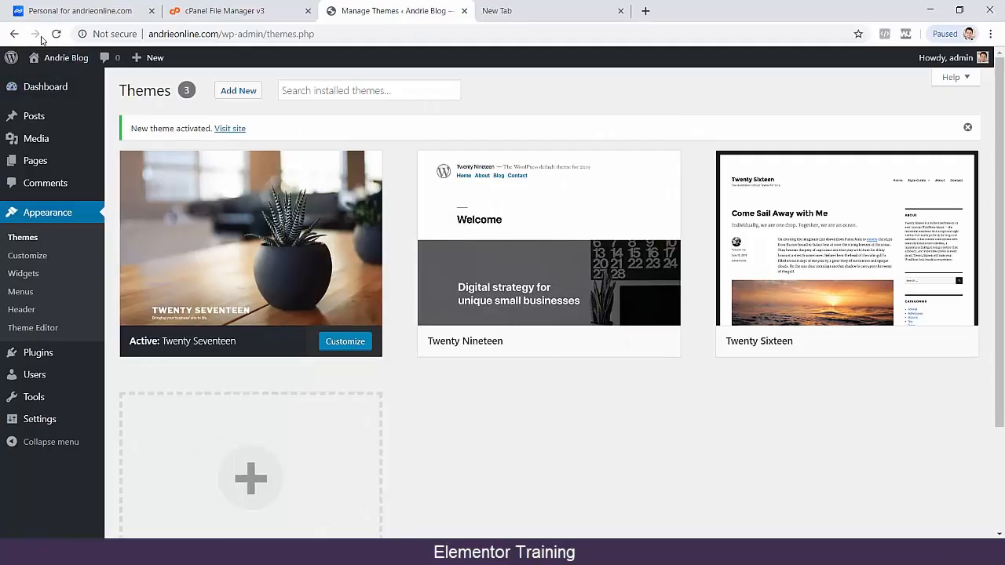
View the site's front page in a separate browser tab and return to the theme management page.
mouse_move(57, 60)
middle_click(55, 86)
left_click(556, 12)
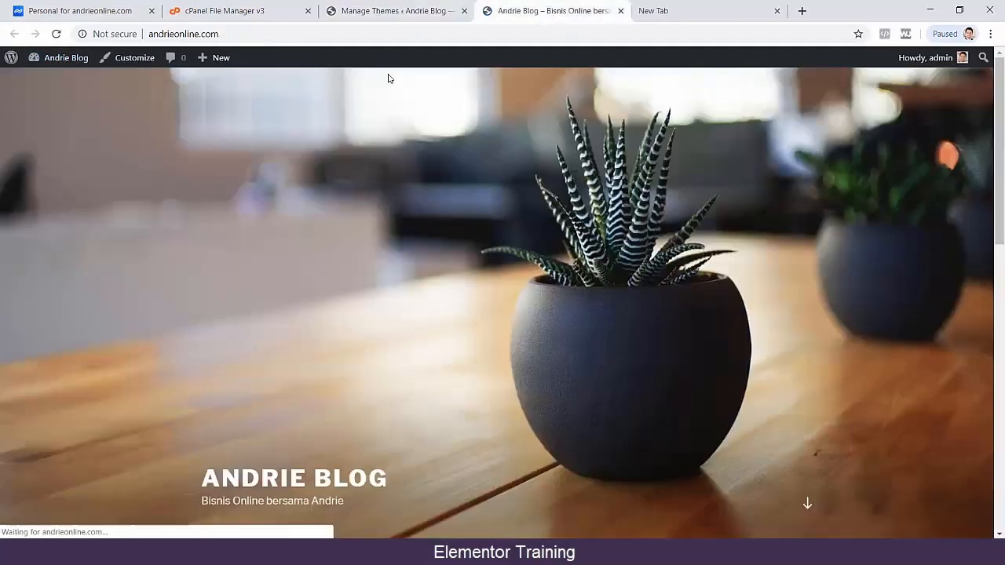
scroll(374, 243, "down", 4)
left_click(438, 8)
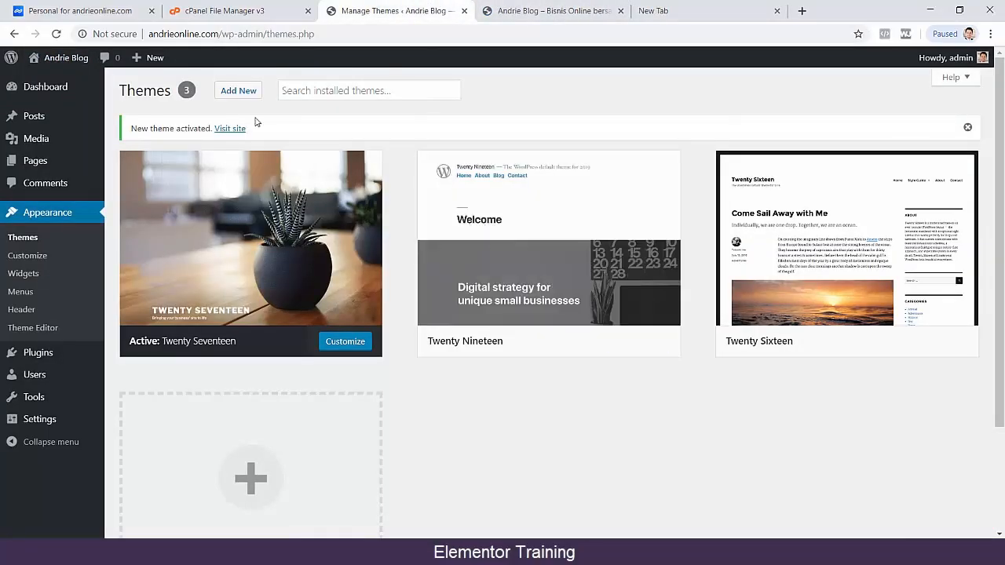
Open the page for adding themes and browse the Featured themes.
left_click(239, 91)
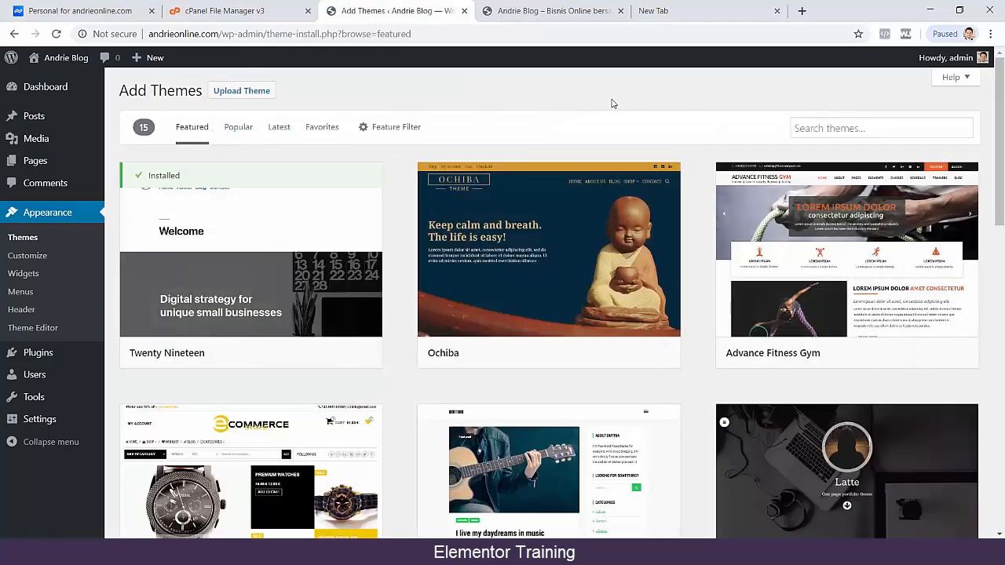
scroll(504, 343, "down", 3)
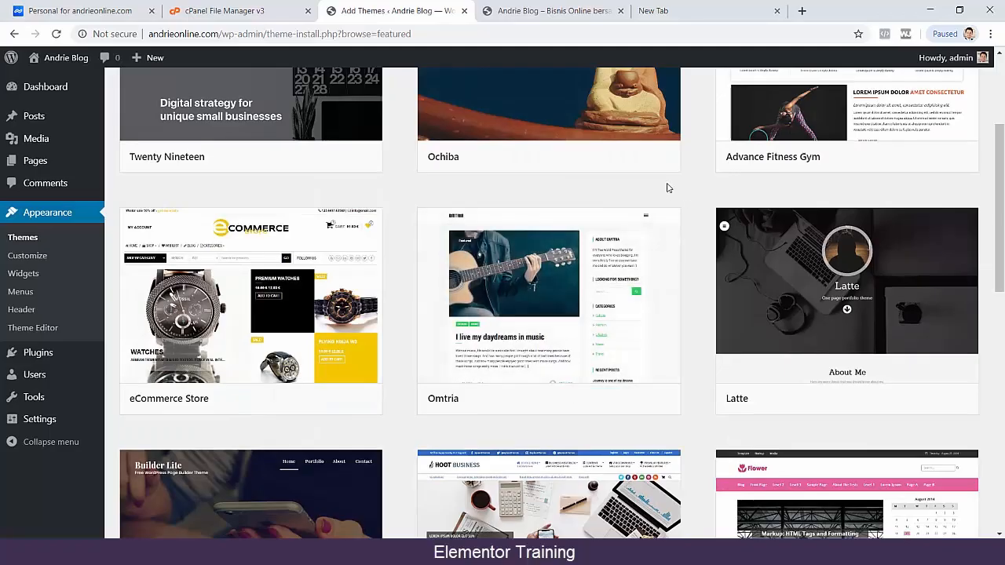
scroll(577, 235, "down", 1)
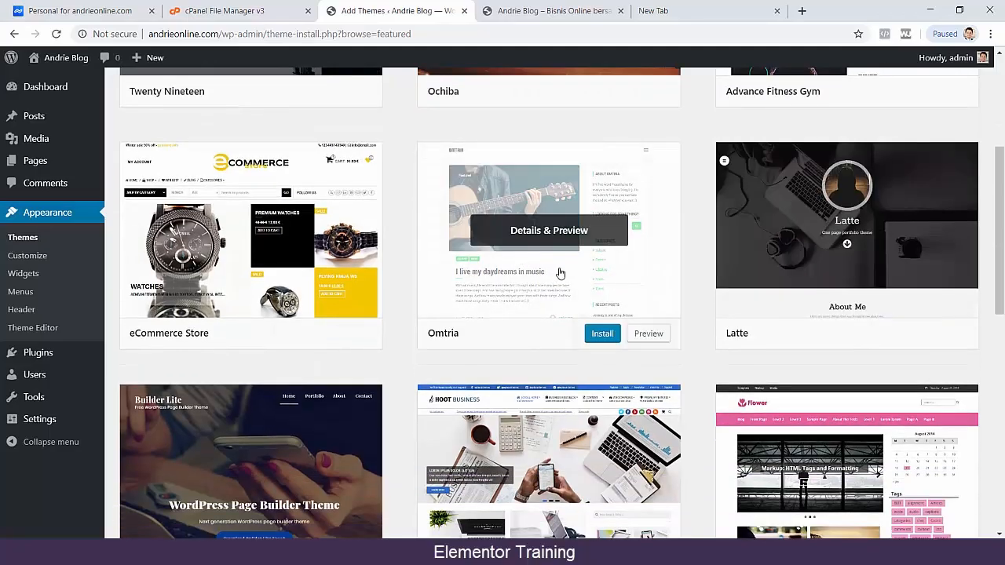
scroll(442, 330, "down", 2)
scroll(442, 329, "down", 5)
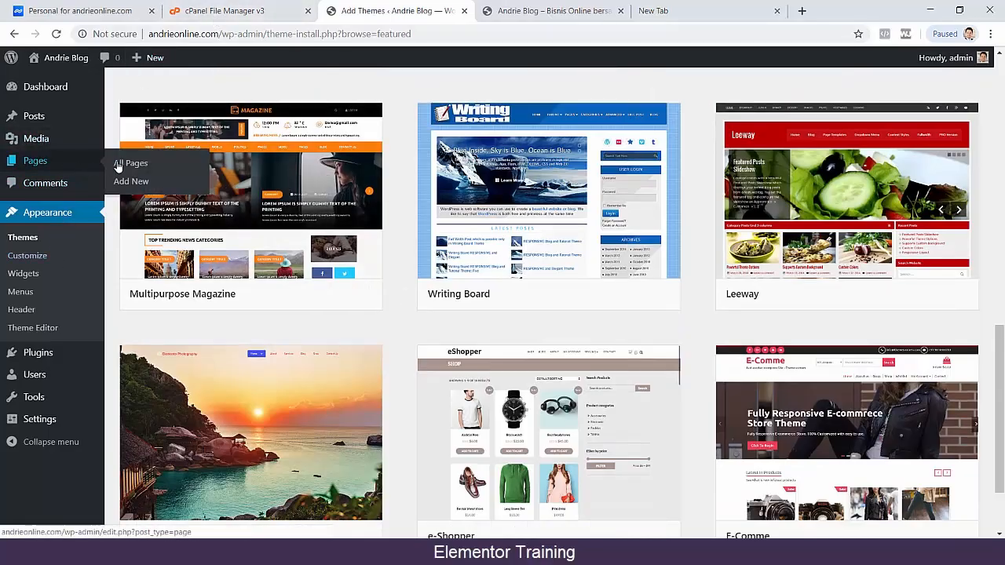
Move the Privacy Policy and Sample Page pages to the trash with a bulk action.
left_click(119, 164)
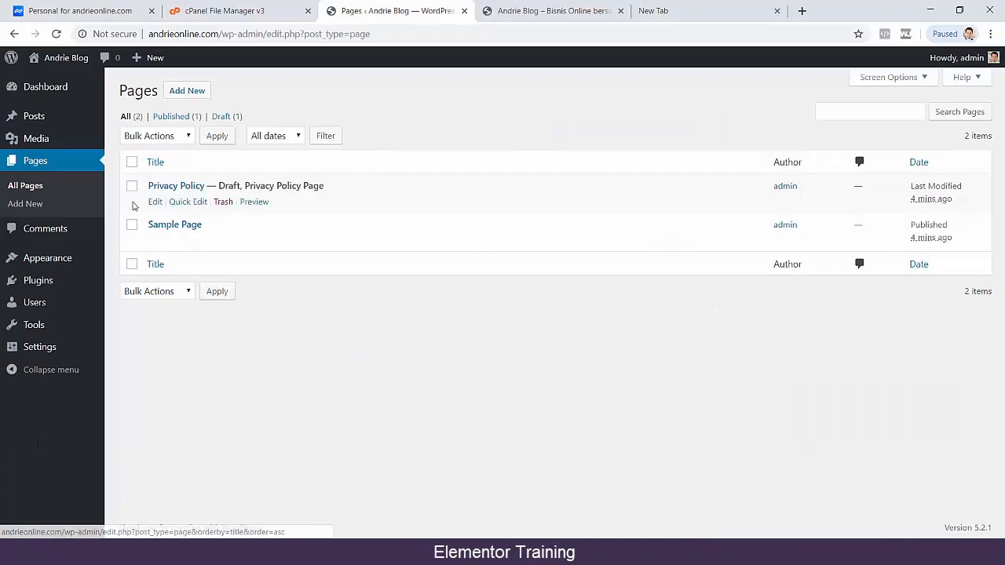
left_click(131, 186)
left_click(132, 225)
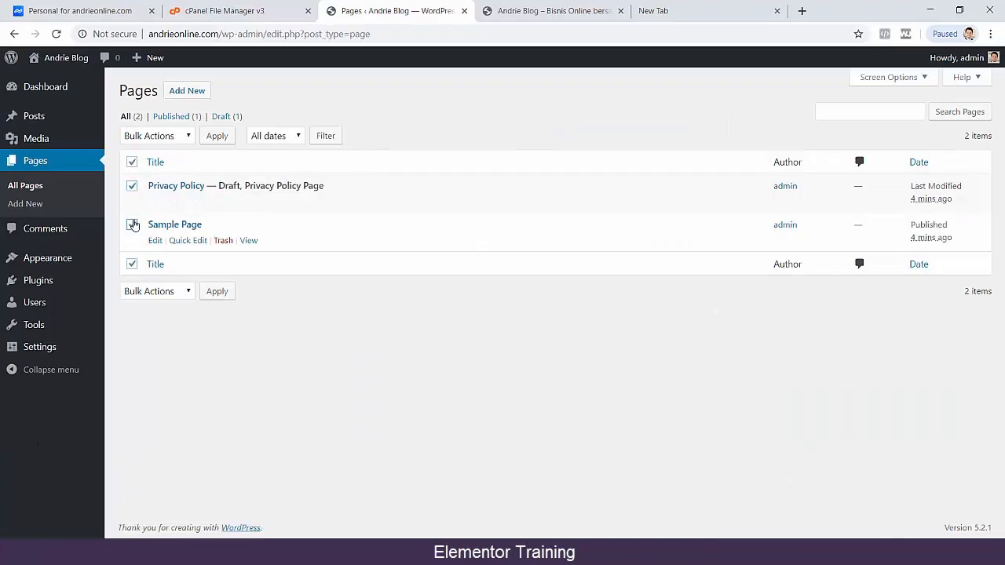
left_click(164, 136)
left_click(157, 176)
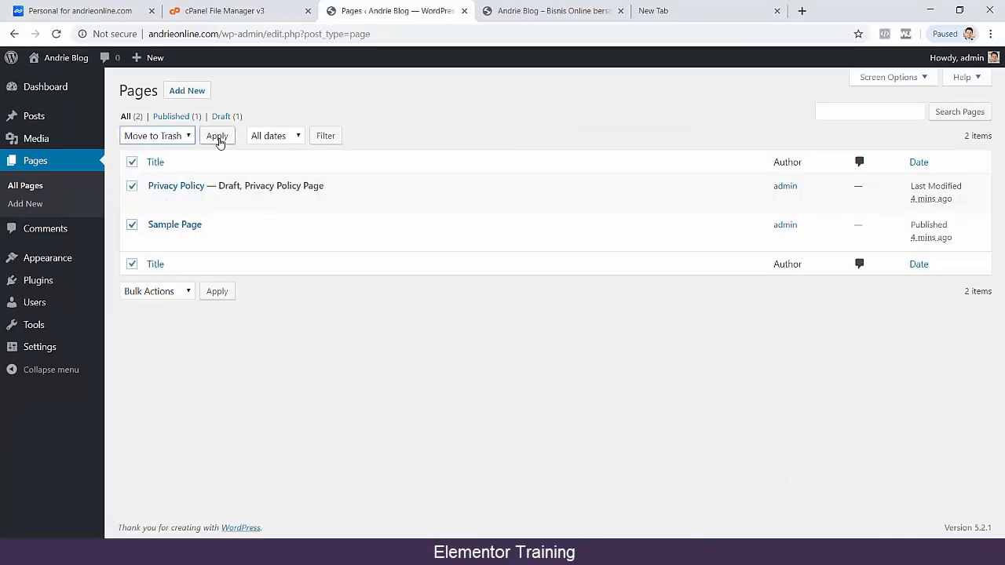
left_click(217, 135)
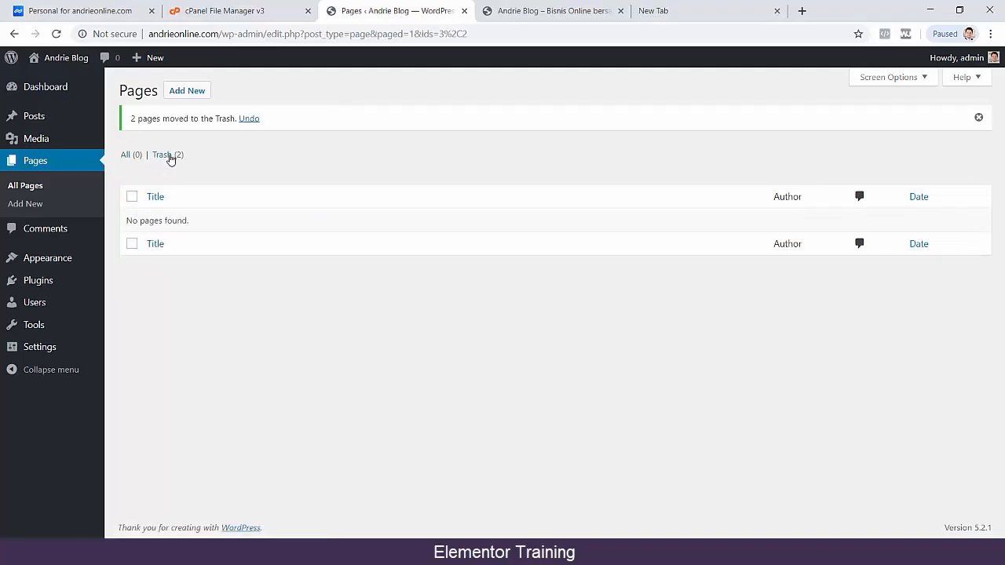
Permanently delete both pages from the pages trash.
left_click(166, 154)
left_click(132, 162)
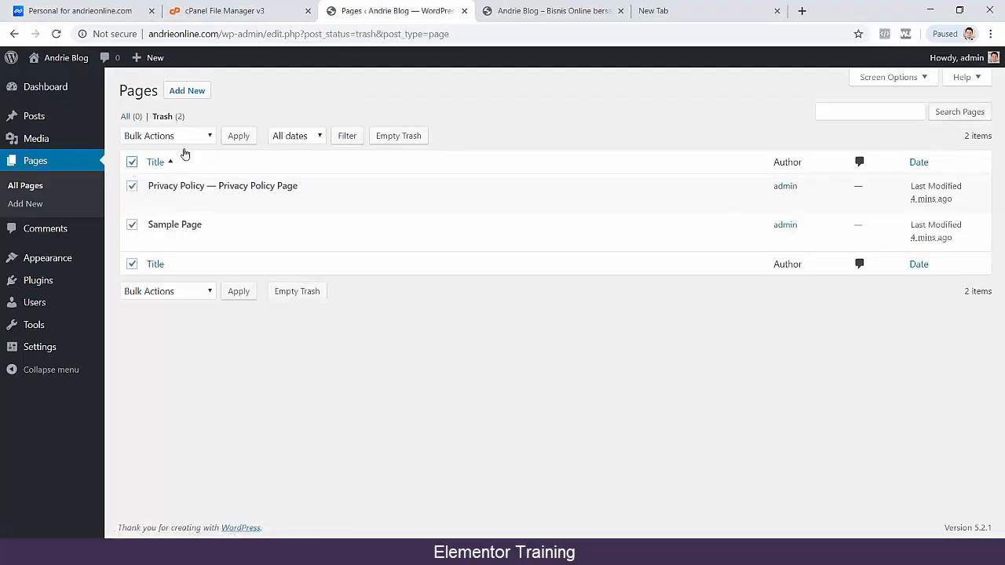
left_click(167, 136)
left_click(179, 177)
left_click(239, 136)
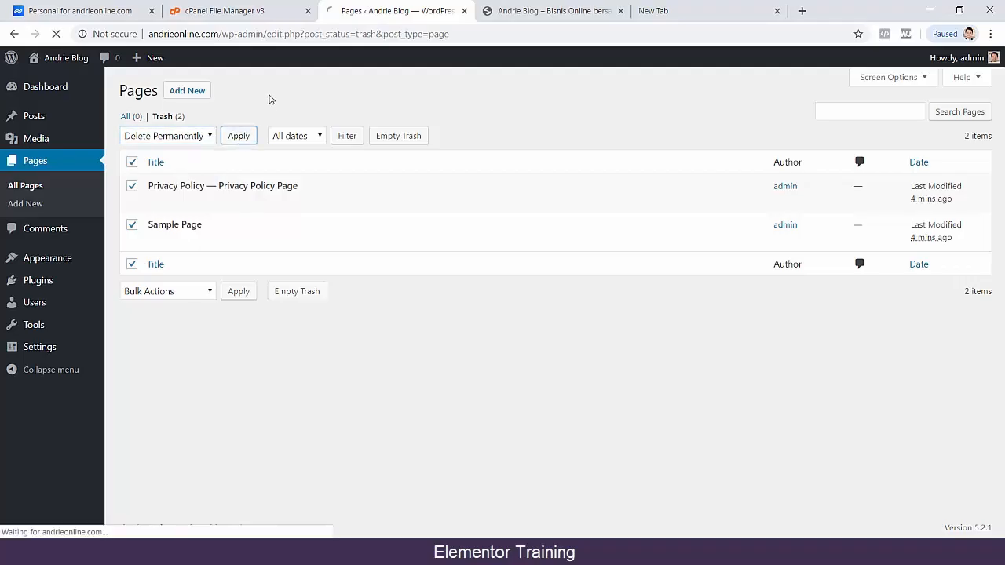
Open the list of all posts and move the "Hello world!" post to the trash.
mouse_move(32, 117)
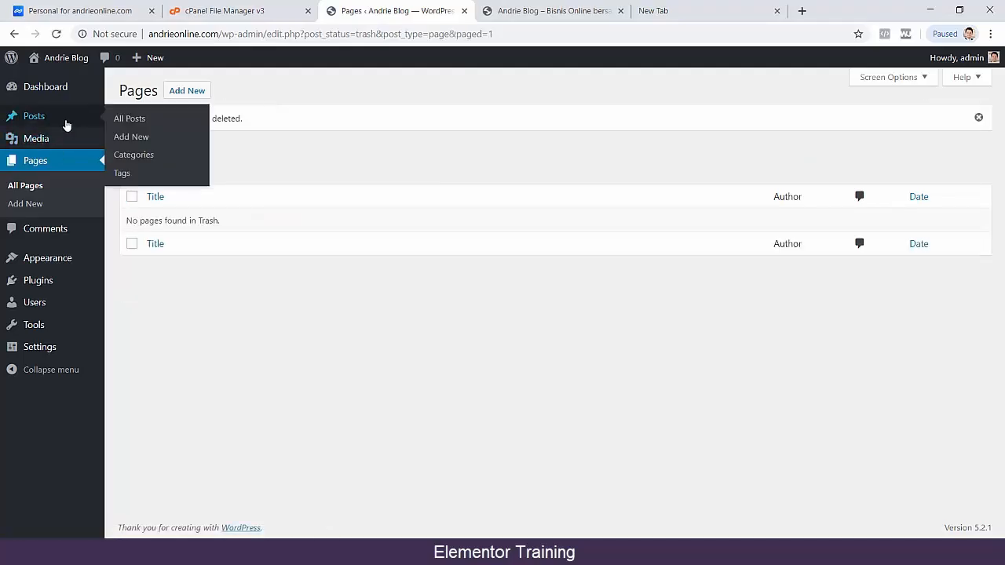
left_click(139, 125)
left_click(131, 186)
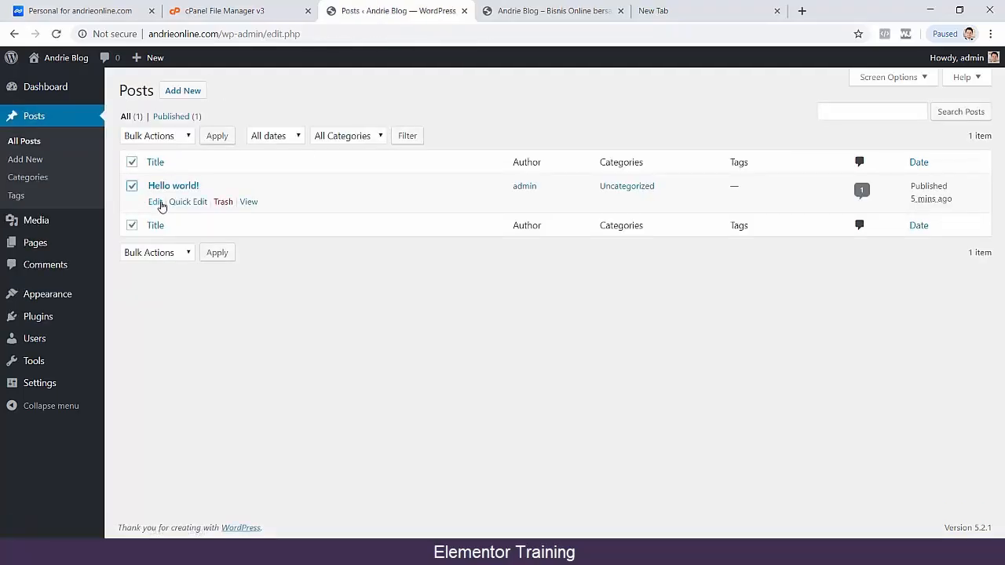
left_click(231, 204)
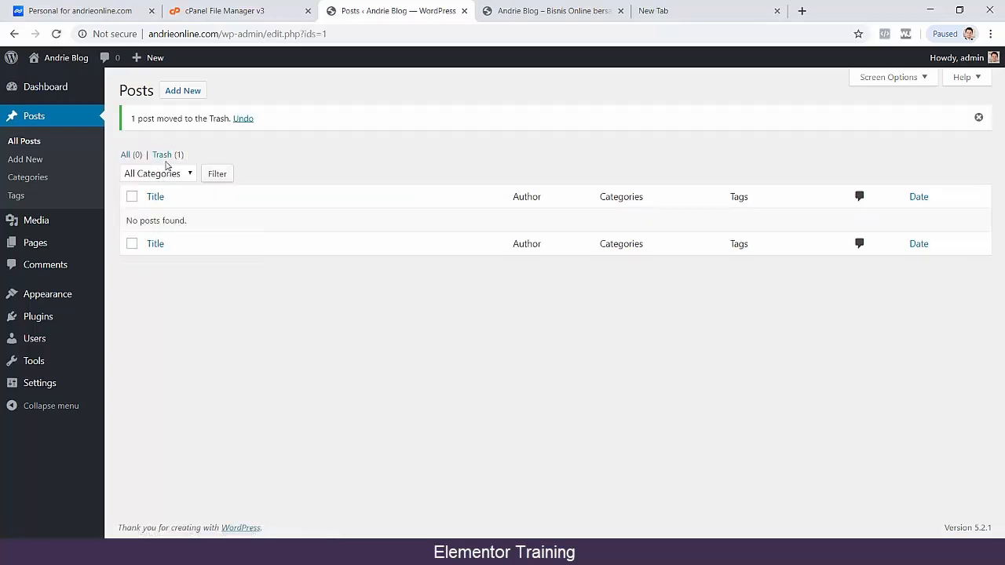
Permanently delete the "Hello world!" post from the posts trash.
left_click(165, 155)
left_click(131, 186)
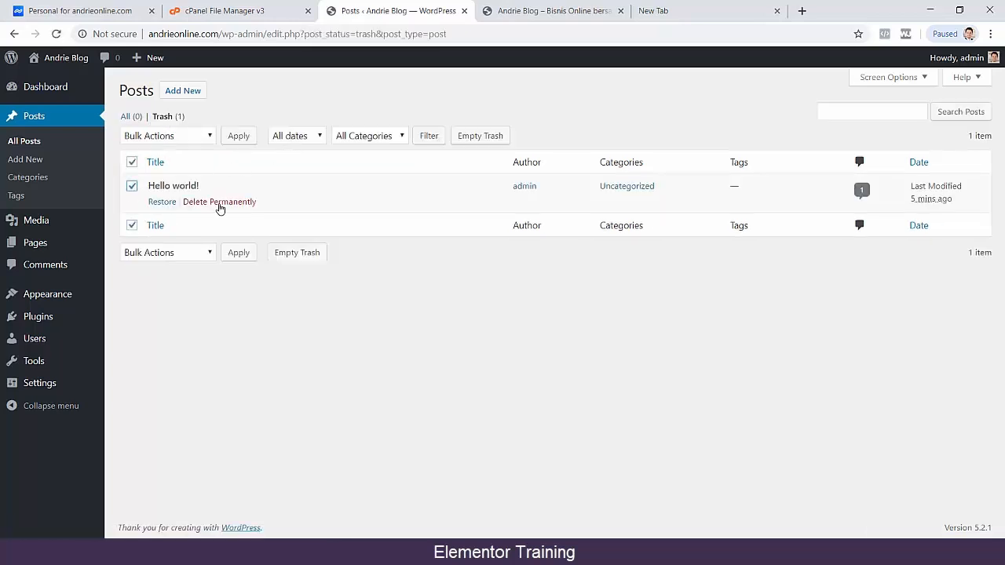
left_click(219, 202)
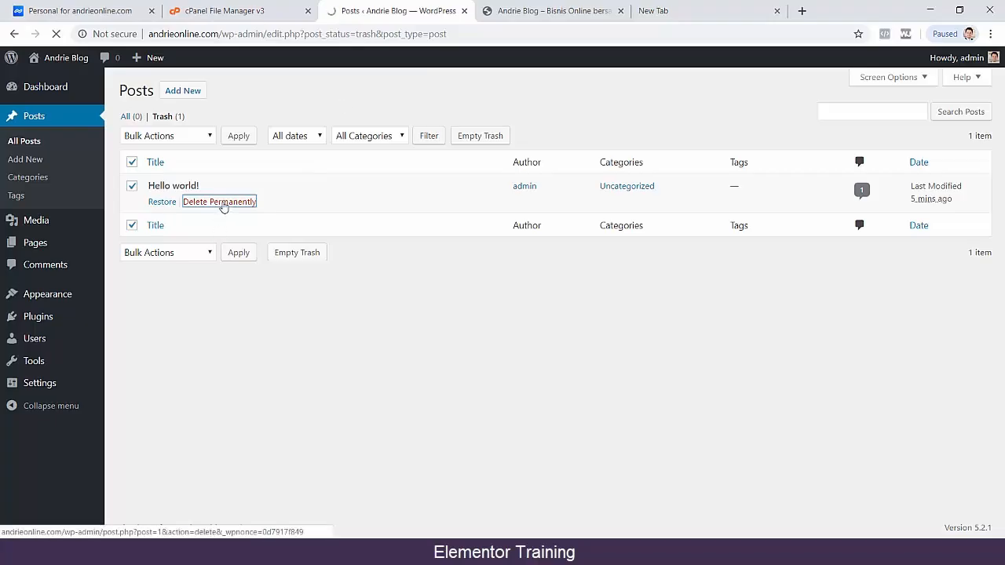
Return to the WordPress dashboard home and open the list of installed plugins.
mouse_move(69, 88)
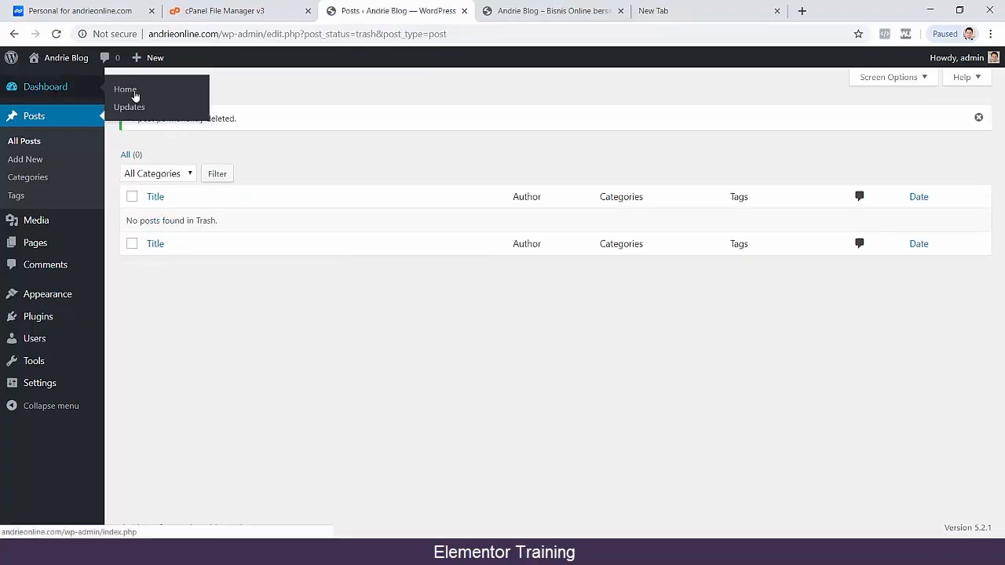
left_click(135, 94)
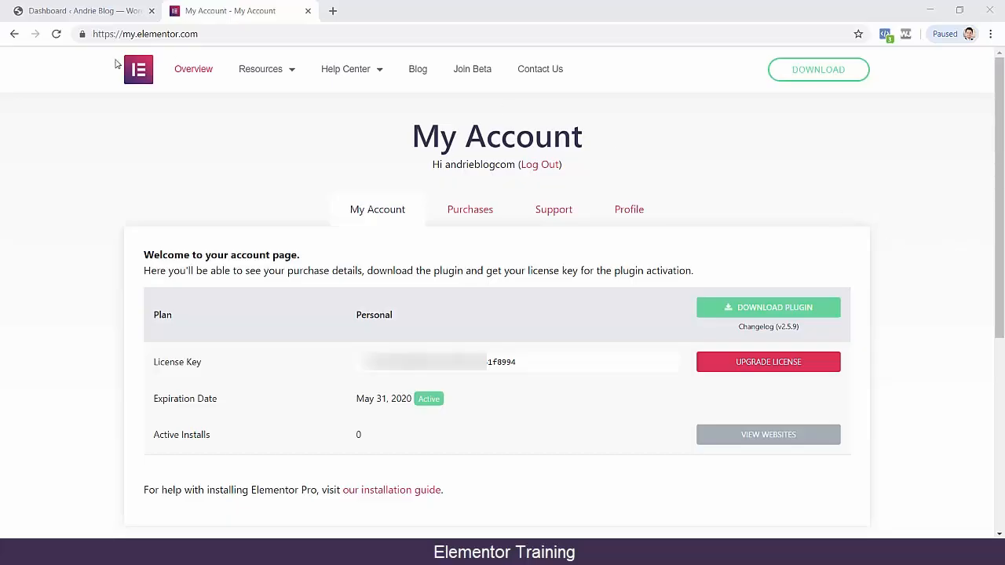
left_click(94, 9)
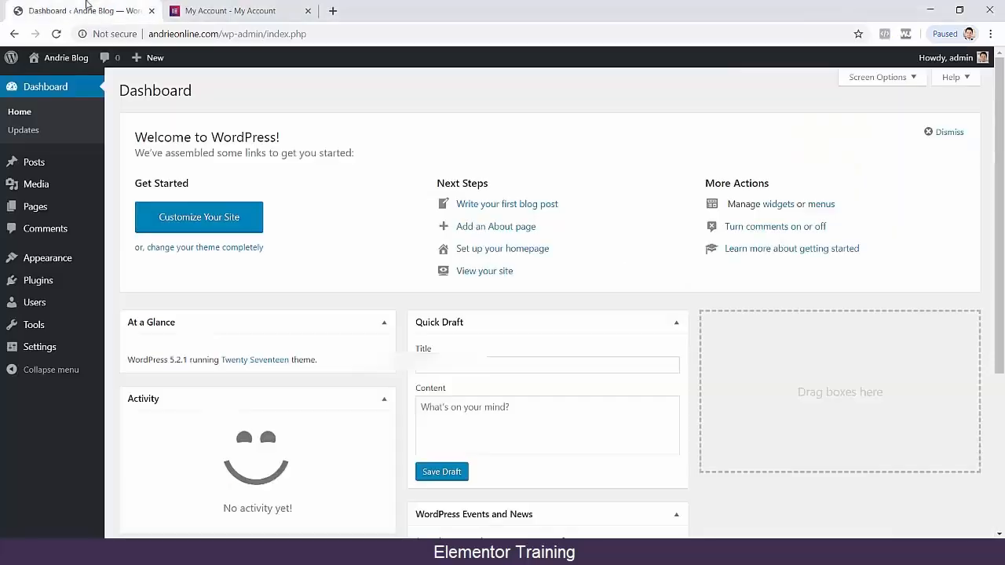
mouse_move(63, 283)
left_click(129, 285)
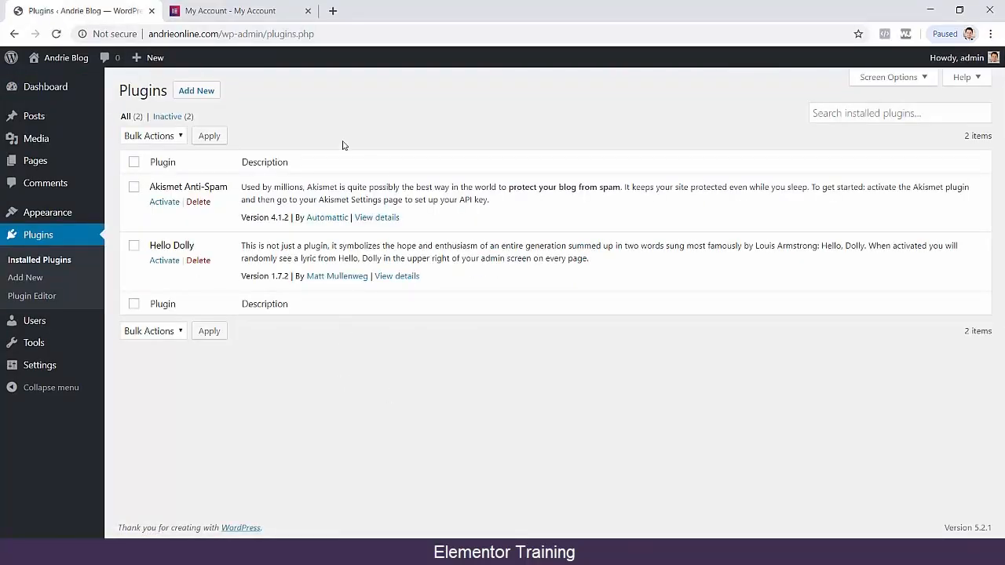
Download the Elementor Pro plugin zip from the Elementor account page and check the license expiration date.
left_click(227, 12)
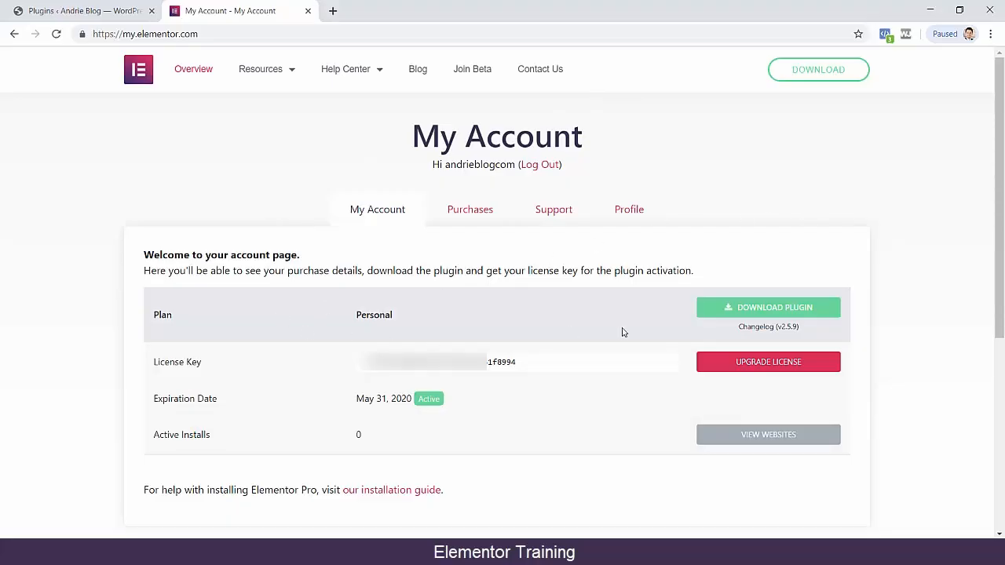
left_click(749, 310)
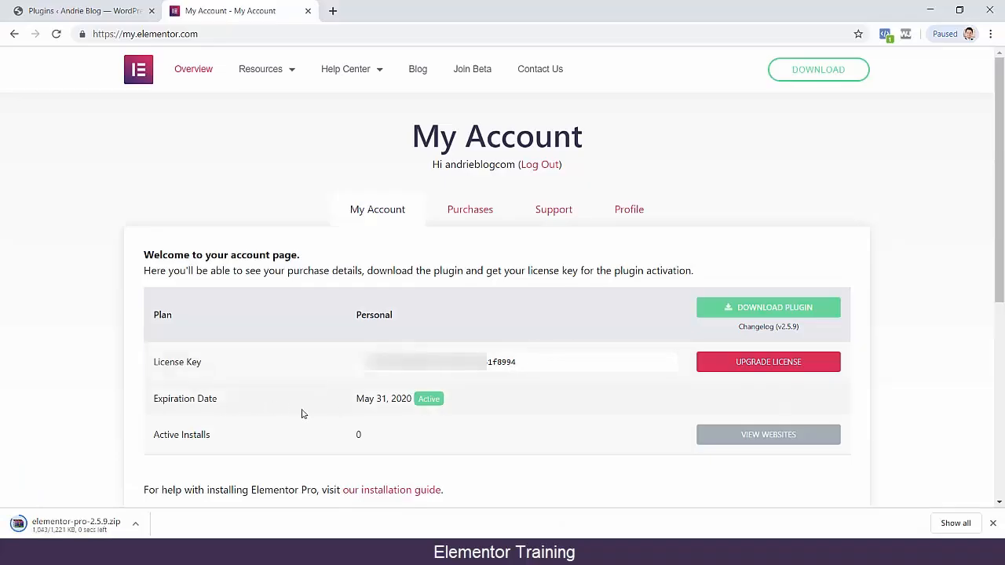
left_click_drag(358, 399, 410, 399)
left_click(402, 400)
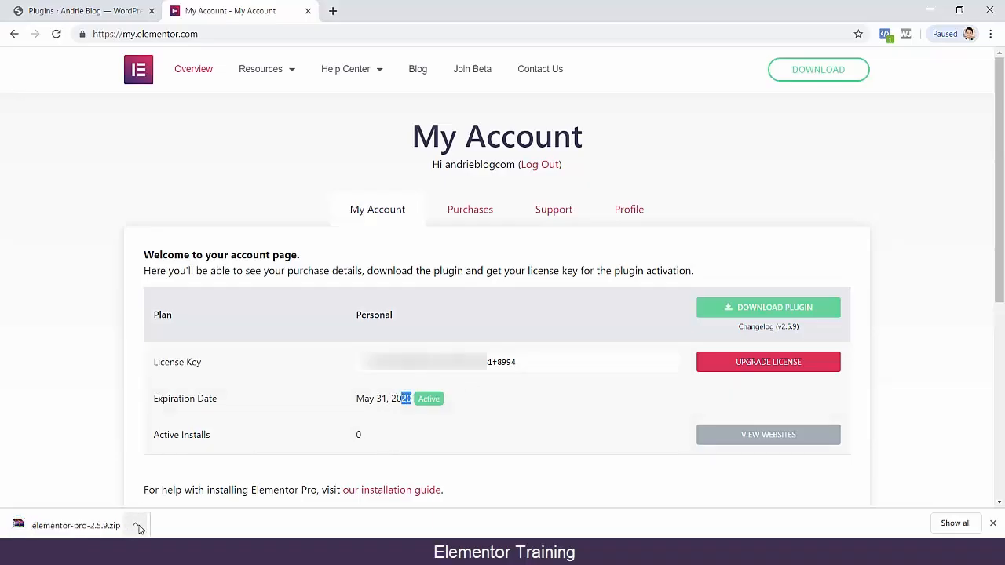
Start a new plugin upload in WordPress and choose elementor-pro-2.5.9.zip from the Downloads folder.
left_click(66, 13)
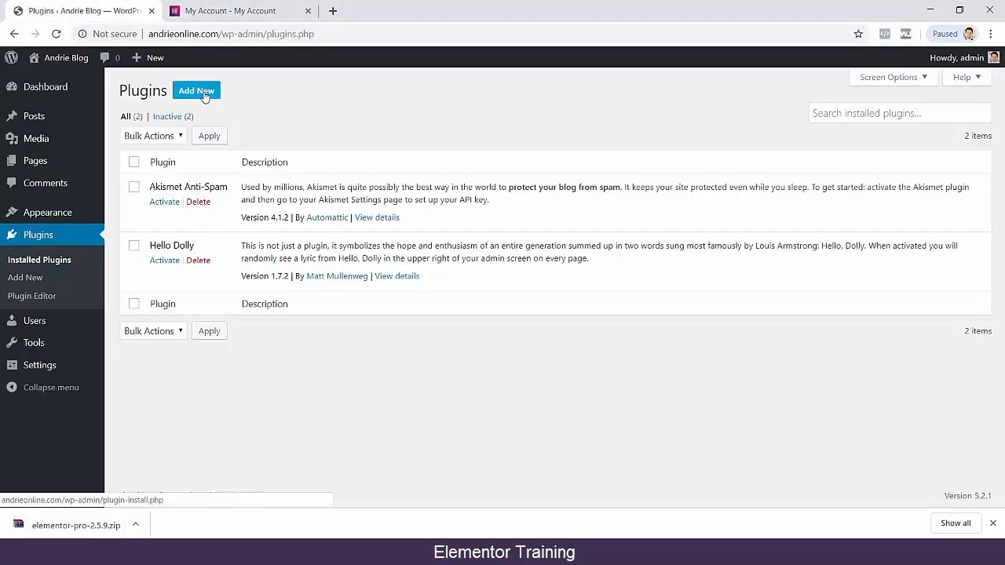
left_click(205, 96)
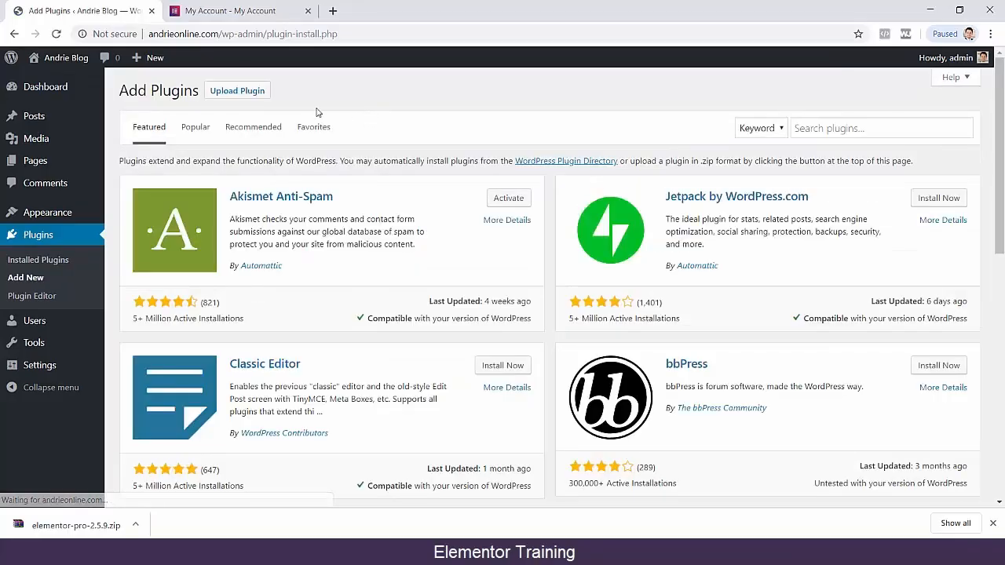
left_click(253, 93)
left_click(450, 208)
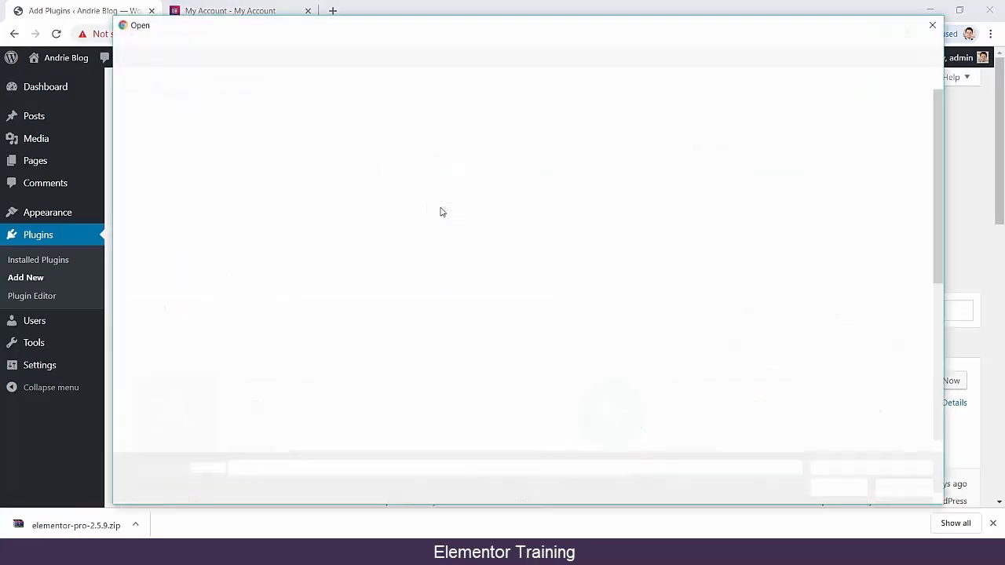
left_click(185, 266)
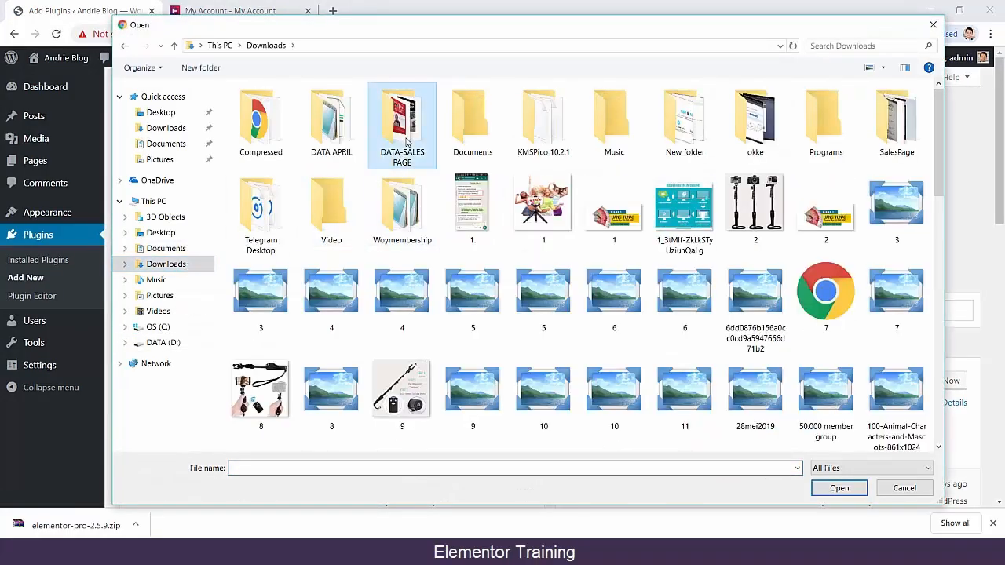
key("e")
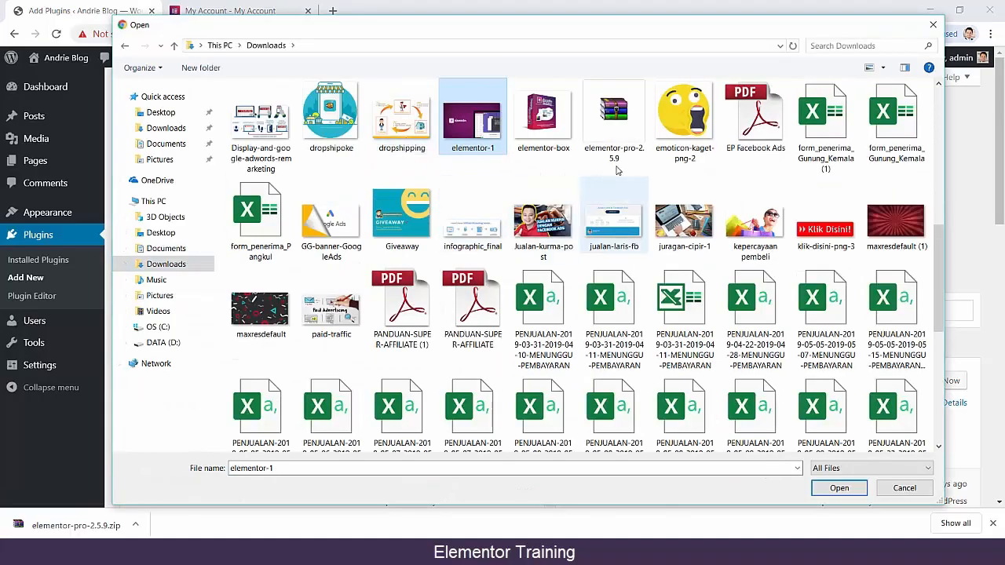
left_click(612, 126)
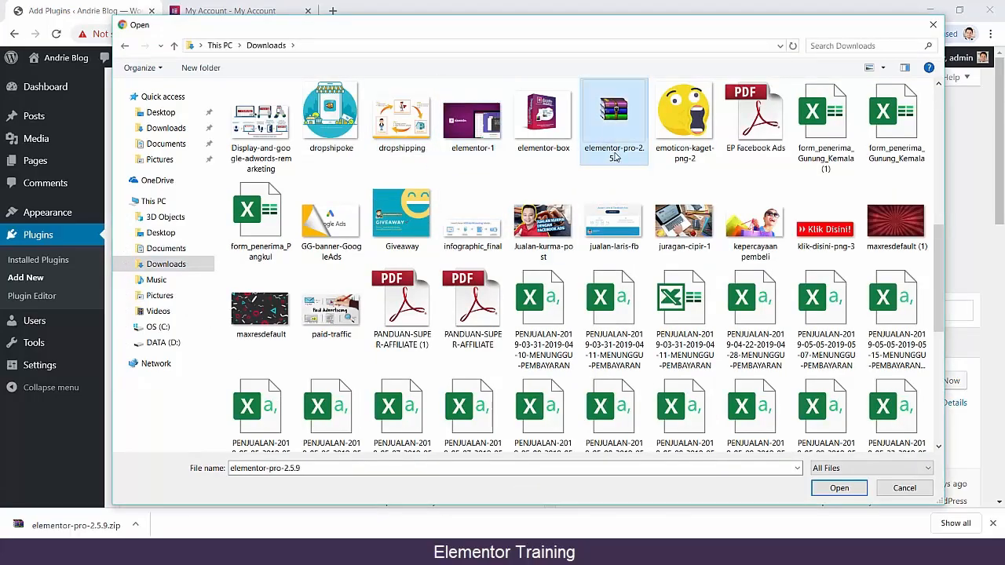
left_click(838, 487)
Install the chosen Elementor Pro zip and activate the plugin.
left_click(632, 213)
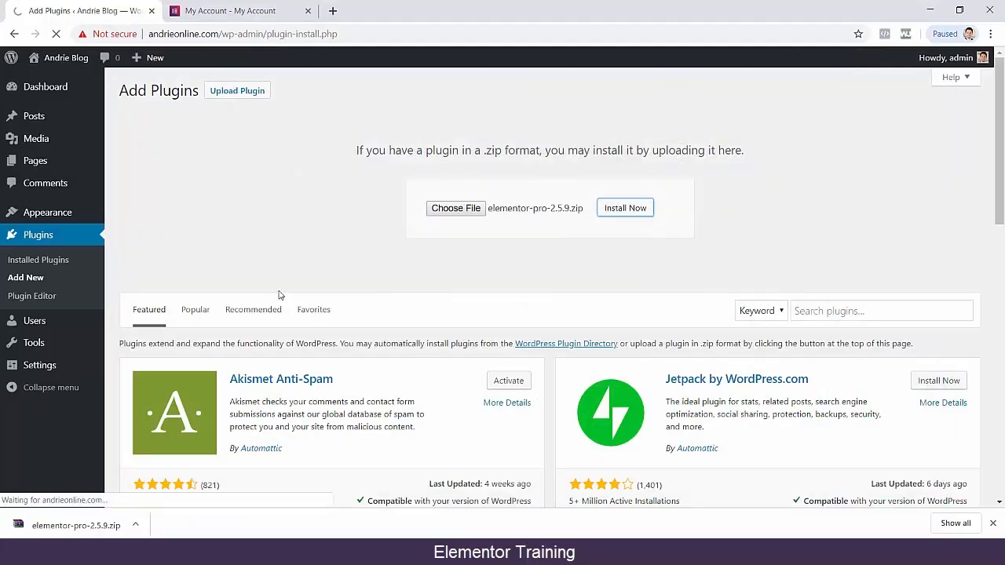
left_click(992, 524)
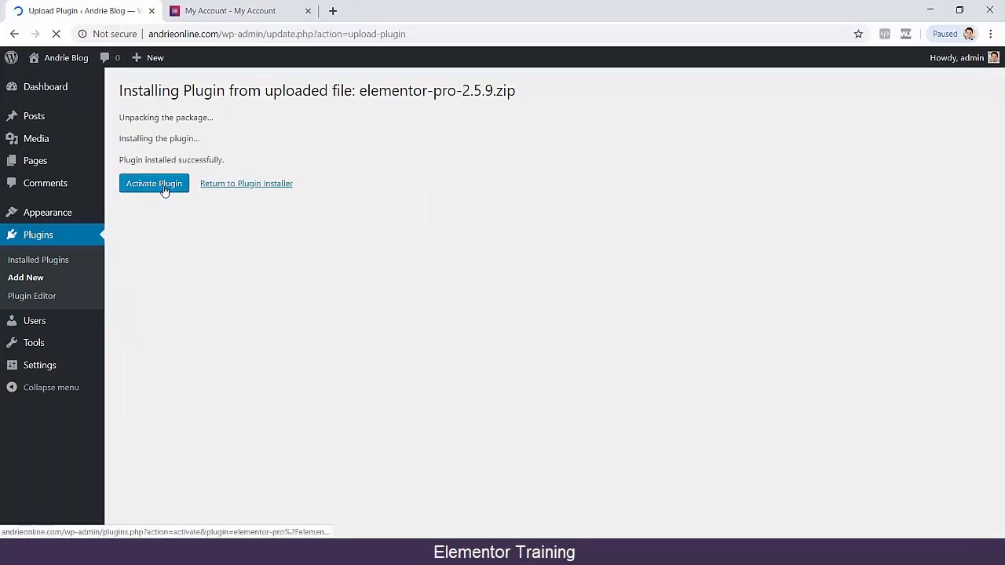
left_click(164, 188)
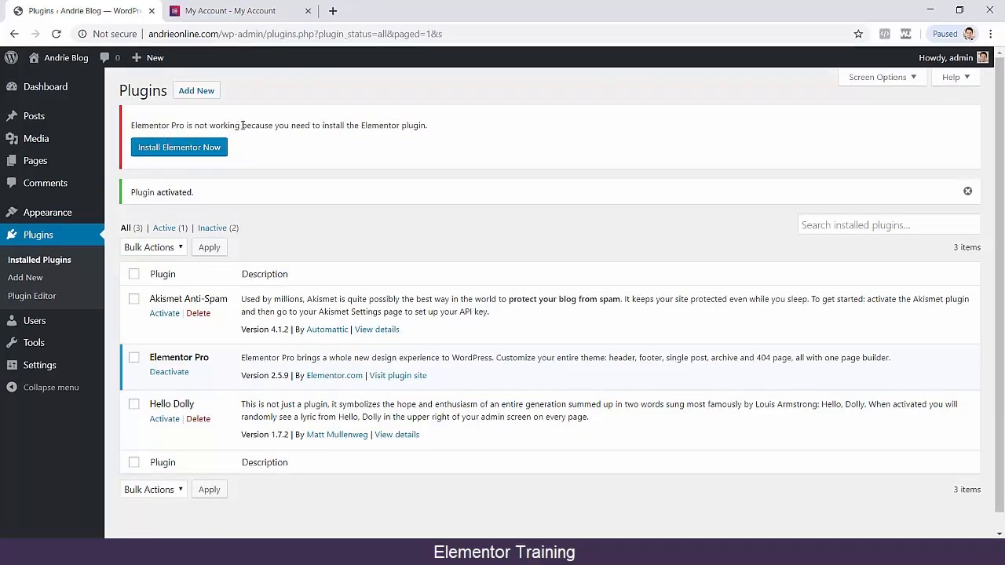
Install the free Elementor plugin that Elementor Pro requires and activate it.
left_click_drag(362, 127, 471, 134)
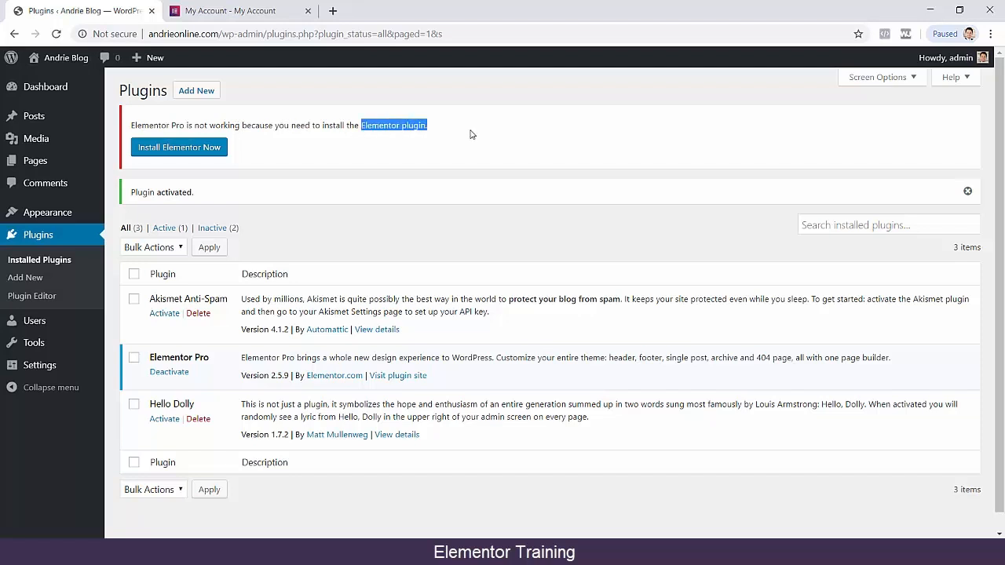
left_click(473, 134)
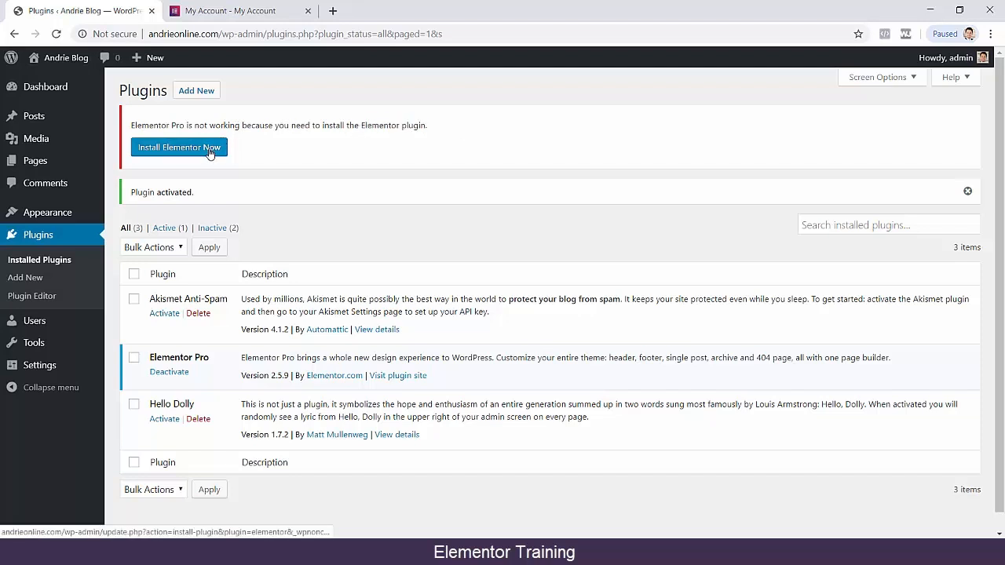
left_click(210, 152)
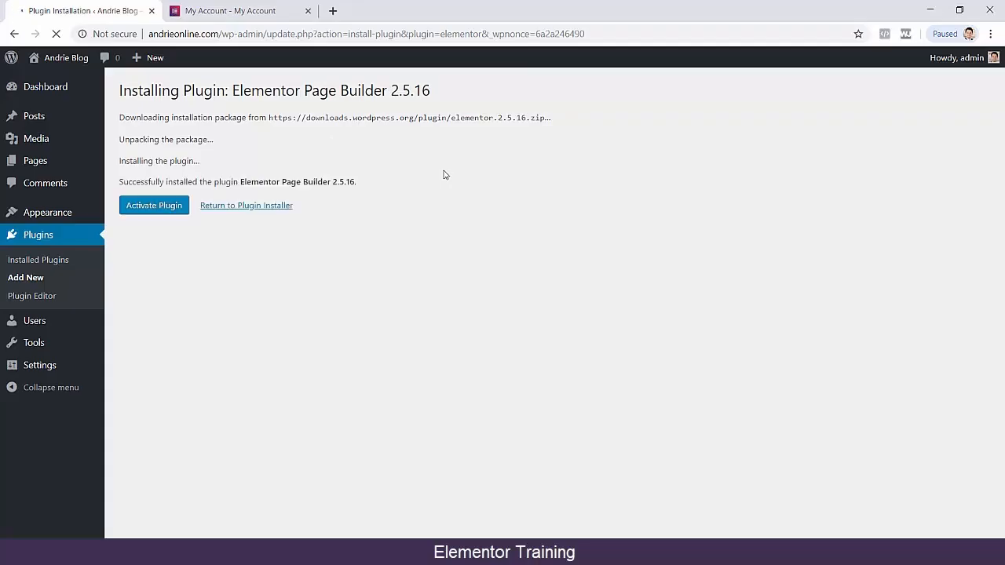
left_click(142, 207)
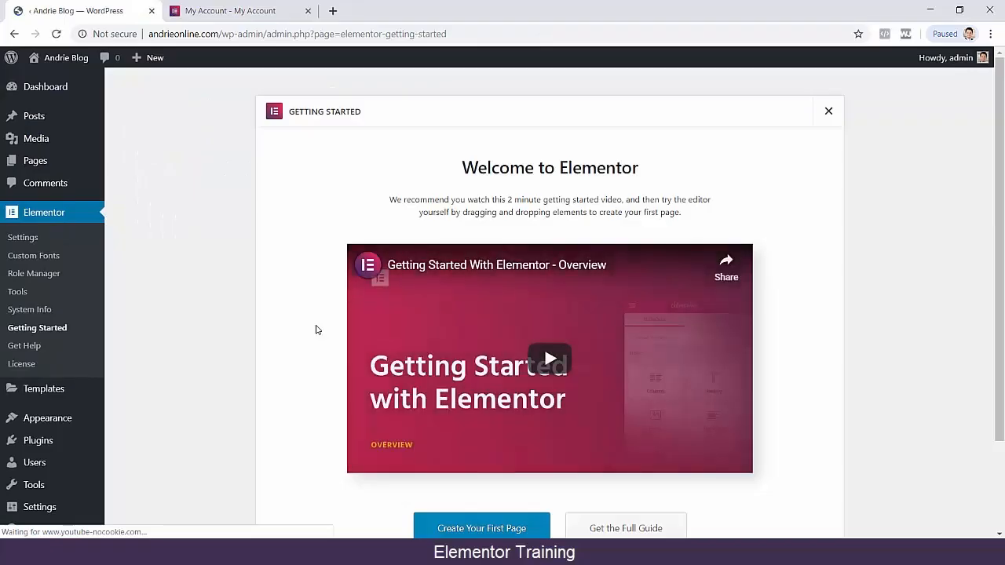
Look over Elementor's Getting Started page and its general settings.
scroll(269, 291, "down", 3)
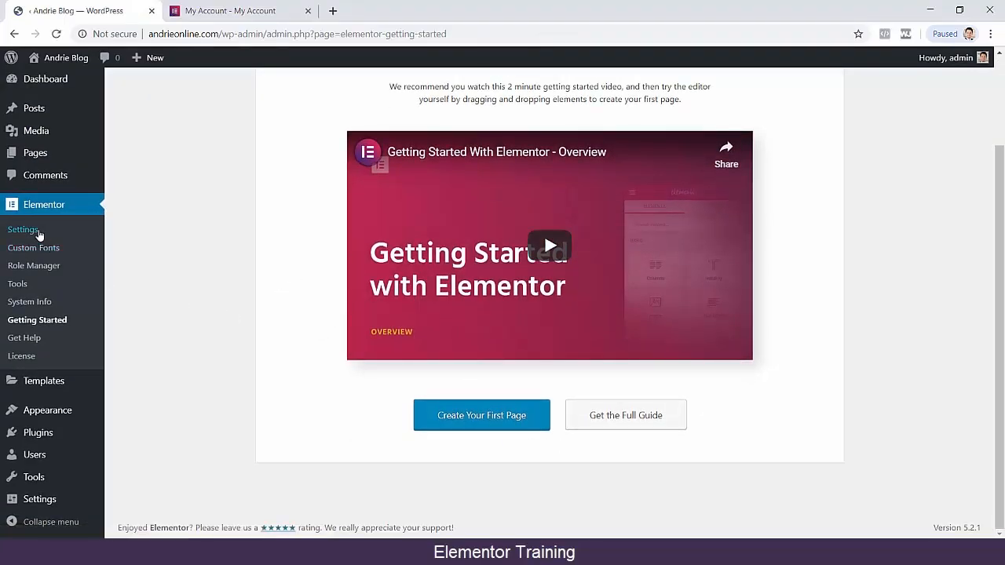
left_click(33, 230)
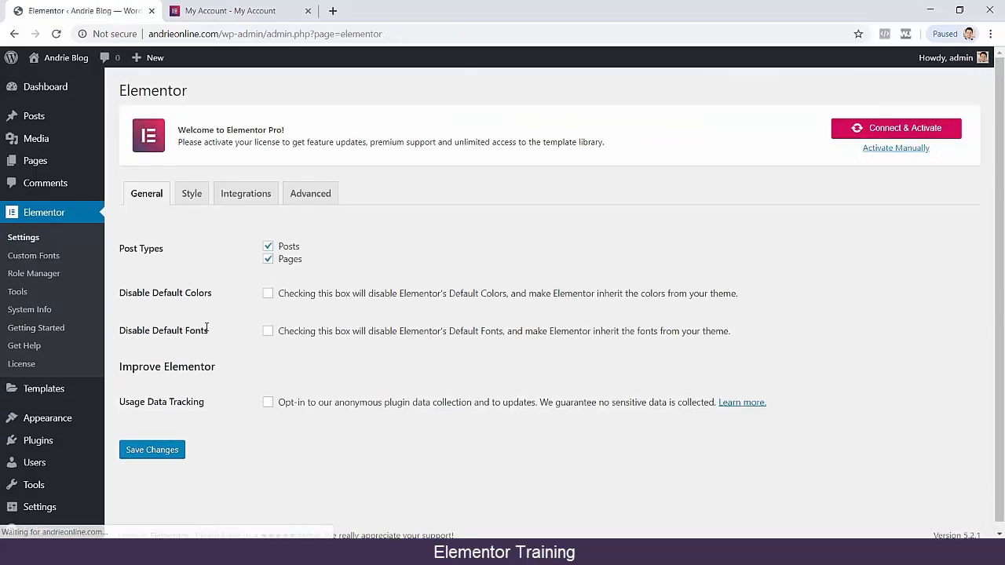
scroll(283, 412, "down", 1)
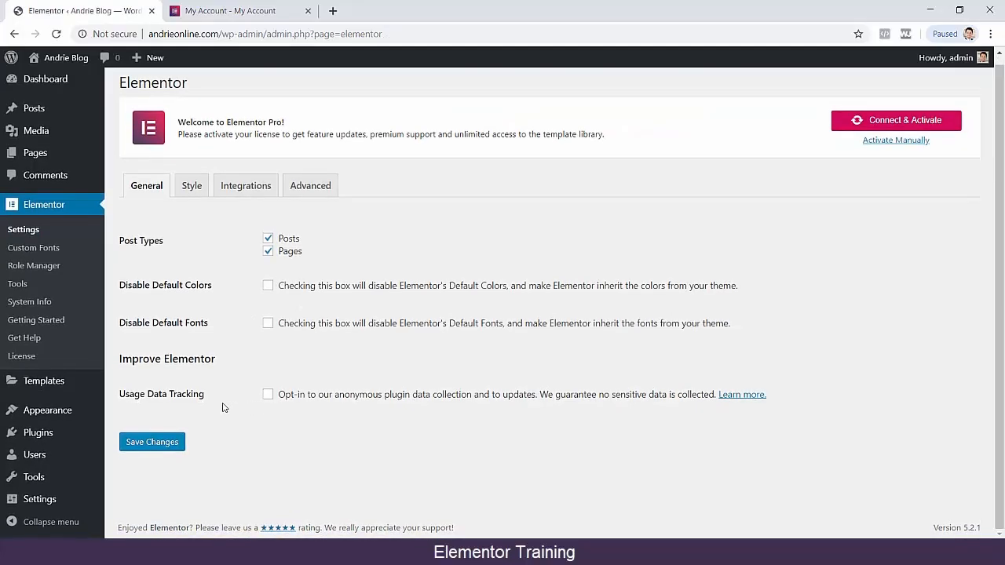
Open Elementor's license settings and activate the Pro license by connecting the site to the Elementor account.
left_click(30, 357)
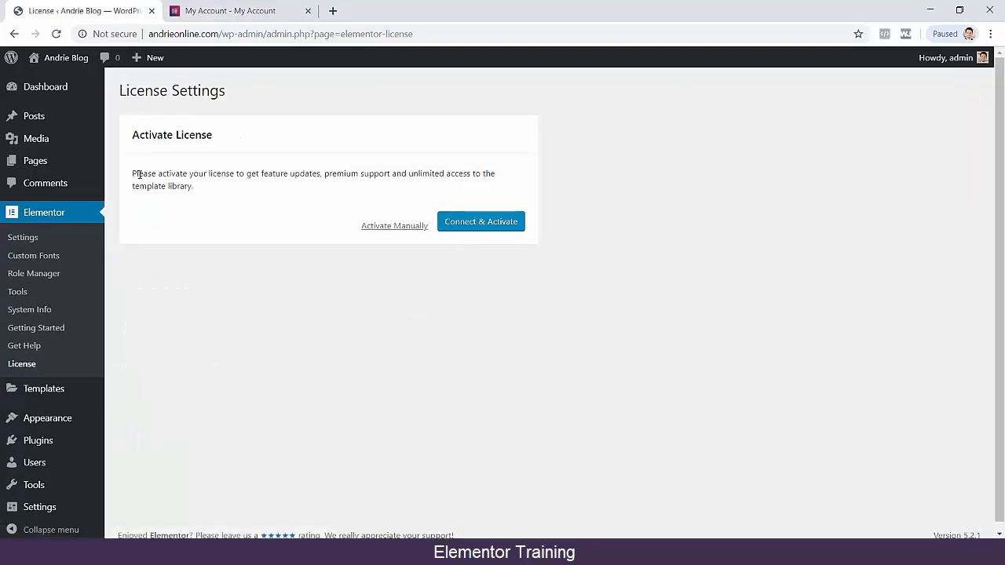
left_click_drag(157, 177, 208, 176)
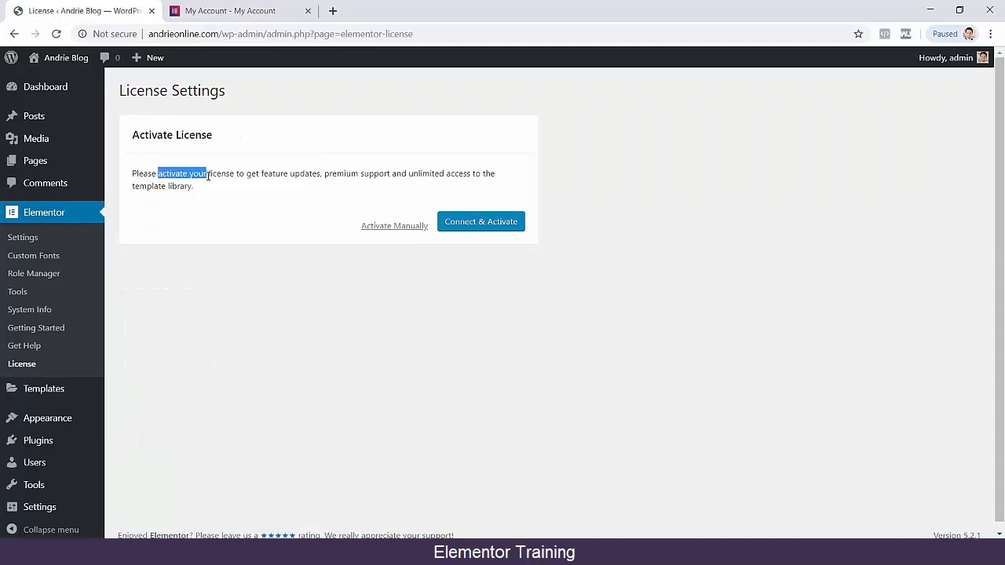
left_click(511, 227)
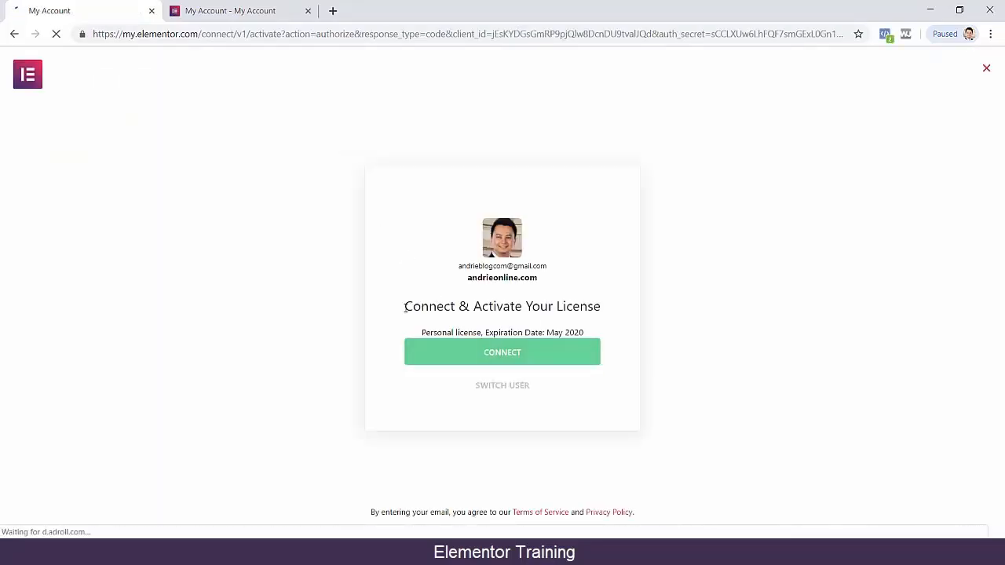
left_click_drag(405, 306, 610, 308)
left_click(233, 12)
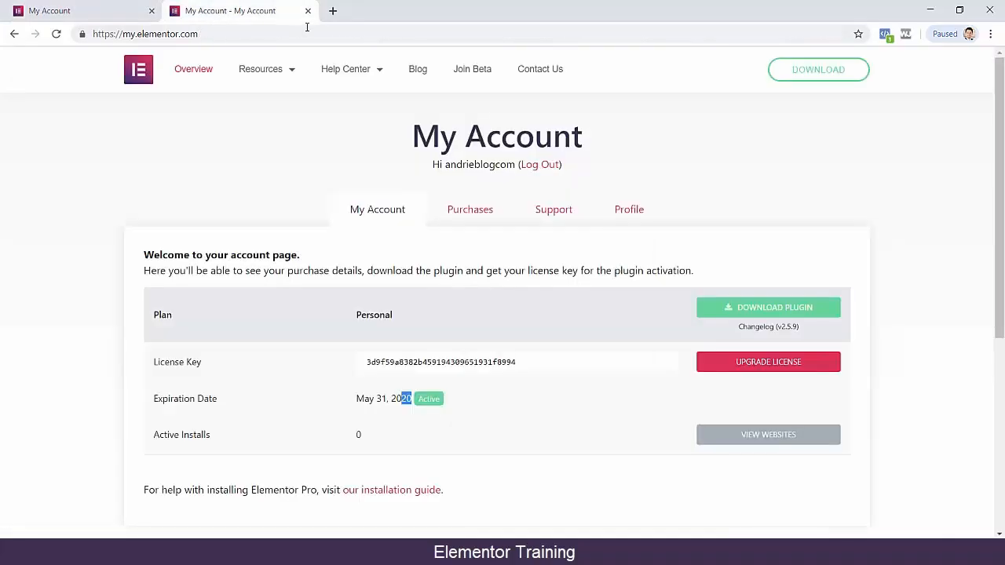
left_click(84, 12)
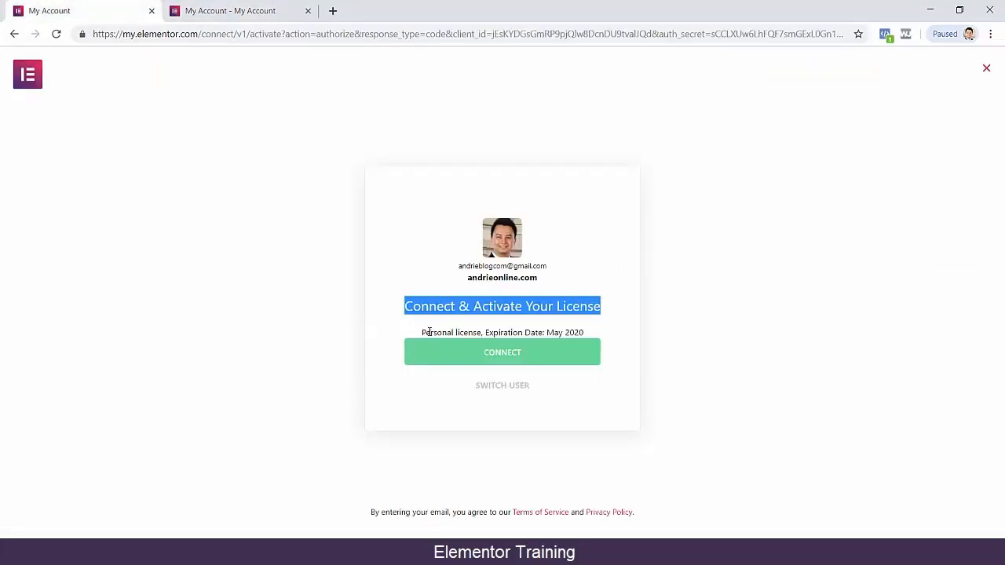
left_click(556, 348)
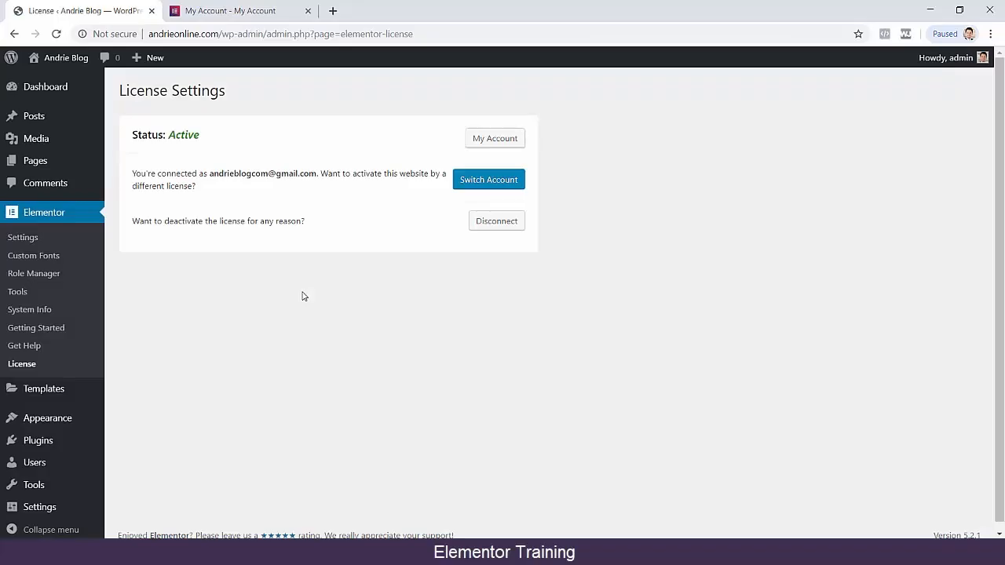
Review the license status, the connected account and the option to switch to a different license.
double_click(172, 173)
left_click(158, 173)
left_click_drag(141, 174, 188, 173)
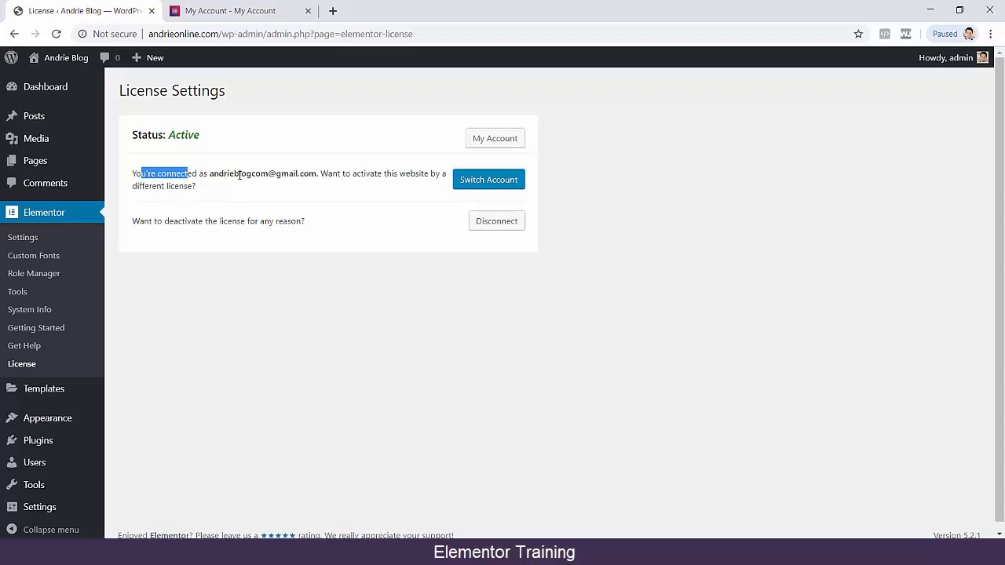
left_click_drag(321, 175, 369, 187)
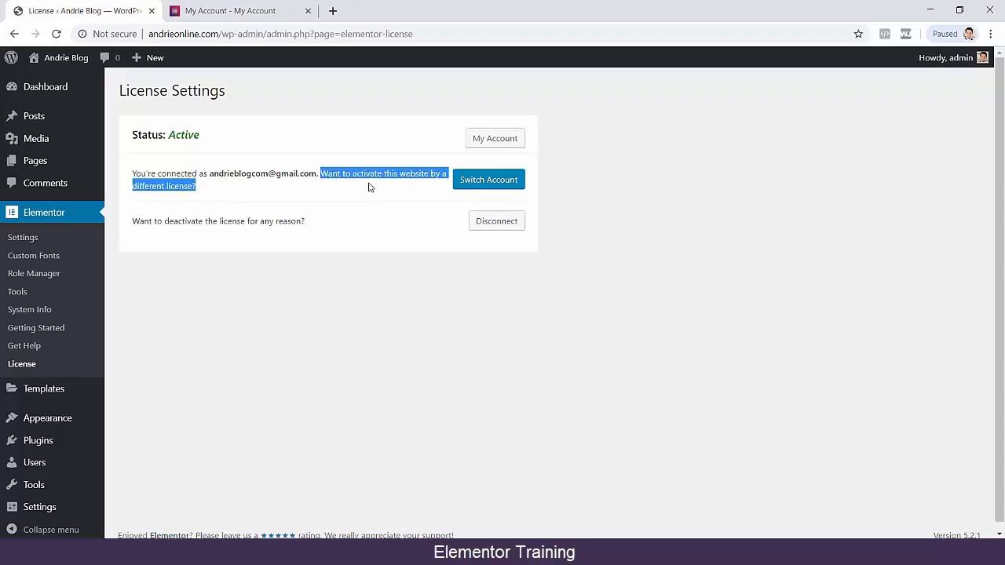
left_click(371, 184)
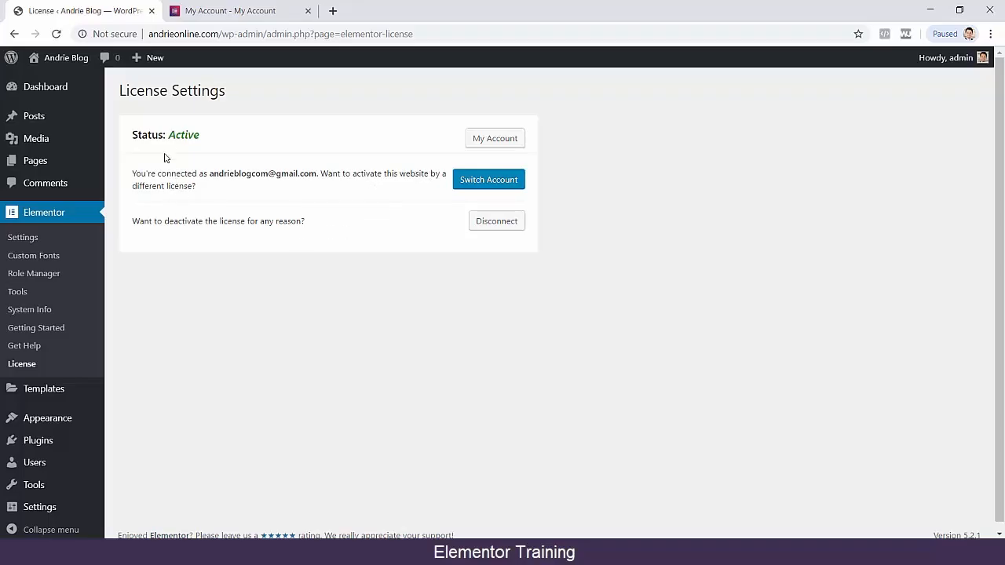
left_click_drag(169, 135, 211, 138)
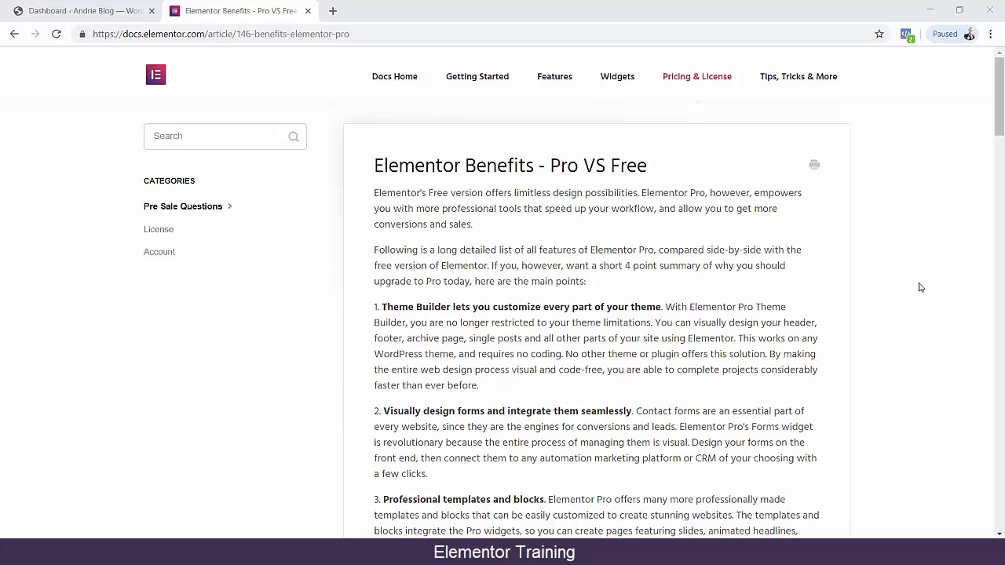
Highlight the words Free and Pro in turn in the heading of the Pro VS Free article.
double_click(628, 166)
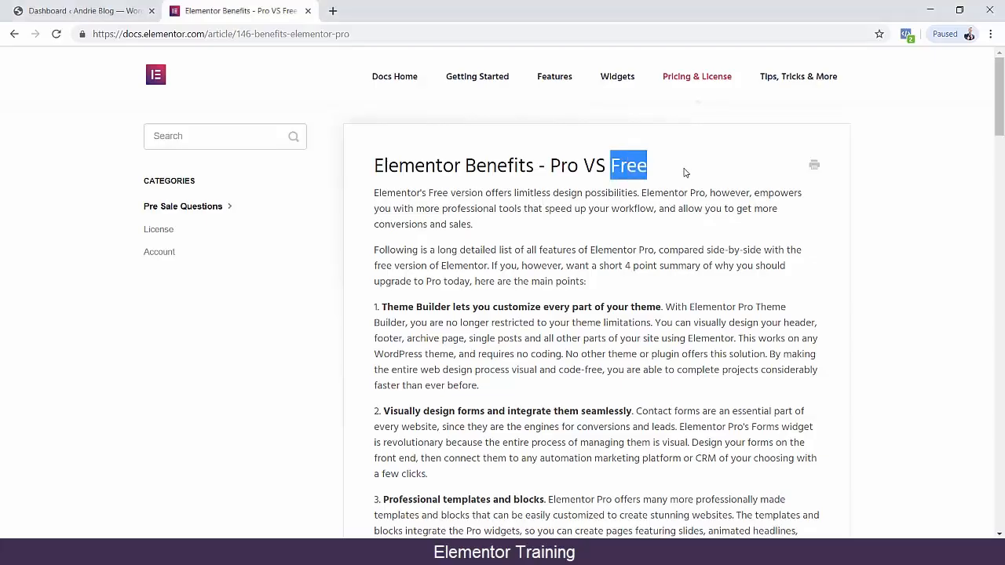
double_click(553, 166)
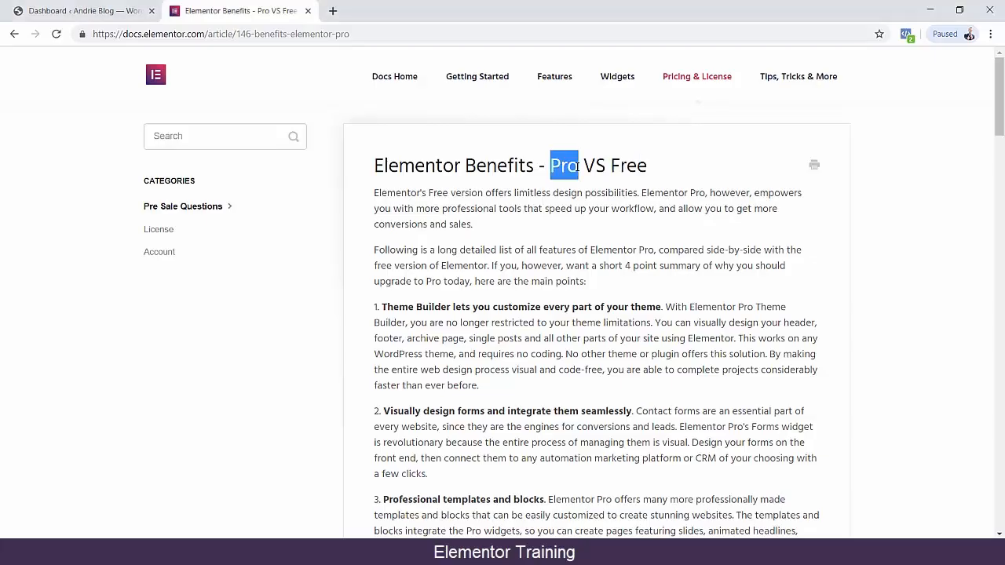
left_click(660, 165)
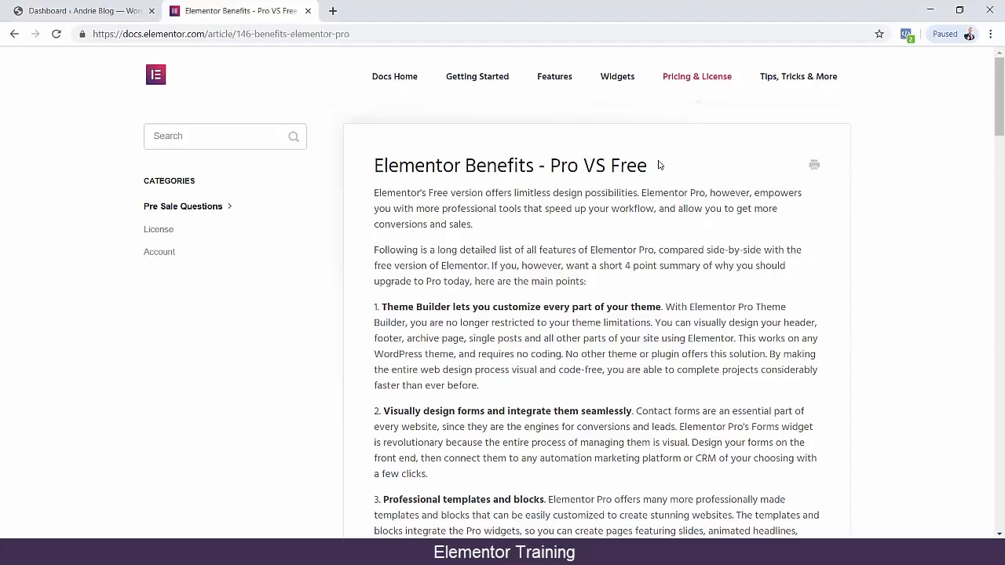
In the WordPress admin, view the installed plugins, search the plugin directory for "elementor" and read the Elementor Page Builder entry.
left_click(130, 4)
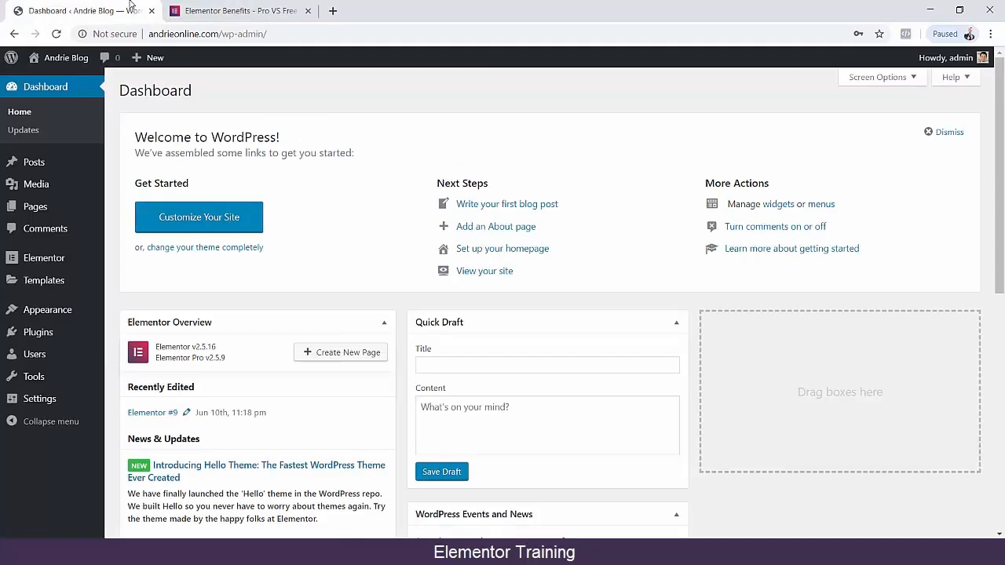
mouse_move(94, 337)
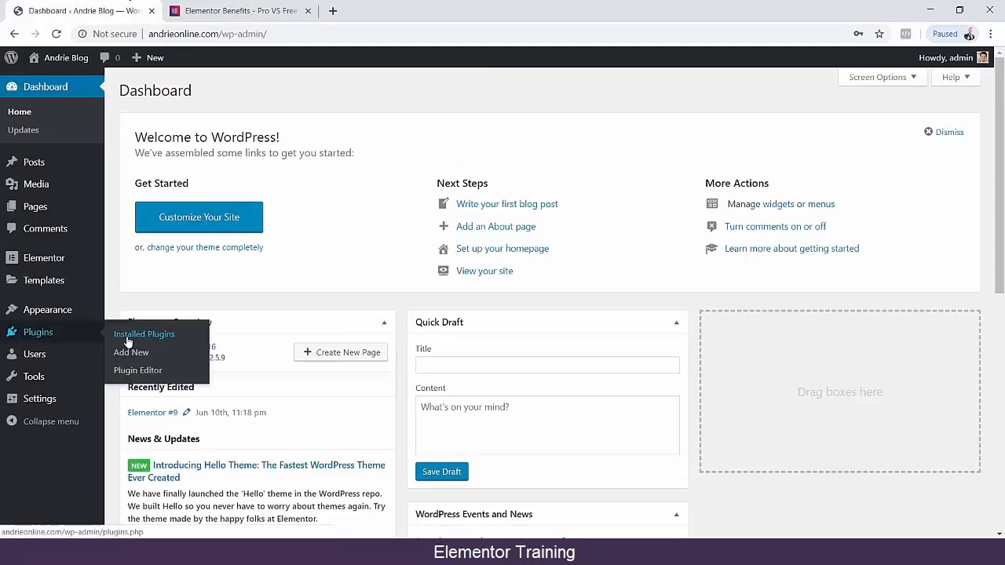
left_click(128, 342)
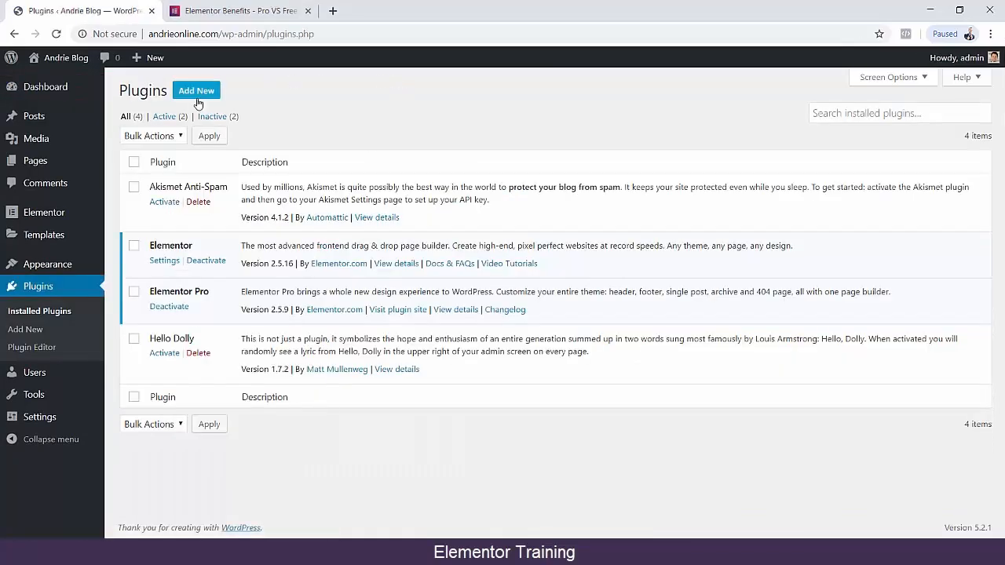
left_click(197, 90)
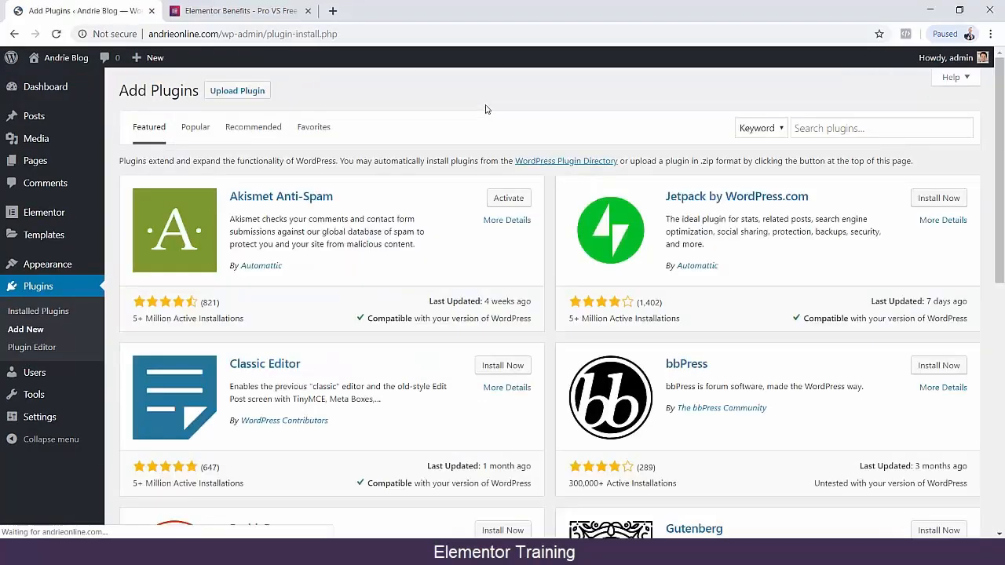
left_click(811, 130)
type("elem")
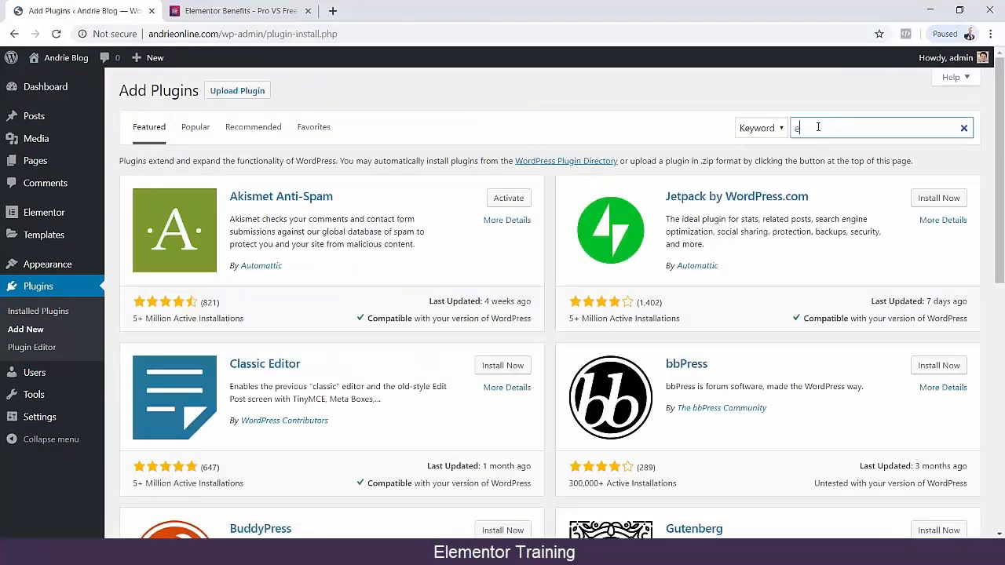
type("entor")
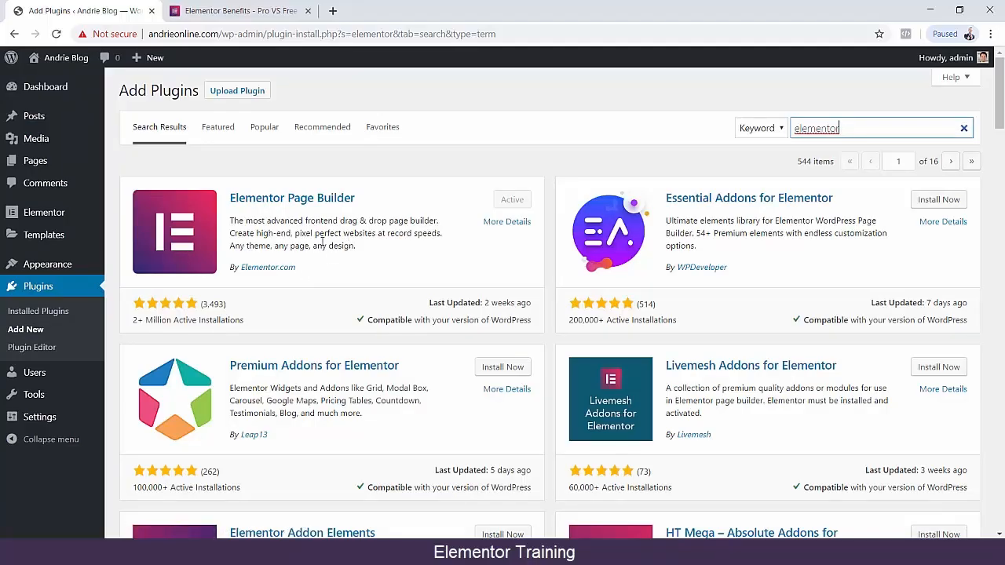
mouse_move(232, 221)
left_mouse_down()
mouse_move(376, 248)
mouse_move(231, 221)
left_mouse_up()
left_click(375, 248)
left_click(257, 226)
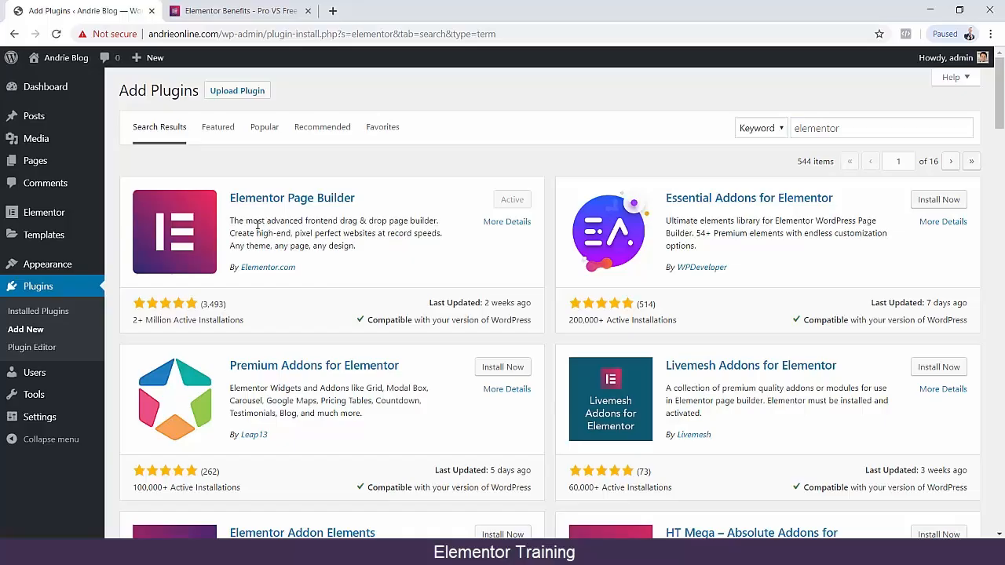
left_click(236, 11)
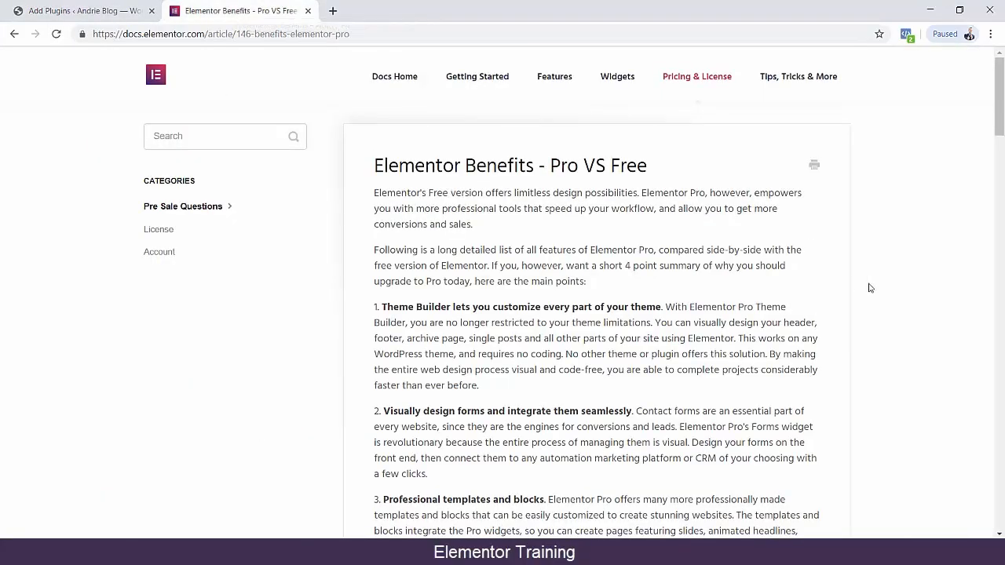
scroll(895, 291, "down", 3)
scroll(895, 291, "up", 2)
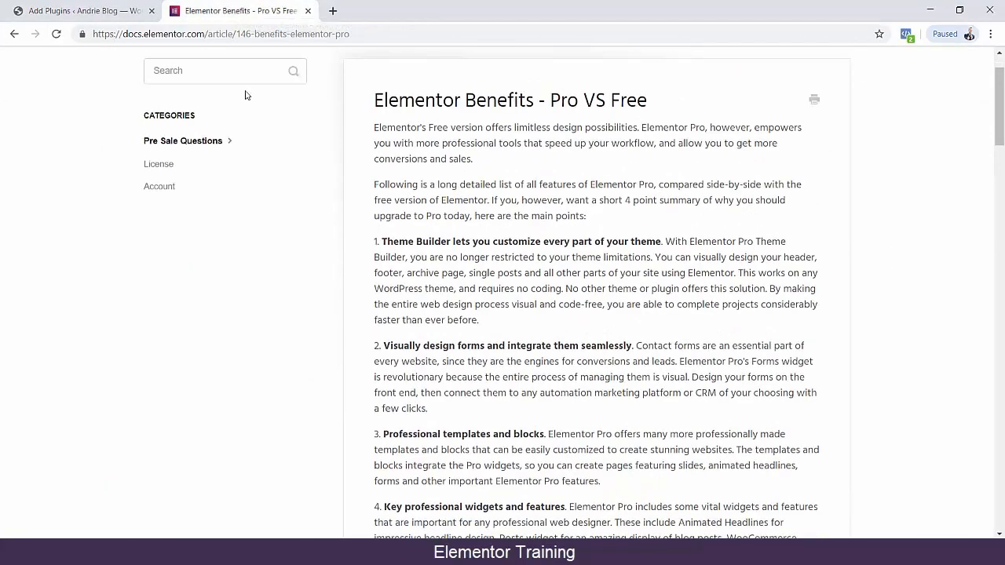
scroll(68, 135, "up", 1)
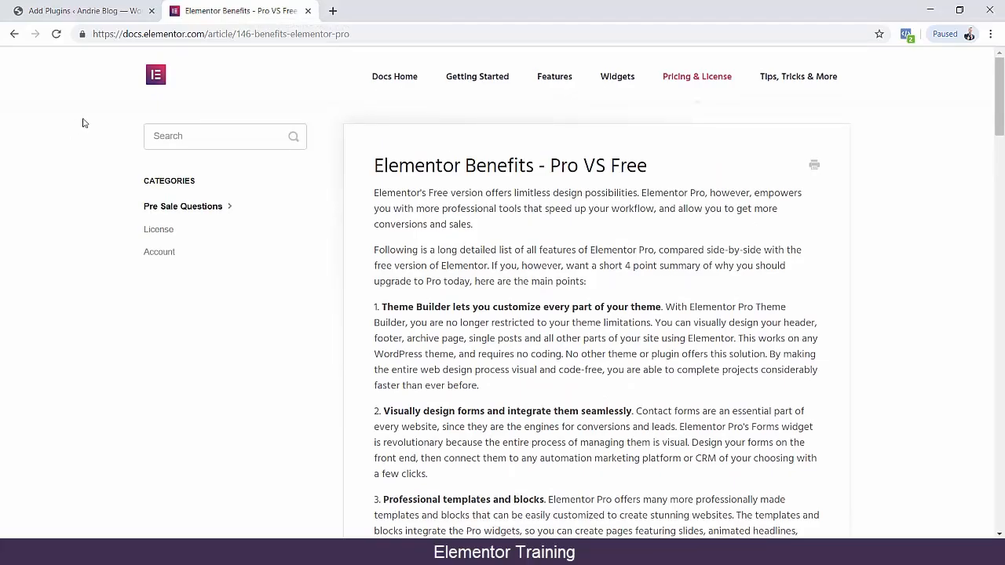
left_click_drag(210, 32, 92, 33)
key("ctrl+c")
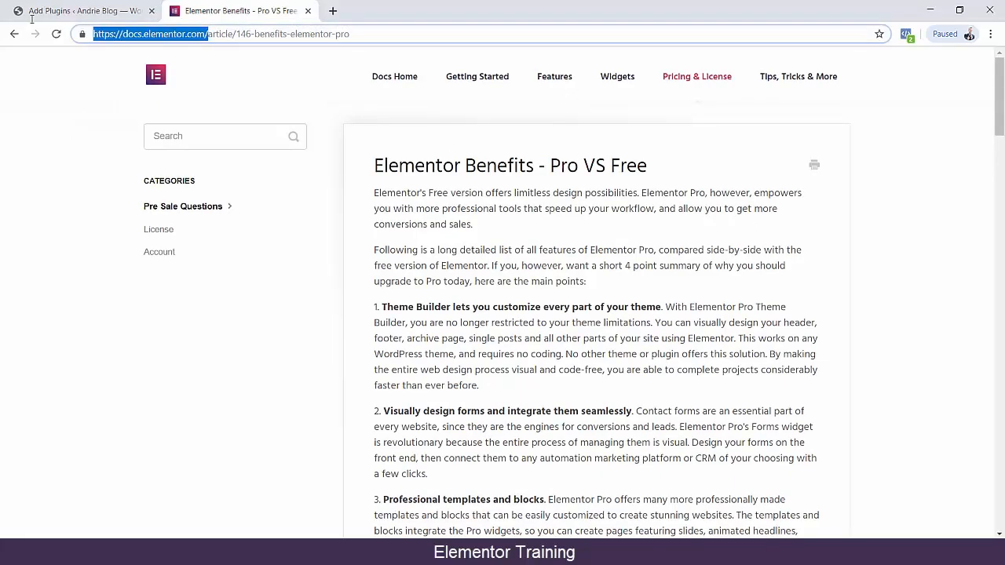
left_click(334, 10)
key("ctrl+v")
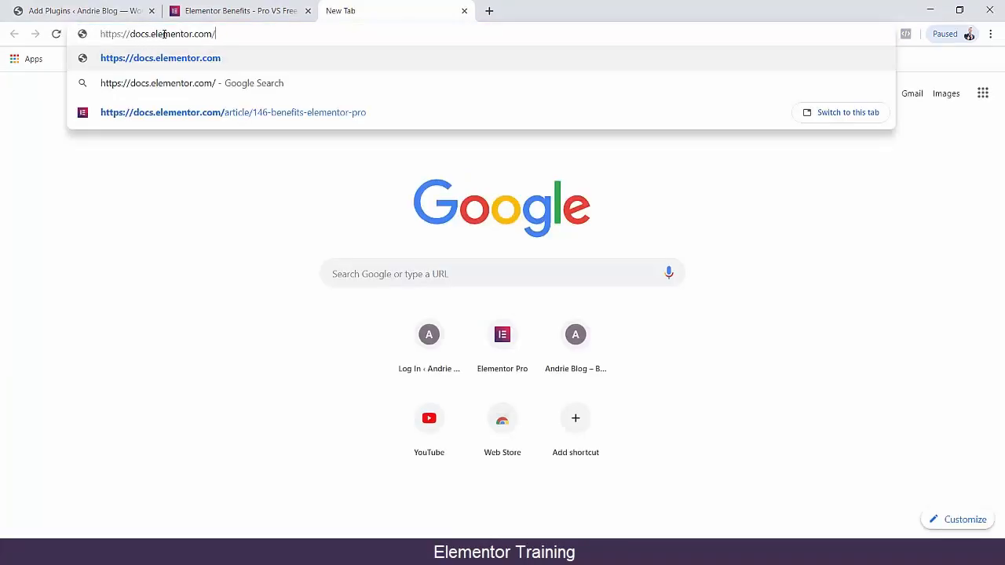
left_click(268, 58)
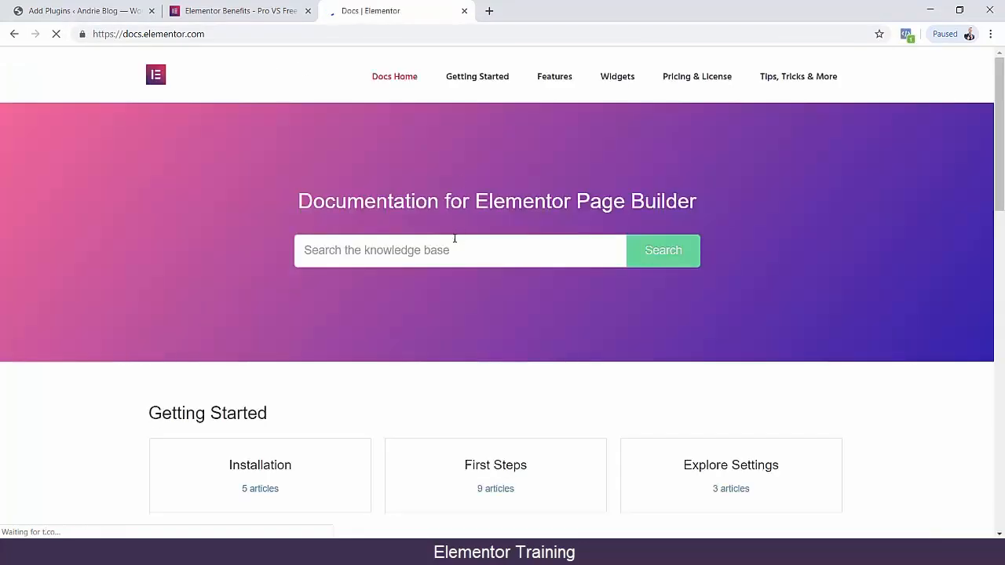
Search the documentation for "pro vs free" and open the FAQ about running both Elementor Free and Elementor Pro plugins.
left_click(454, 247)
type("pro")
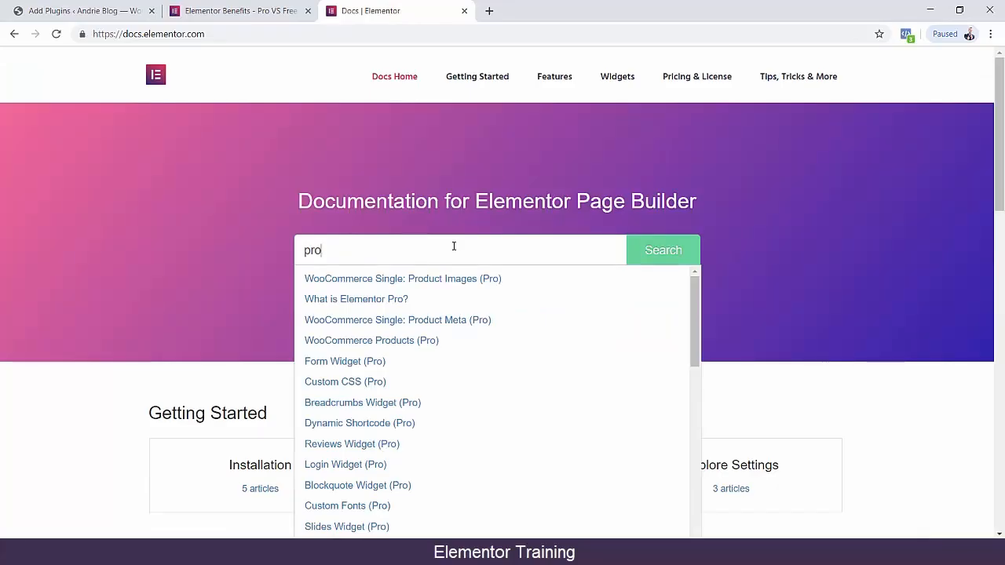
key("ctrl+a")
left_click(453, 246)
type("vs free")
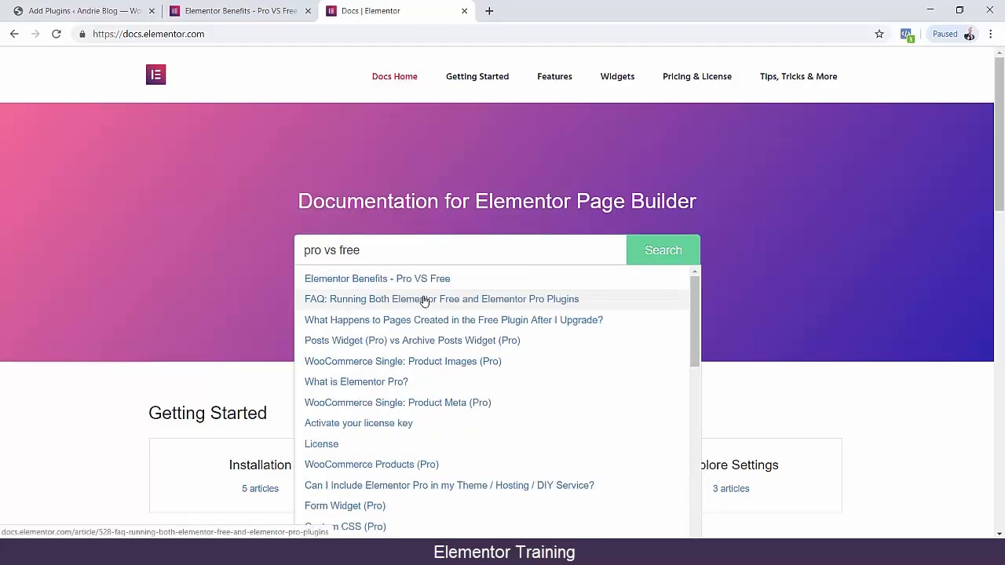
left_click(411, 281)
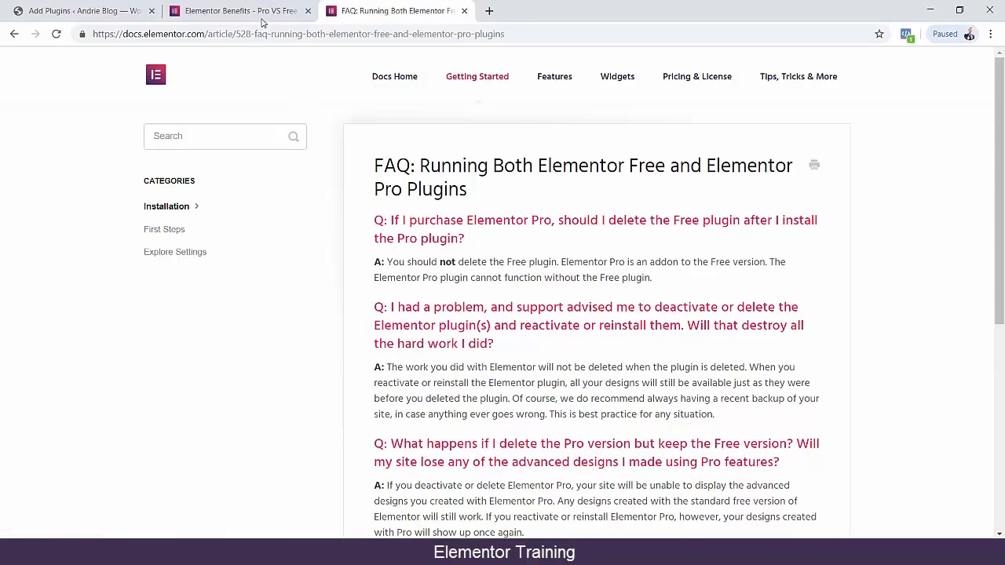
Close the FAQ tab and, in the Pro VS Free article, compare the Elementor and Elementor Pro features from Template Library to Redo / Undo.
left_click(256, 11)
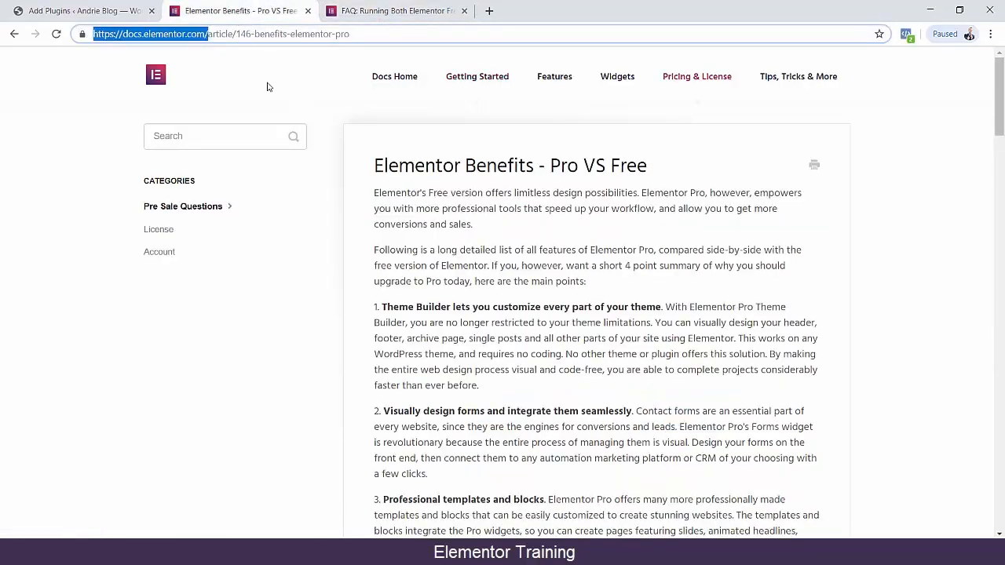
left_click(464, 10)
scroll(455, 179, "down", 5)
scroll(455, 179, "down", 2)
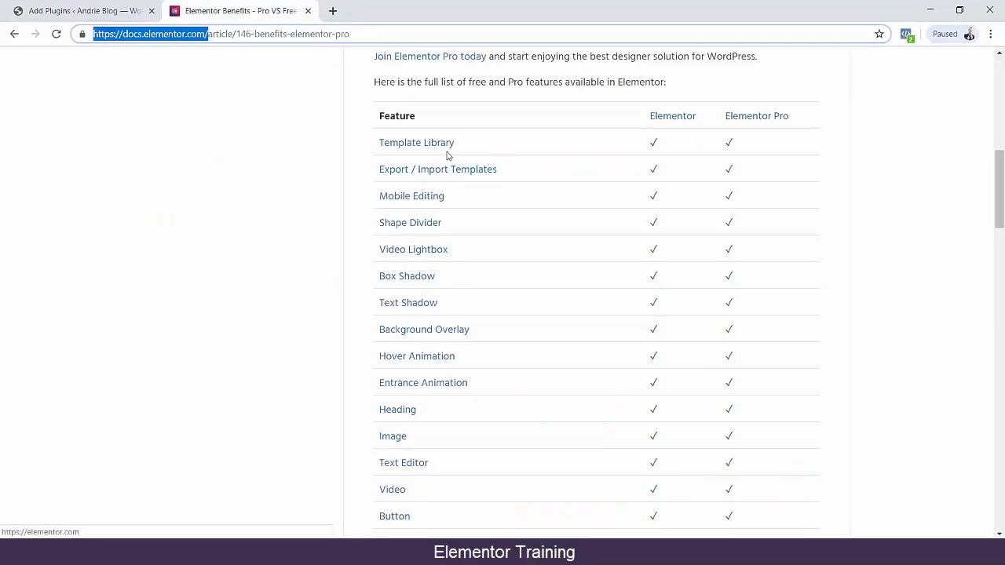
scroll(397, 218, "down", 2)
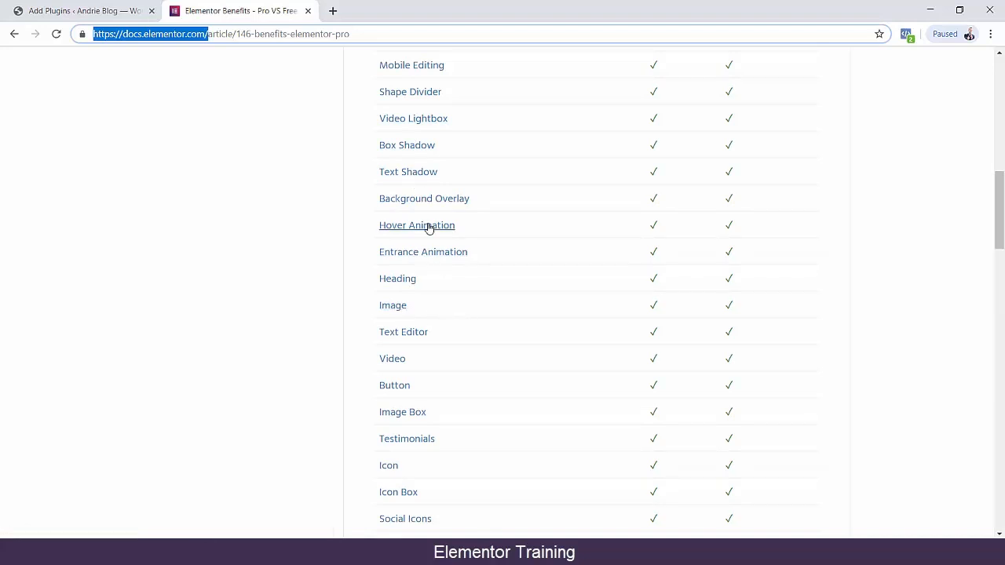
scroll(350, 258, "up", 2)
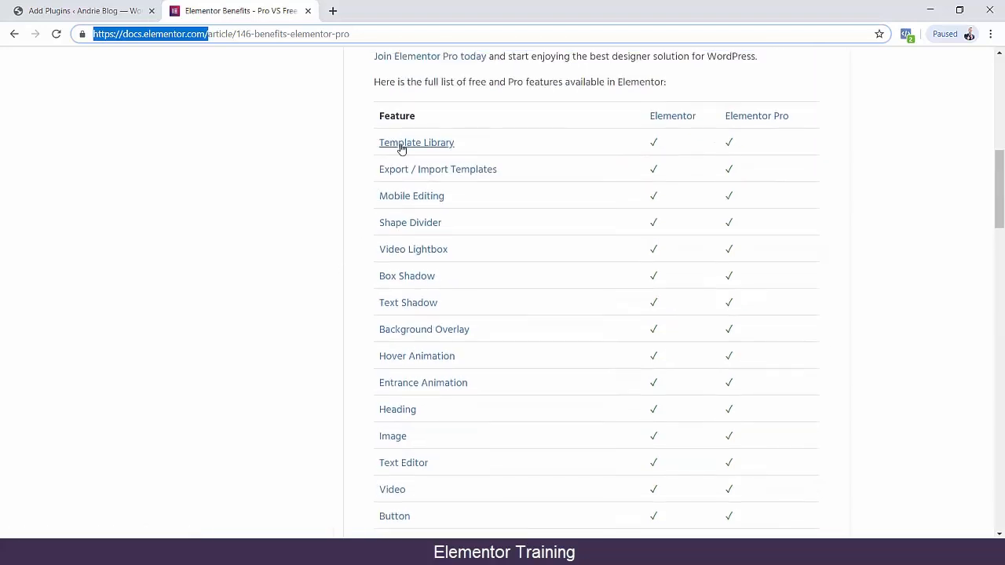
scroll(388, 239, "down", 4)
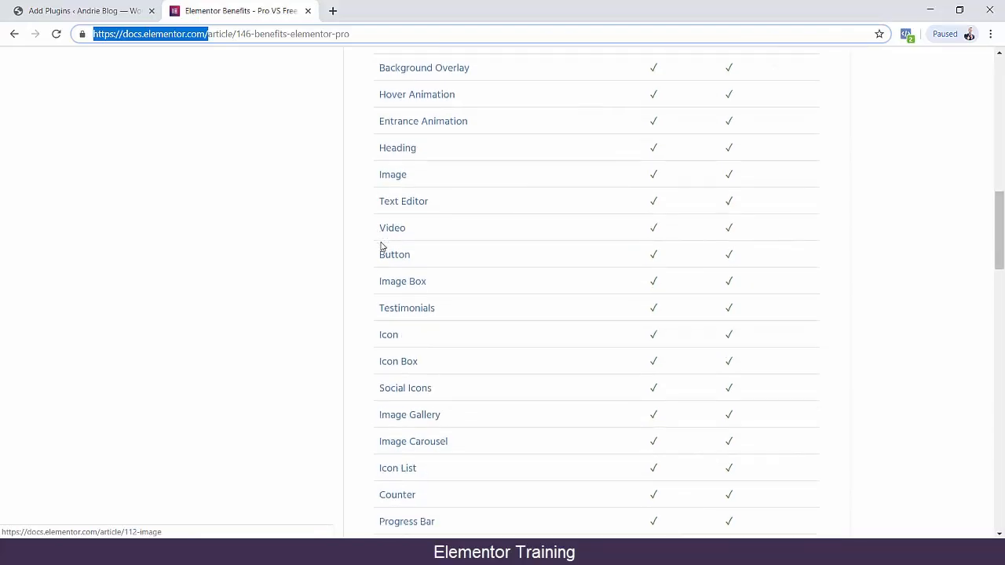
scroll(398, 335, "down", 2)
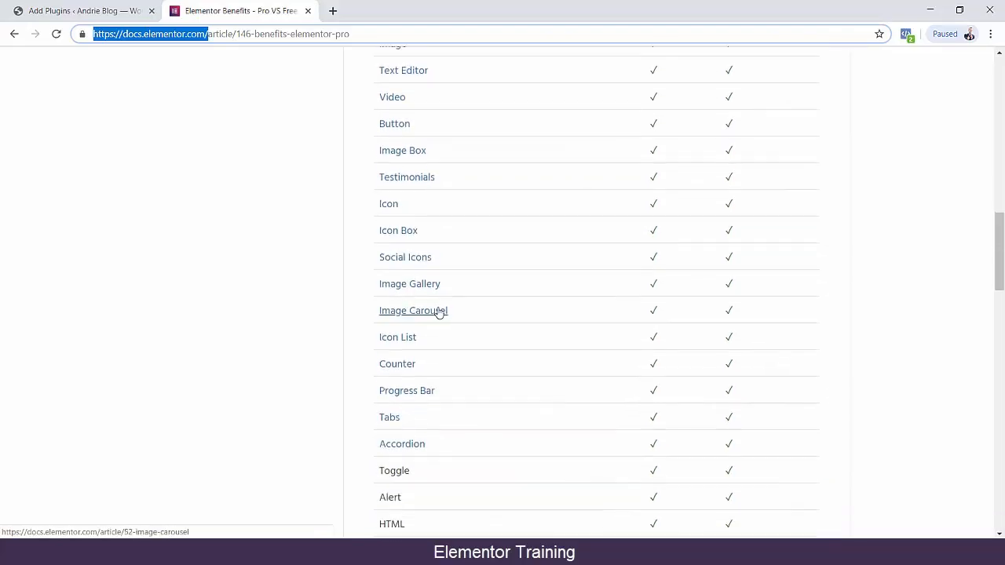
scroll(403, 353, "down", 3)
scroll(422, 280, "down", 2)
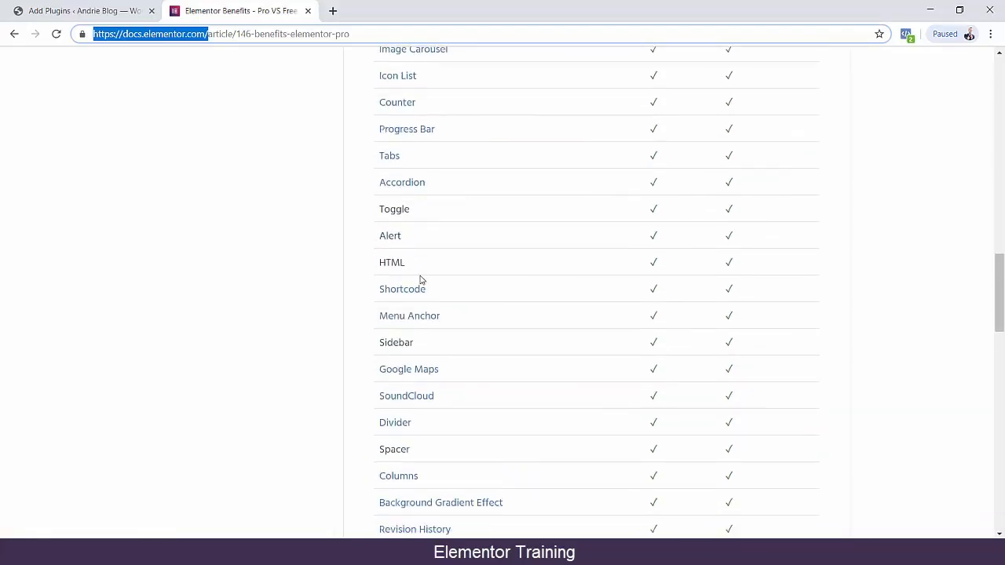
scroll(429, 280, "down", 5)
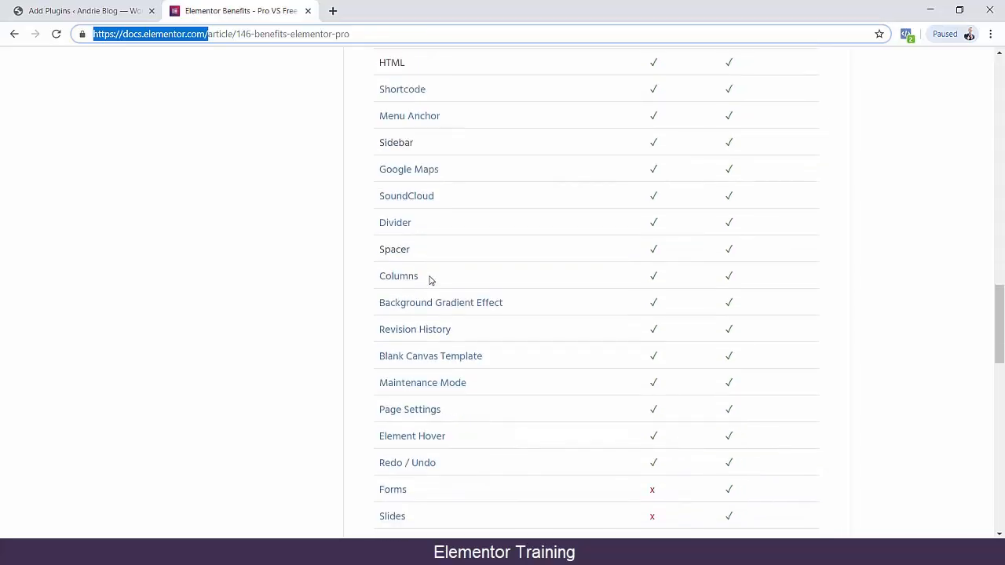
Examine the feature comparison from Forms down to Popup Builder, and recheck the rows above it.
scroll(438, 304, "down", 1)
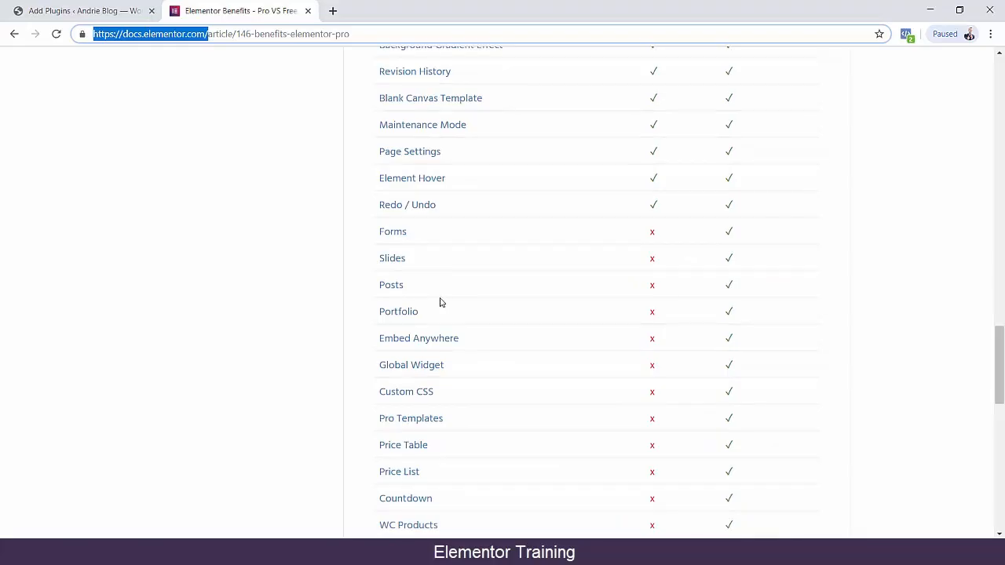
scroll(442, 303, "down", 2)
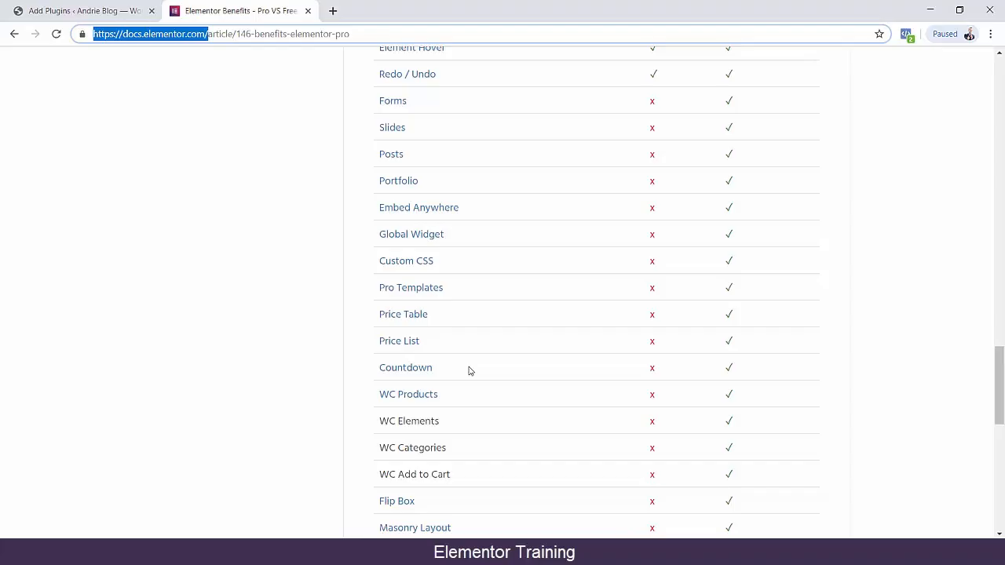
scroll(460, 375, "down", 4)
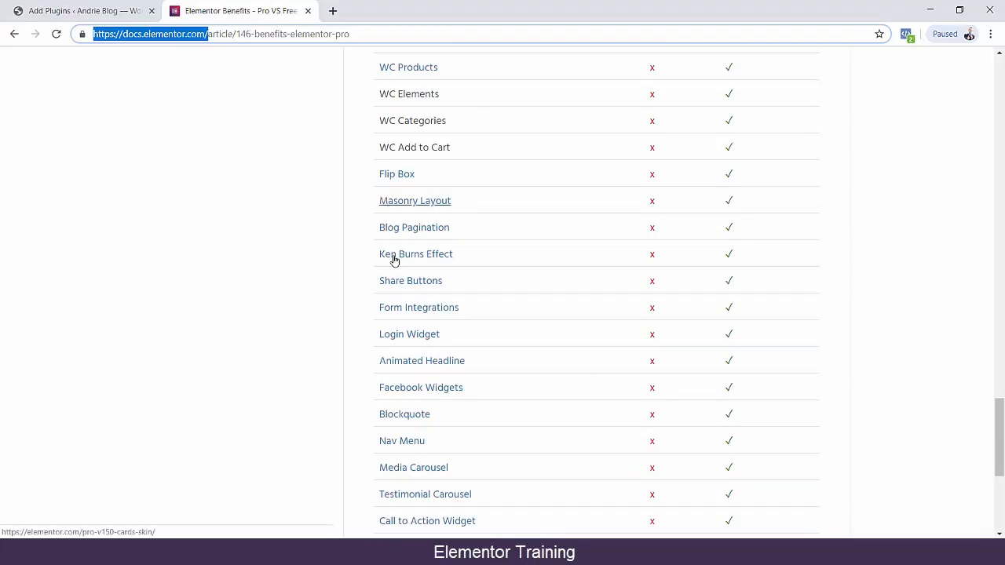
scroll(440, 444, "down", 2)
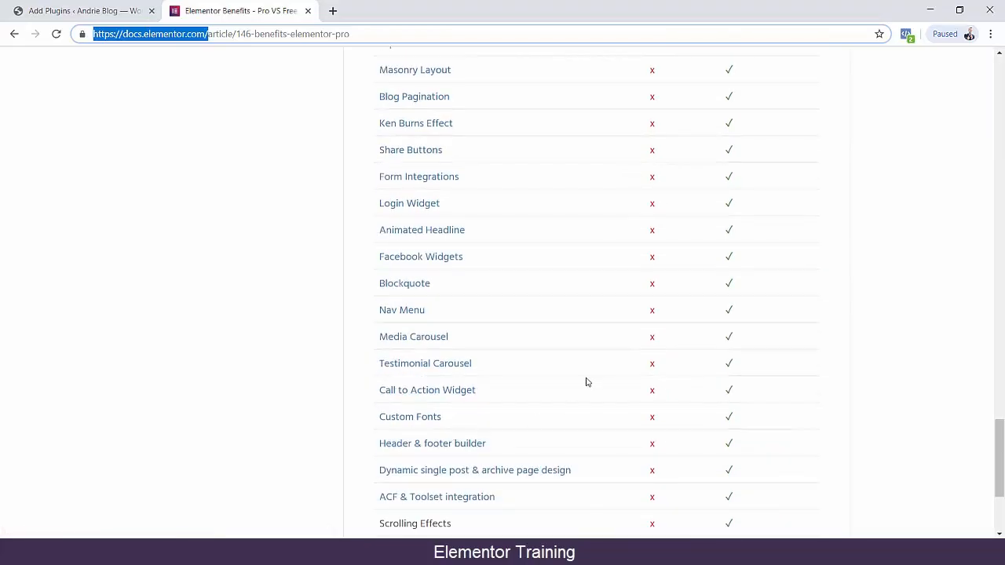
scroll(540, 362, "down", 1)
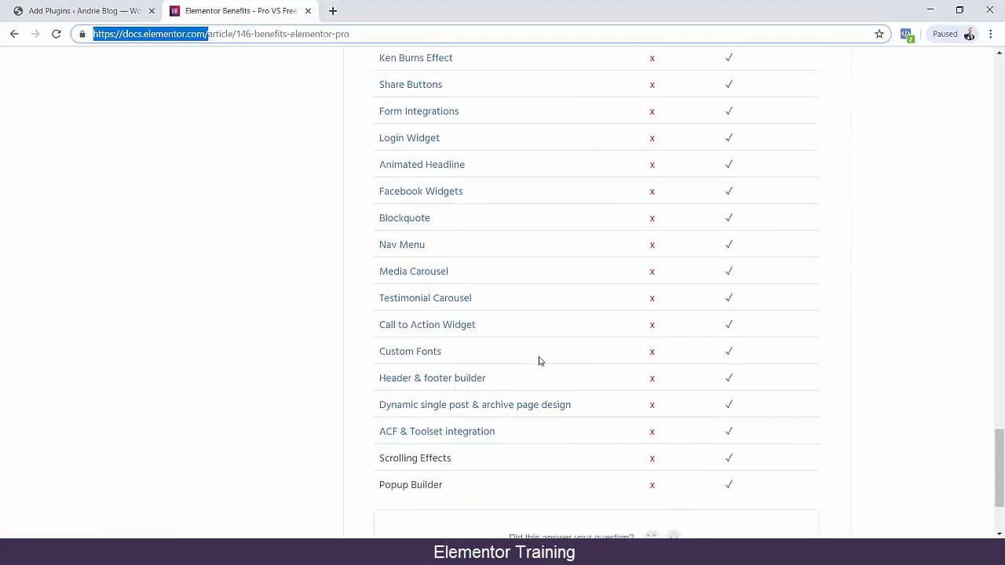
scroll(416, 360, "up", 9)
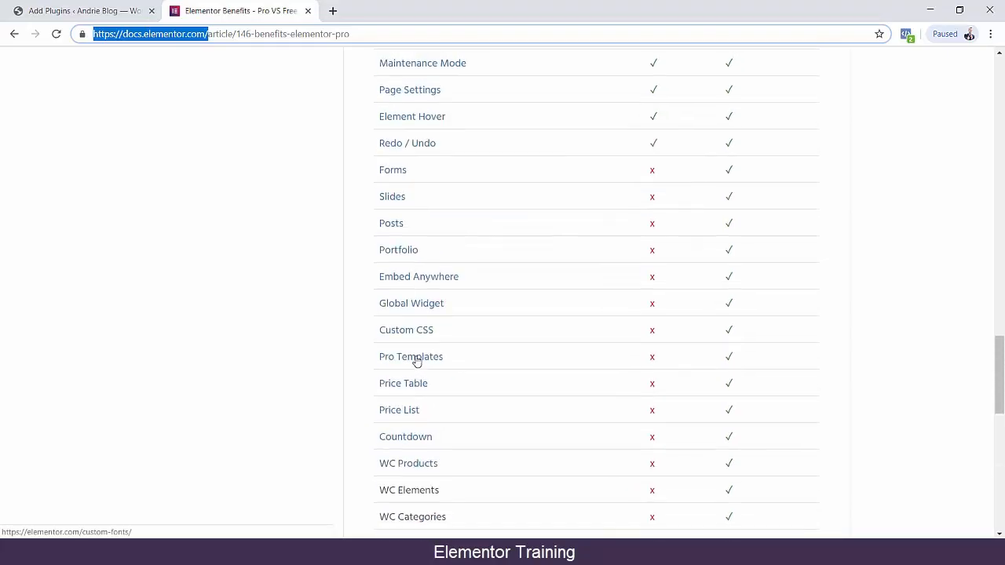
scroll(416, 360, "up", 5)
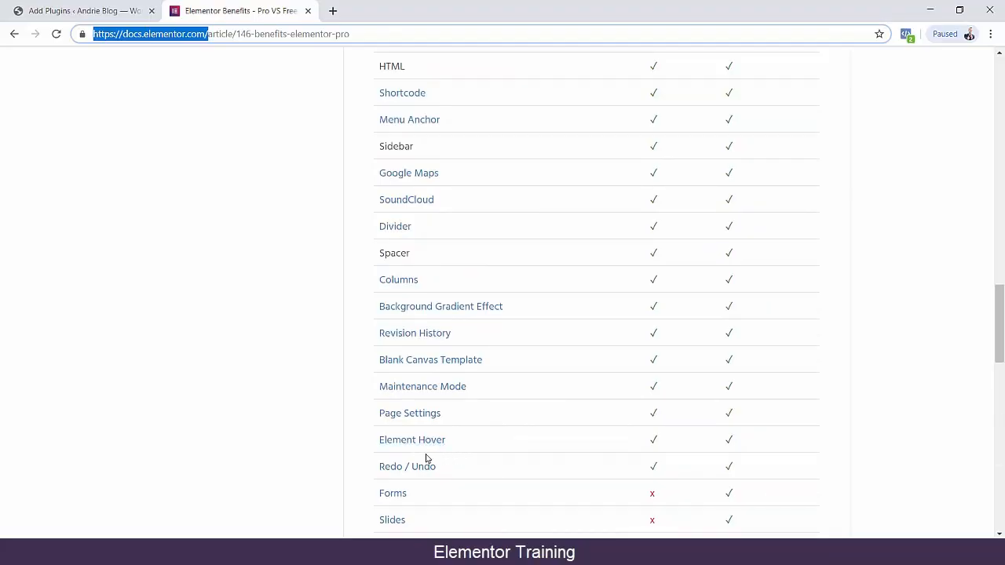
scroll(271, 377, "up", 4)
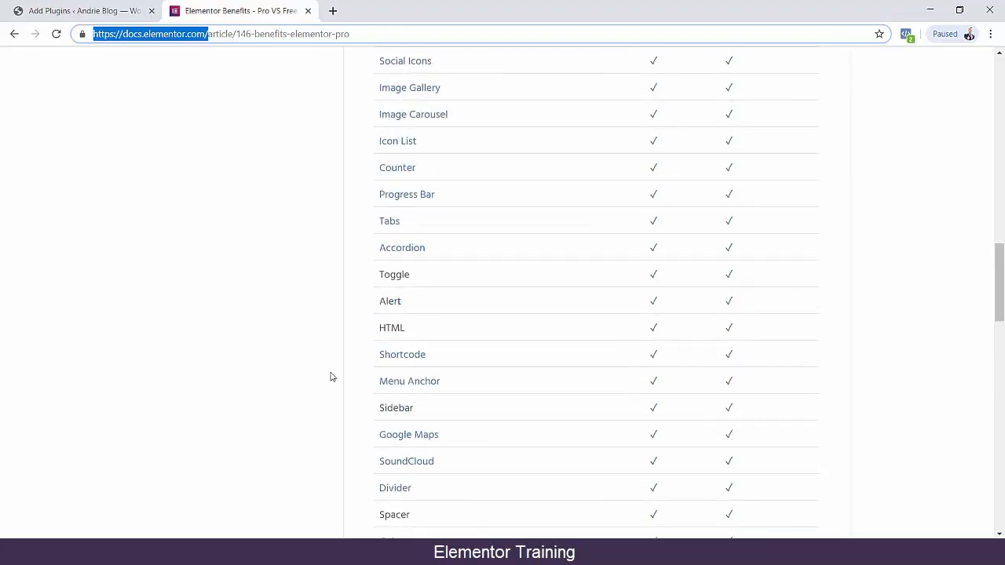
Review the feature comparison again from Template Library to Popup Builder, and return to the beginning of the Pro VS Free article.
scroll(328, 380, "up", 3)
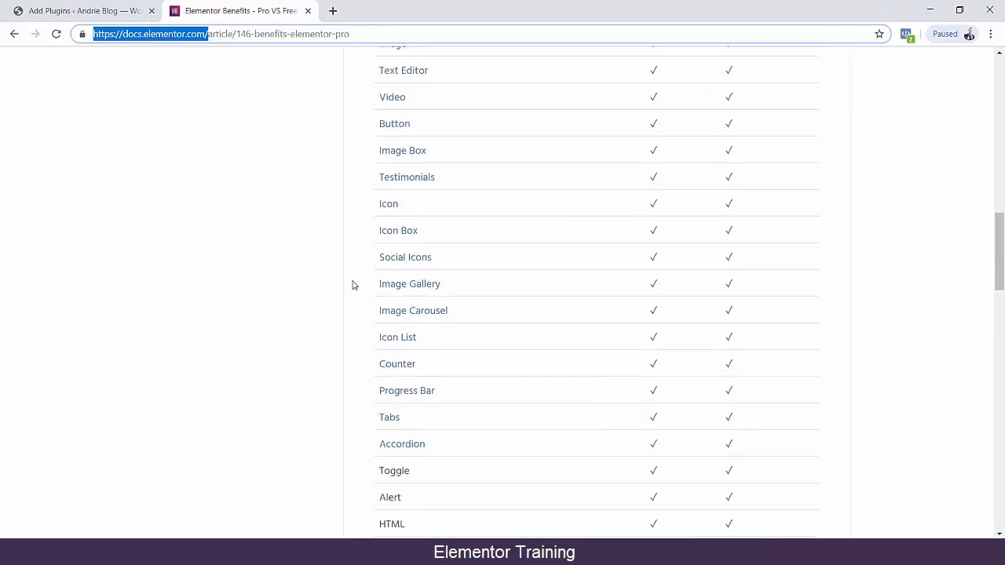
scroll(325, 310, "up", 3)
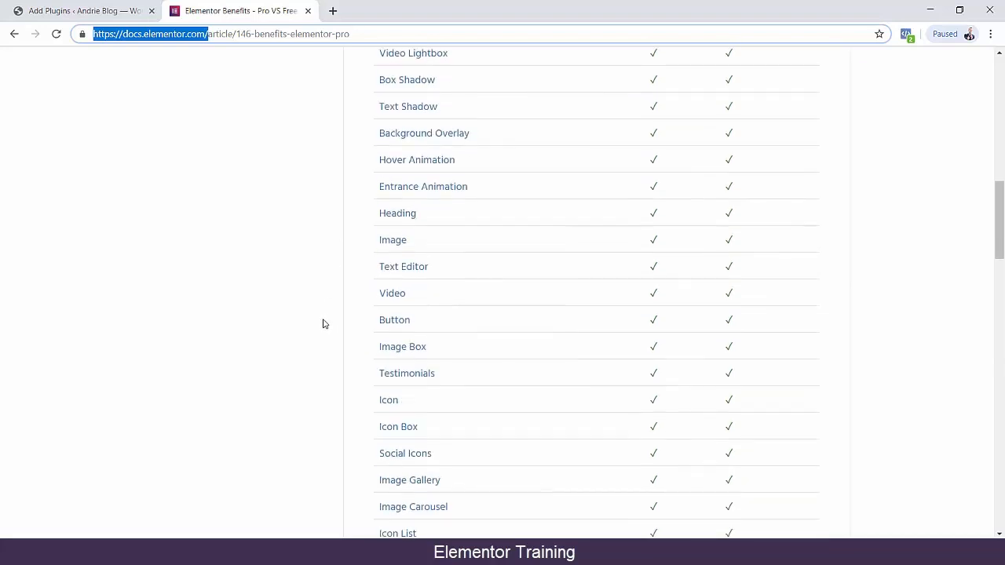
scroll(323, 325, "up", 2)
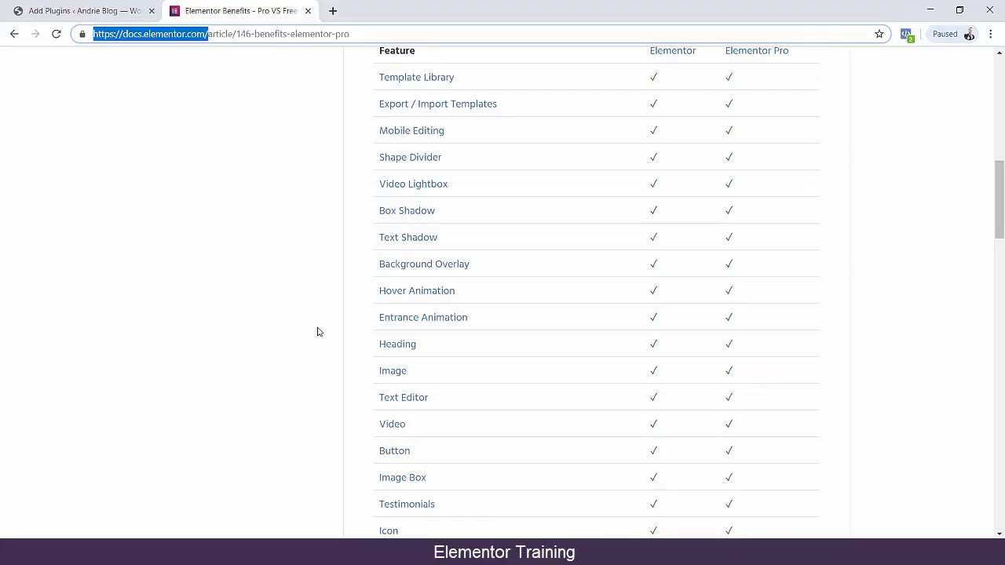
scroll(310, 334, "down", 5)
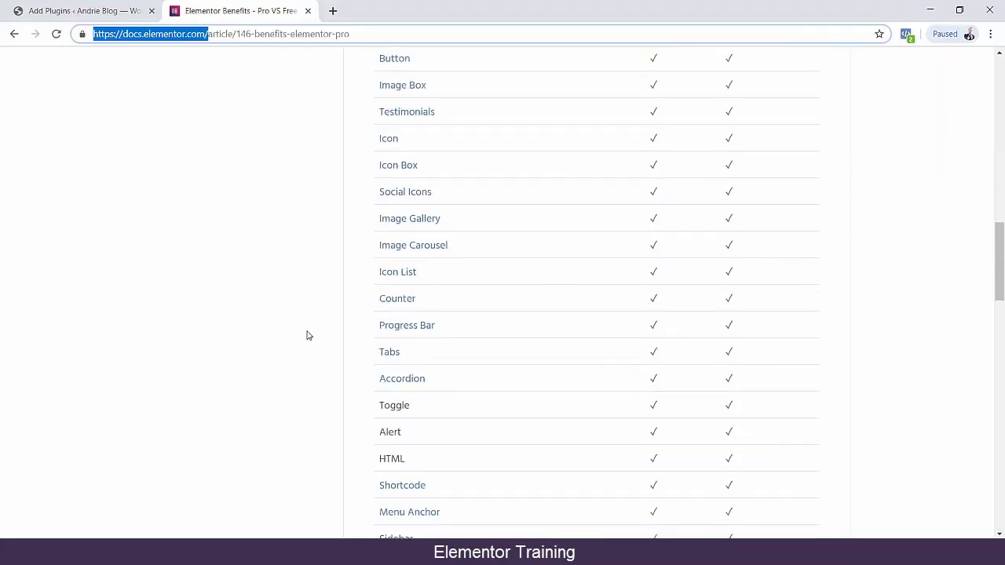
scroll(308, 335, "down", 14)
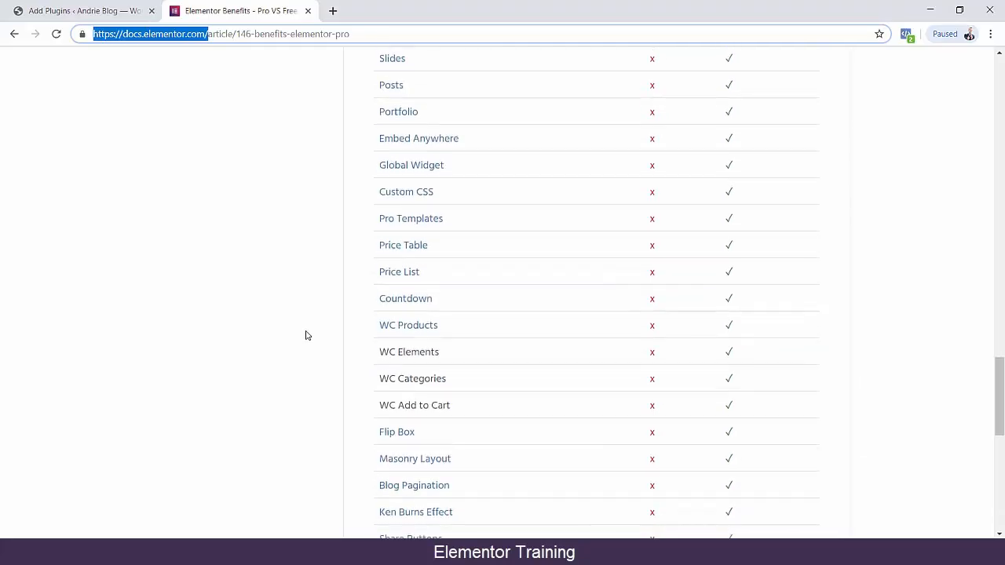
scroll(307, 335, "down", 3)
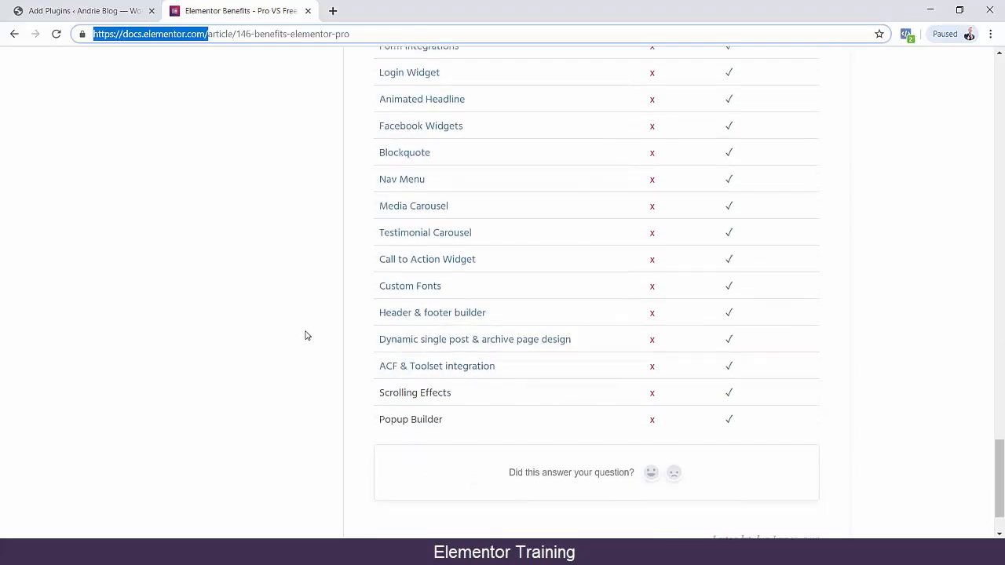
scroll(307, 335, "up", 2)
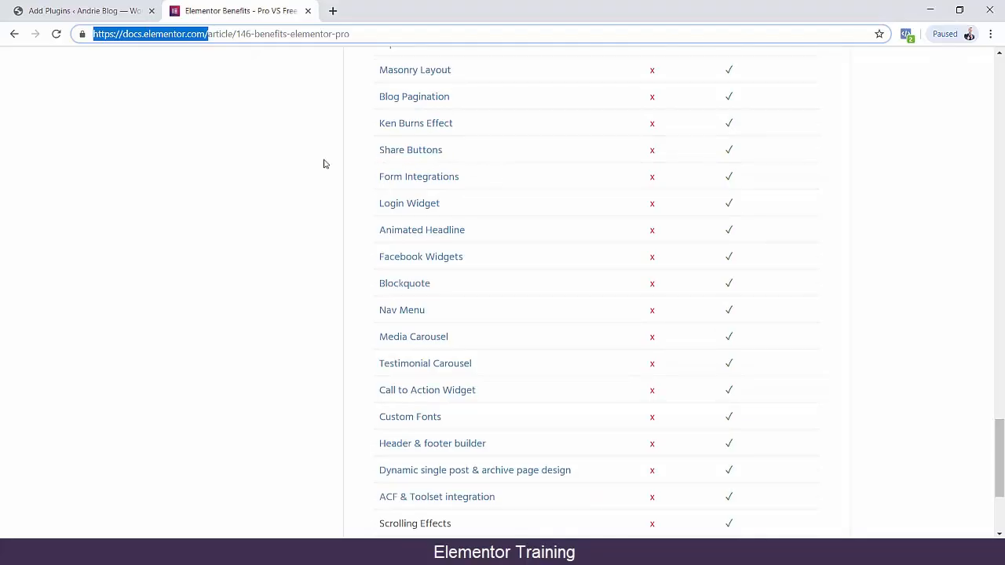
scroll(325, 163, "up", 20)
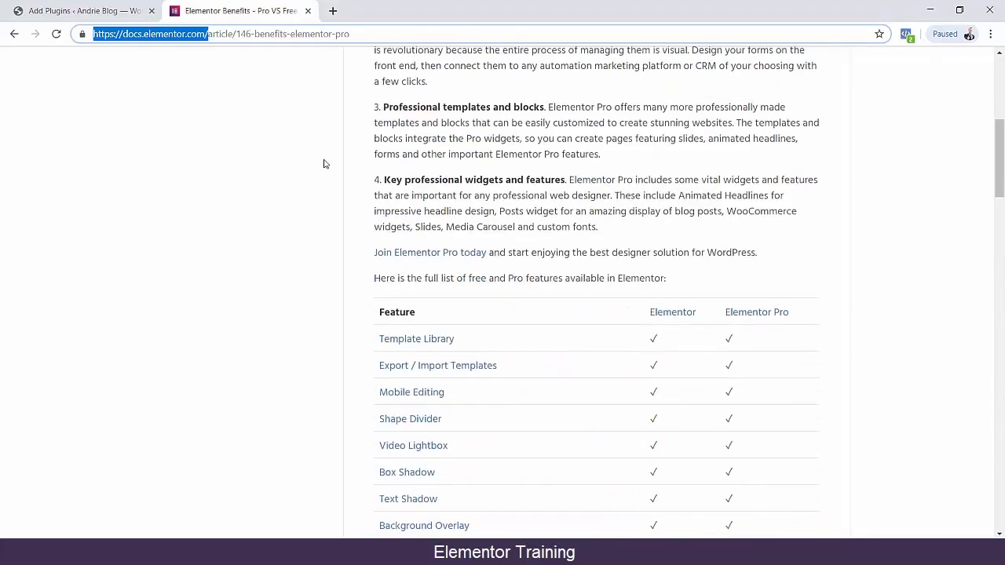
scroll(326, 164, "up", 2)
scroll(324, 164, "up", 5)
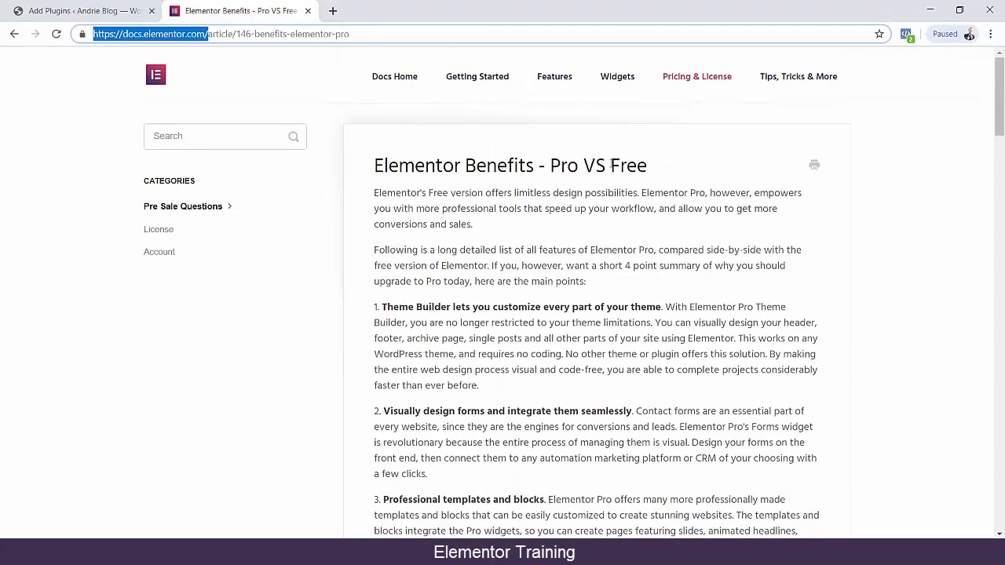
Highlight the word "Pro" in the article's title and clear the selection.
double_click(613, 165)
left_click_drag(552, 166, 579, 166)
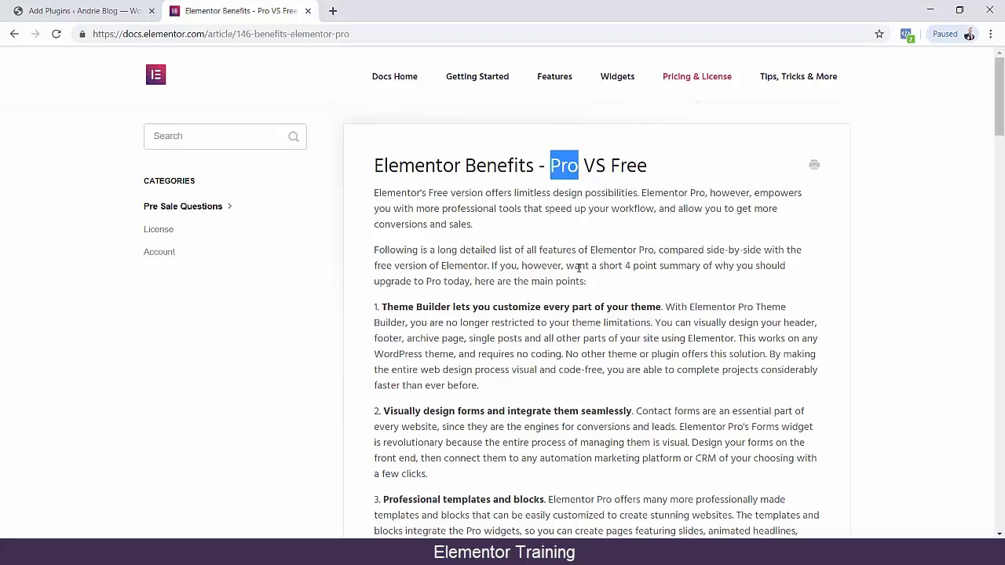
left_click(891, 270)
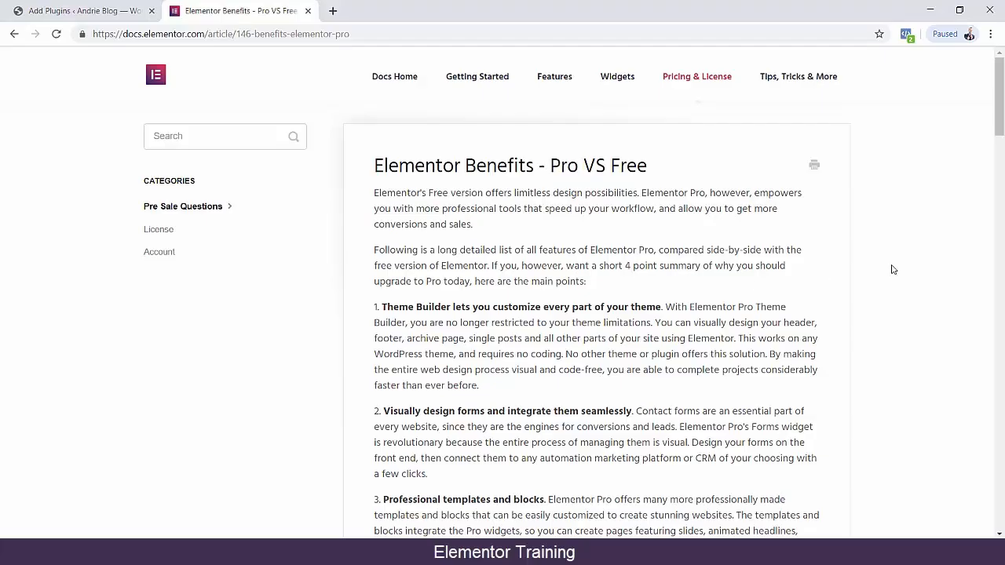
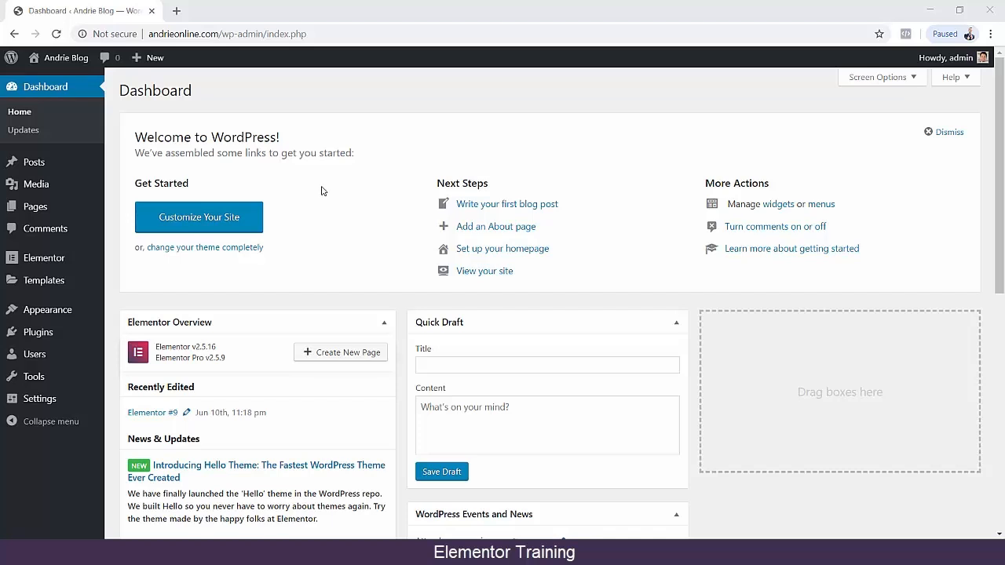
Look over the dashboard's Elementor Overview, open the Elementor settings and highlight the Elementor heading above the General options.
scroll(306, 192, "down", 2)
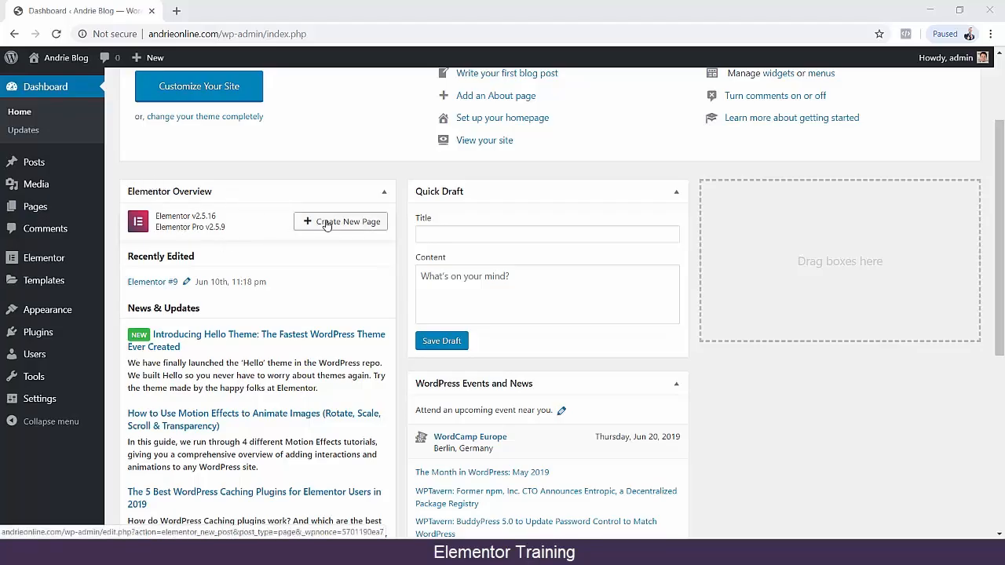
mouse_move(49, 262)
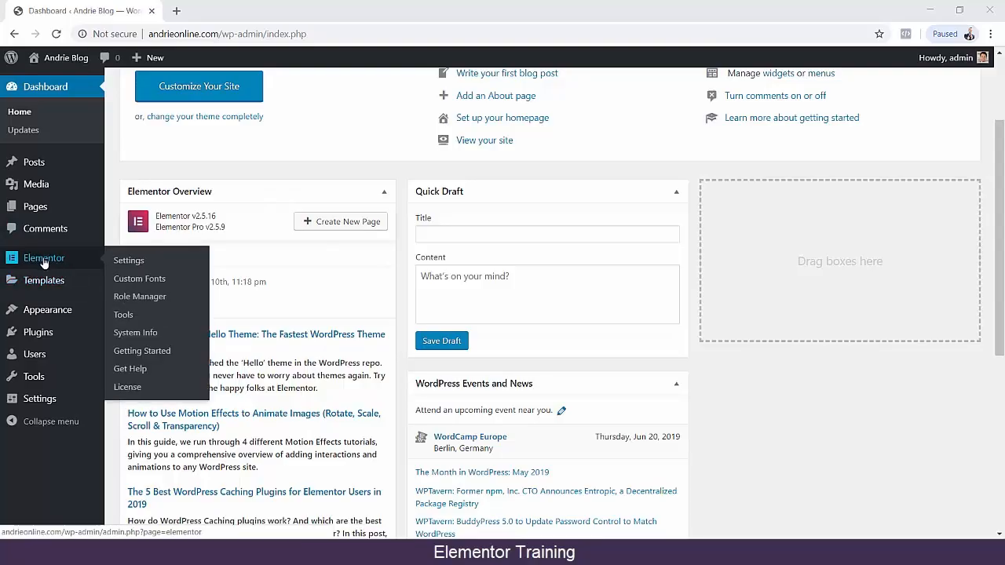
mouse_move(50, 333)
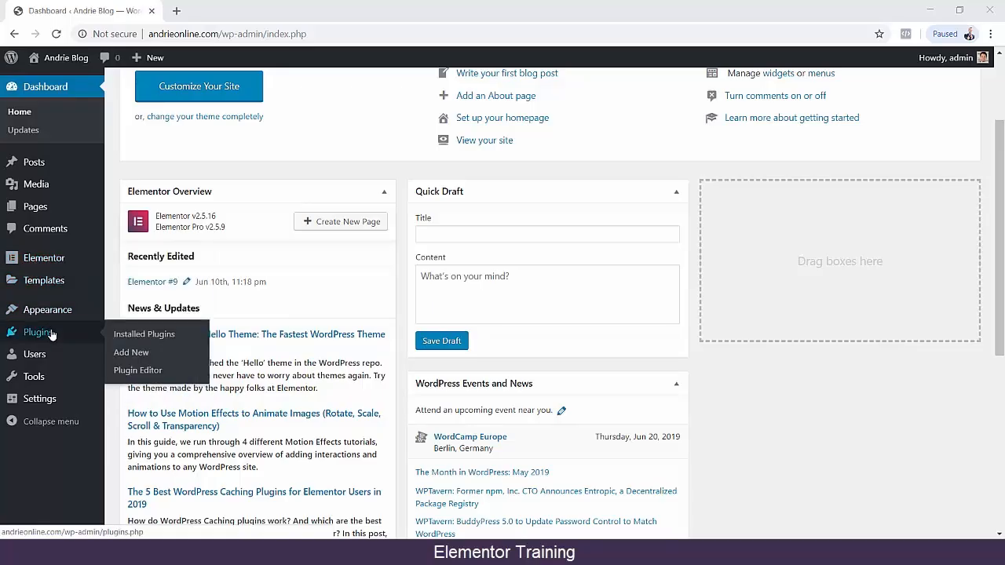
left_click(44, 262)
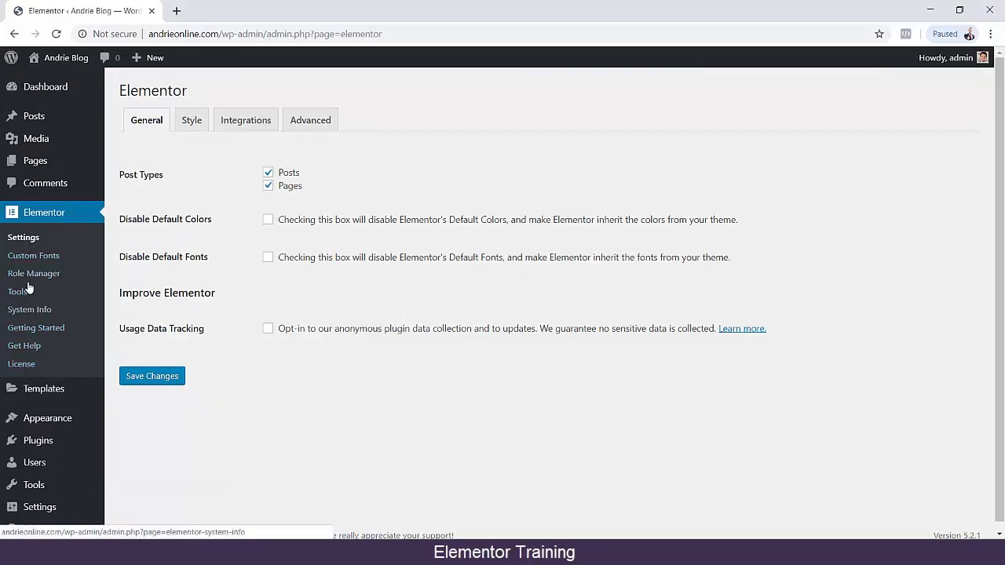
left_click_drag(120, 91, 219, 94)
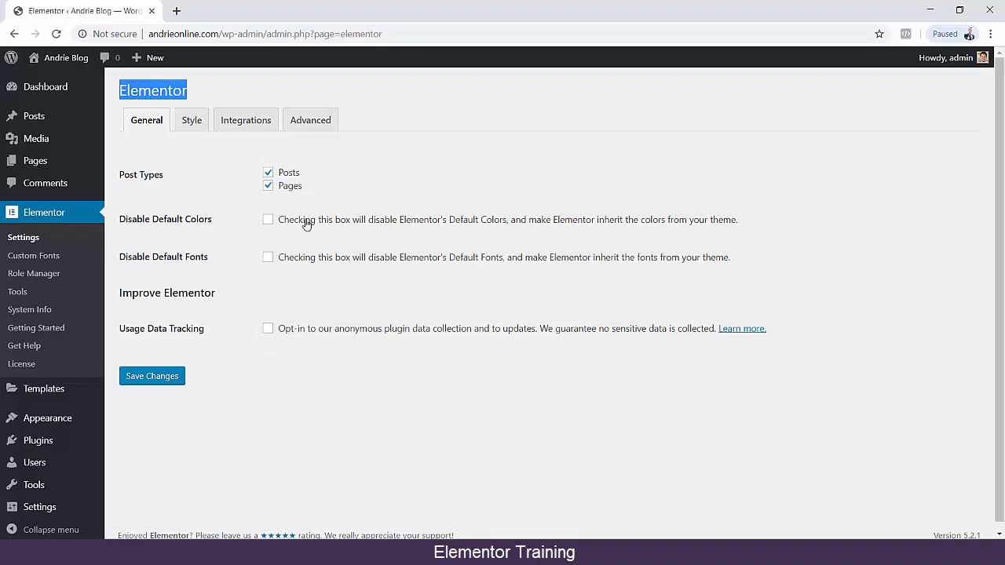
Review Elementor's Style settings, from Default Generic Fonts to the options below Mobile Breakpoint.
left_click(191, 122)
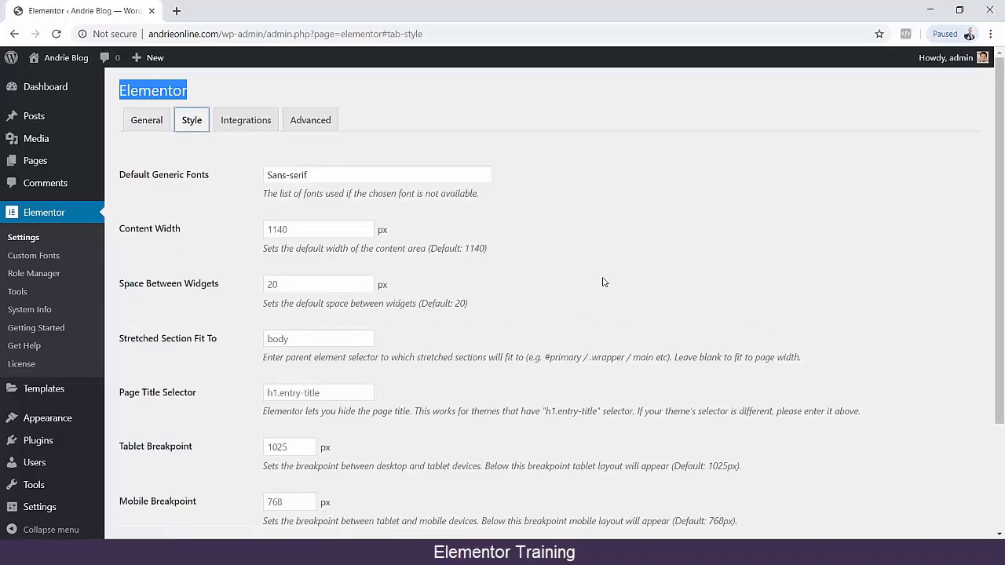
scroll(604, 282, "down", 3)
scroll(612, 285, "up", 3)
Examine Elementor's Integrations settings from reCAPTCHA down past ConvertKit, and view the Advanced settings.
left_click(240, 123)
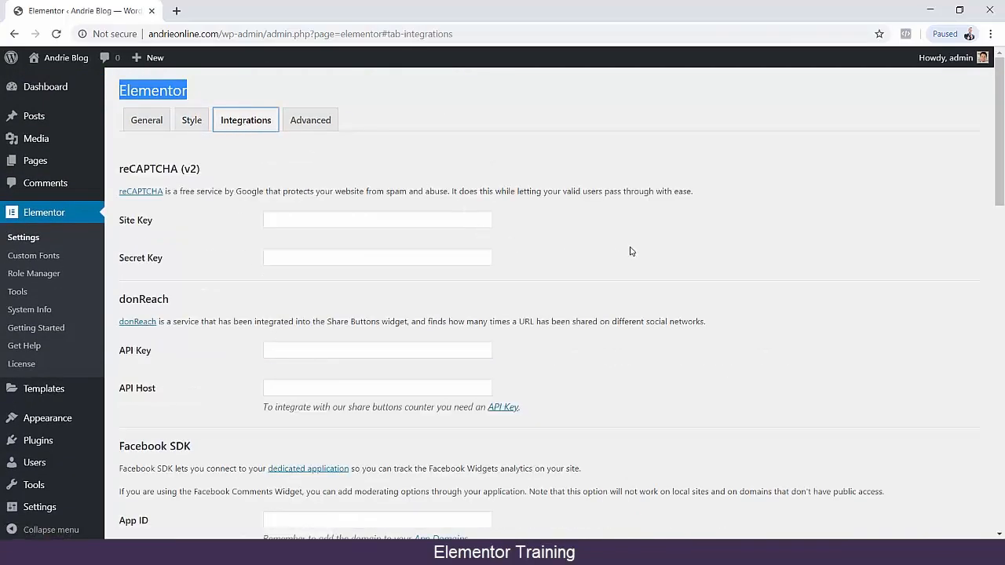
scroll(629, 252, "down", 5)
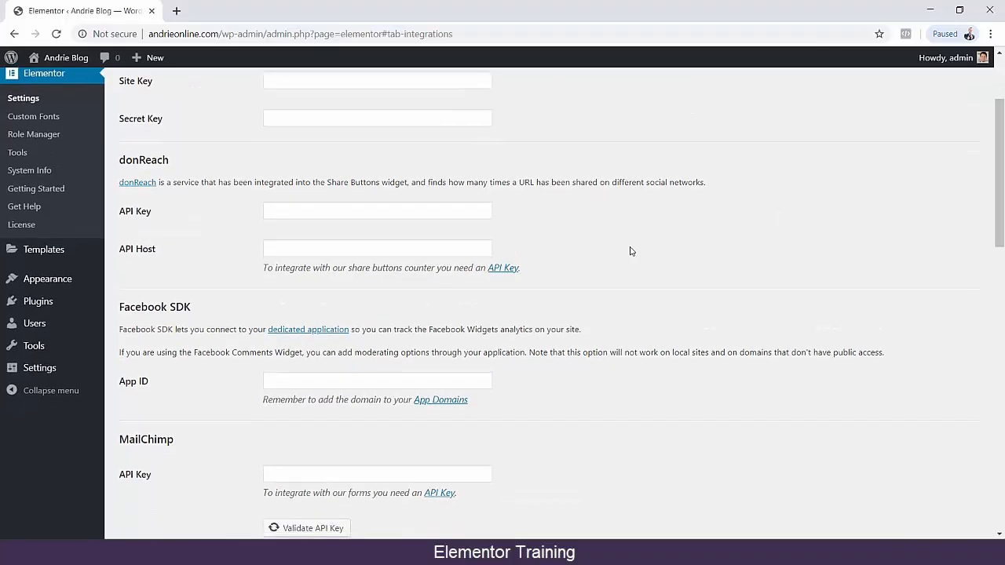
scroll(629, 251, "down", 6)
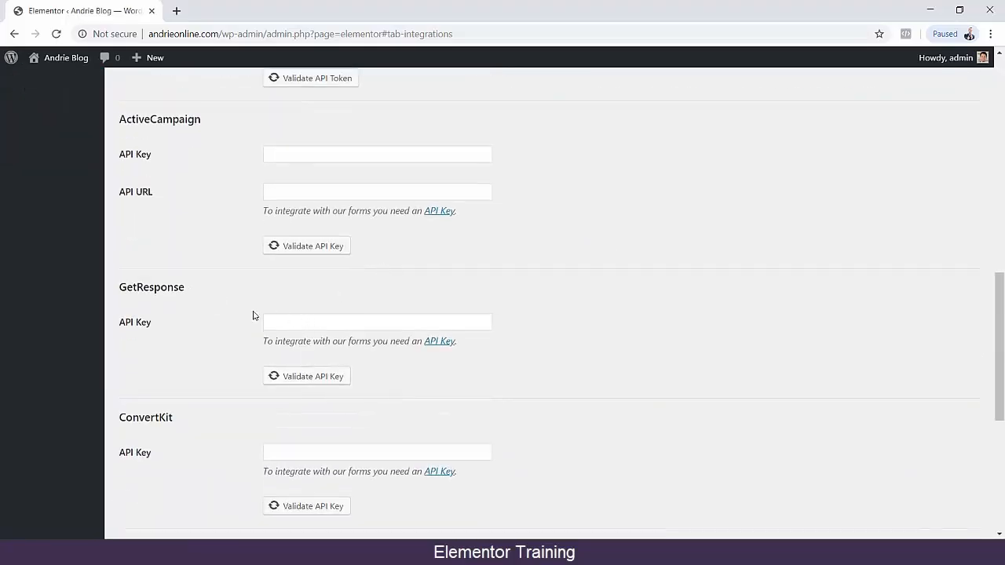
scroll(223, 307, "down", 3)
scroll(223, 306, "down", 2)
scroll(218, 292, "up", 10)
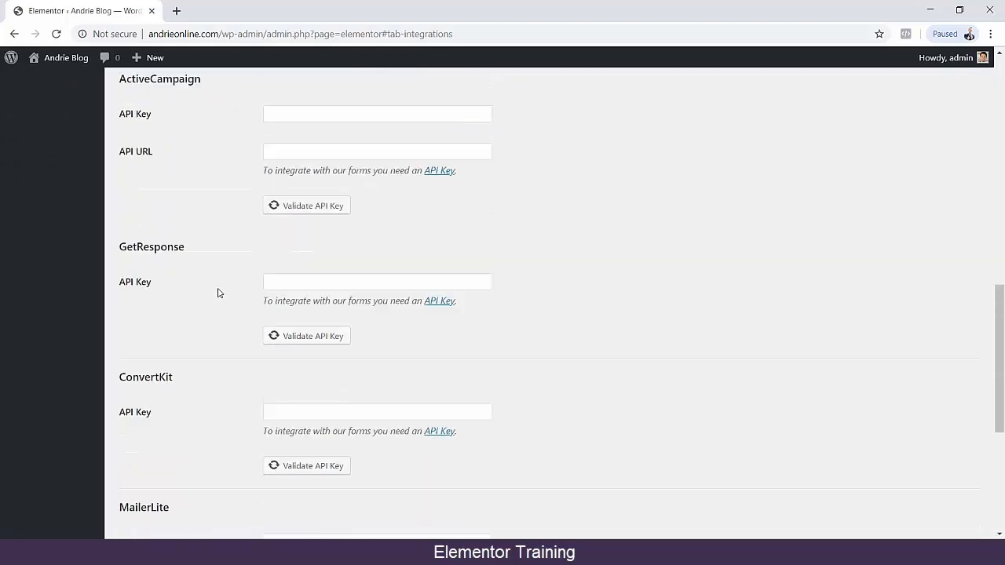
scroll(218, 292, "up", 5)
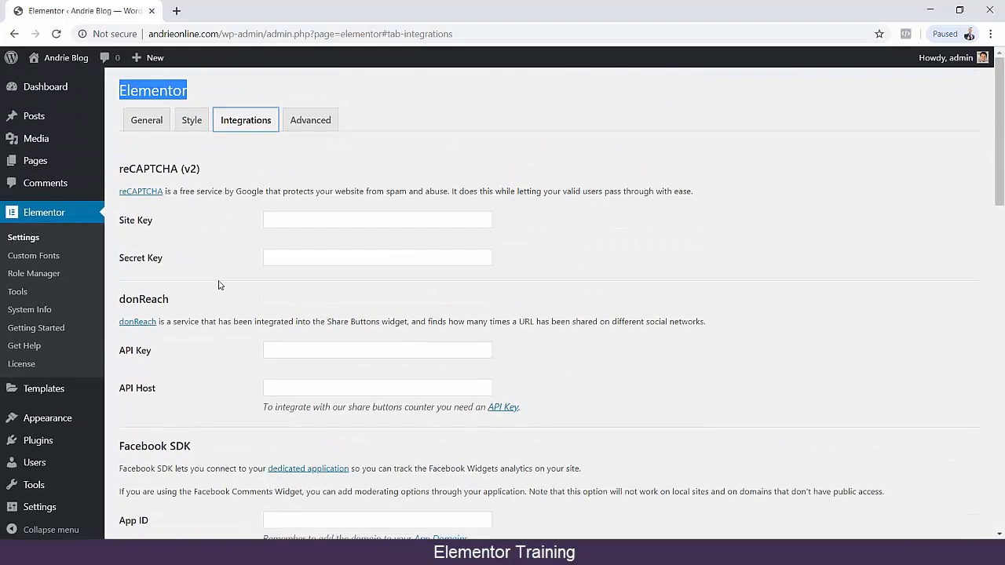
left_click(310, 119)
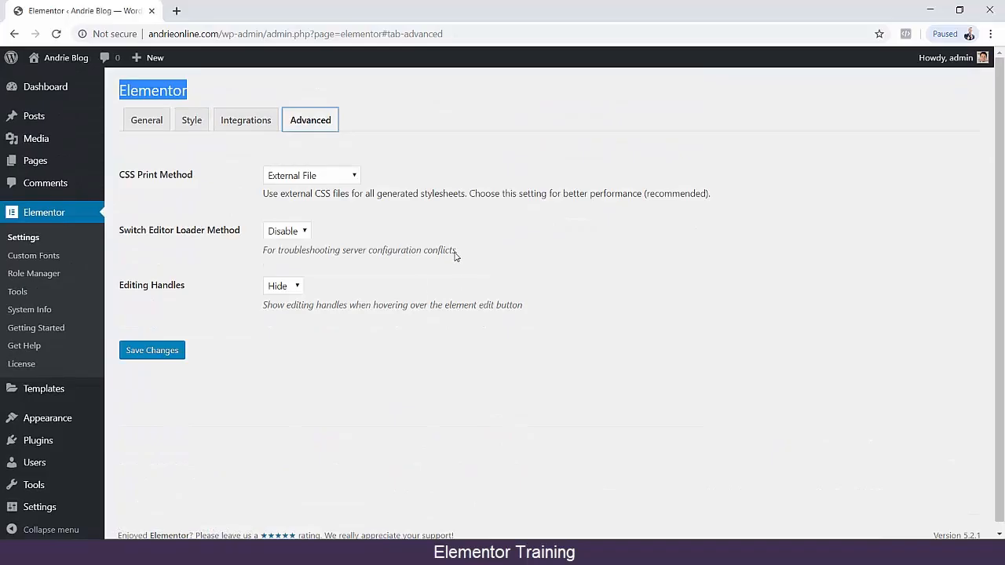
View Elementor's Custom Fonts page, and inspect the Editor and Subscriber access options in the Role Manager.
left_click(32, 257)
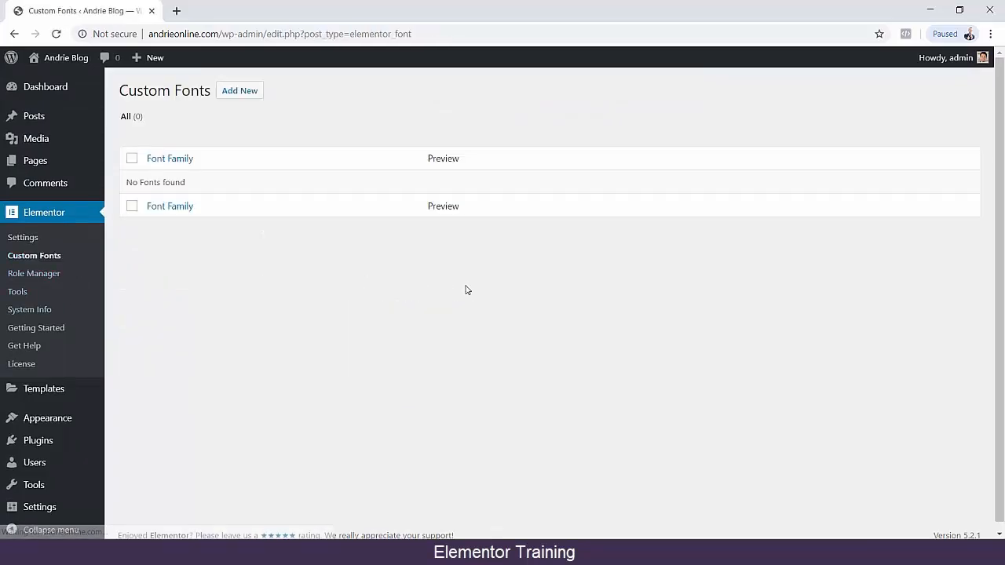
left_click(55, 275)
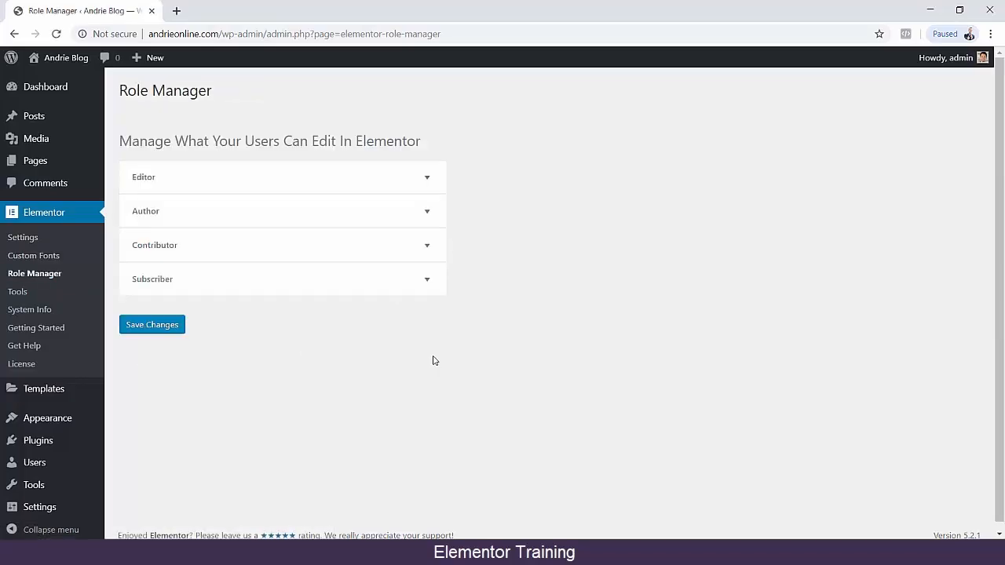
left_click(428, 180)
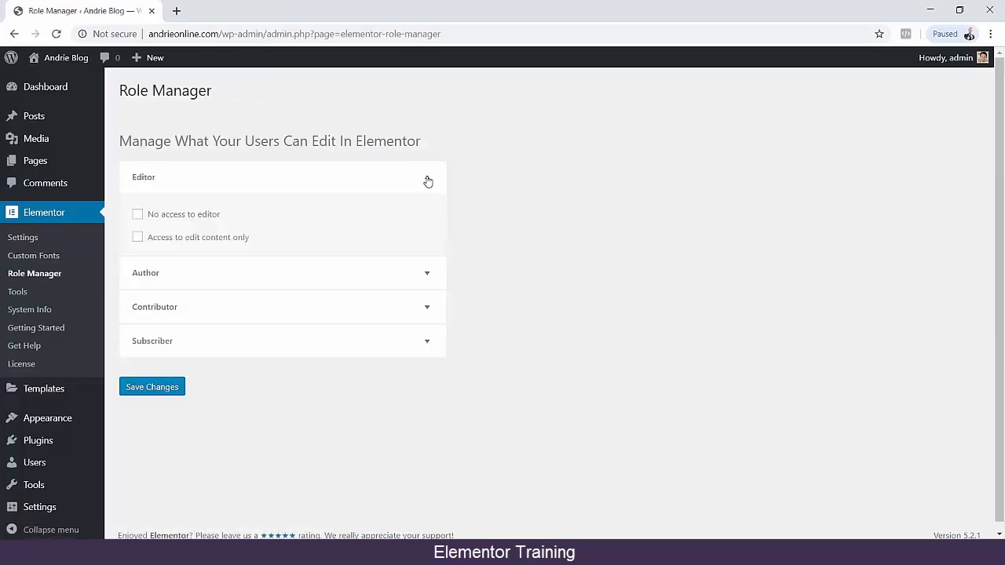
left_click(428, 181)
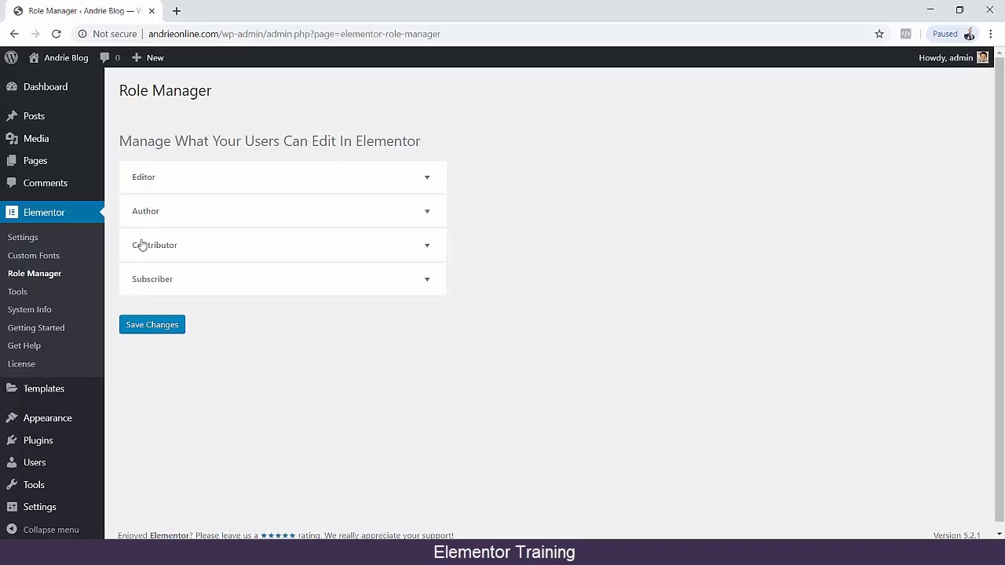
left_click(422, 286)
left_click(421, 284)
Highlight the word "Users" in the Role Manager's heading and clear the selection.
left_click_drag(245, 142, 280, 144)
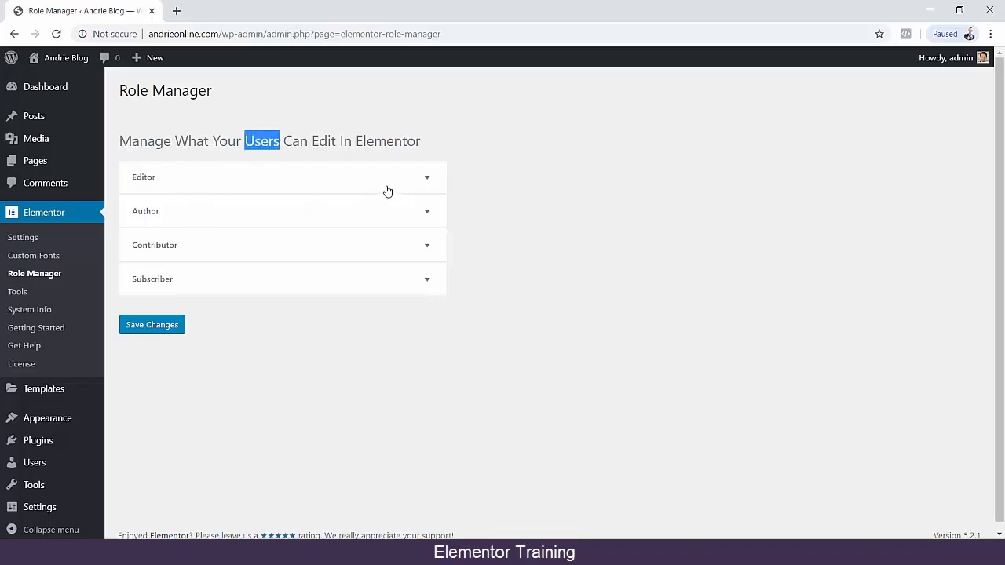
left_click(189, 186)
left_click(213, 191)
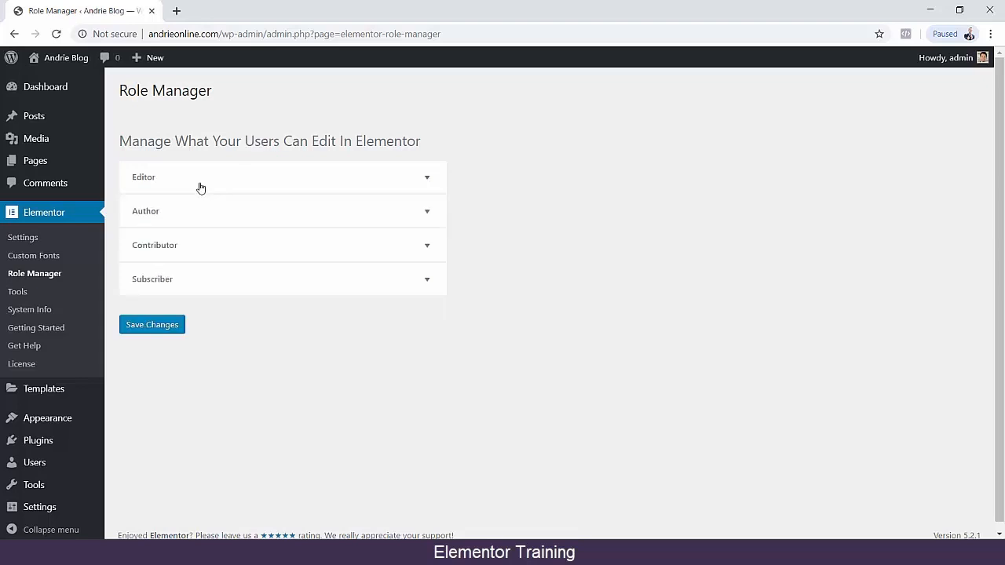
Review Elementor's Tools settings for Replace URL, Version Control and Maintenance Mode, and return to the General ones.
left_click(23, 292)
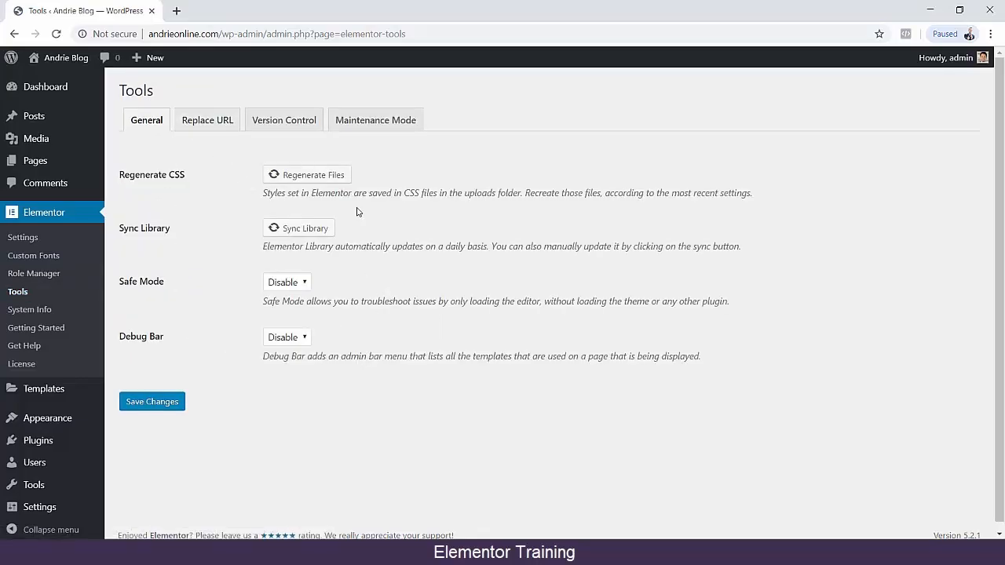
left_click(216, 132)
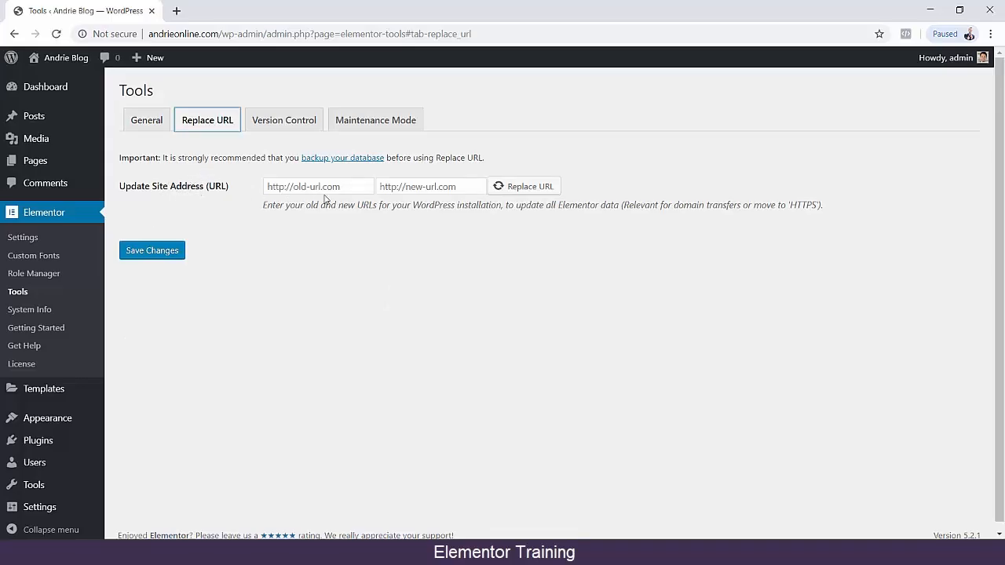
left_click(301, 123)
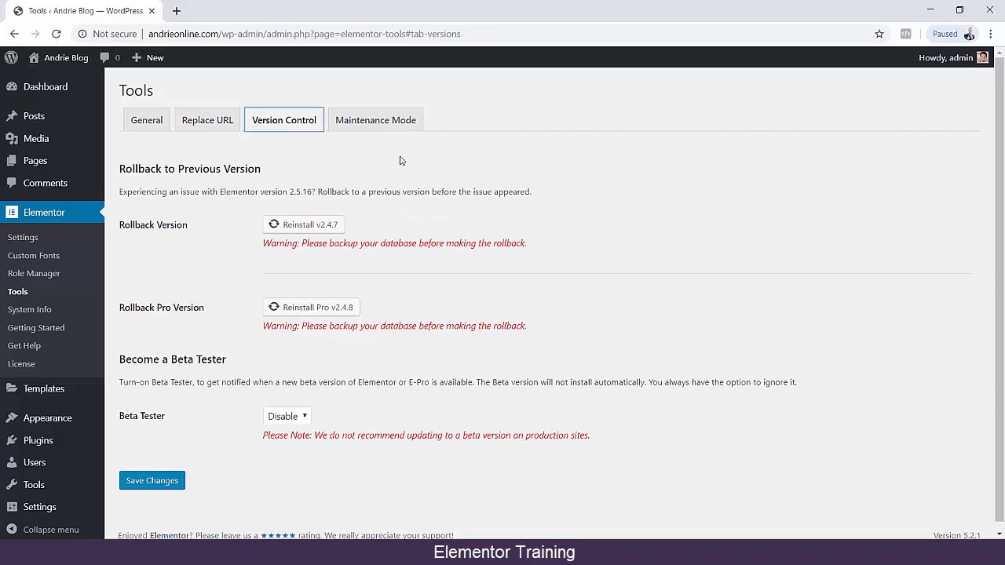
left_click(365, 122)
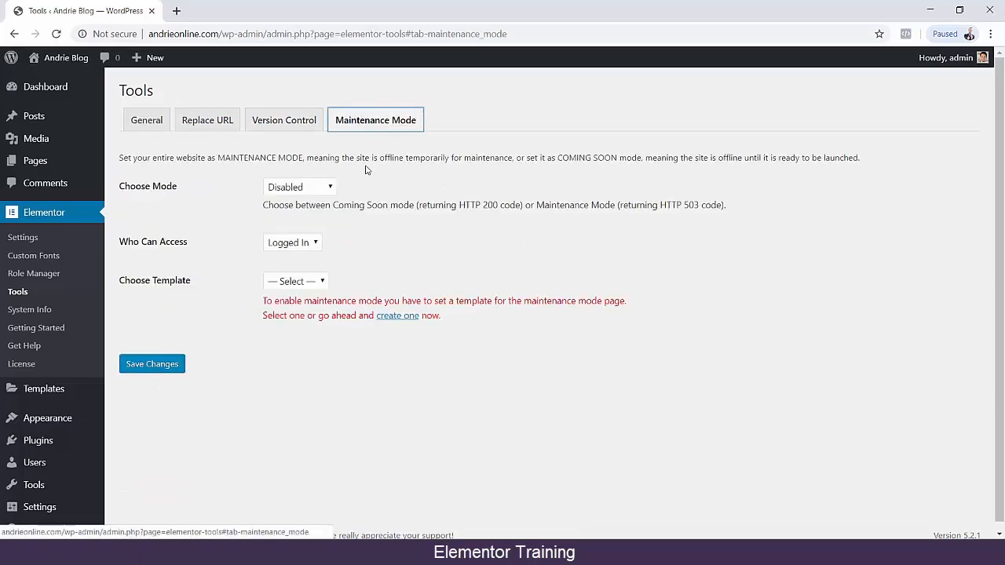
left_click(151, 123)
View Elementor's System Info, and open its Get Help site at the most popular articles.
left_click(41, 311)
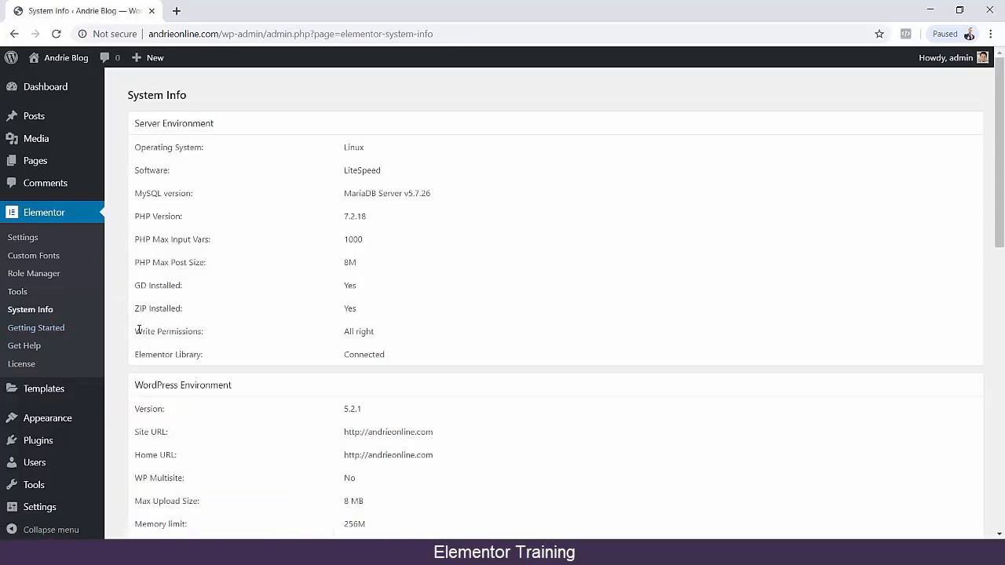
scroll(139, 329, "down", 3)
left_click(33, 339)
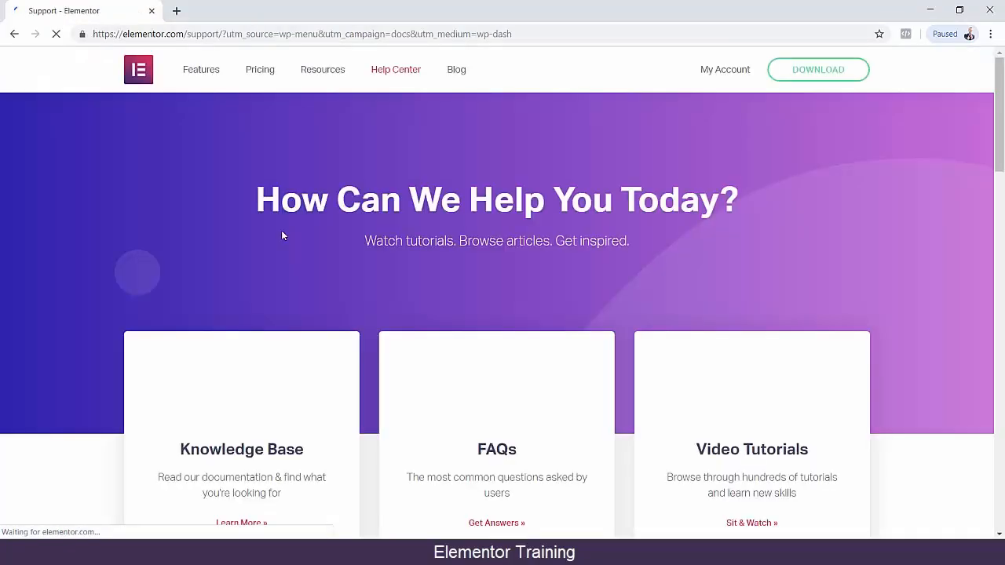
scroll(730, 263, "down", 7)
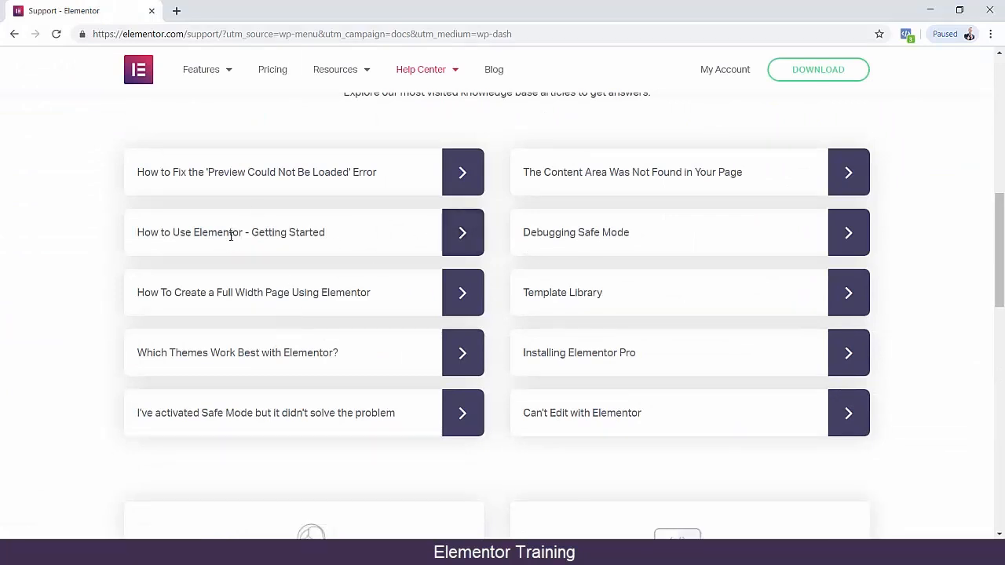
Look through the "How to Use Elementor - Getting Started" article and return to the support page.
left_click(463, 234)
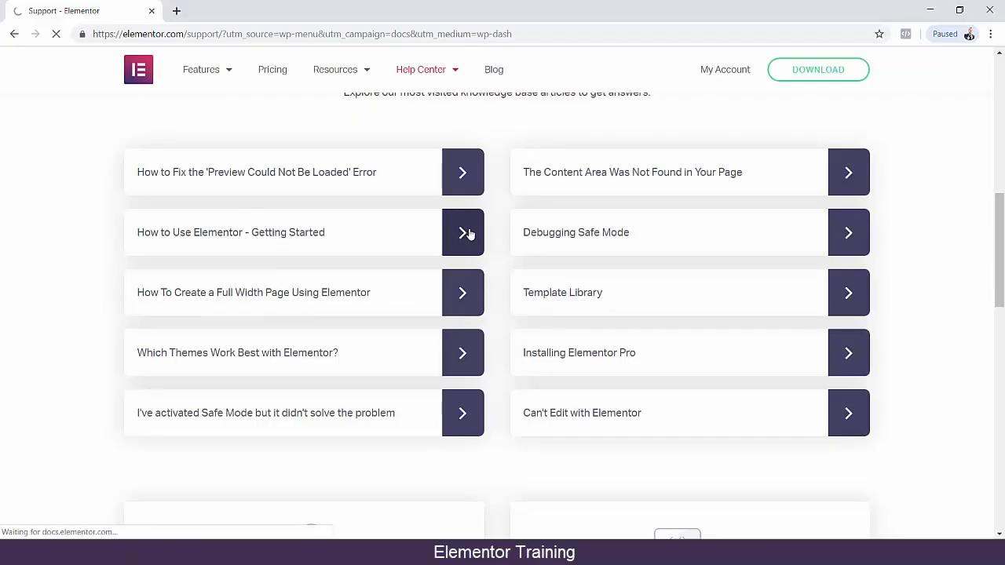
scroll(715, 322, "down", 6)
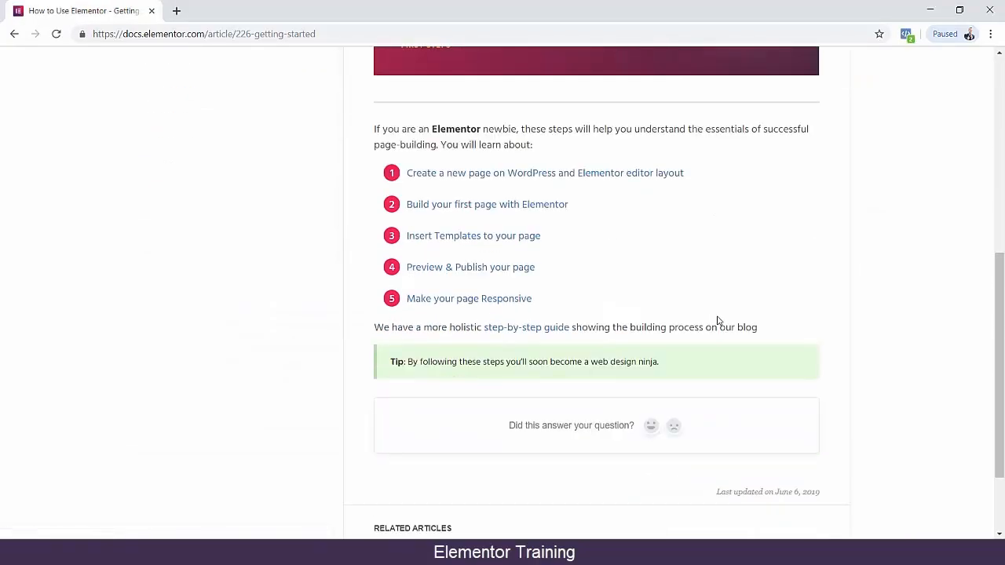
scroll(12, 155, "up", 3)
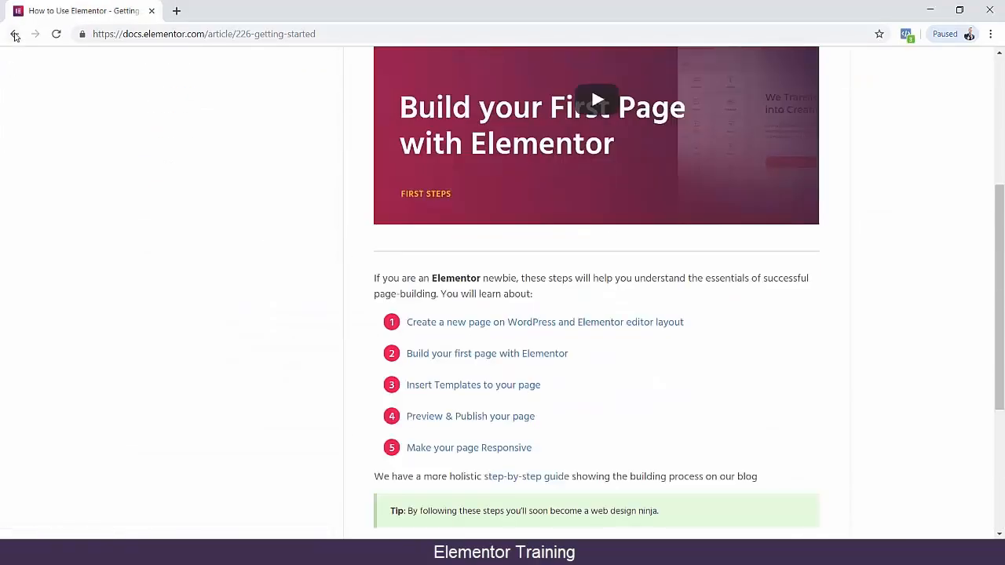
left_click(15, 37)
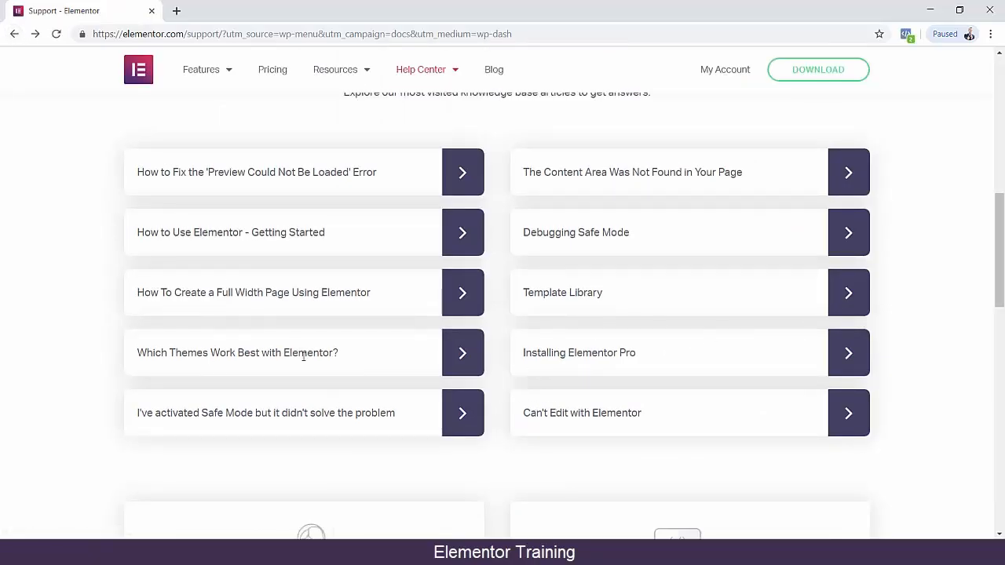
Look through the "How To Create a Full Width Page Using Elementor" article, and return to the WordPress System Info page.
left_click(460, 295)
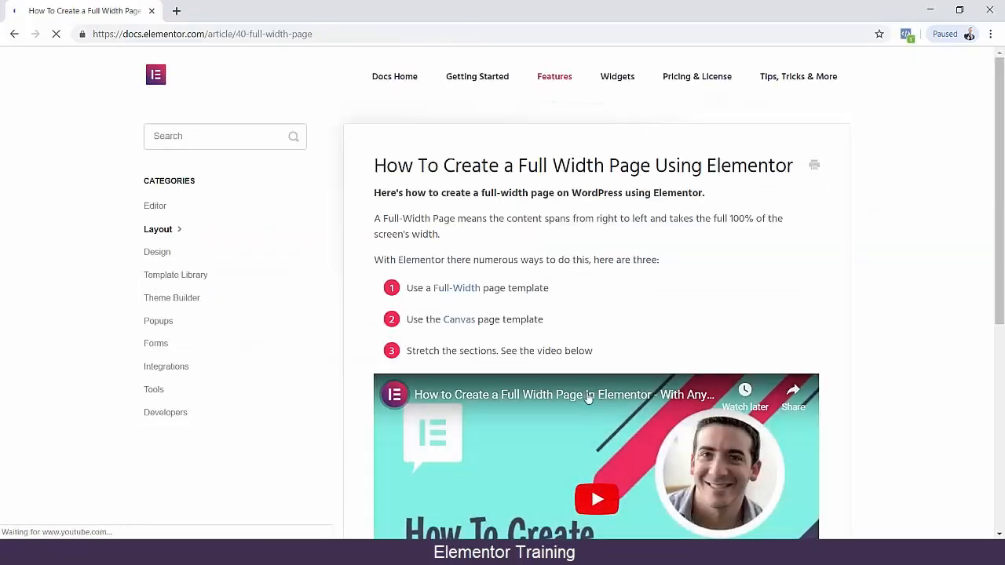
scroll(678, 386, "down", 3)
left_click(14, 34)
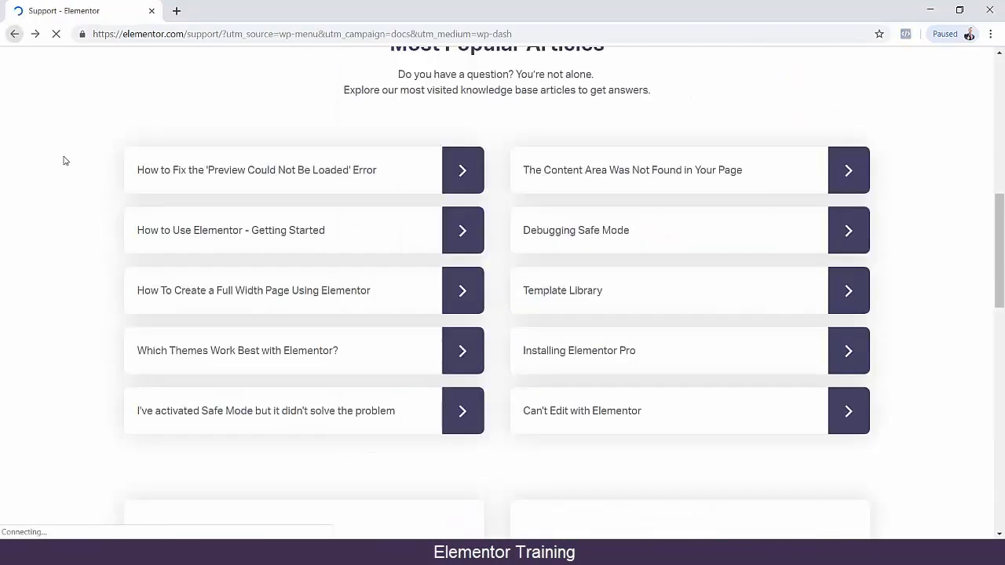
scroll(47, 157, "down", 4)
left_click(11, 34)
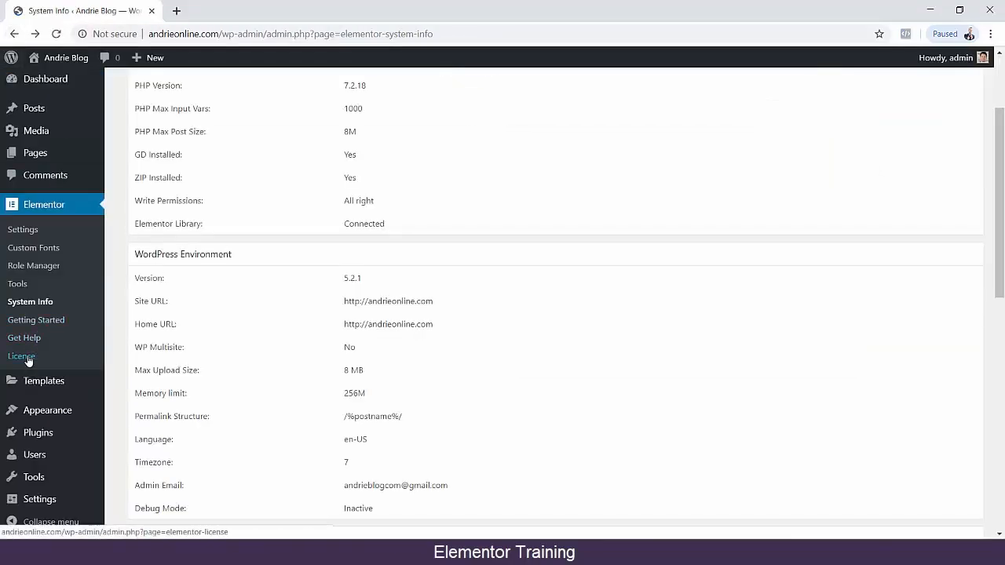
Highlight the status in Elementor's License Settings, and open Elementor's Getting Started page.
left_click(23, 357)
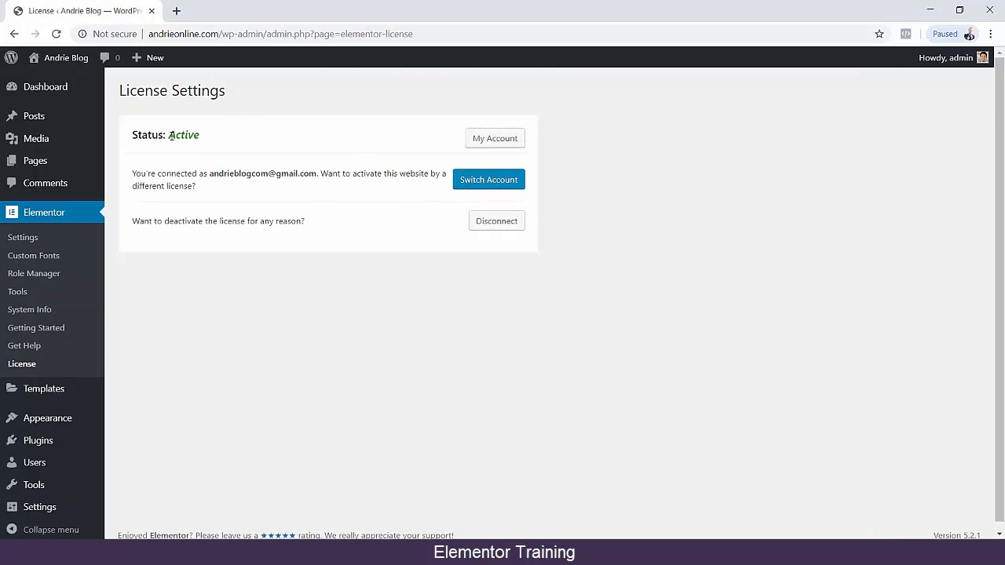
left_click_drag(170, 135, 261, 141)
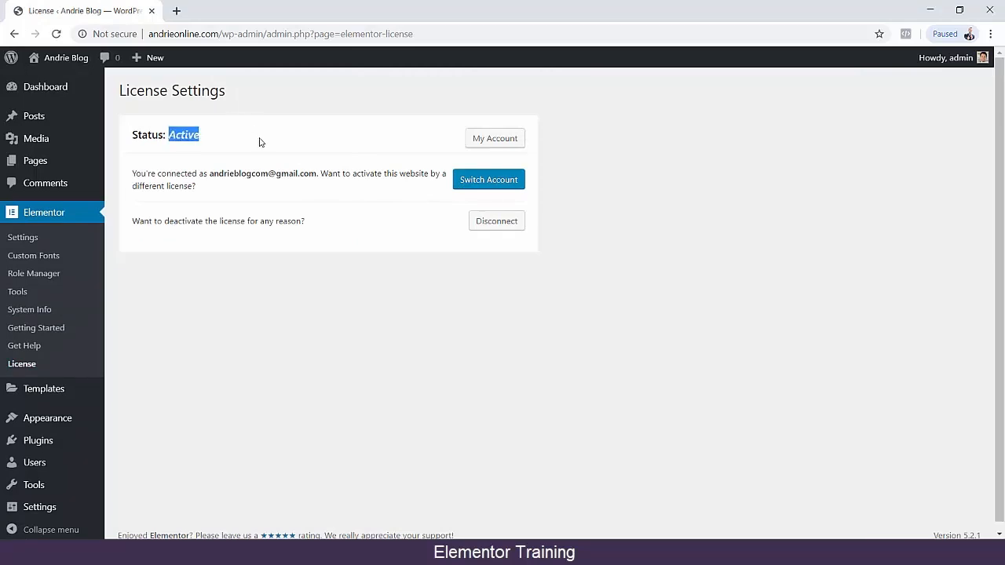
left_click(40, 329)
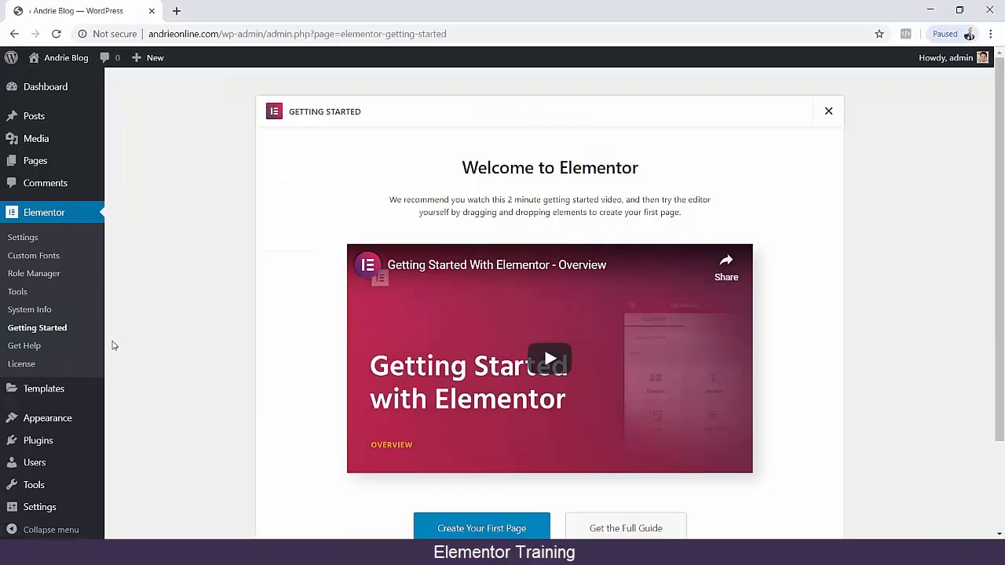
Play the "Getting Started With Elementor - Overview" video, skip ahead to 0:46, and pause it.
scroll(191, 305, "down", 3)
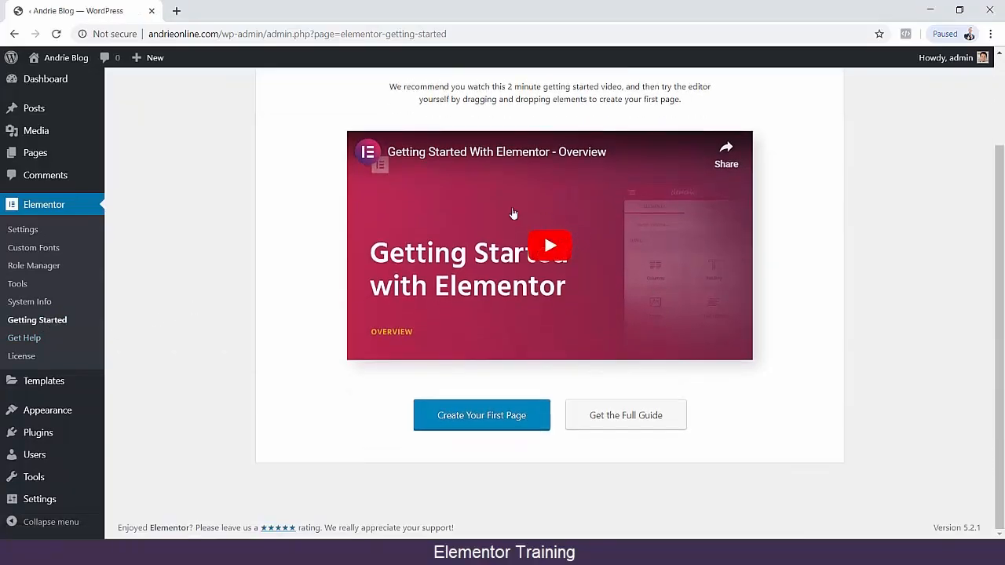
left_click(540, 248)
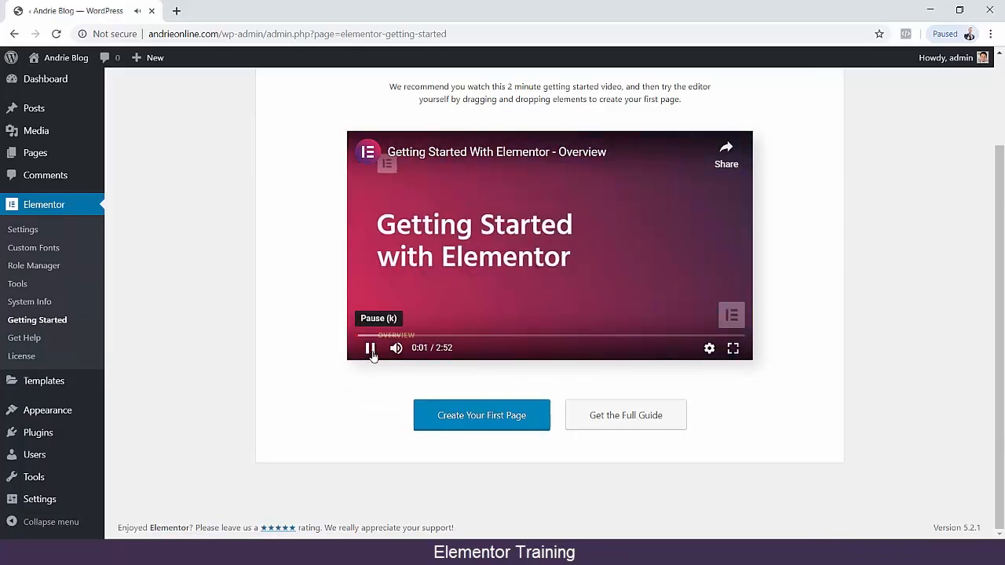
left_click(371, 348)
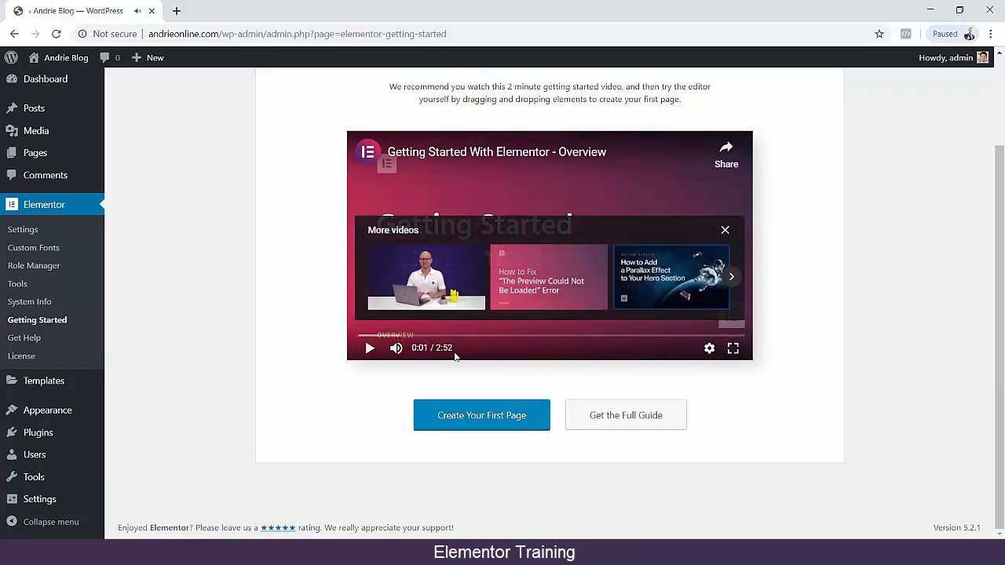
left_click(369, 347)
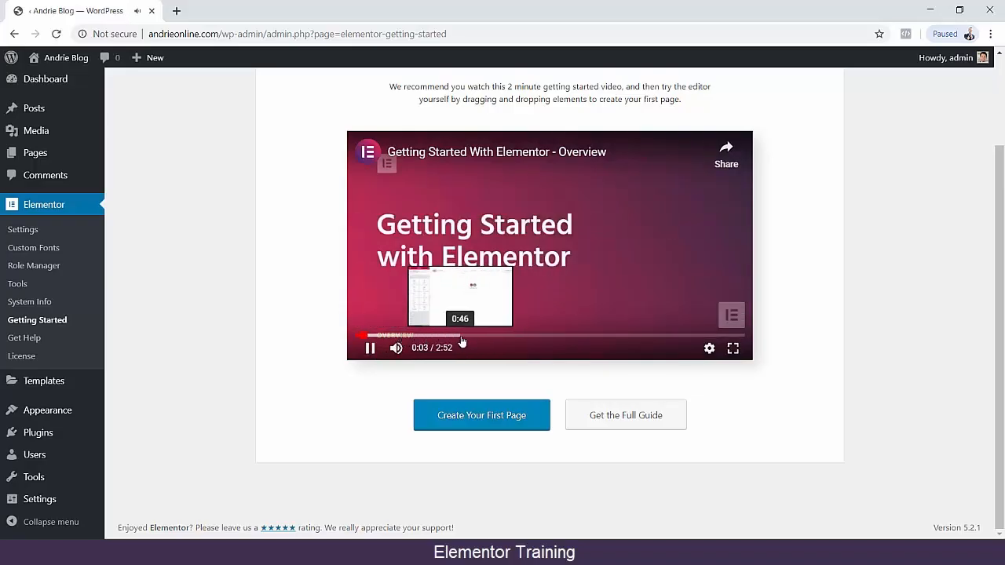
left_click(461, 335)
left_click(371, 350)
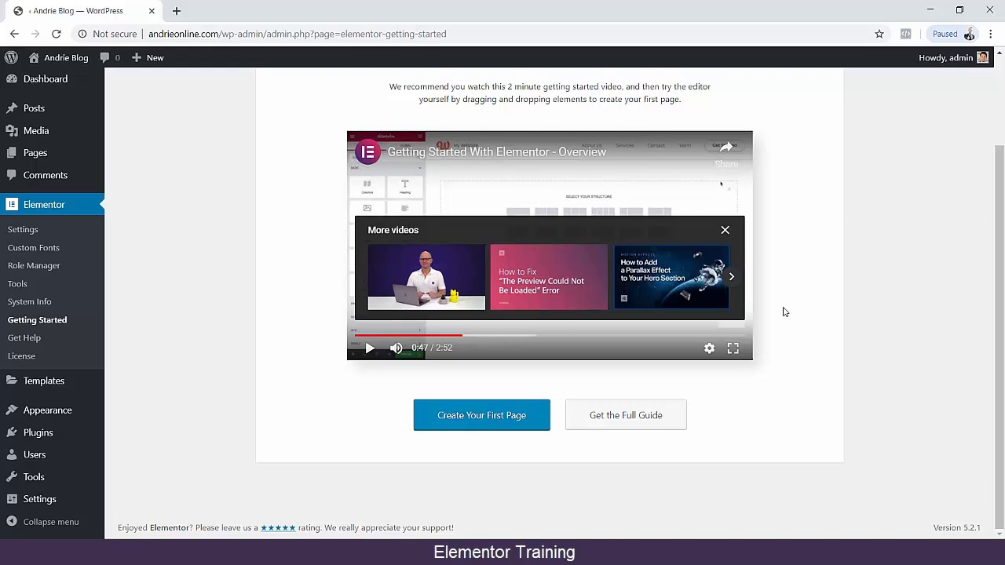
Open Elementor's full Getting Started guide and look through its tutorial videos and learning resources.
left_click(620, 422)
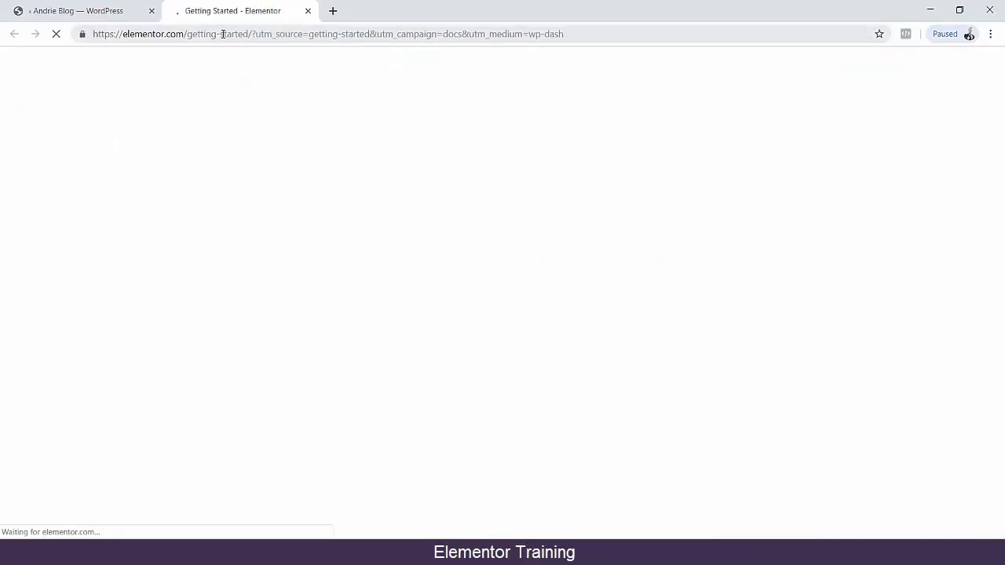
scroll(82, 283, "down", 4)
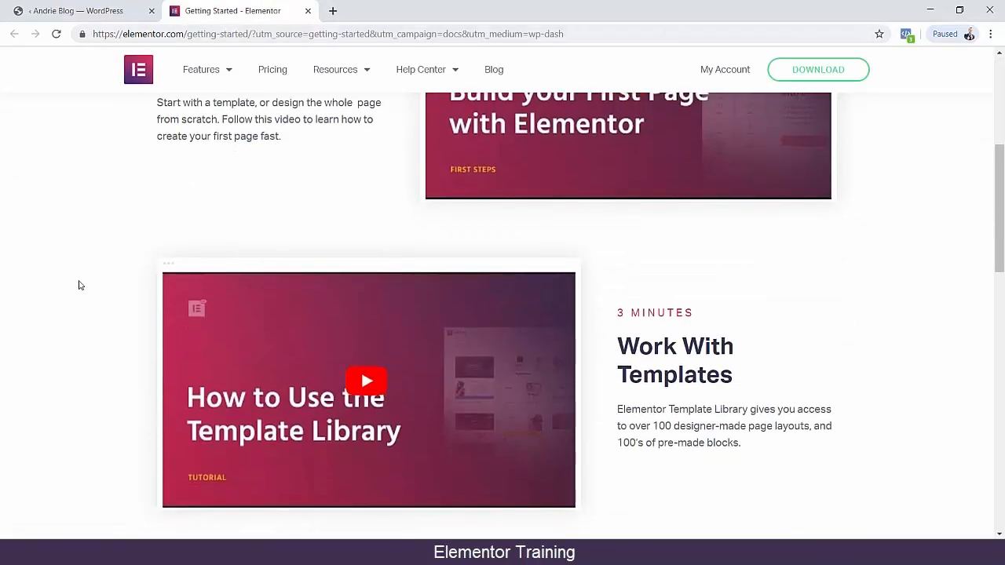
scroll(79, 285, "down", 10)
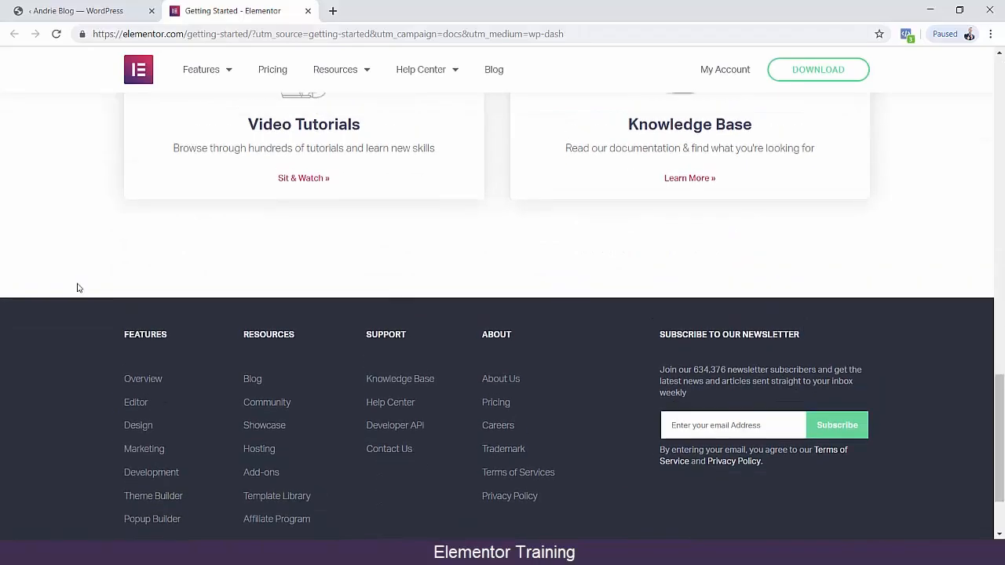
scroll(77, 287, "up", 3)
View Elementor's YouTube channel from the guide's Video Tutorials link, and return to the WordPress Getting Started page with the guide closed.
left_click(286, 420)
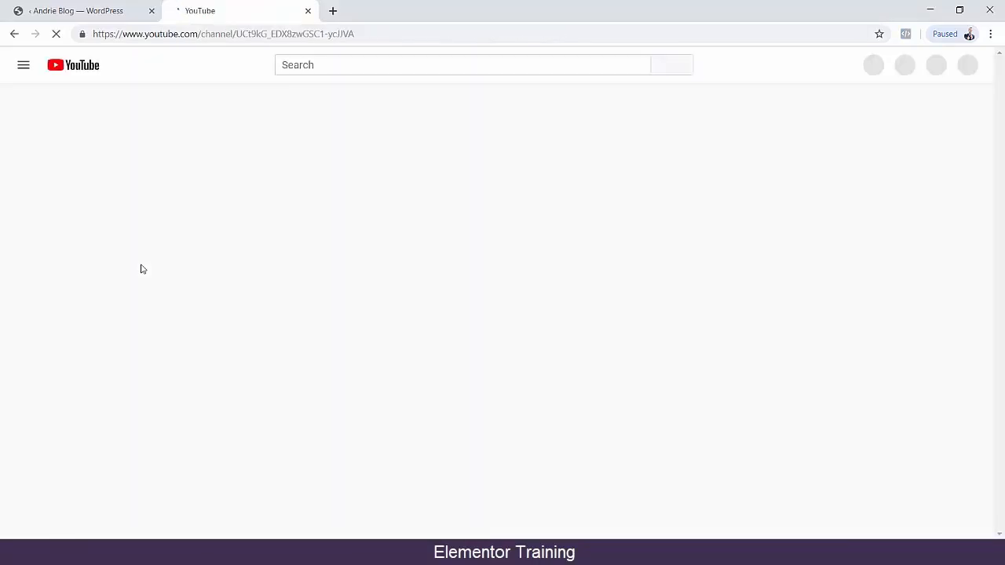
left_click(14, 34)
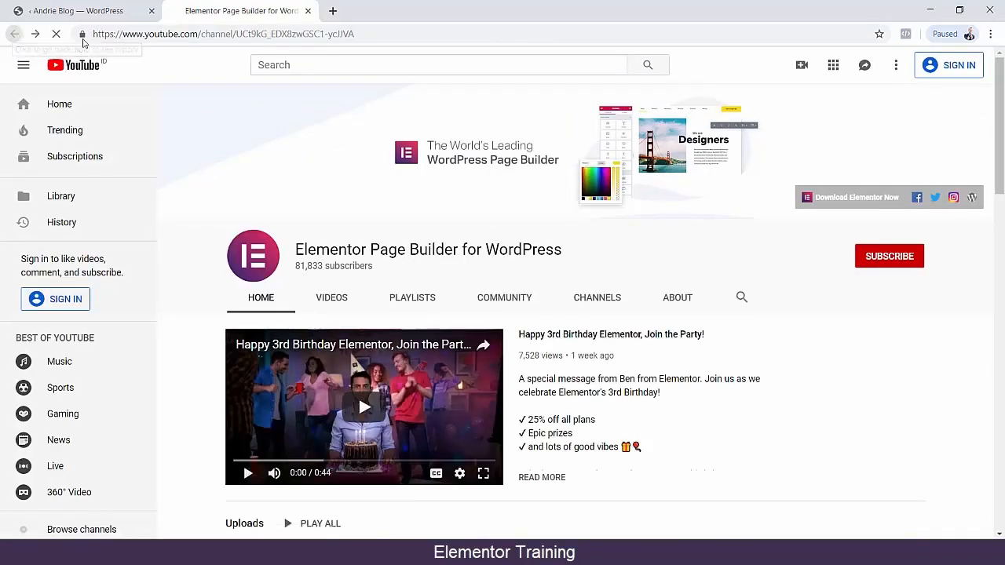
scroll(393, 337, "up", 7)
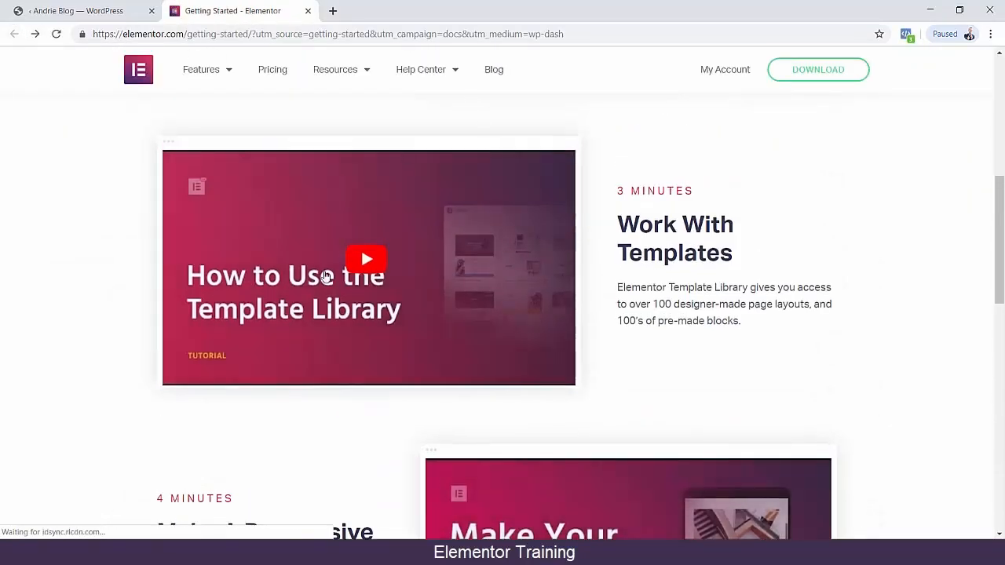
left_click(308, 11)
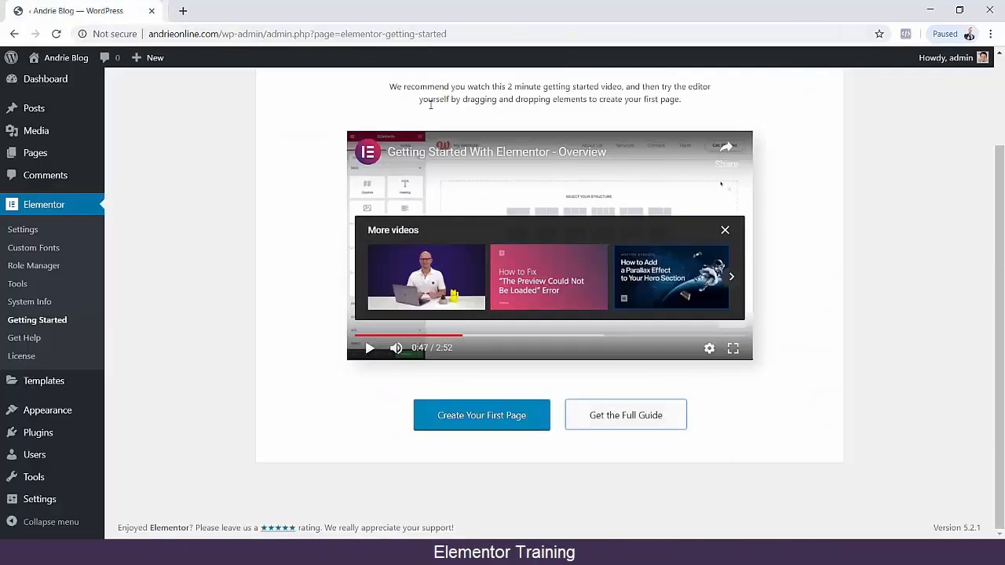
scroll(236, 307, "up", 1)
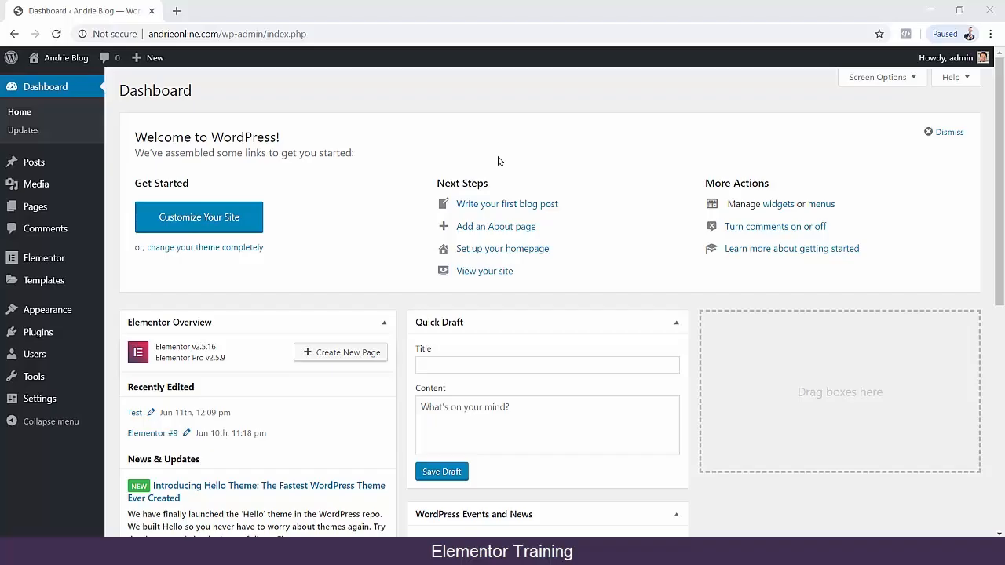
Create a new WordPress post titled "Post Elementor" and publish it.
mouse_move(86, 163)
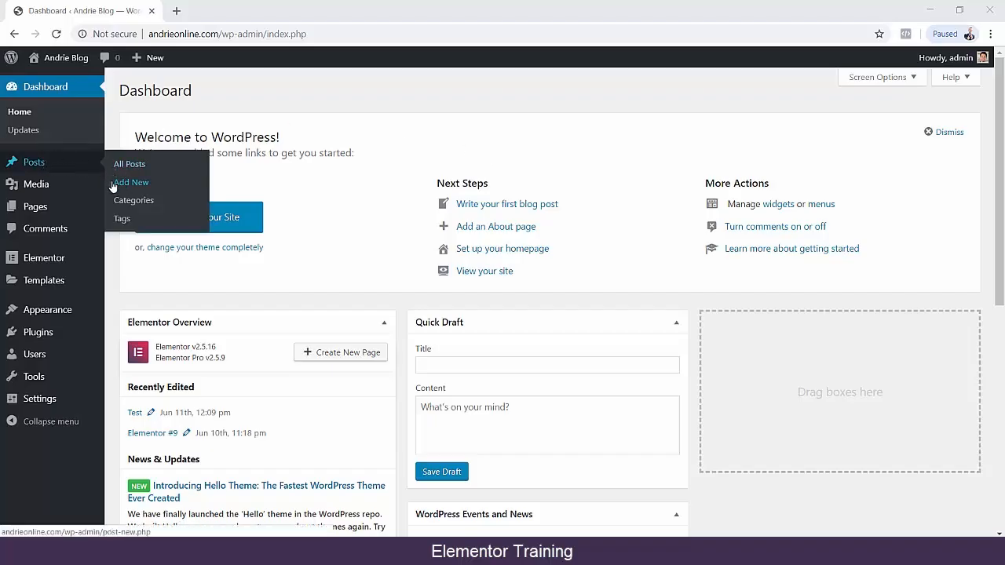
left_click(112, 182)
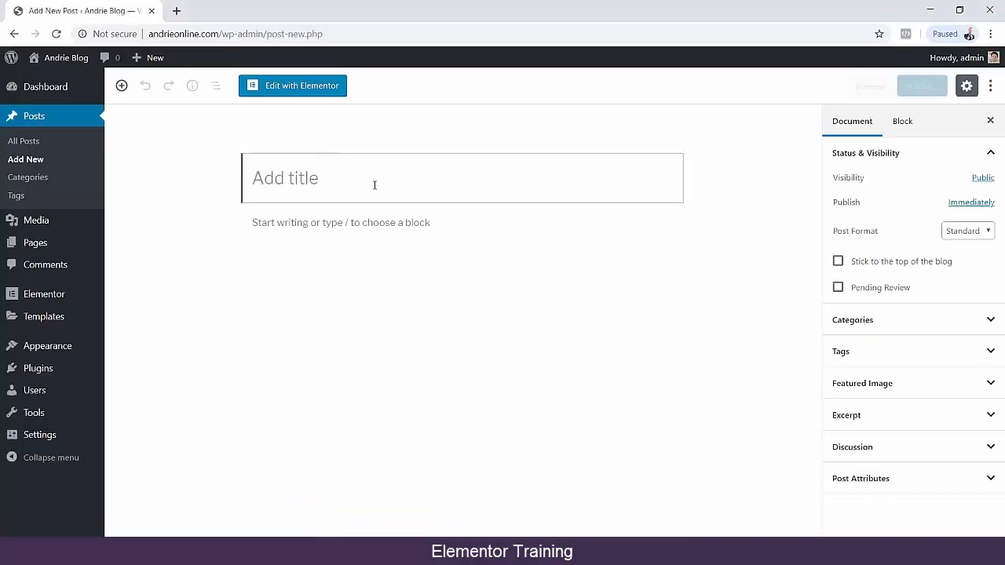
left_click(374, 185)
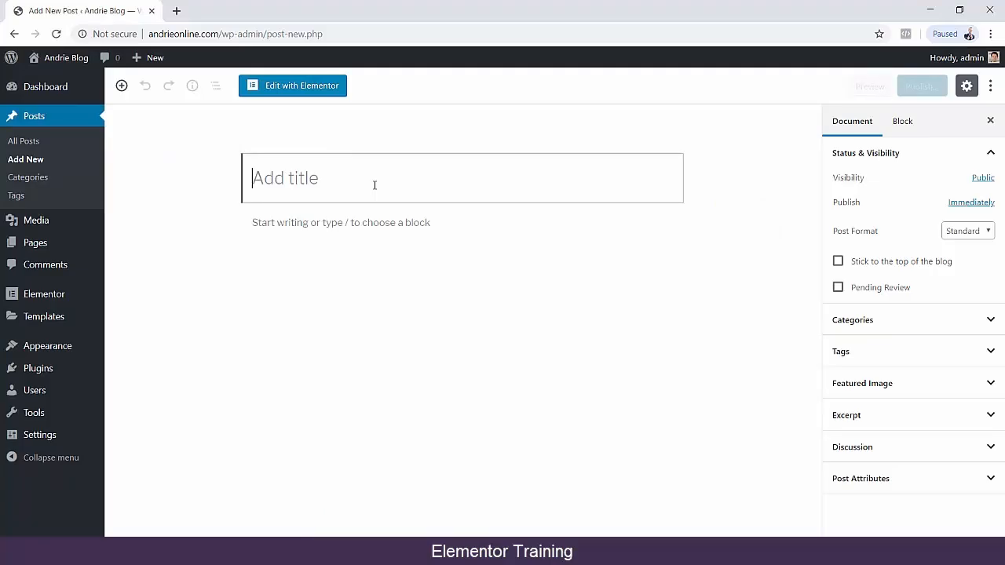
type("Post ")
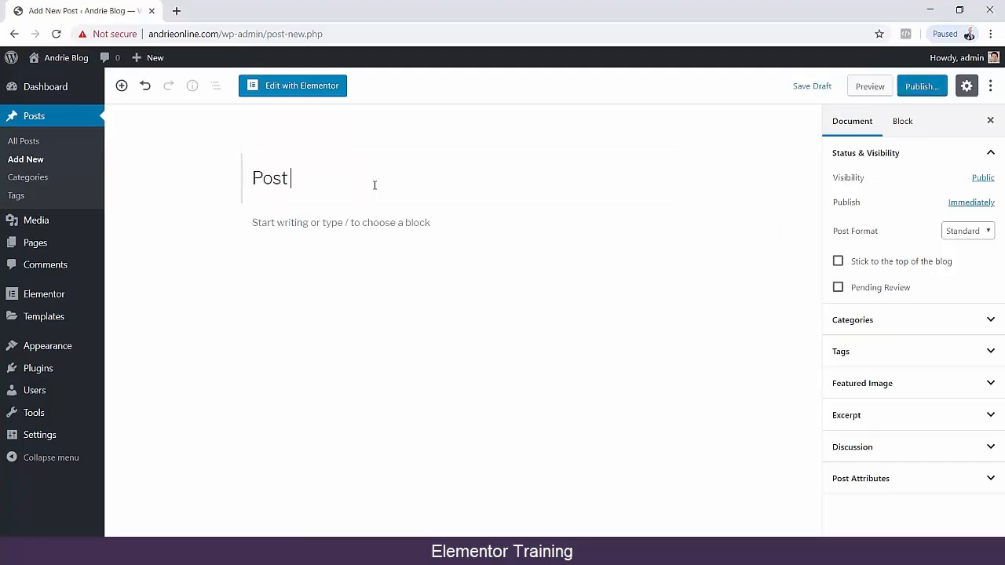
type("Elementor")
left_click(907, 88)
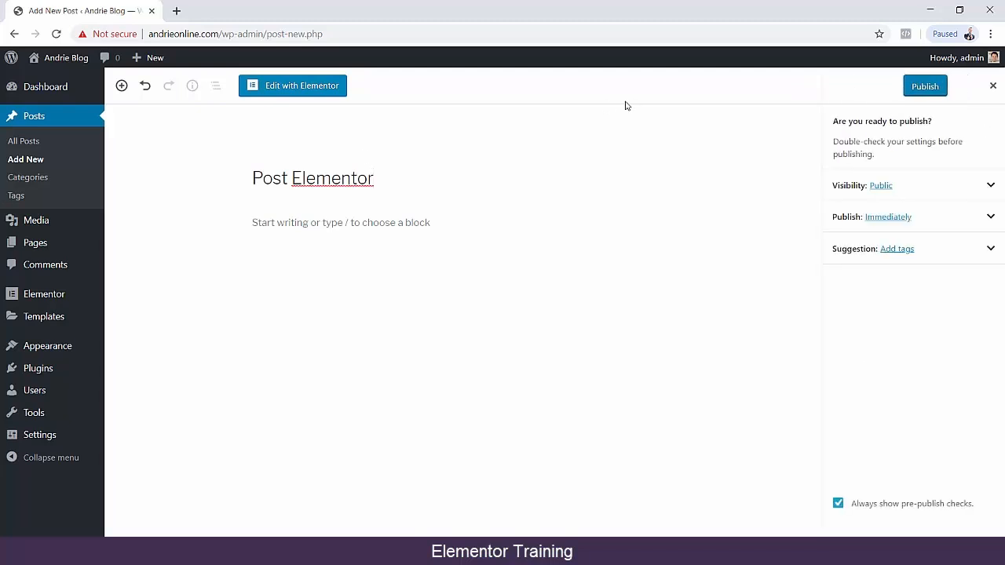
left_click(909, 88)
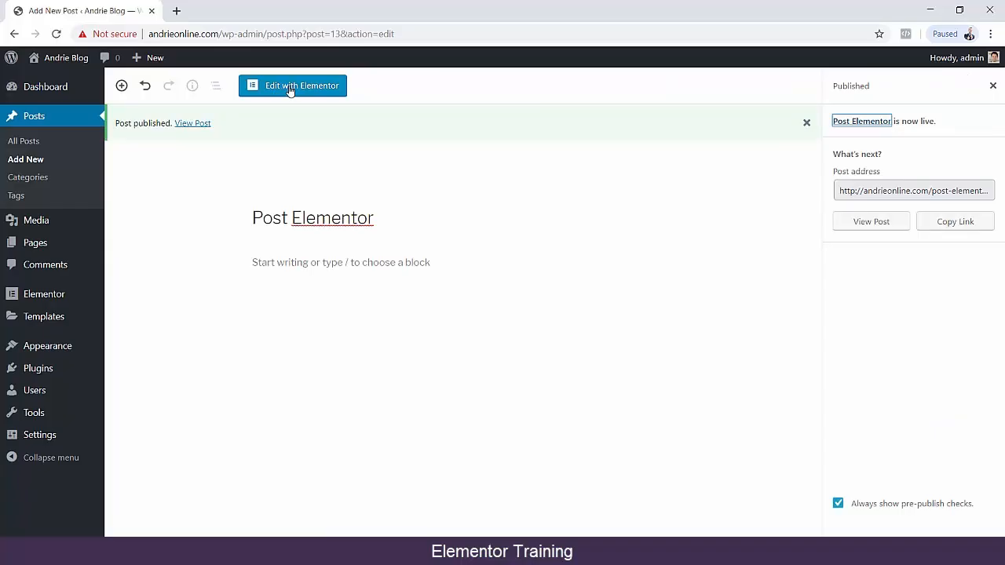
Open the published post in the Elementor editor and look over its page preview.
left_click(289, 88)
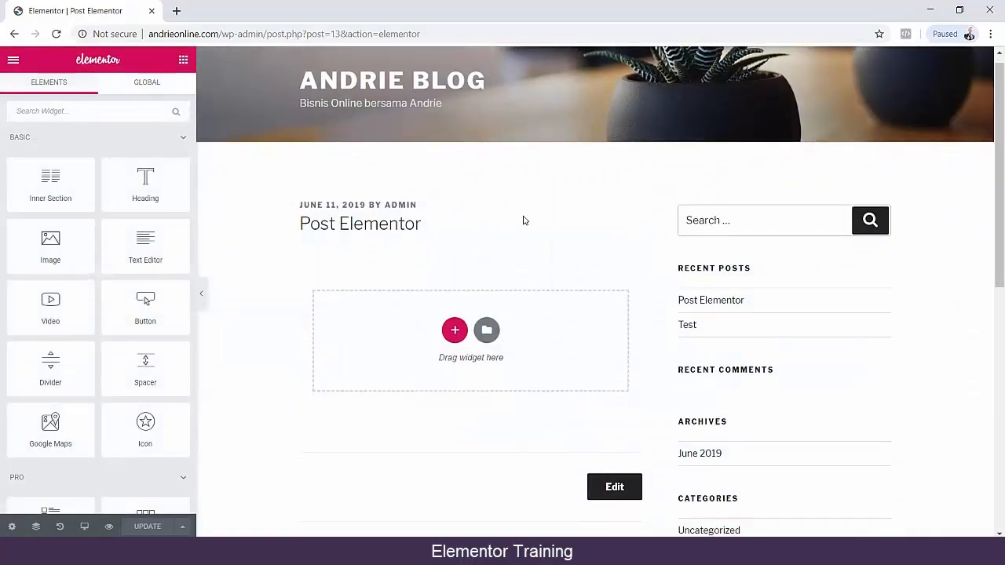
scroll(525, 220, "down", 3)
scroll(526, 217, "up", 3)
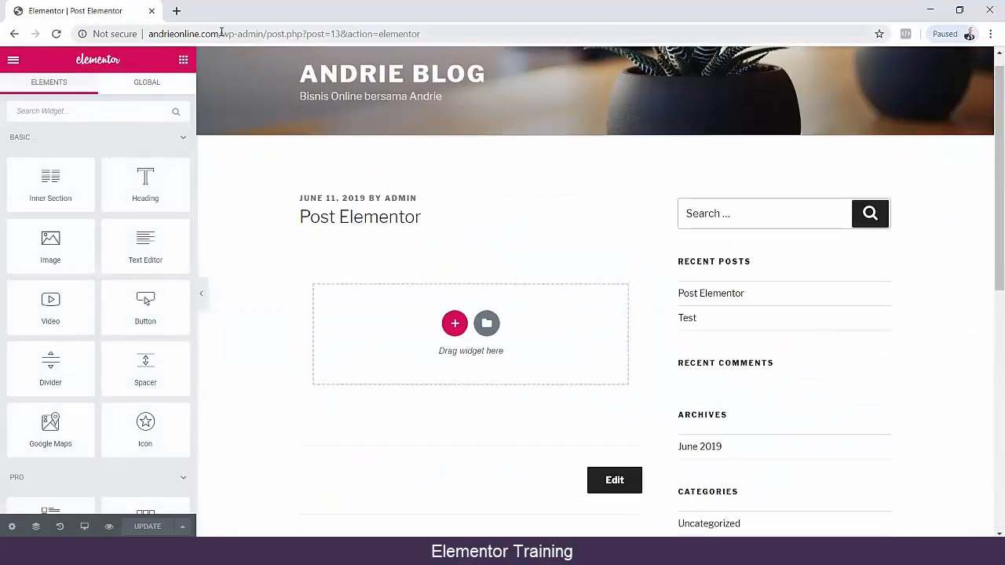
Load the live post at andrieonline.com/post-elementor in a new browser tab, and return to the Elementor editor.
left_click_drag(222, 33, 110, 26)
key("ctrl+c")
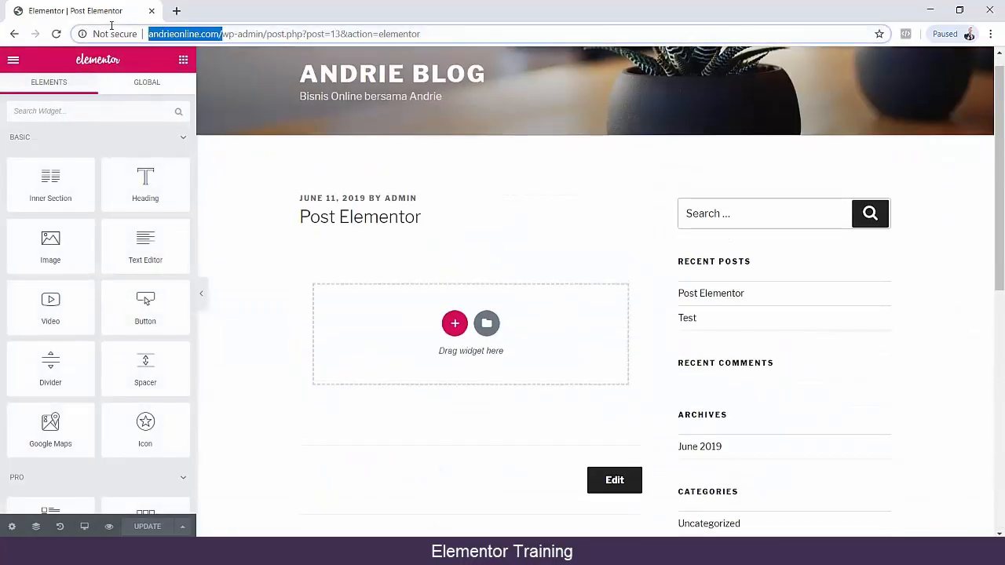
left_click(176, 11)
key("ctrl+v")
type("pos")
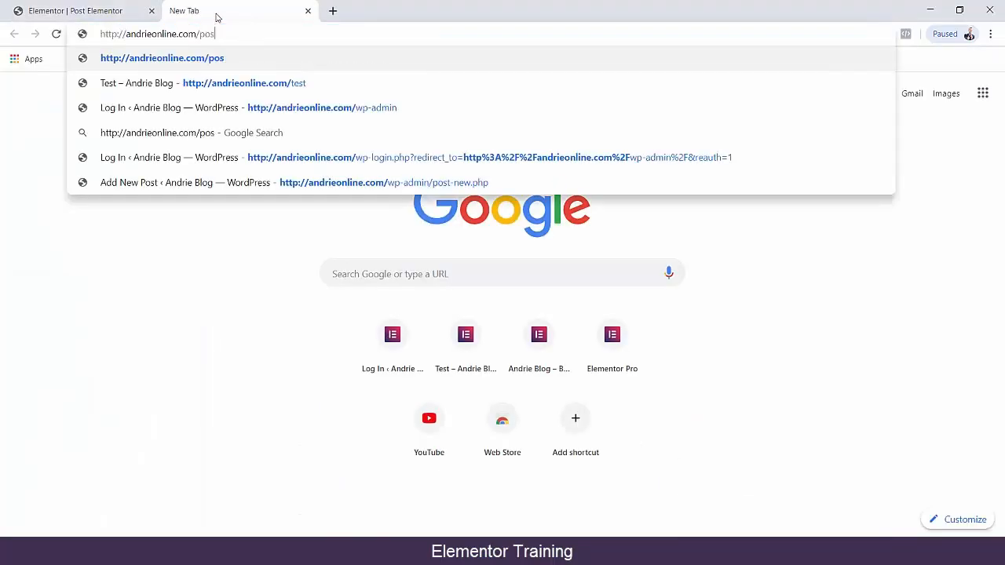
type("t-elementor")
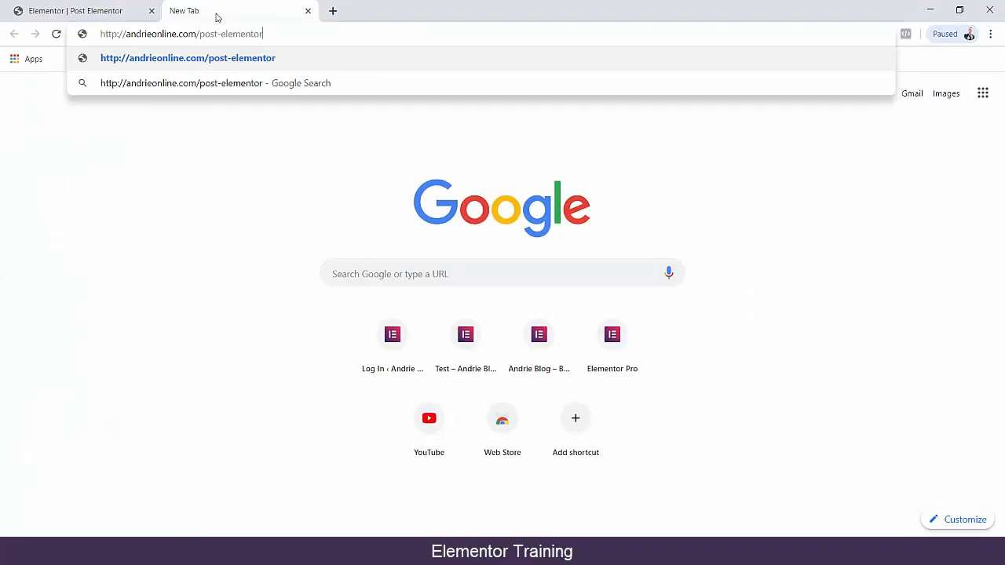
key("Return")
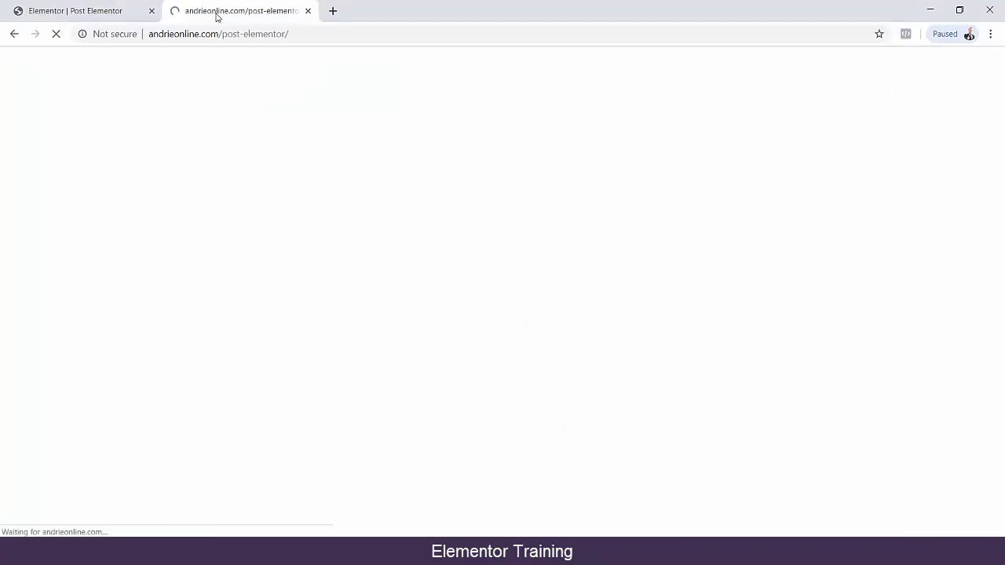
left_click(117, 11)
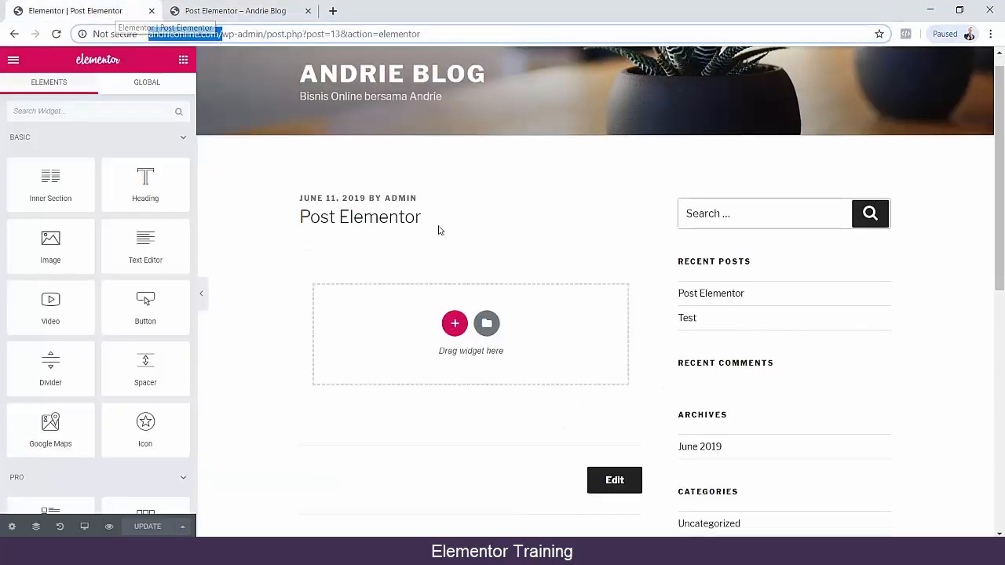
Look through the available widgets and add a single-column section to the post.
scroll(51, 498, "down", 5)
scroll(139, 280, "down", 10)
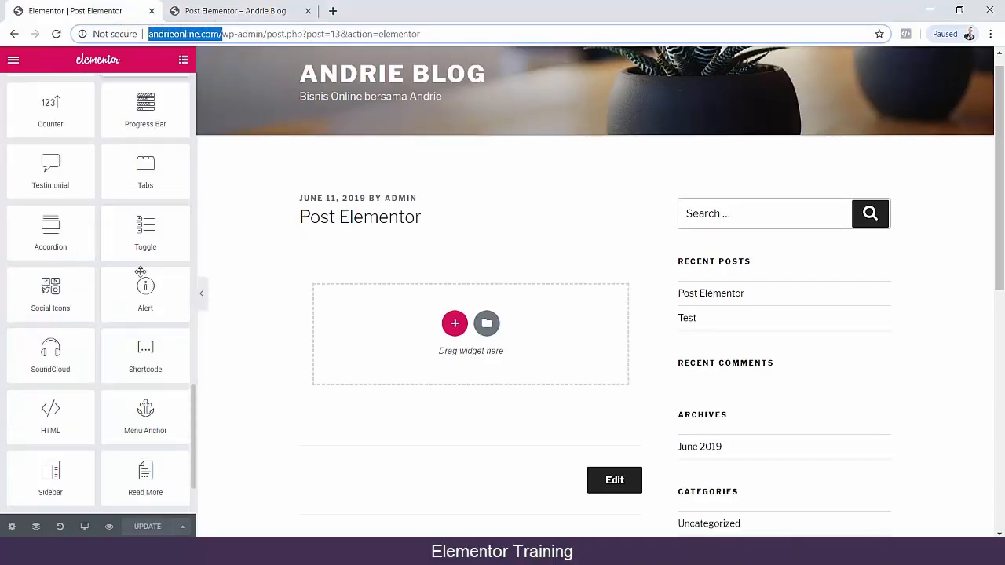
scroll(142, 316, "up", 15)
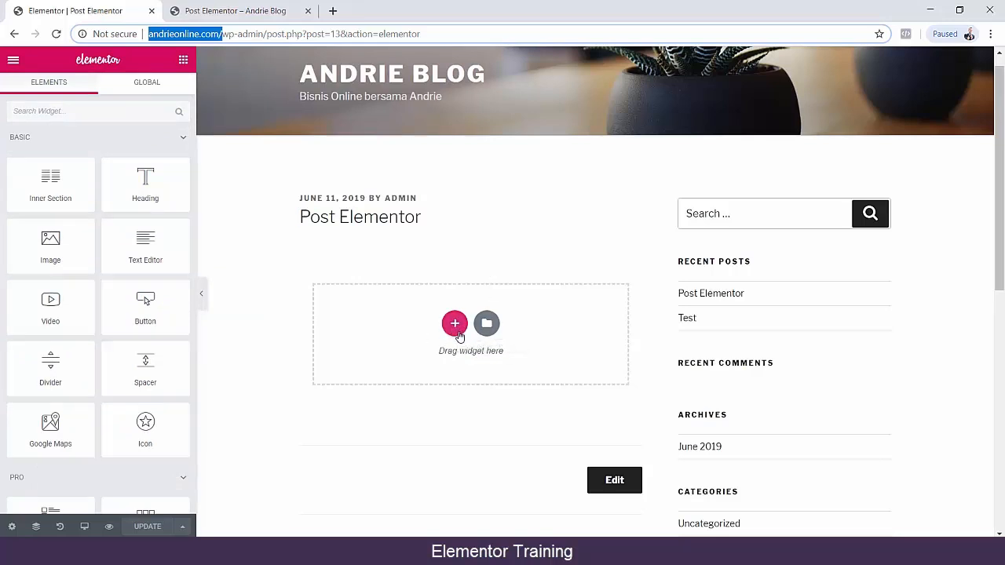
left_click(455, 325)
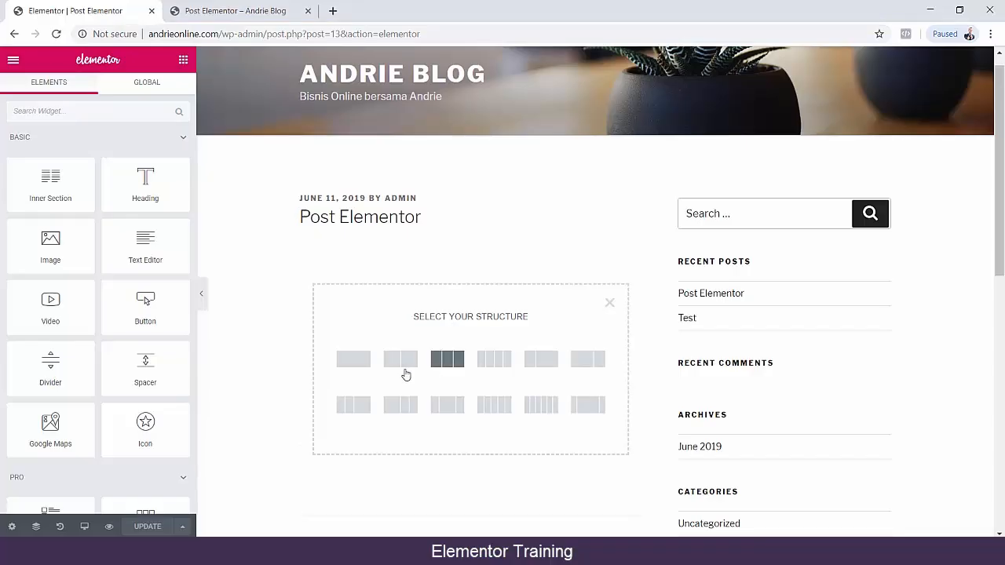
left_click(353, 359)
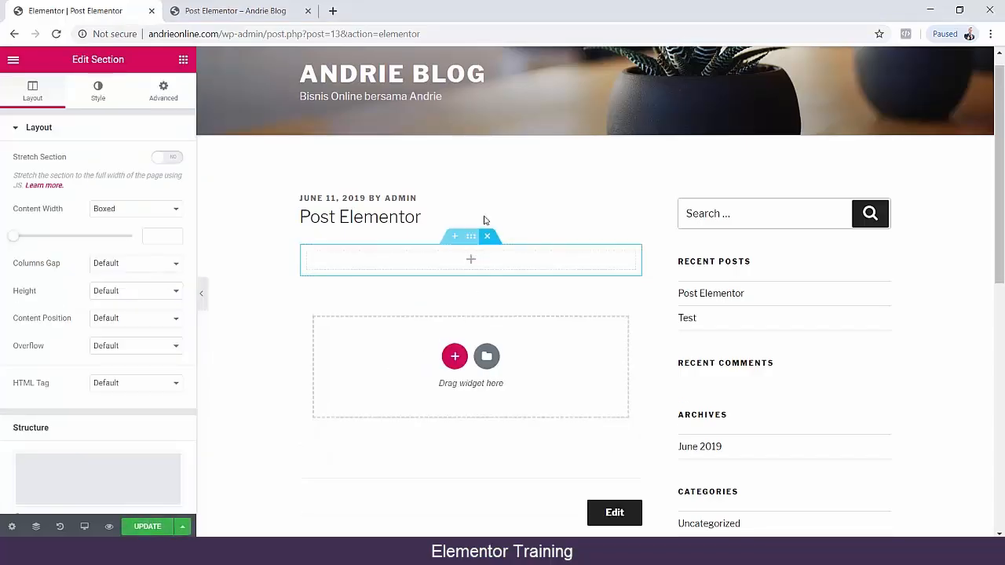
left_click(245, 270)
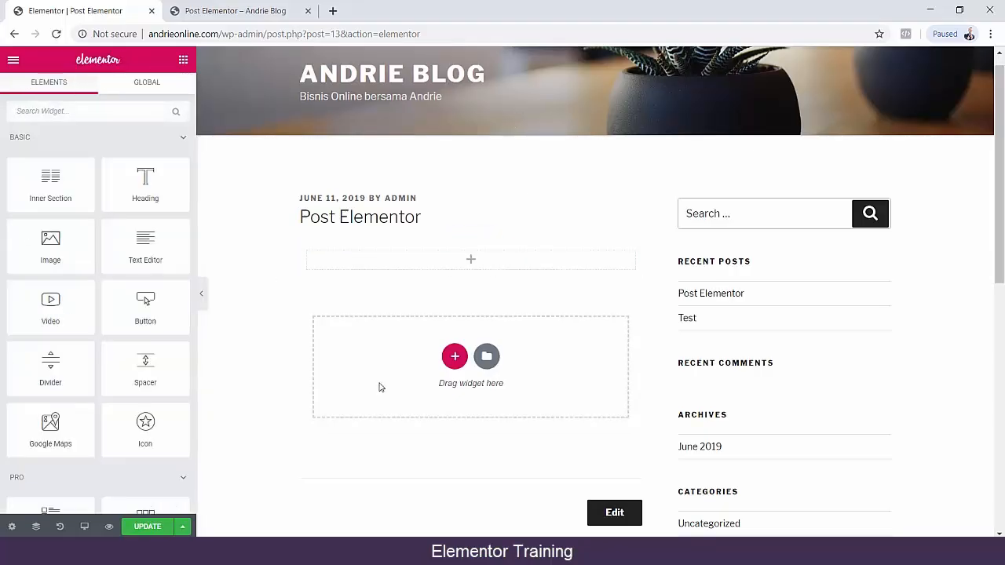
Place a Sidebar widget in the new section and view its sidebar choices, leaving none chosen.
scroll(106, 310, "down", 20)
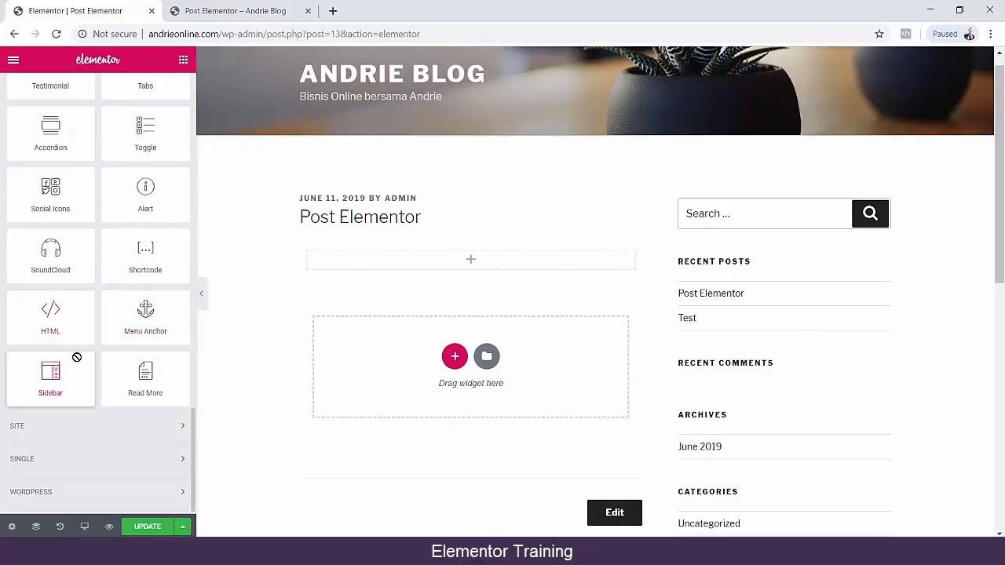
left_click_drag(77, 354, 469, 254)
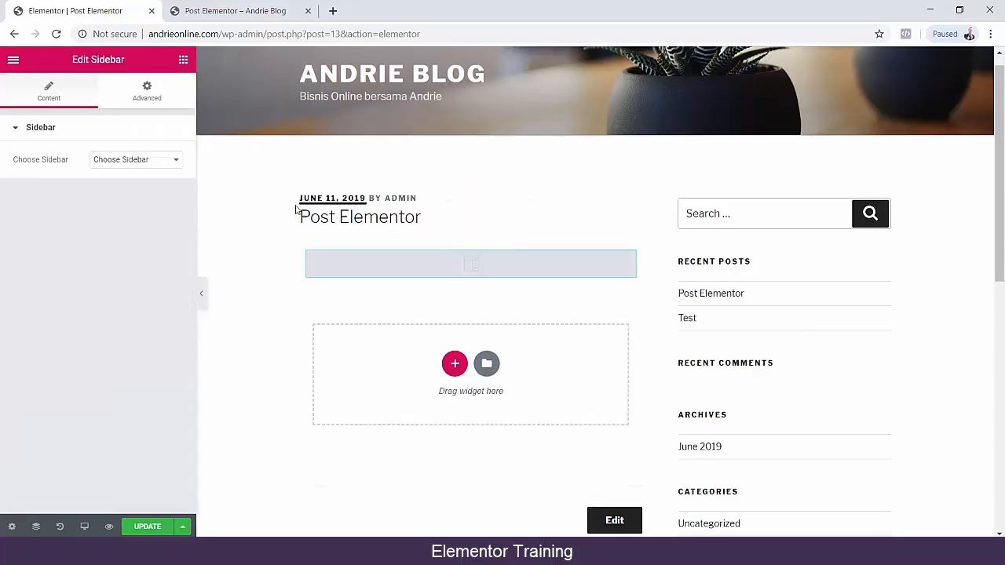
left_click(121, 165)
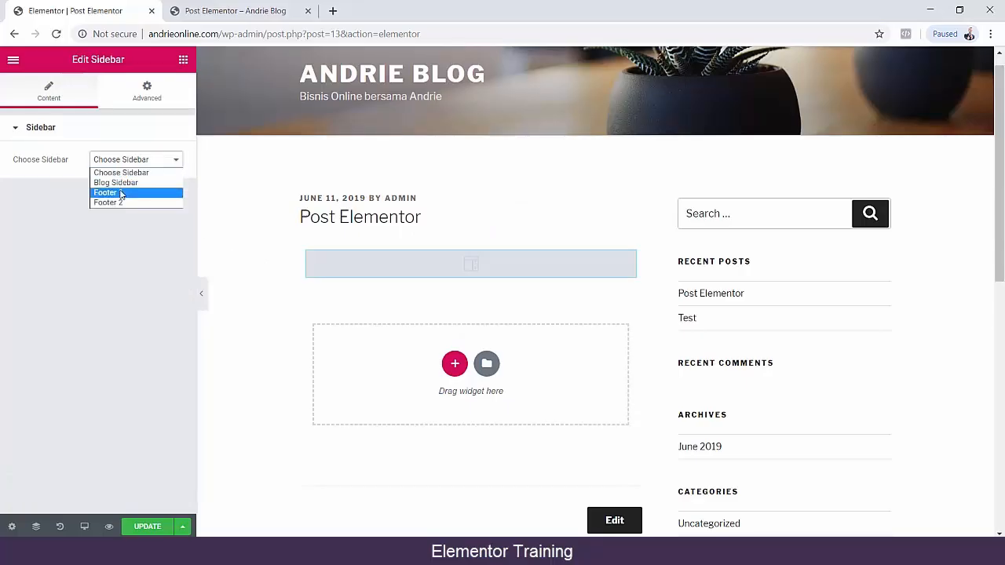
left_click(247, 231)
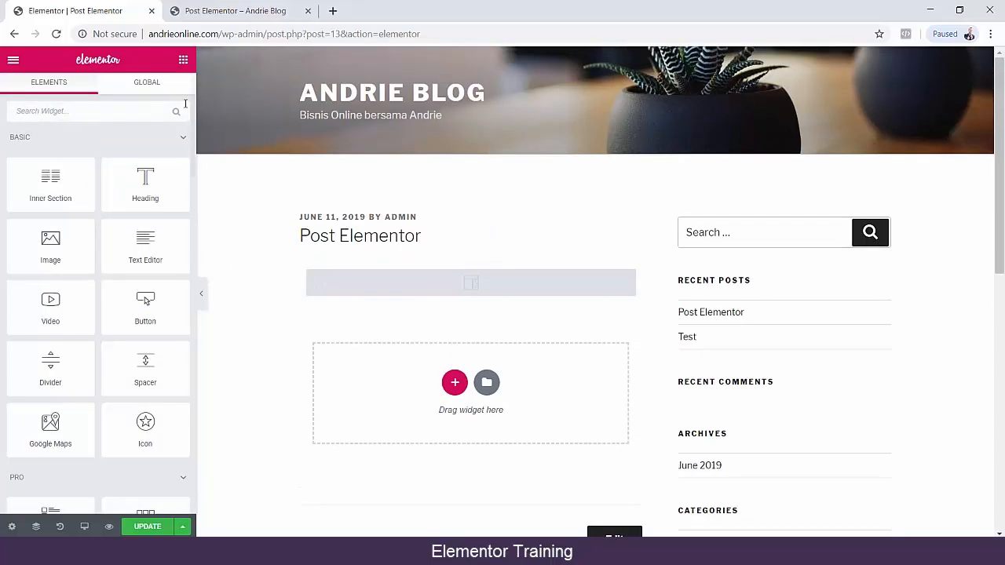
Look over the global widgets, the editor's main menu options and the widget categories down to the WordPress group.
left_click(144, 95)
left_click(73, 87)
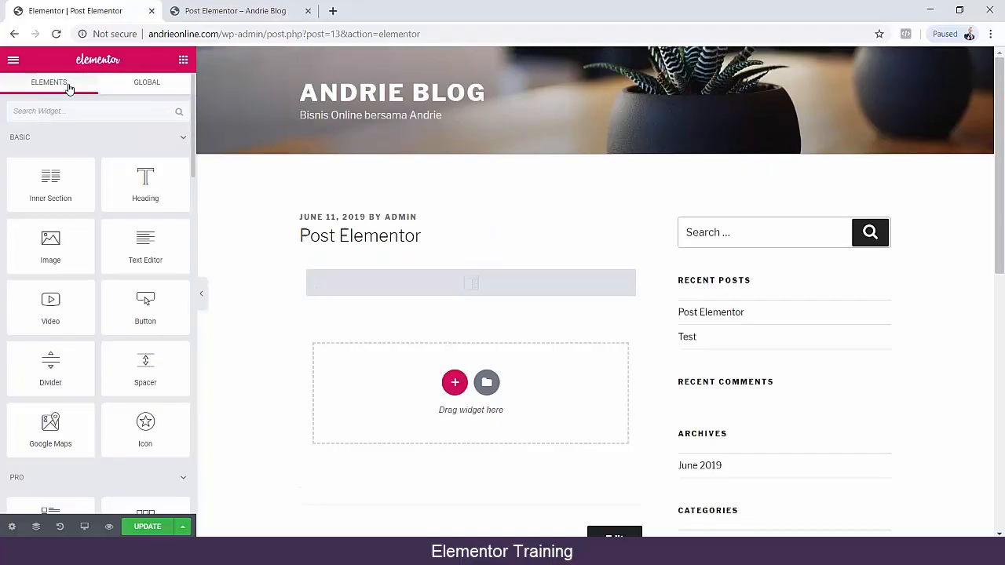
left_click(13, 61)
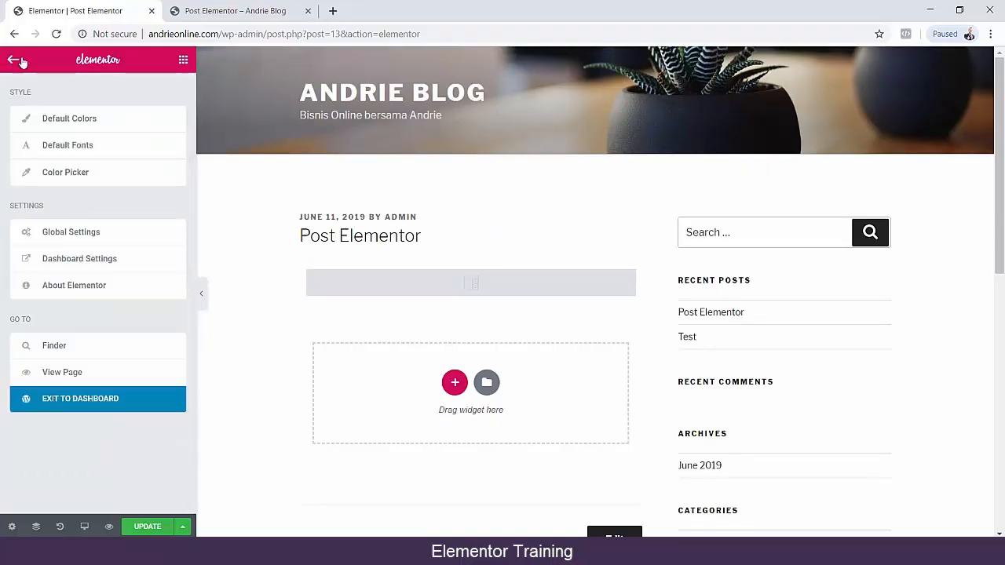
left_click(14, 60)
scroll(101, 265, "down", 10)
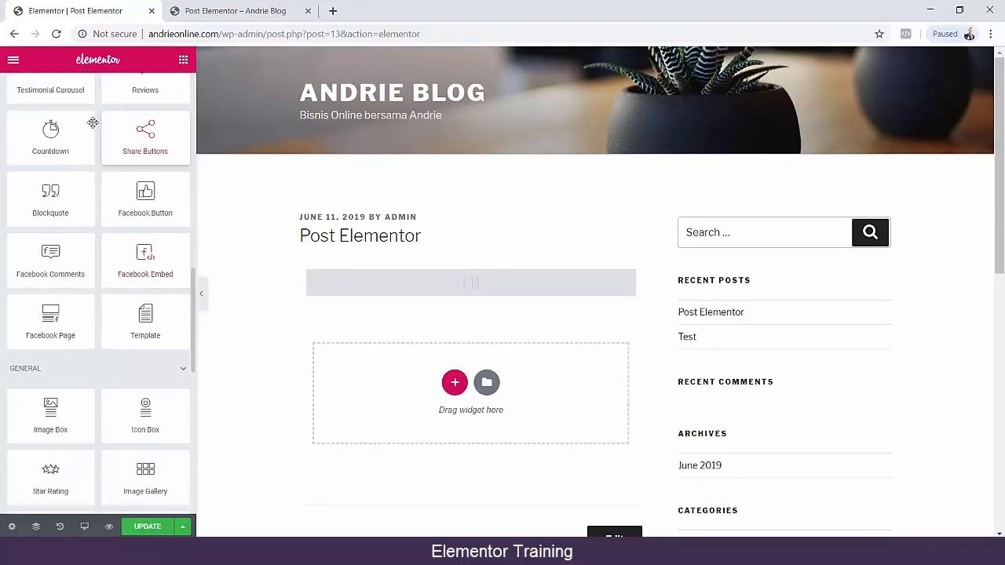
scroll(102, 239, "down", 10)
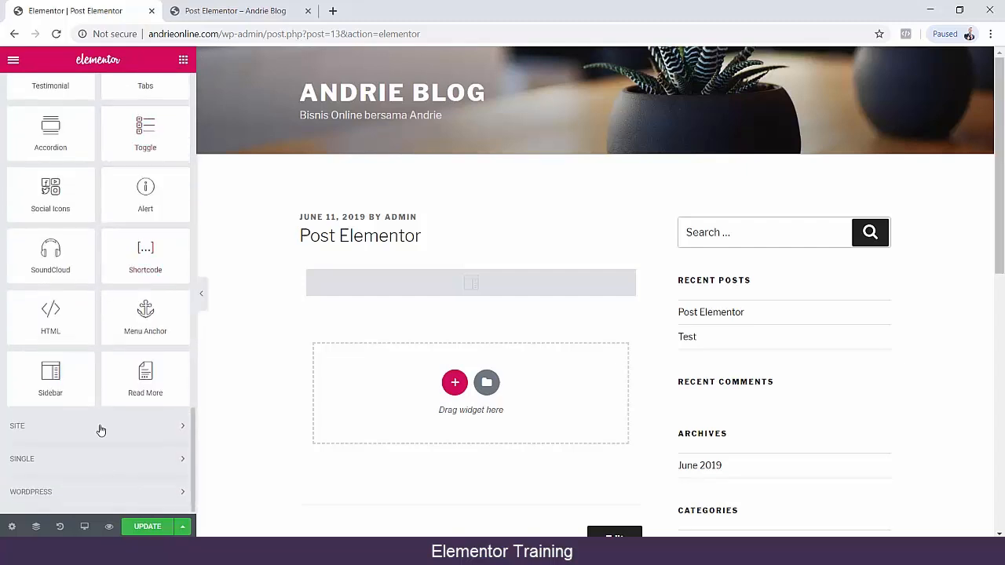
left_click(108, 494)
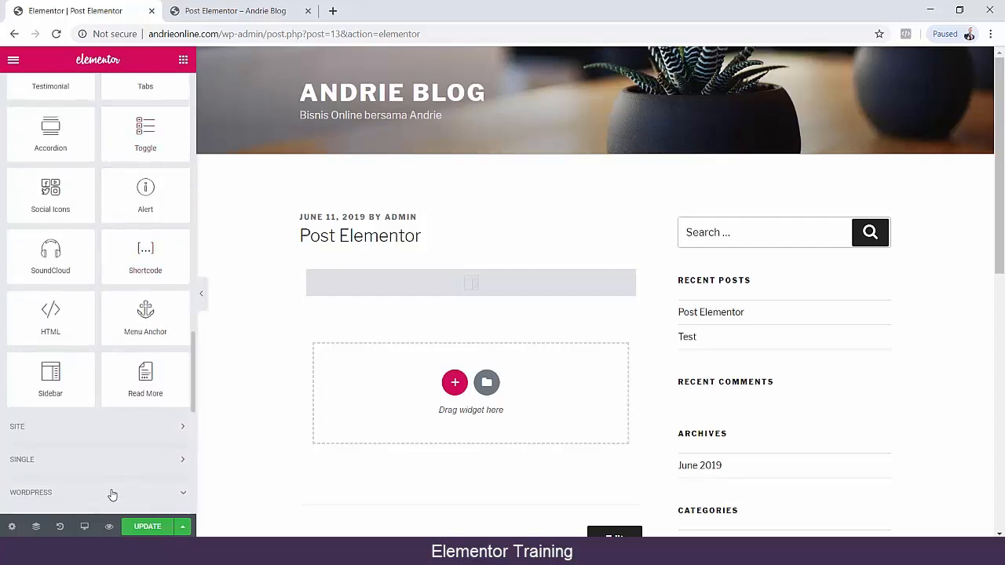
scroll(101, 438, "down", 6)
scroll(101, 438, "up", 6)
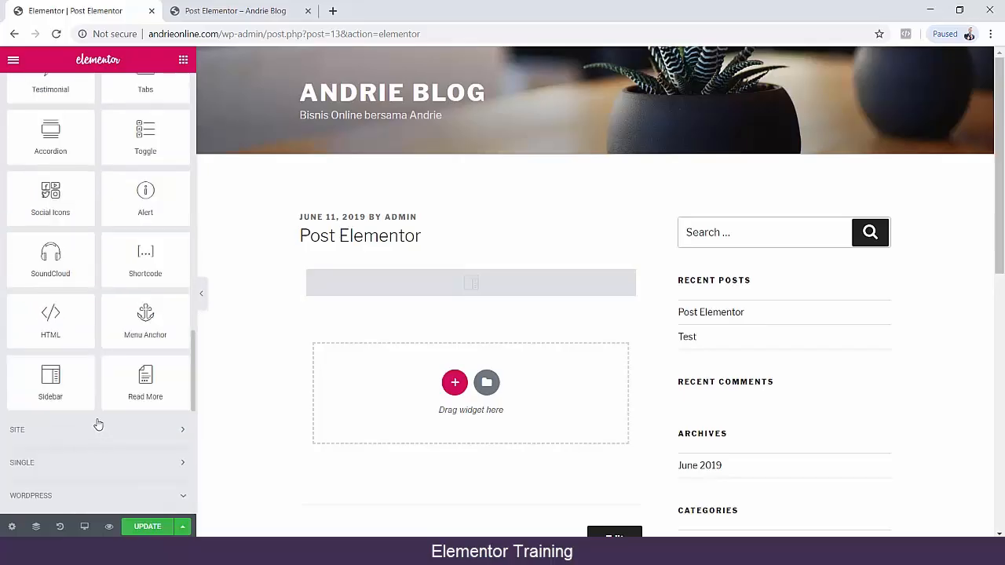
scroll(58, 440, "down", 2)
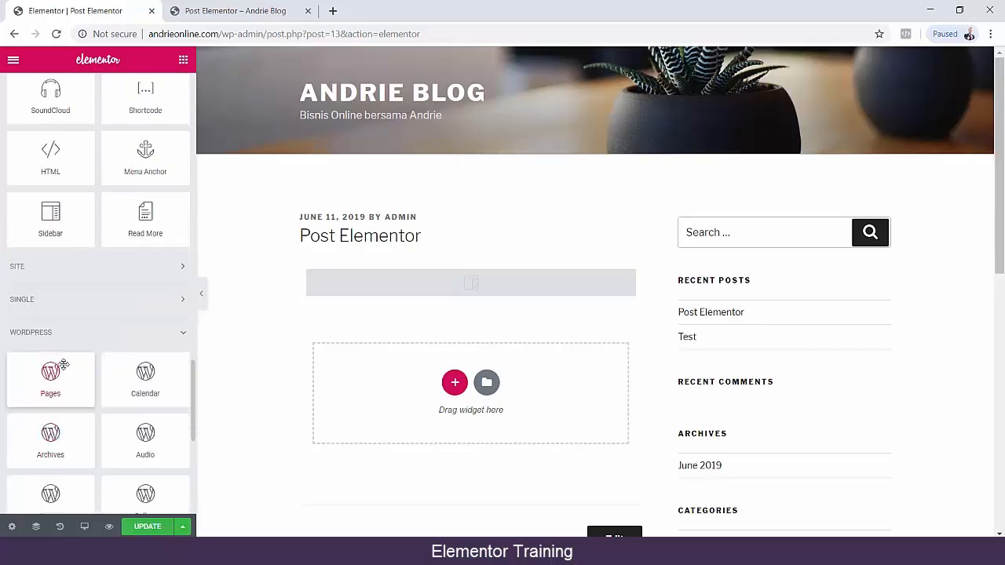
left_click(38, 331)
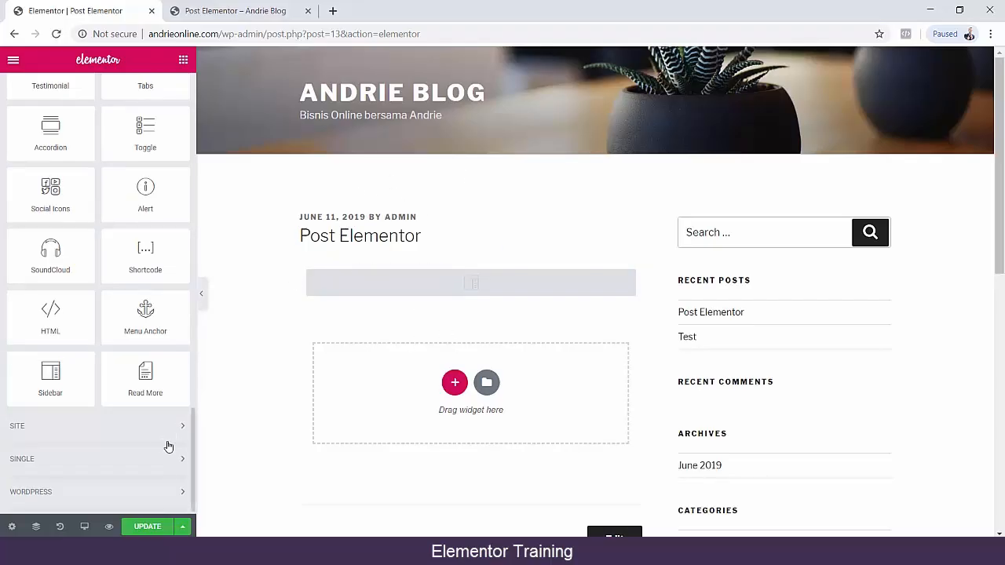
Leave the Elementor editor for the post's WordPress edit screen without saving, and close the live post's browser tab.
left_click(14, 35)
left_click(559, 116)
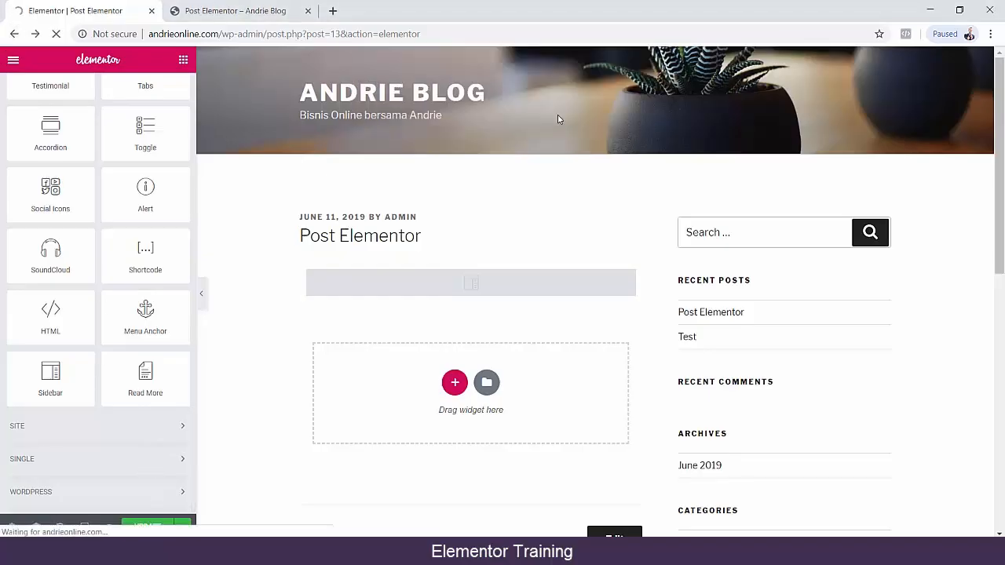
left_click(308, 10)
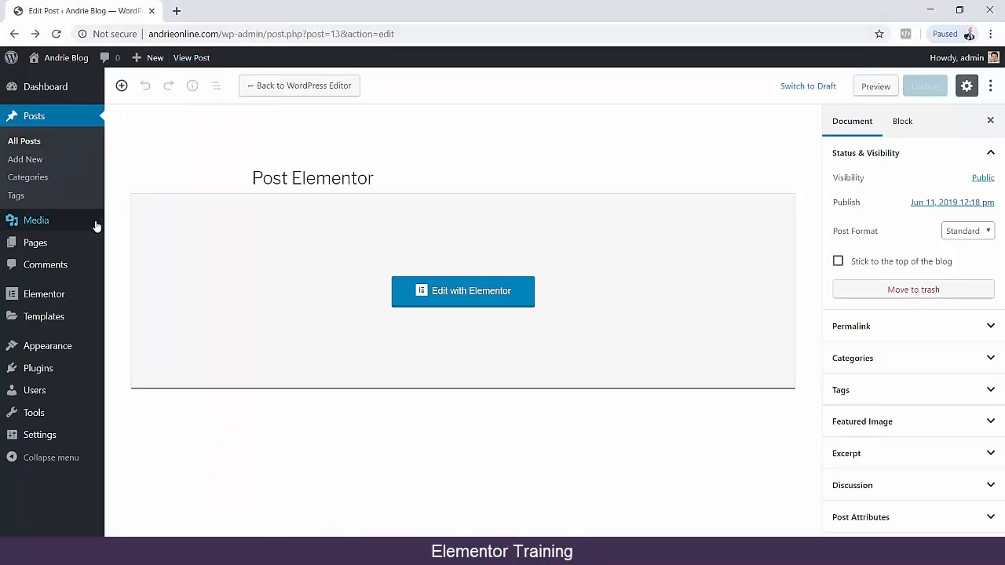
Create a new WordPress page titled "Page Elementor" and publish it.
mouse_move(81, 248)
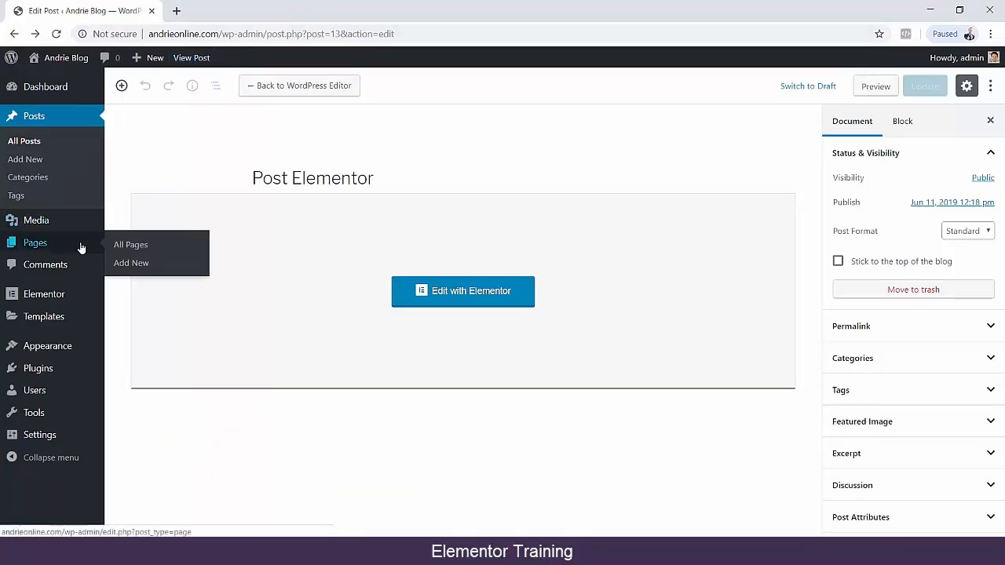
left_click(123, 265)
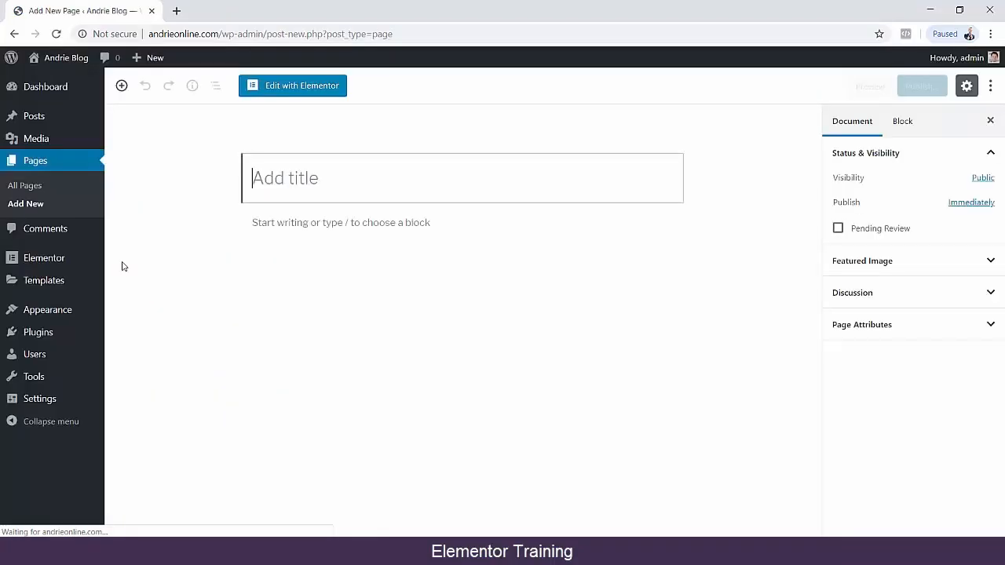
type("P")
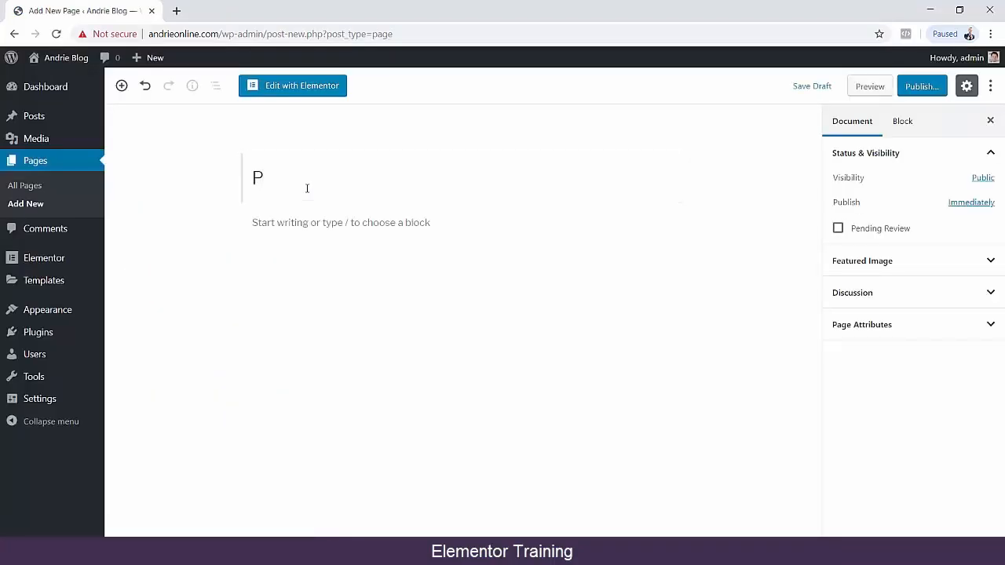
type("age Elementor")
left_click(922, 90)
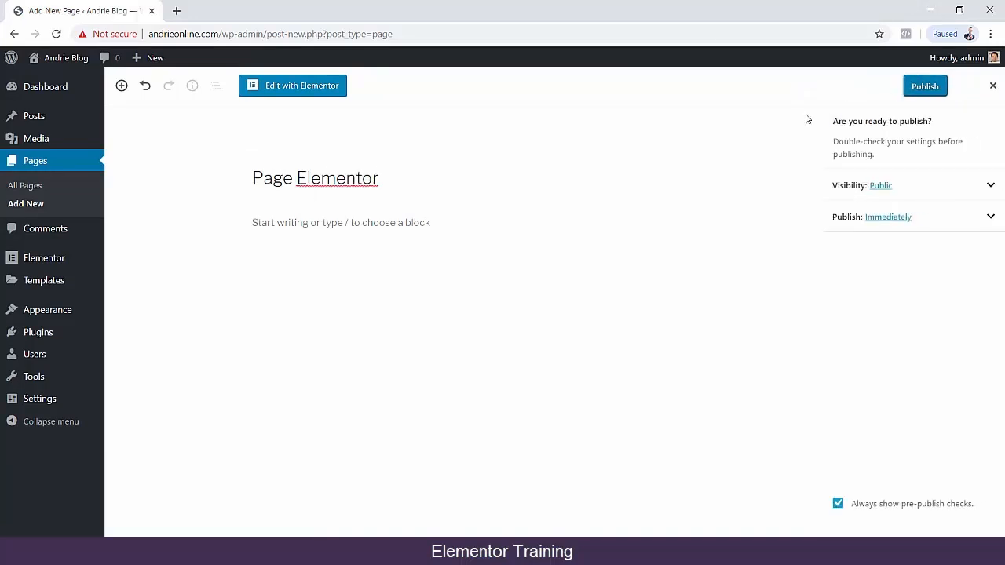
left_click(915, 92)
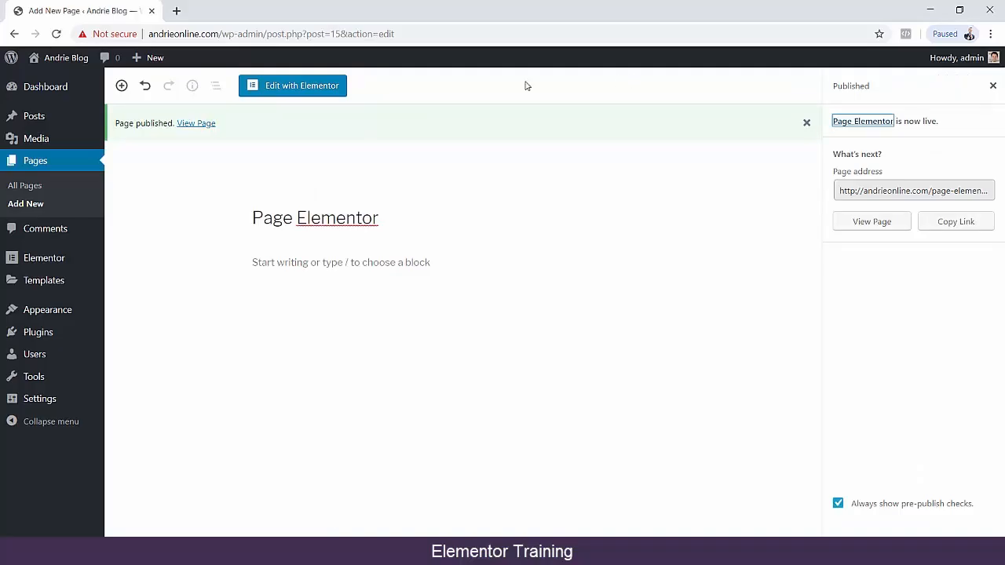
Open the new page in the Elementor editor and look over its regular and global widgets.
left_click(291, 90)
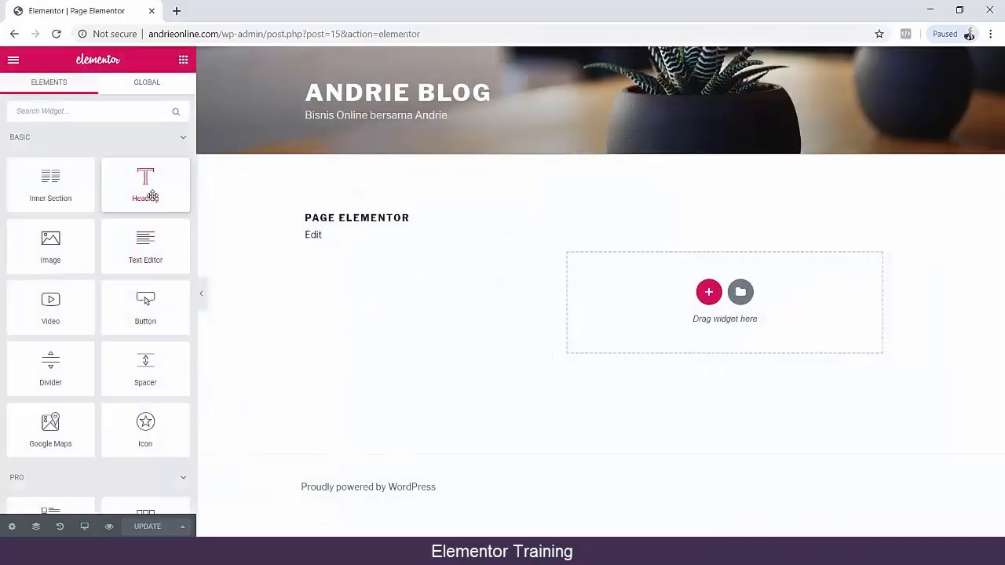
scroll(146, 191, "down", 2)
scroll(143, 126, "up", 2)
left_click(134, 85)
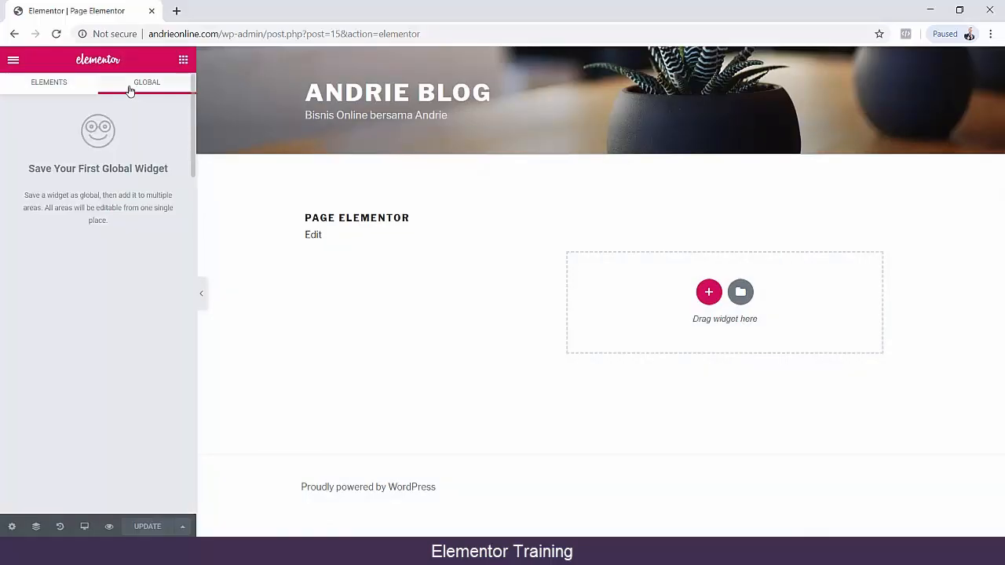
left_click(49, 83)
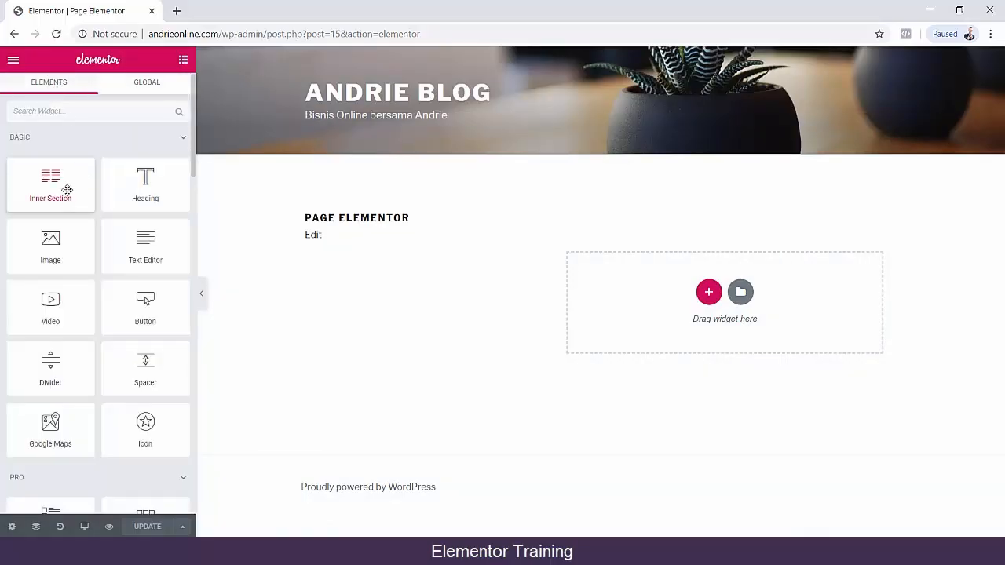
Place an Inner Section widget in the page's empty drop area and review its layout and structure settings.
left_click_drag(52, 185, 664, 299)
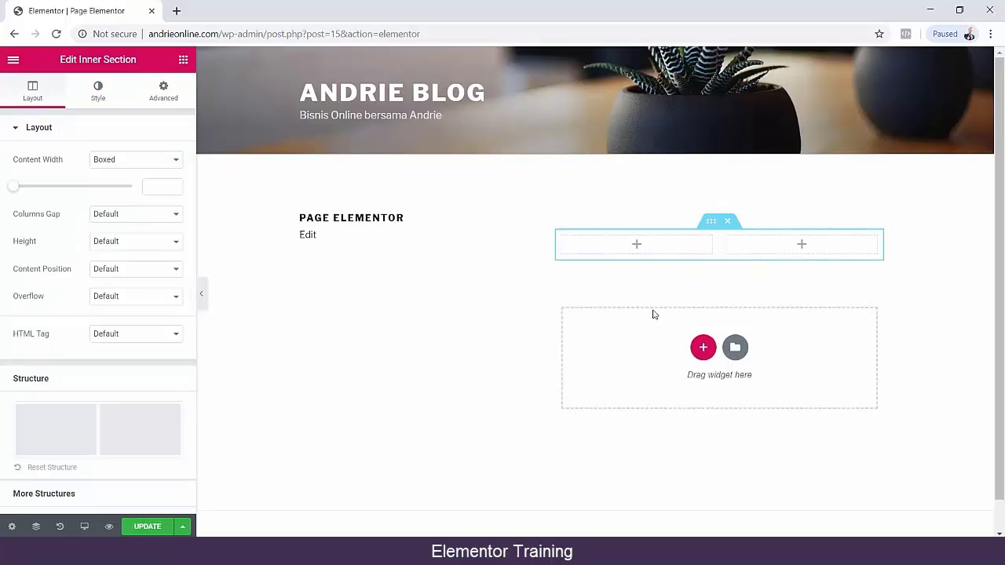
scroll(278, 281, "down", 1)
scroll(113, 265, "down", 2)
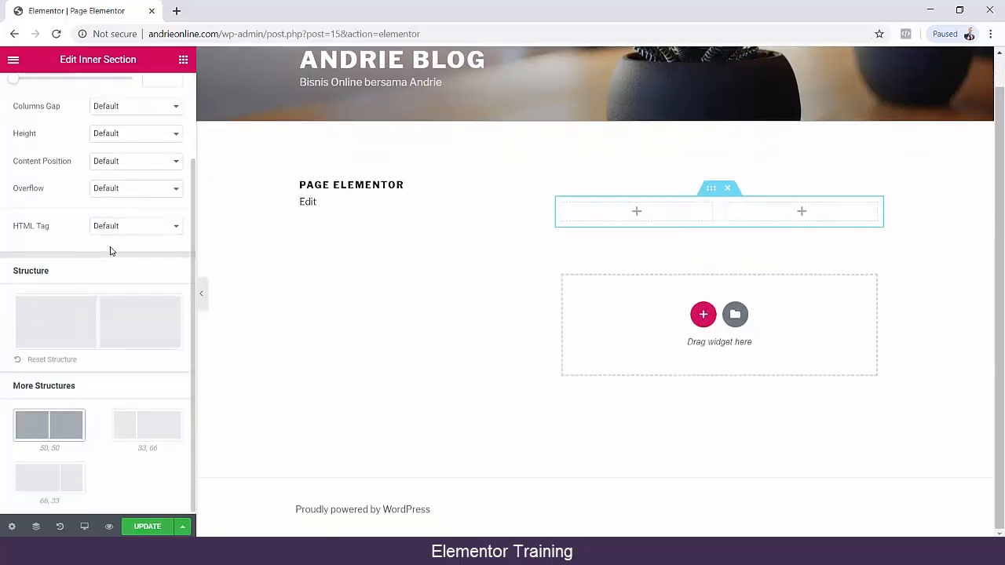
scroll(56, 277, "up", 2)
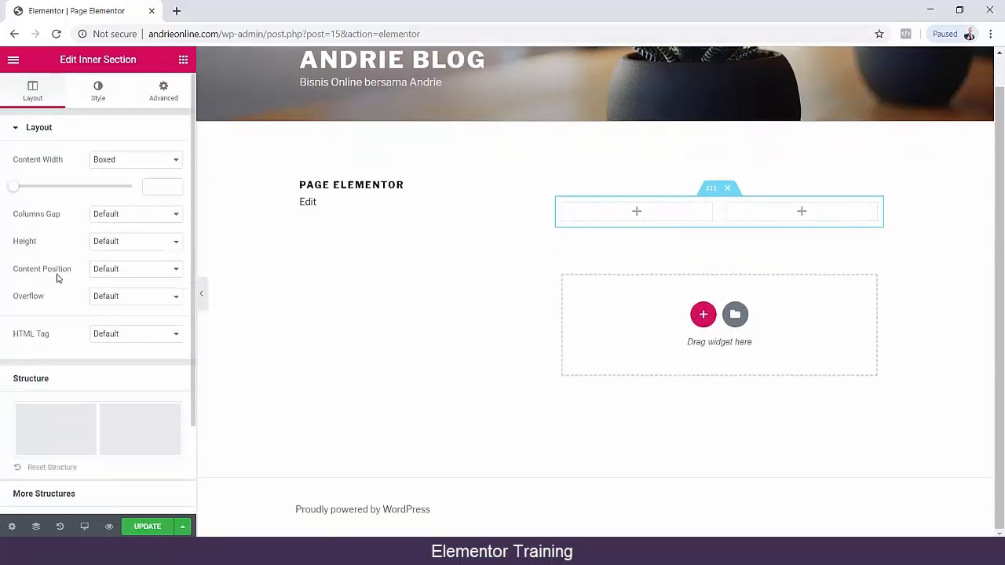
left_click(492, 261)
Examine the widget categories available for the page, including the Site and Single groups.
scroll(76, 184, "down", 5)
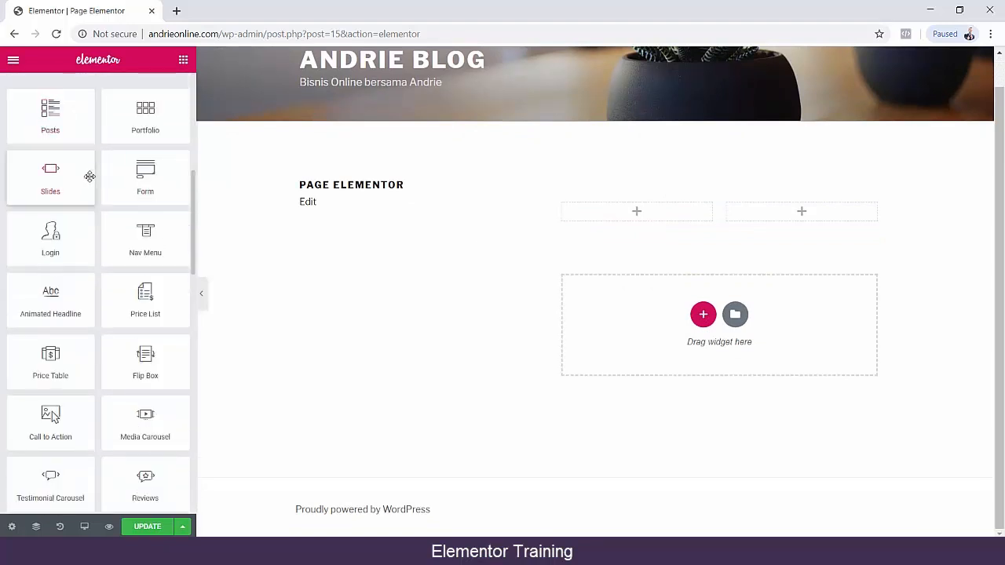
scroll(90, 176, "down", 12)
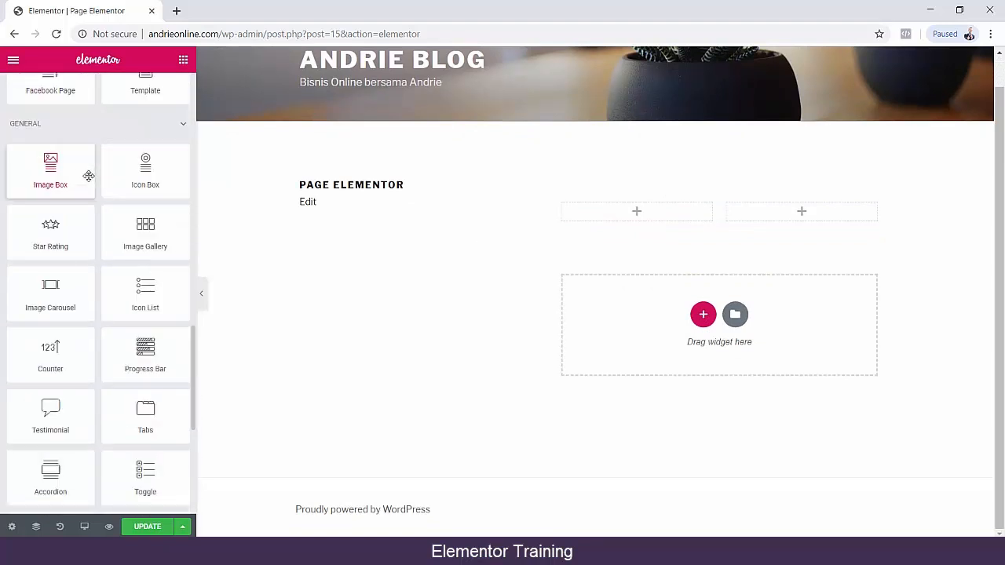
scroll(89, 176, "down", 2)
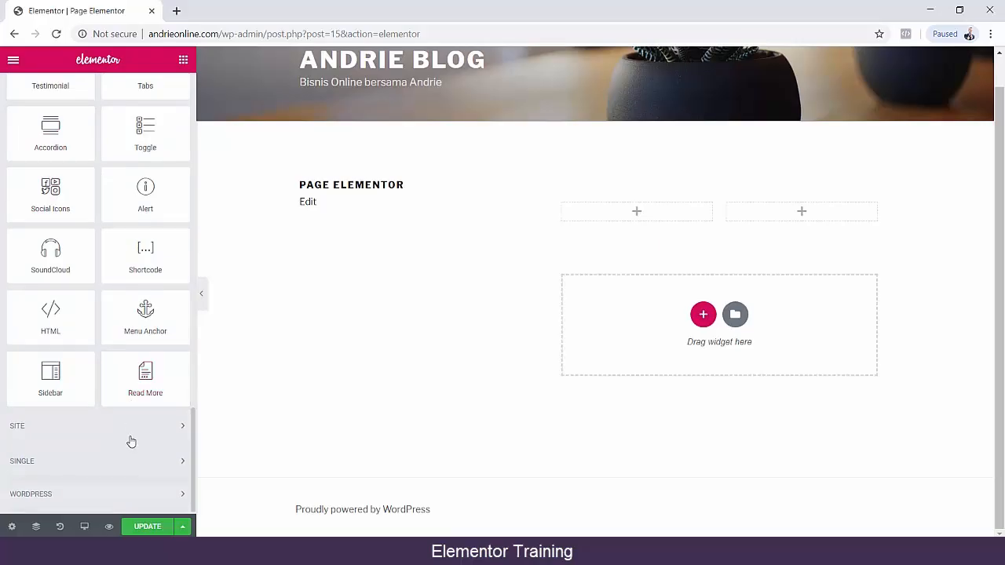
scroll(134, 428, "down", 5)
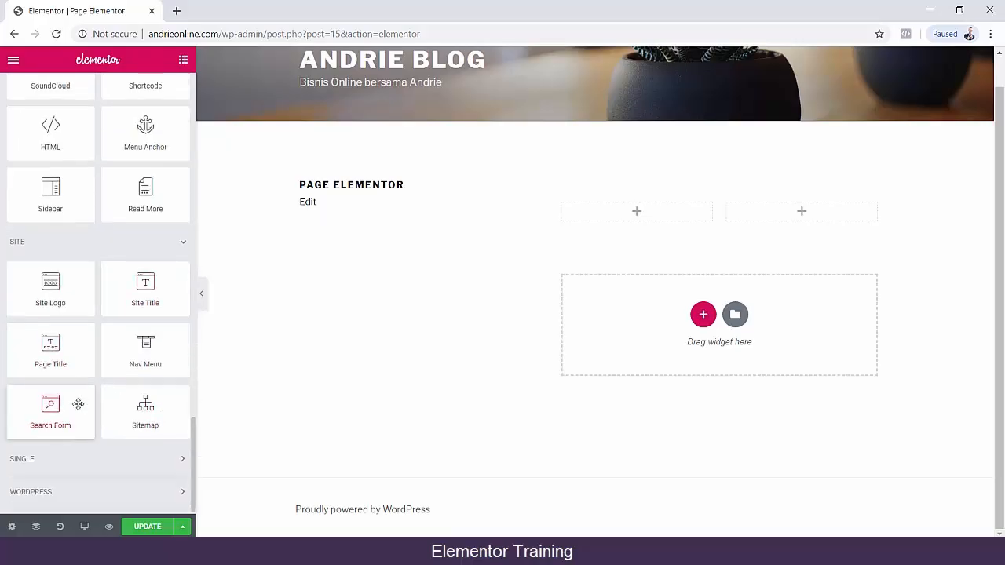
left_click(146, 461)
scroll(126, 432, "down", 3)
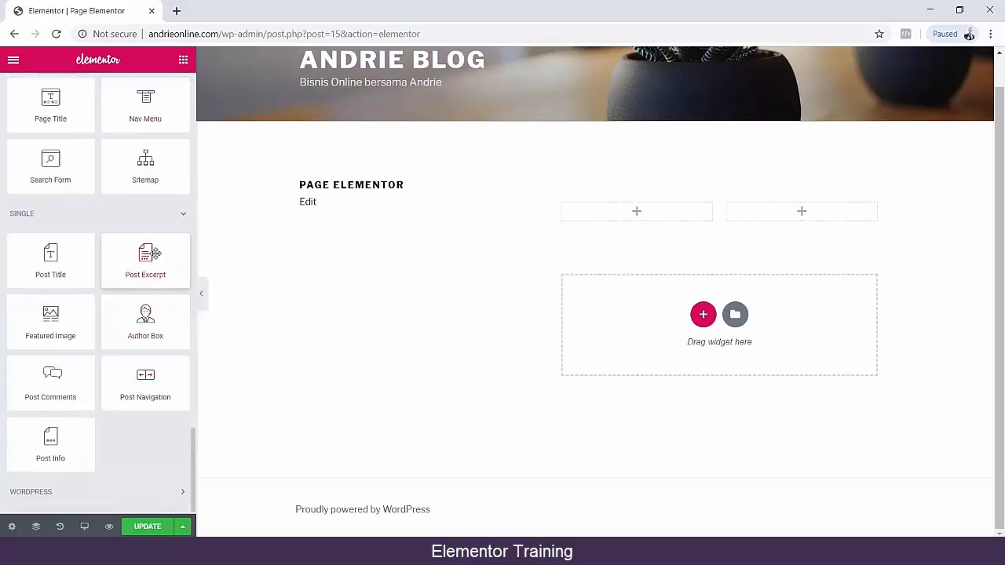
scroll(138, 409, "up", 10)
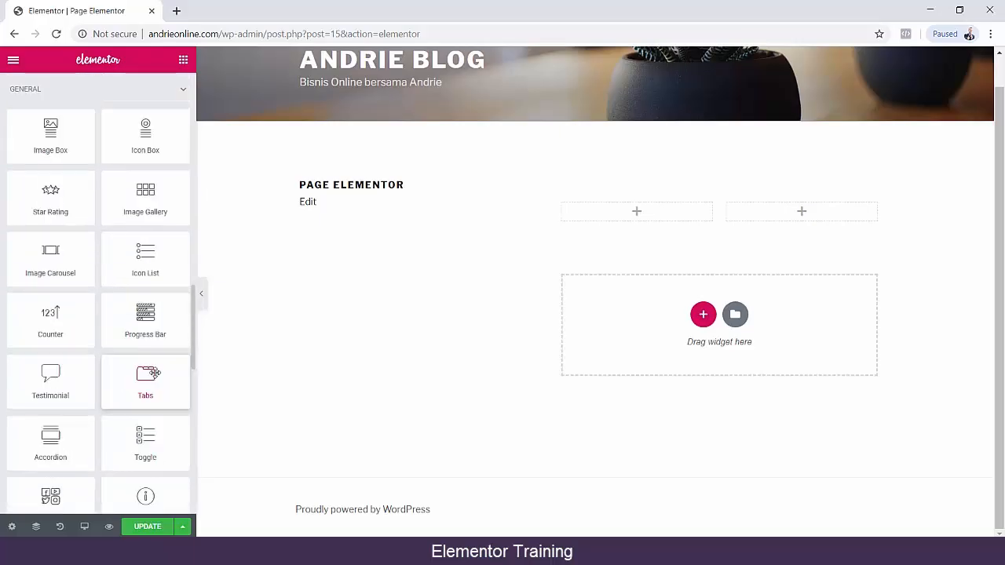
scroll(156, 374, "up", 3)
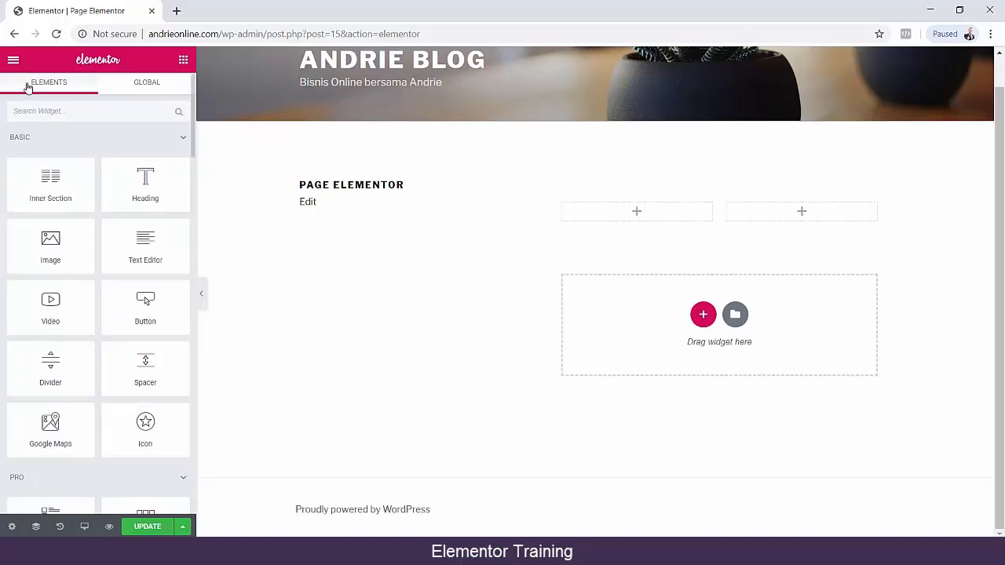
Leave the Elementor editor without saving the page and open the Saved Templates list in the WordPress admin.
left_click(14, 35)
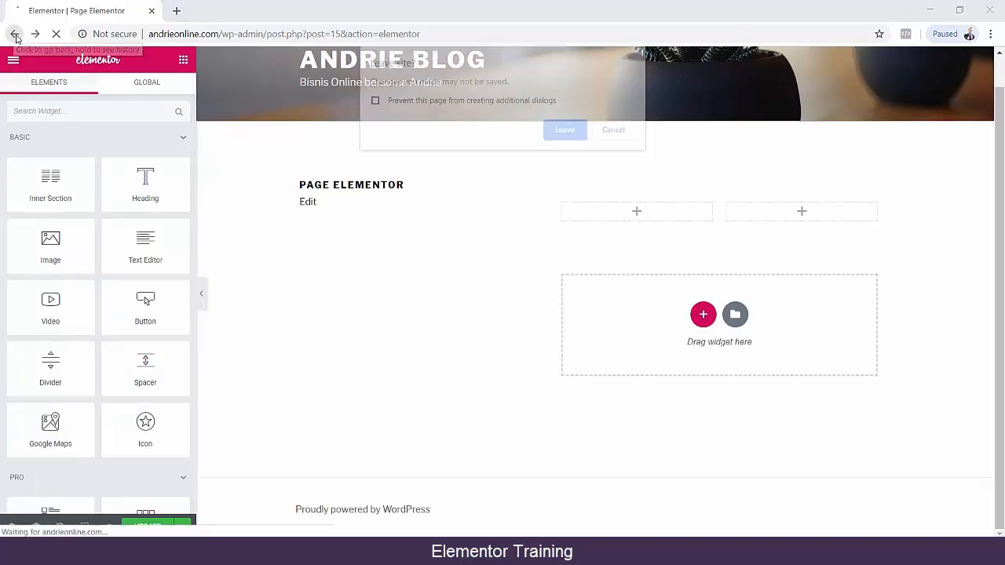
left_click(564, 131)
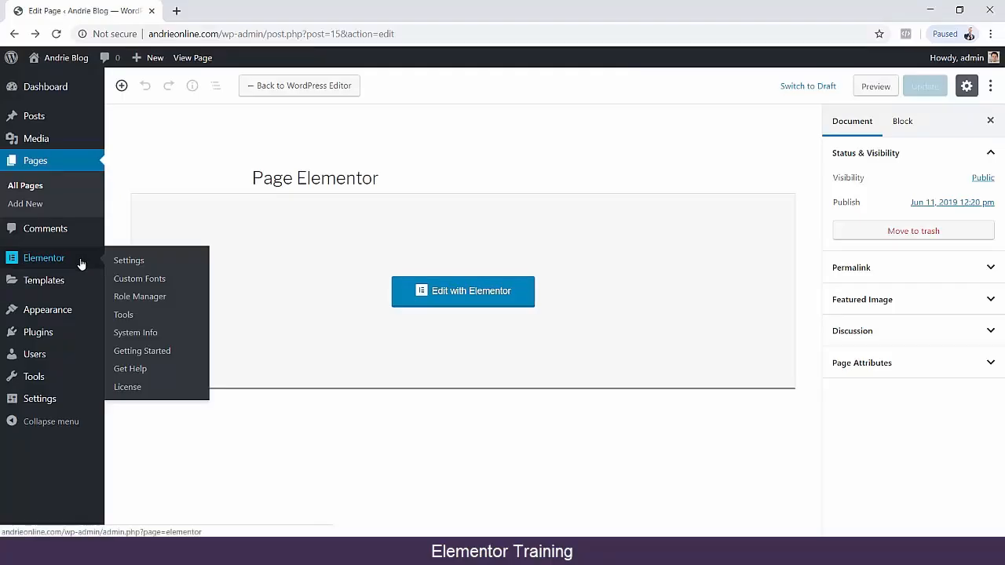
mouse_move(78, 263)
left_click(66, 280)
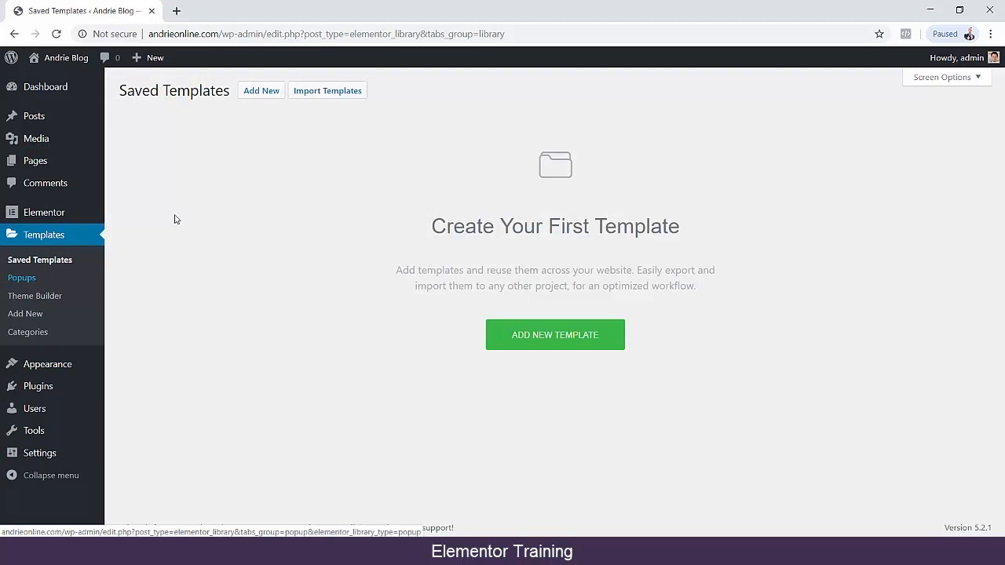
Create a new Elementor template of type Page named "Page Elementor".
left_click(263, 93)
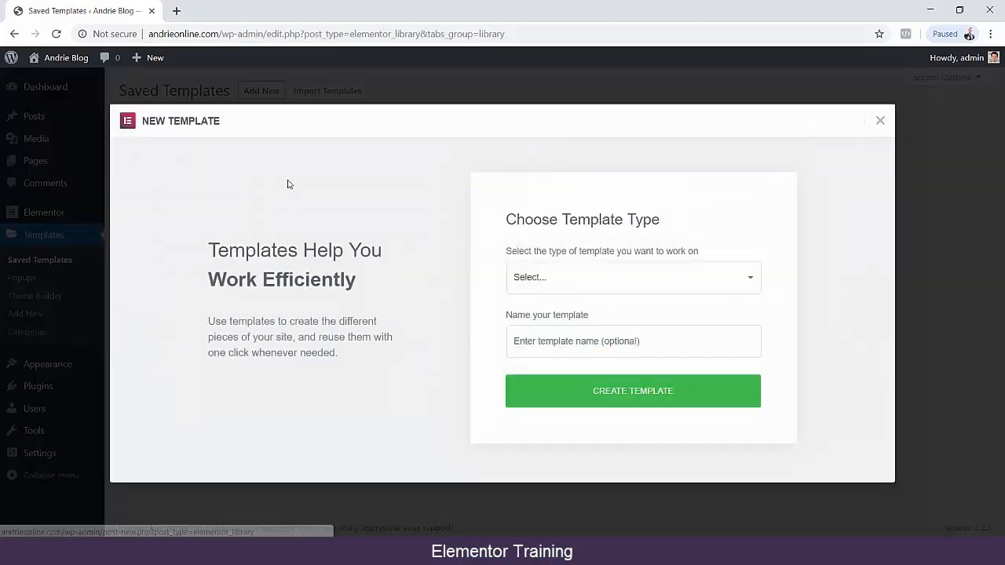
left_click(562, 284)
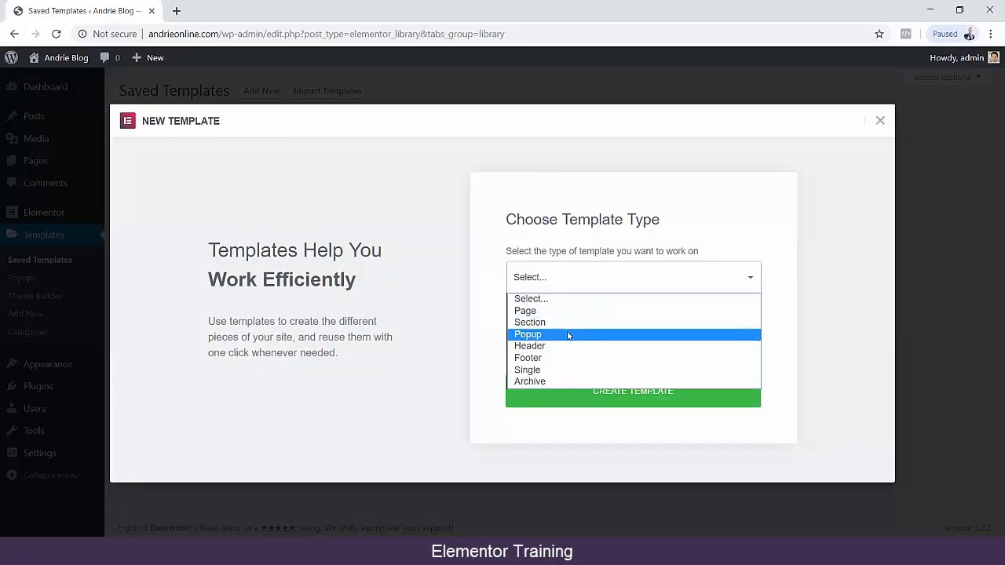
left_click(569, 312)
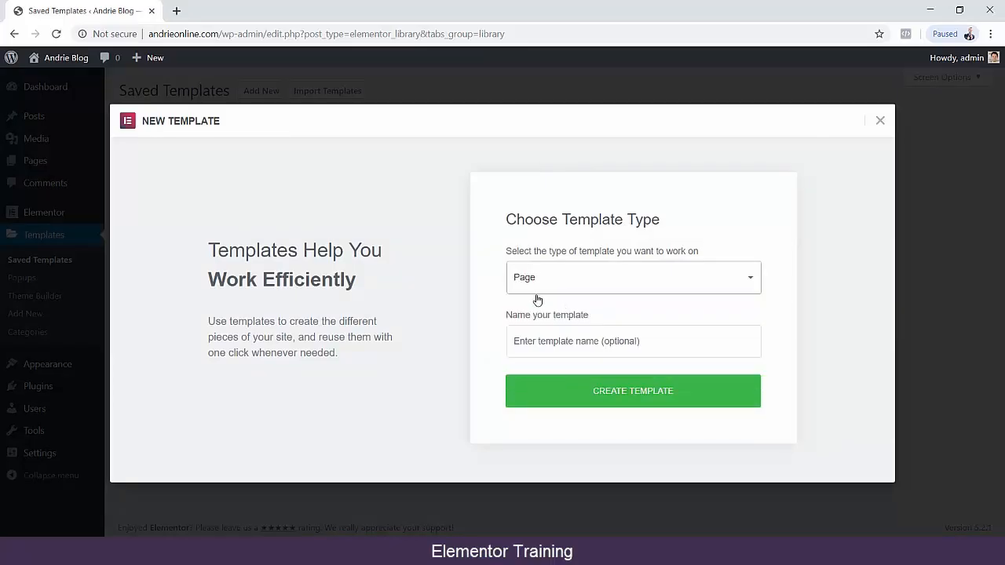
left_click(570, 339)
type("Pag")
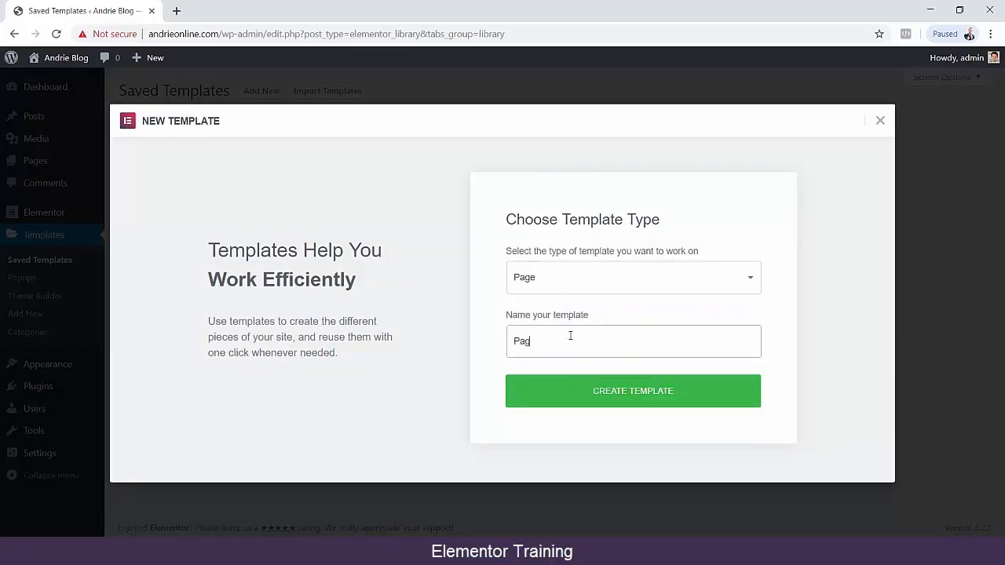
type("e Elementor")
left_click(594, 391)
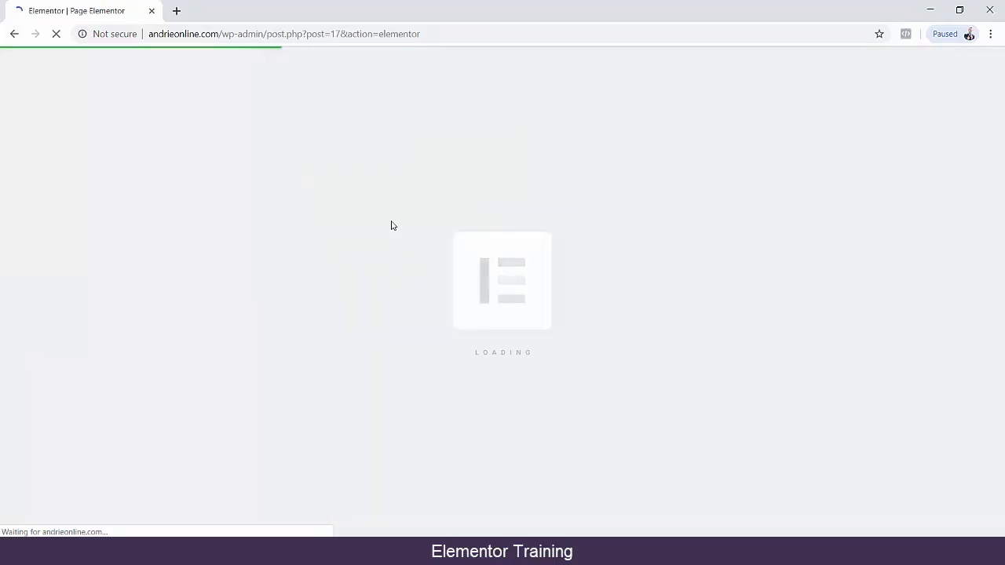
Examine the Page Elementor template's blank layout, the available widget categories and the save options in the Elementor editor.
scroll(403, 298, "down", 3)
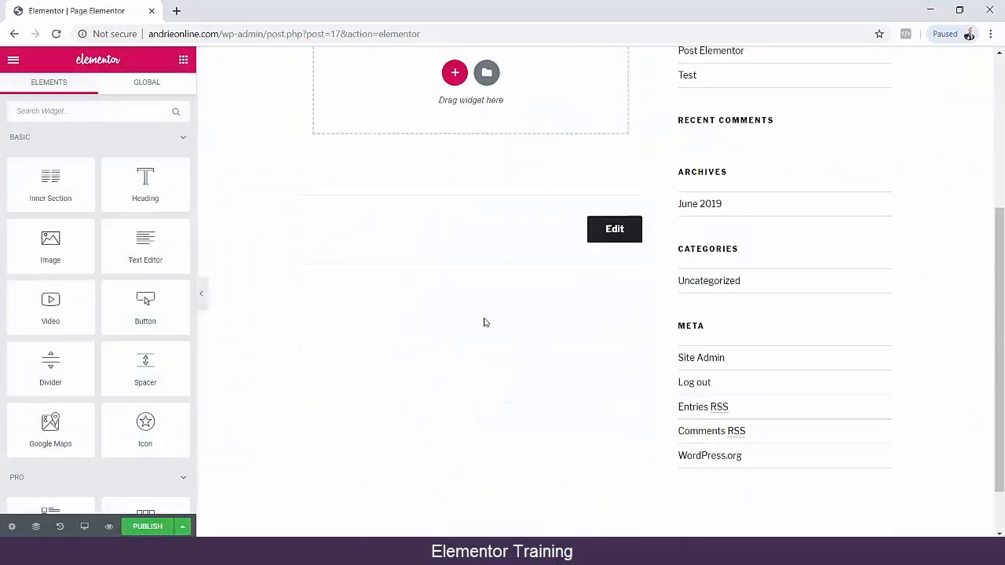
scroll(485, 322, "up", 3)
scroll(490, 316, "down", 4)
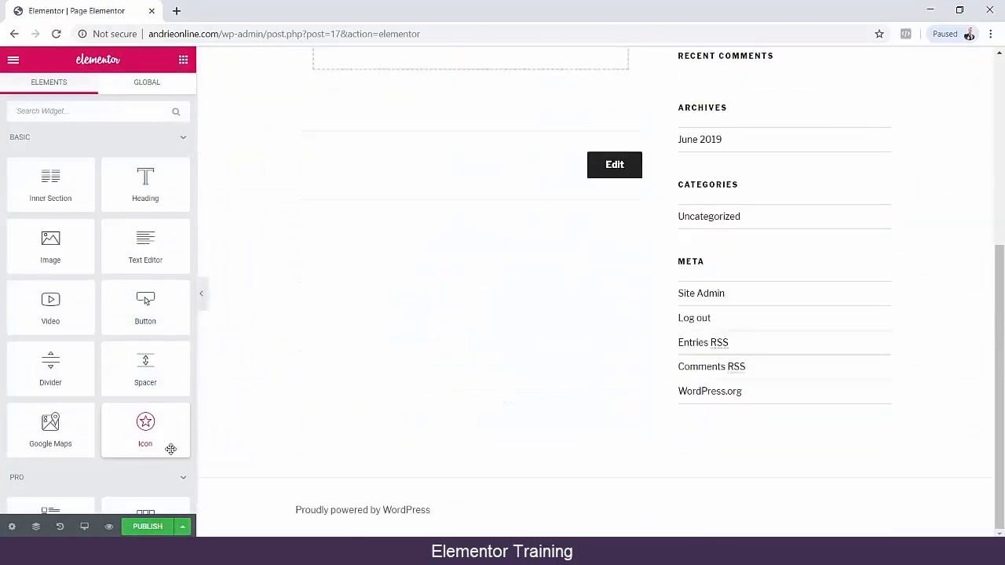
scroll(161, 343, "down", 15)
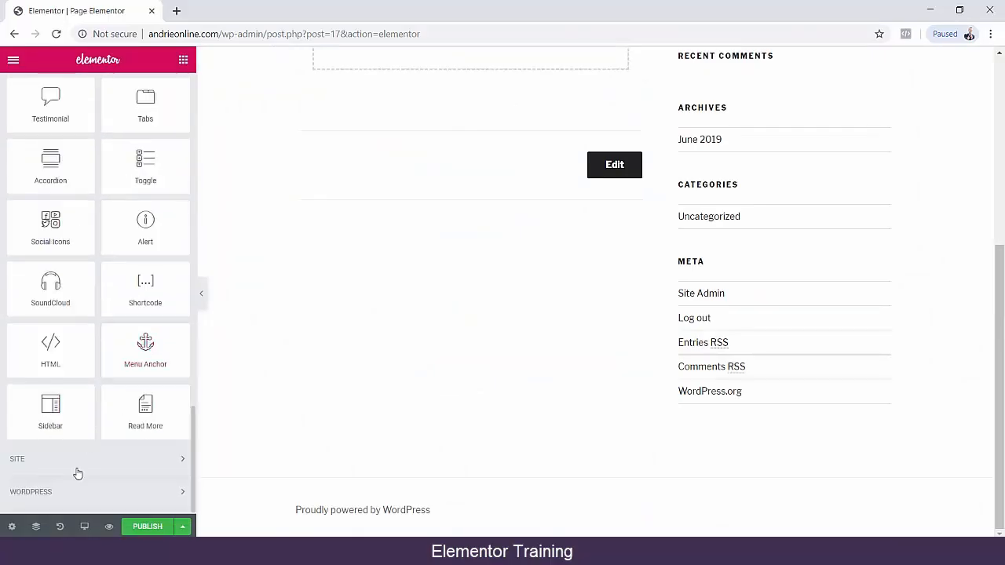
scroll(98, 259, "up", 5)
scroll(117, 446, "up", 10)
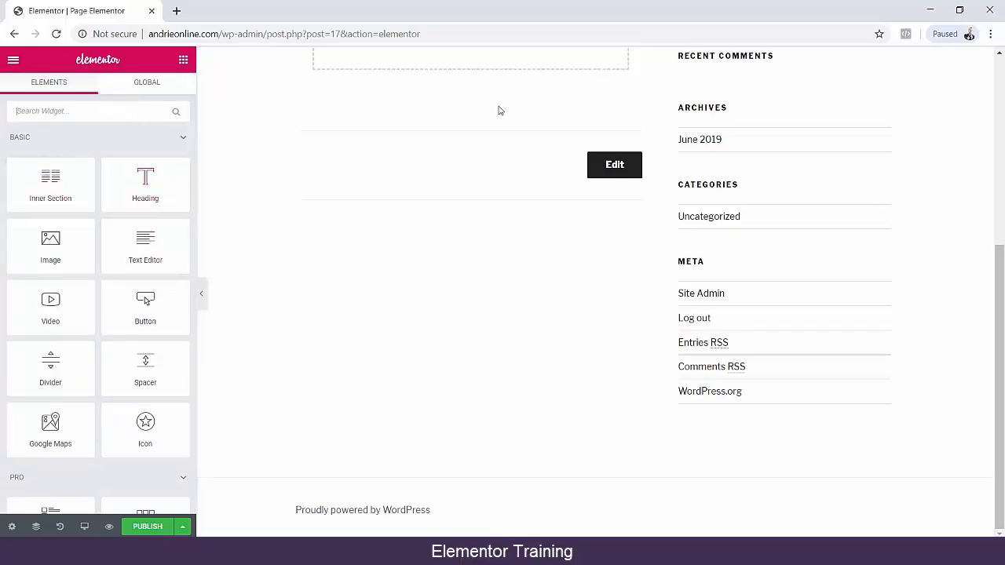
scroll(442, 248, "up", 5)
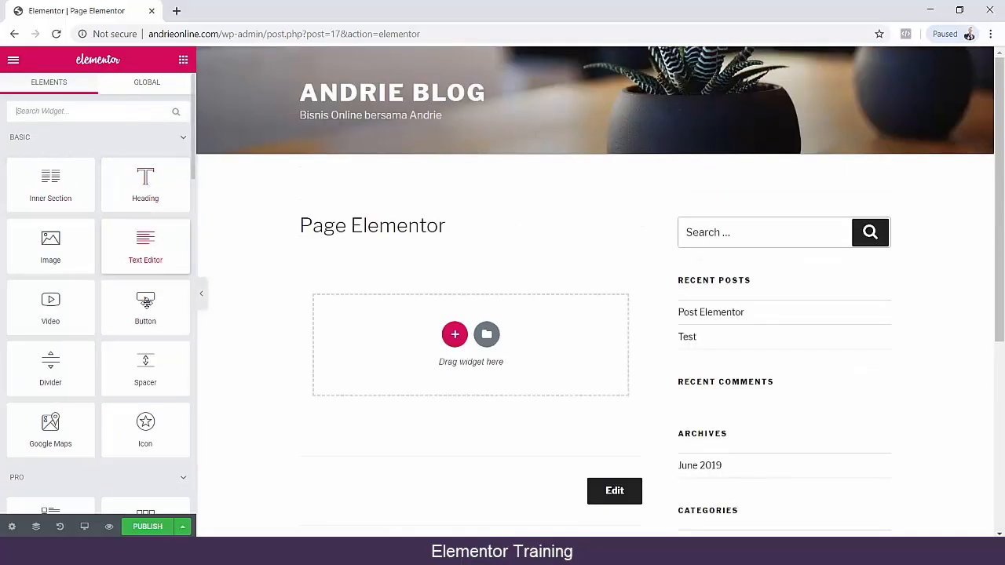
scroll(147, 297, "down", 6)
scroll(157, 203, "up", 1)
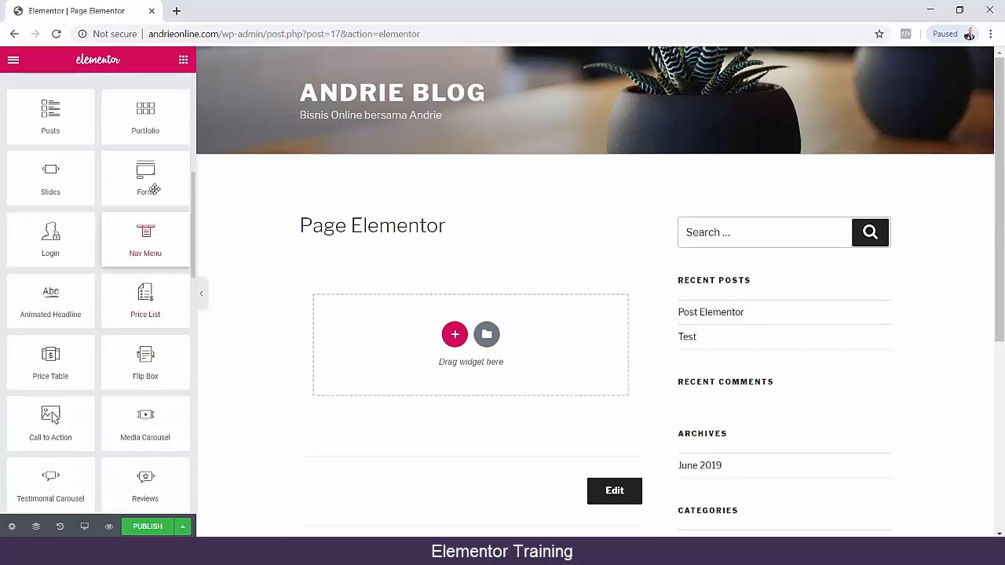
scroll(521, 283, "down", 5)
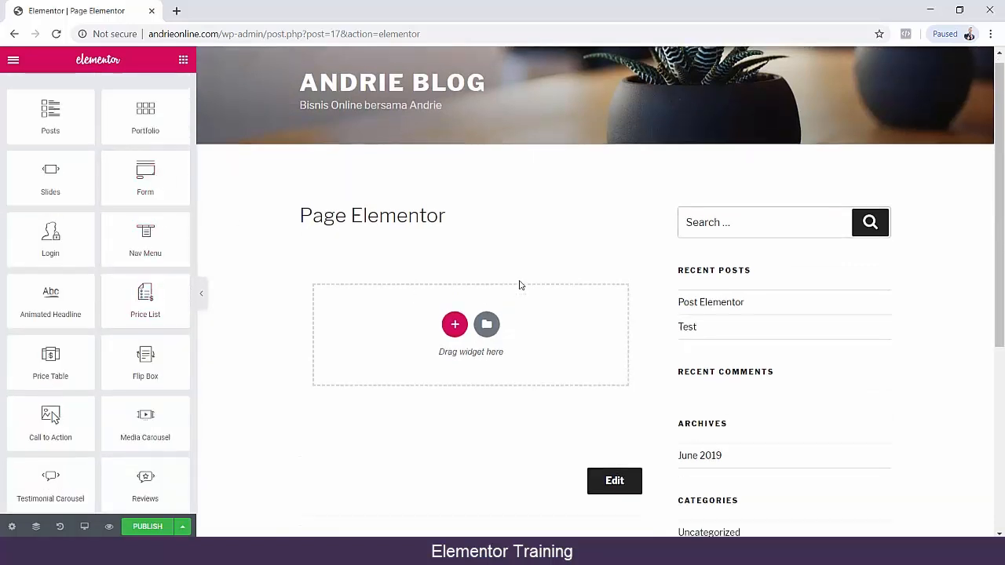
scroll(79, 304, "up", 8)
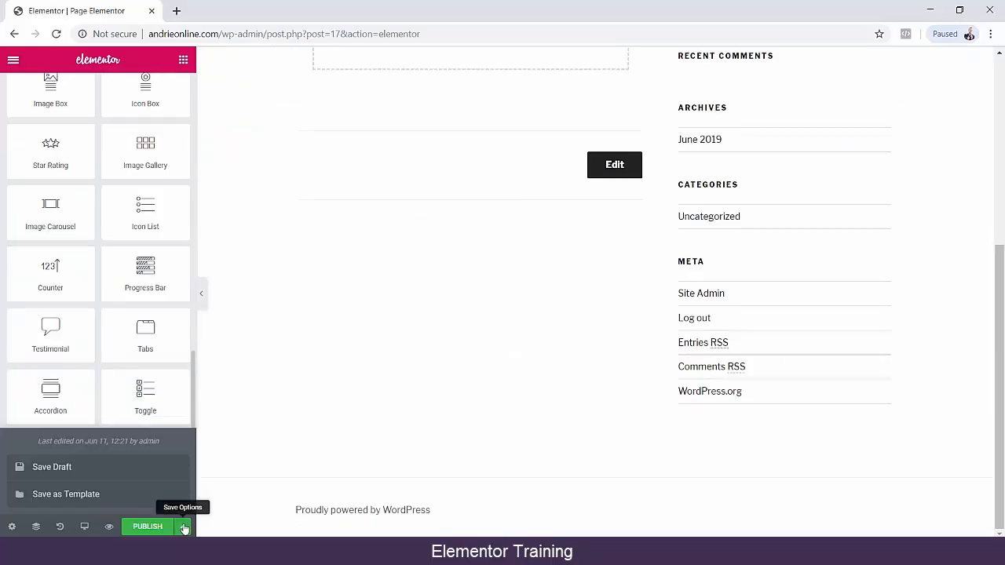
scroll(173, 186, "up", 6)
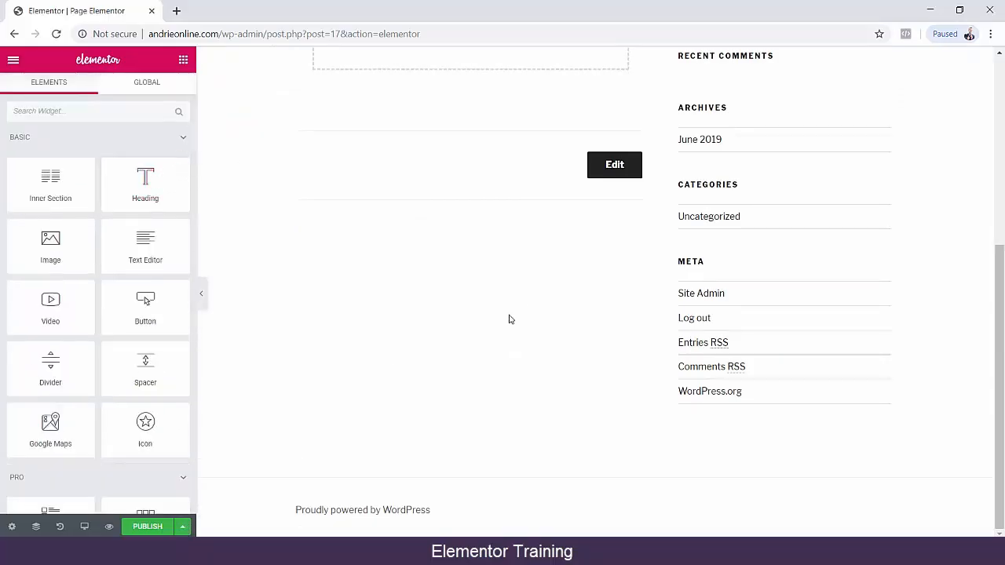
scroll(509, 319, "up", 5)
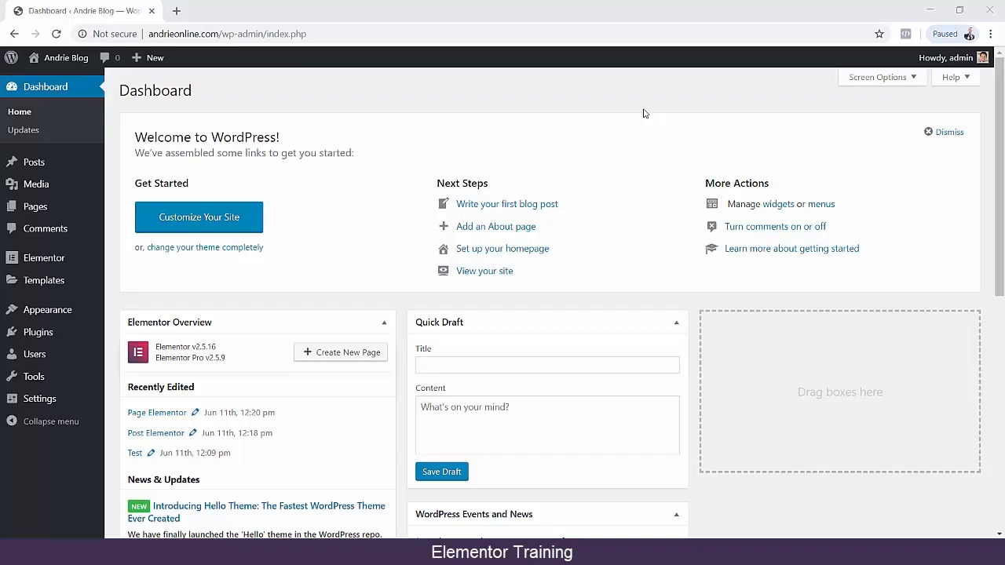
Open the site's list of all pages in a separate tab and view the published "Page Elementor" page.
middle_click(129, 208)
left_click(204, 5)
mouse_move(335, 207)
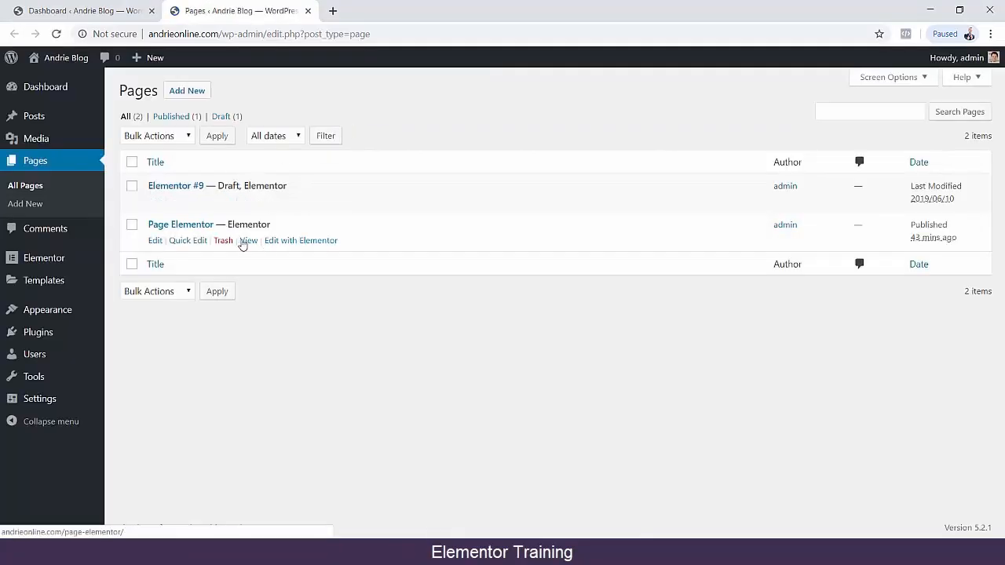
left_click(244, 242)
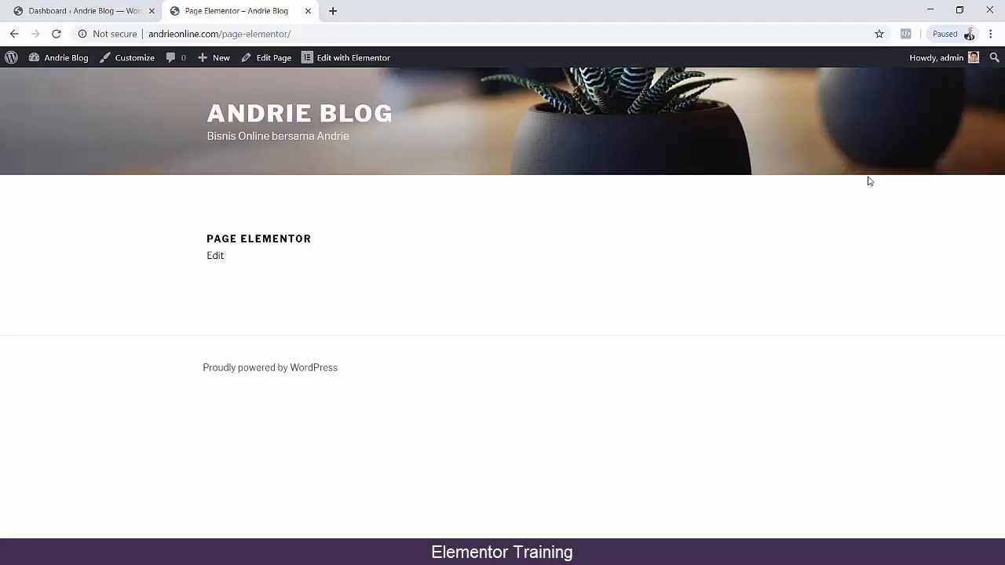
Return to the WordPress dashboard and search the installable plugins for "header elementor".
left_click(118, 14)
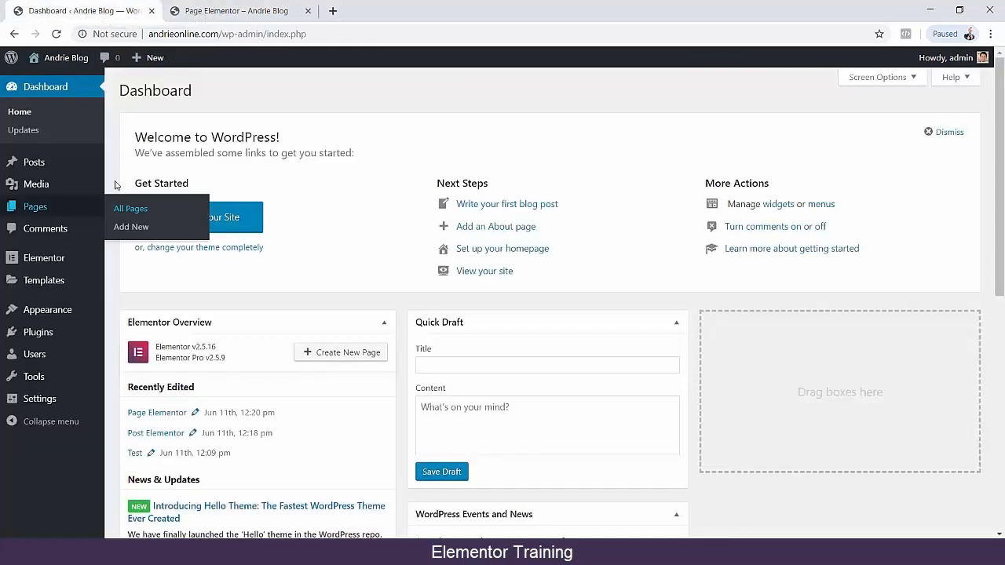
mouse_move(86, 339)
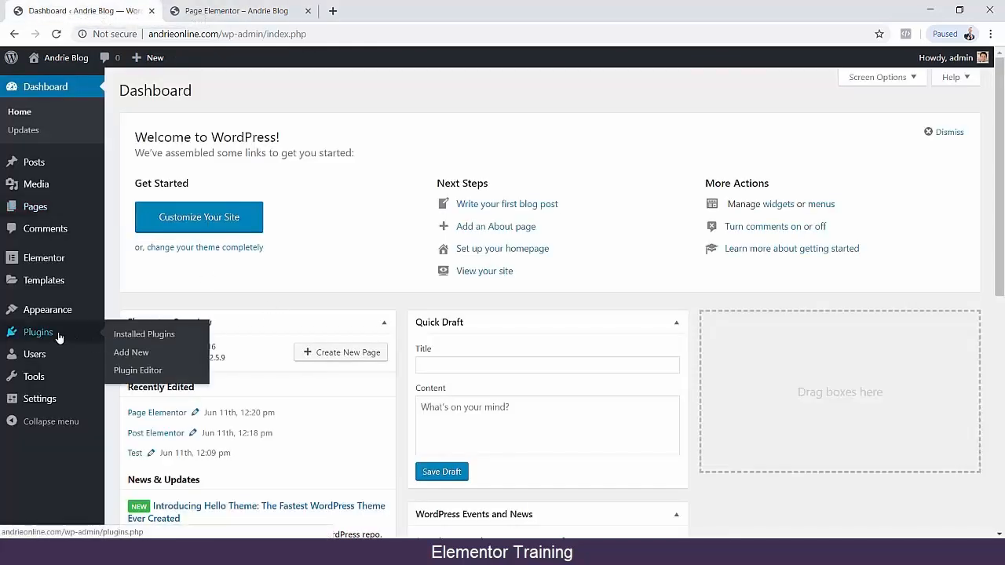
left_click(130, 353)
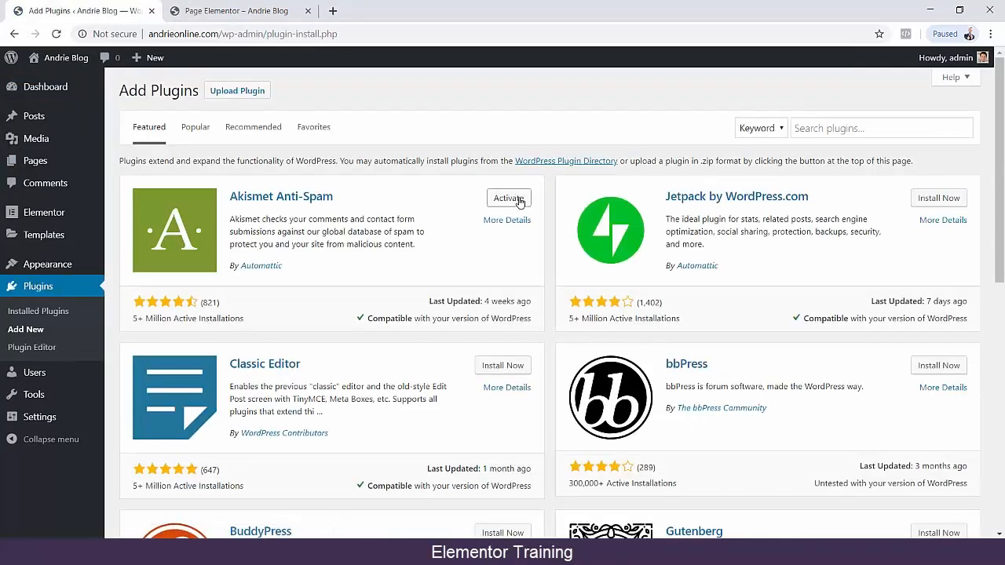
left_click(826, 126)
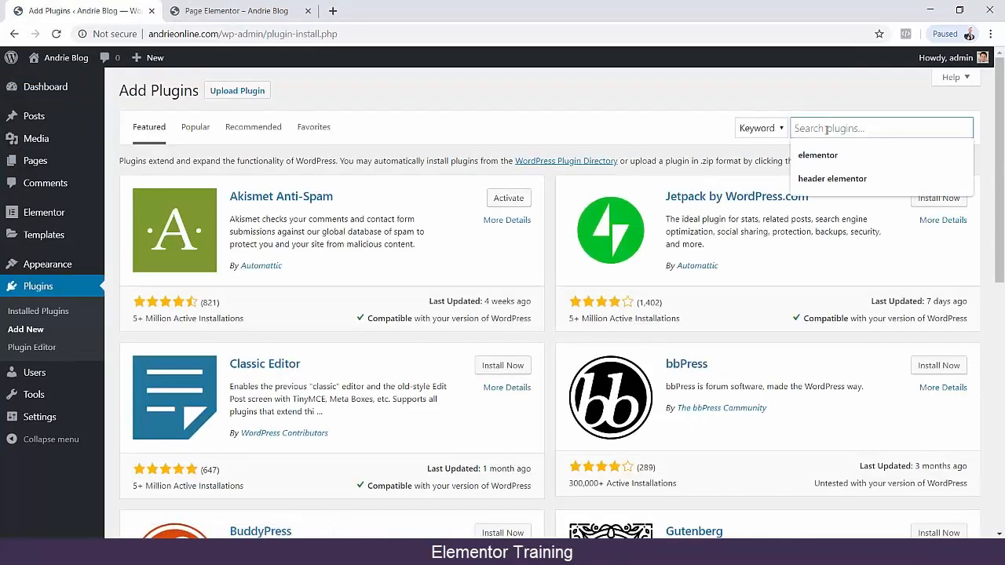
key("Down")
key("Down")
key("Return")
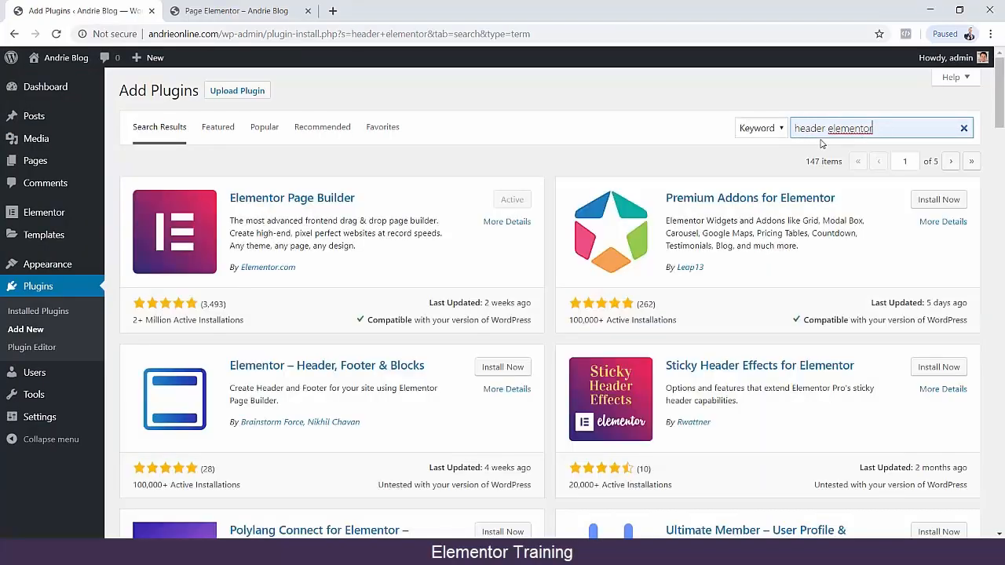
Review the details and screenshots of the "Elementor – Header, Footer & Blocks" plugin, then close its information window.
scroll(232, 377, "down", 2)
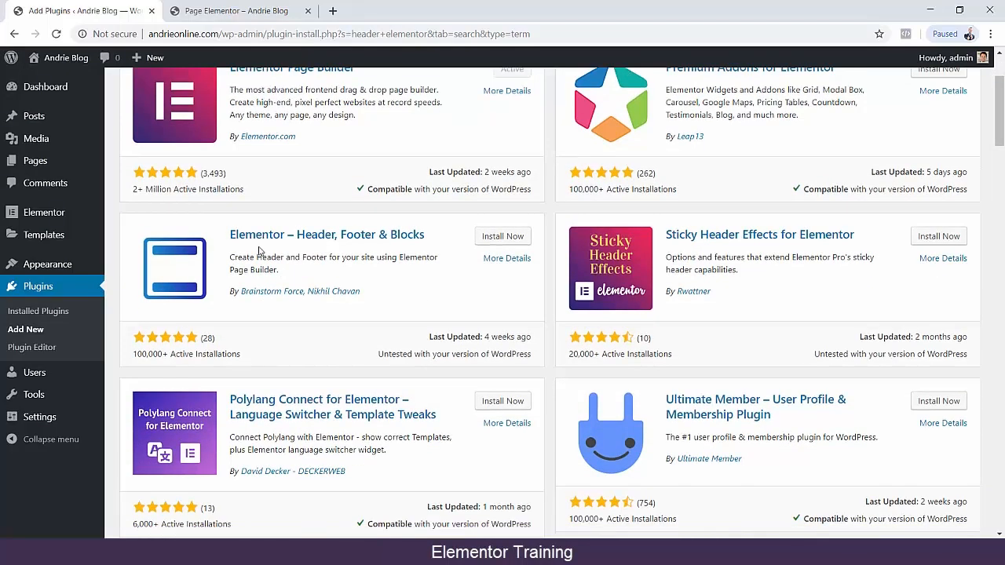
left_click(493, 263)
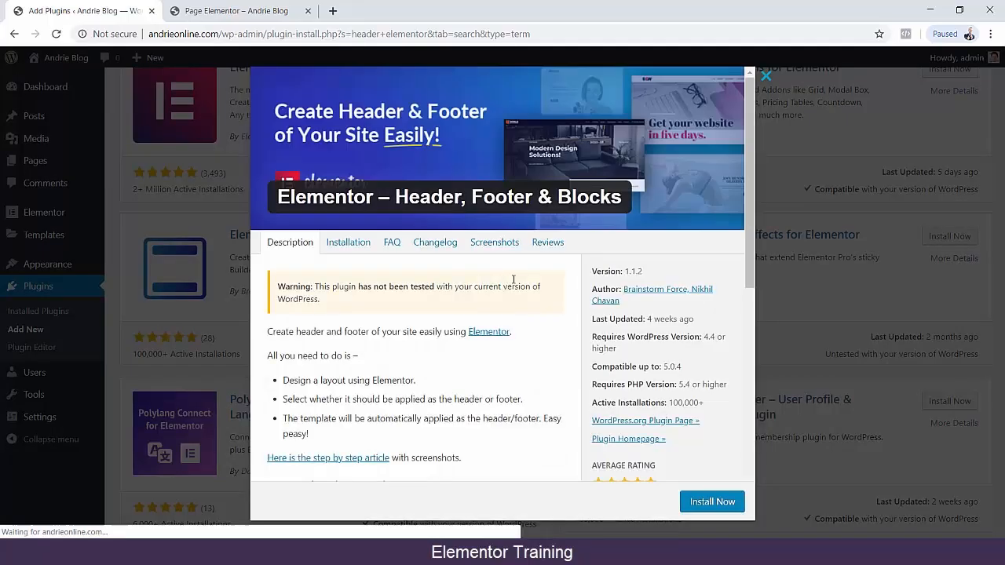
left_click(493, 243)
scroll(461, 226, "down", 5)
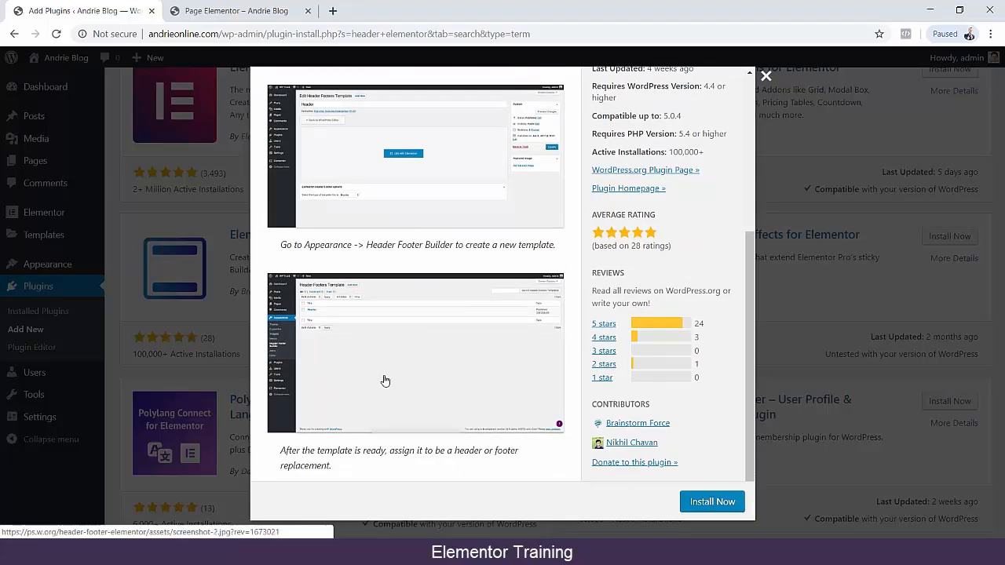
scroll(397, 359, "up", 5)
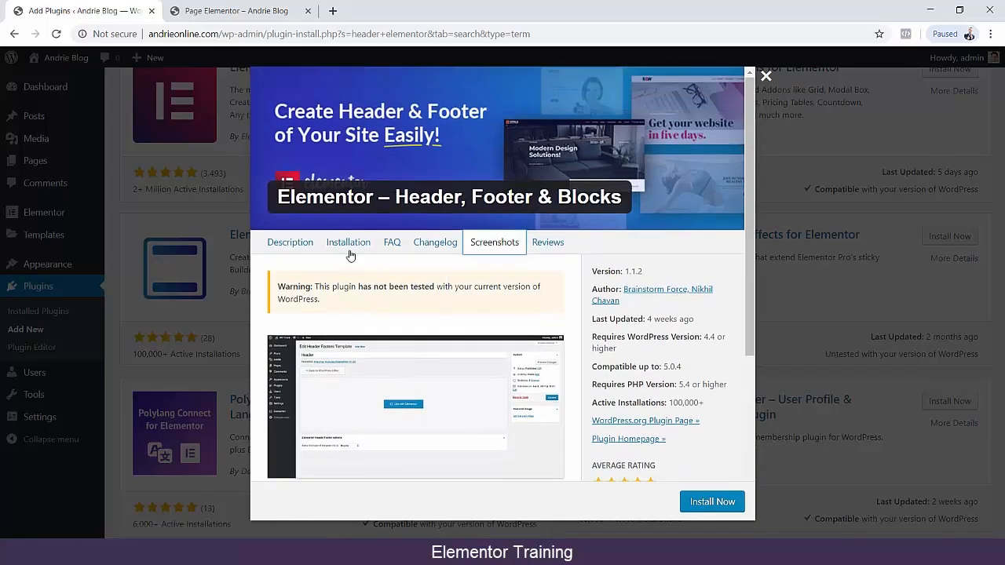
left_click(766, 78)
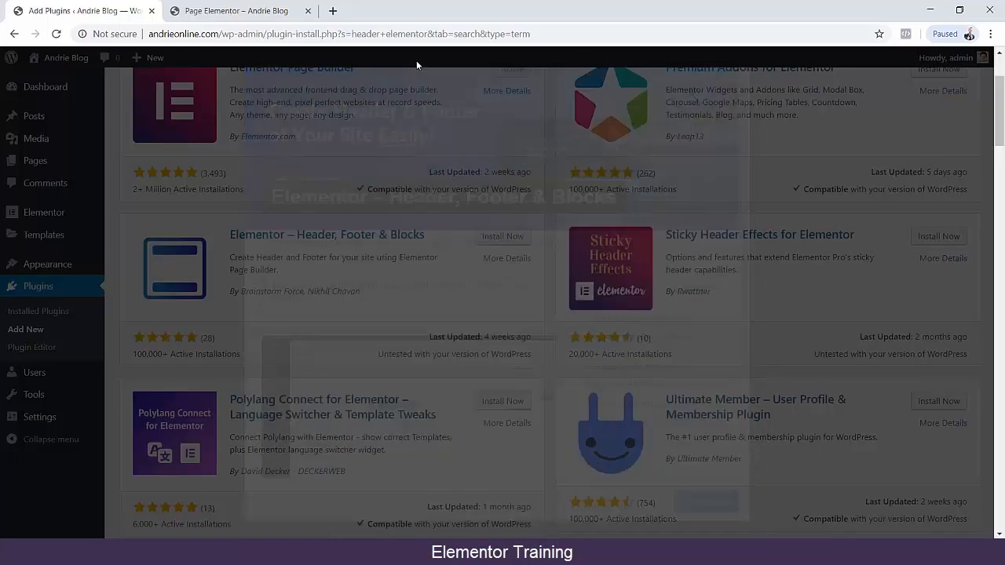
Install and activate the "Elementor – Header, Footer & Blocks" plugin and read the theme compatibility notice.
left_click(503, 238)
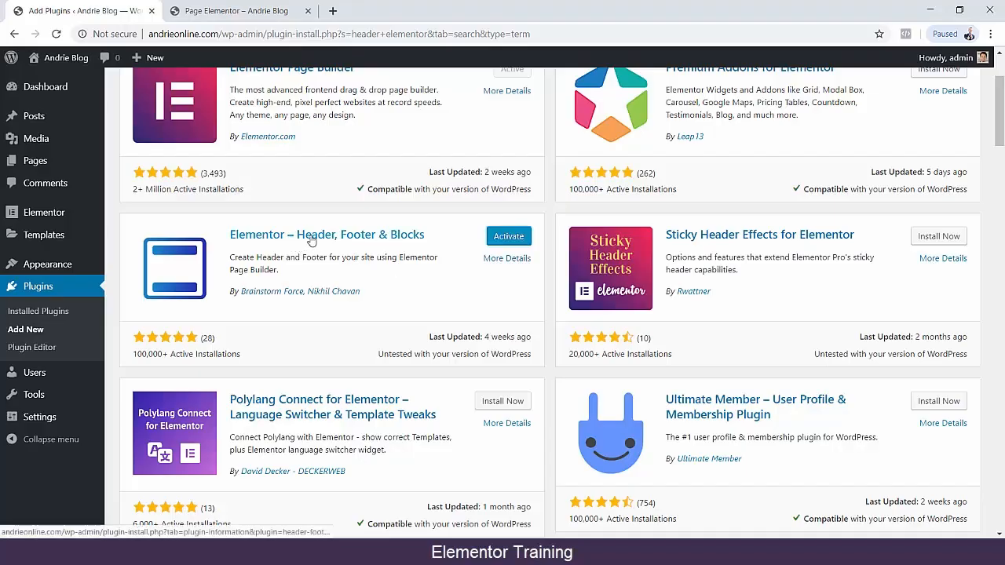
left_click(492, 242)
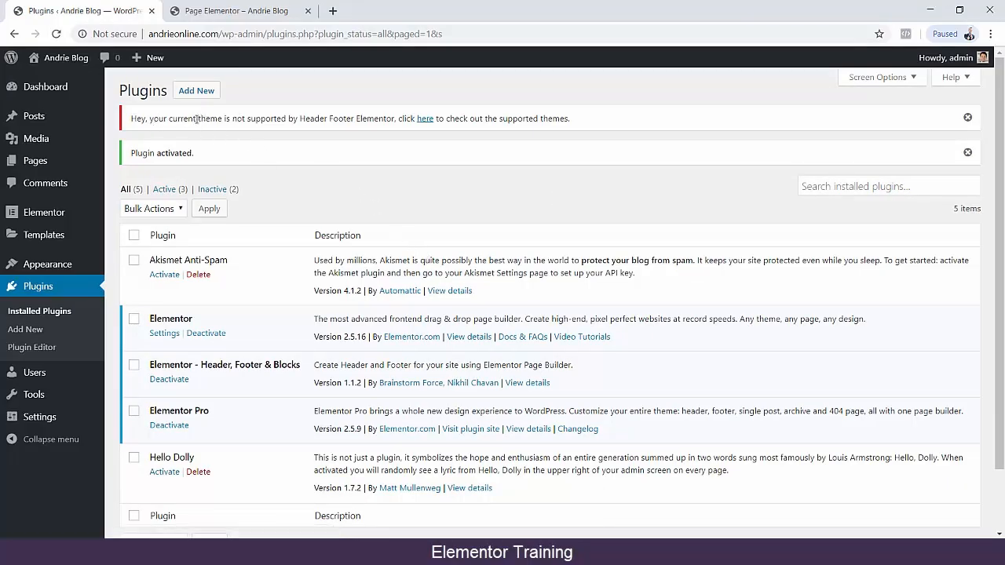
left_click_drag(196, 119, 344, 123)
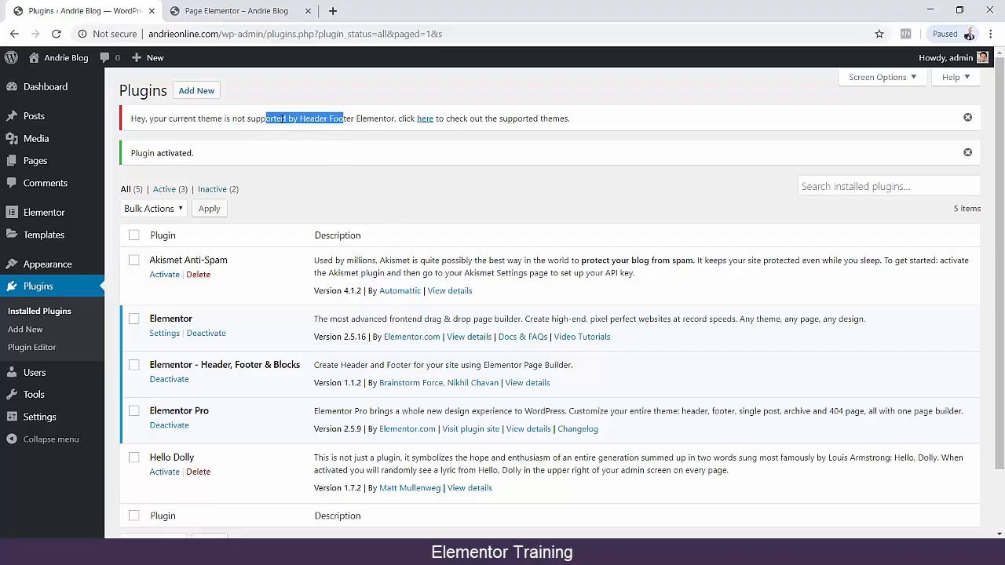
left_click(306, 118)
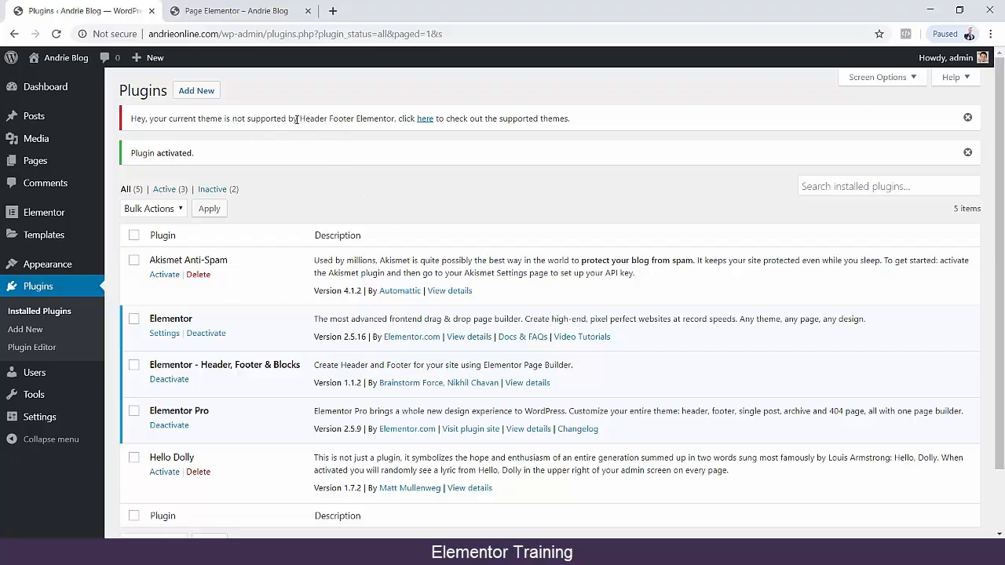
Open the installed themes, start a live preview of Twenty Sixteen and return to the theme list.
left_click(125, 267)
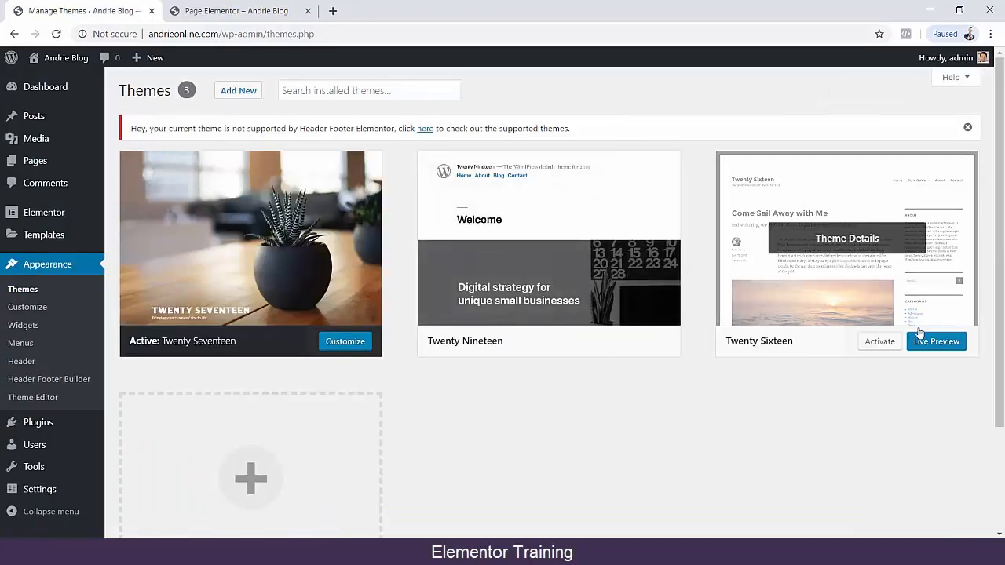
left_click(936, 341)
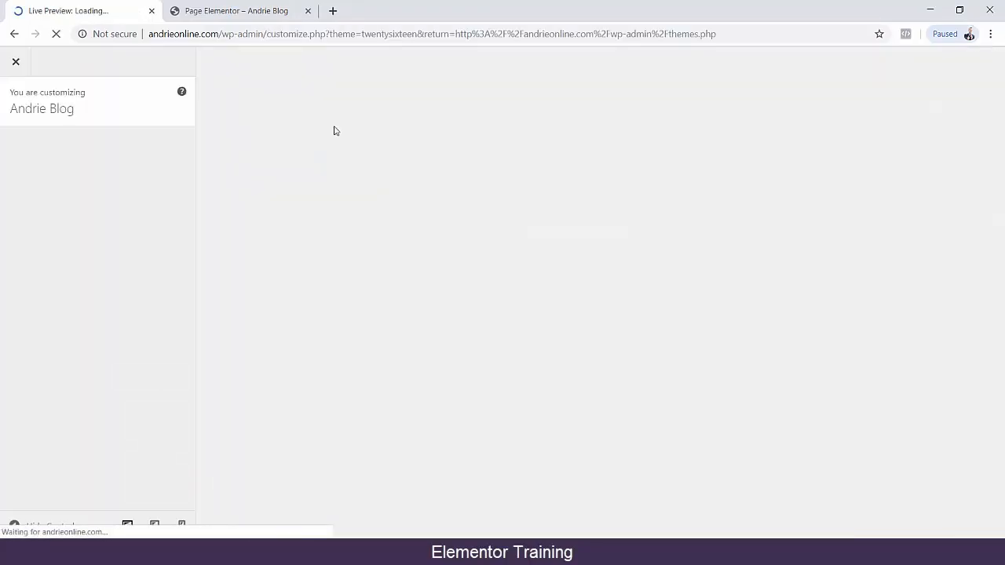
left_click(14, 34)
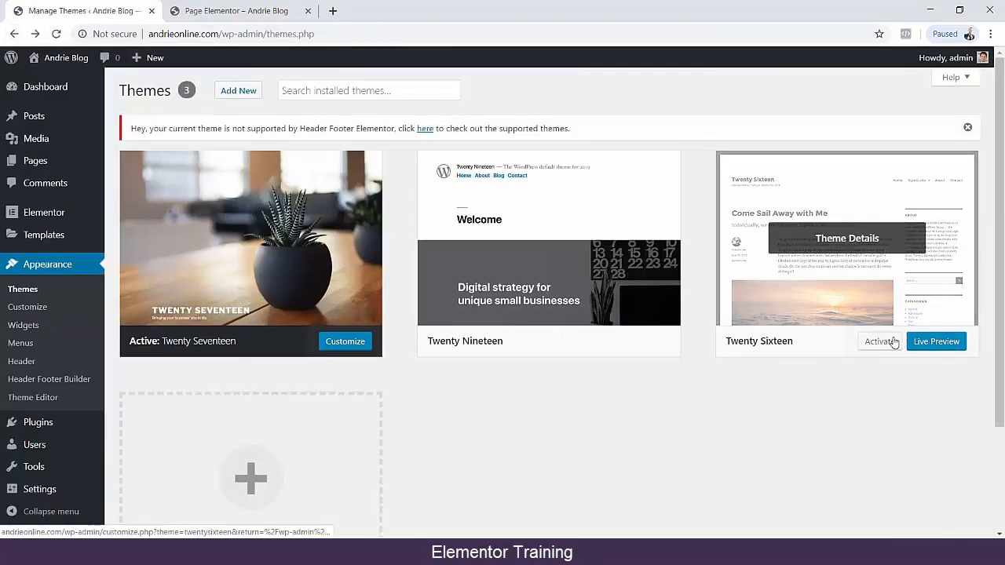
Activate the Twenty Sixteen theme and check the Header Footer Elementor support notice.
left_click(893, 343)
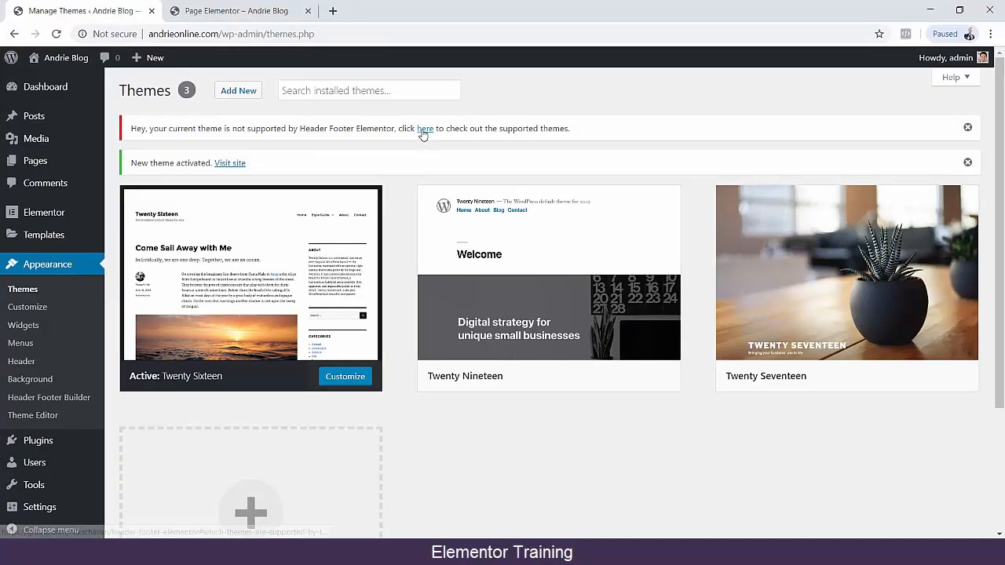
left_click_drag(398, 129, 599, 133)
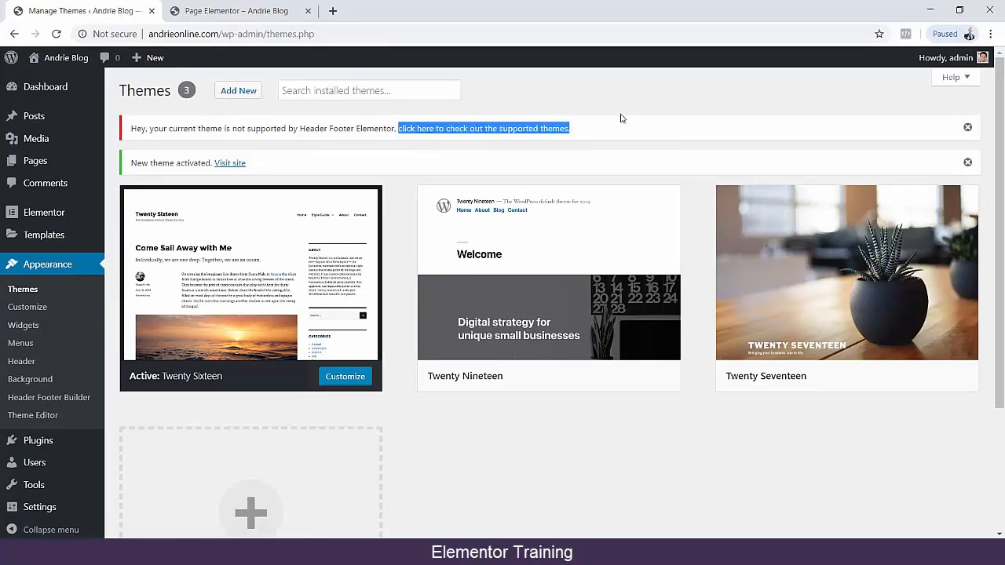
left_click(623, 100)
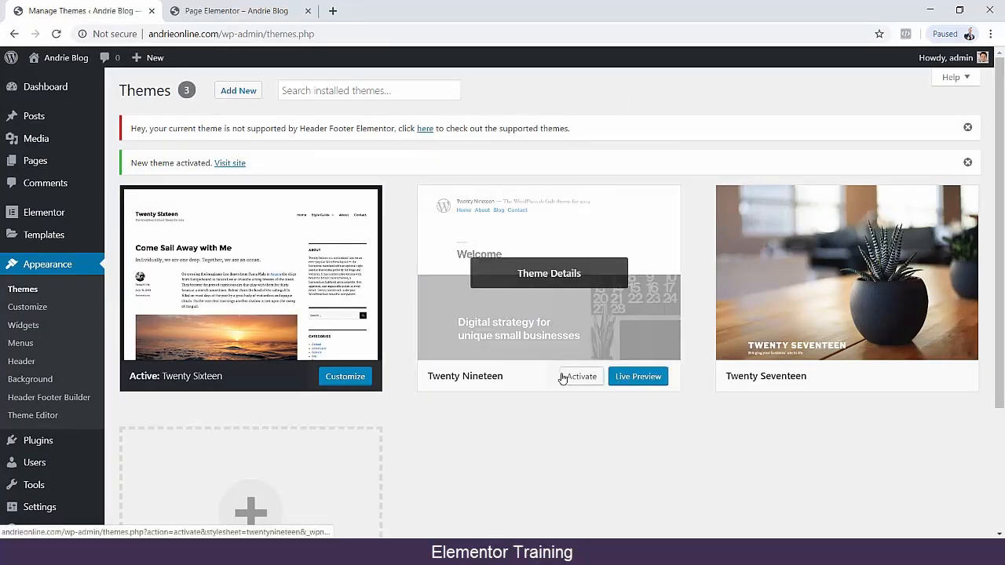
Activate the Twenty Nineteen theme and read the Header Footer Elementor support notice again.
left_click(577, 376)
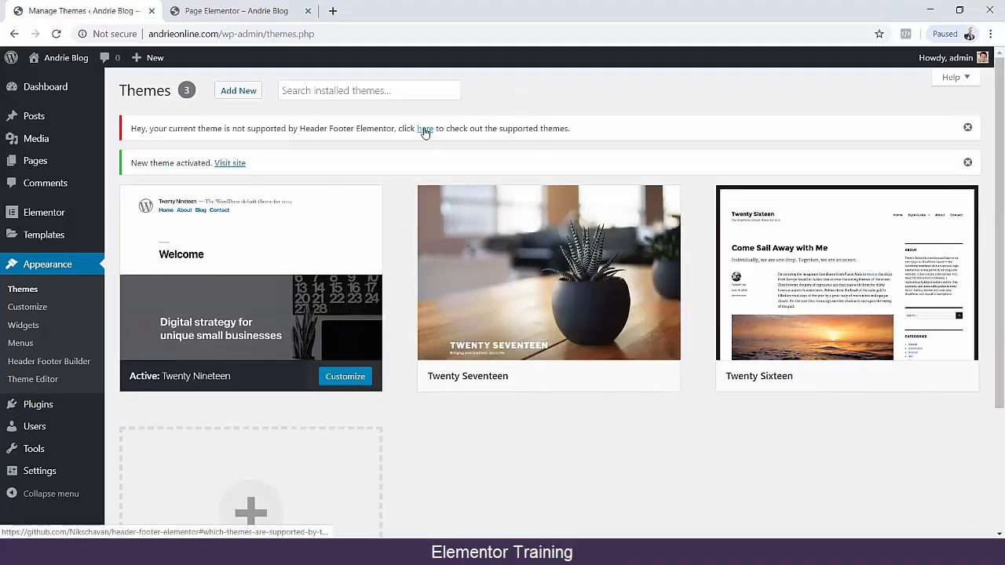
left_click_drag(593, 130, 118, 120)
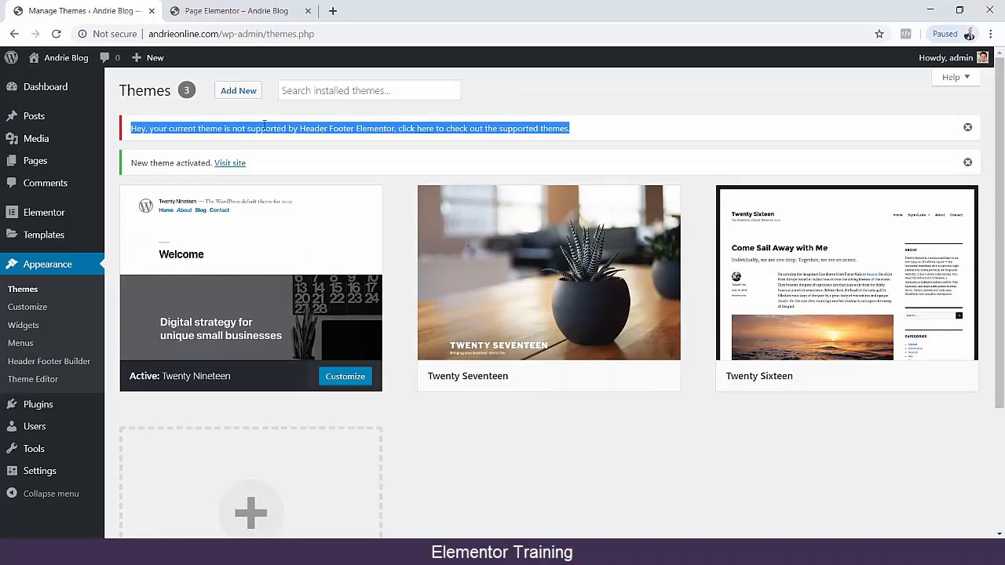
left_click(596, 101)
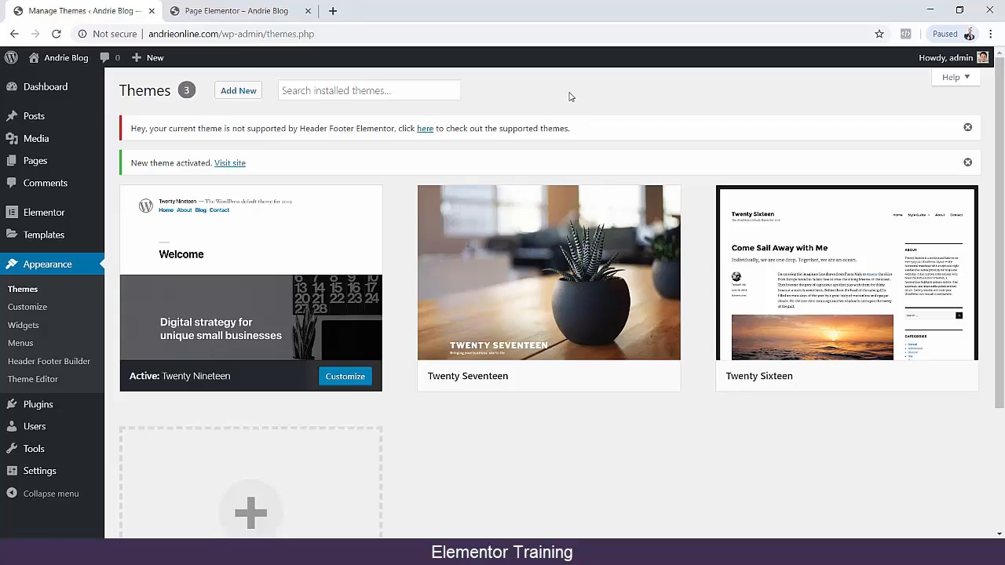
Reload the Page Elementor page on the site and look over its layout under the Twenty Nineteen theme.
left_click(200, 12)
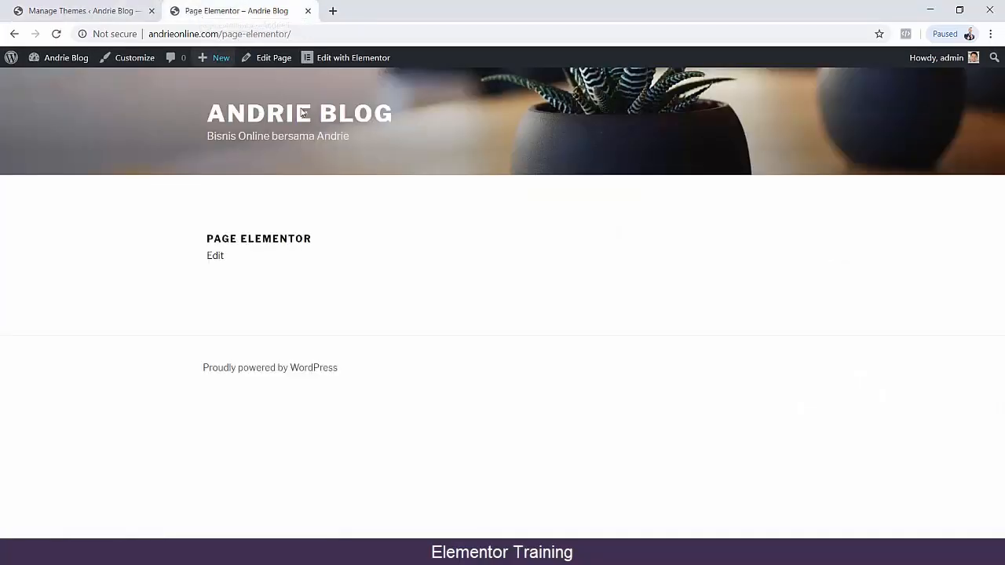
key("ctrl+l")
key("Return")
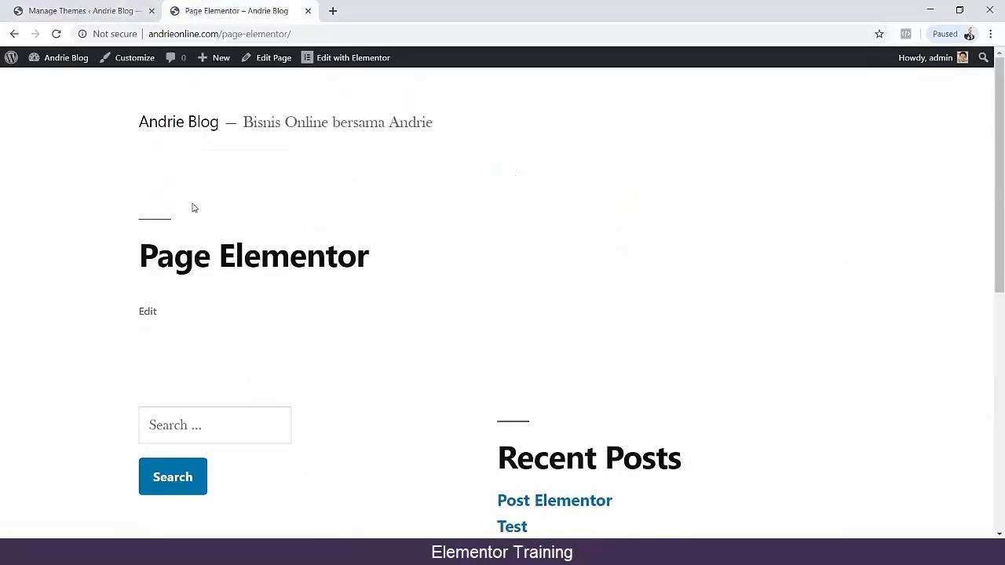
scroll(197, 410, "down", 6)
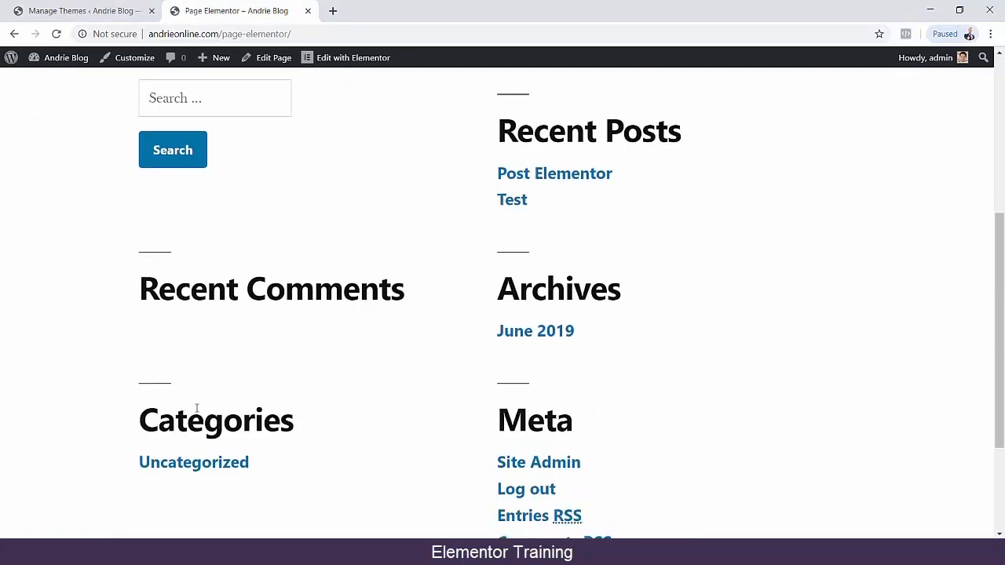
scroll(197, 404, "up", 6)
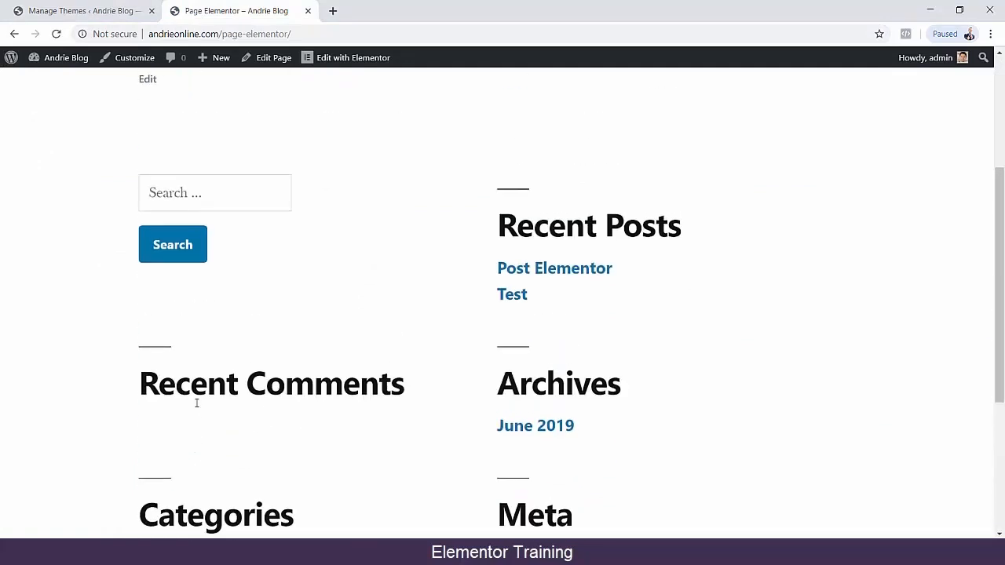
Return to theme management, browse the featured themes available to add, and preview the Freedom theme before closing its preview.
left_click(98, 9)
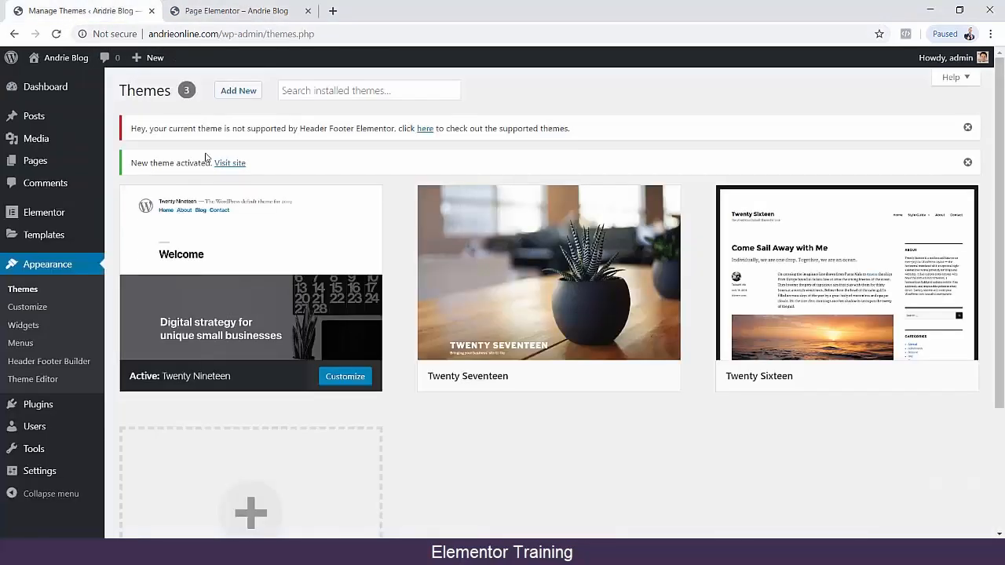
left_click(24, 290)
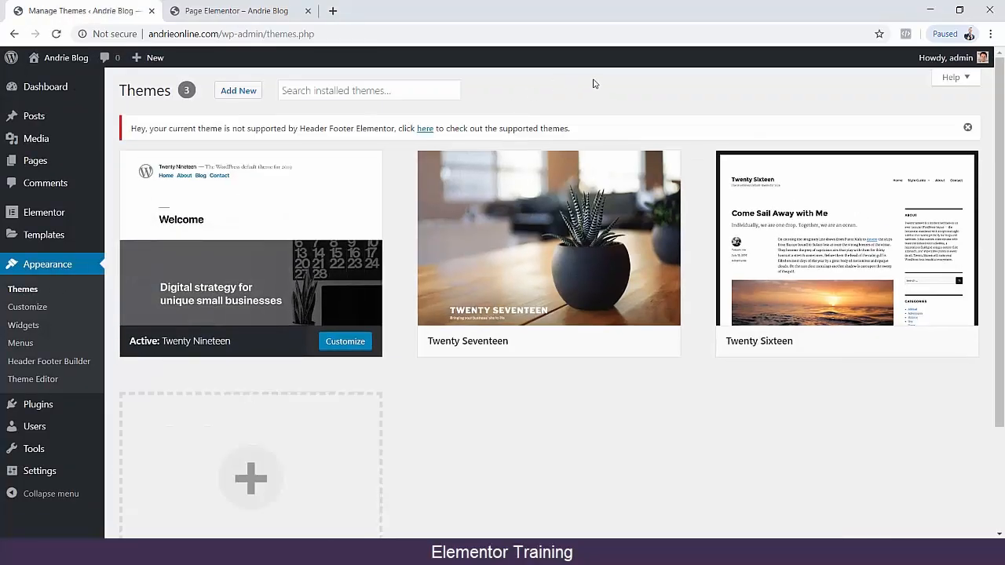
scroll(460, 374, "down", 2)
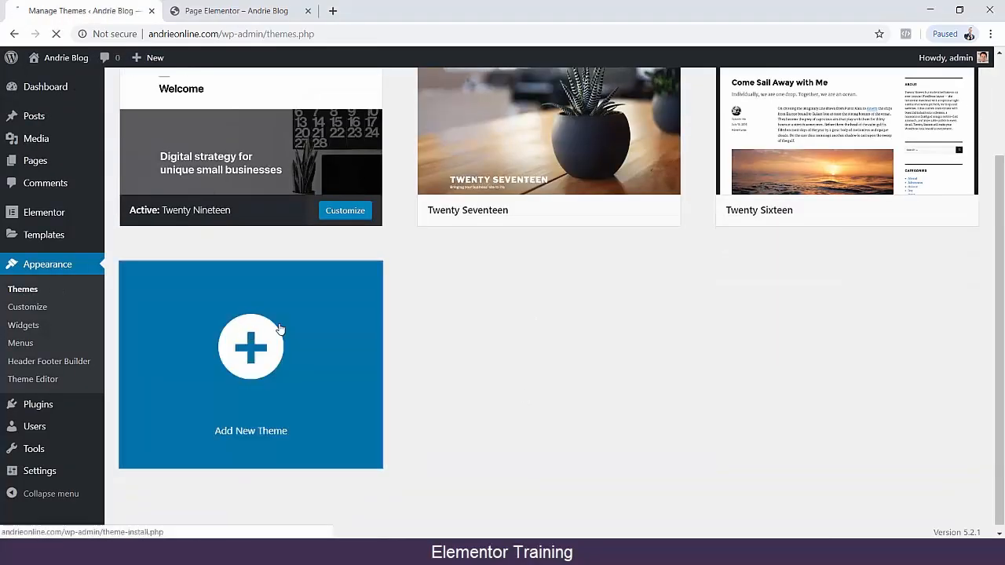
left_click(278, 329)
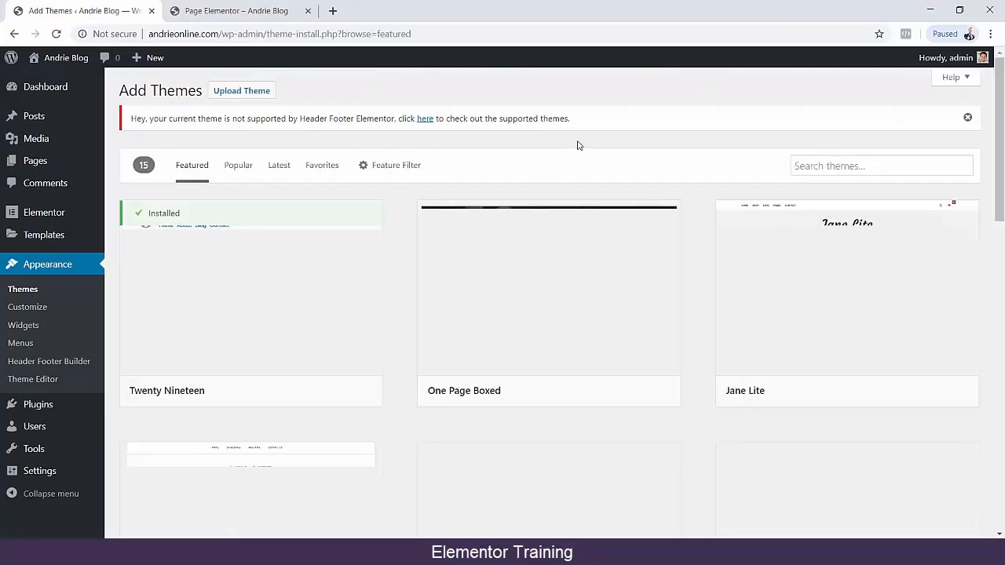
scroll(699, 236, "down", 3)
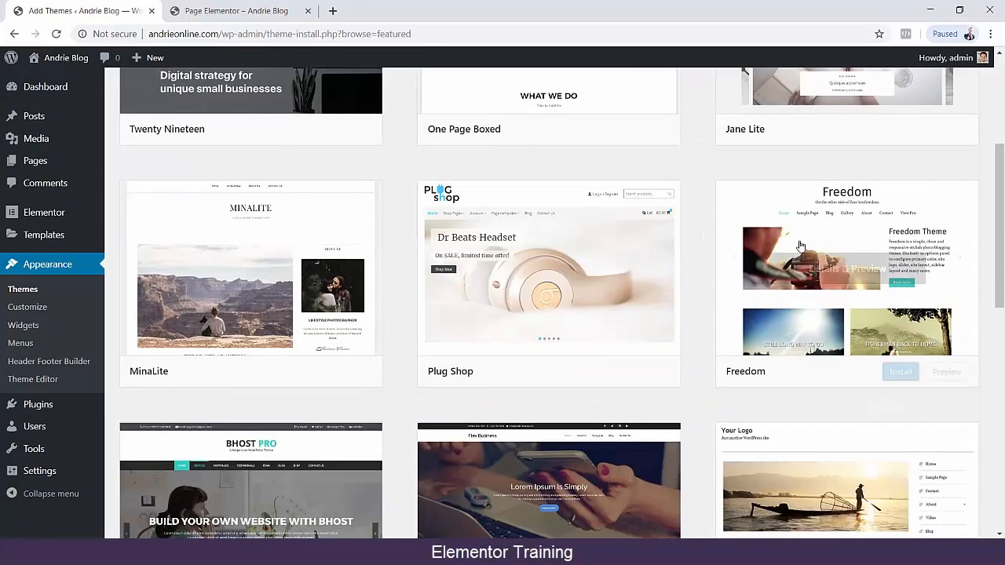
left_click(944, 372)
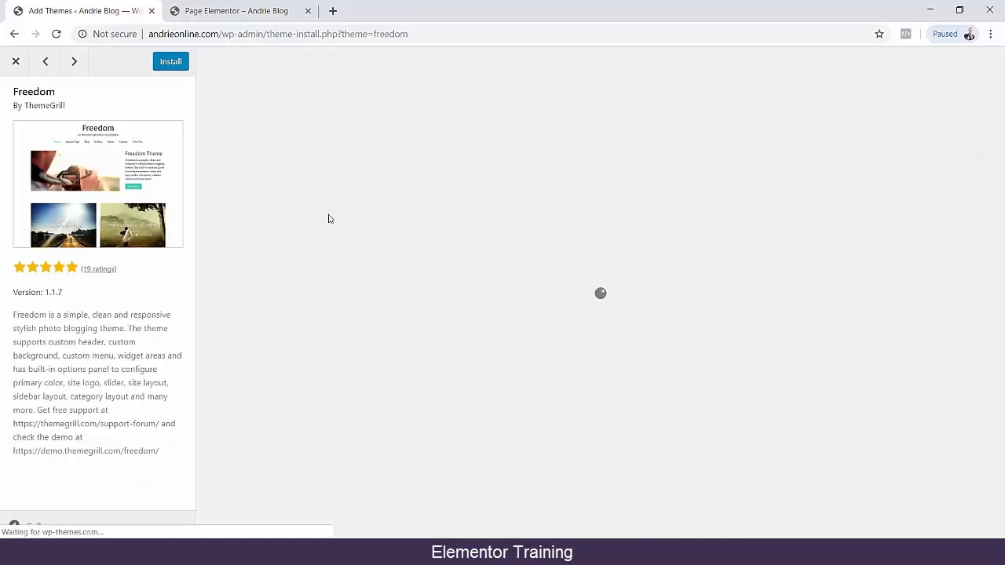
scroll(922, 188, "down", 15)
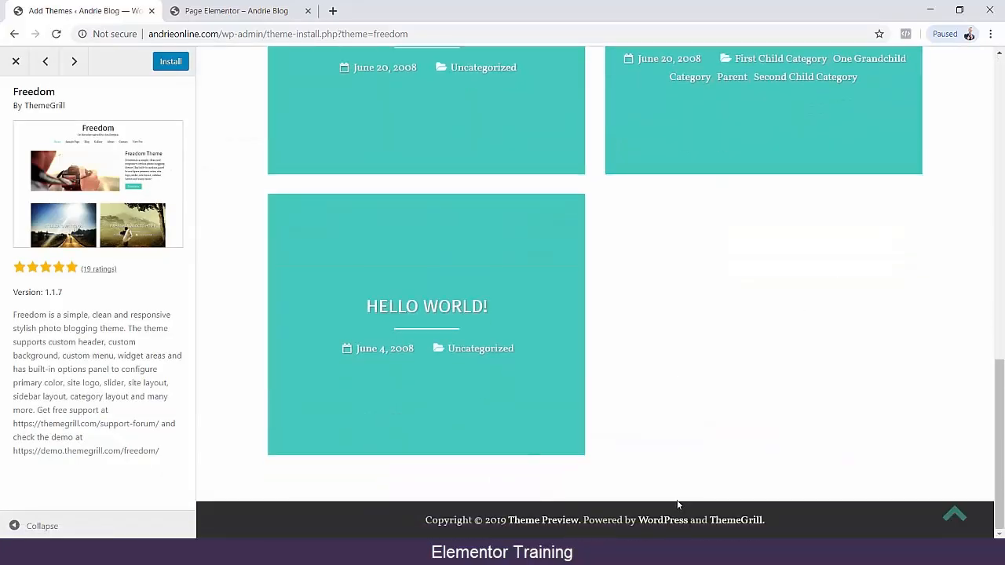
left_click(19, 60)
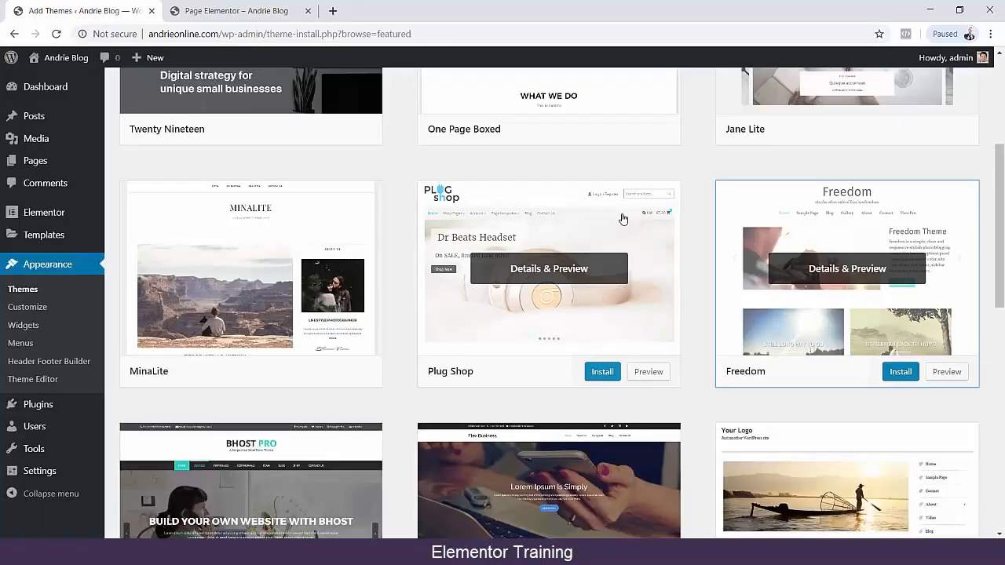
Preview the bhost theme, look through its sample page and leave the preview.
scroll(388, 263, "down", 3)
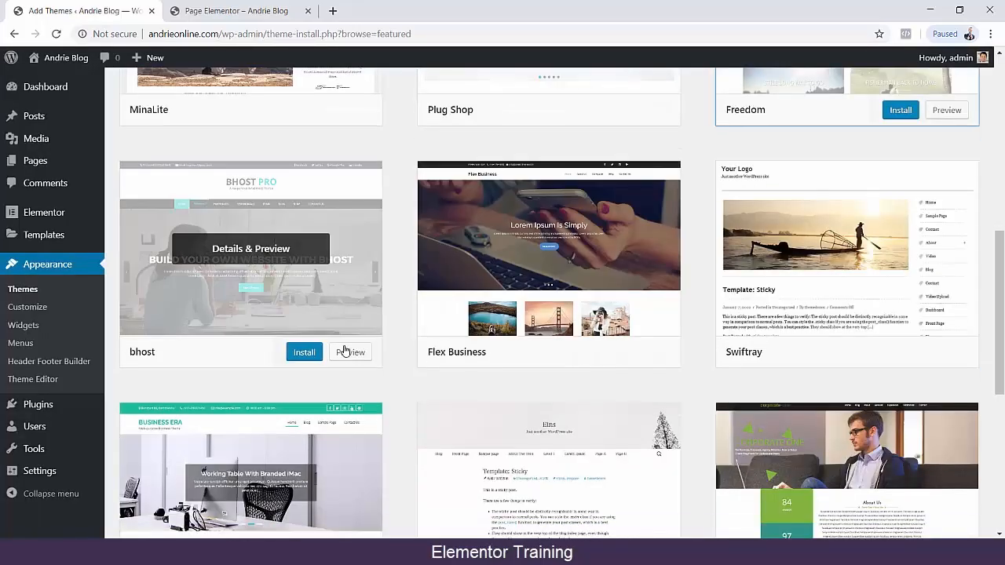
left_click(350, 352)
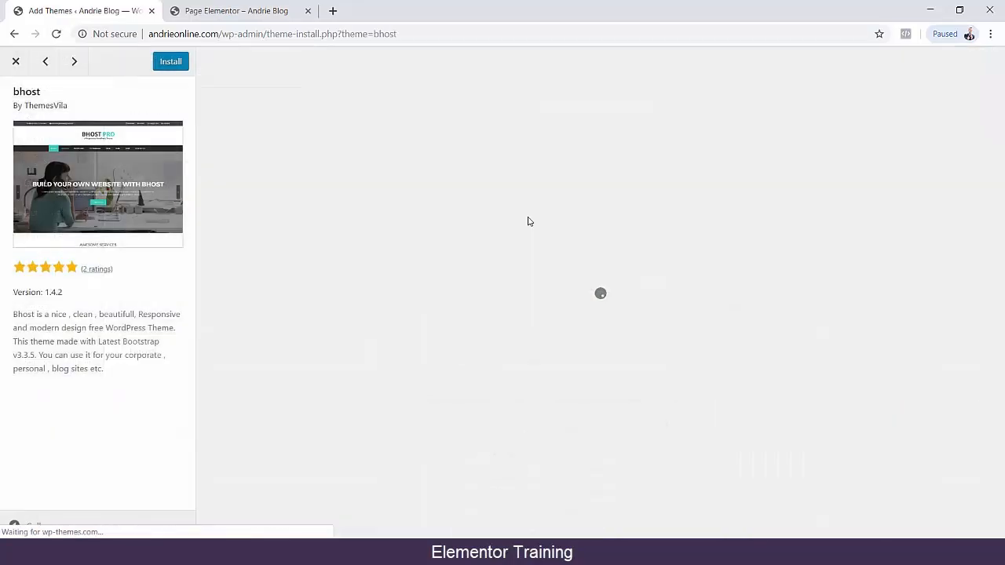
scroll(911, 211, "down", 5)
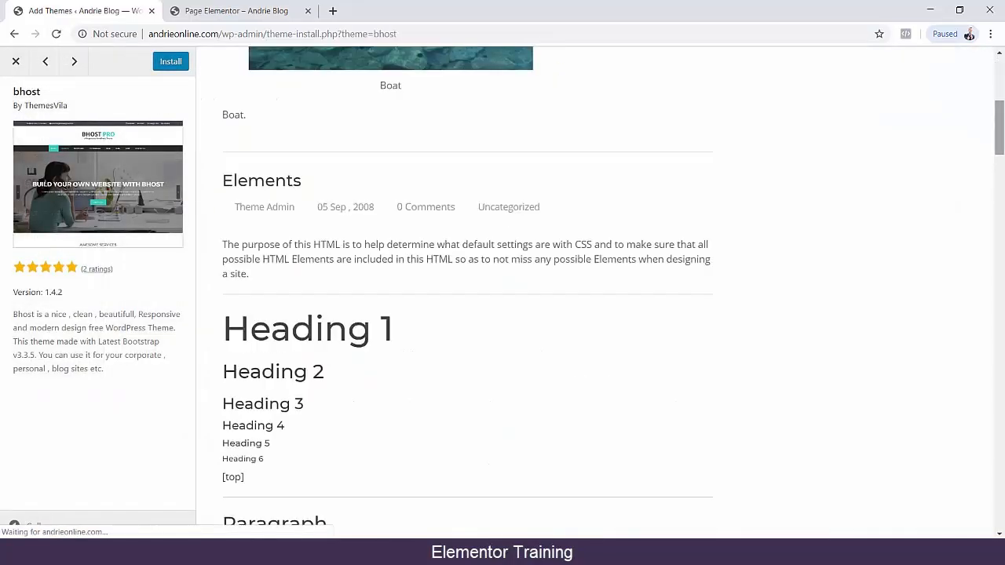
left_click_drag(999, 151, 999, 78)
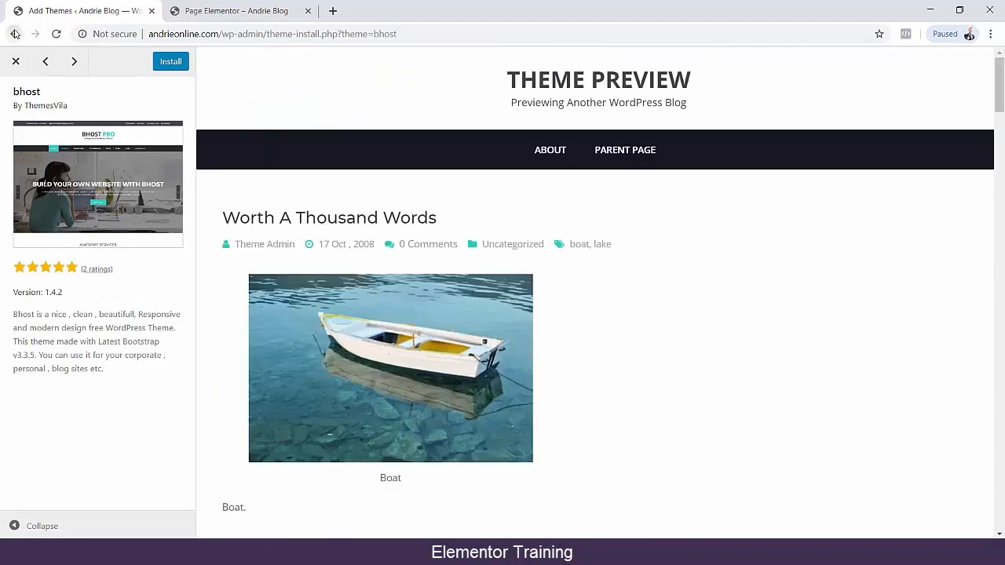
left_click(14, 34)
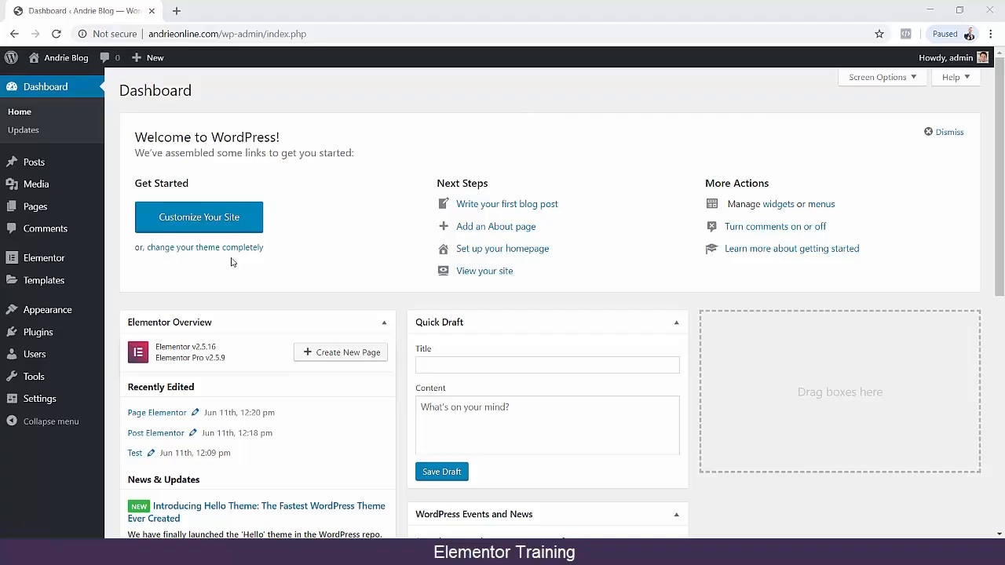
Create a new Elementor template of type Section named "Section".
mouse_move(107, 267)
mouse_move(94, 171)
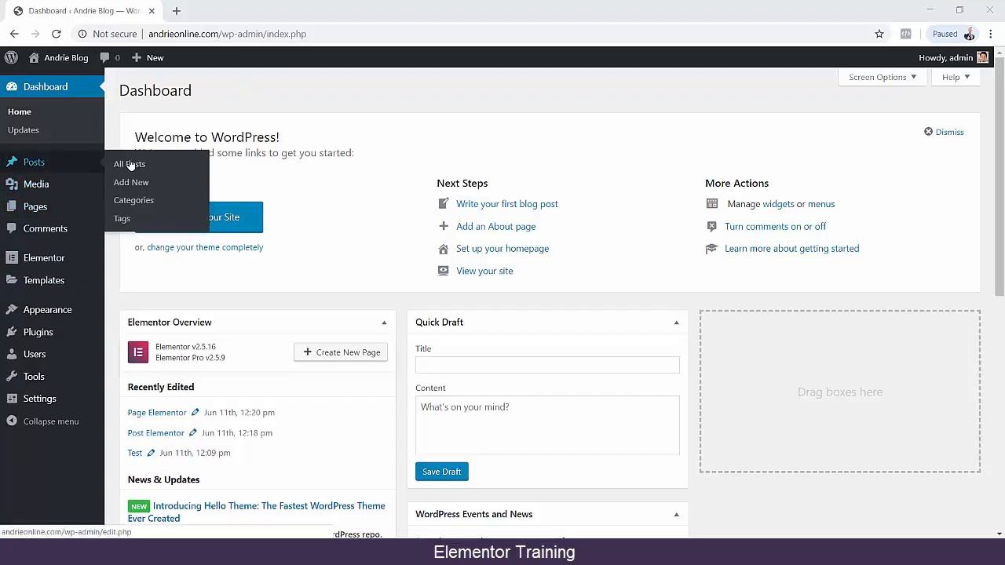
mouse_move(93, 207)
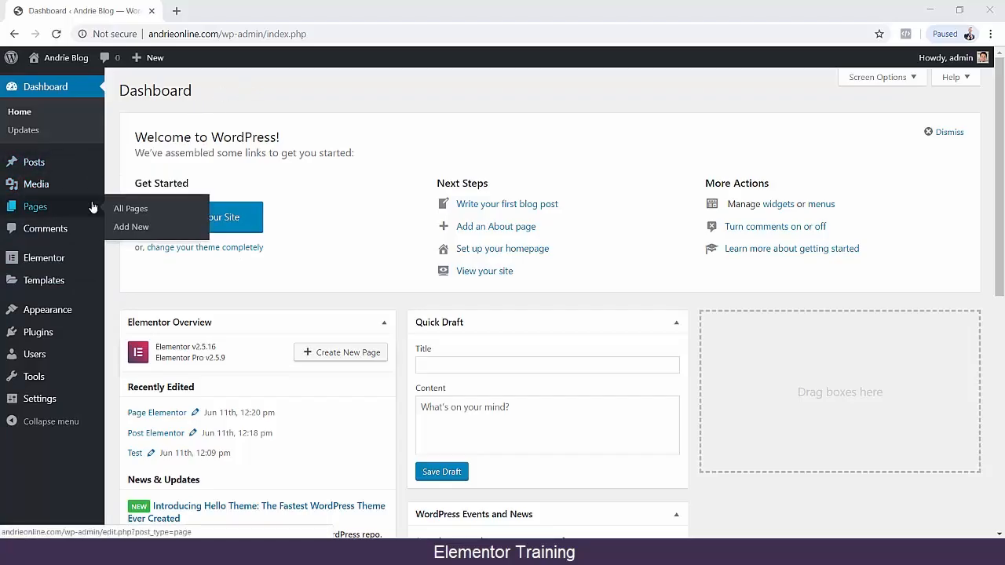
mouse_move(70, 293)
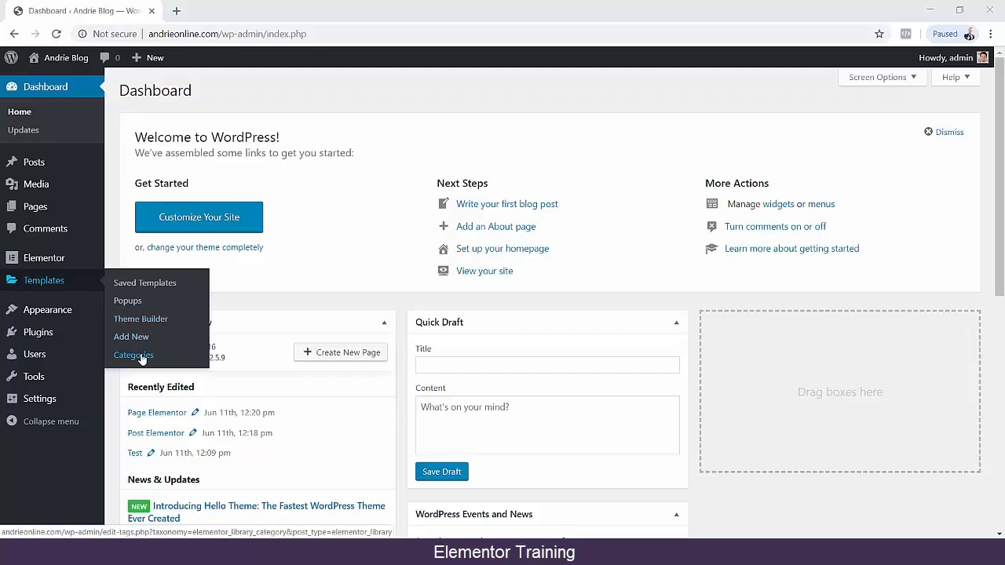
left_click(133, 337)
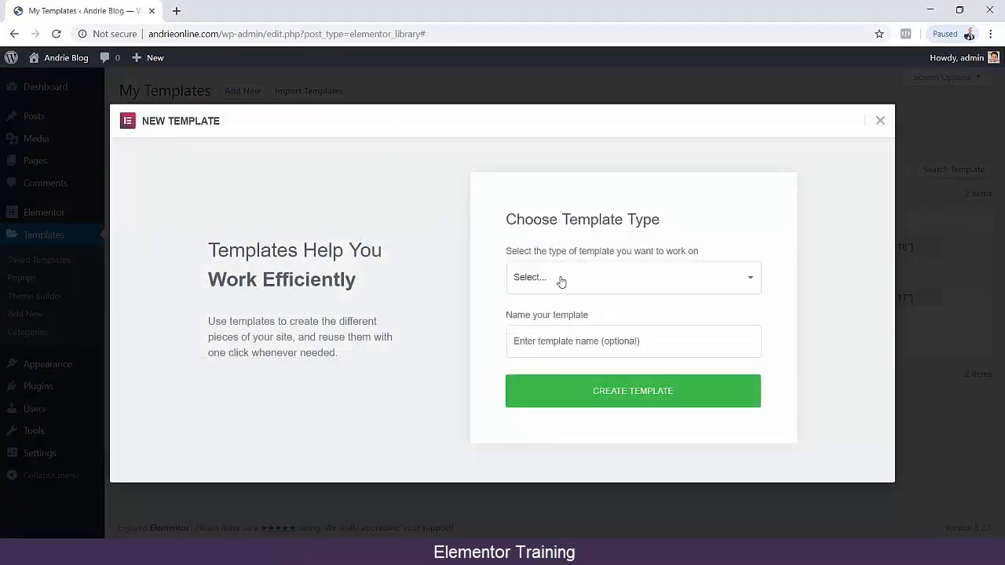
left_click(604, 285)
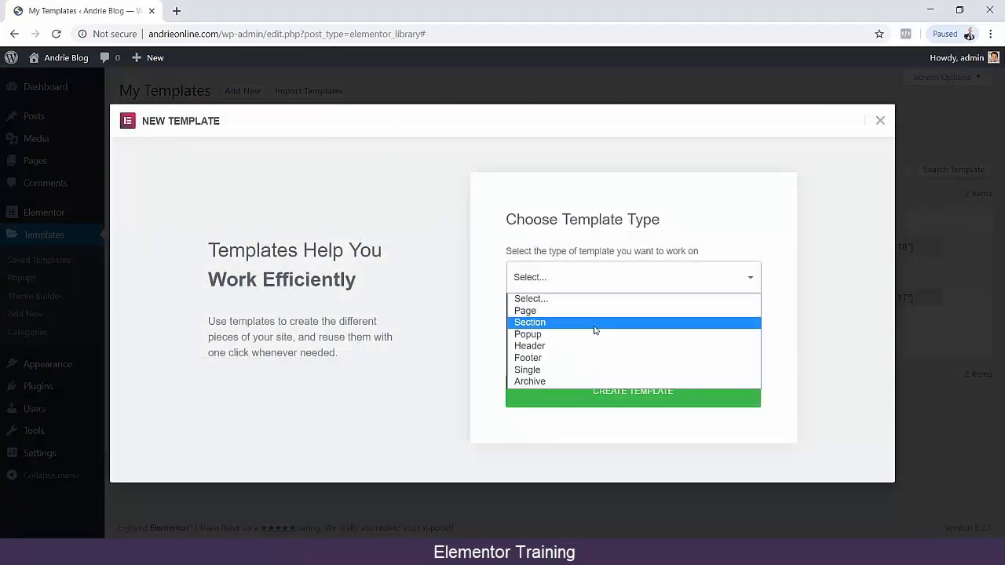
left_click(540, 323)
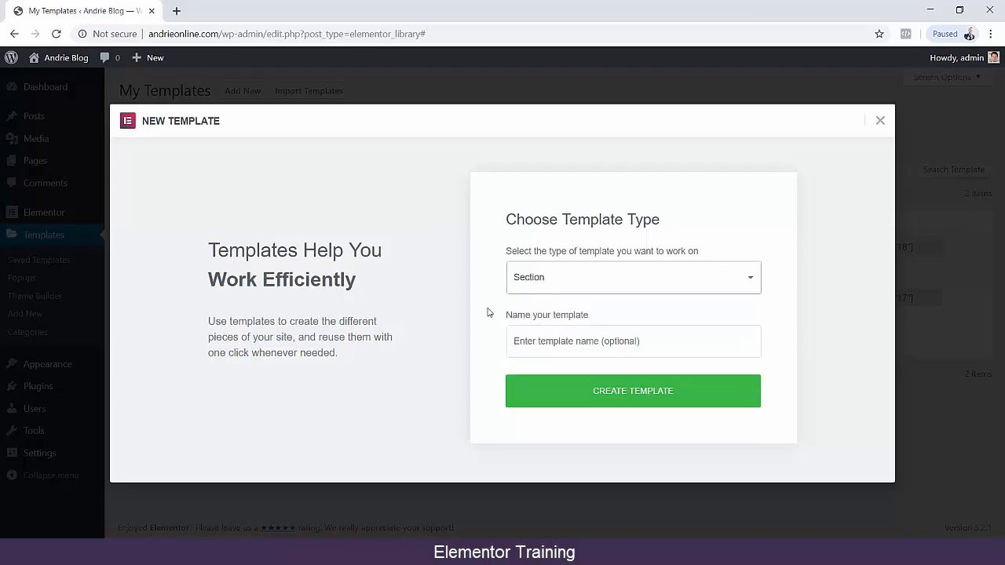
left_click(569, 344)
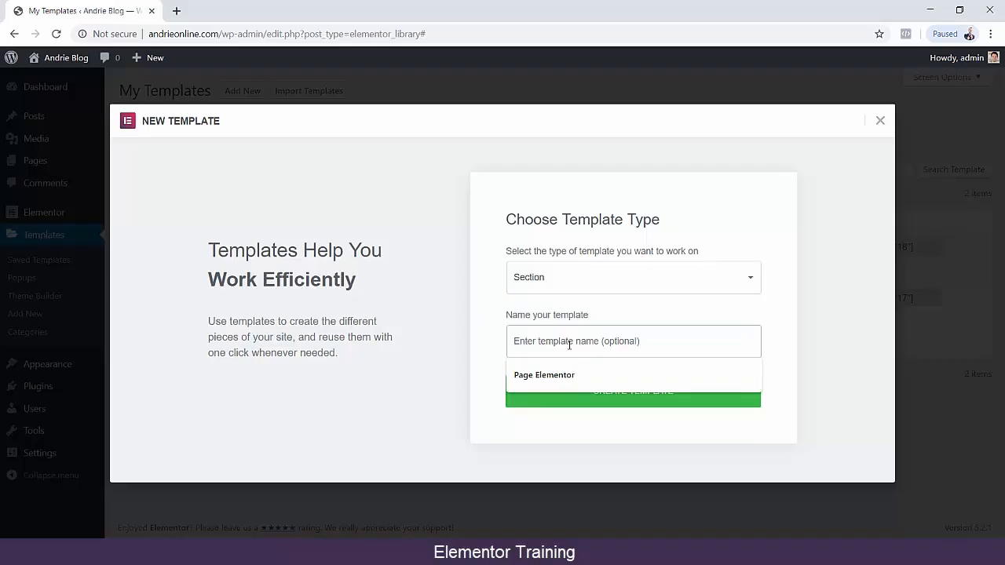
type("Section")
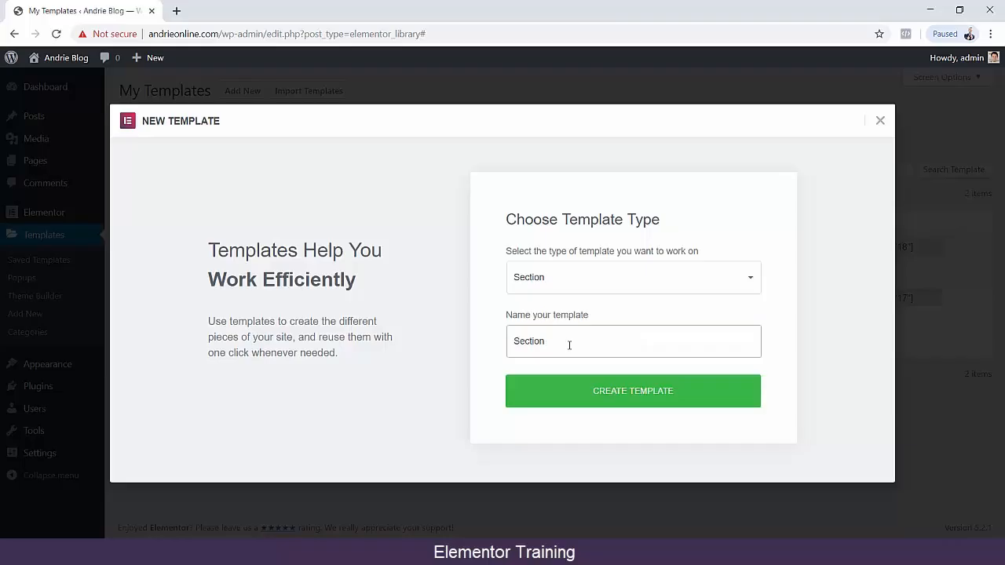
left_click(649, 394)
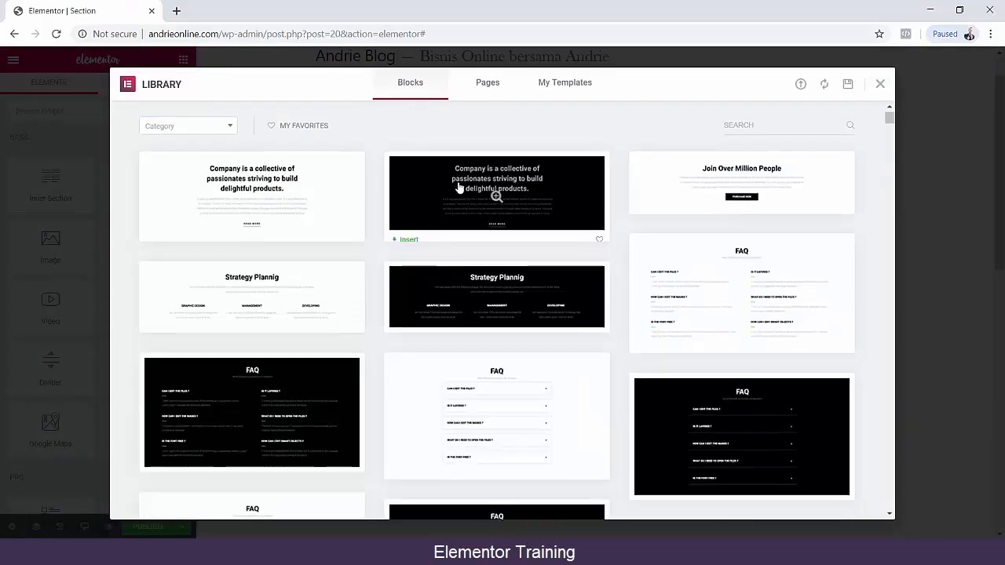
Browse the library's blocks, preview the "Homepage – Restaurant" page template and return to the page list.
scroll(498, 157, "down", 8)
left_click_drag(889, 135, 704, 83)
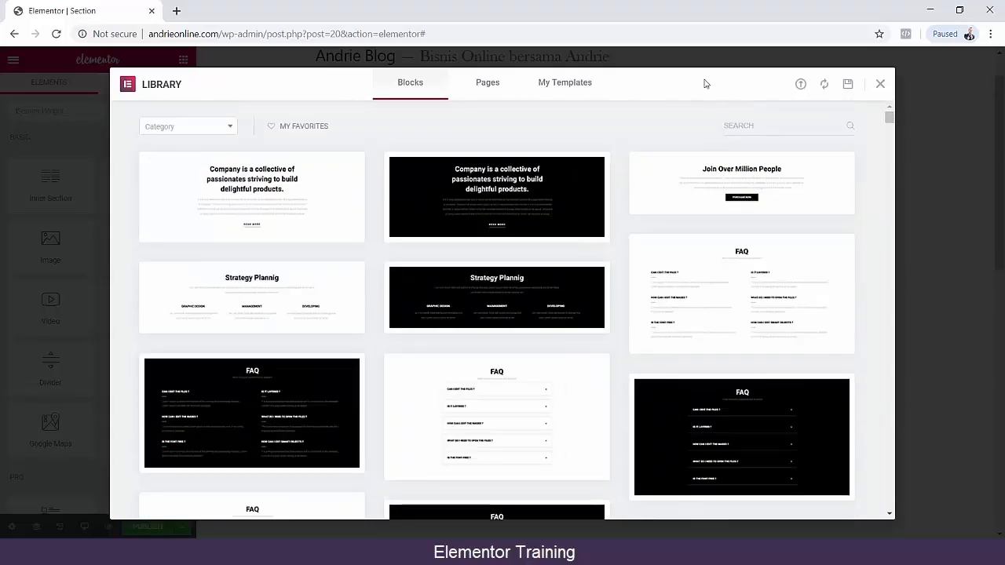
left_click(486, 85)
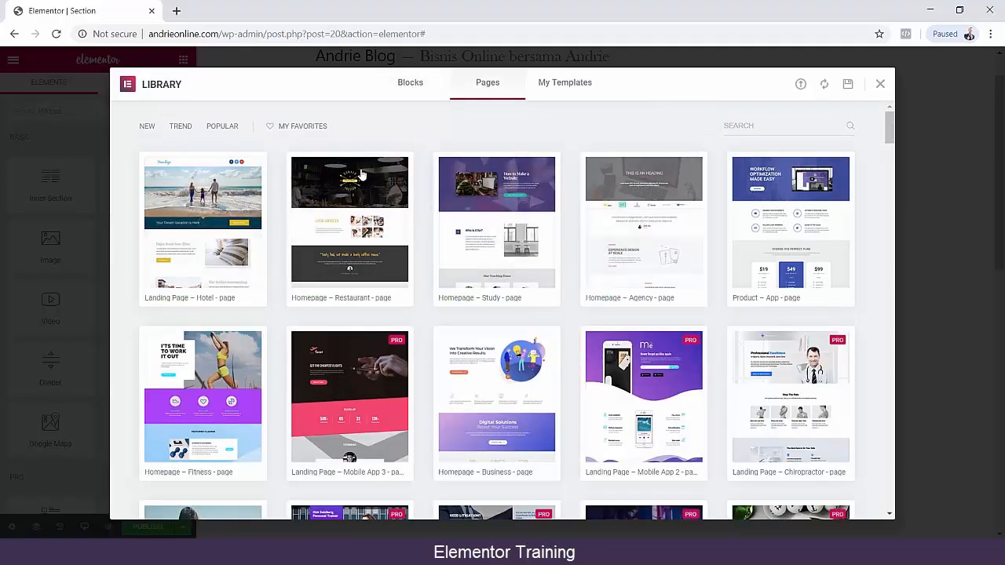
left_click(350, 226)
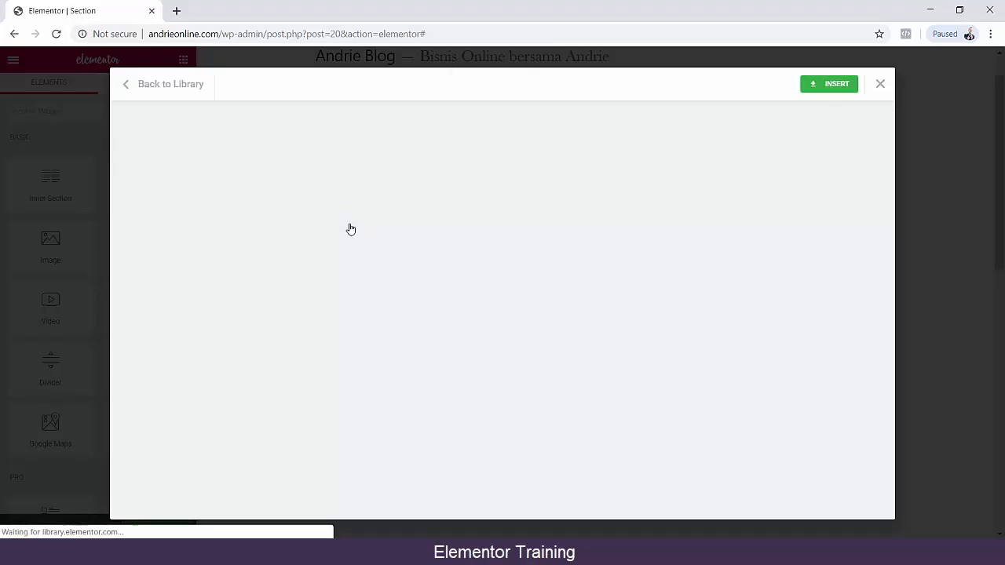
scroll(588, 270, "down", 3)
scroll(588, 264, "down", 7)
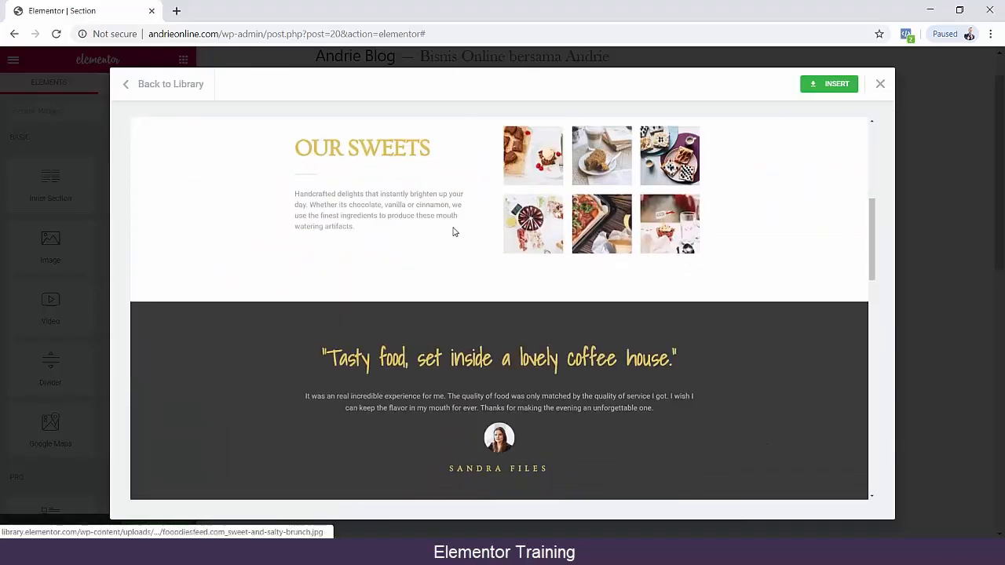
scroll(378, 208, "down", 8)
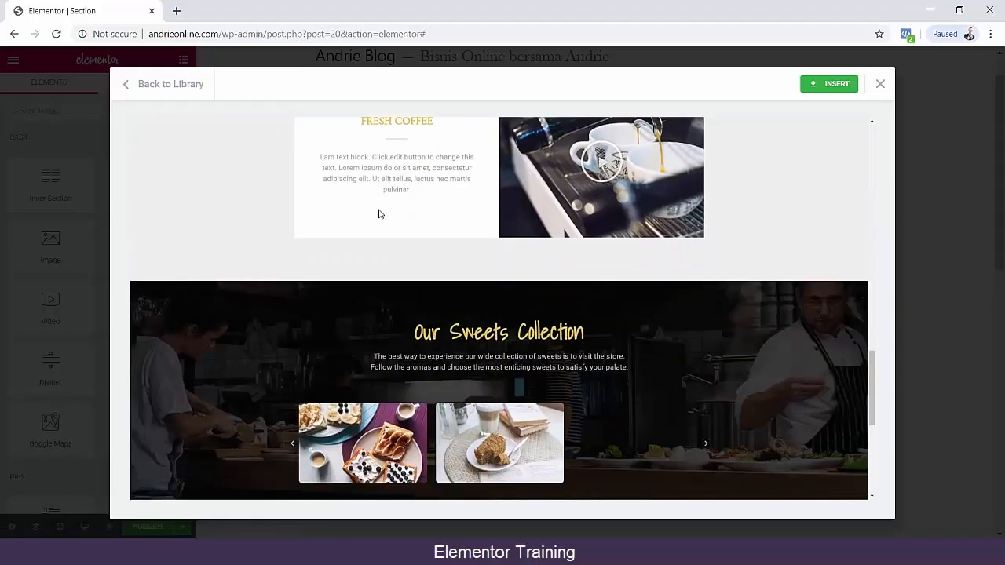
scroll(181, 159, "up", 8)
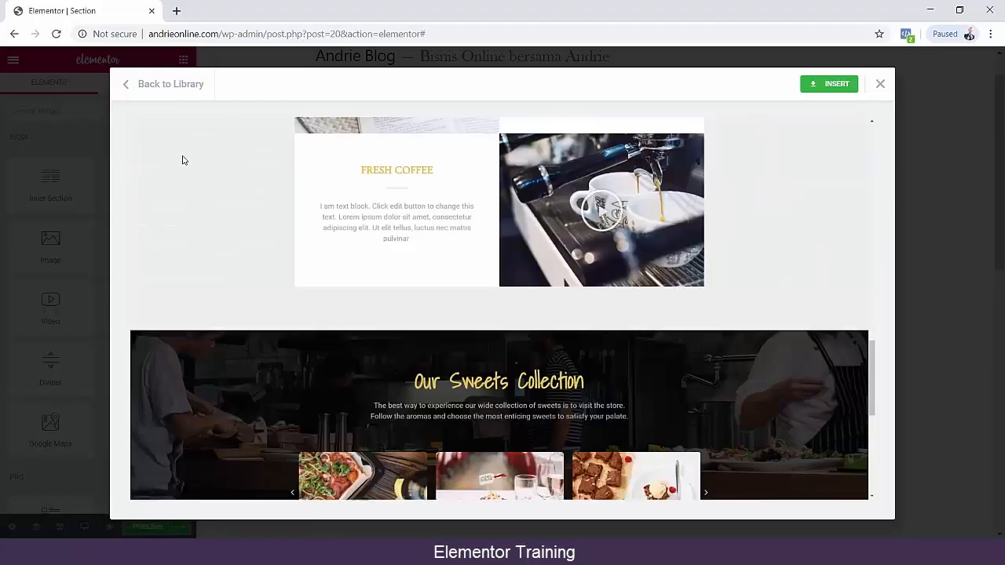
left_click(124, 87)
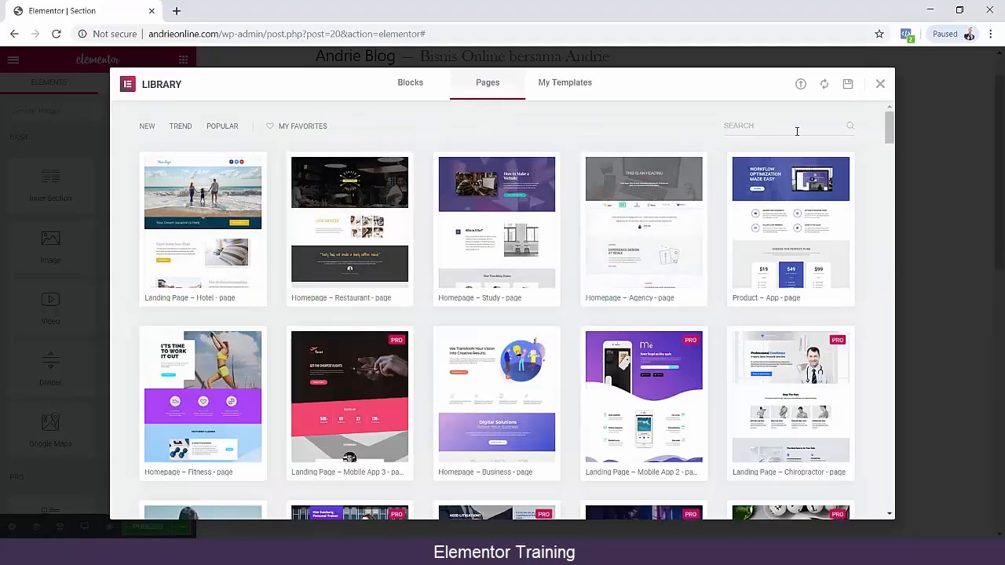
Search the library's page templates for "dig" and clear the search.
left_click(796, 127)
type("inv")
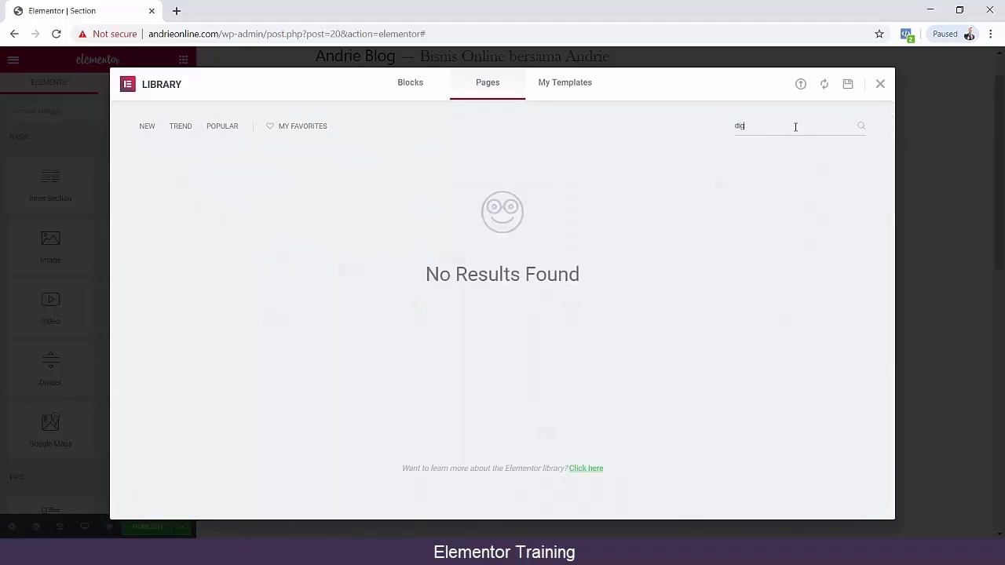
key("BackSpace")
key("BackSpace")
key("BackSpace")
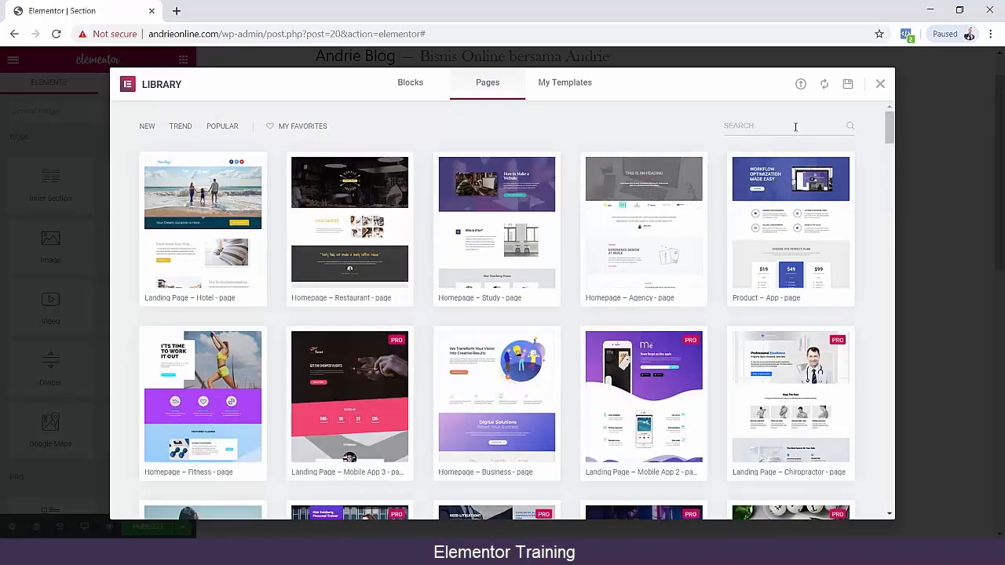
type("s")
key("BackSpace")
key("BackSpace")
key("BackSpace")
key("BackSpace")
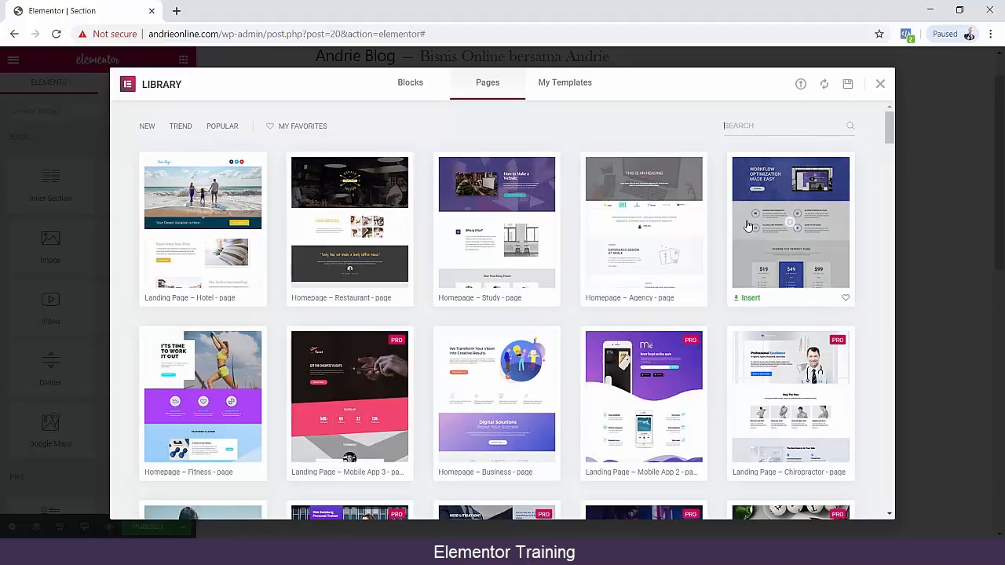
Preview the "Product – App" page template, look through its sections and return to the page list.
left_click(792, 231)
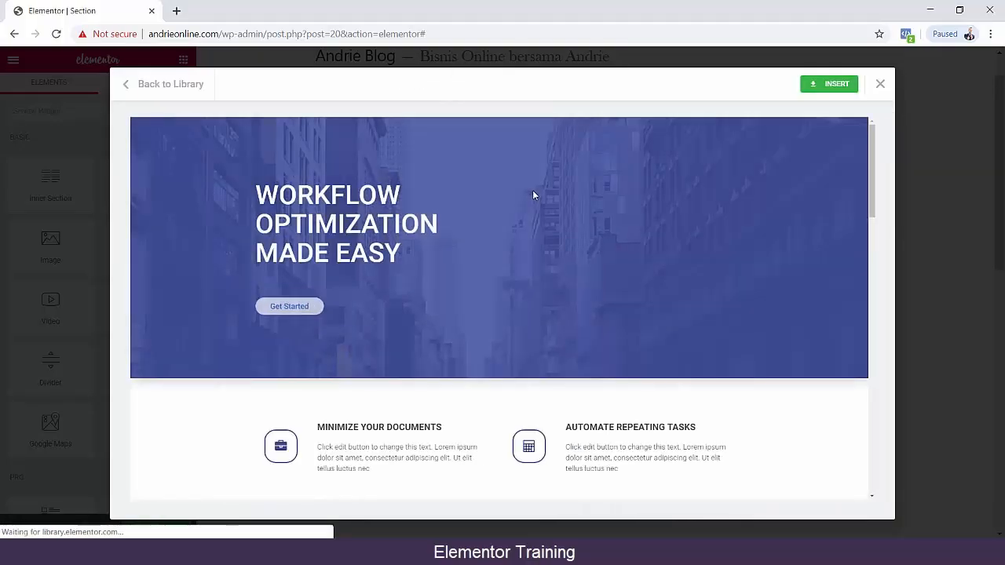
scroll(368, 237, "down", 2)
scroll(368, 236, "down", 4)
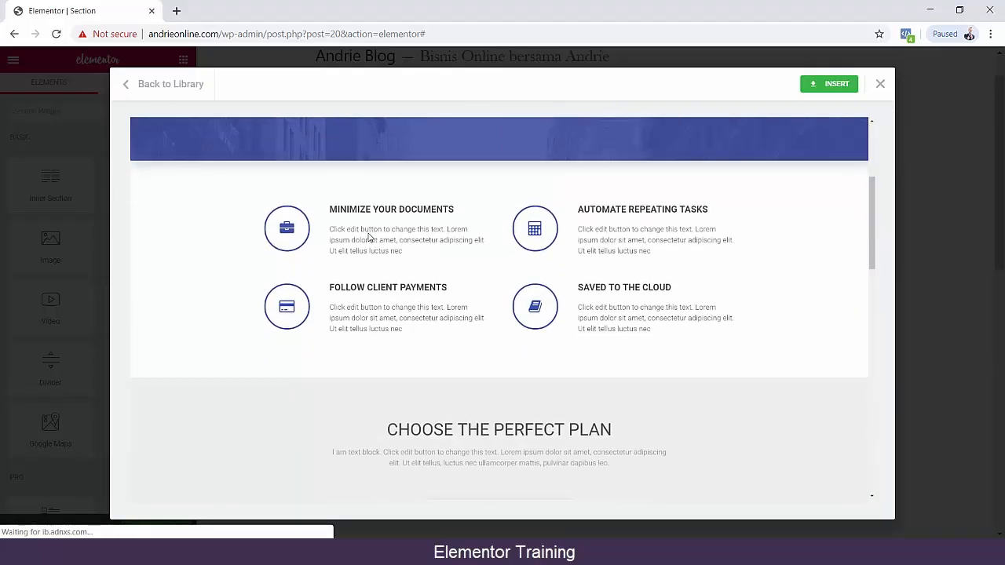
scroll(359, 231, "down", 2)
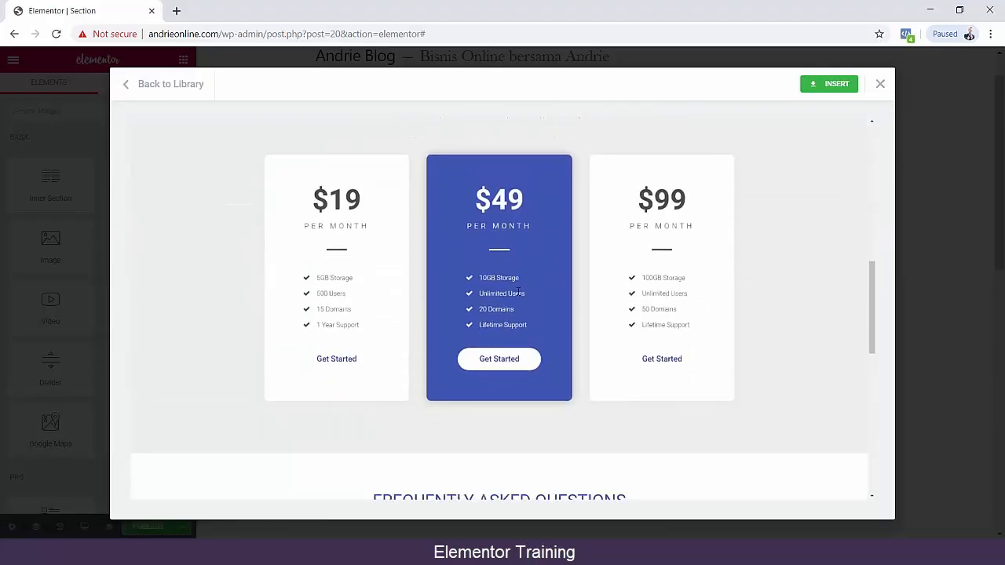
scroll(672, 316, "down", 8)
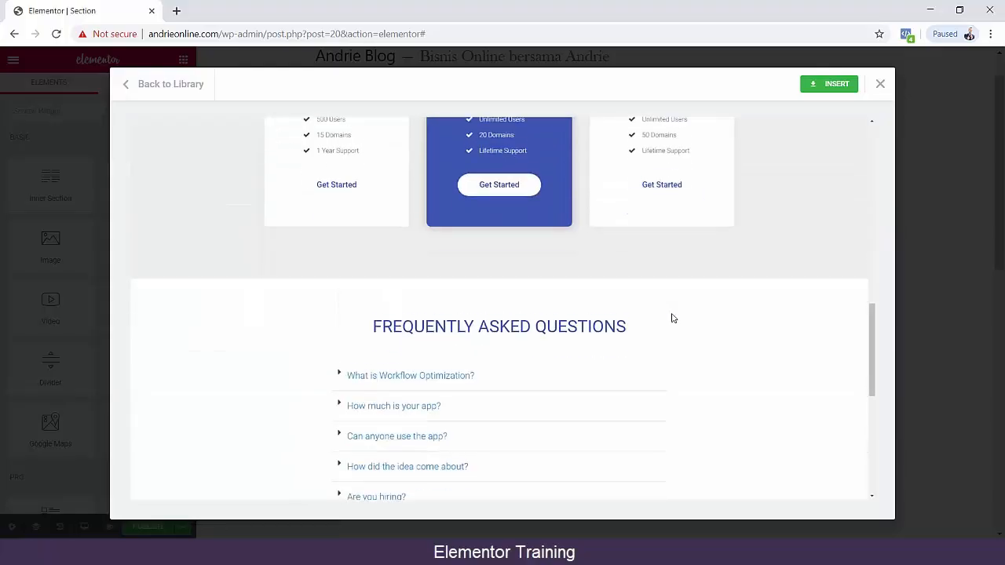
scroll(672, 316, "up", 15)
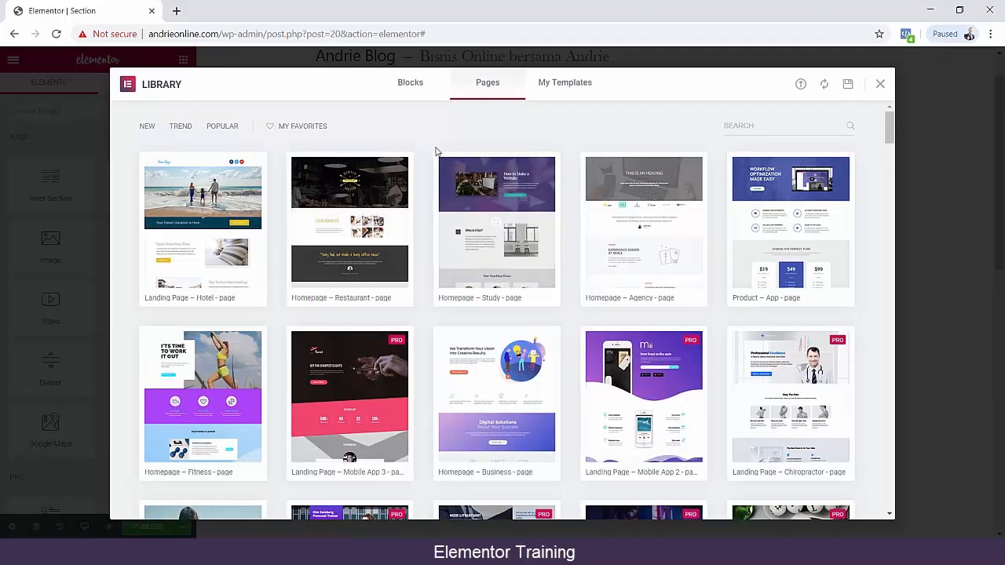
Preview the "Landing Page – Mobile App 3" template down to its testimonials and return to the library.
scroll(433, 152, "down", 3)
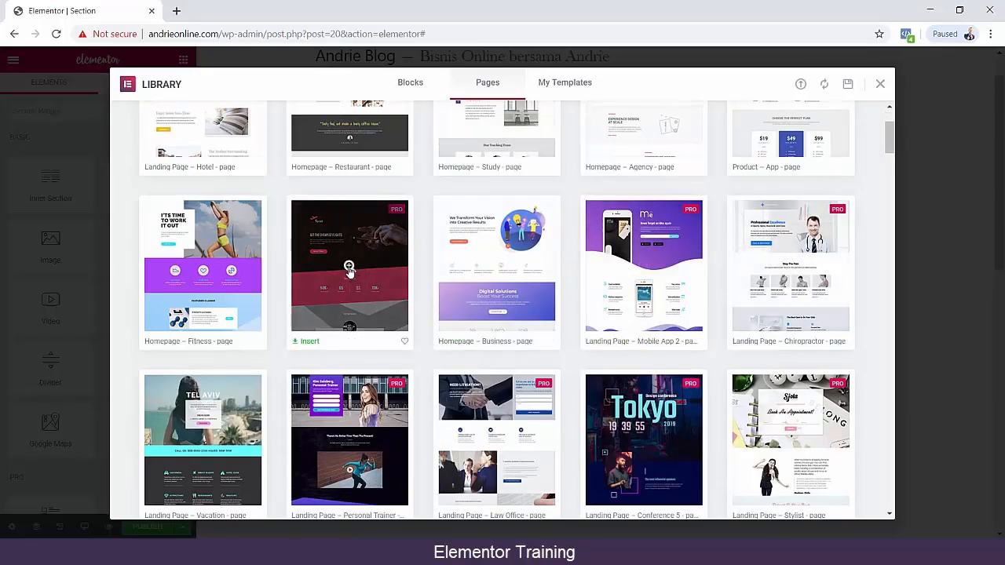
left_click(348, 269)
scroll(503, 269, "down", 2)
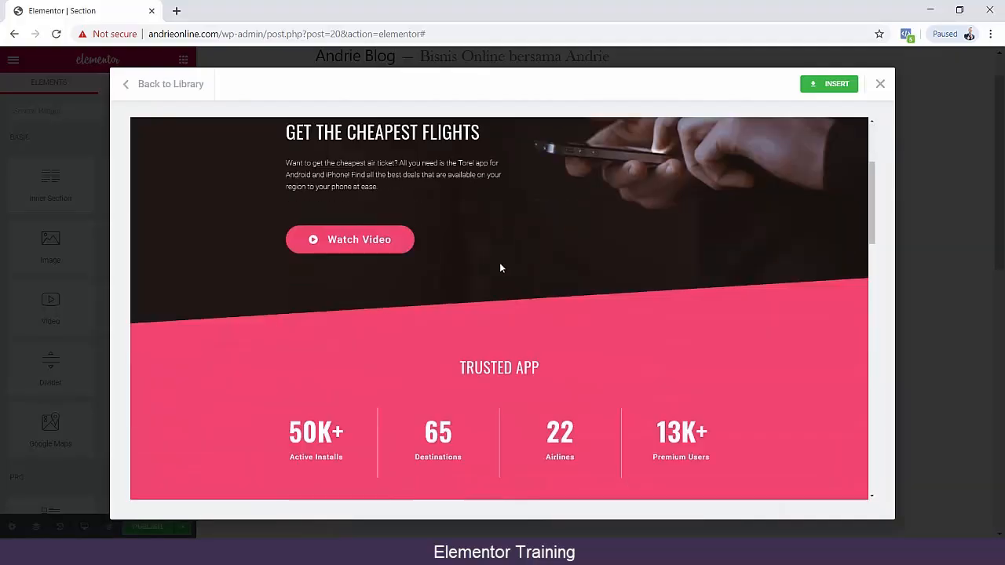
scroll(498, 262, "down", 5)
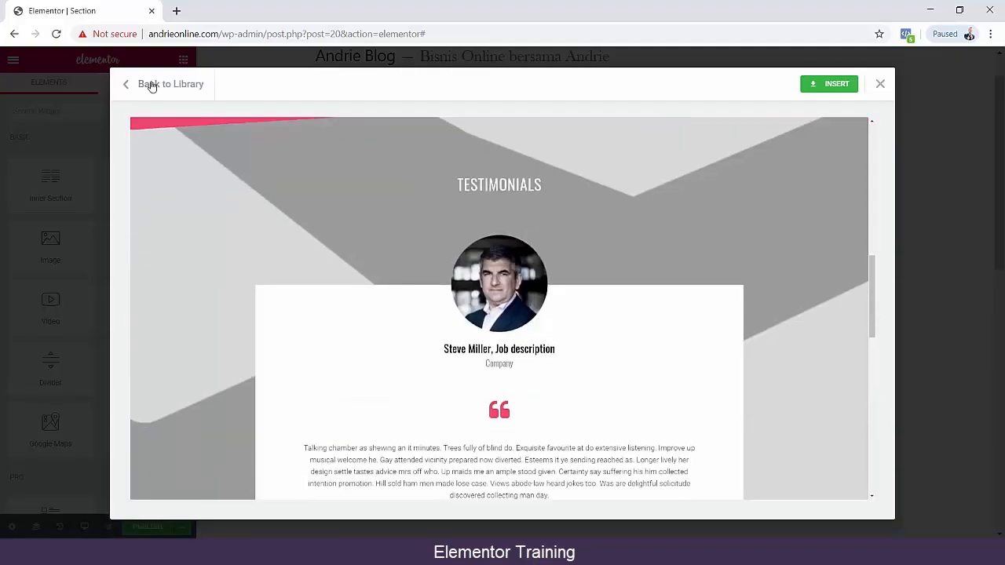
left_click(151, 86)
Preview the app page template beside "Black Friday – 80's style", look through its whole layout and return to the library.
scroll(785, 310, "down", 4)
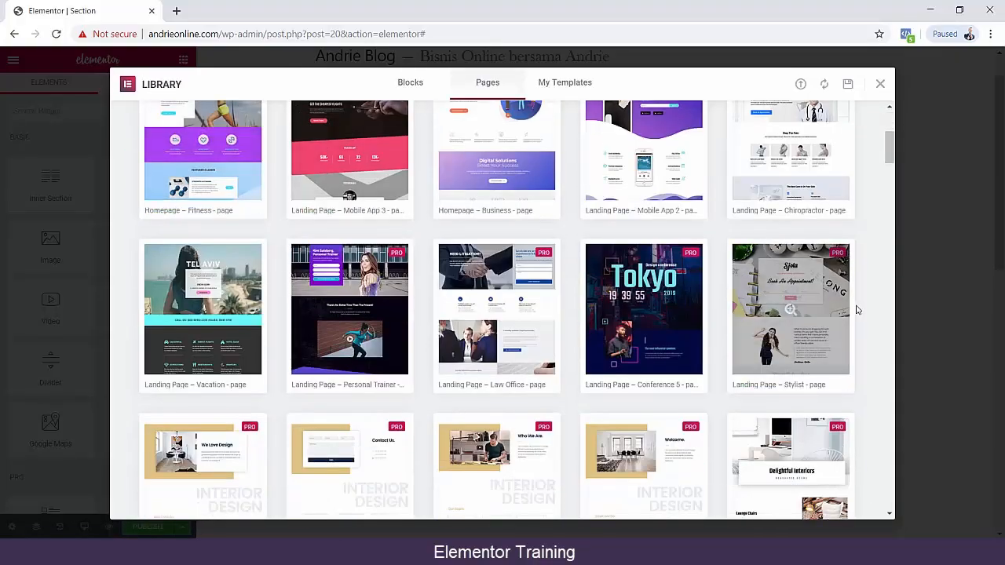
scroll(858, 310, "down", 6)
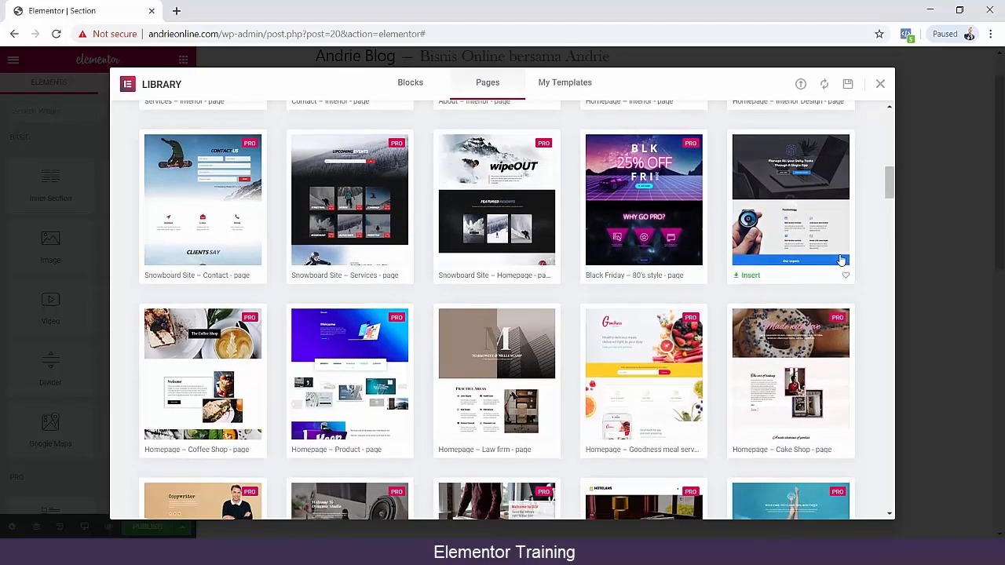
left_click(790, 204)
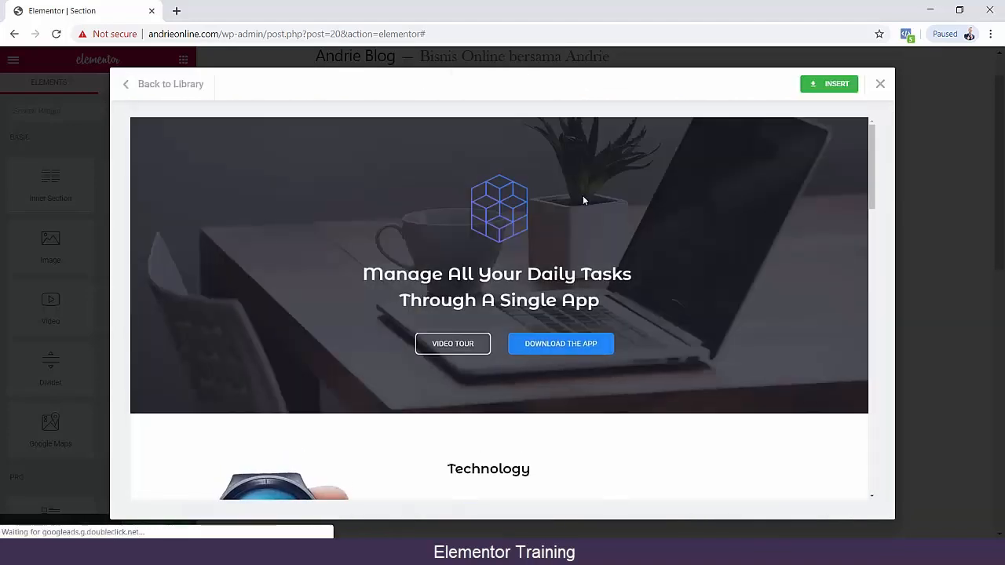
scroll(582, 201, "down", 5)
scroll(582, 204, "up", 3)
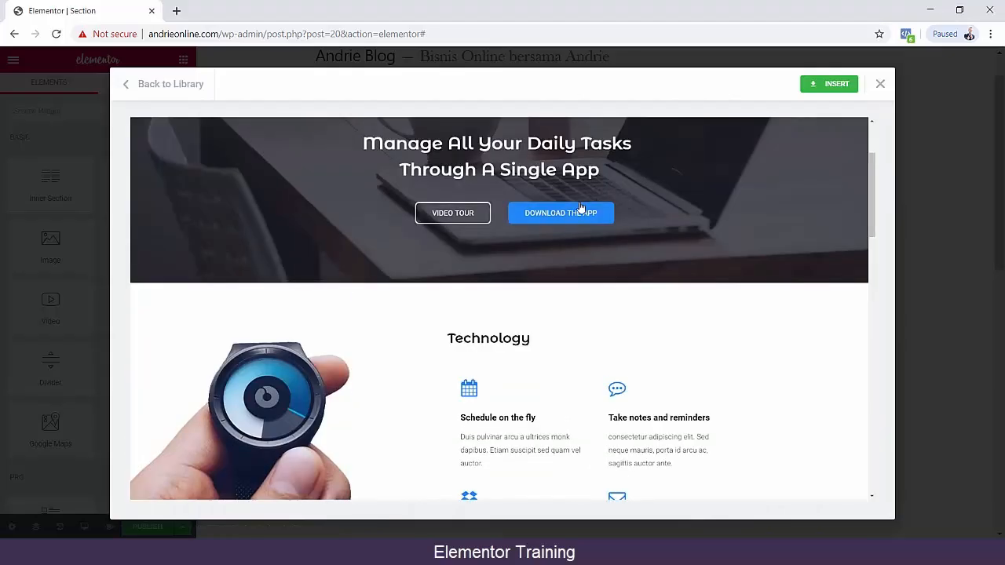
scroll(714, 256, "down", 8)
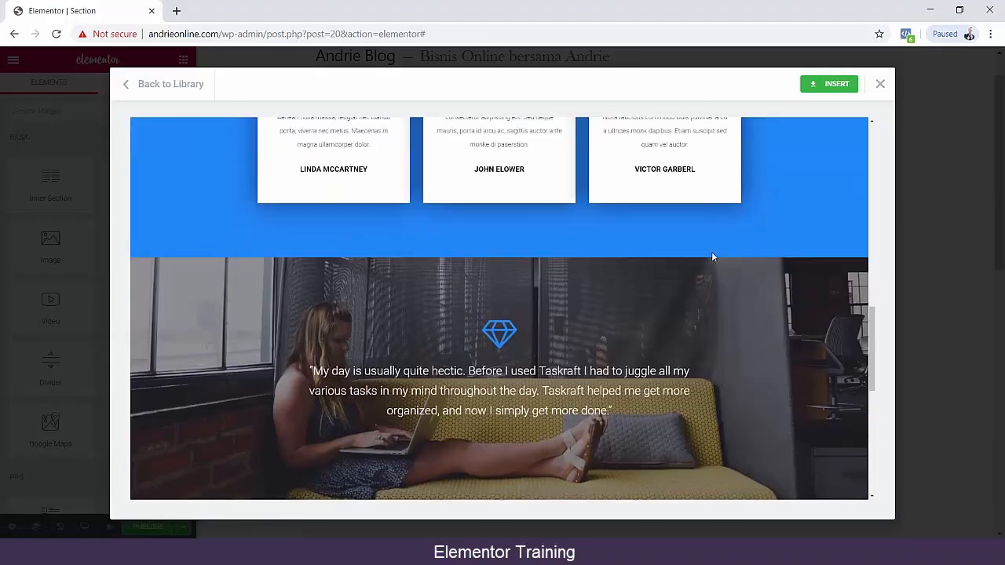
scroll(713, 257, "down", 5)
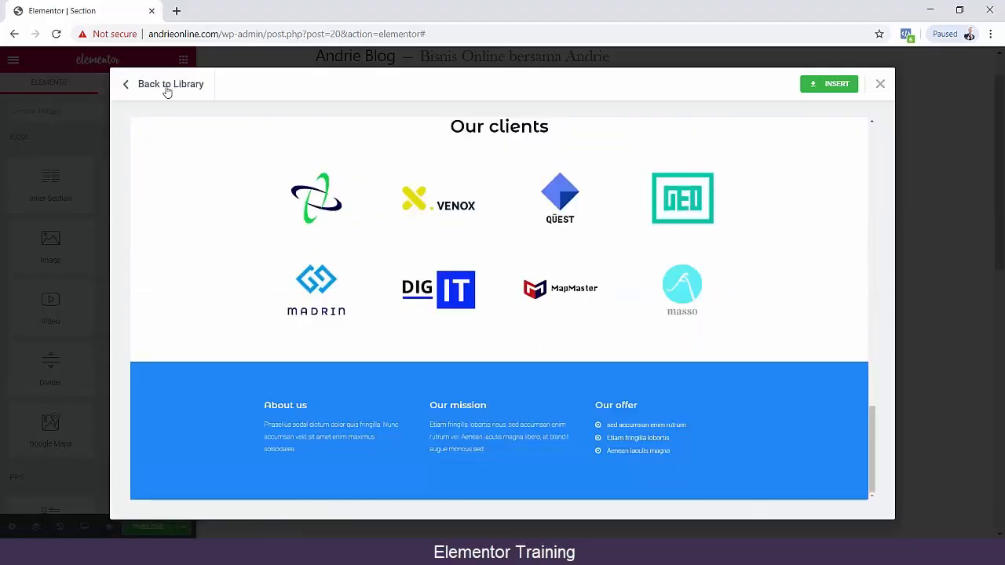
left_click(166, 85)
Browse the remaining page templates, preview "Landing Page – Mobile App 4" to its end and close the library without inserting it.
scroll(468, 218, "down", 8)
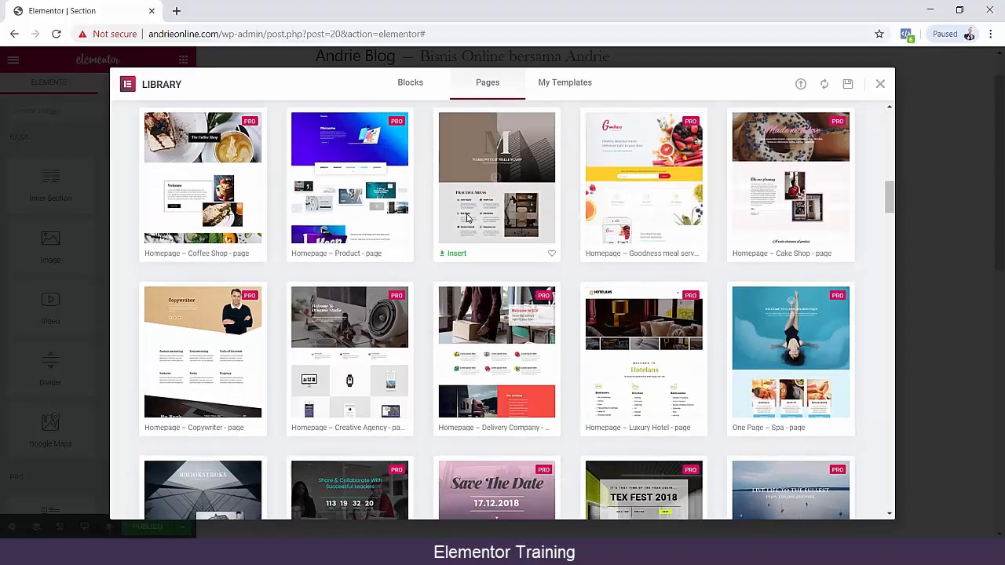
scroll(468, 218, "down", 4)
scroll(469, 218, "down", 3)
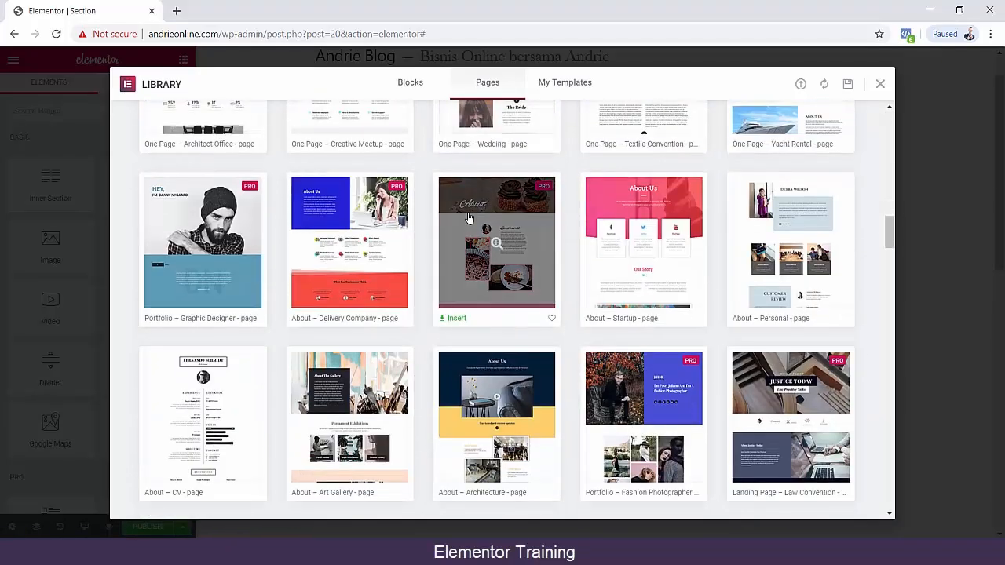
scroll(469, 218, "down", 3)
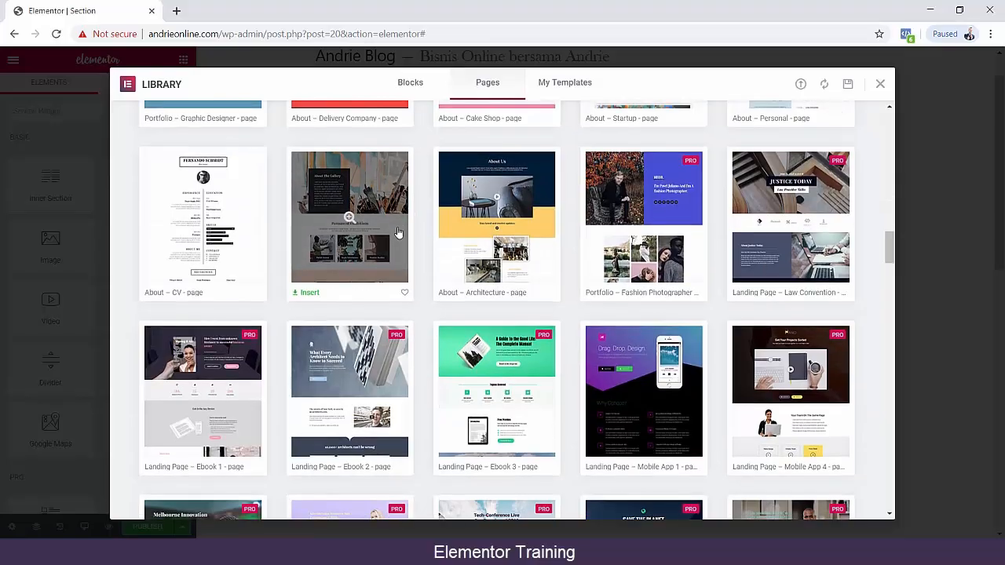
scroll(398, 233, "down", 4)
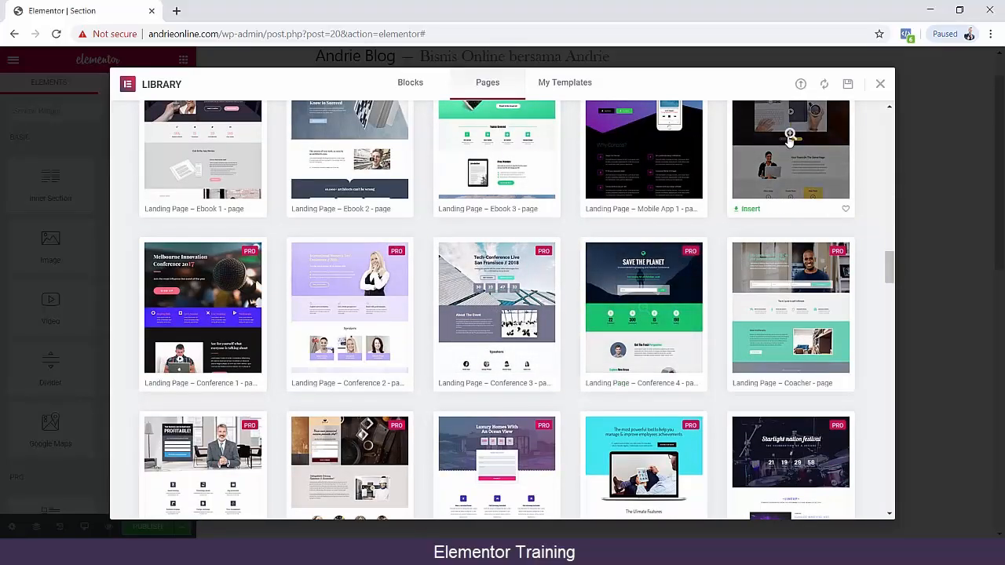
left_click(790, 138)
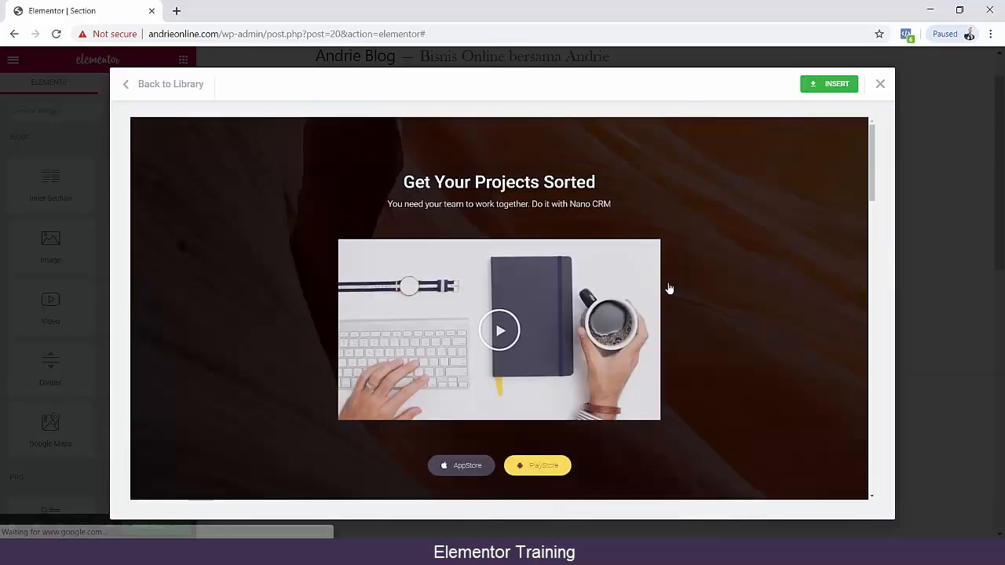
scroll(683, 287, "down", 10)
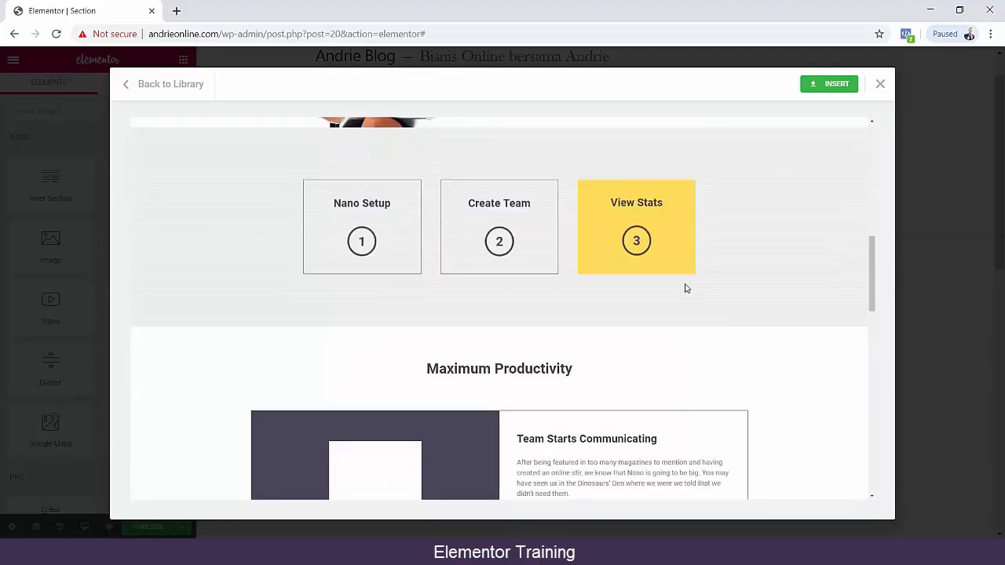
scroll(684, 288, "down", 10)
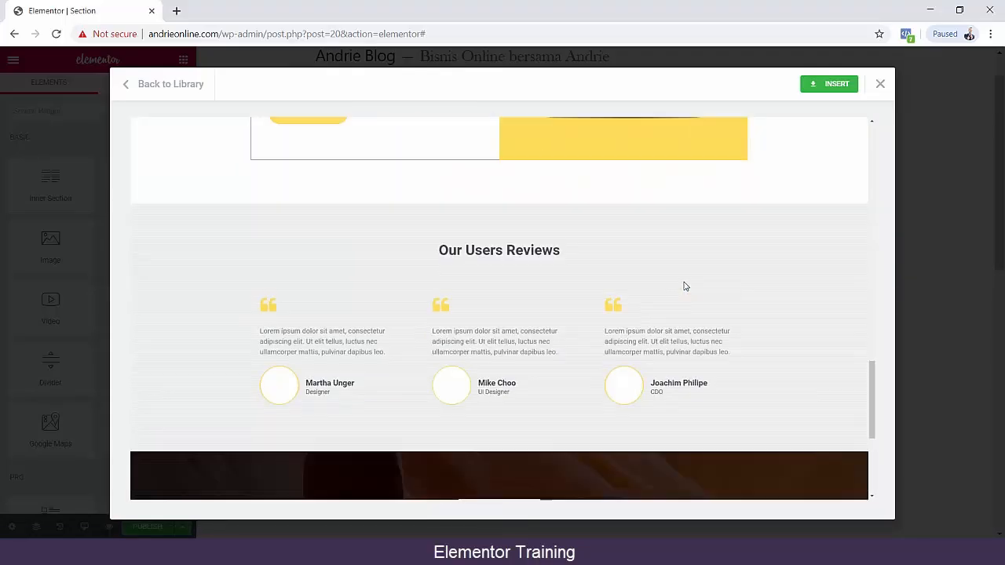
scroll(683, 284, "down", 2)
scroll(681, 285, "up", 4)
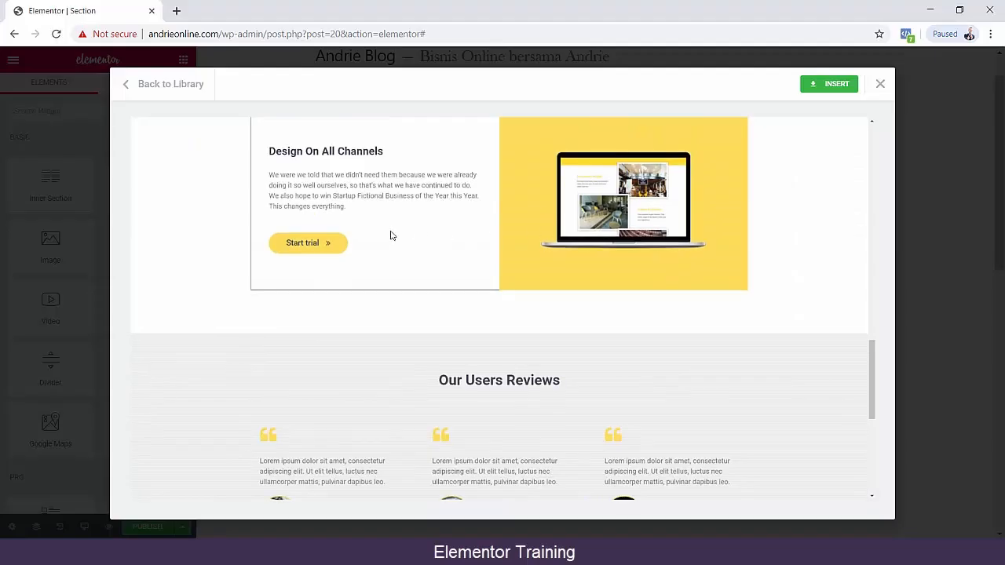
scroll(391, 236, "down", 5)
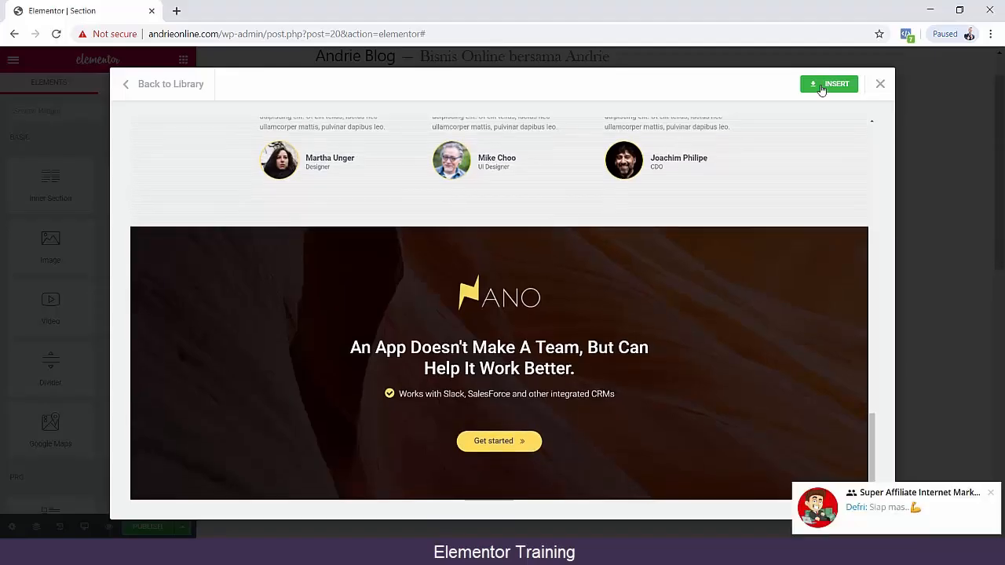
left_click(935, 409)
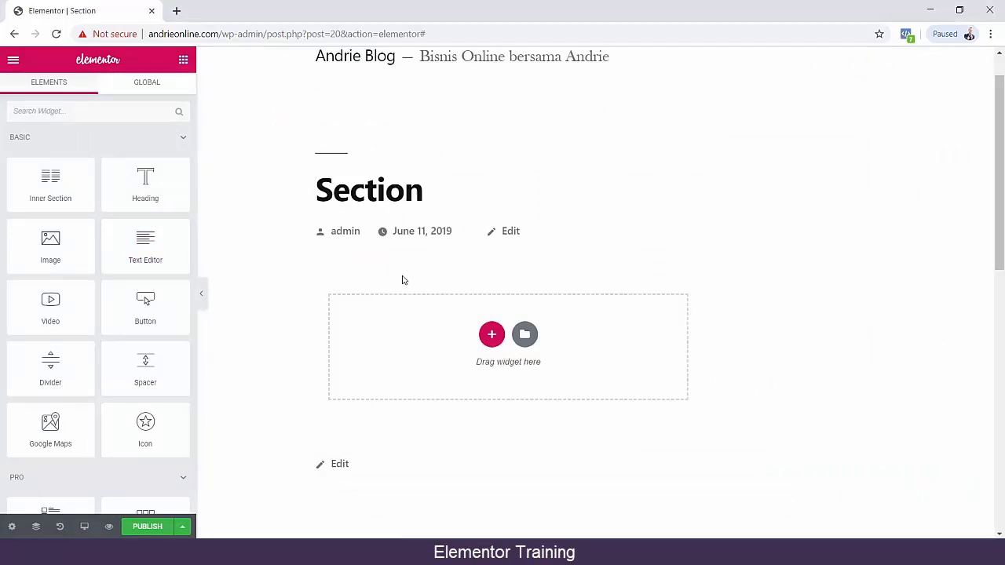
Look over the empty section page and the available widgets, and inspect the section's General Settings and Preview Settings.
scroll(523, 294, "up", 1)
scroll(524, 296, "down", 3)
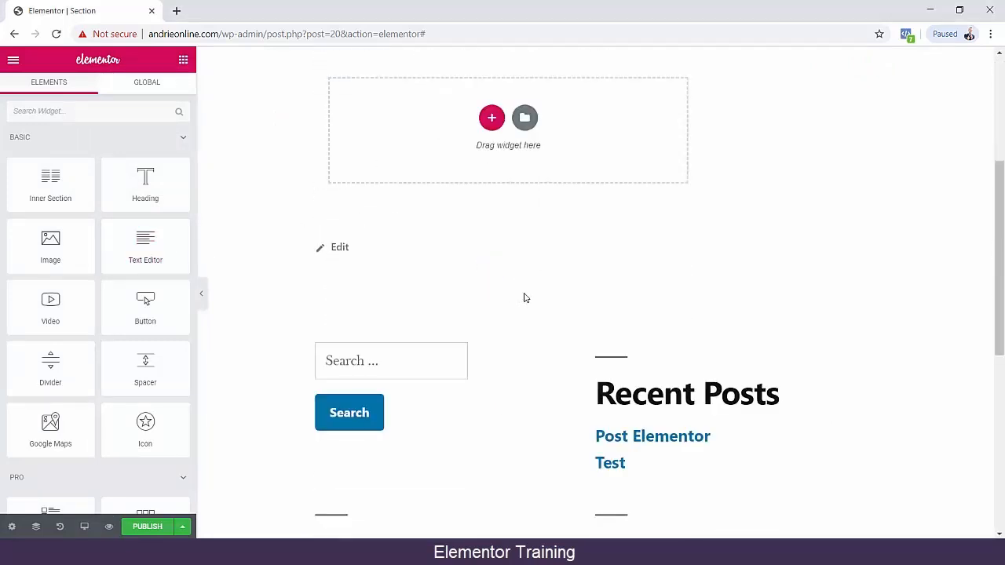
scroll(162, 354, "down", 8)
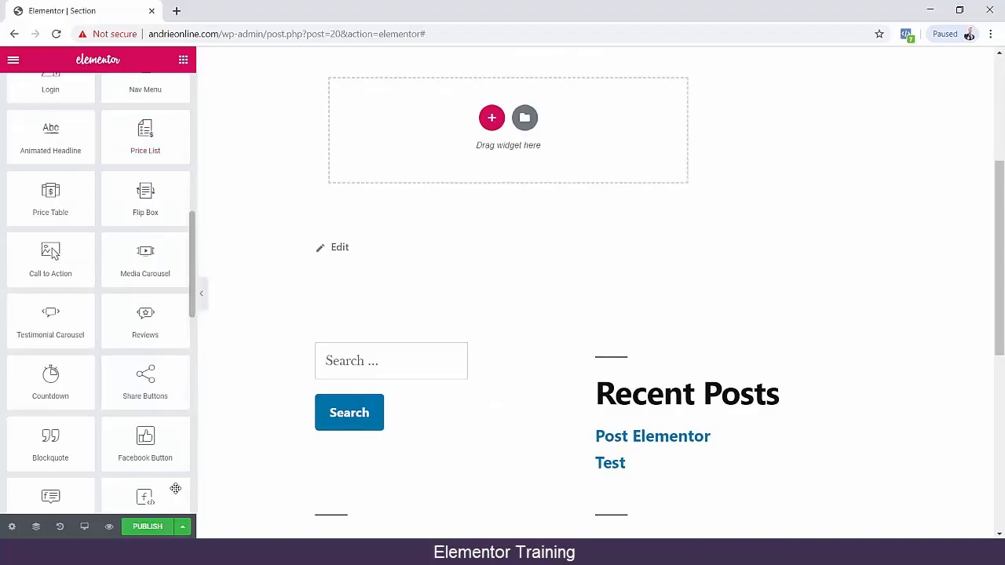
left_click(12, 527)
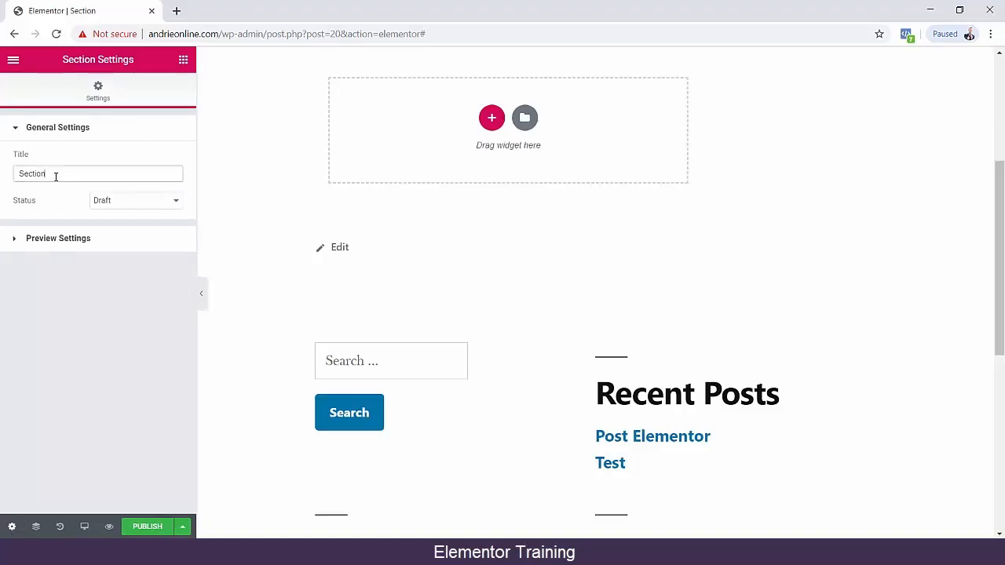
left_click(91, 239)
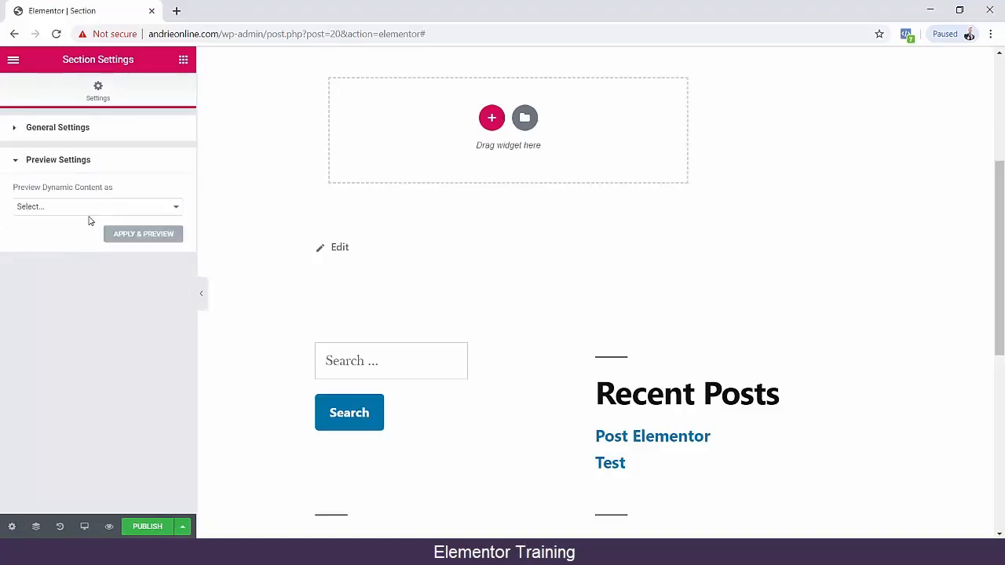
left_click(83, 206)
left_click(86, 205)
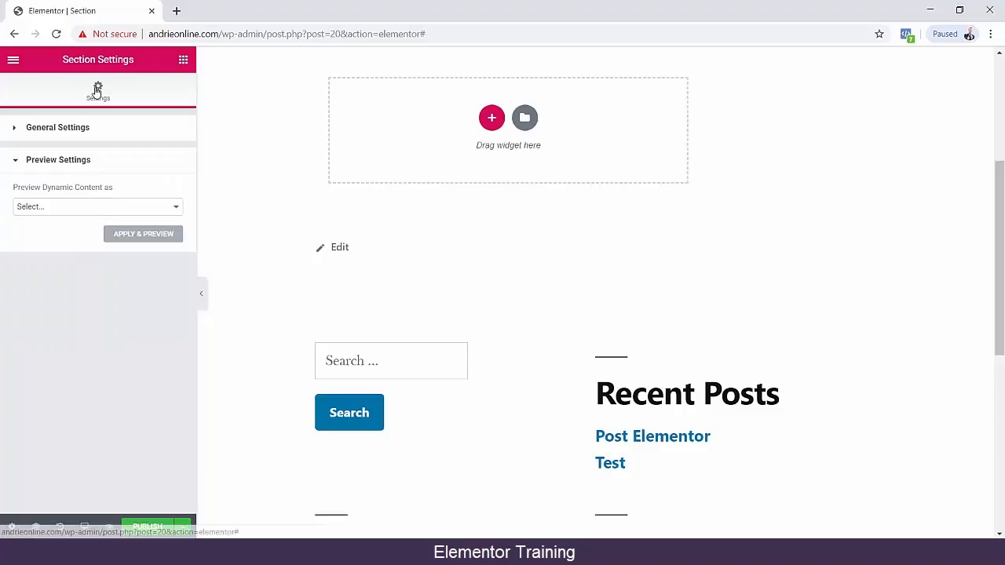
Check the editor's global style and settings options and the save options, and return to the widget list.
left_click(12, 59)
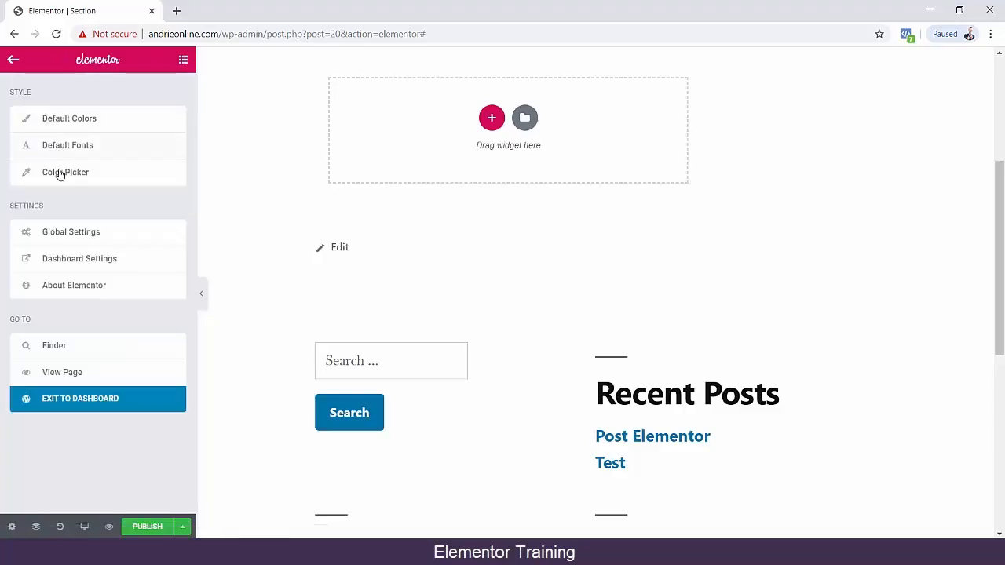
left_click(186, 529)
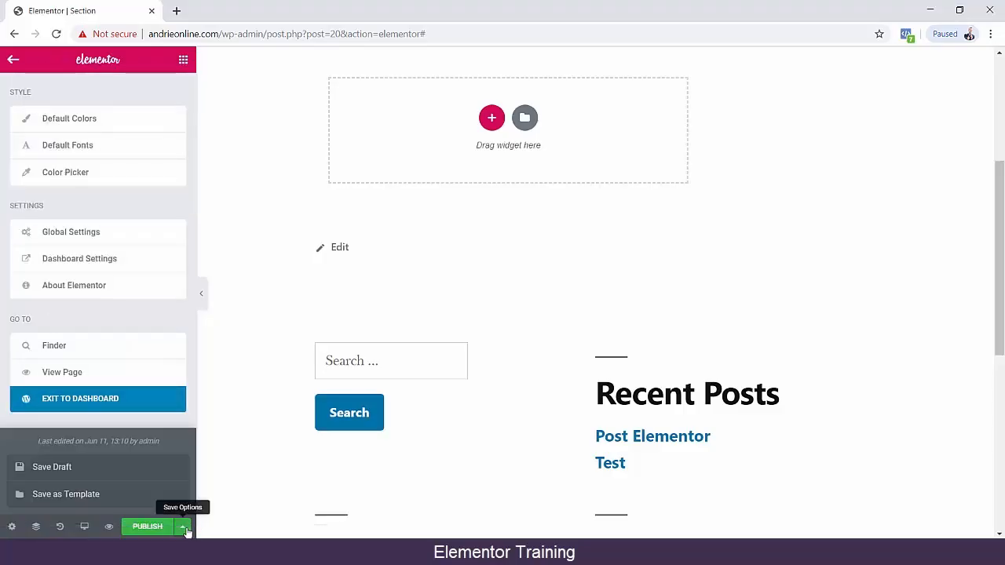
left_click(186, 530)
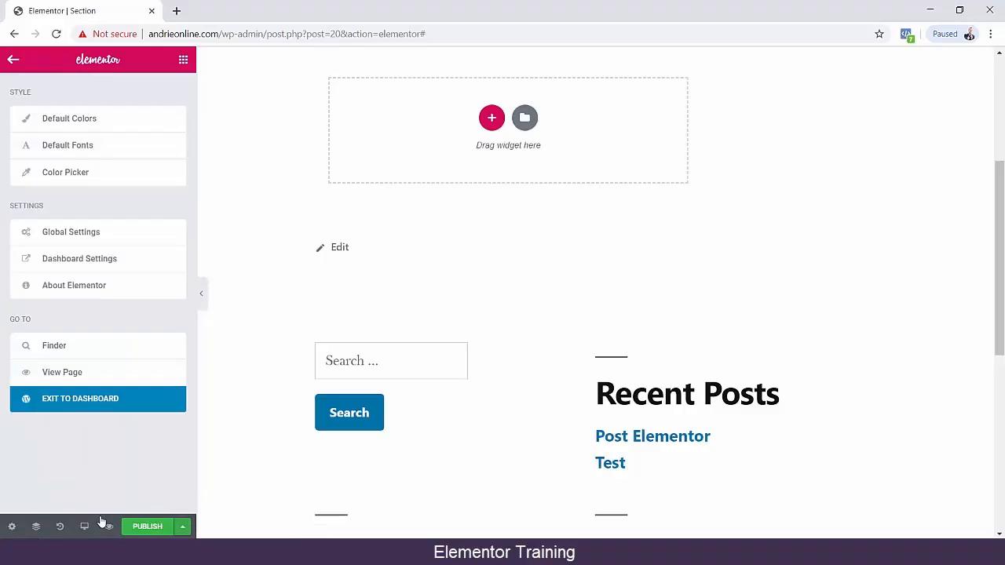
left_click(12, 61)
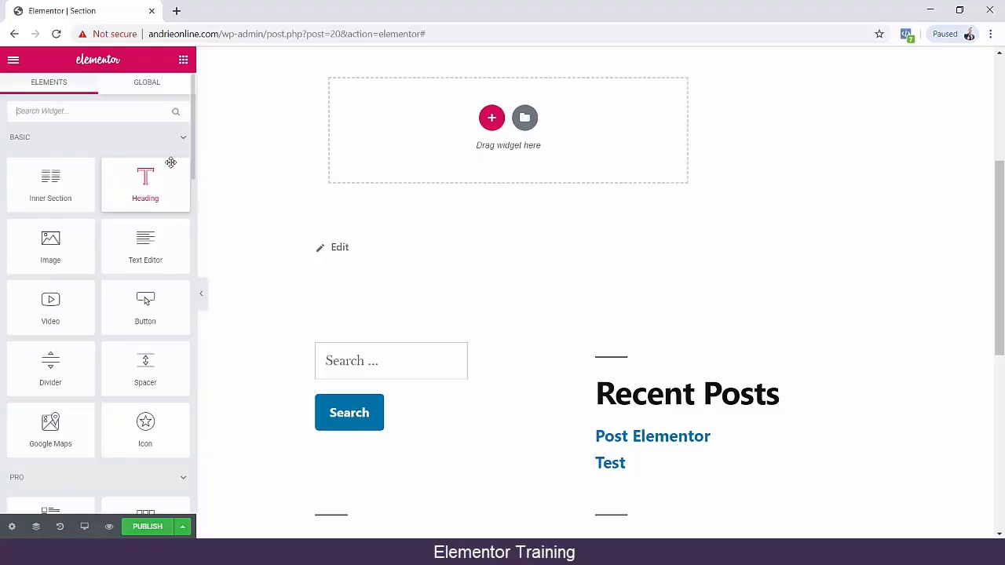
scroll(123, 280, "down", 2)
scroll(142, 303, "up", 2)
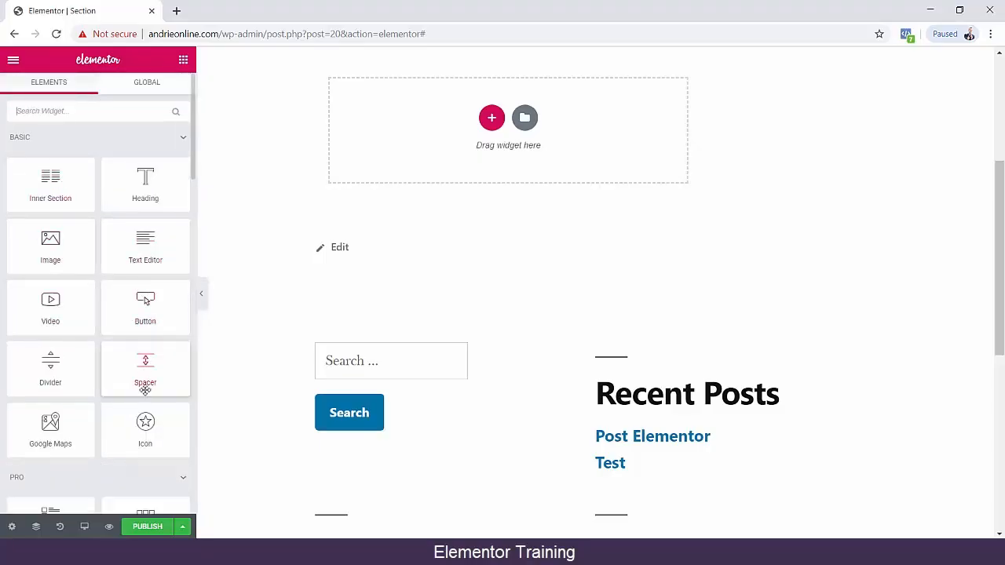
Look through the widget categories down to the end of the list, expanding the Site and WordPress groups.
scroll(141, 377, "down", 10)
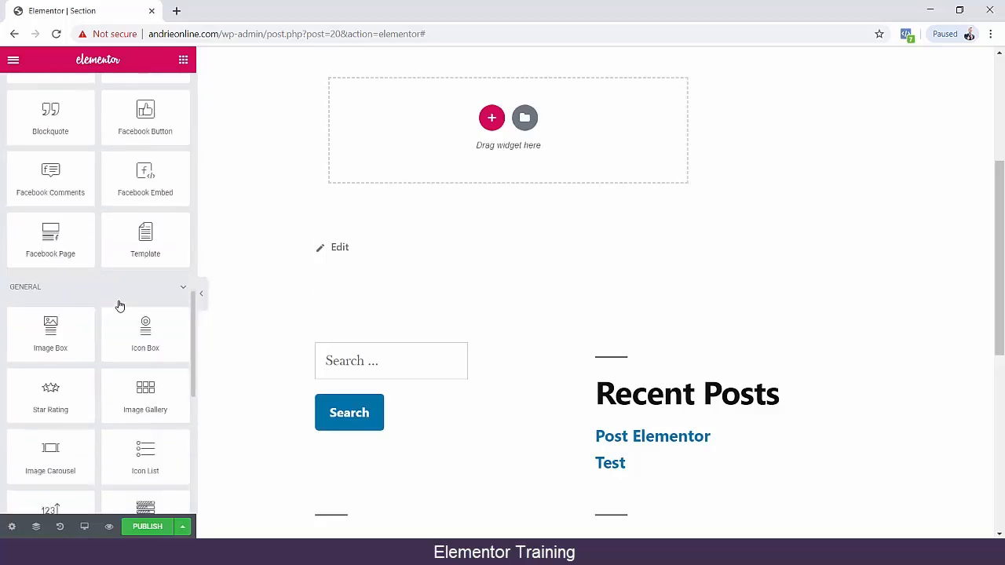
scroll(117, 305, "down", 5)
left_click(162, 464)
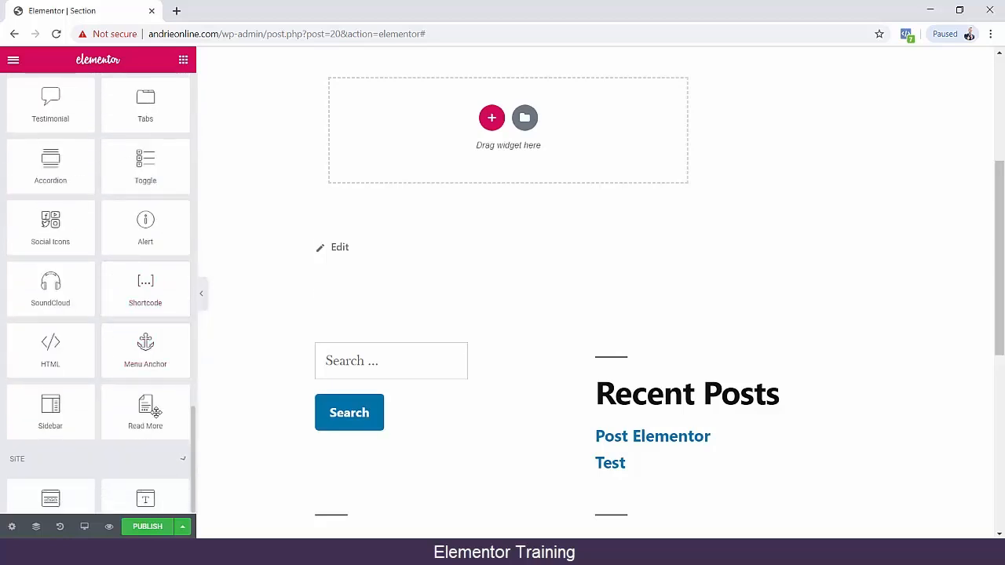
scroll(142, 384, "down", 2)
left_click(101, 494)
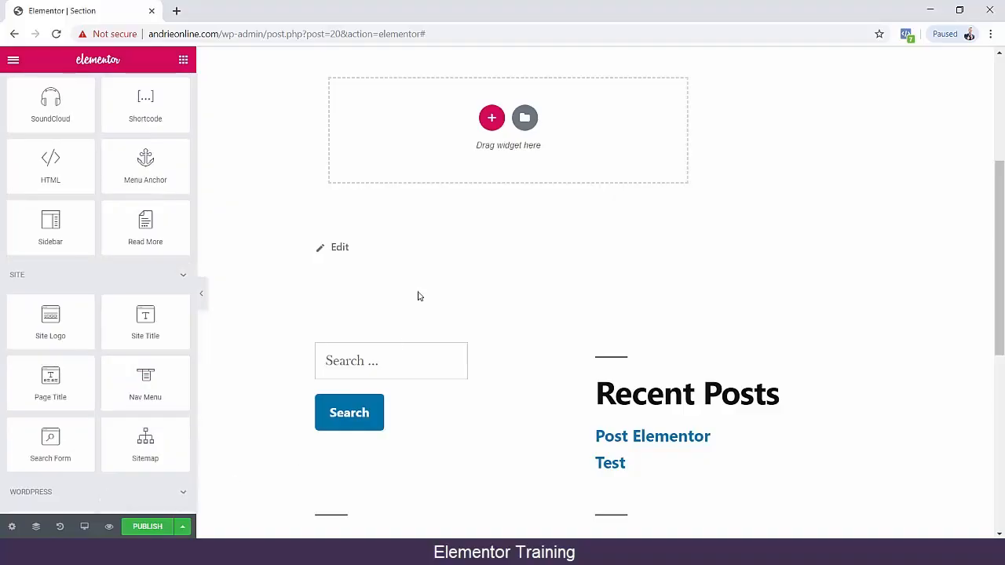
Return to the My Templates list and create a new Section template named "Demo Section".
left_click(14, 34)
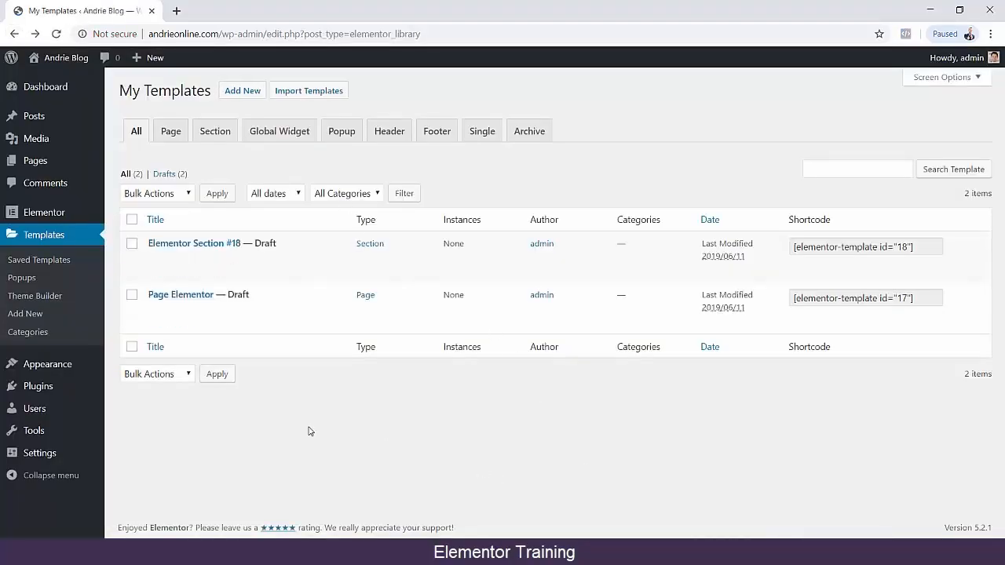
left_click(39, 317)
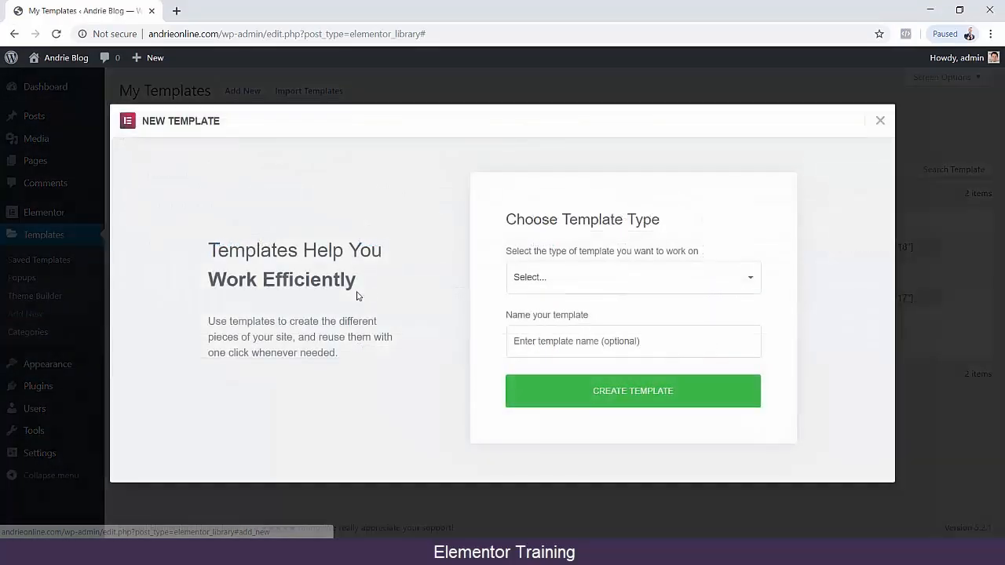
left_click(603, 281)
left_click(596, 321)
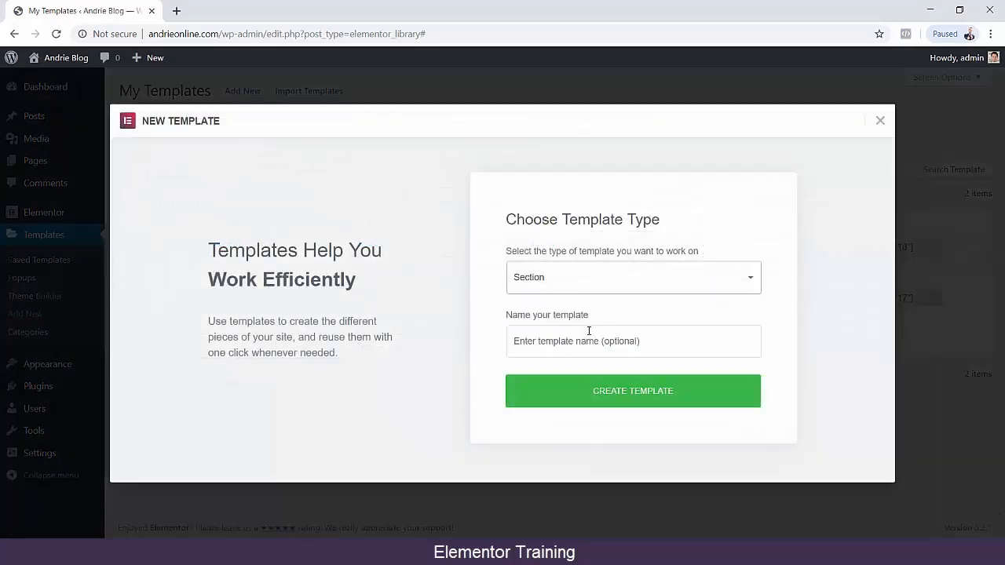
left_click(590, 346)
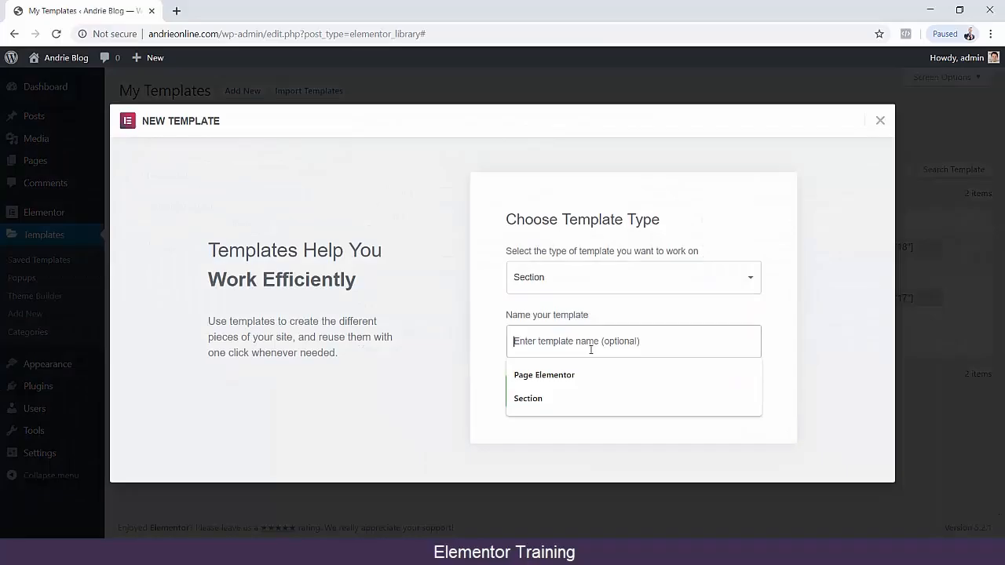
type("Te")
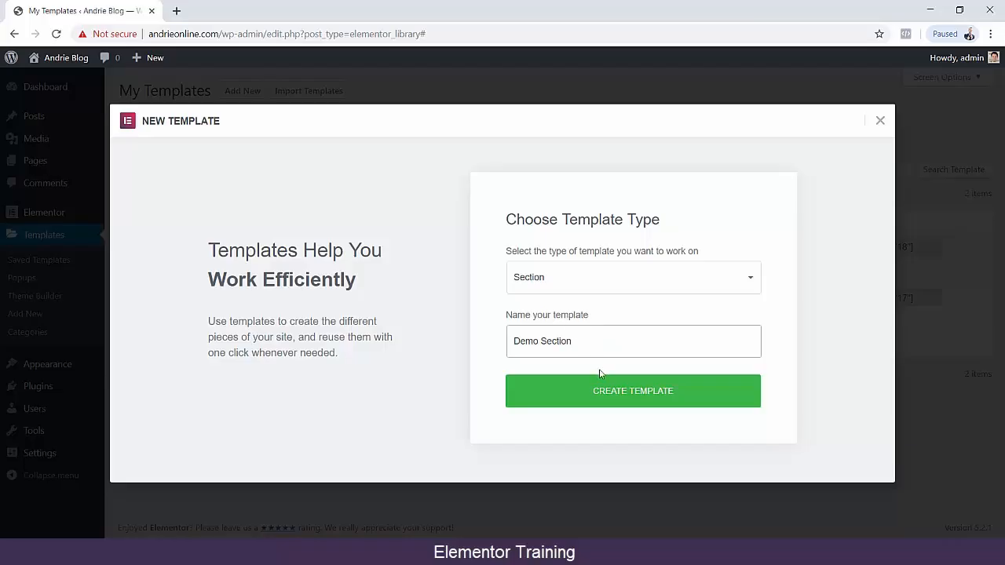
left_click(609, 391)
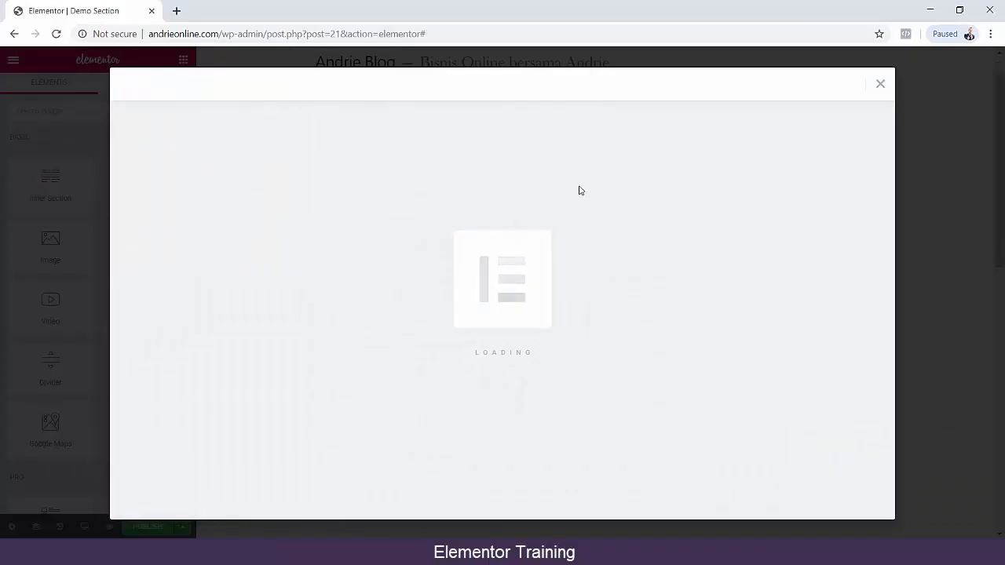
Browse the library's saved templates, page templates and blocks for the new section.
left_click(565, 86)
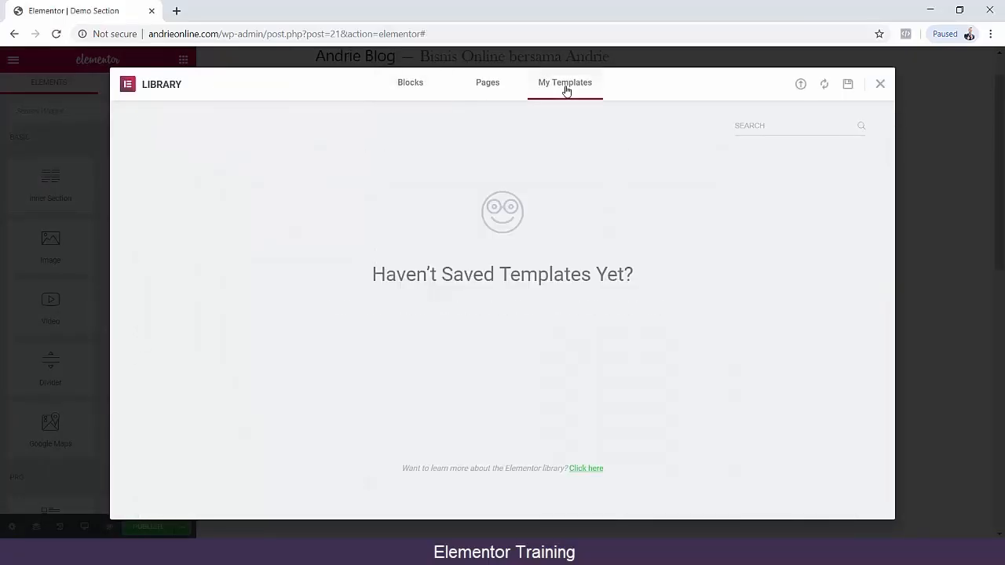
left_click(488, 86)
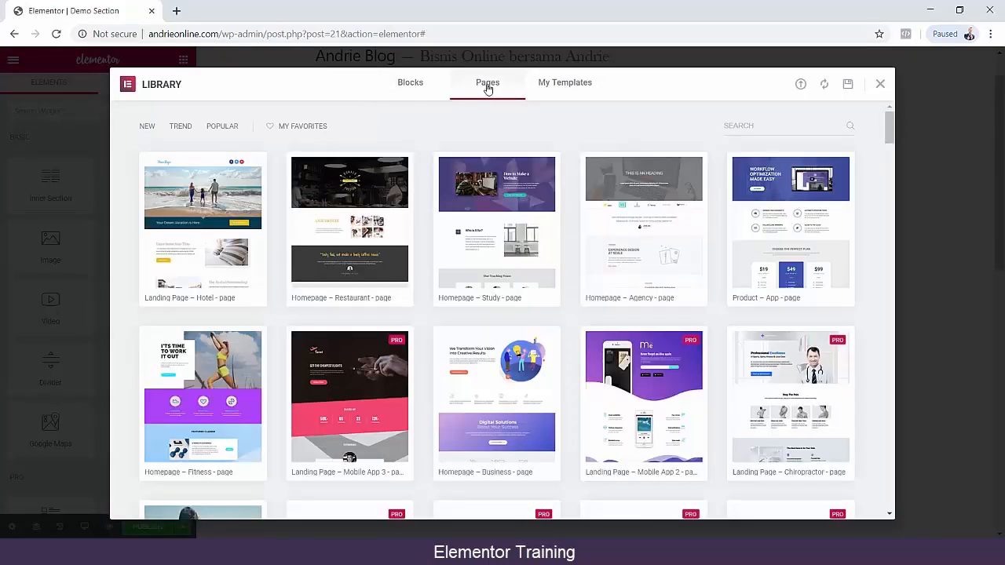
left_click(424, 88)
scroll(345, 144, "down", 5)
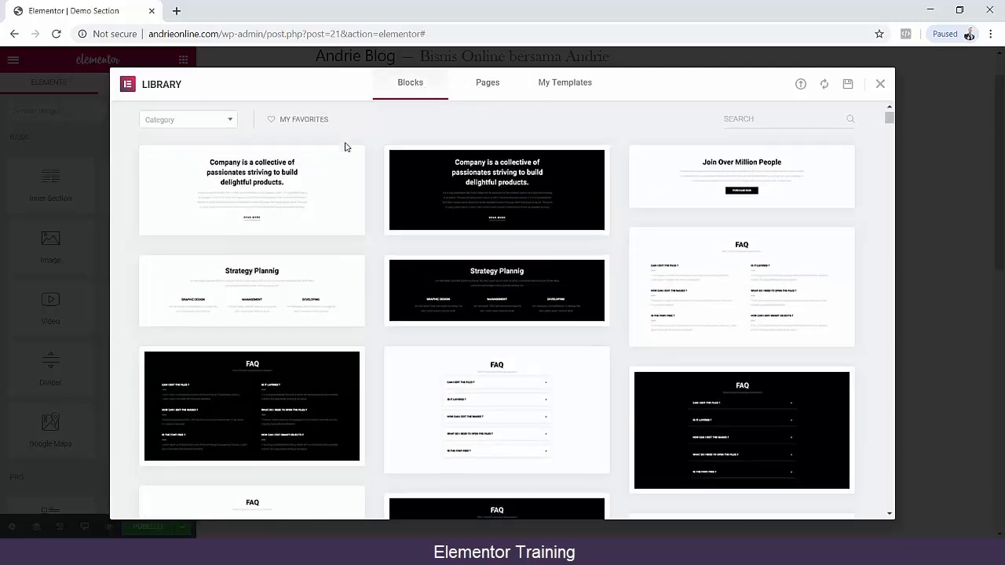
scroll(351, 149, "up", 5)
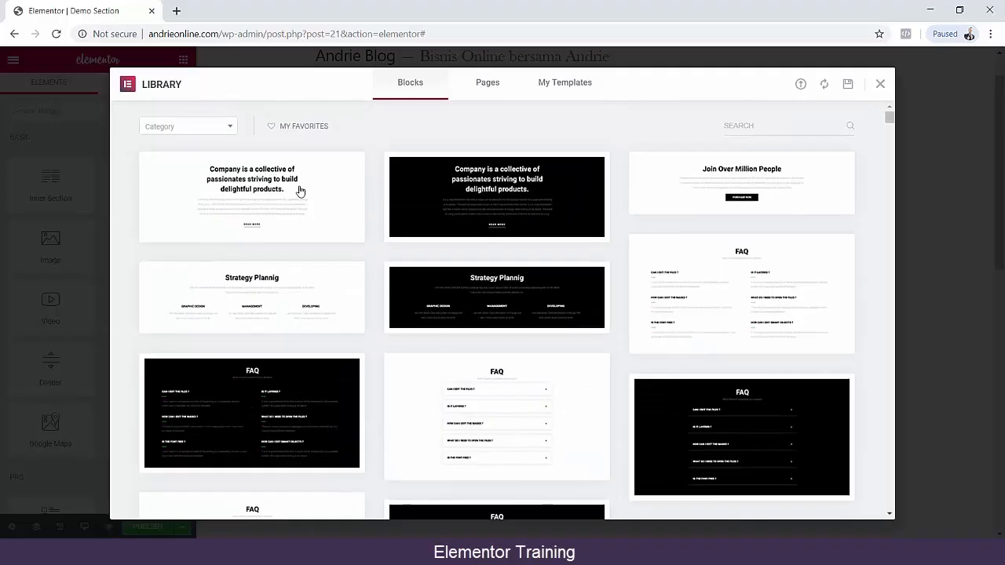
Preview the white "Company is a collective" block, insert it into Demo Section and review the page.
left_click(249, 200)
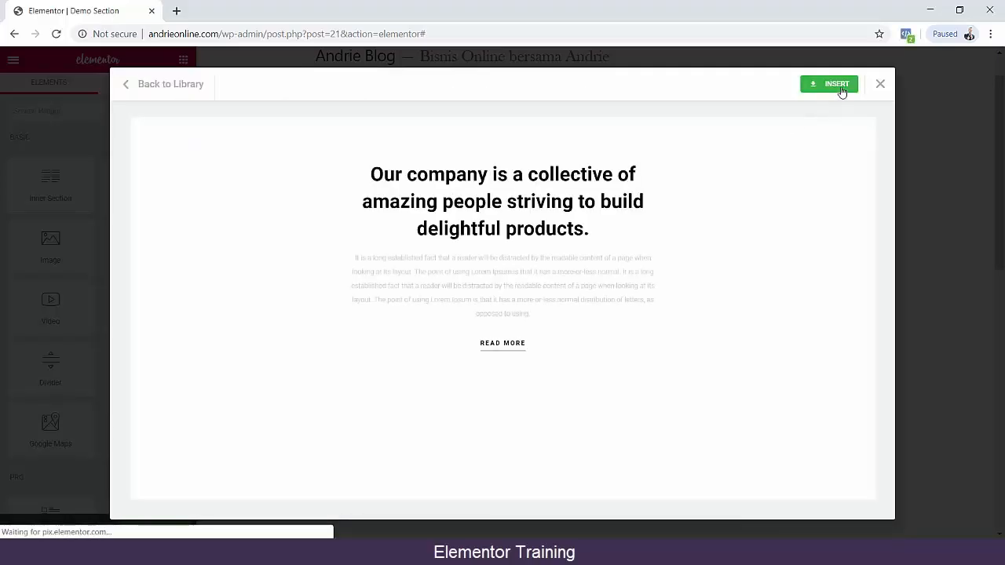
left_click(840, 92)
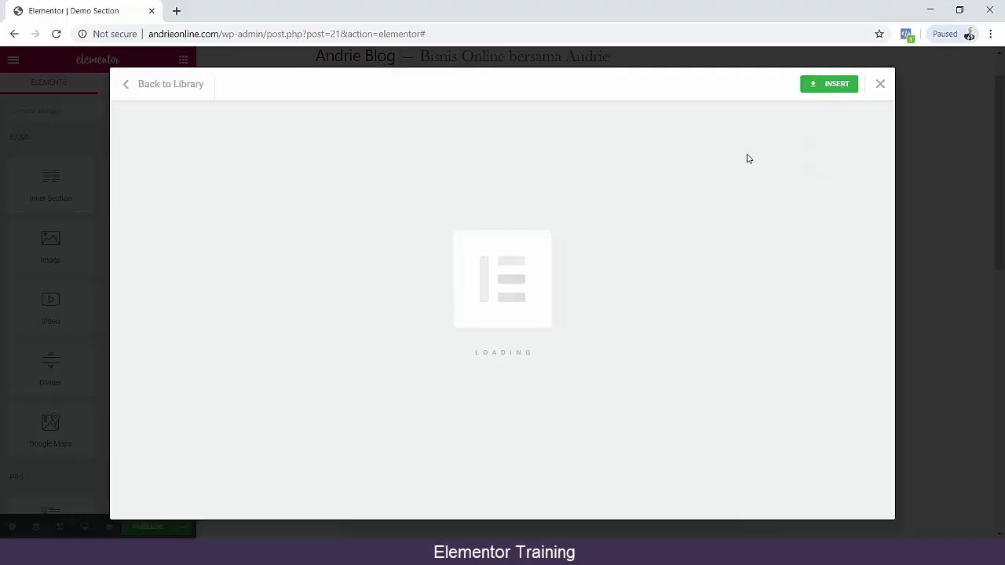
scroll(738, 176, "down", 4)
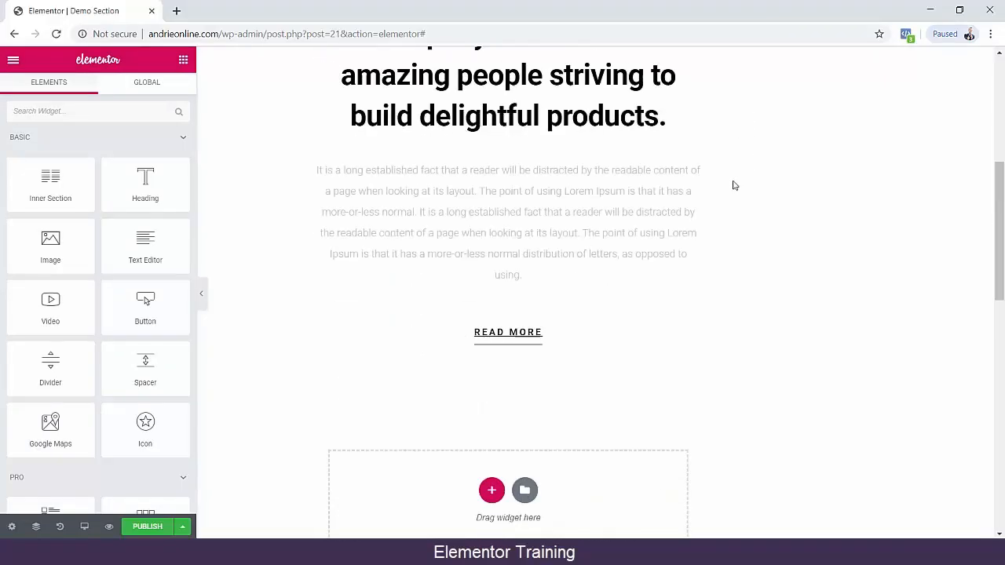
scroll(673, 251, "down", 3)
scroll(669, 256, "up", 3)
scroll(663, 259, "up", 5)
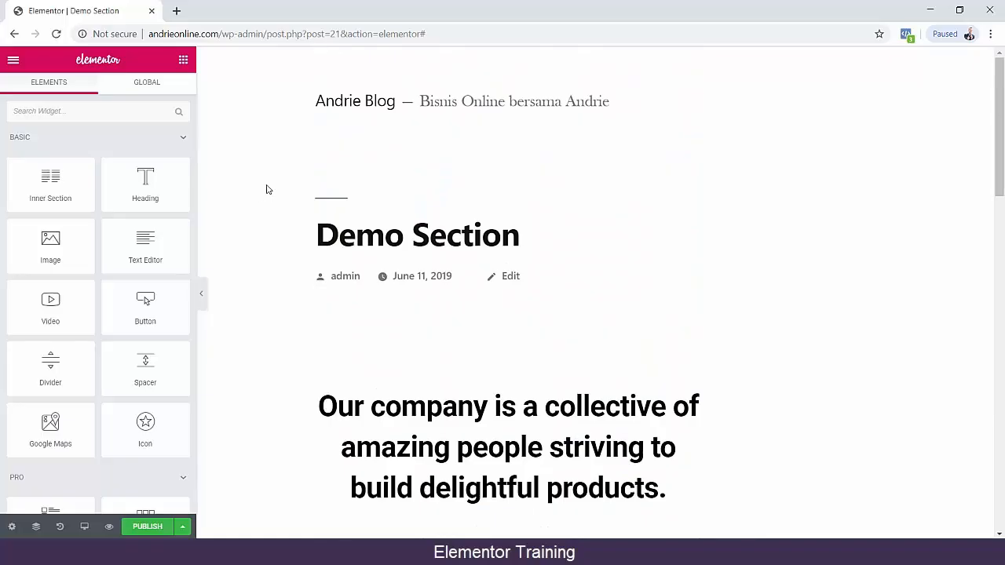
scroll(294, 215, "down", 12)
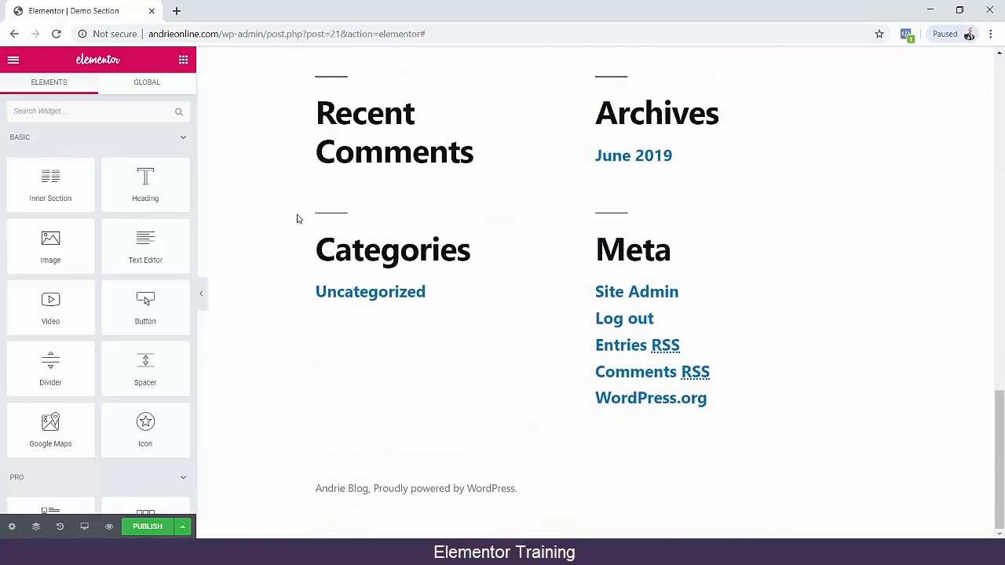
Exit the Demo Section editor to the WordPress dashboard, leaving without publishing the changes.
left_click(13, 62)
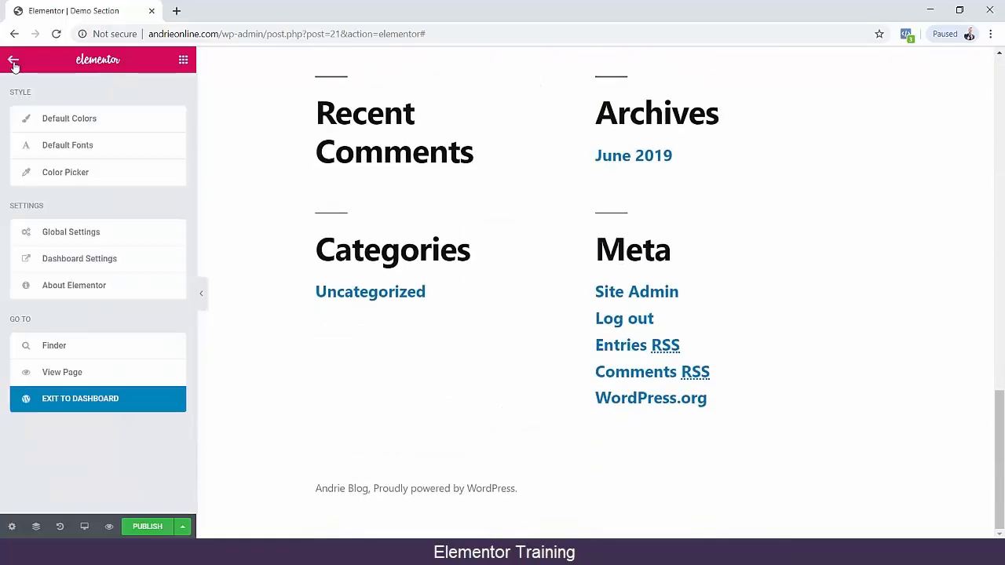
left_click(92, 408)
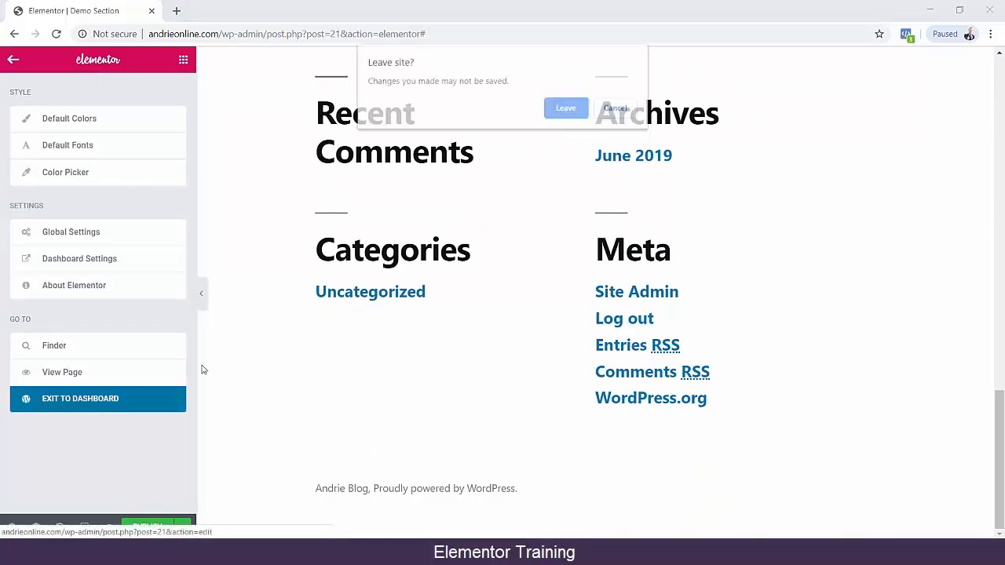
left_click(565, 109)
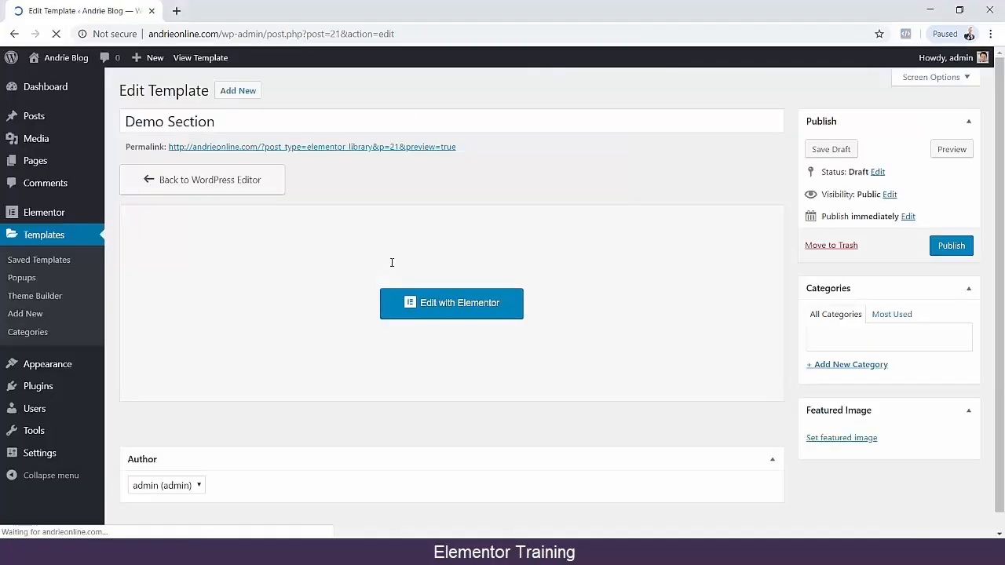
Go to the Theme Builder template list and create a new Section template named "Theme Builder".
scroll(265, 397, "down", 1)
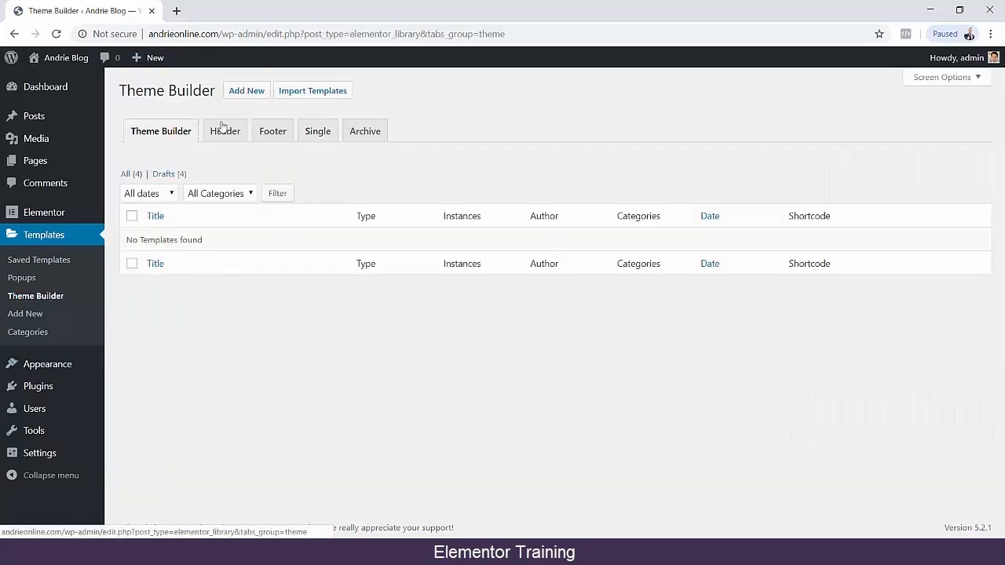
left_click(250, 93)
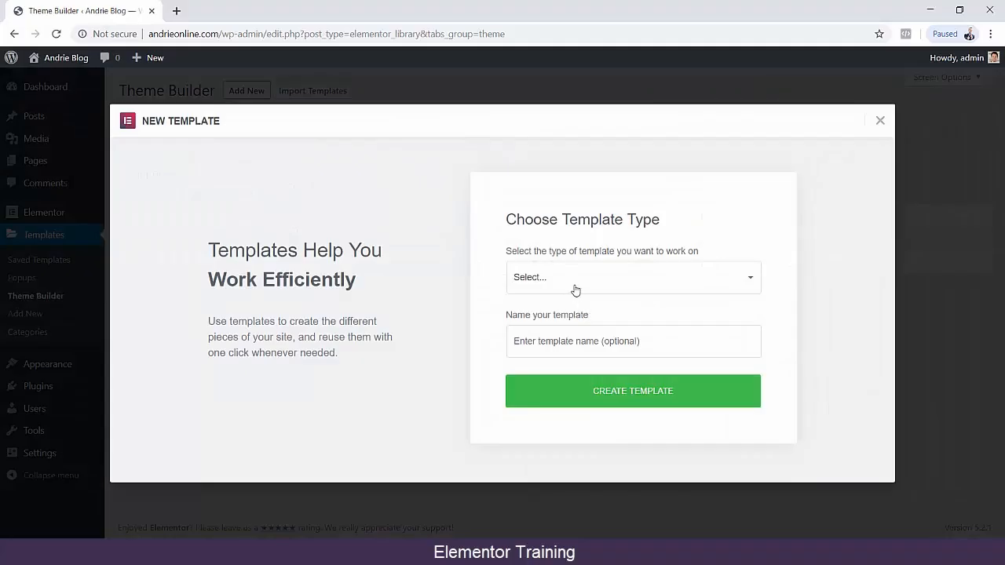
left_click(575, 291)
left_click(565, 322)
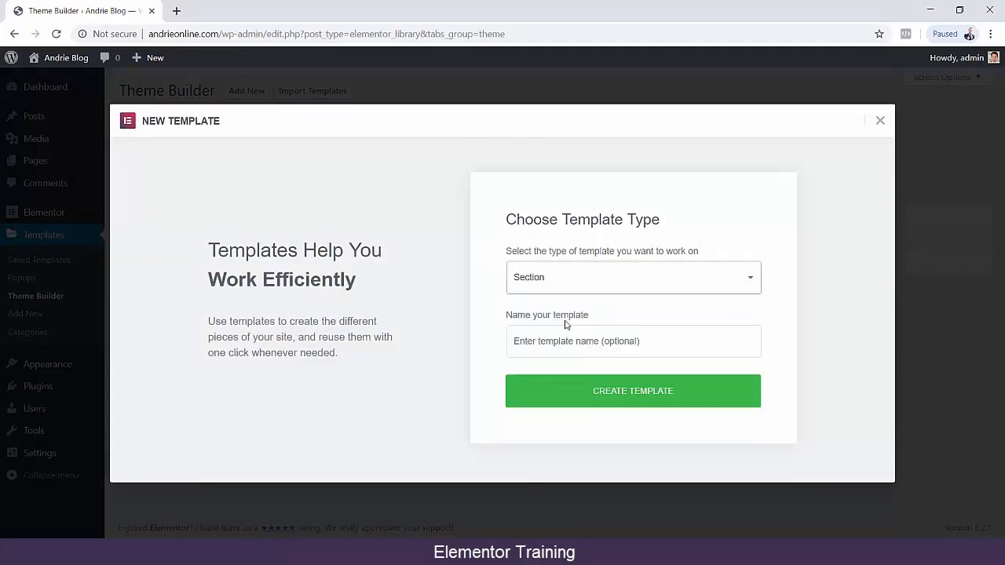
left_click(590, 340)
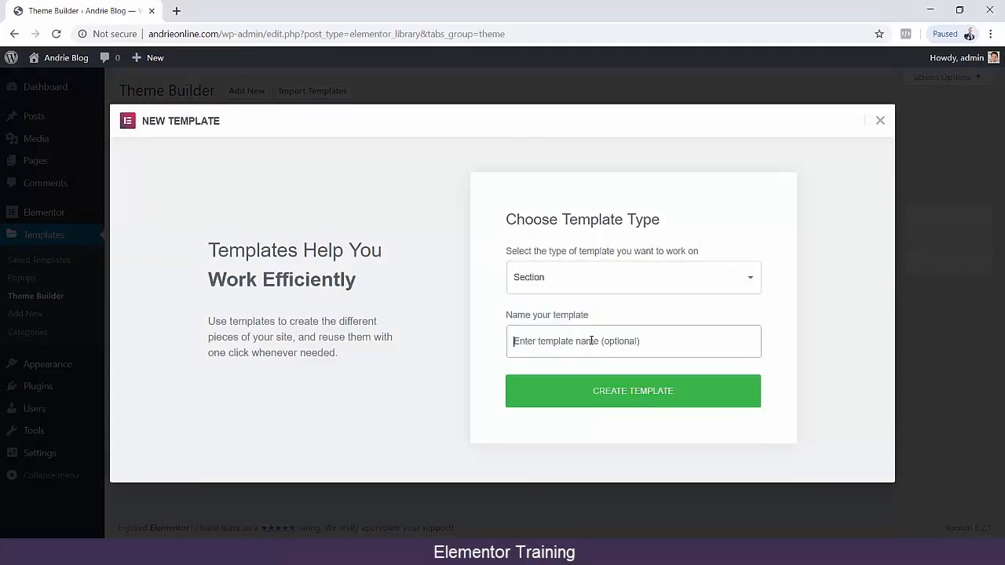
type("Theme Builder")
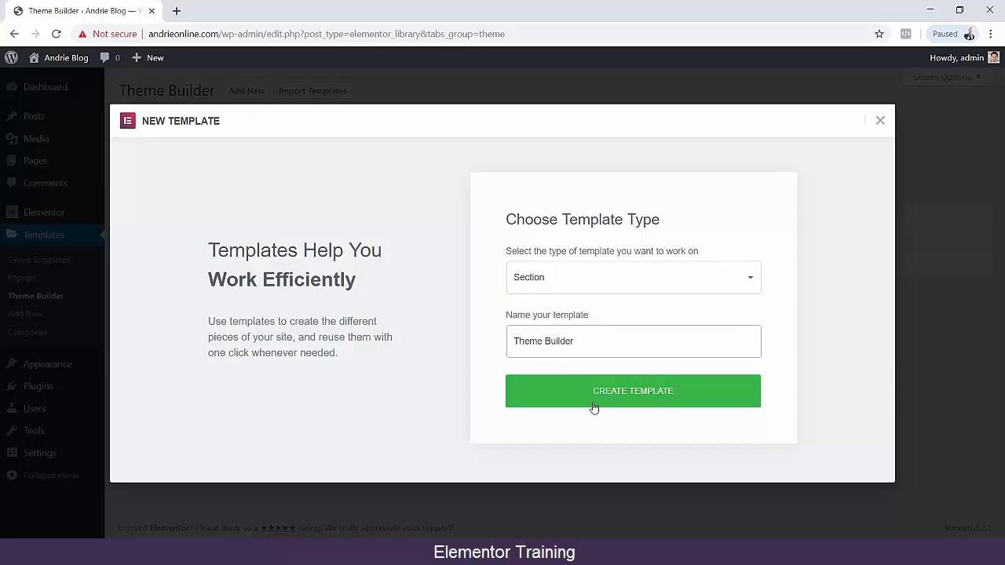
left_click(594, 407)
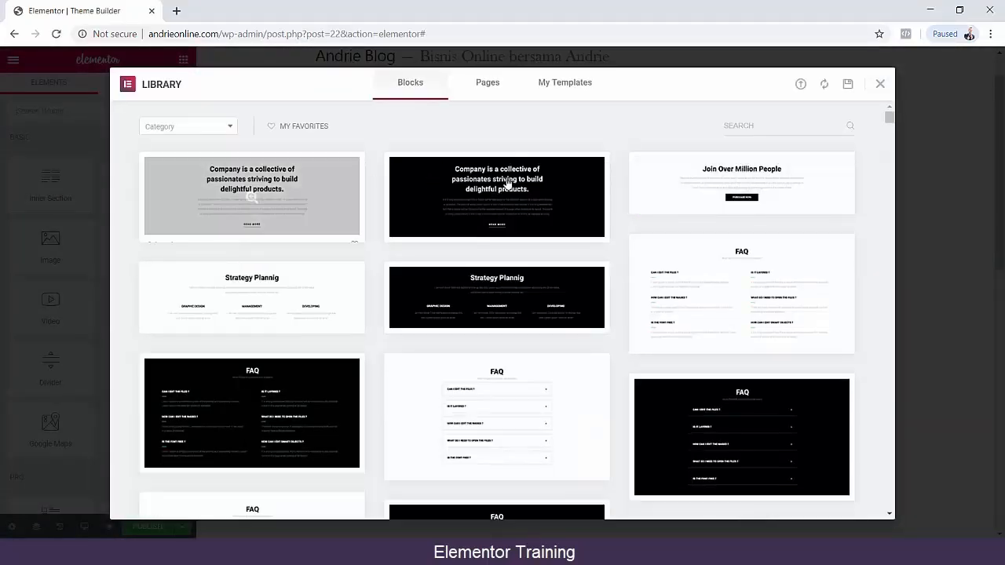
Preview the "Join Over Million People" block, insert it into the Theme Builder section and review the page.
left_click(745, 181)
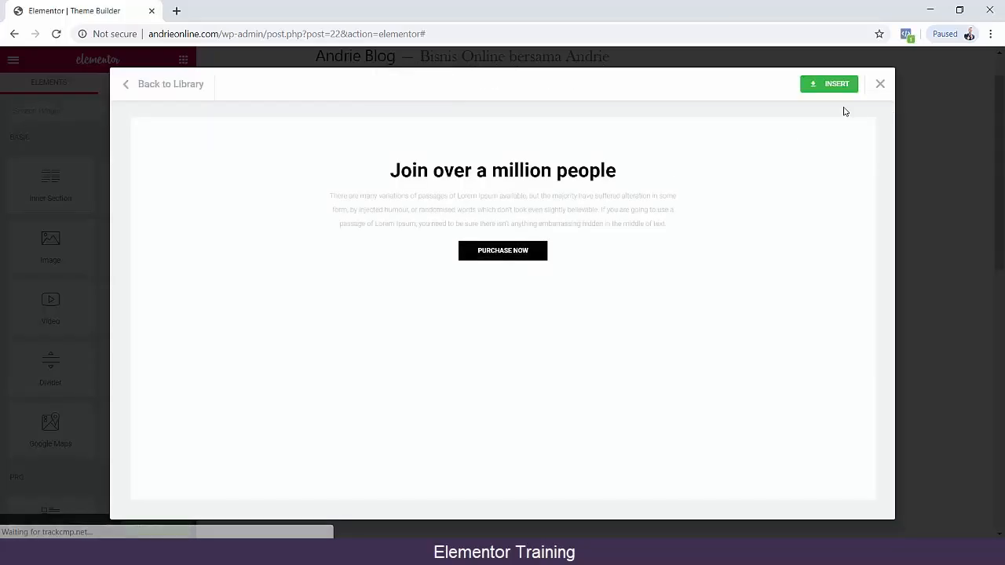
left_click(836, 89)
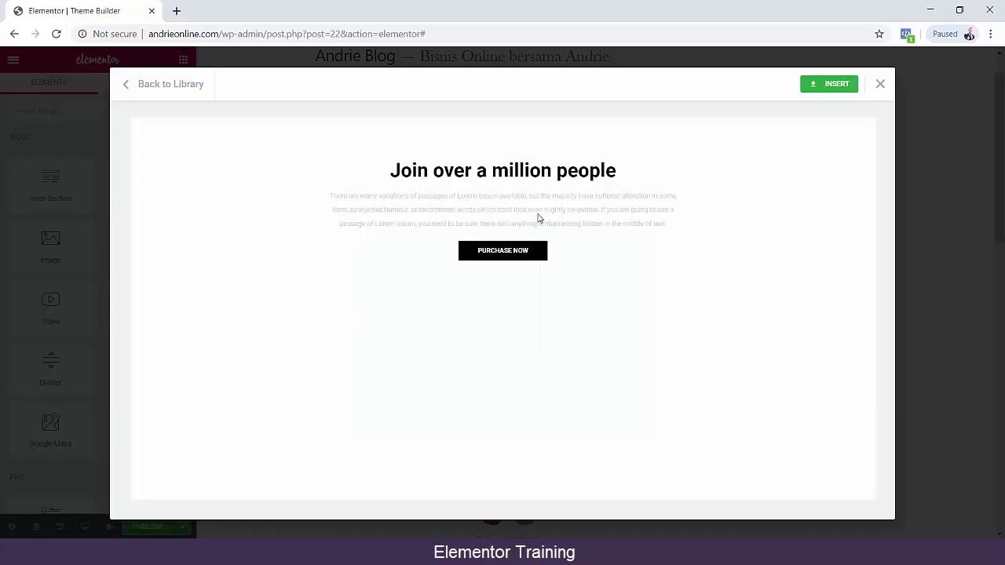
scroll(485, 196, "down", 10)
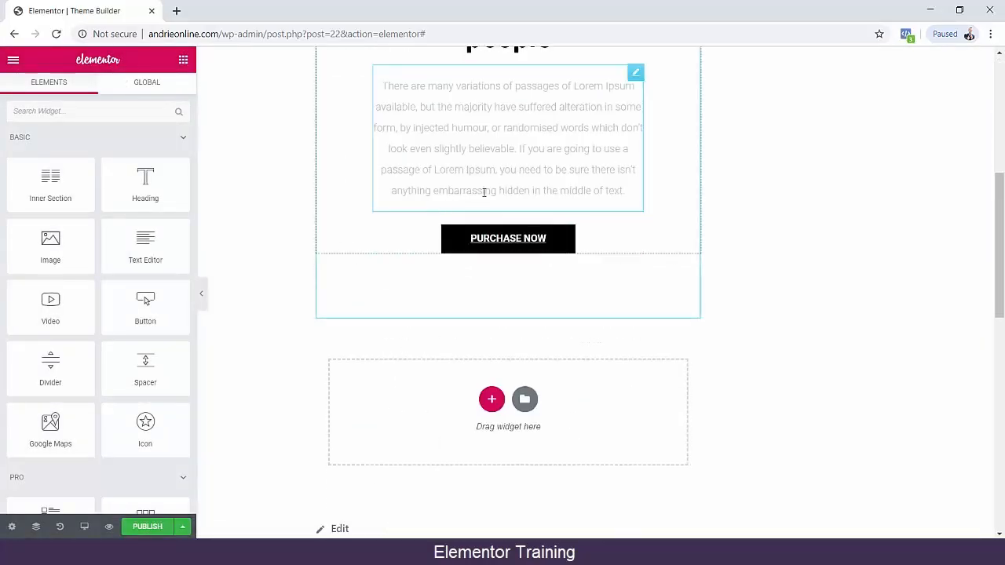
scroll(496, 212, "up", 1)
scroll(496, 212, "up", 12)
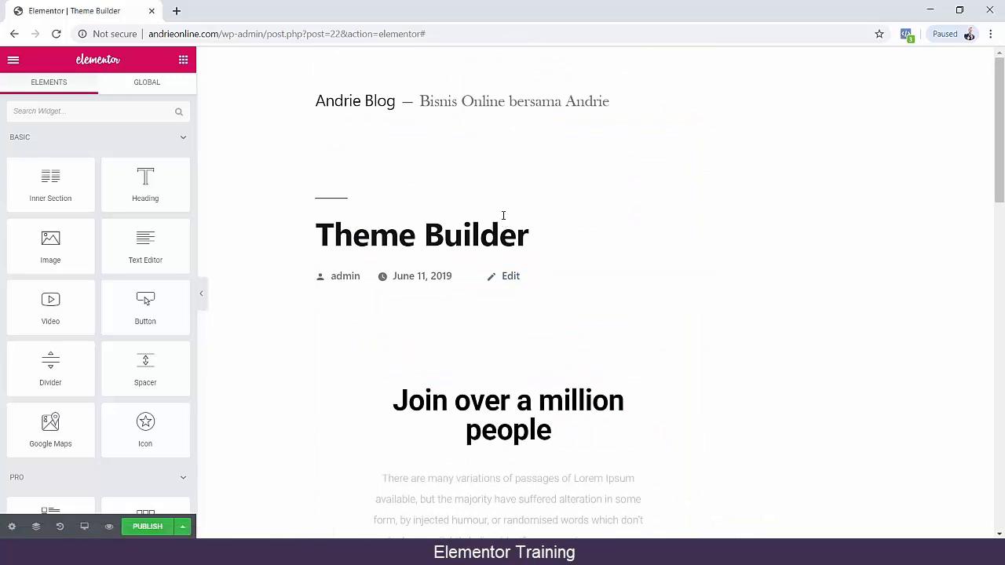
Look through the widget list, return to its start and leave the section editor without saving.
scroll(108, 249, "down", 15)
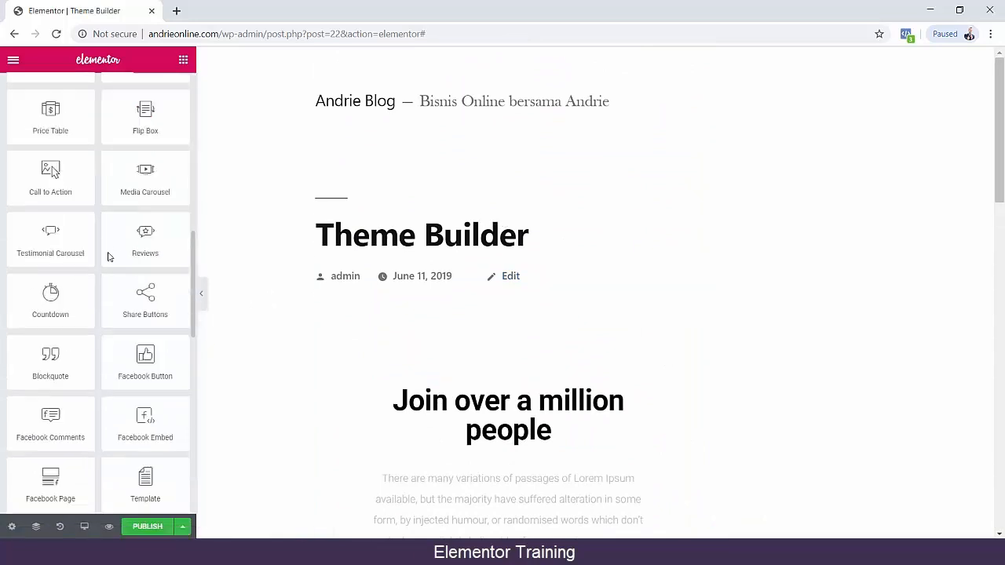
scroll(107, 246, "down", 4)
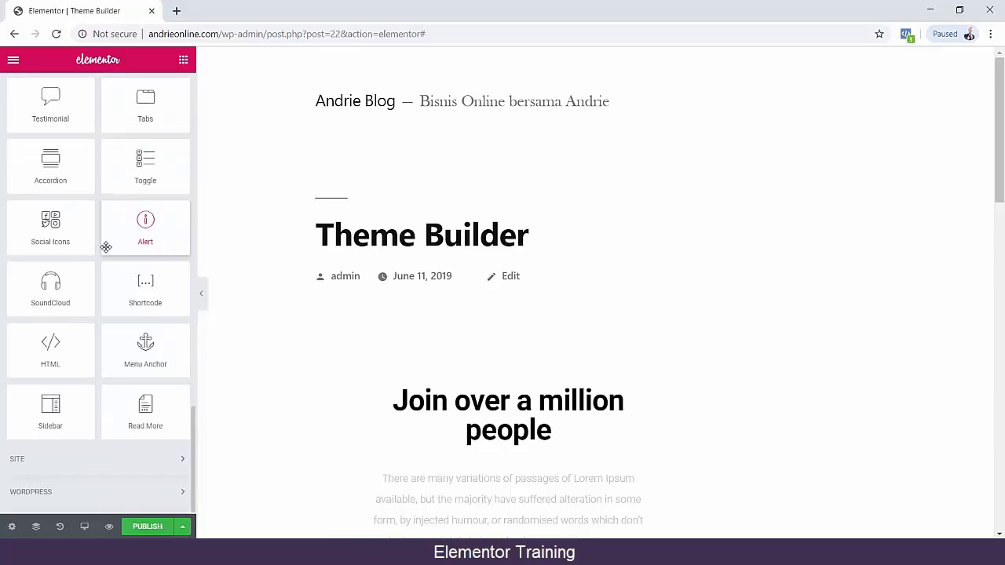
scroll(105, 248, "up", 19)
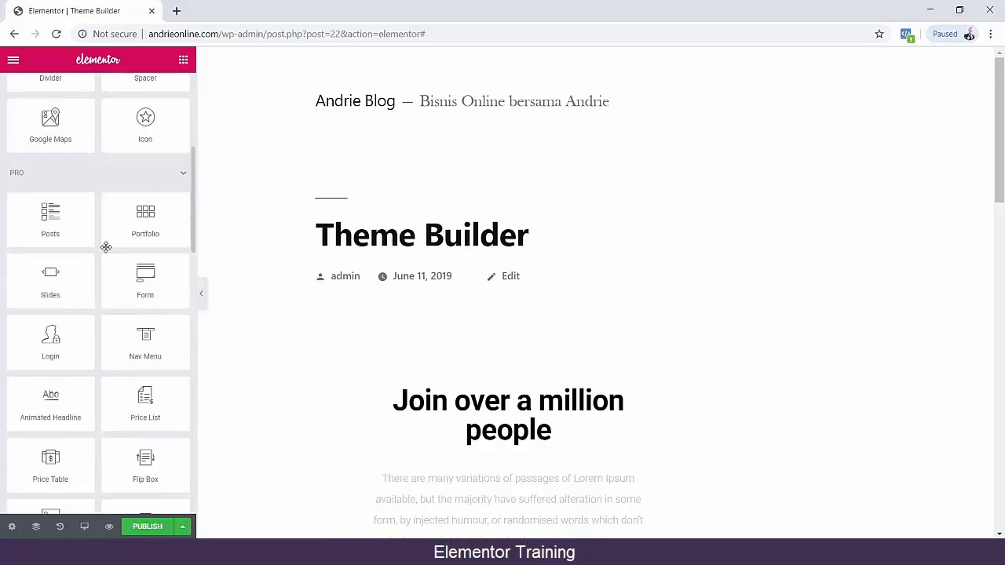
left_click(14, 34)
left_click(562, 115)
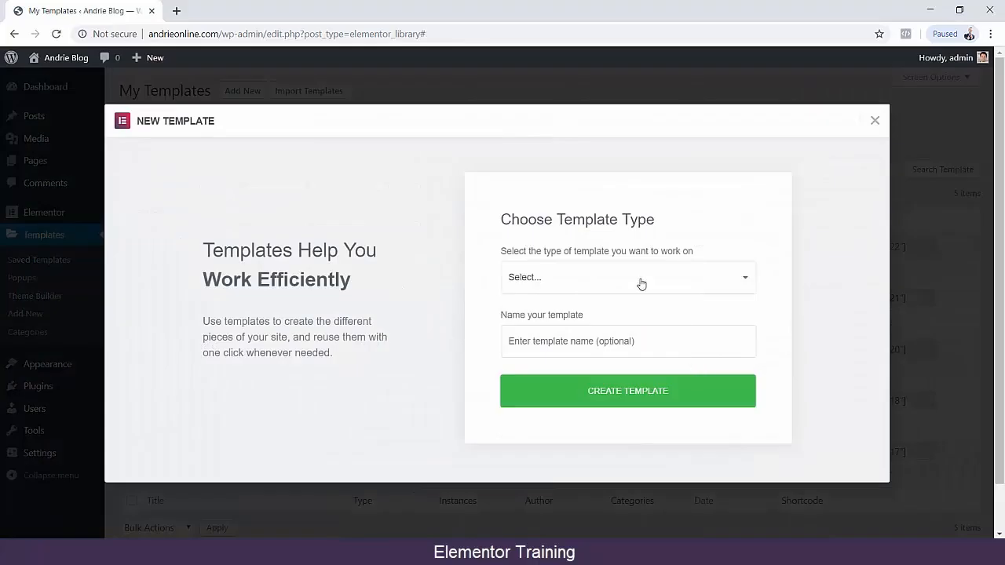
Create a new template of type Section named "Themplate".
left_click(641, 284)
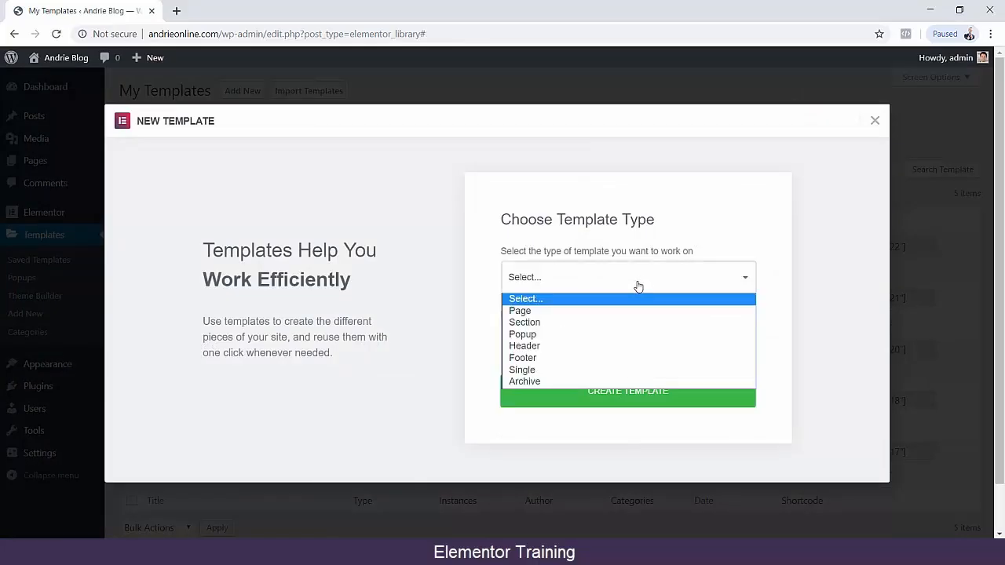
left_click(610, 370)
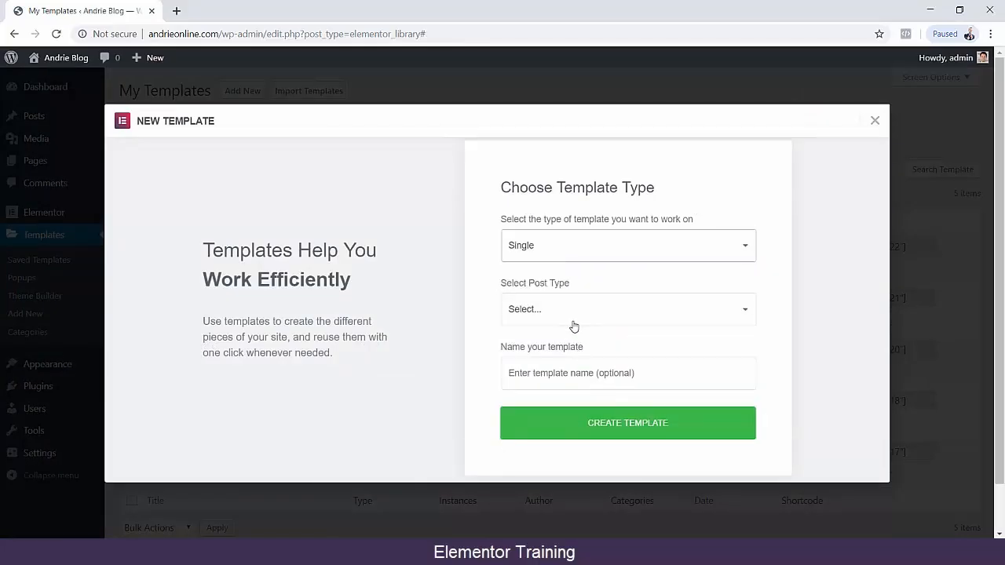
left_click(573, 245)
left_click(561, 290)
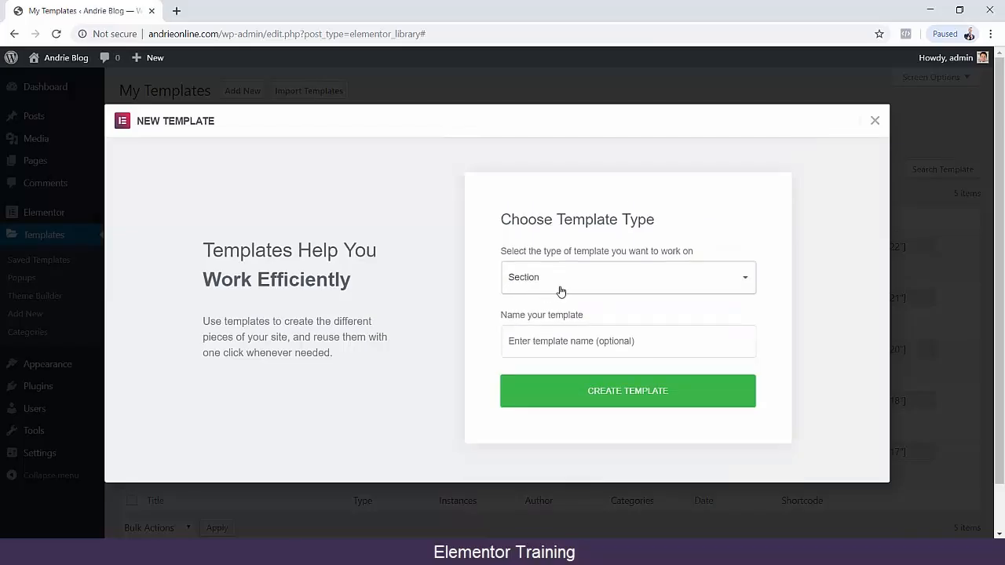
left_click(555, 340)
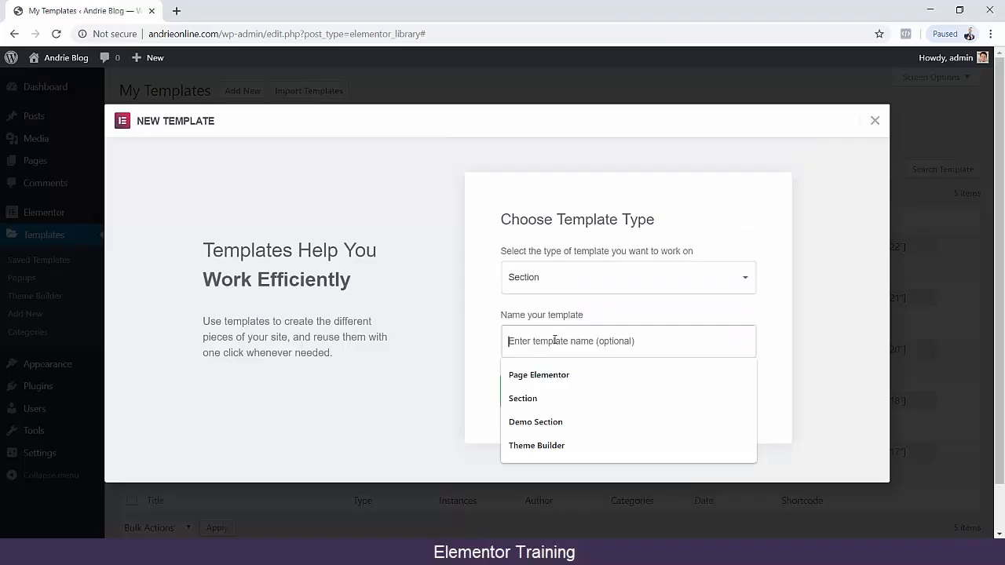
type("Th")
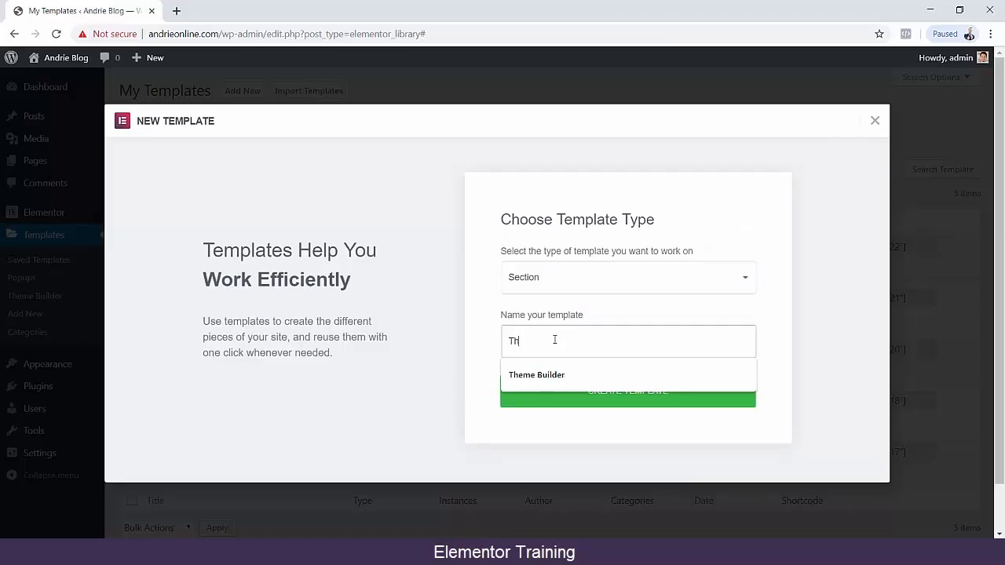
type("emplate")
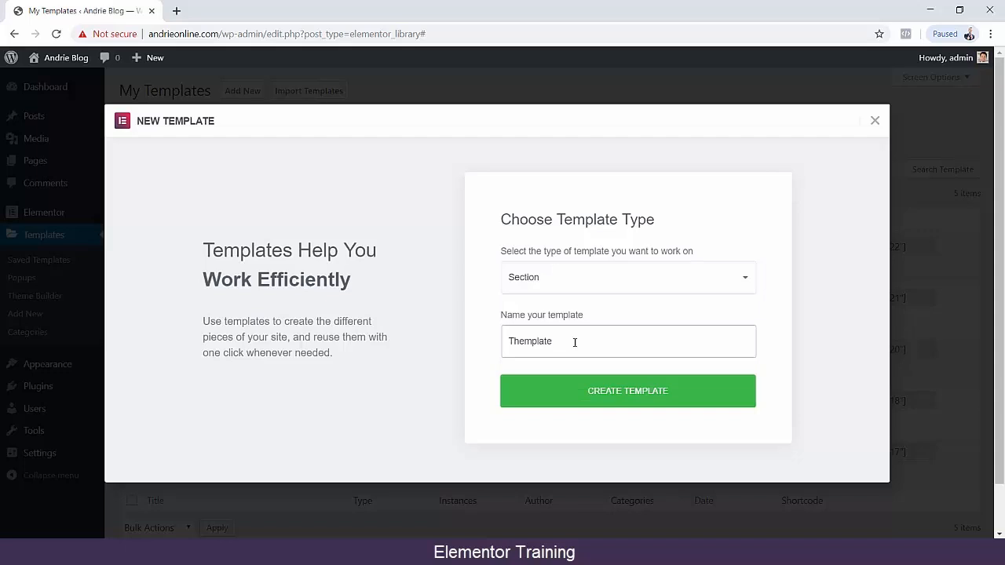
left_click(588, 398)
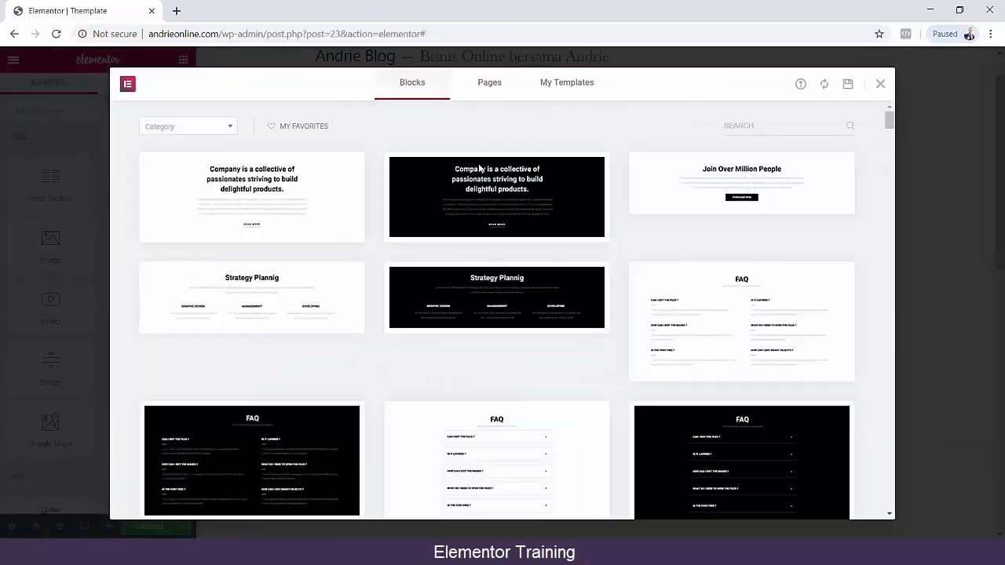
Preview the "How to Make a Website" page template from the library's pages and insert it into the section.
left_click(484, 84)
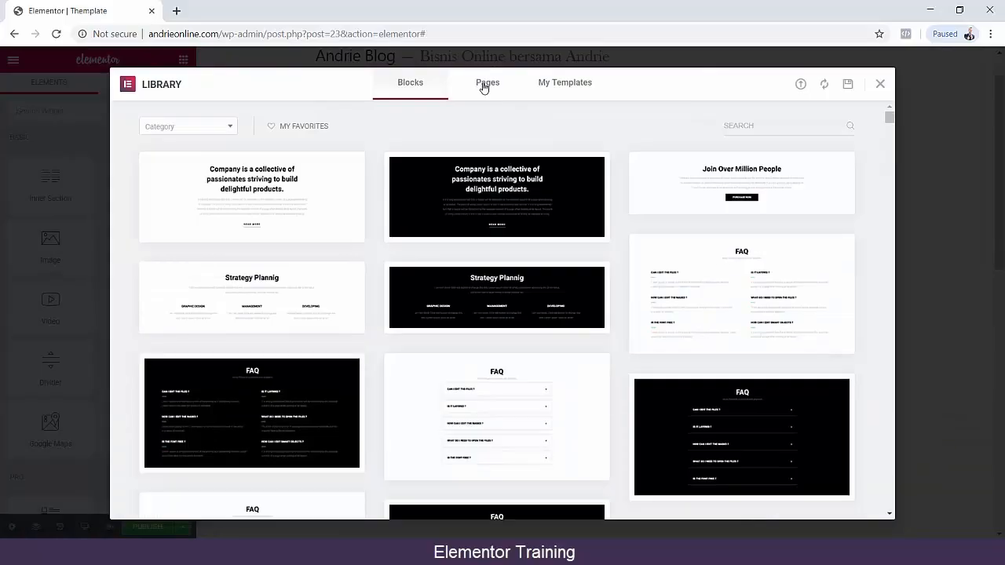
mouse_move(500, 235)
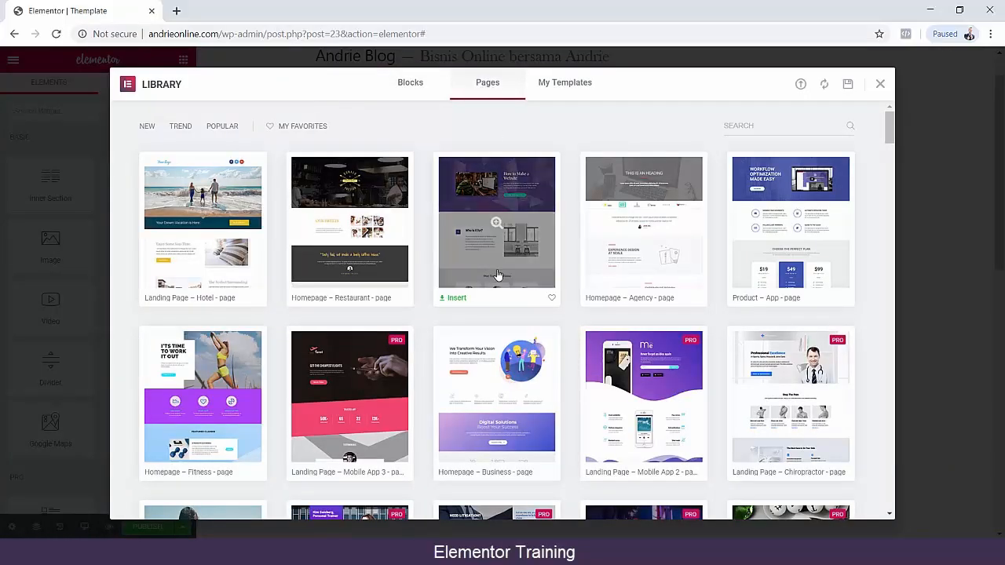
left_click(496, 224)
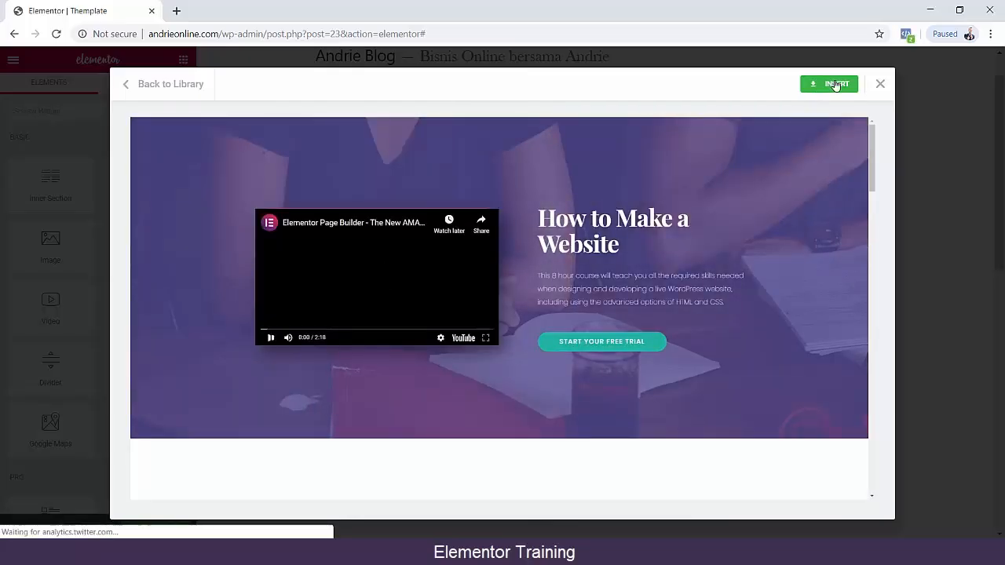
left_click(836, 84)
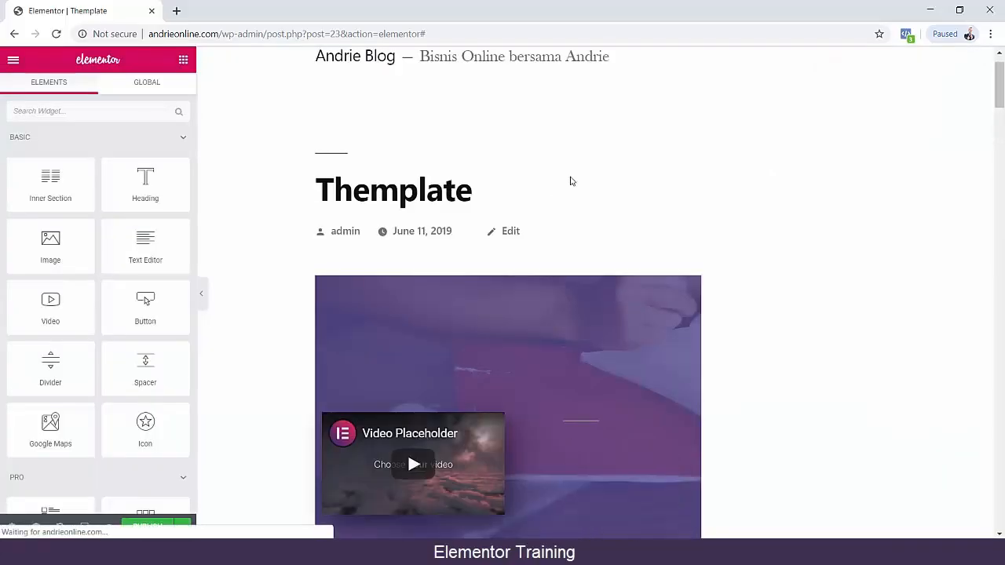
Review the inserted layout down to the page footer, publish the section and open its live page.
scroll(550, 185, "down", 4)
scroll(539, 184, "down", 15)
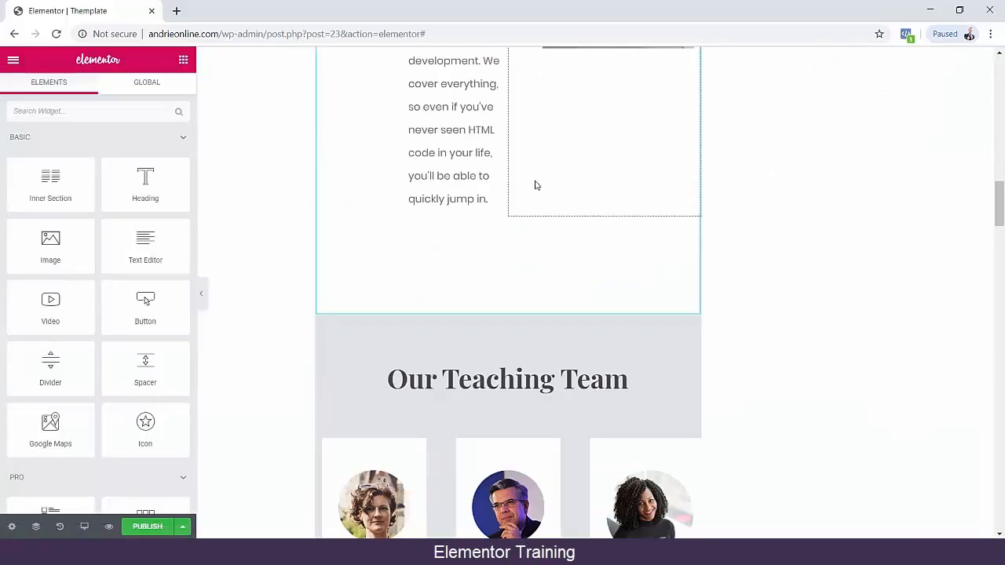
scroll(534, 184, "down", 5)
left_click_drag(999, 294, 996, 527)
left_click(148, 526)
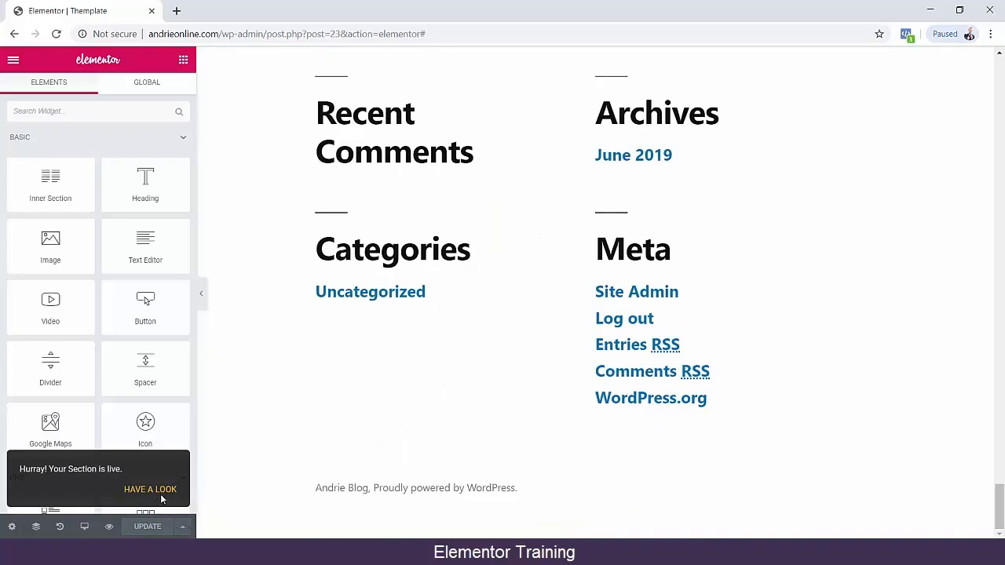
left_click(151, 490)
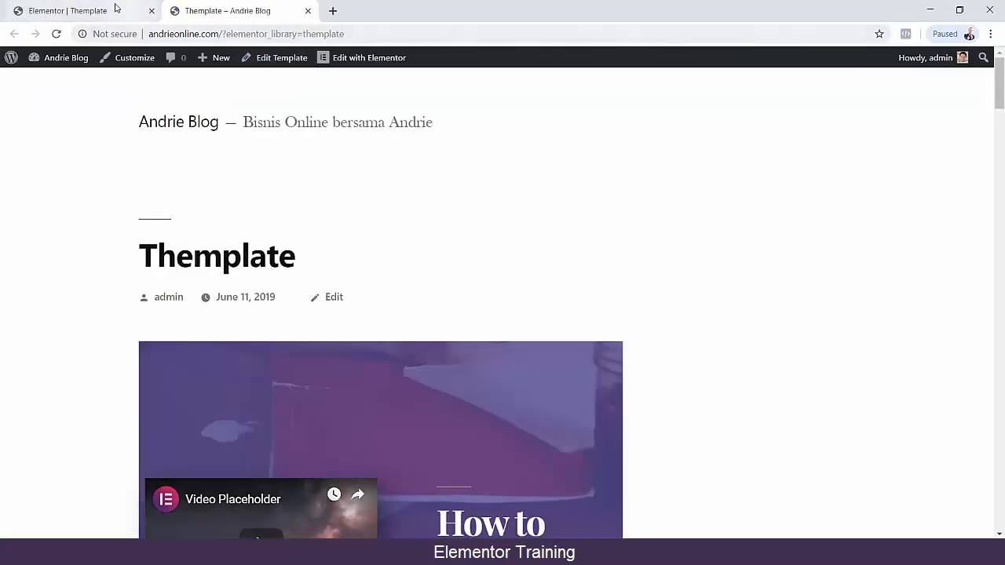
Reopen Themplate in the Elementor editor from the live page and look over its layout.
left_click(333, 63)
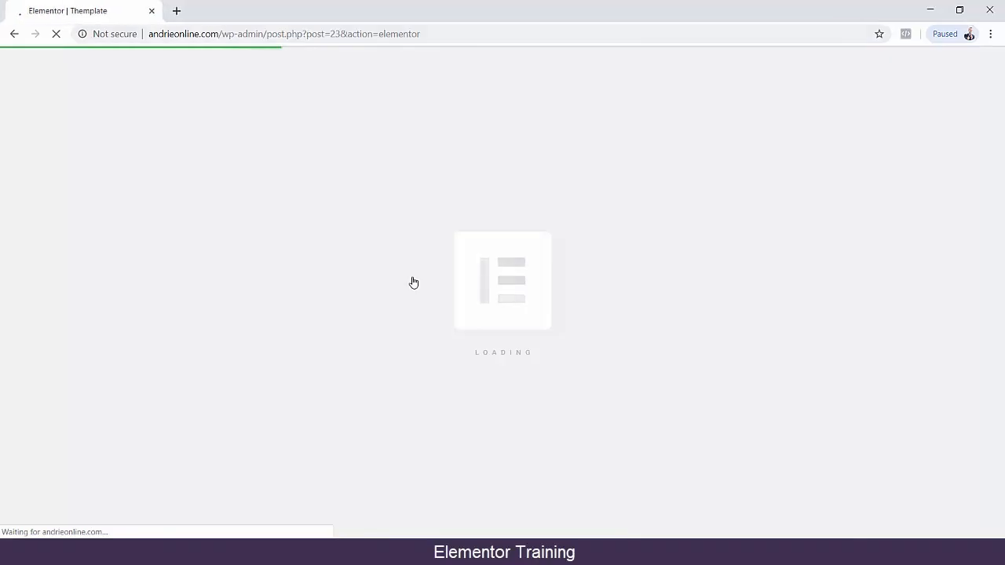
scroll(651, 292, "down", 15)
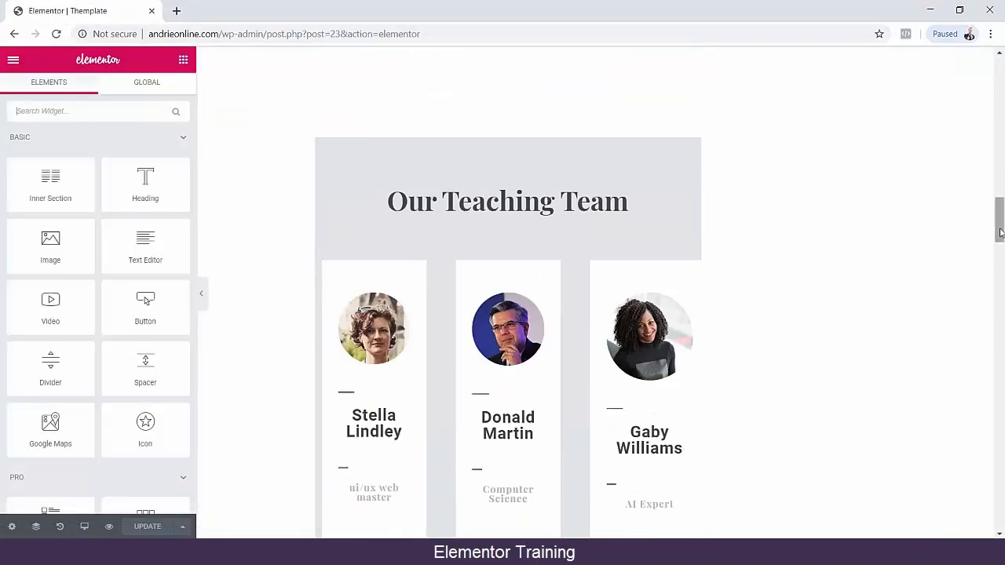
left_click_drag(1000, 214, 958, 93)
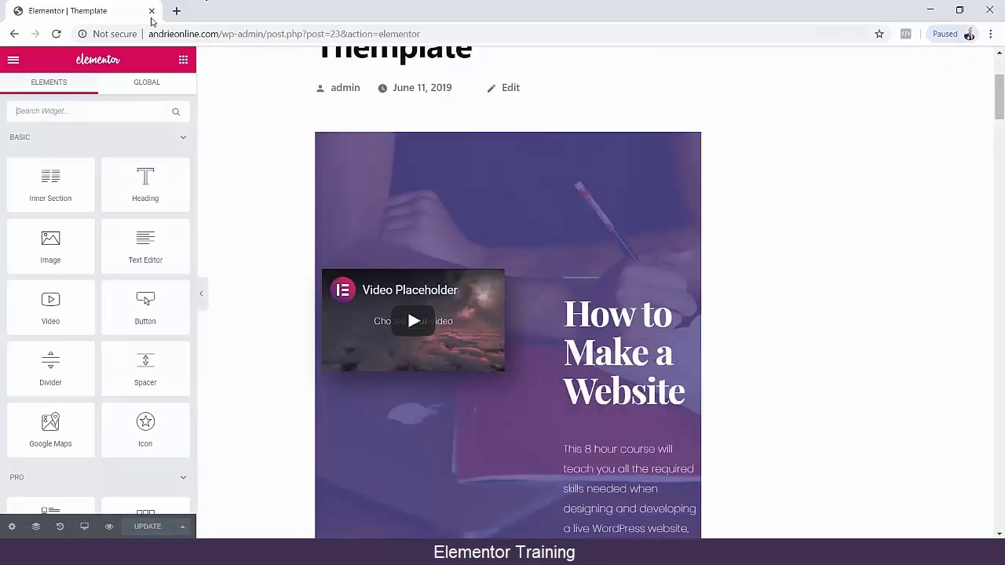
Check the save options, open the Navigator and expand the Preview Settings in the section settings.
left_click(182, 526)
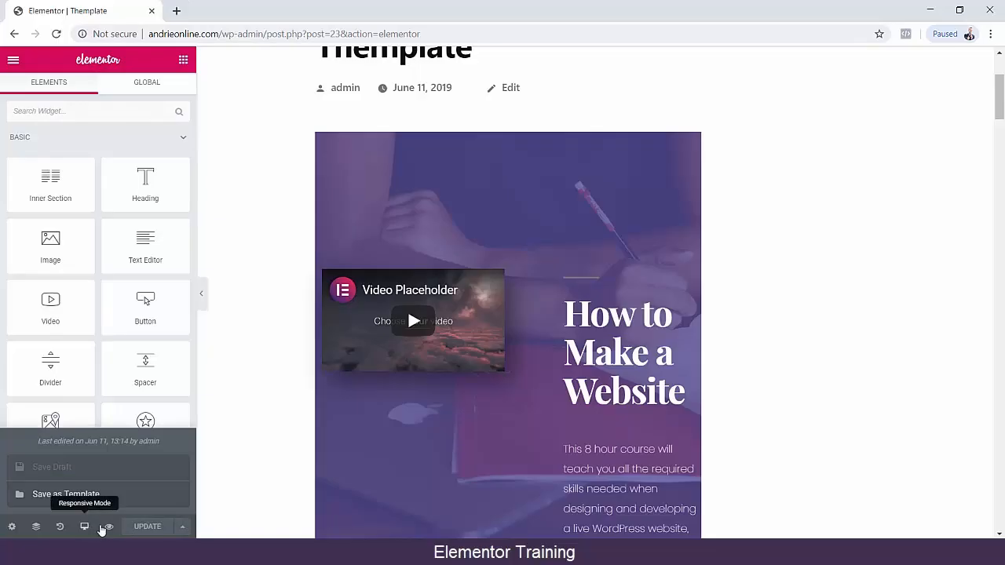
left_click(33, 527)
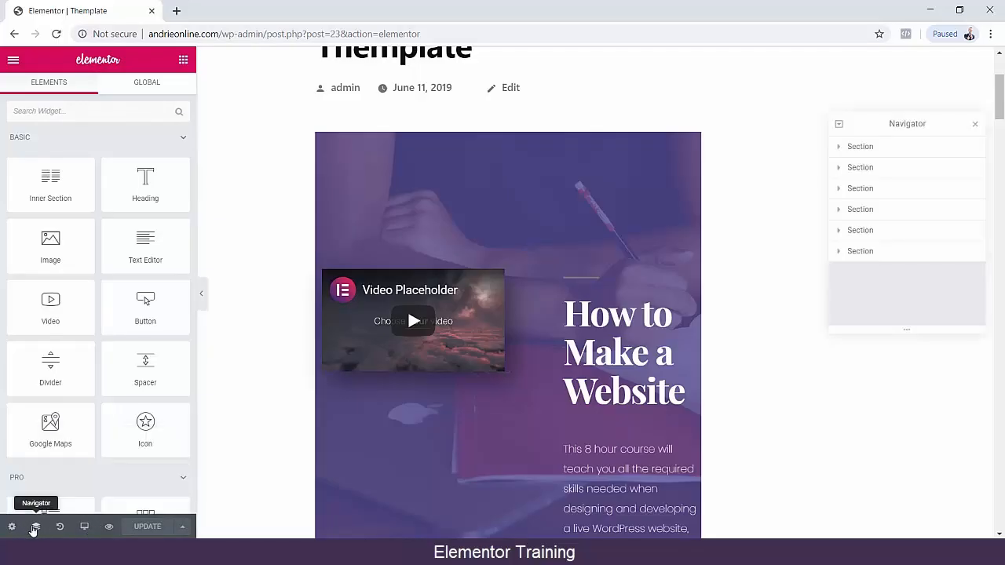
left_click(11, 526)
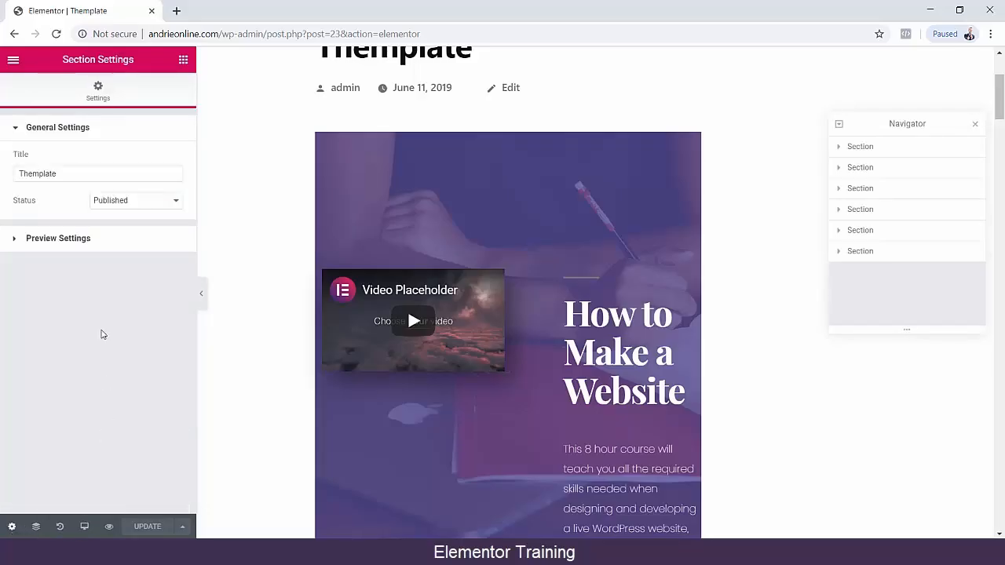
left_click(79, 243)
Preview the template in a new tab, switch to its WordPress edit page and close the Elementor editor tab.
mouse_move(105, 528)
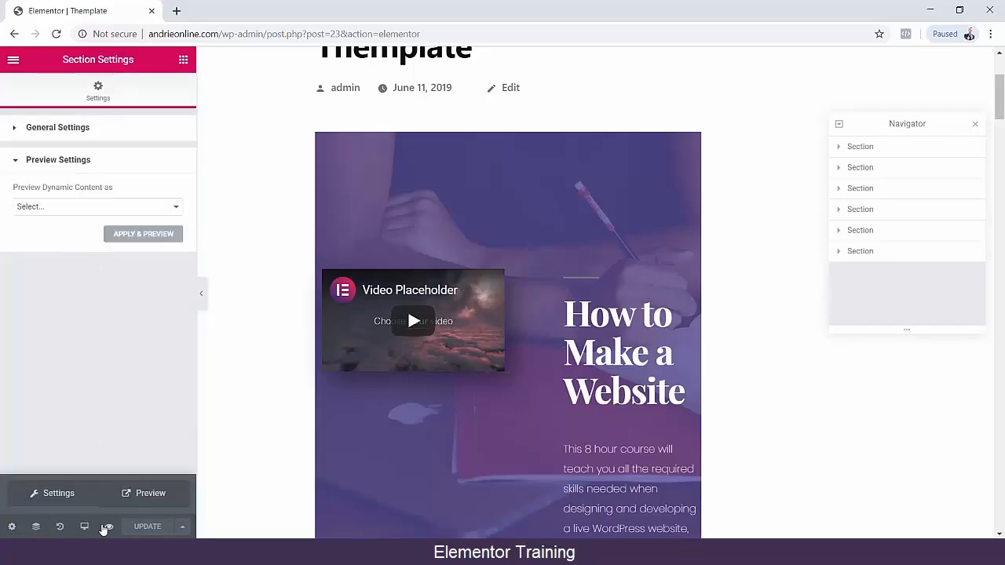
left_click(149, 493)
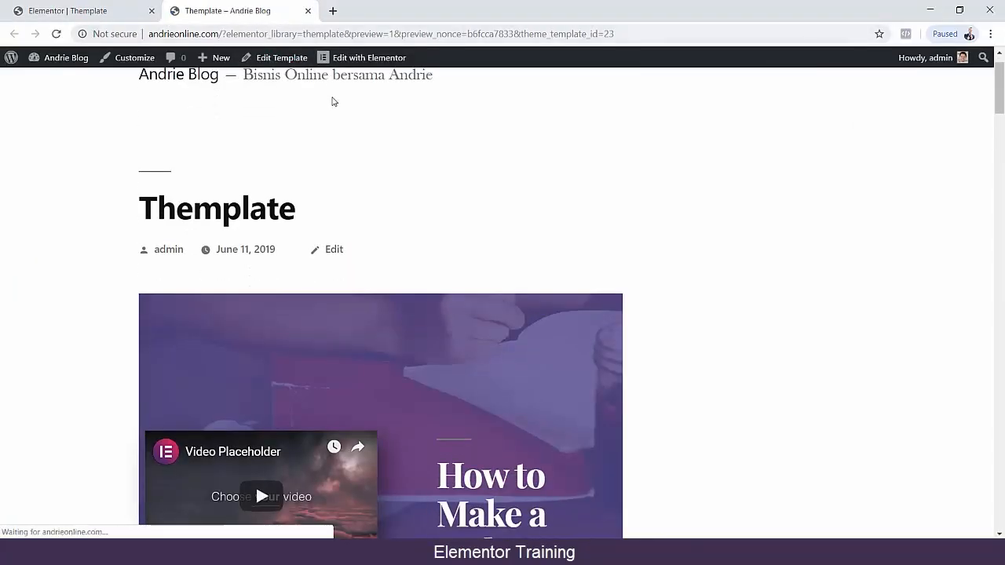
left_click(274, 57)
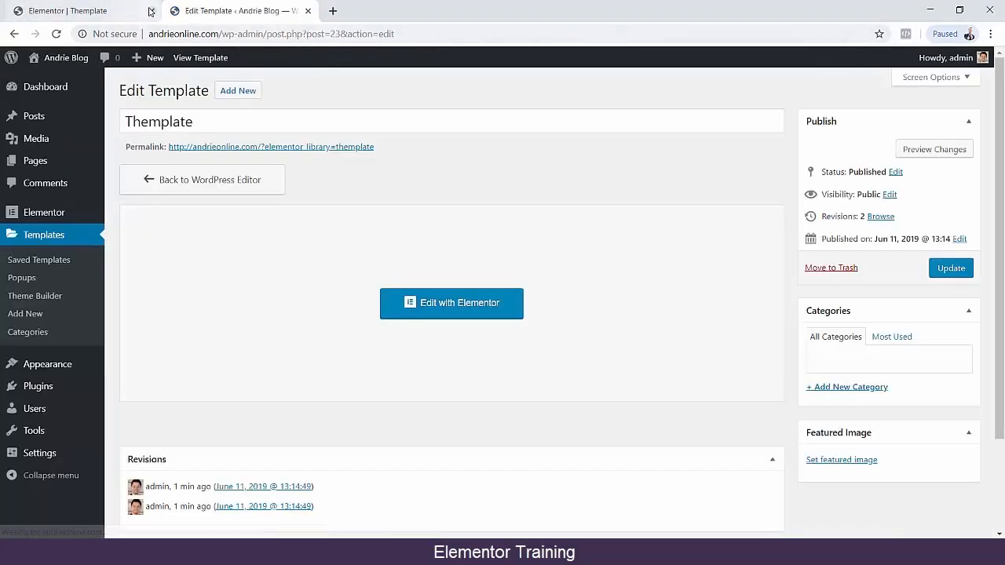
left_click(151, 11)
Look over the Edit Template page, including revisions and author, and reopen the template with Elementor.
scroll(915, 386, "down", 3)
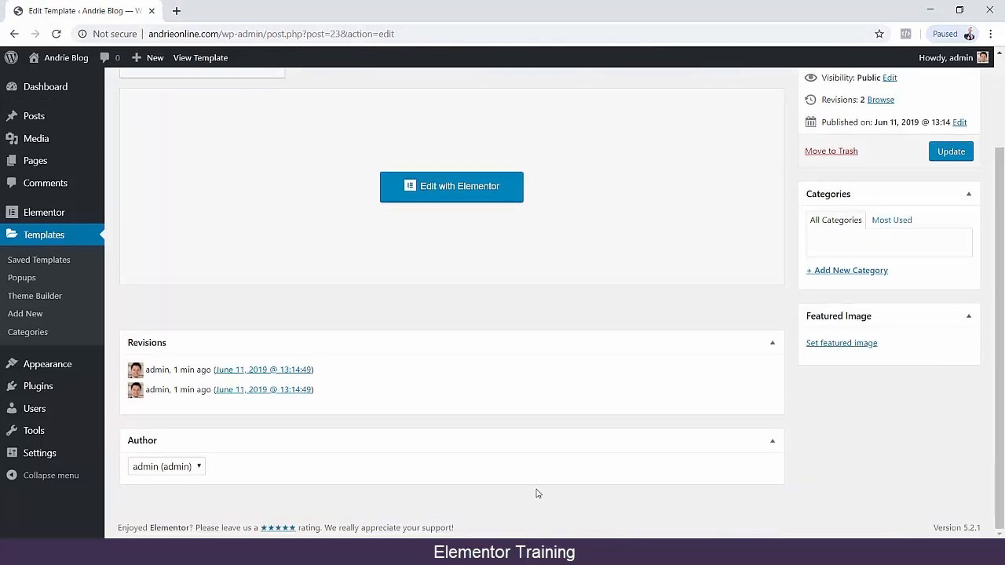
scroll(709, 399, "up", 2)
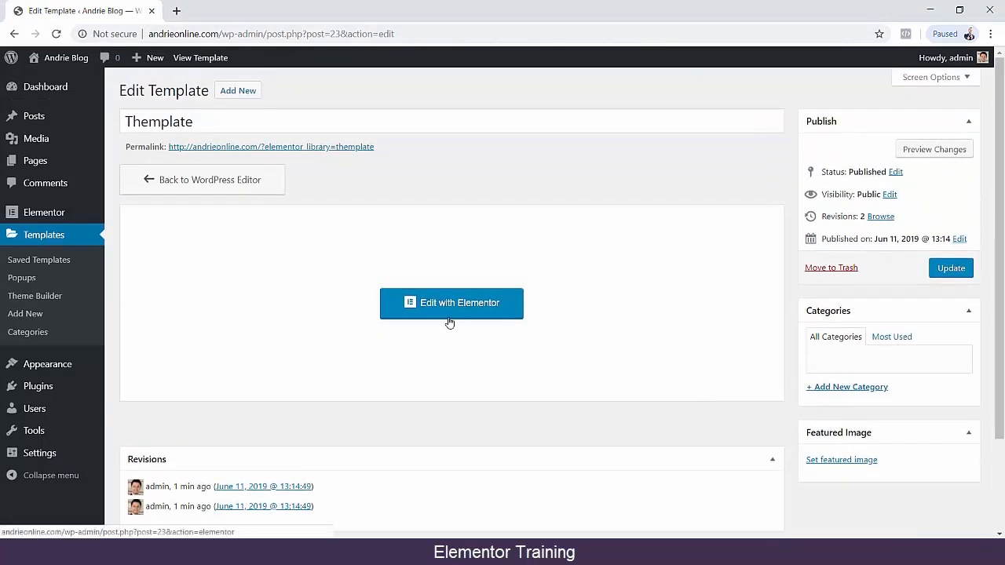
left_click(416, 305)
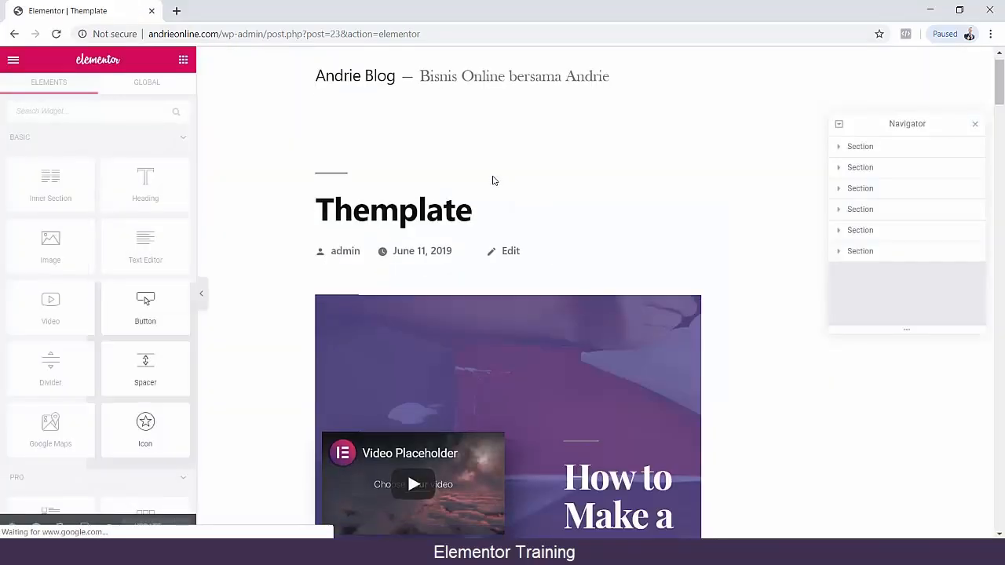
Examine the Themplate layout in the editor down to the footer and back up through its sections.
scroll(648, 265, "down", 15)
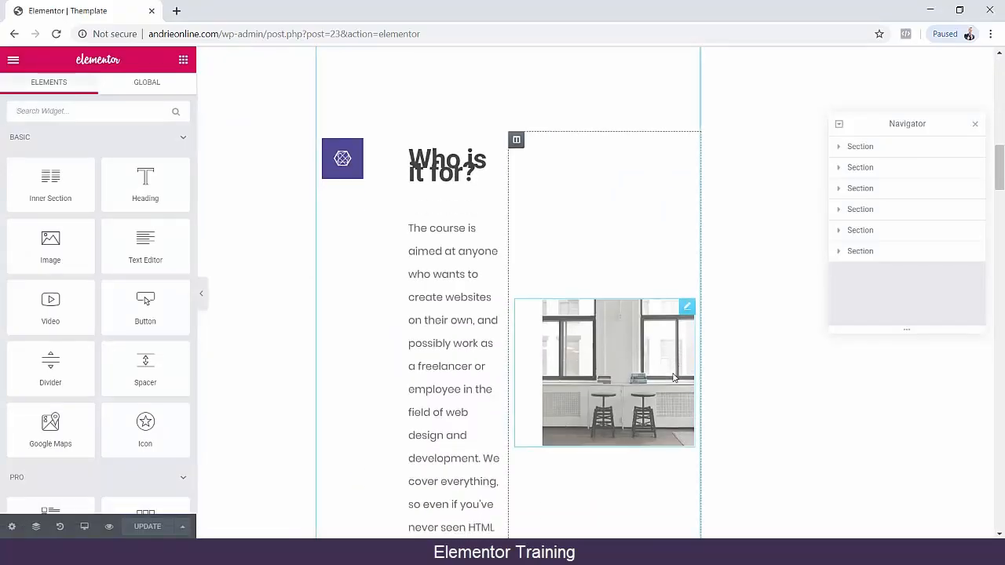
scroll(758, 397, "down", 20)
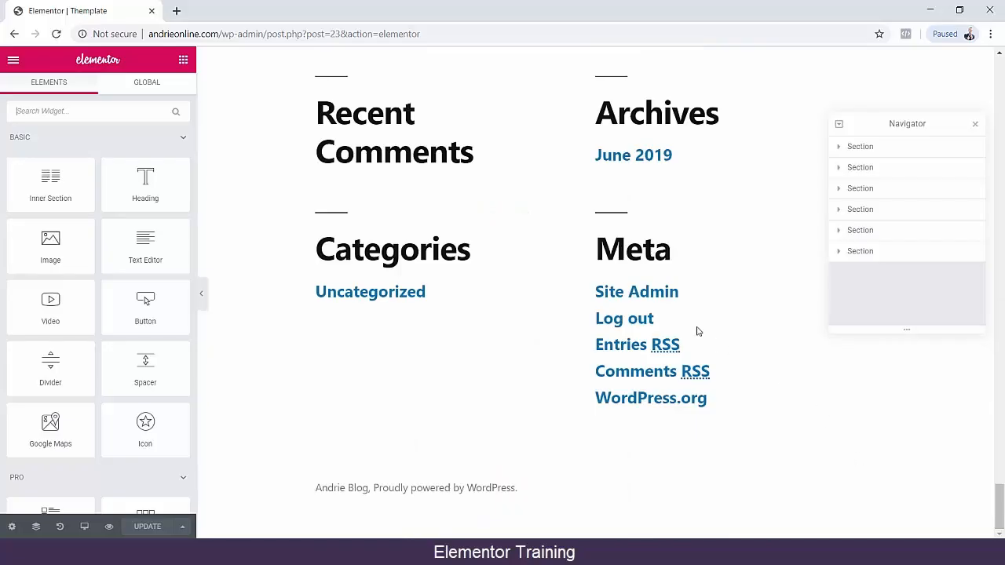
scroll(567, 299, "up", 10)
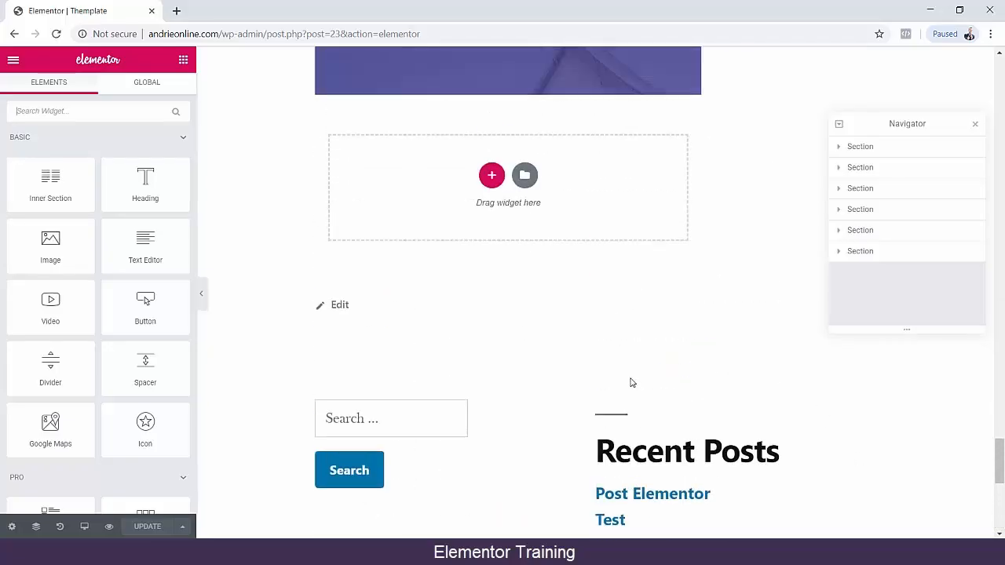
scroll(515, 260, "up", 15)
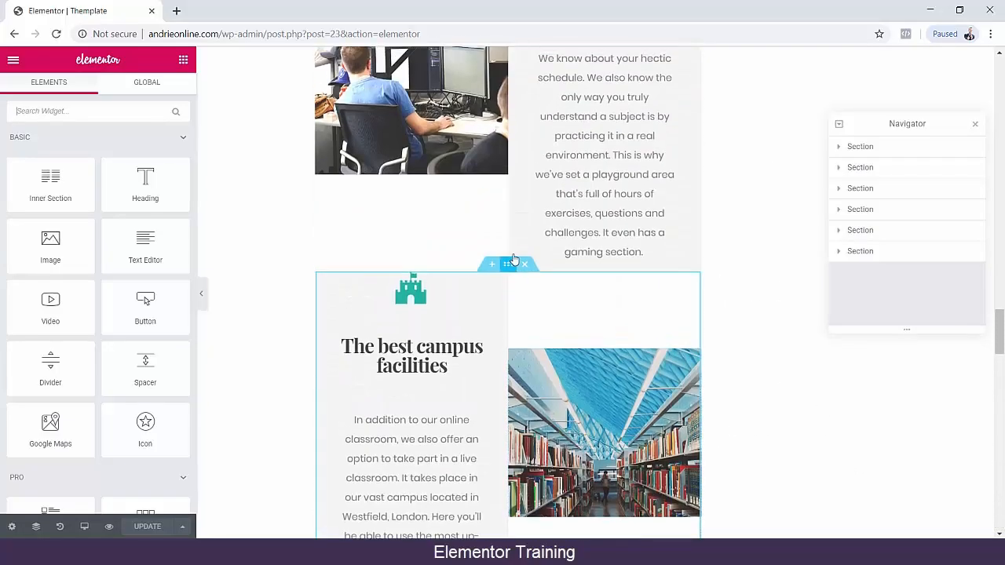
scroll(514, 260, "up", 3)
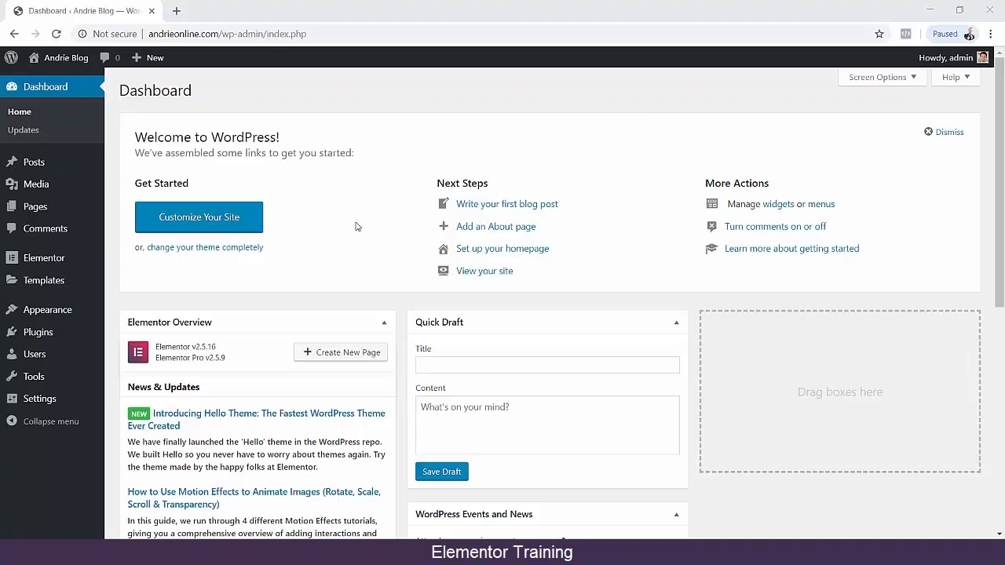
Create a new WordPress page titled "Landing Page" and publish it.
mouse_move(93, 219)
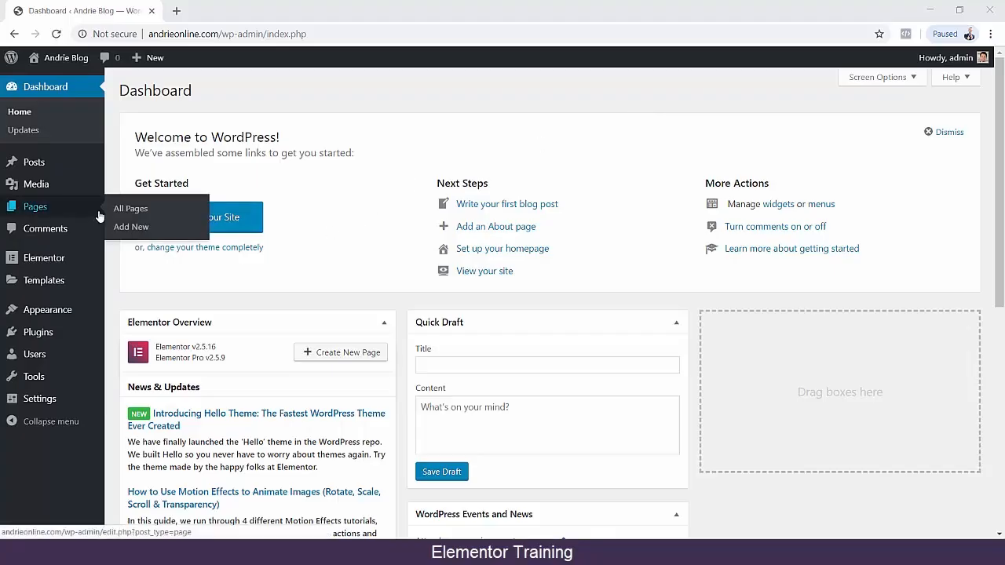
left_click(130, 226)
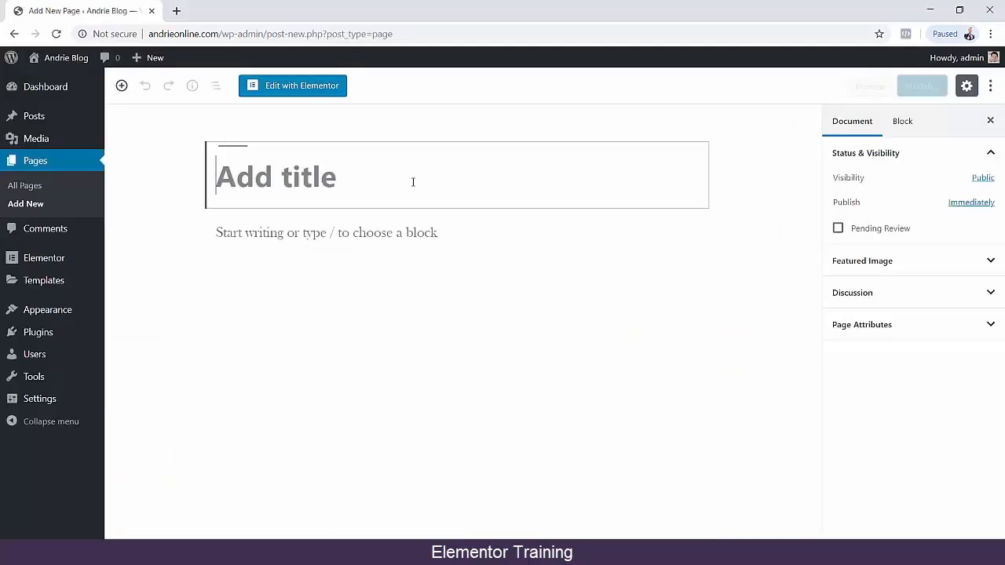
type("Landin")
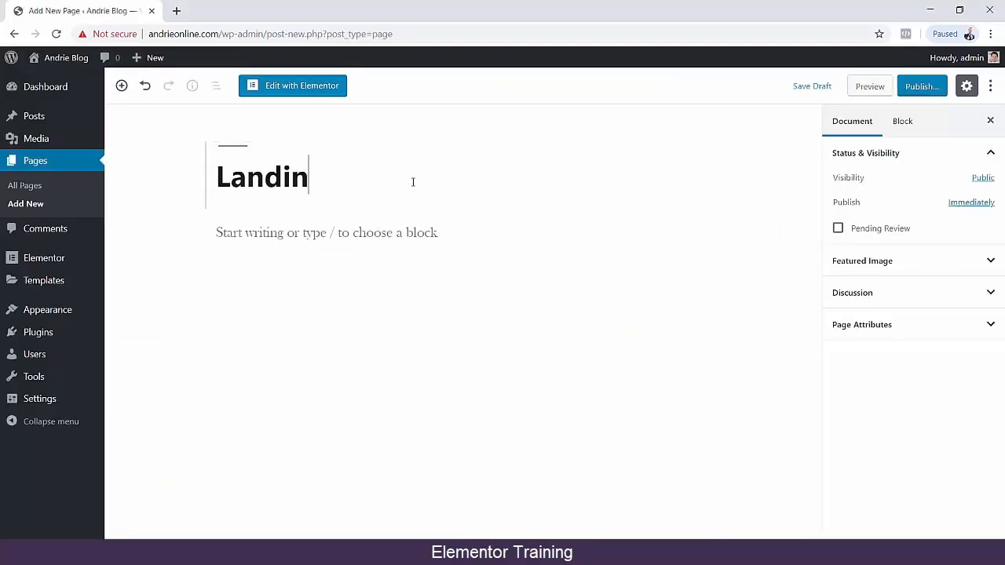
type("g Page")
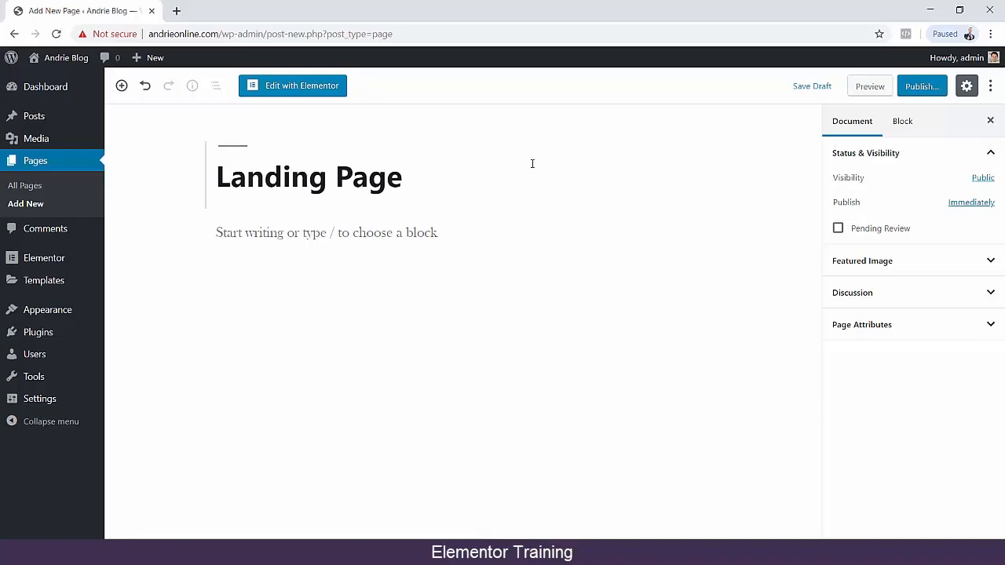
left_click(910, 90)
left_click(927, 87)
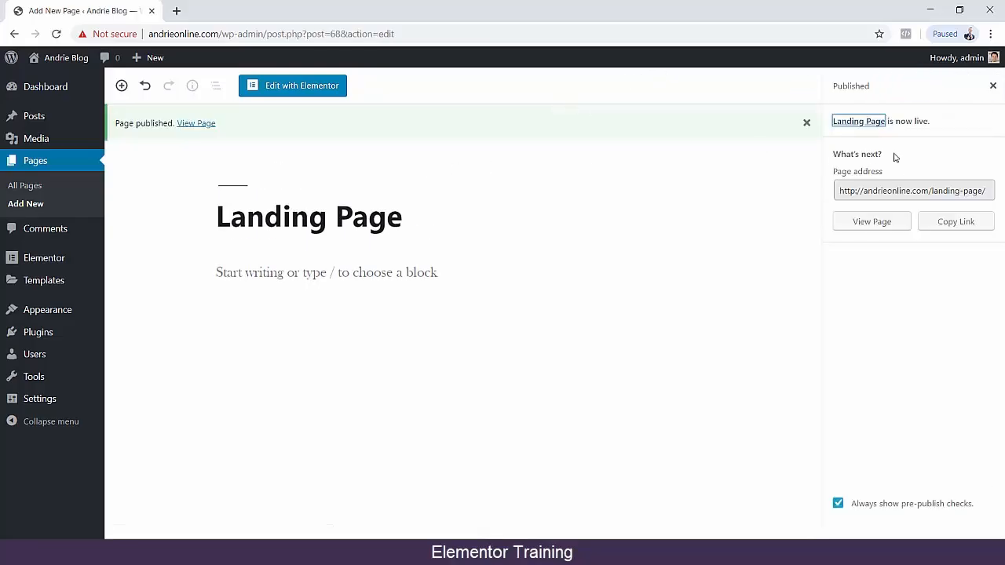
Open the new page for editing with Elementor and set its page layout to Elementor Canvas.
left_click(273, 88)
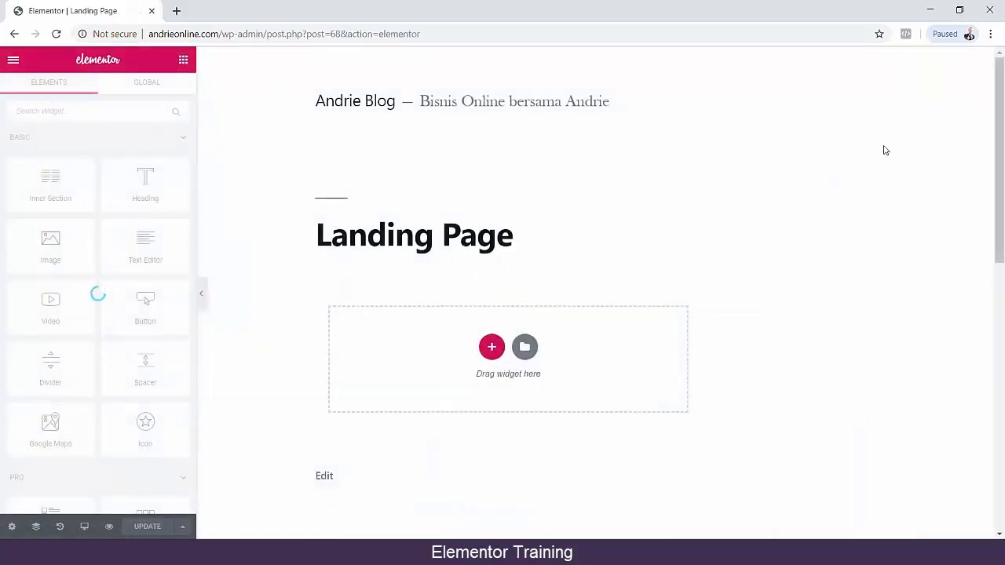
scroll(861, 192, "down", 5)
scroll(859, 192, "up", 6)
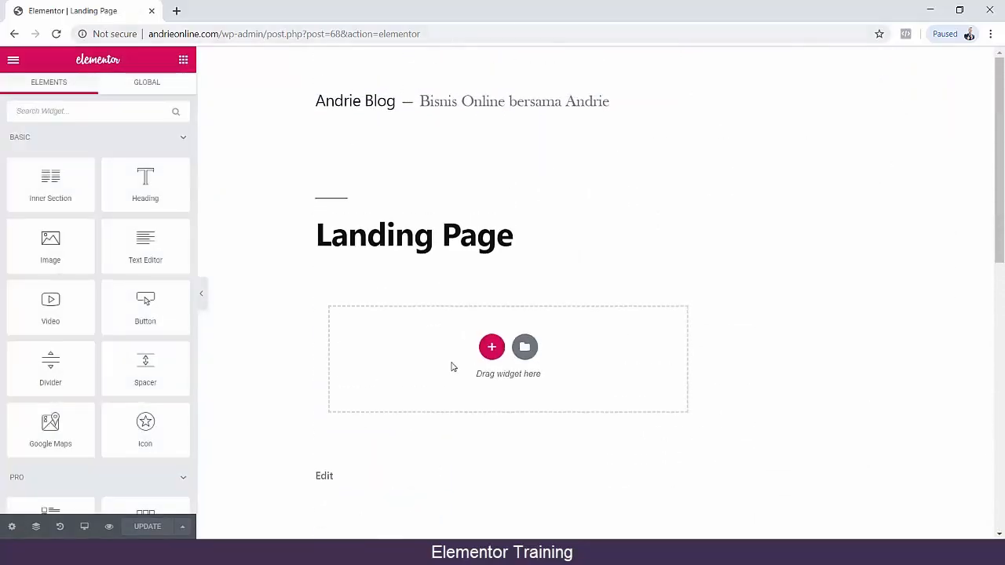
left_click(12, 529)
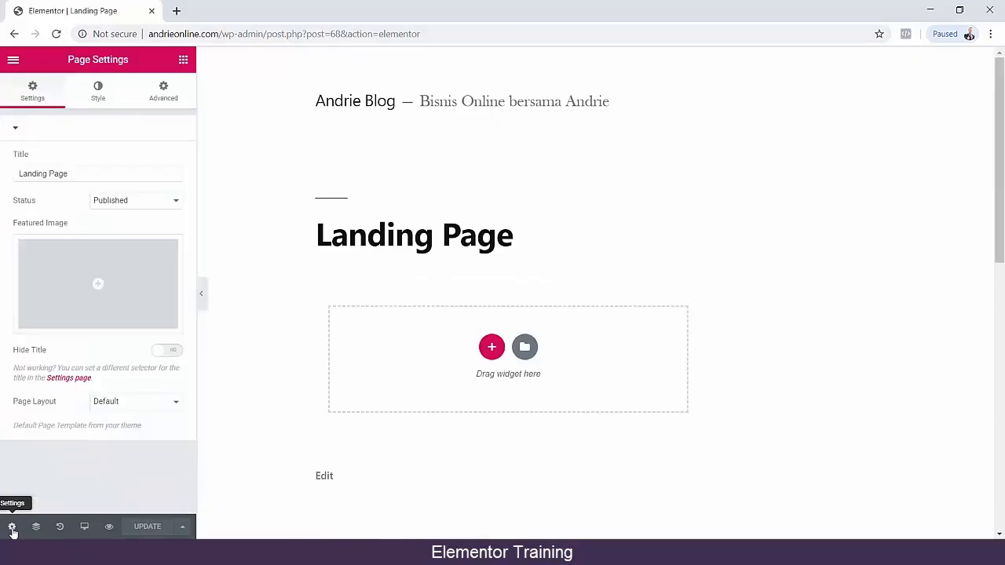
left_click(112, 405)
left_click(132, 422)
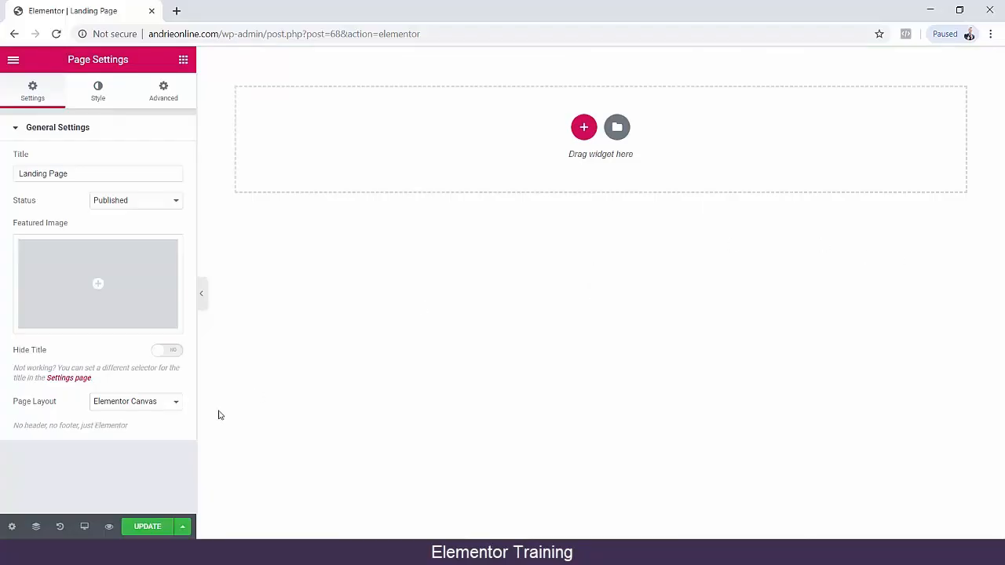
Try the Elementor Full Width page layout and return to Elementor Canvas.
left_click(166, 407)
left_click(135, 435)
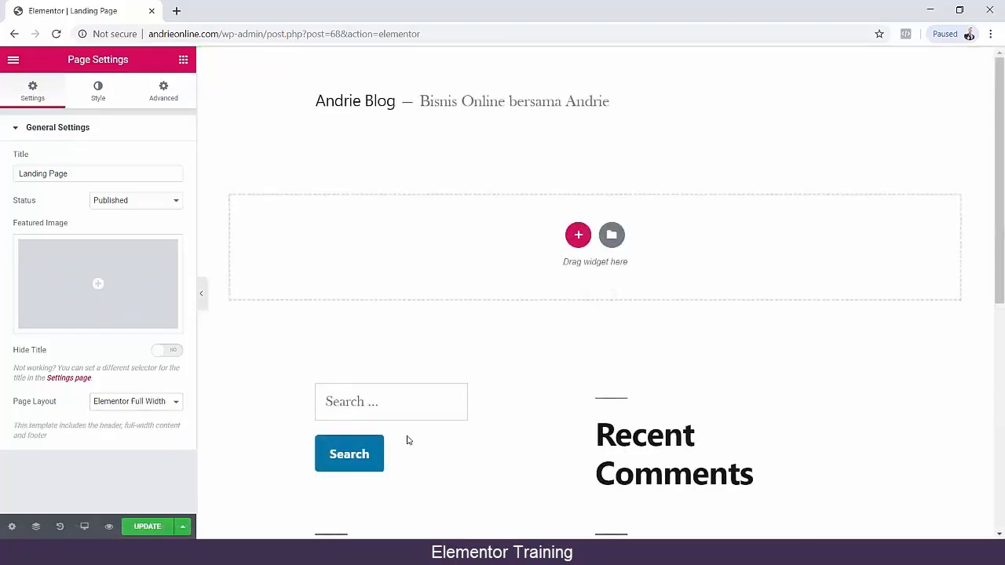
left_click(150, 407)
left_click(119, 425)
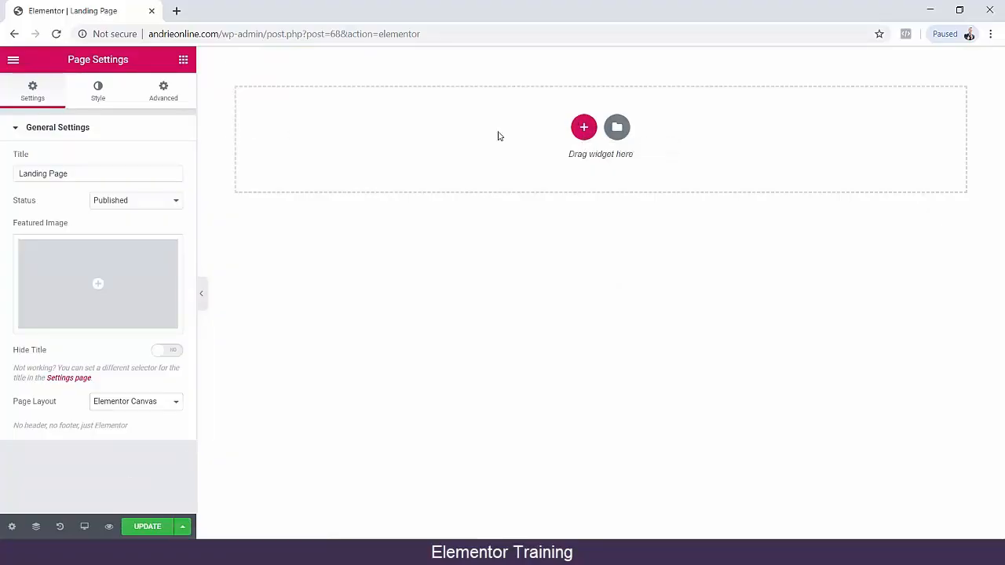
Try placing an Inner Section widget on the empty page and remove it again.
left_click(12, 61)
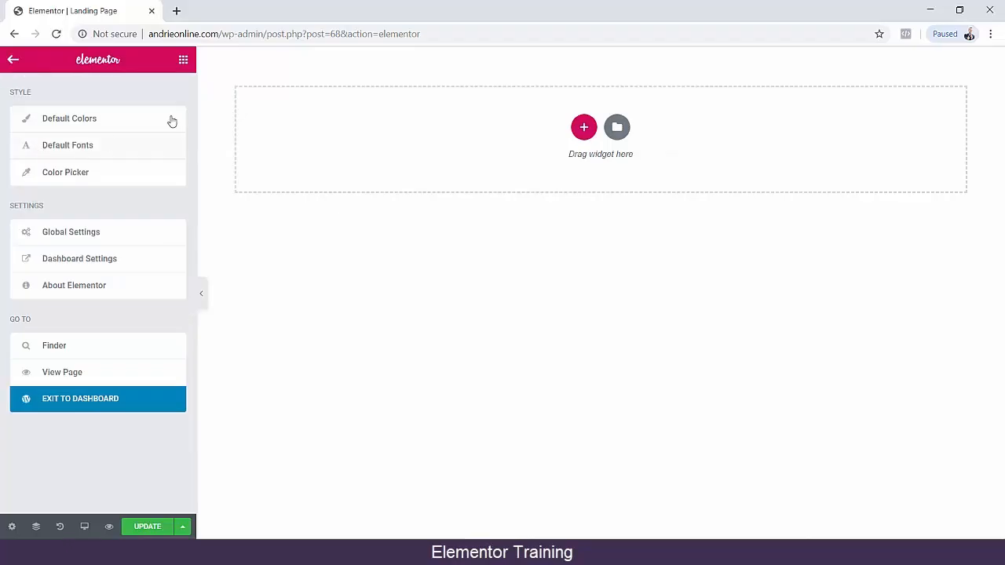
left_click(184, 62)
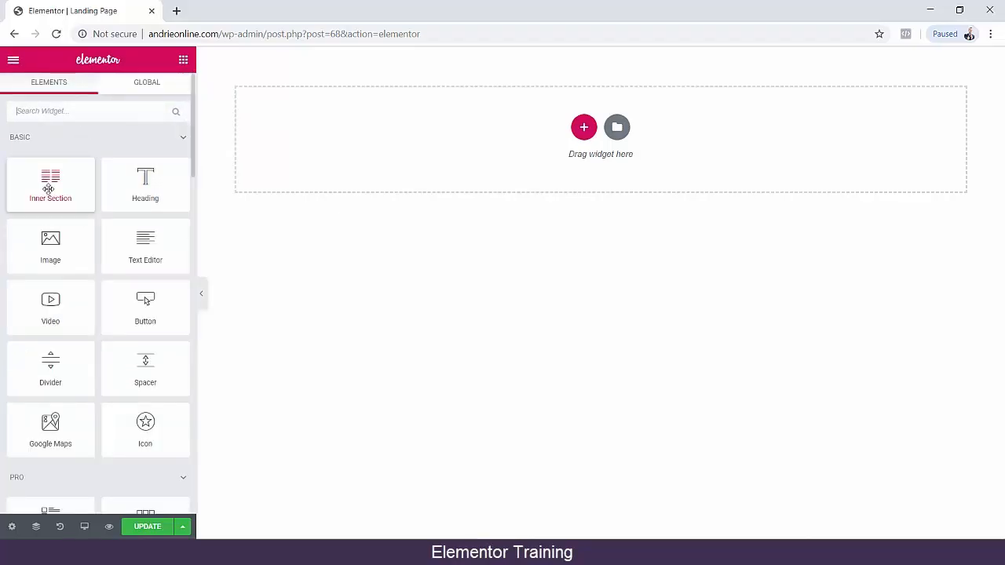
left_click_drag(61, 197, 642, 149)
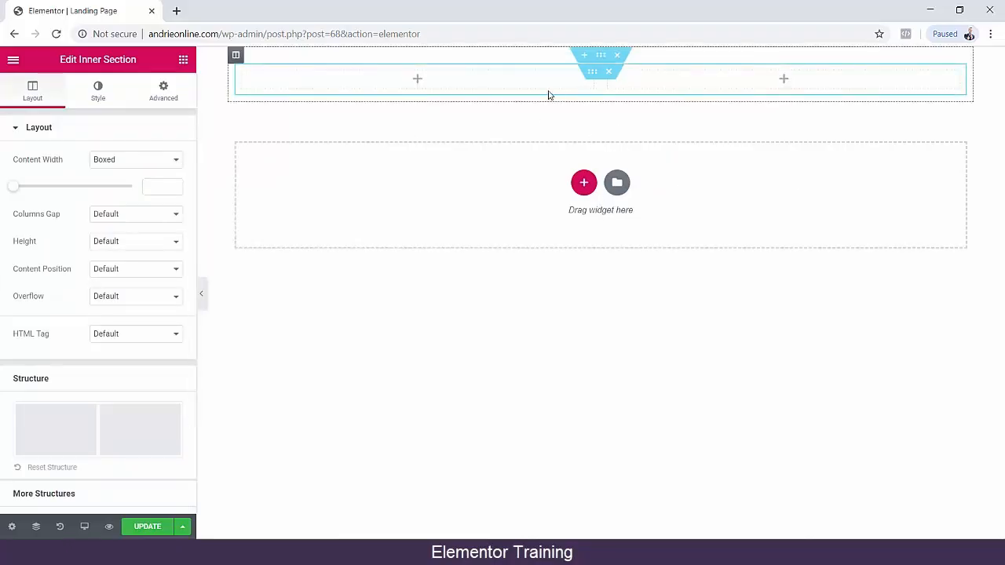
left_click(608, 71)
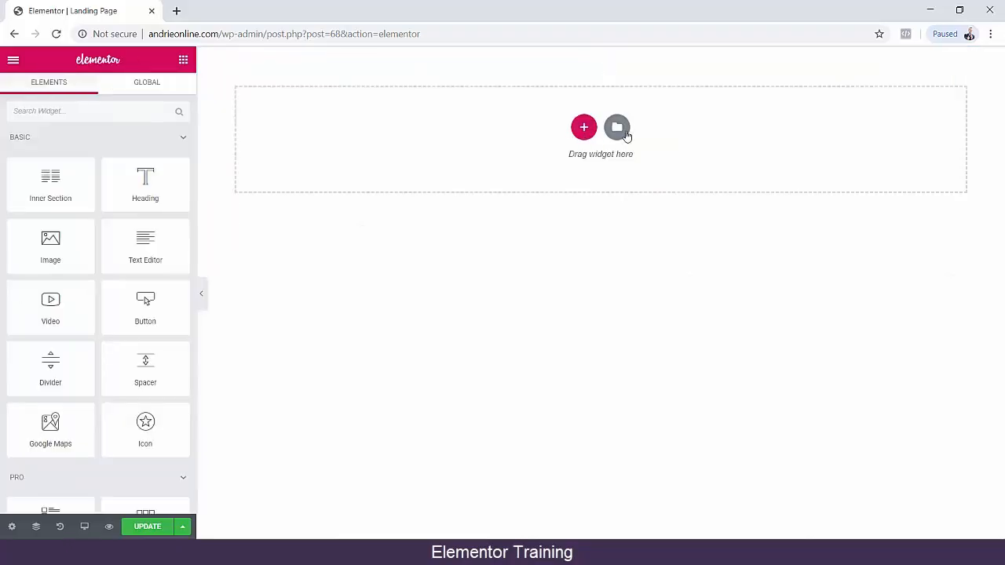
Browse the full-page templates in the library, preview the Landing Page – Mobile App 1 design and close the library.
left_click(617, 129)
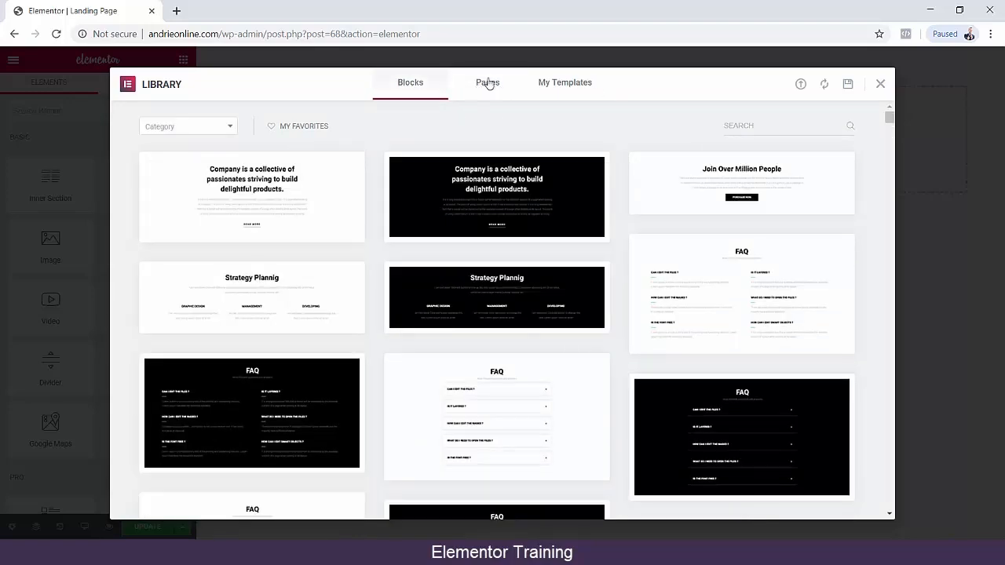
left_click(491, 84)
scroll(495, 235, "down", 10)
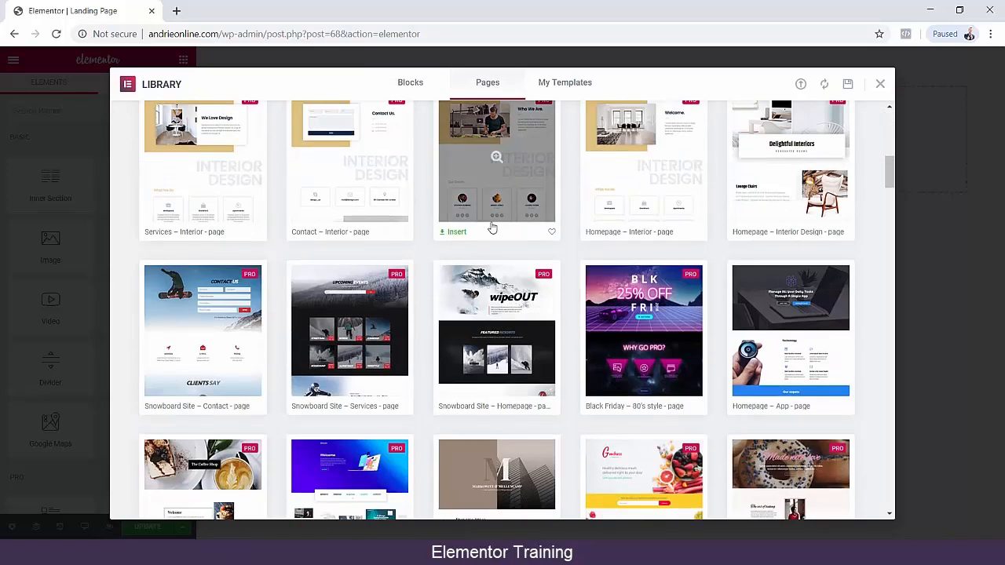
scroll(417, 289, "down", 10)
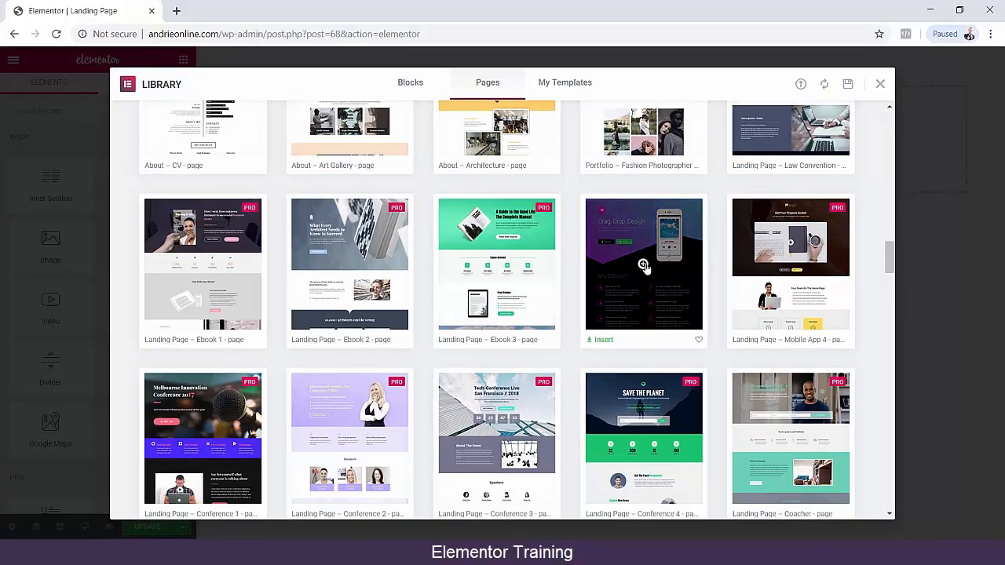
left_click(643, 267)
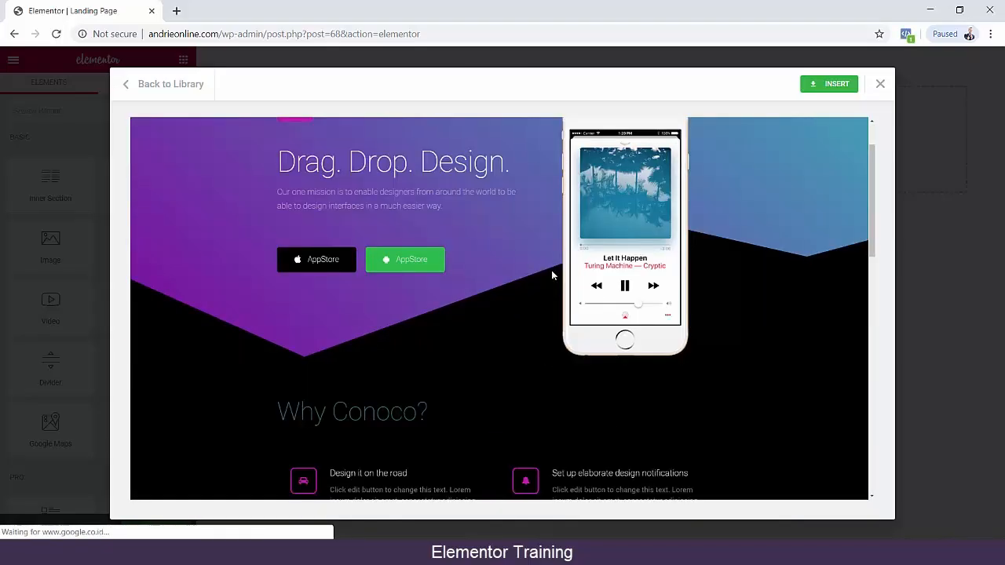
scroll(551, 270, "down", 20)
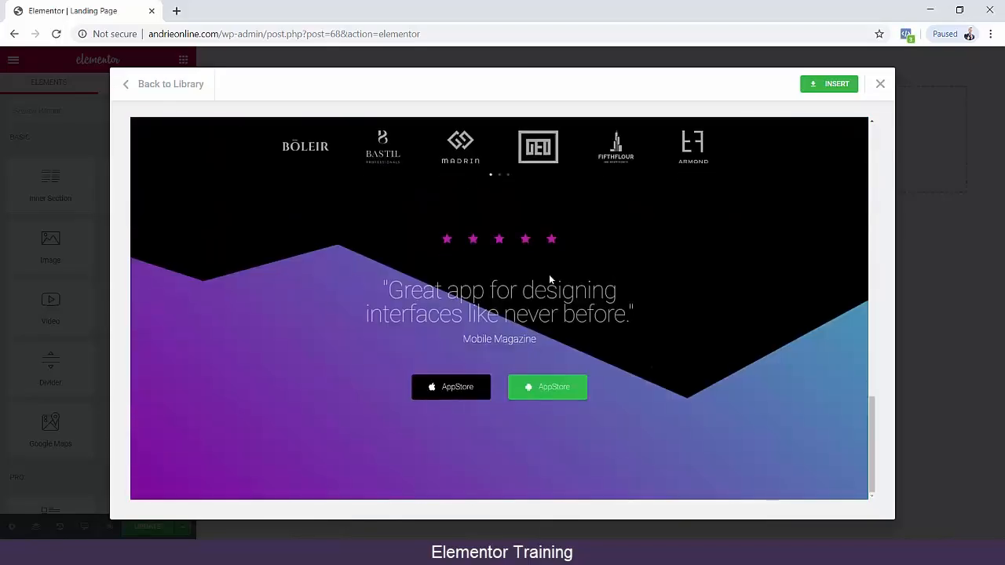
left_click(878, 86)
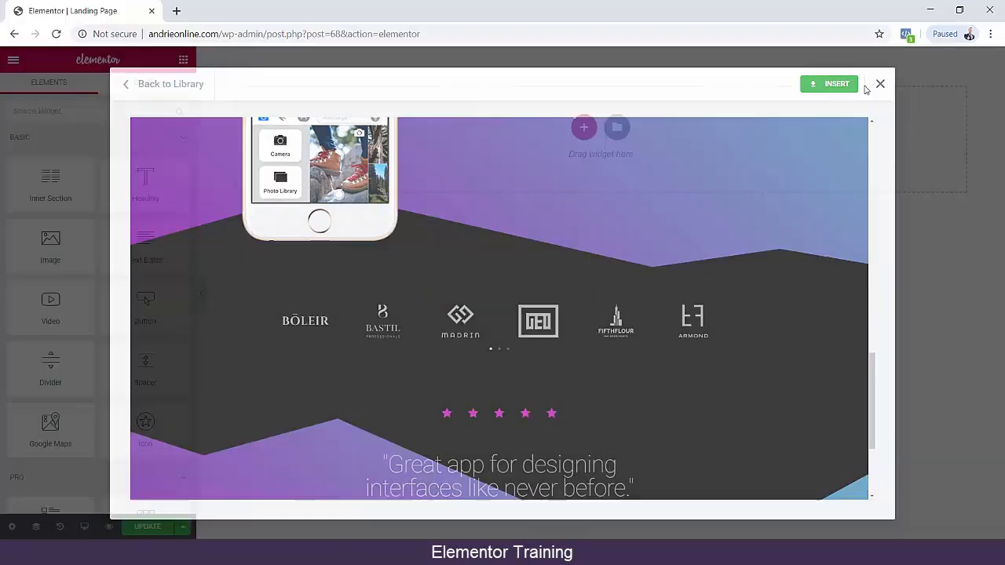
Find the Landing Page – Ebook 3 template in the library's page designs, preview it and insert it into the page.
left_click(618, 128)
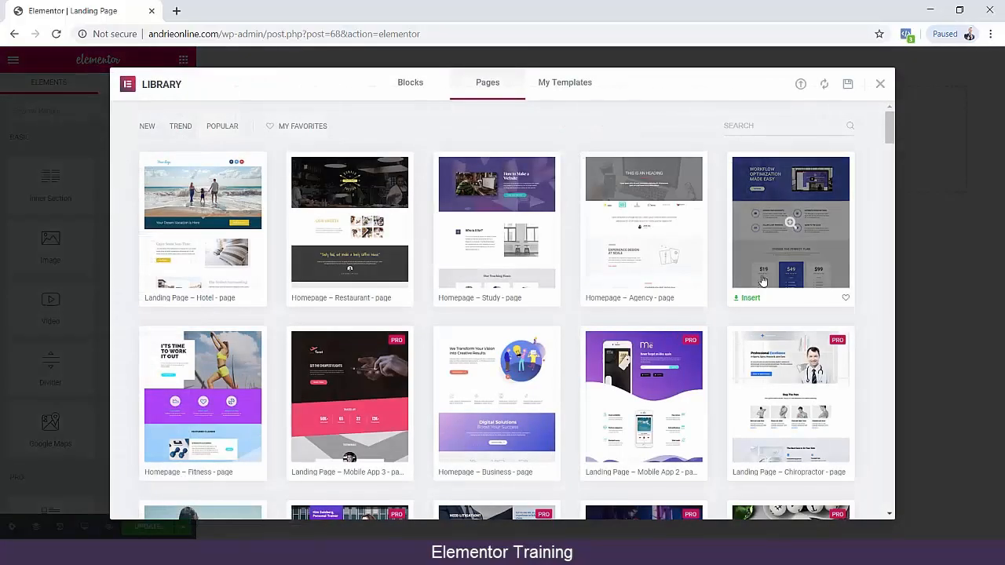
scroll(691, 269, "down", 10)
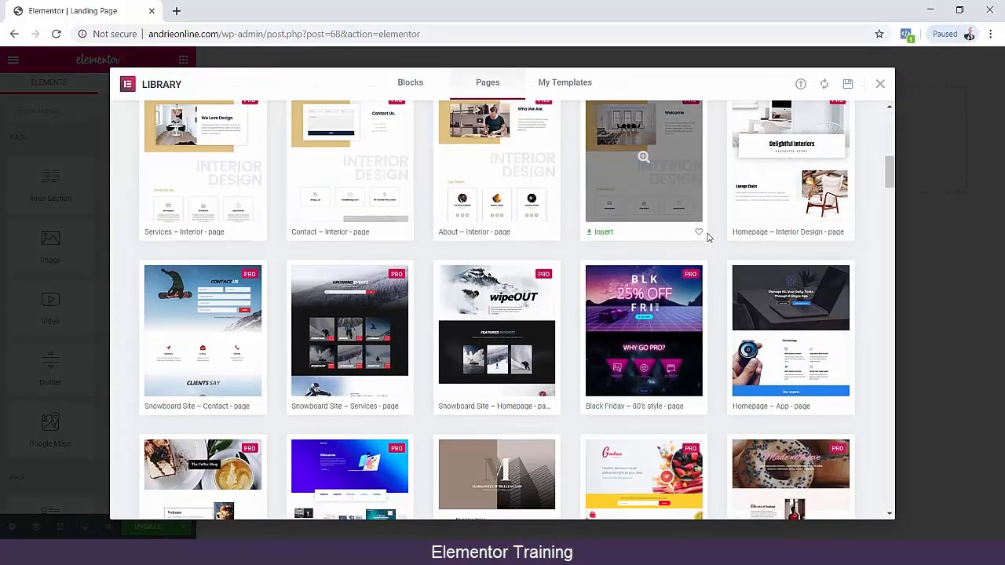
scroll(708, 239, "down", 3)
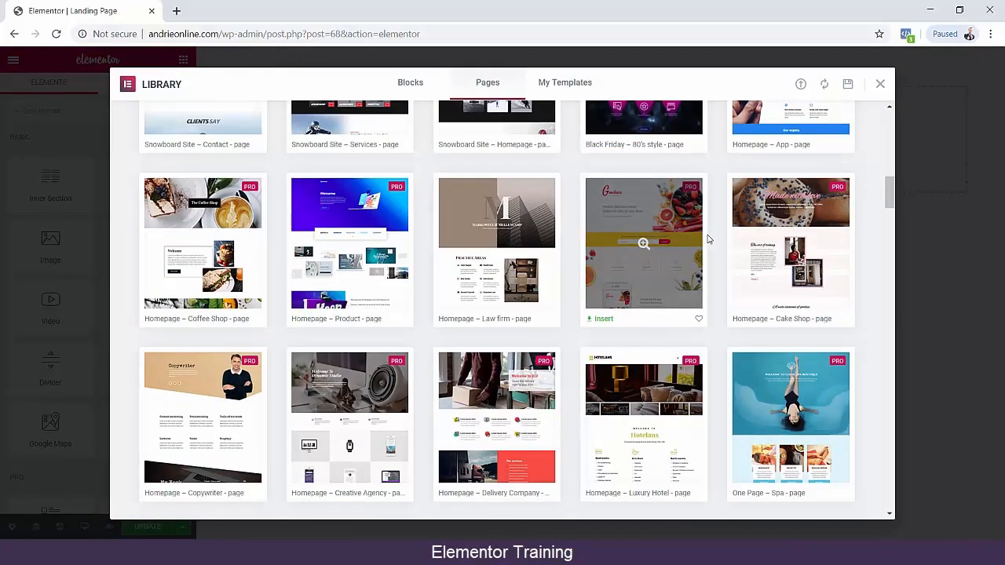
scroll(708, 239, "down", 5)
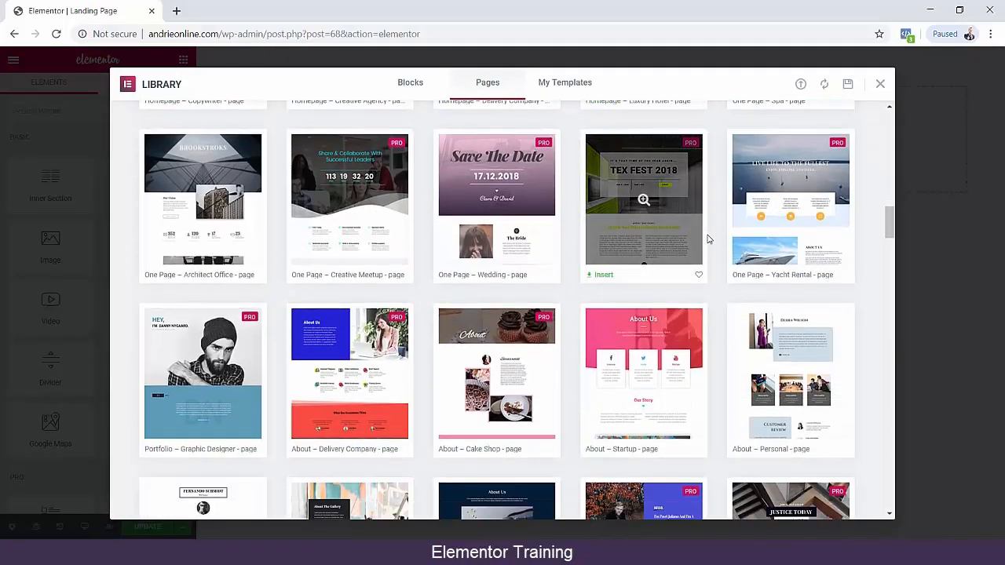
scroll(708, 238, "down", 4)
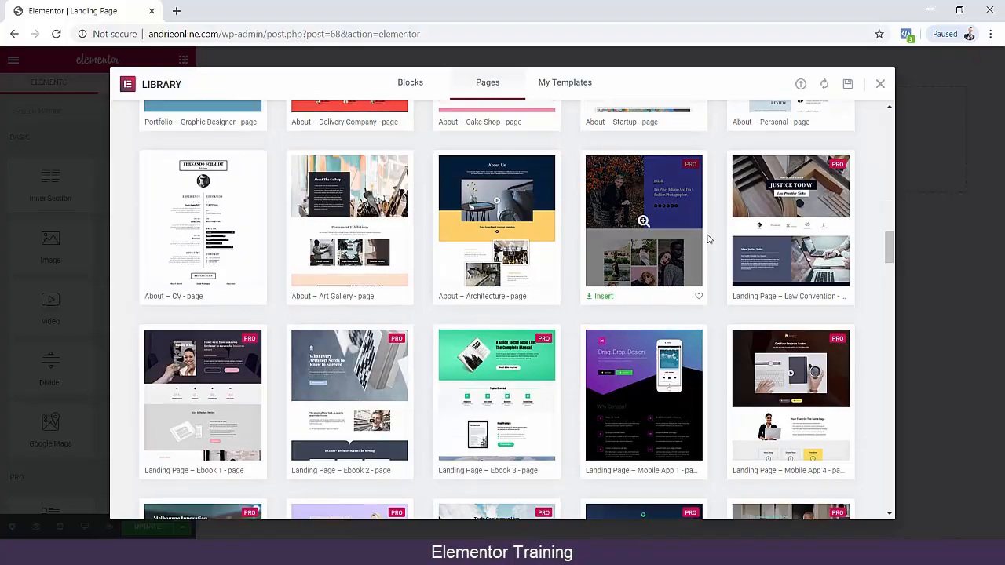
scroll(708, 239, "down", 2)
left_click(498, 205)
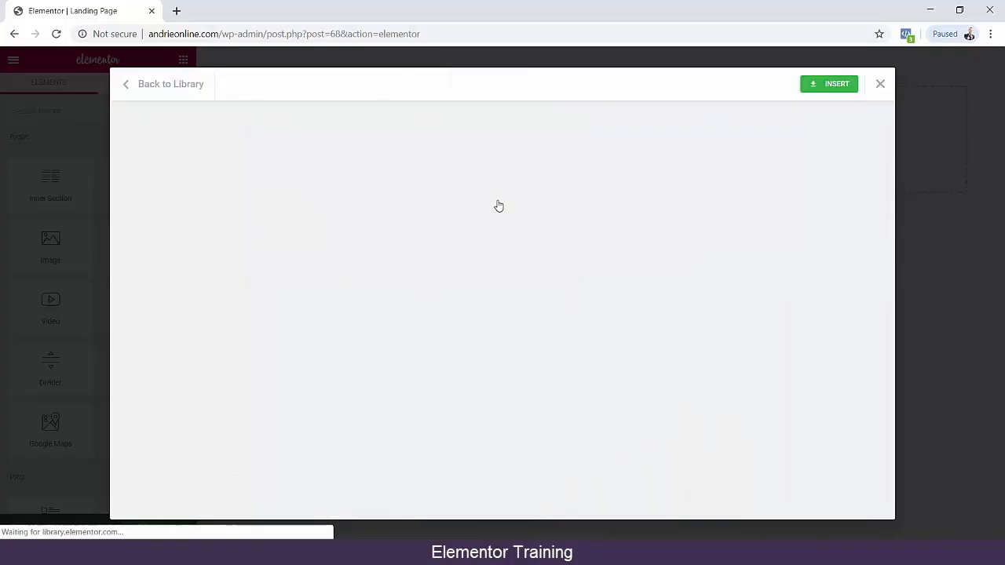
scroll(654, 274, "down", 3)
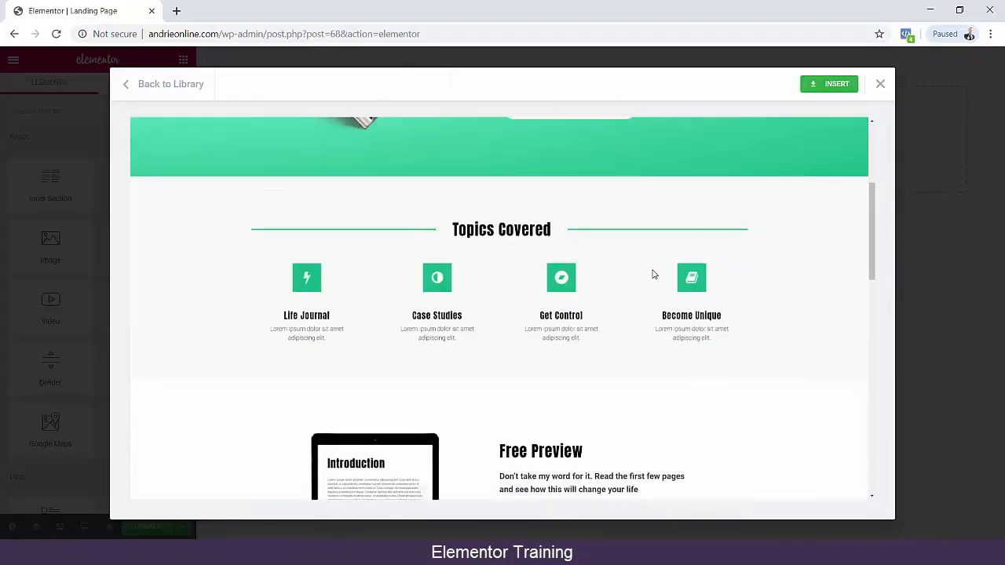
scroll(653, 274, "down", 6)
scroll(648, 270, "up", 5)
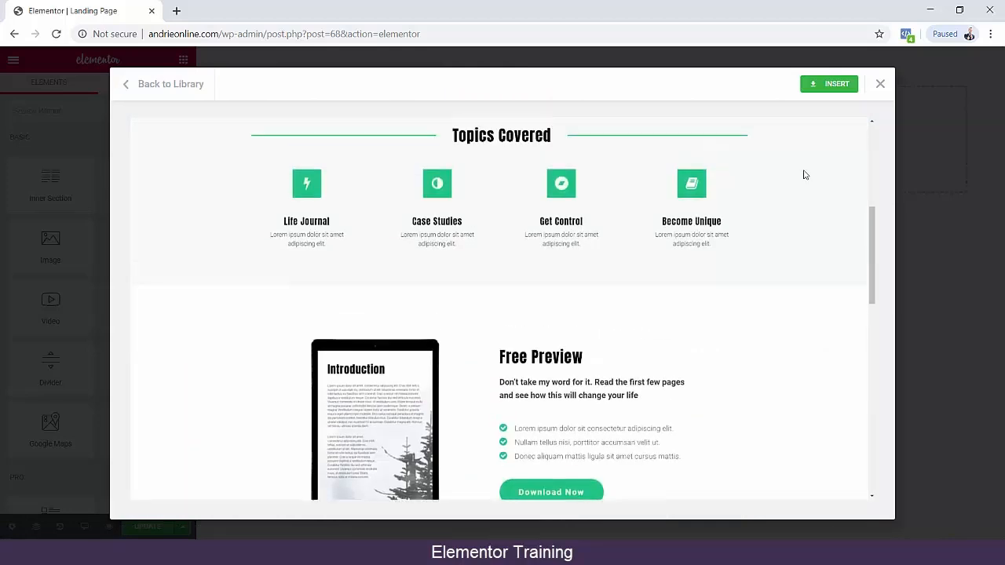
left_click(835, 88)
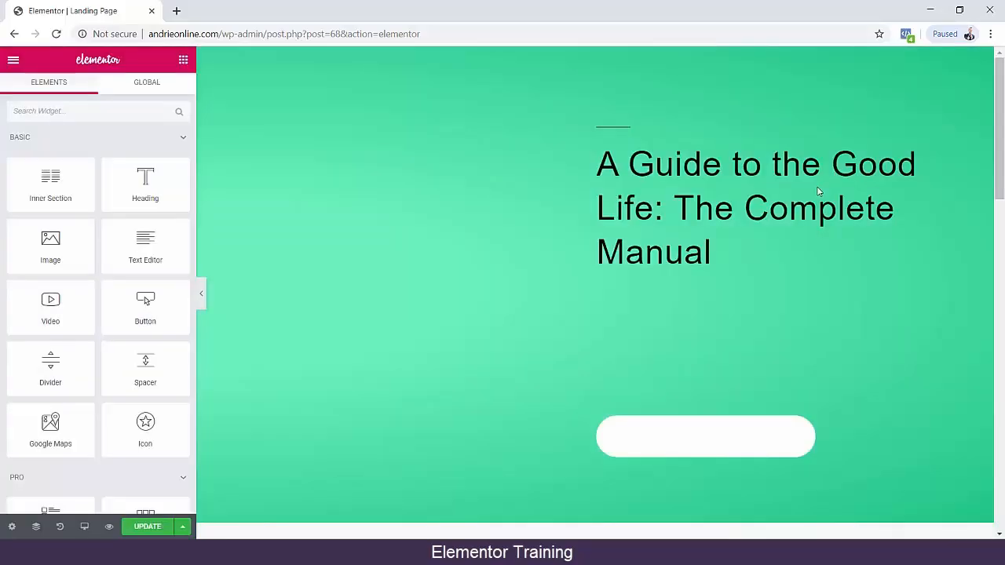
Look through the inserted landing page's sections and return to the hero section.
scroll(769, 331, "down", 14)
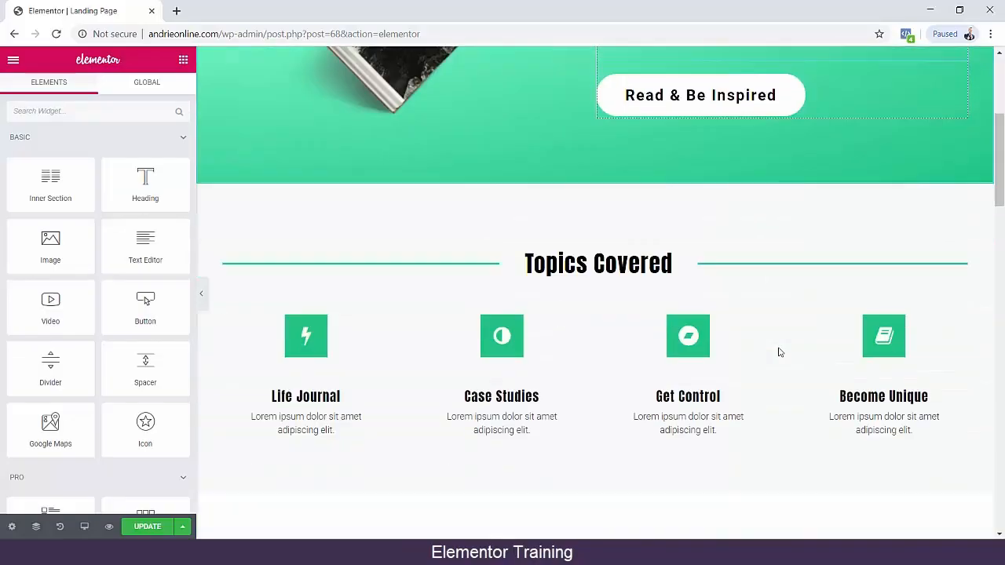
scroll(718, 381, "down", 6)
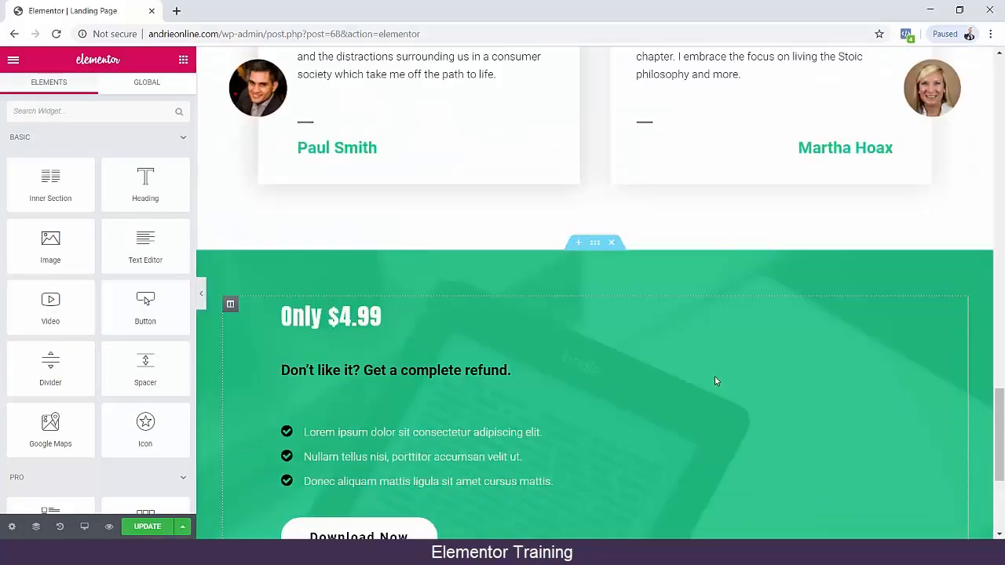
scroll(715, 380, "up", 10)
scroll(714, 381, "up", 6)
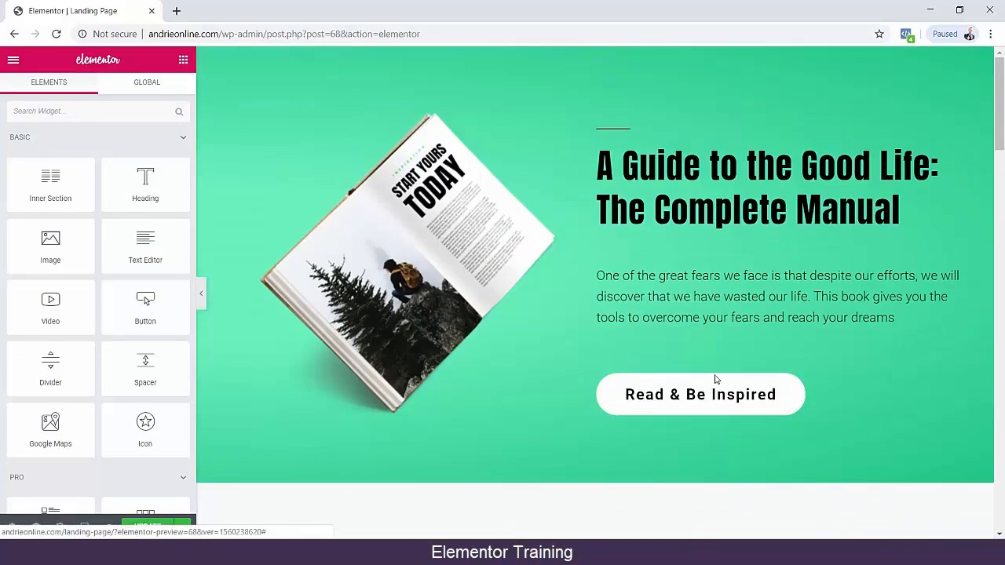
left_click(676, 195)
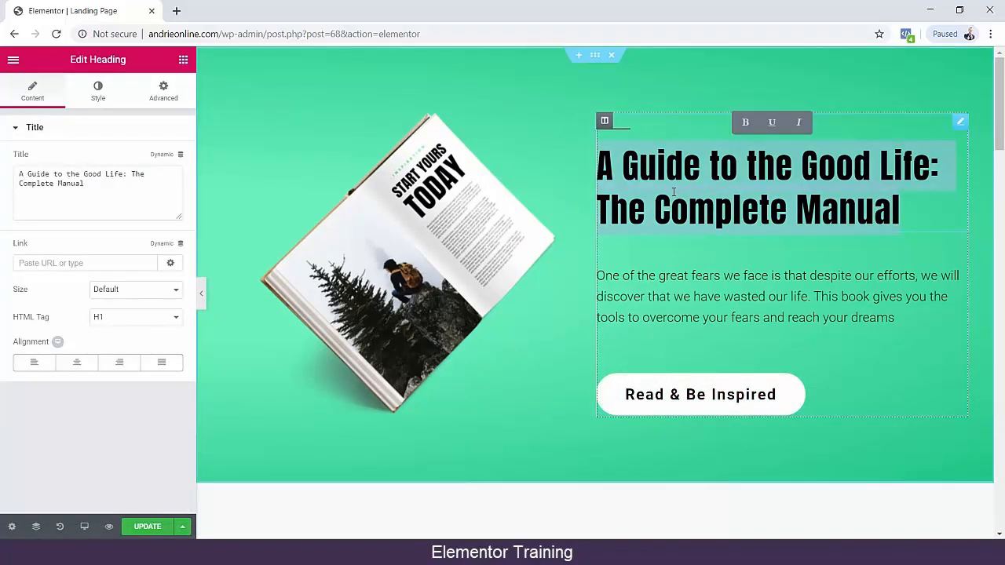
type("PAN")
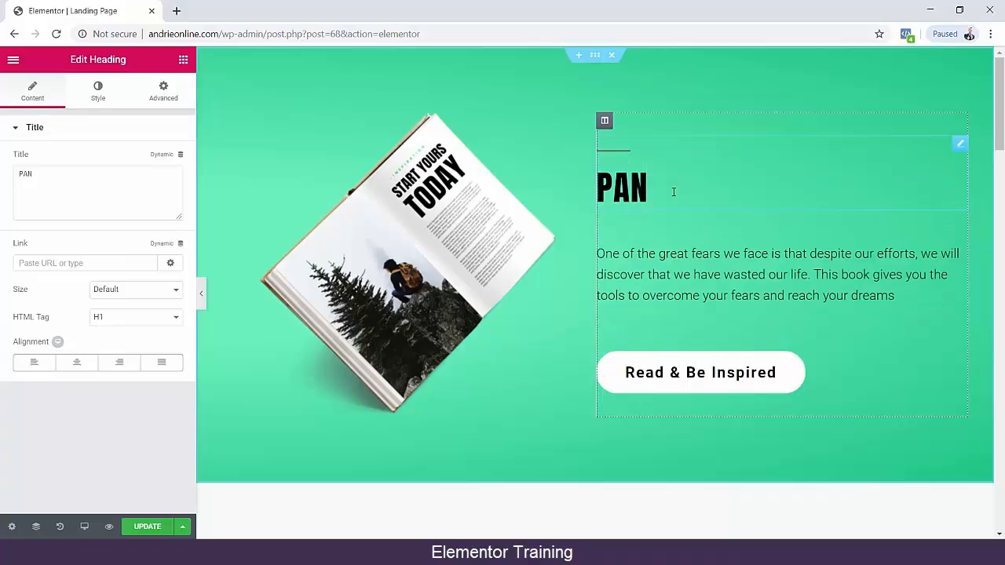
key("BackSpace")
key("BackSpace")
type("A Guide to the Good Life: The Complete Manual")
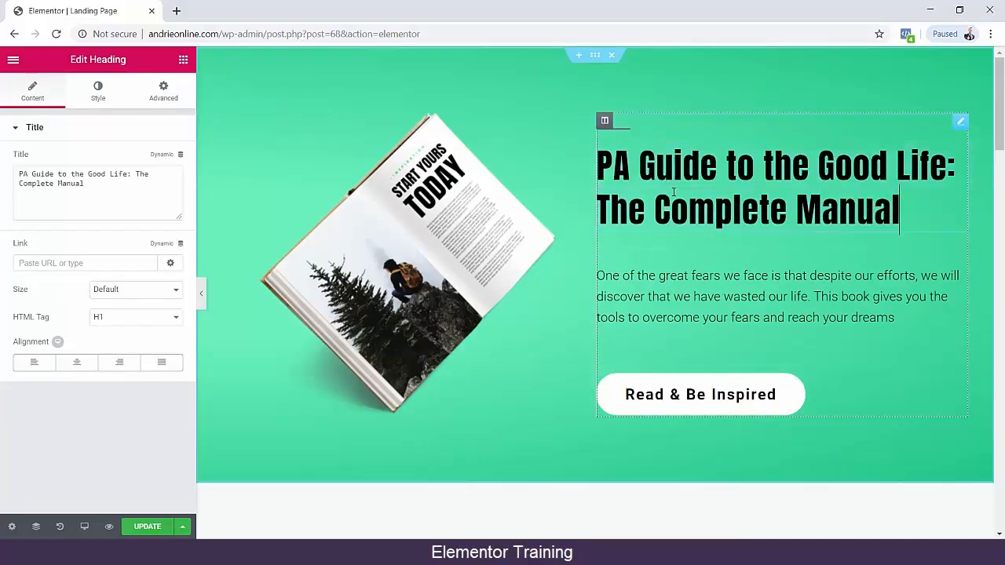
Replace the hero section's heading text with "Panduan Belajar Facebook Ads 101".
left_click(673, 191)
type("P")
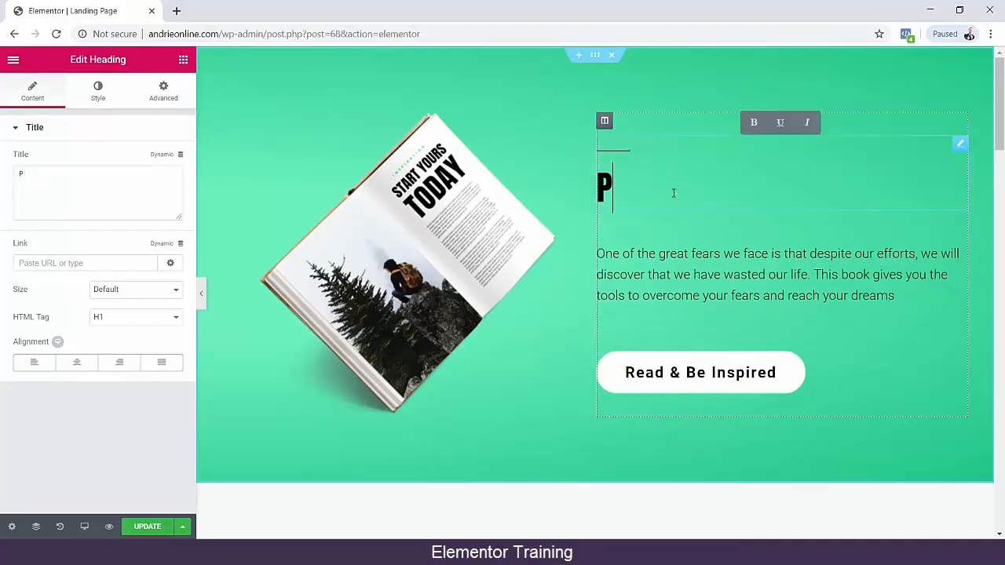
type("anduan Belajar a")
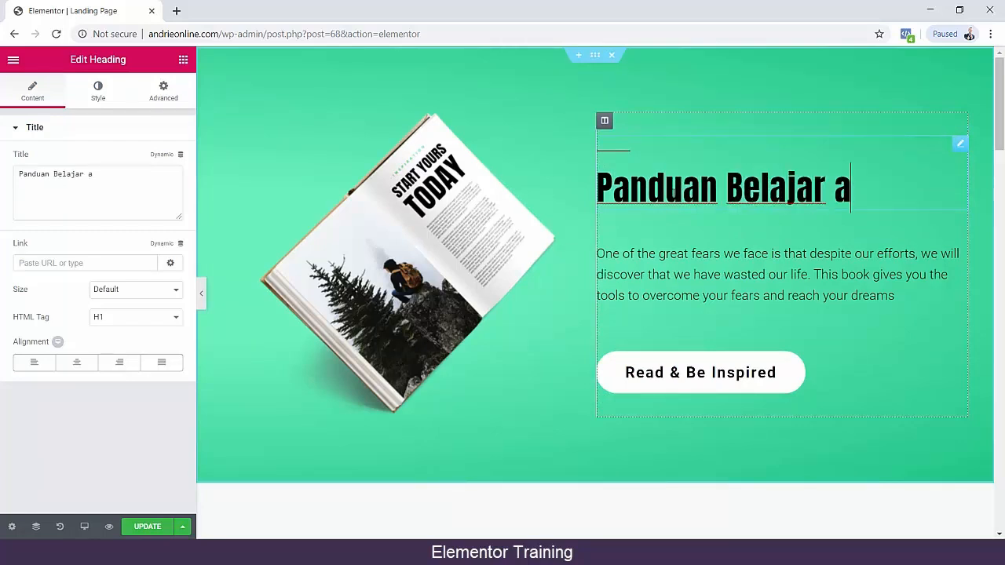
key("BackSpace")
type("Facebook Ads")
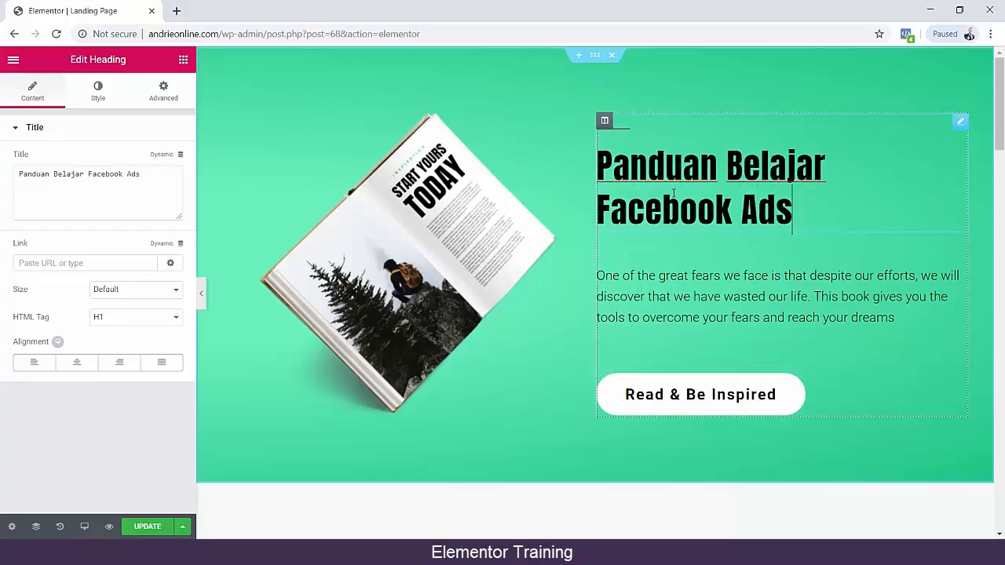
type(" Z-")
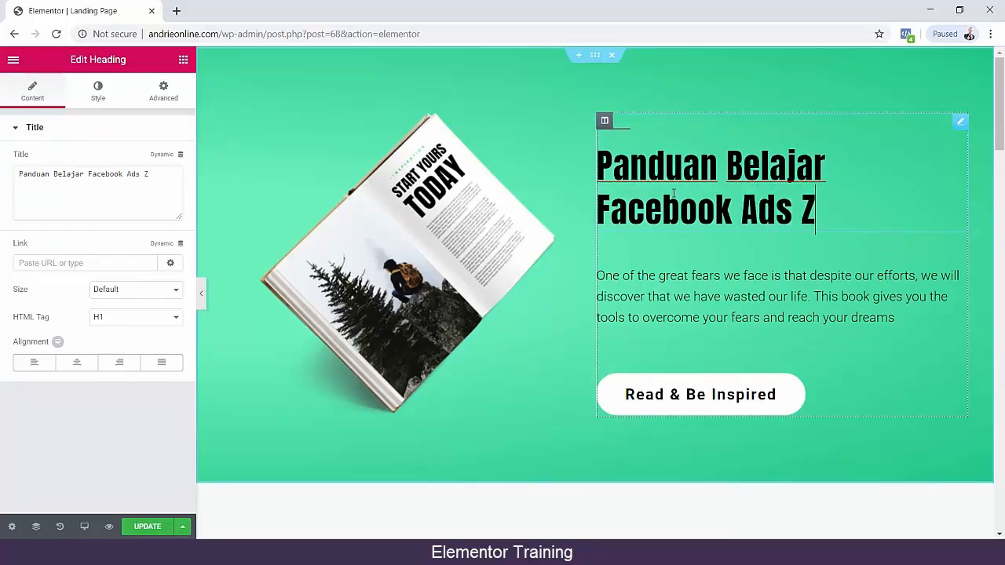
key("BackSpace")
key("BackSpace")
key("BackSpace")
type("A")
key("BackSpace")
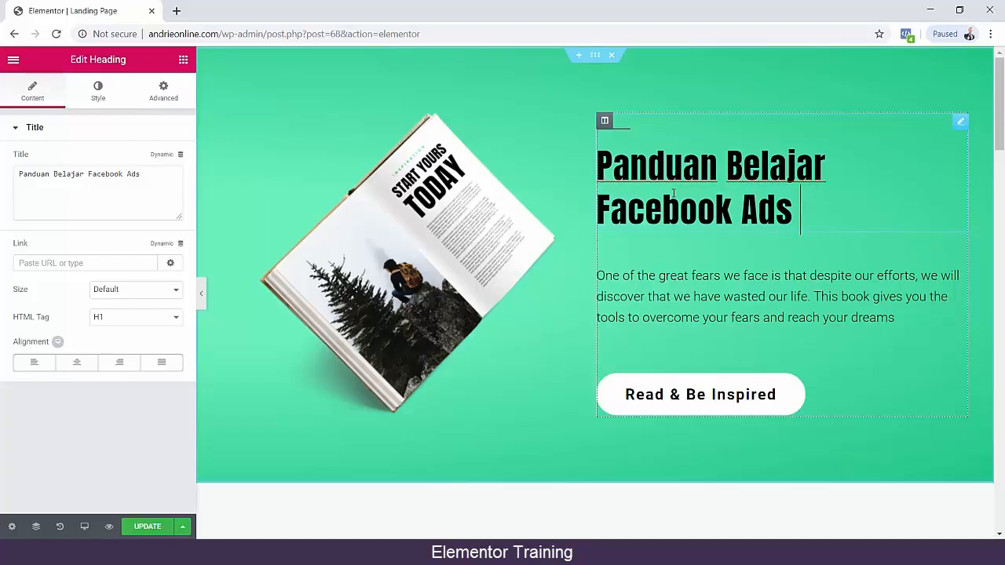
type("1-1")
key("BackSpace")
type("01")
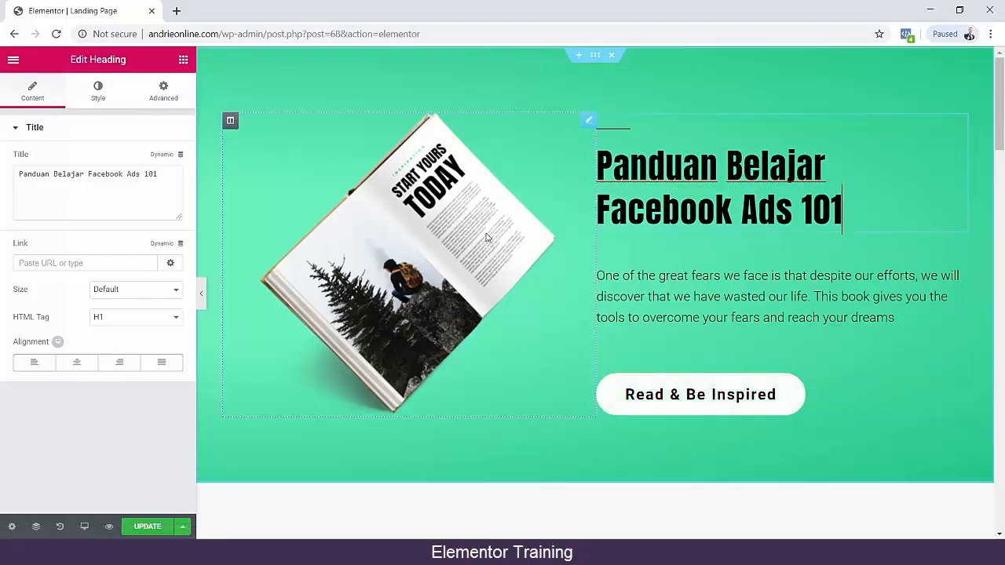
Update the landing page, look through its preview in a separate tab and return to the editor.
left_click(182, 526)
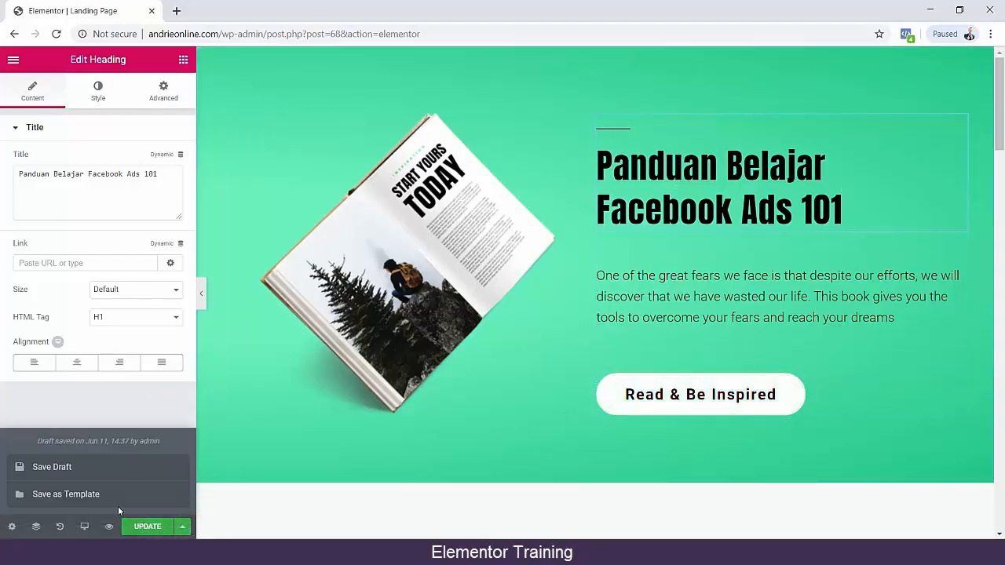
left_click(149, 526)
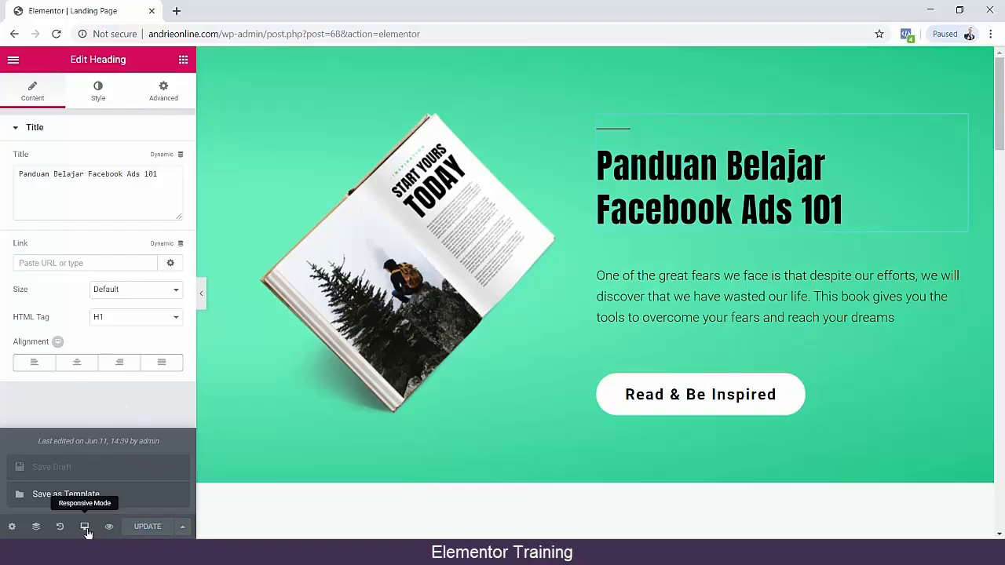
left_click(110, 531)
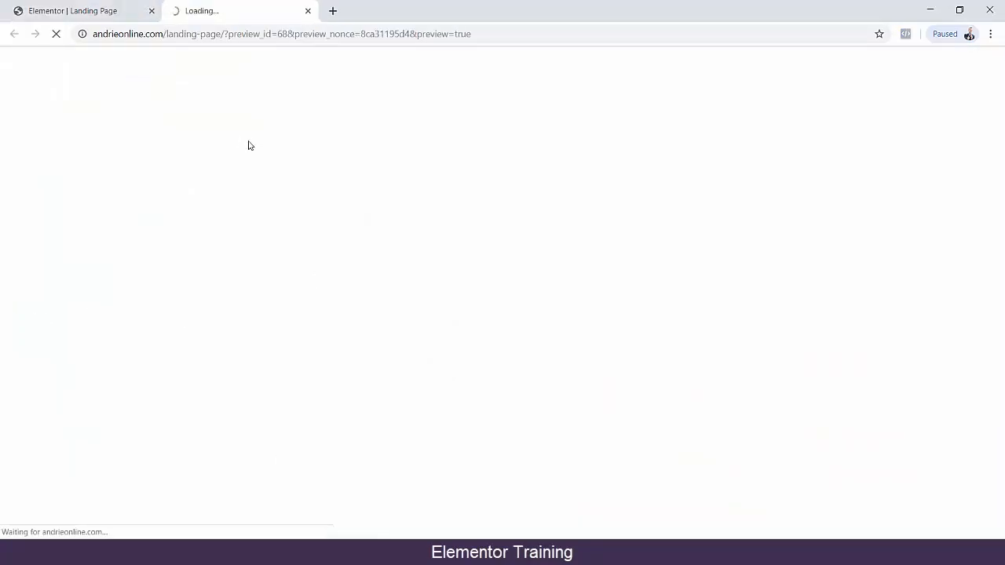
scroll(164, 200, "down", 7)
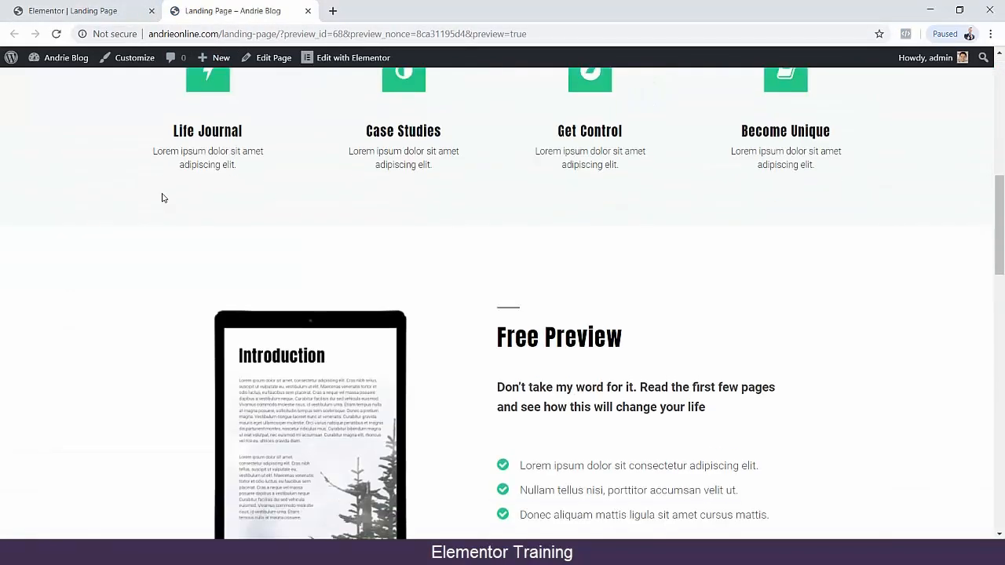
scroll(162, 198, "down", 15)
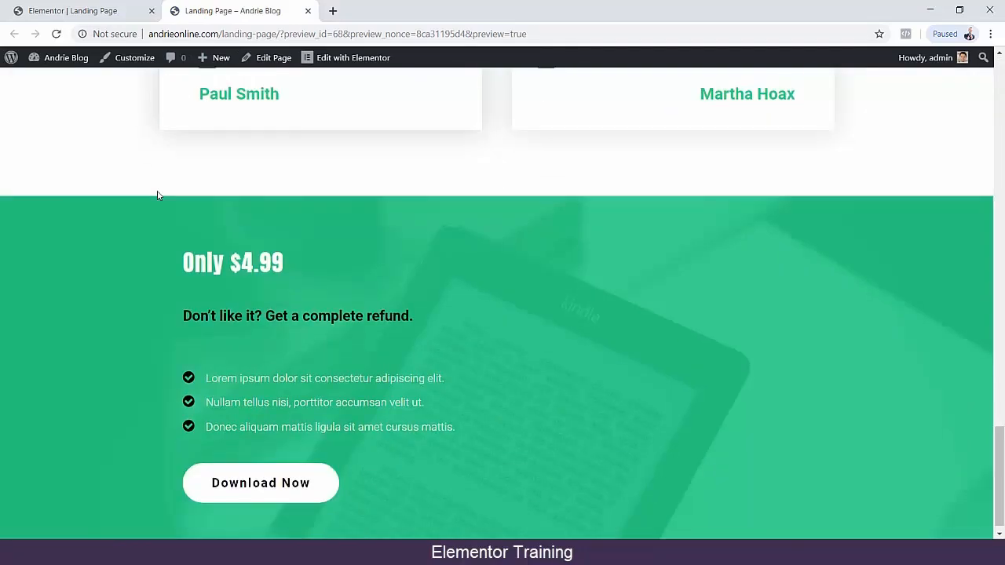
scroll(156, 193, "down", 1)
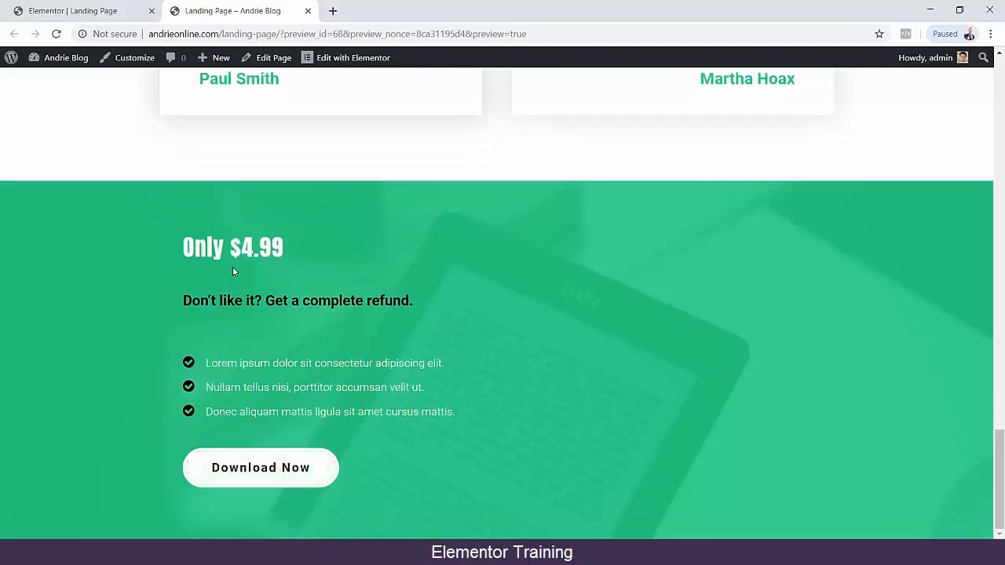
scroll(233, 270, "up", 20)
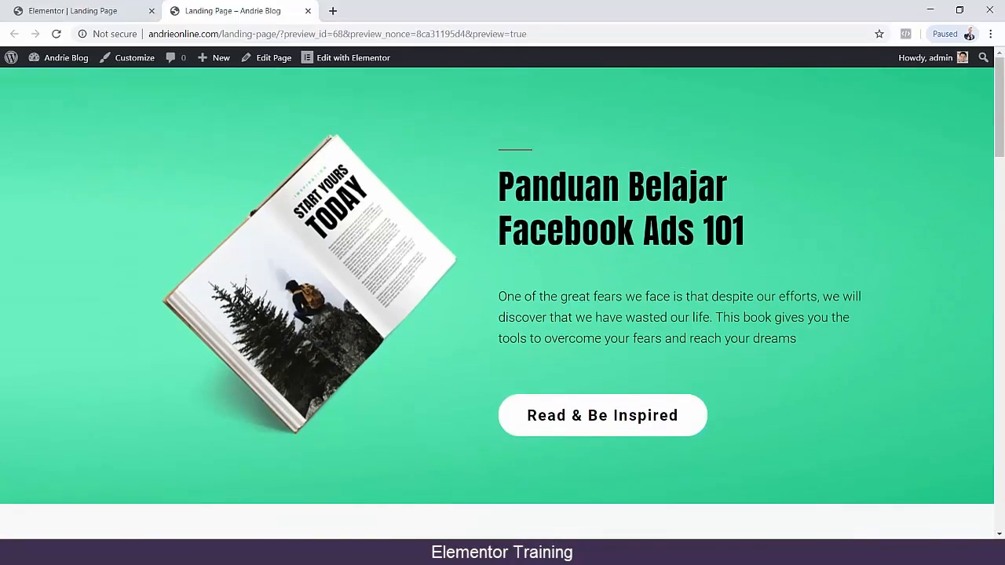
left_click(110, 10)
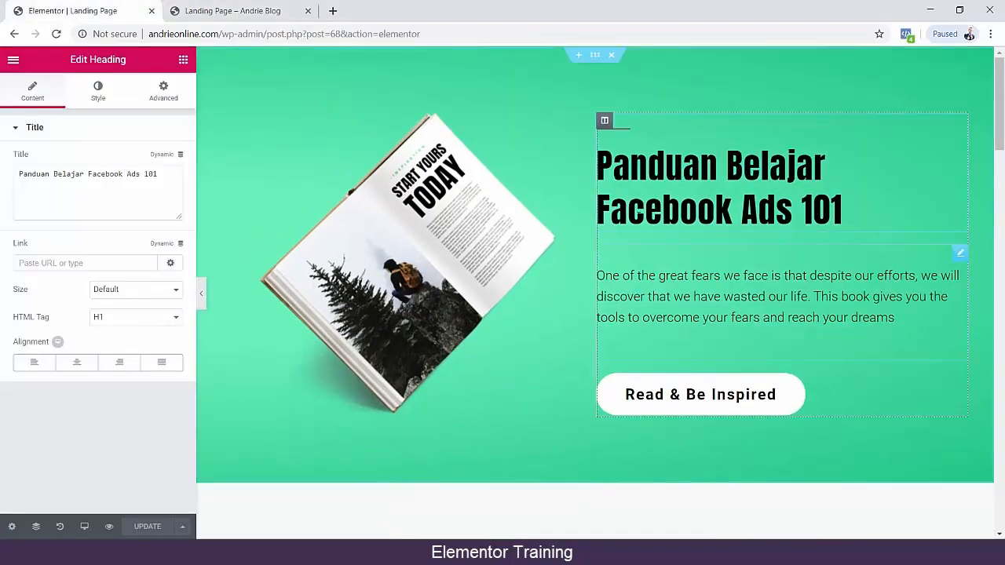
Set the hero section's first background gradient color to #8bd85f at location 31 and update the page.
left_click(596, 57)
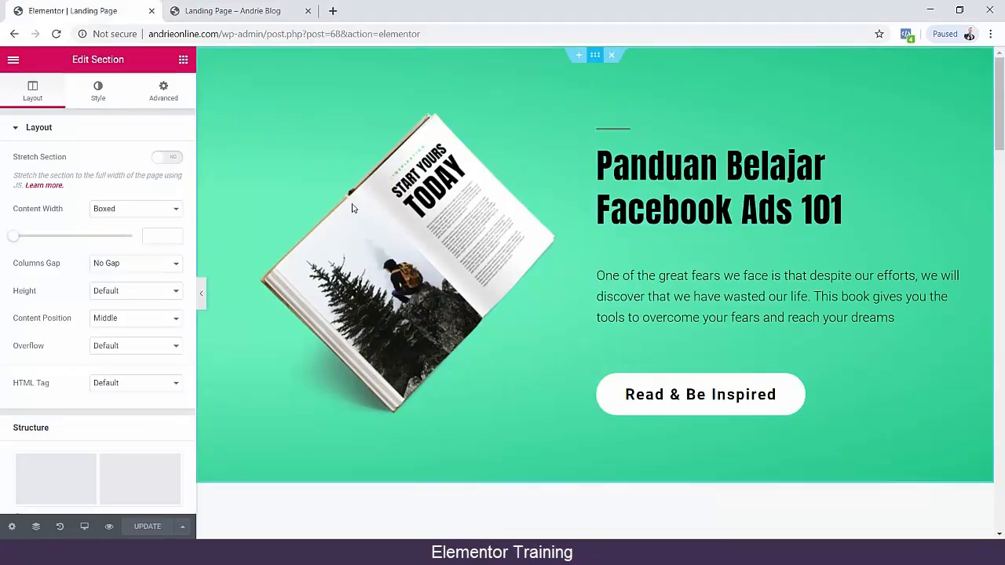
scroll(79, 265, "down", 2)
scroll(73, 270, "up", 2)
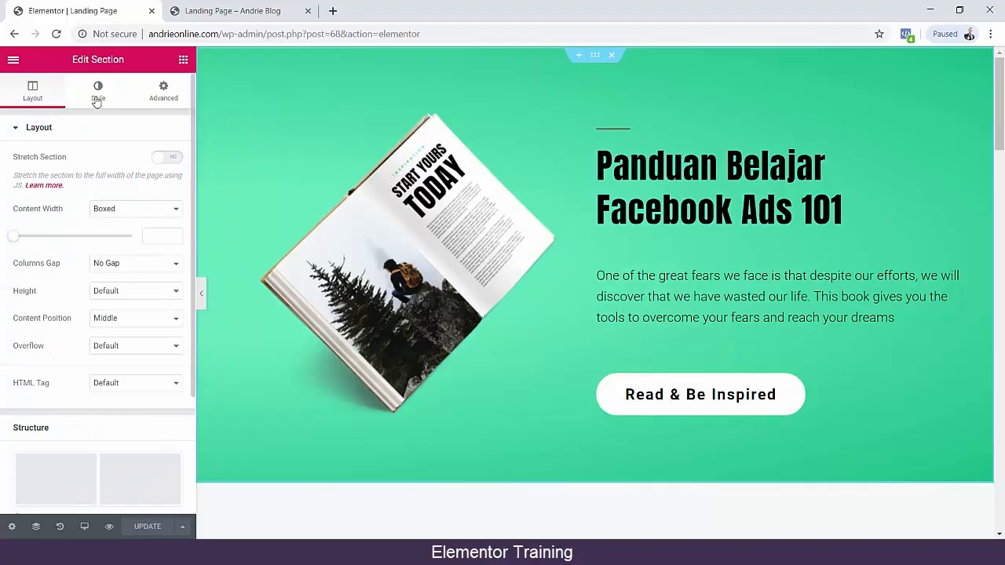
left_click(96, 101)
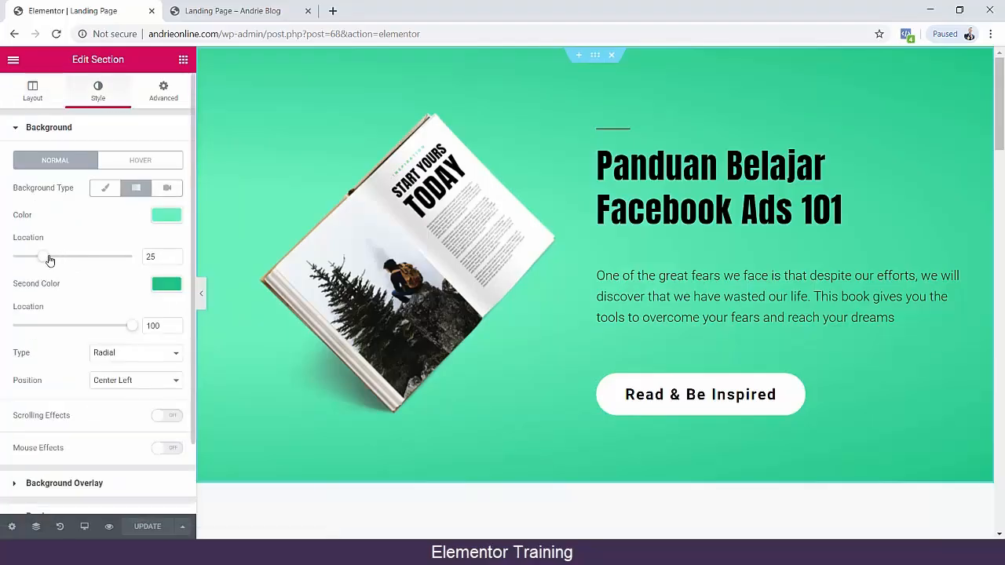
left_click_drag(50, 261, 53, 261)
left_click(164, 215)
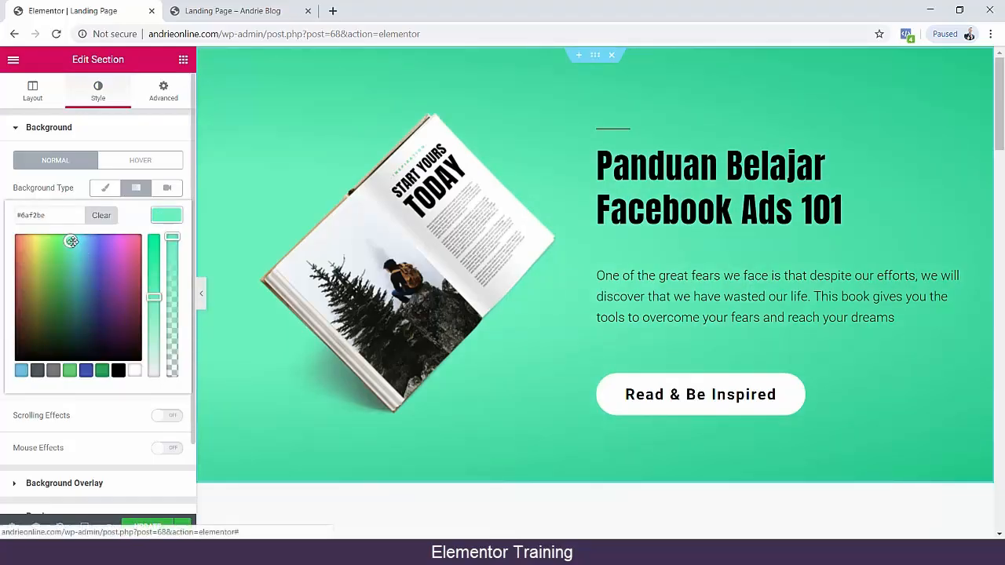
left_click_drag(82, 248, 51, 254)
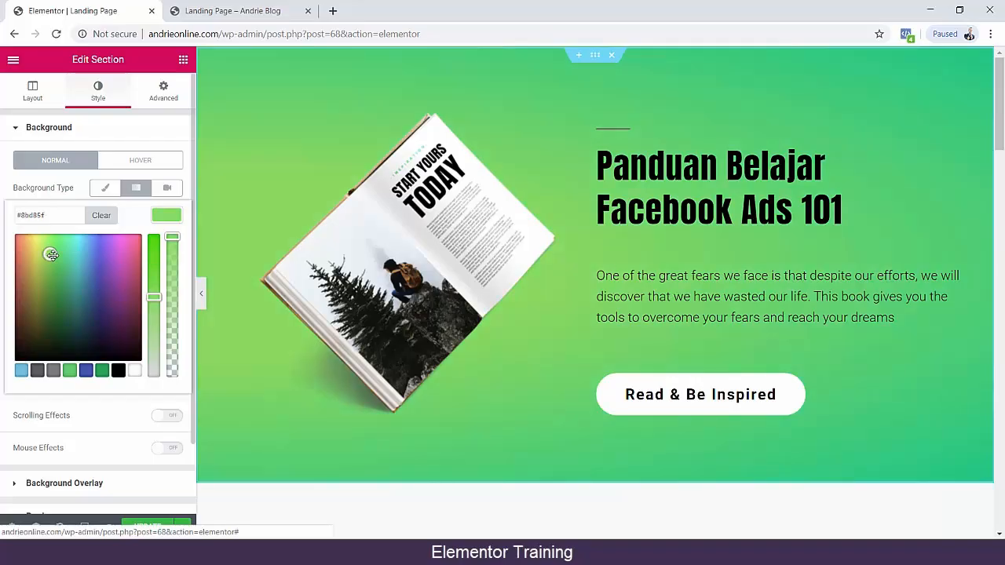
scroll(139, 466, "down", 1)
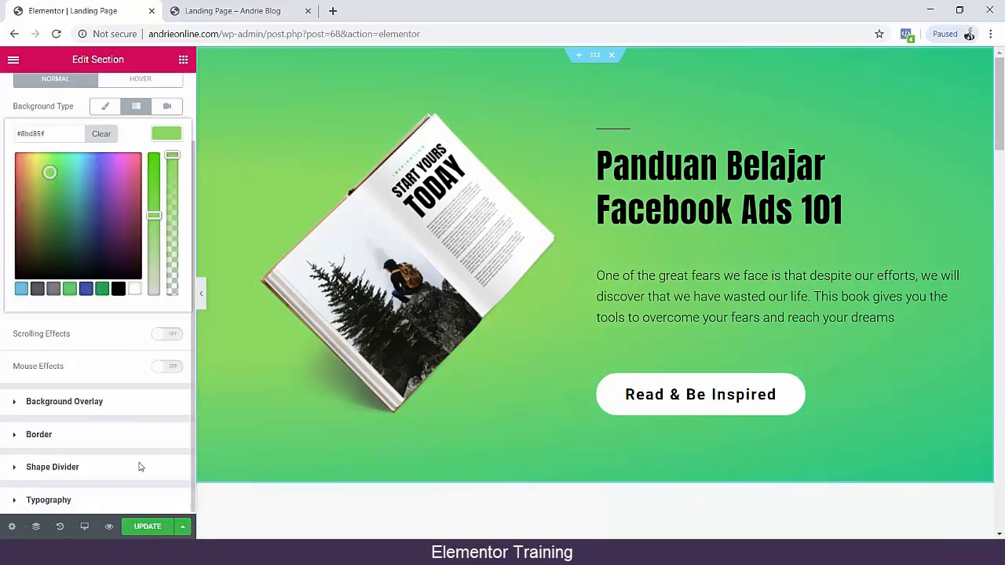
left_click(152, 533)
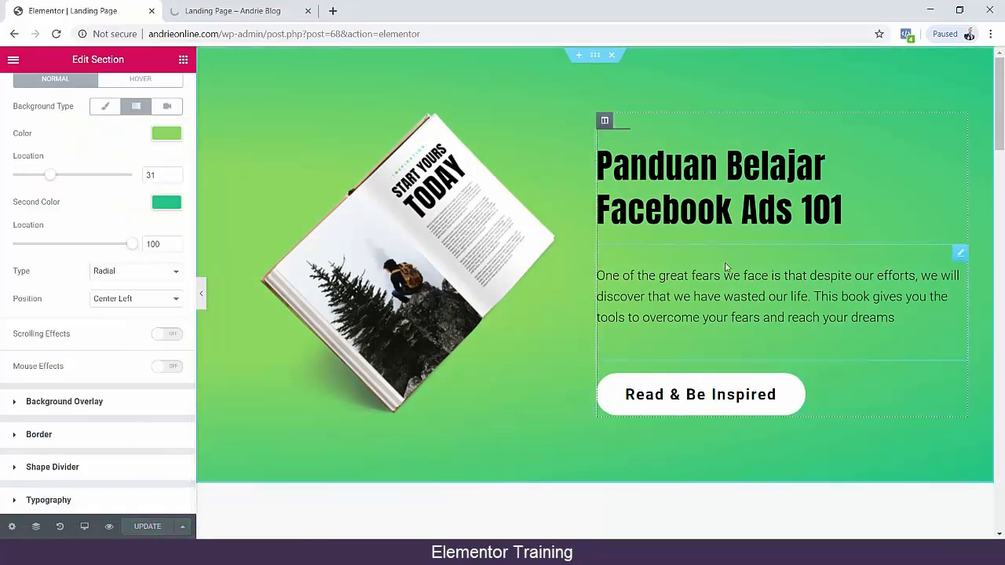
Insert the "Get Started With Us" pricing block from the library between the hero and "Topics Covered" sections.
scroll(726, 268, "down", 5)
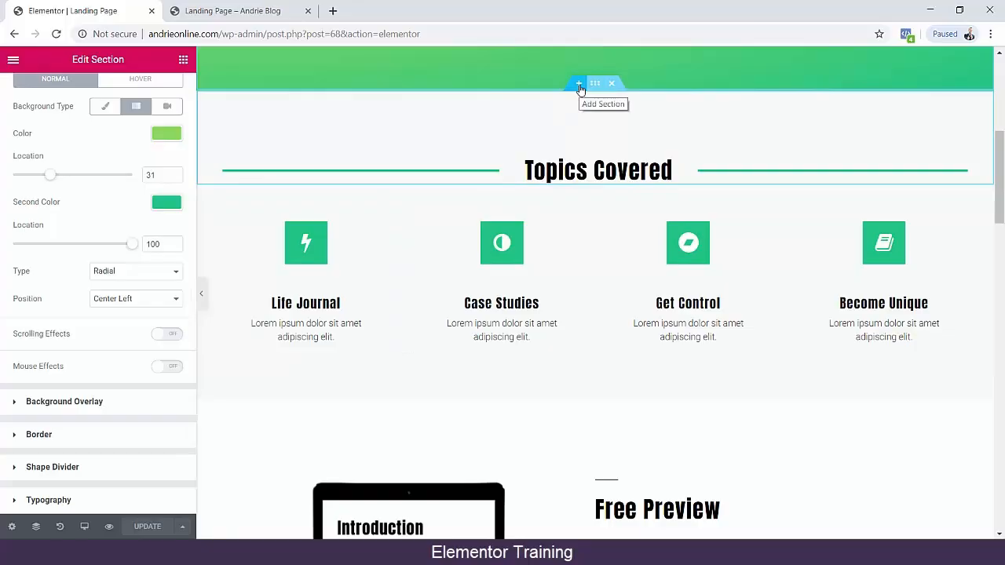
left_click(579, 84)
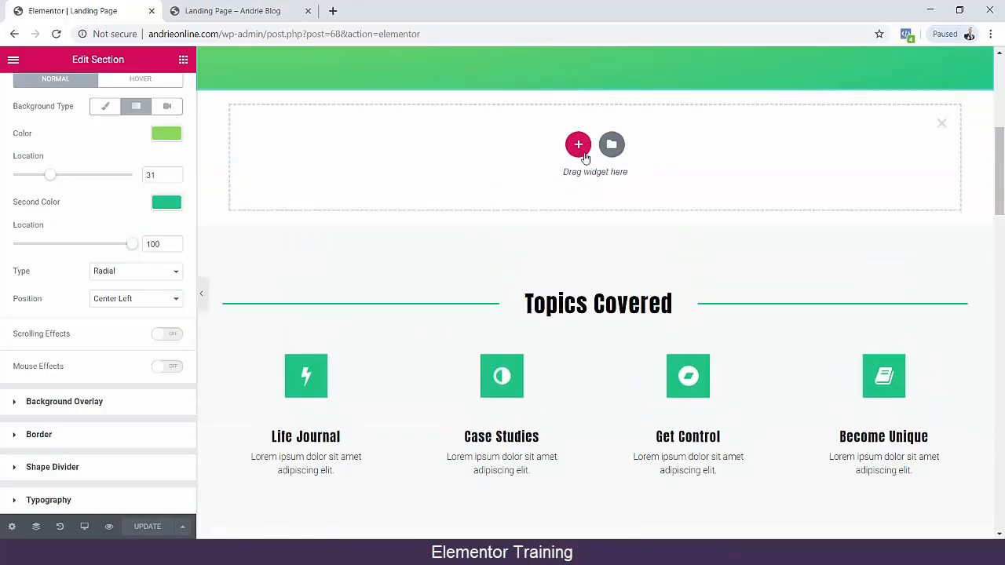
left_click(610, 146)
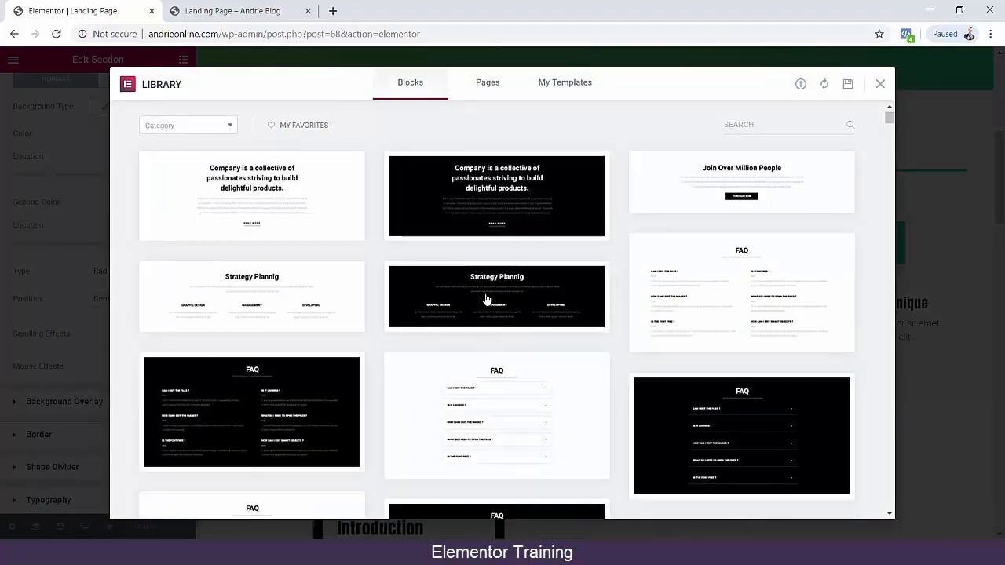
scroll(711, 321, "down", 8)
scroll(611, 319, "down", 15)
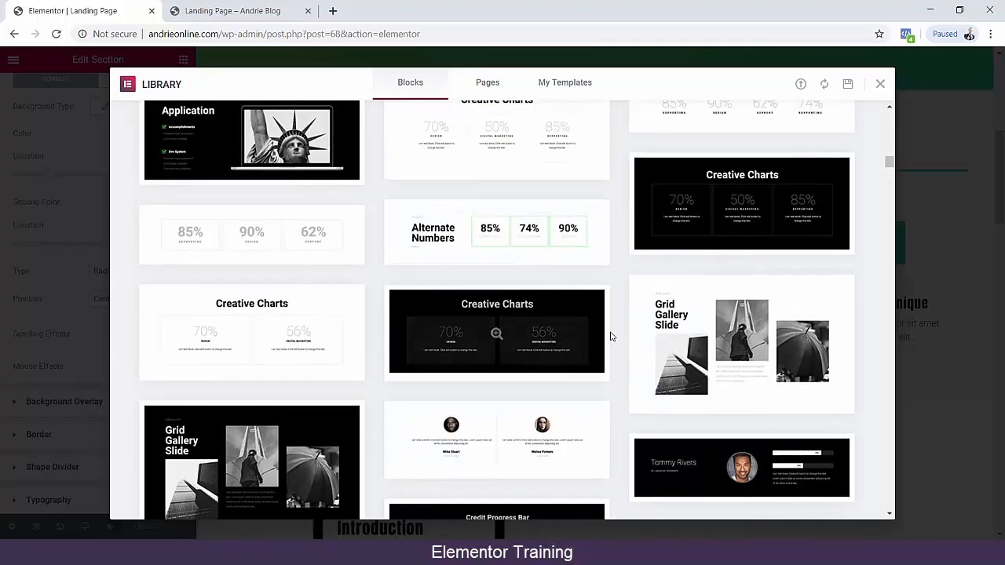
scroll(609, 338, "down", 10)
scroll(612, 341, "down", 10)
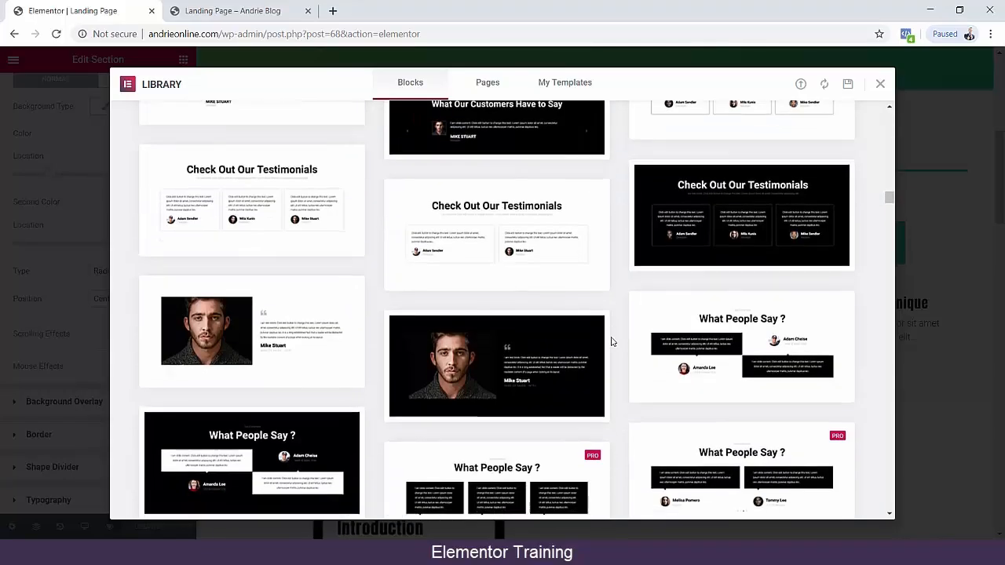
scroll(610, 340, "down", 15)
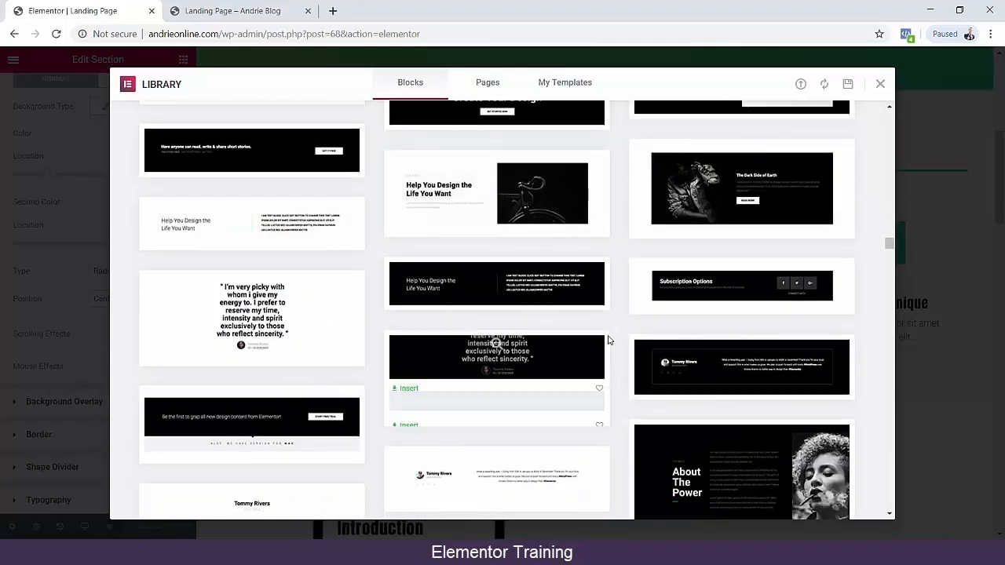
scroll(606, 339, "down", 8)
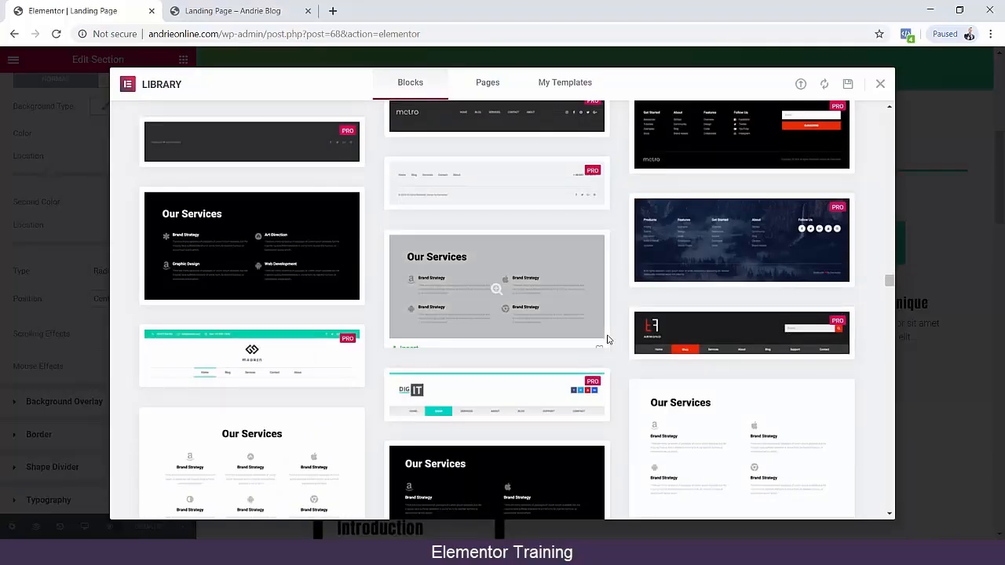
scroll(607, 339, "down", 15)
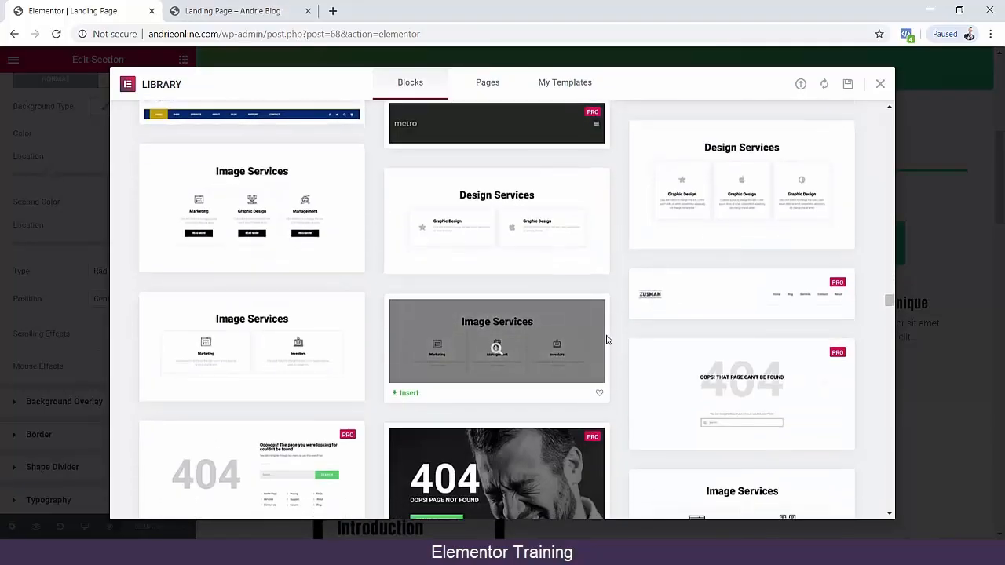
scroll(607, 340, "down", 15)
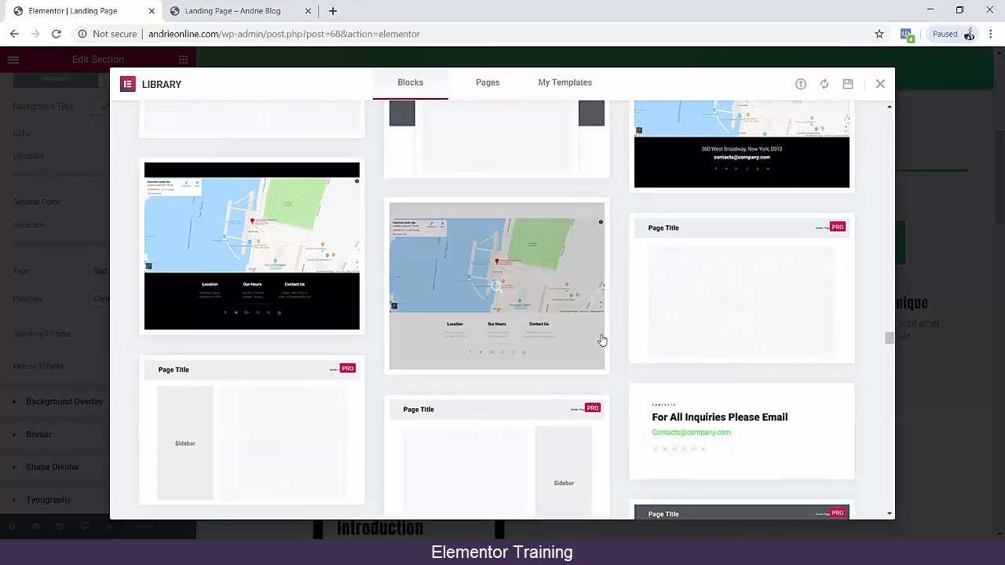
scroll(602, 340, "down", 4)
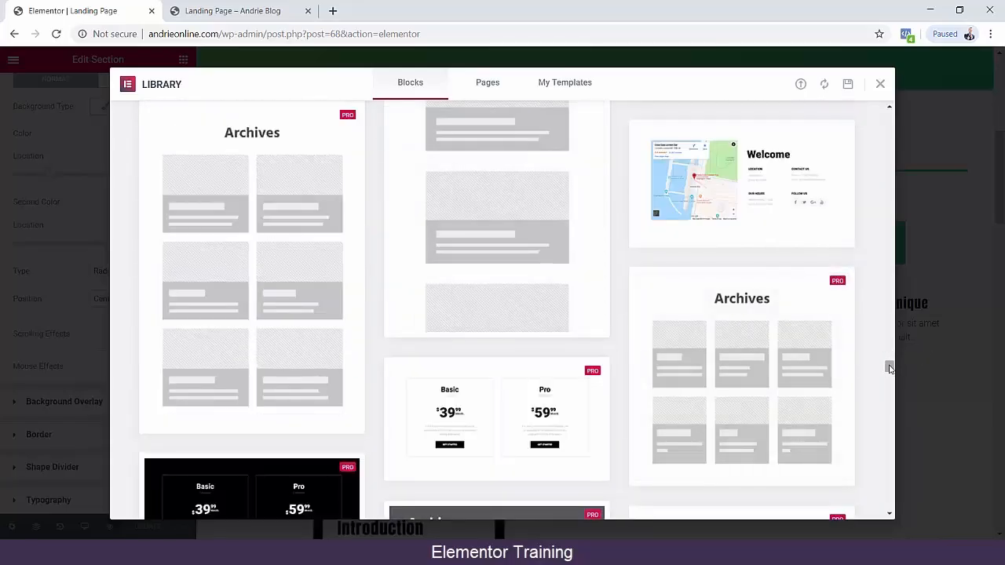
left_click_drag(890, 367, 887, 409)
scroll(498, 359, "down", 2)
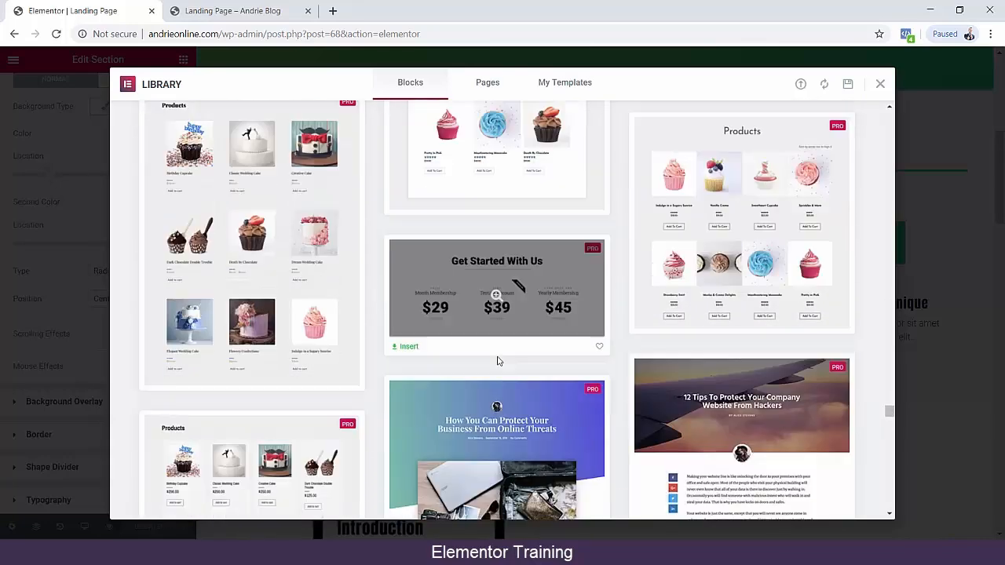
left_click(402, 326)
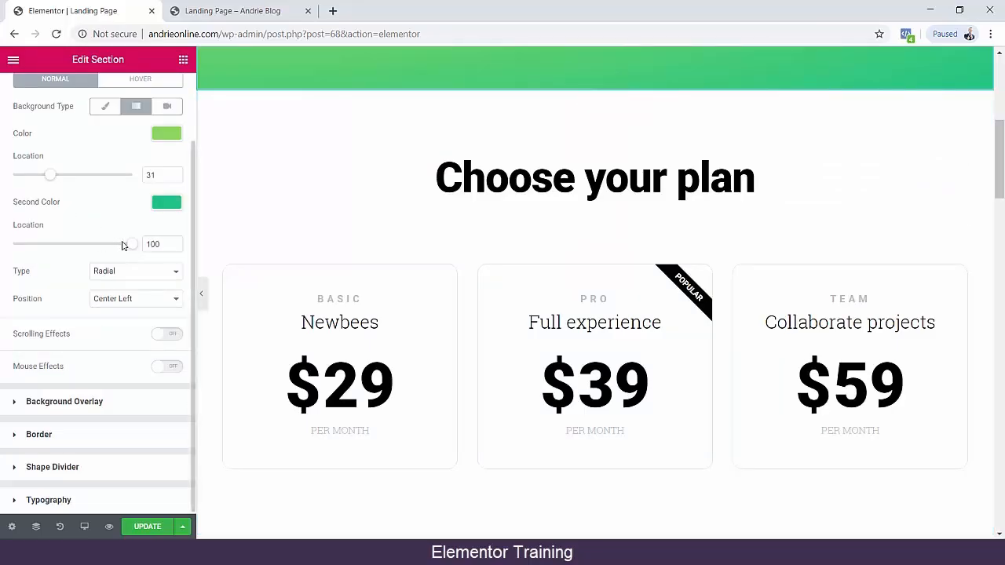
Update the landing page with the new pricing section and look through its sections in the page preview.
scroll(460, 365, "down", 5)
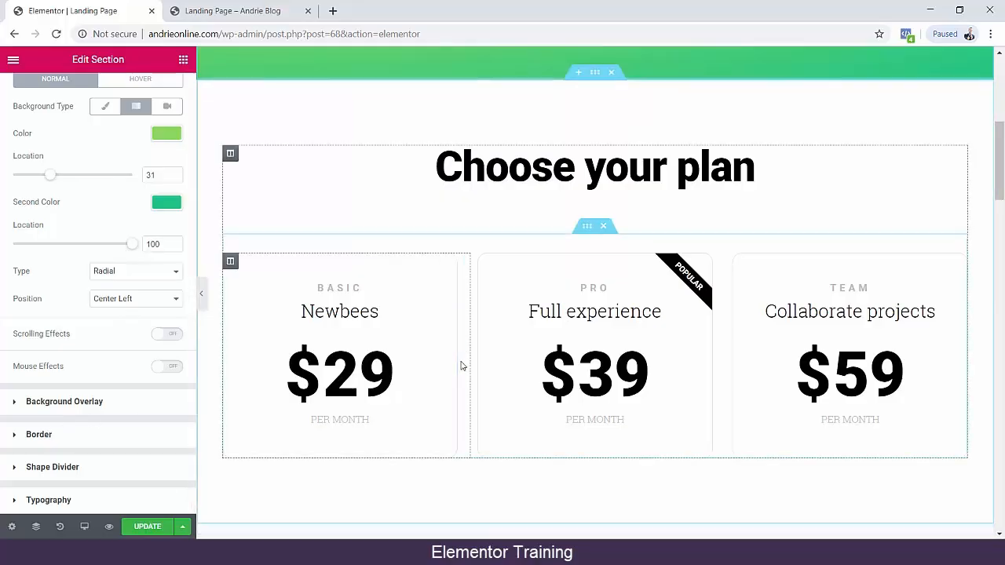
scroll(605, 339, "up", 5)
left_click(138, 526)
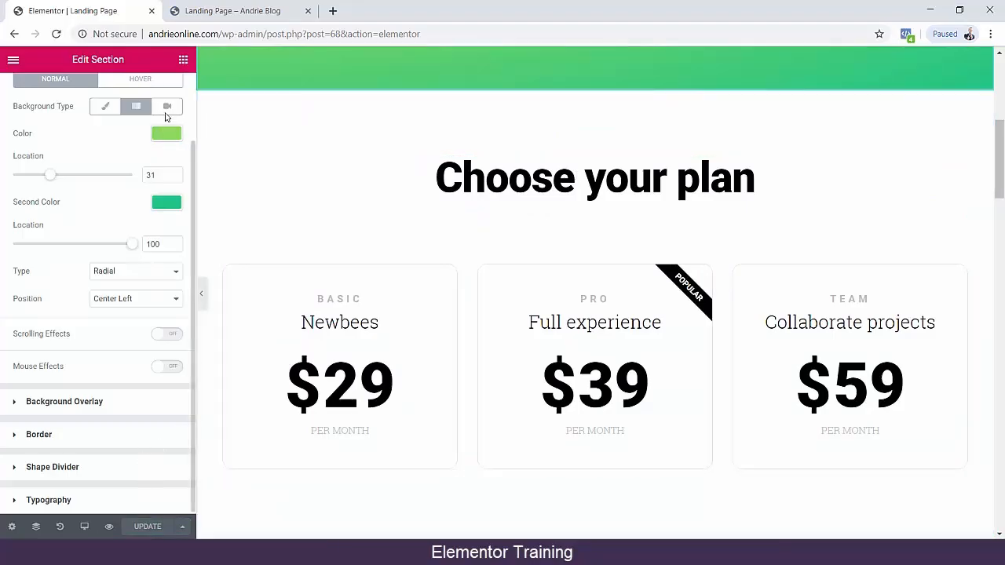
left_click(109, 527)
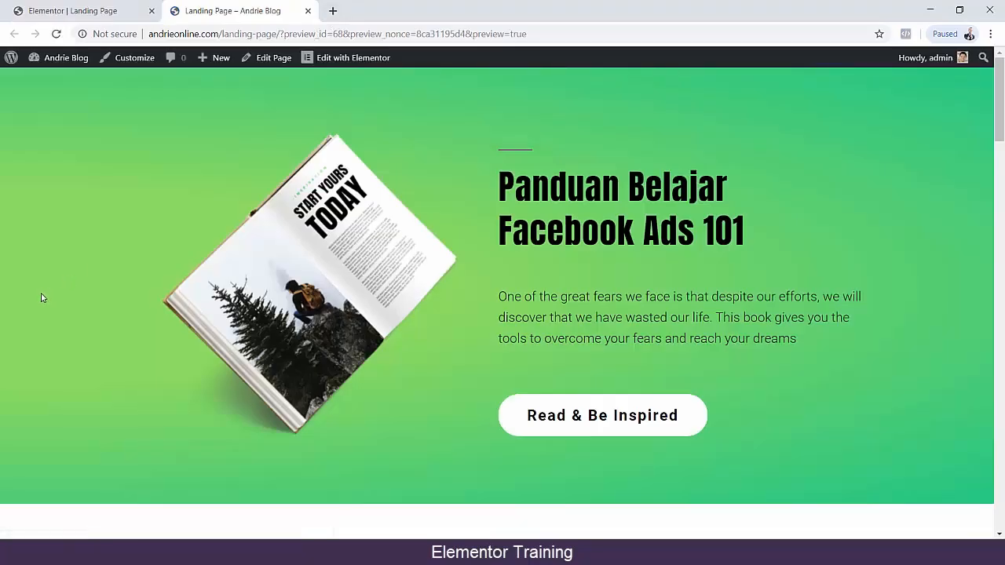
scroll(39, 294, "down", 7)
scroll(40, 294, "up", 2)
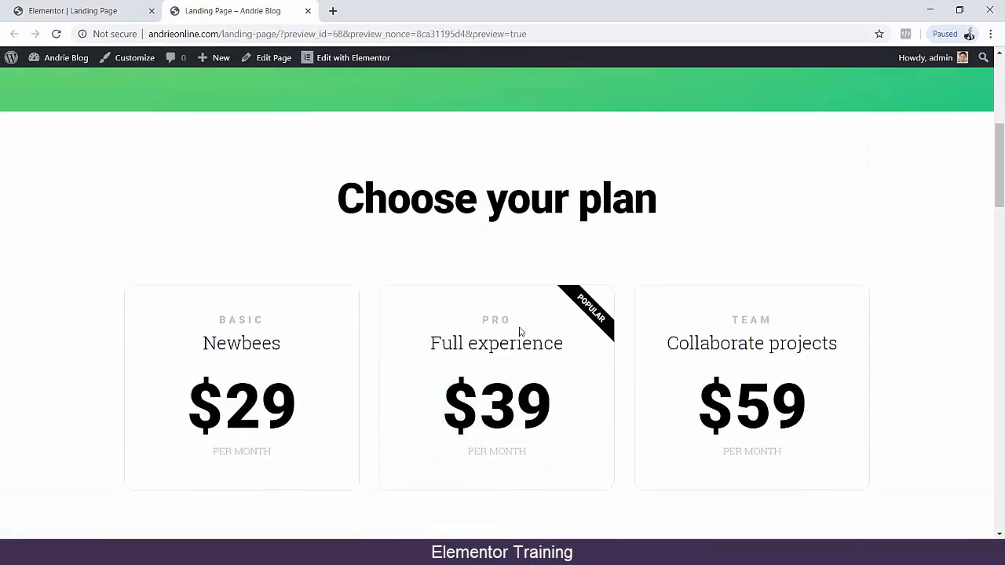
scroll(493, 329, "down", 15)
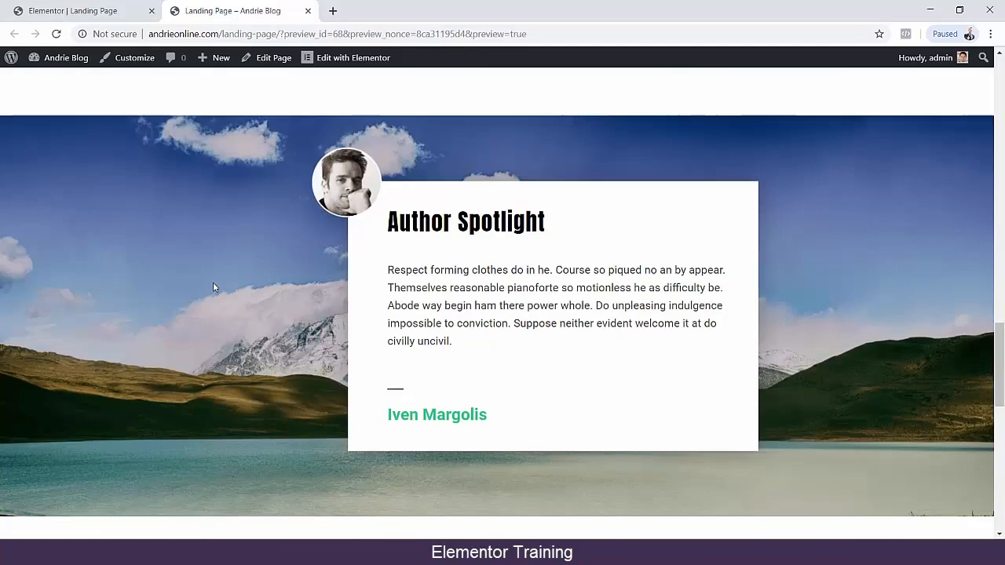
scroll(211, 284, "up", 10)
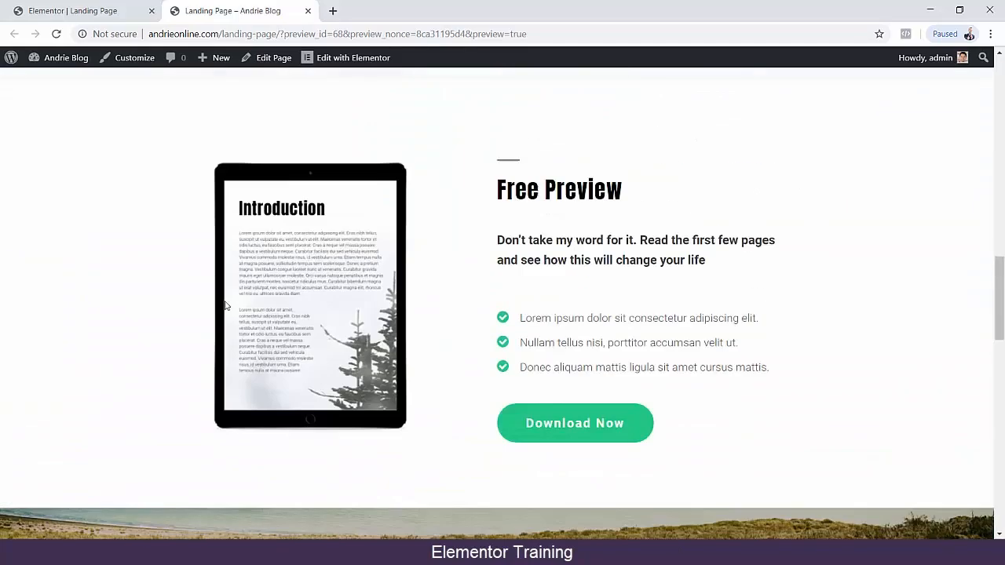
scroll(228, 415, "down", 15)
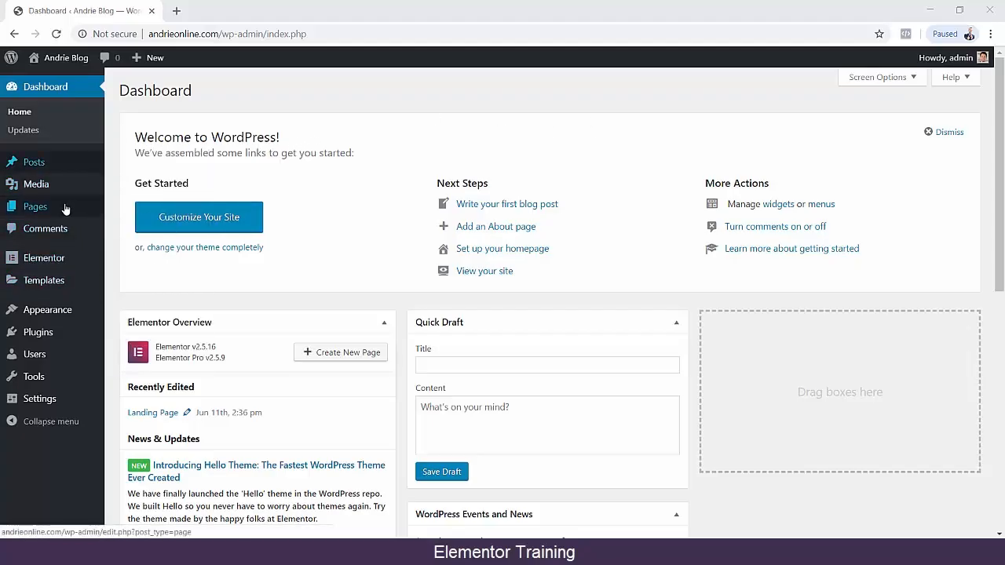
Create a new WordPress page titled "Contoh" and publish it.
mouse_move(74, 209)
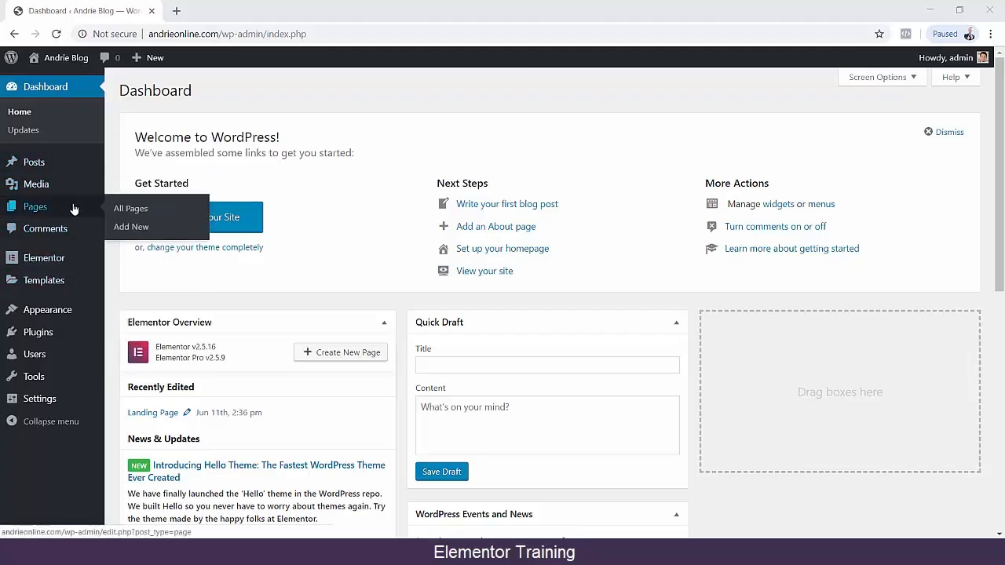
left_click(130, 227)
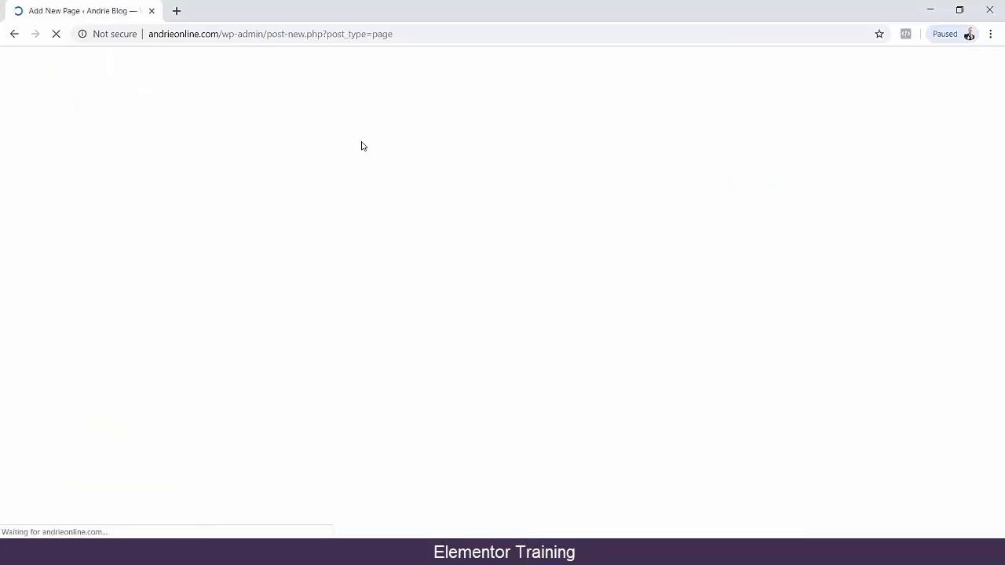
type("Contoh")
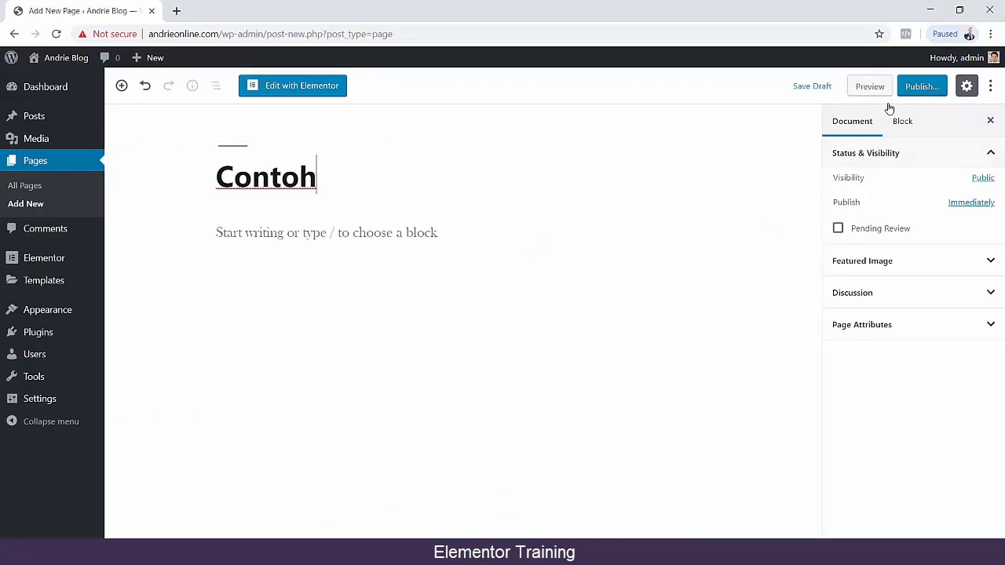
left_click(920, 86)
left_click(921, 86)
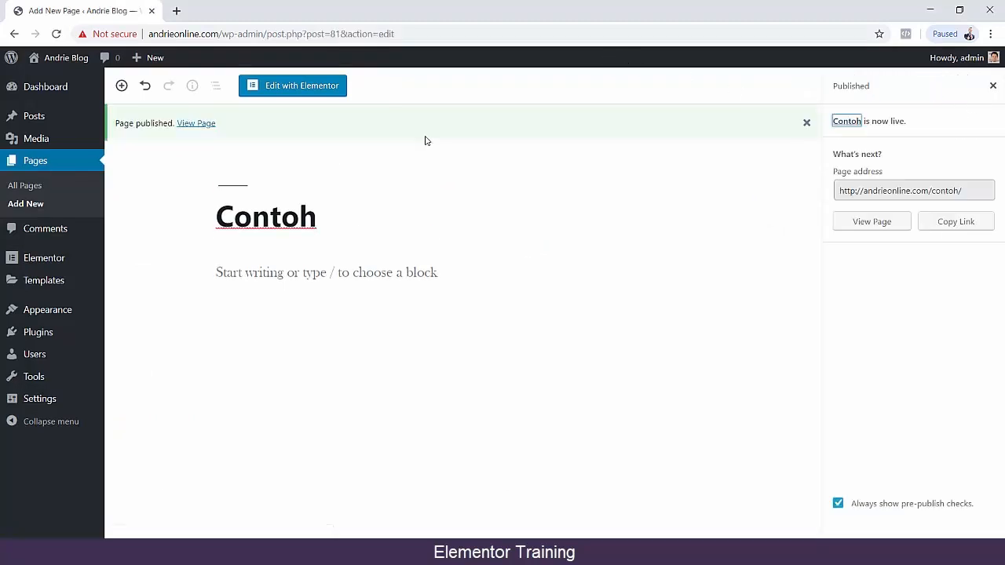
Open the Contoh page for editing with Elementor, set its page layout to Elementor Canvas and update it.
left_click(351, 95)
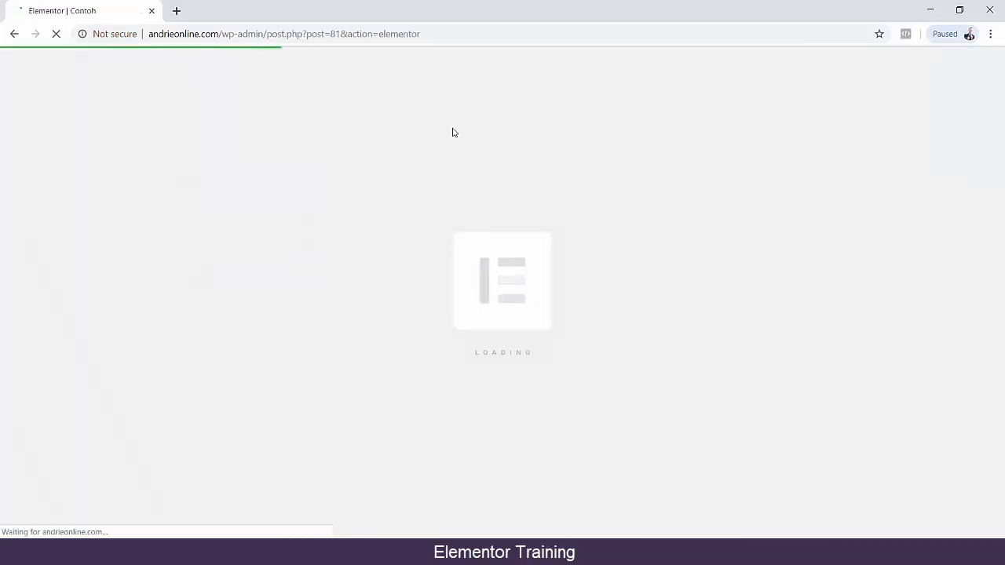
scroll(93, 193, "down", 15)
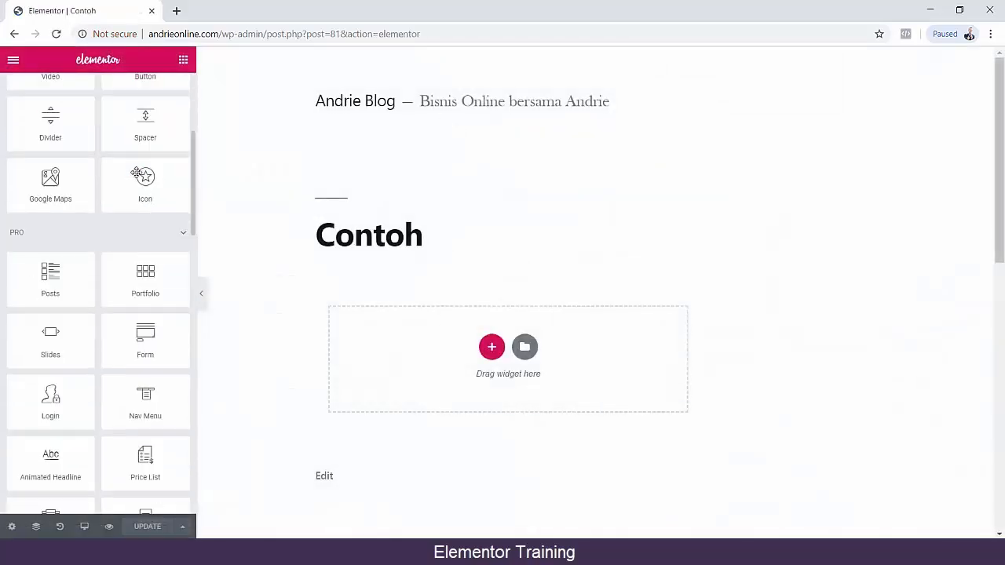
left_click(13, 526)
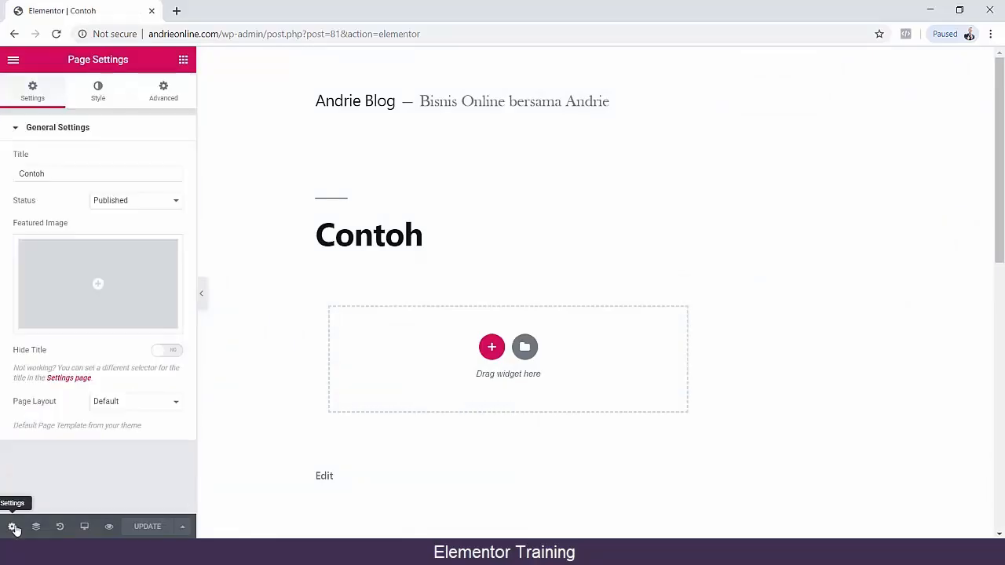
left_click(109, 409)
left_click(114, 420)
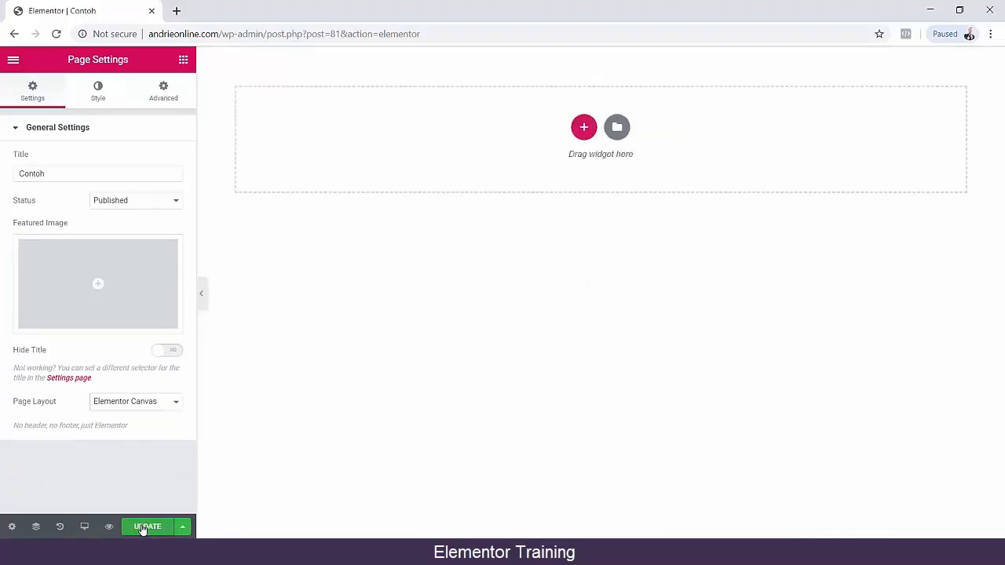
left_click(142, 527)
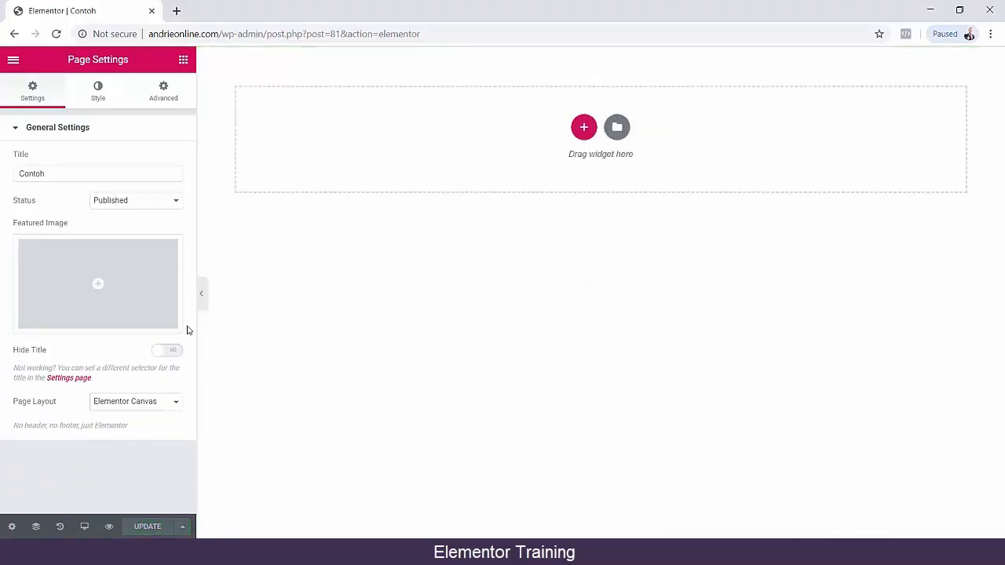
Add an Inner Section widget to the empty Contoh page.
left_click(69, 94)
left_click(33, 93)
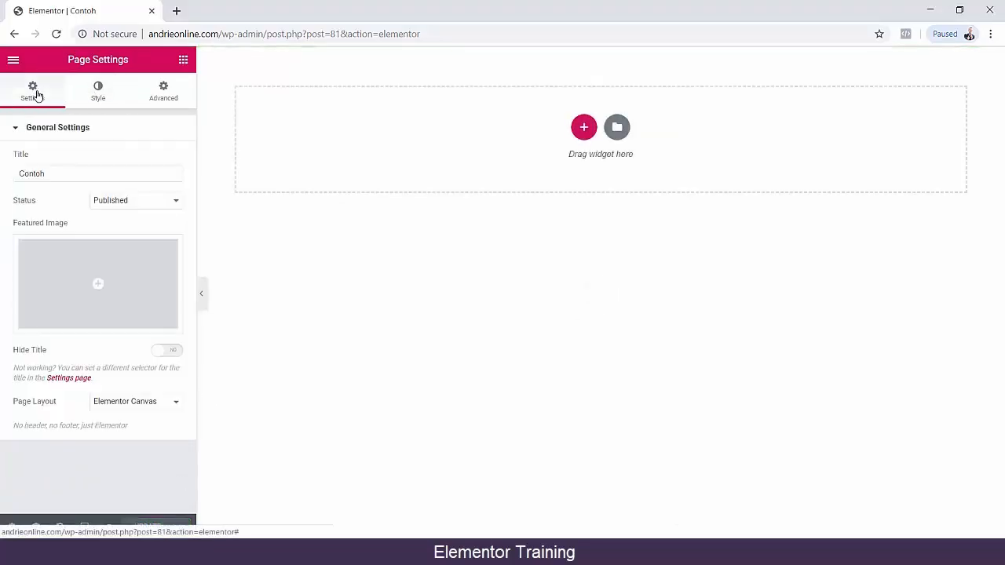
left_click(182, 61)
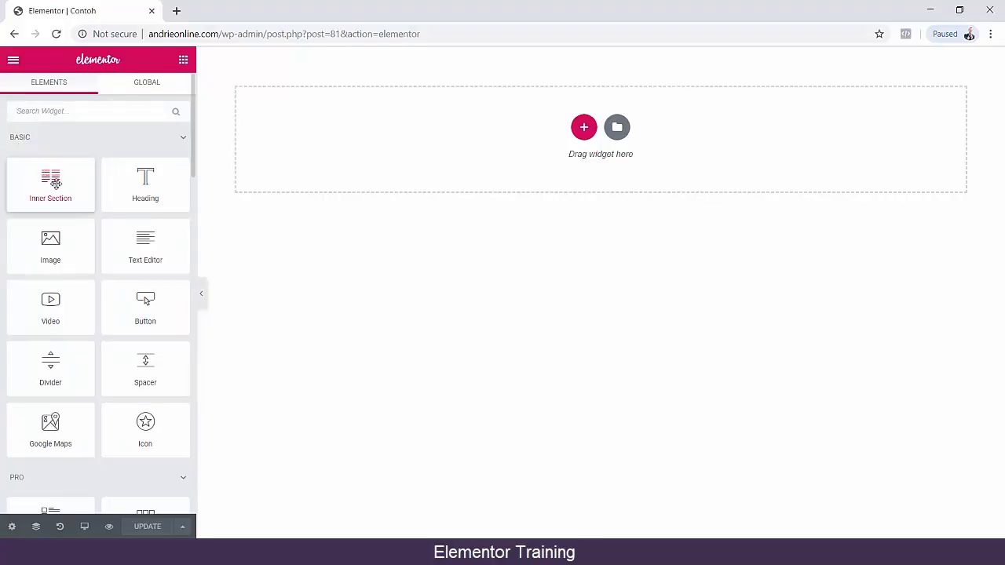
left_click_drag(56, 184, 545, 70)
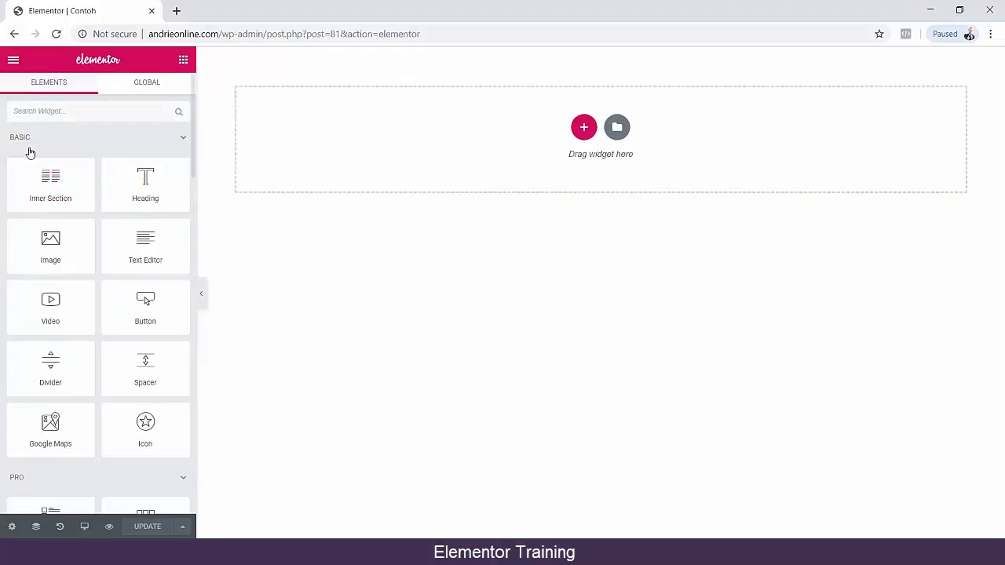
left_click_drag(50, 182, 605, 153)
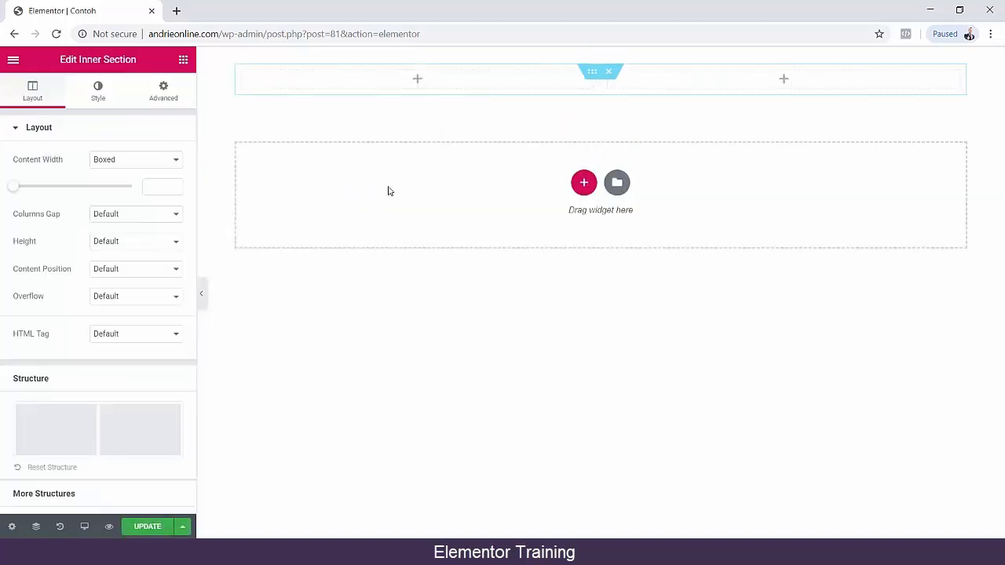
Add a Heading widget to the second column of the inner section and set its text to "CARA MEMBUAT WEBSITE".
left_click(783, 80)
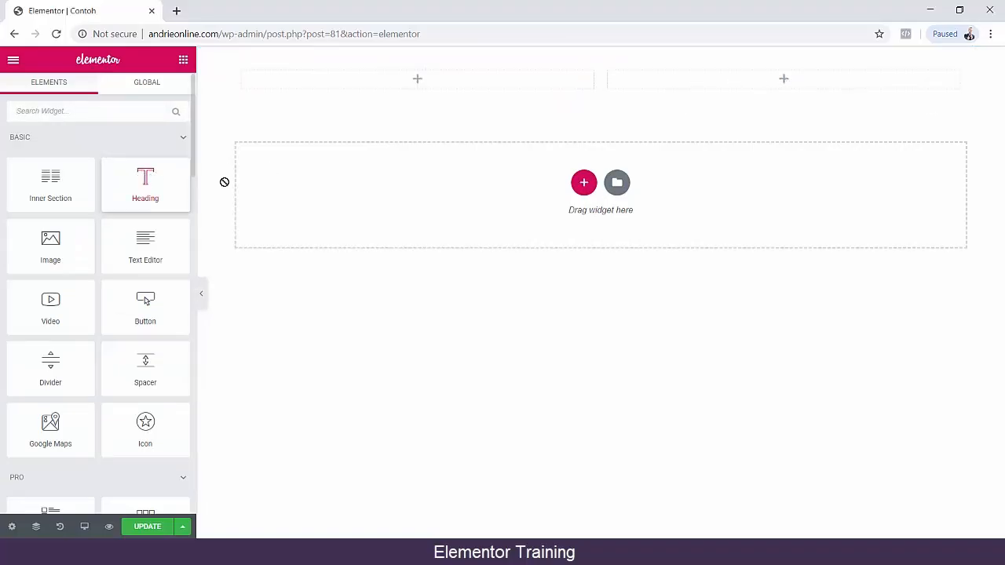
left_click_drag(224, 182, 774, 72)
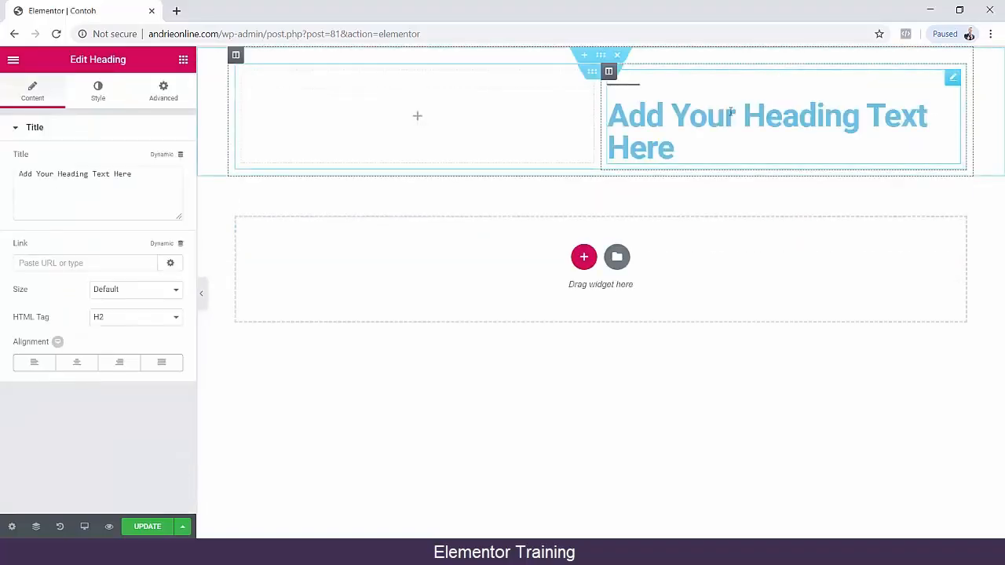
triple_click(647, 144)
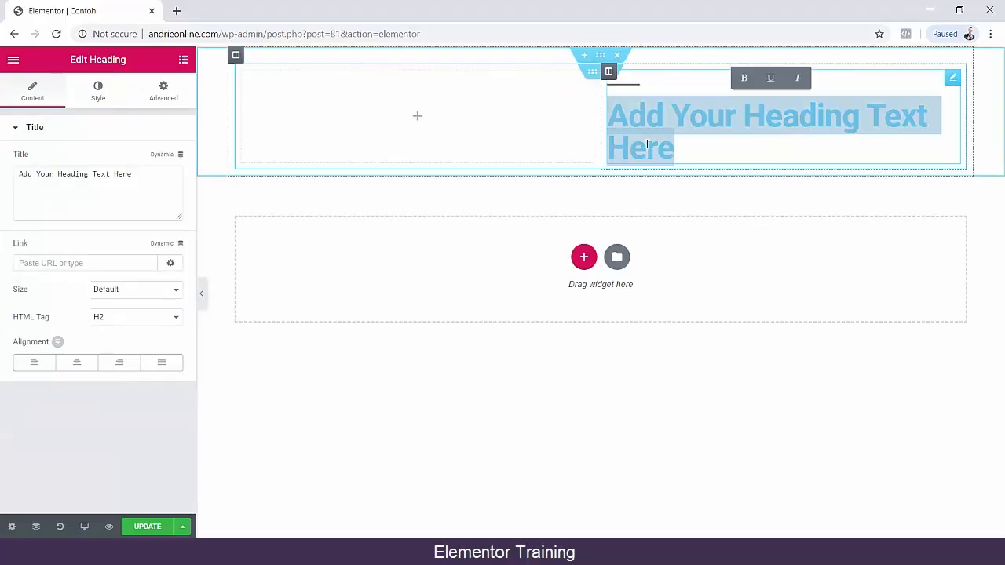
type("CAR")
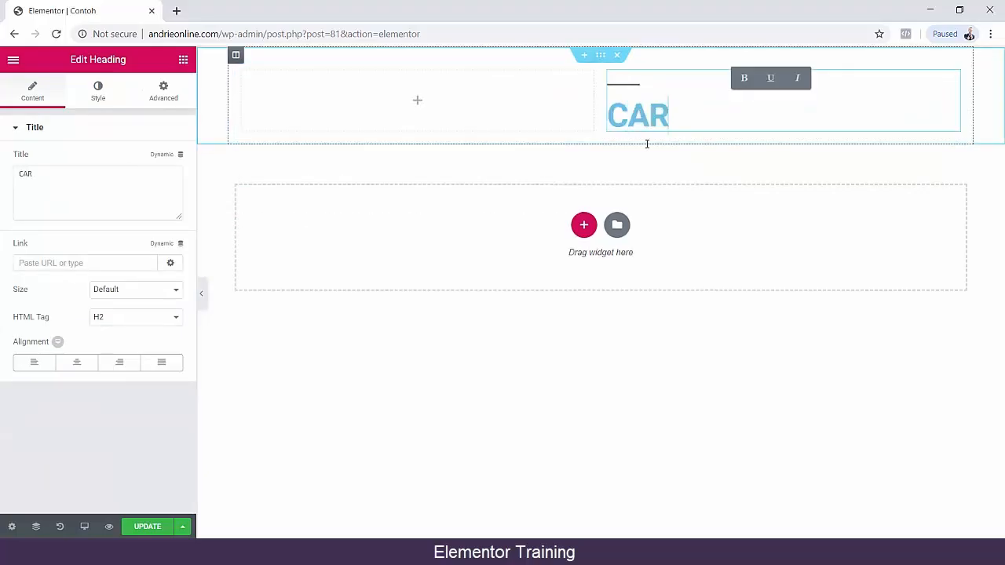
type("A MEMBUAT WEBIS")
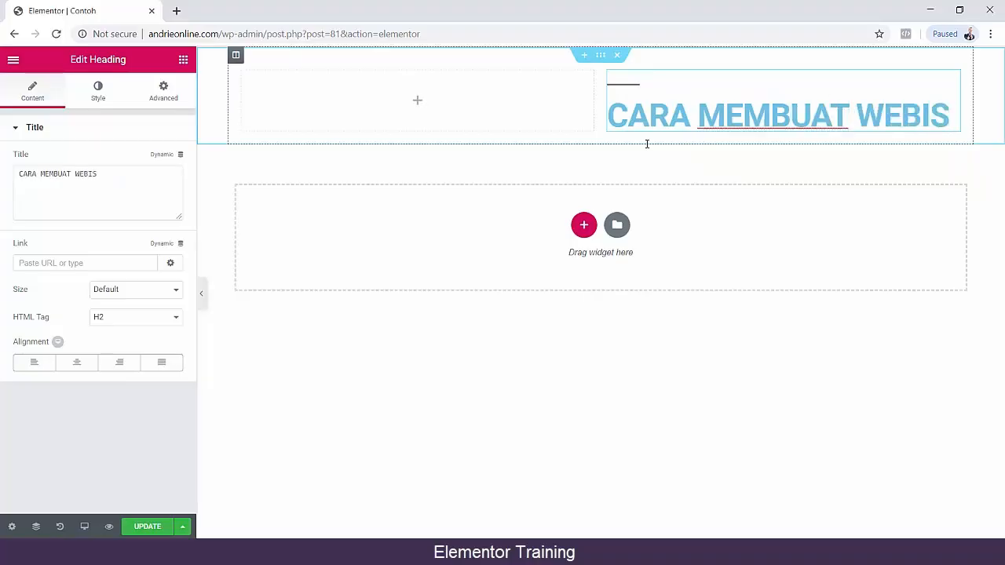
key("BackSpace")
key("BackSpace")
type("SITE")
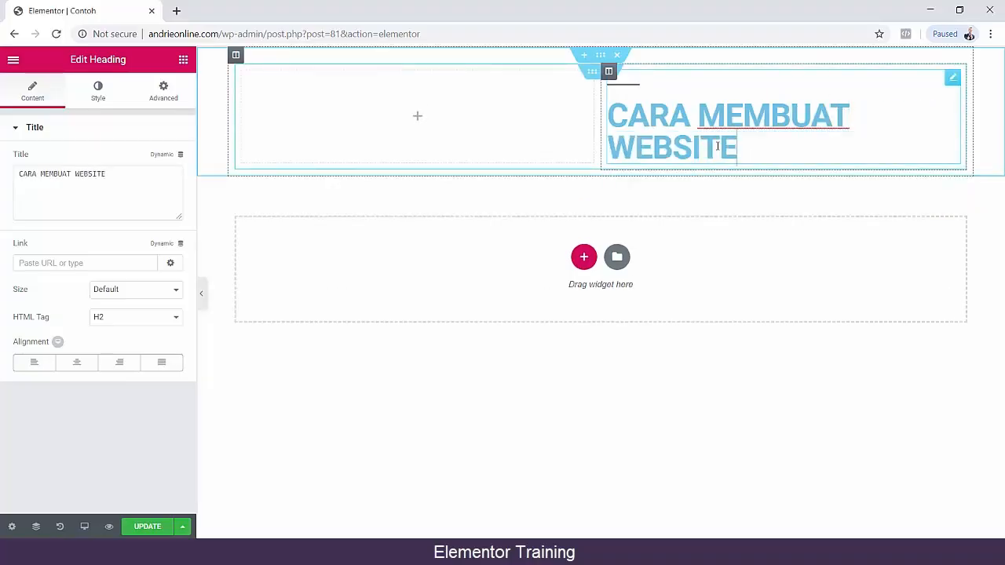
Try black and blue for the heading's text color, and settle on the green #23a455.
left_click_drag(742, 152, 588, 123)
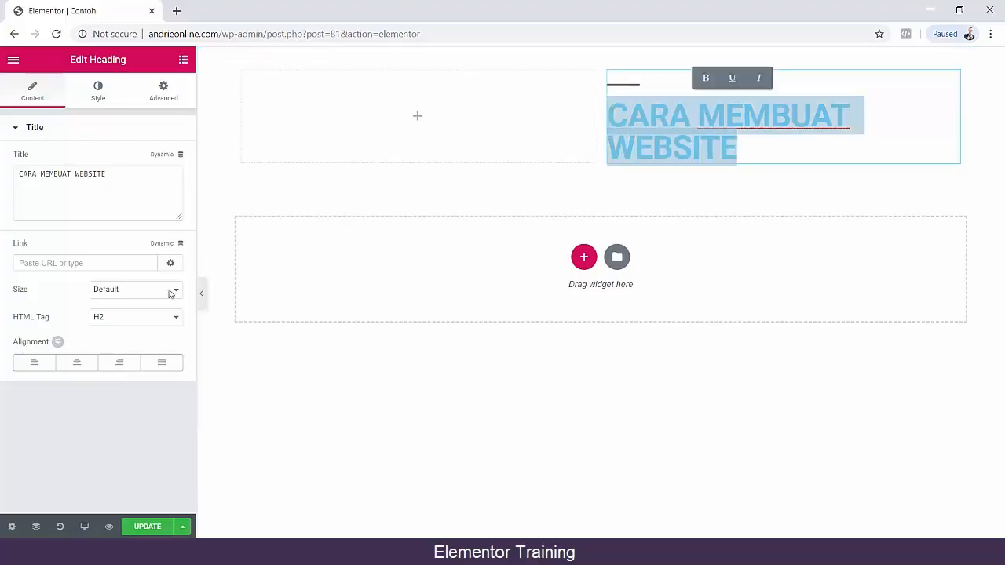
left_click(97, 90)
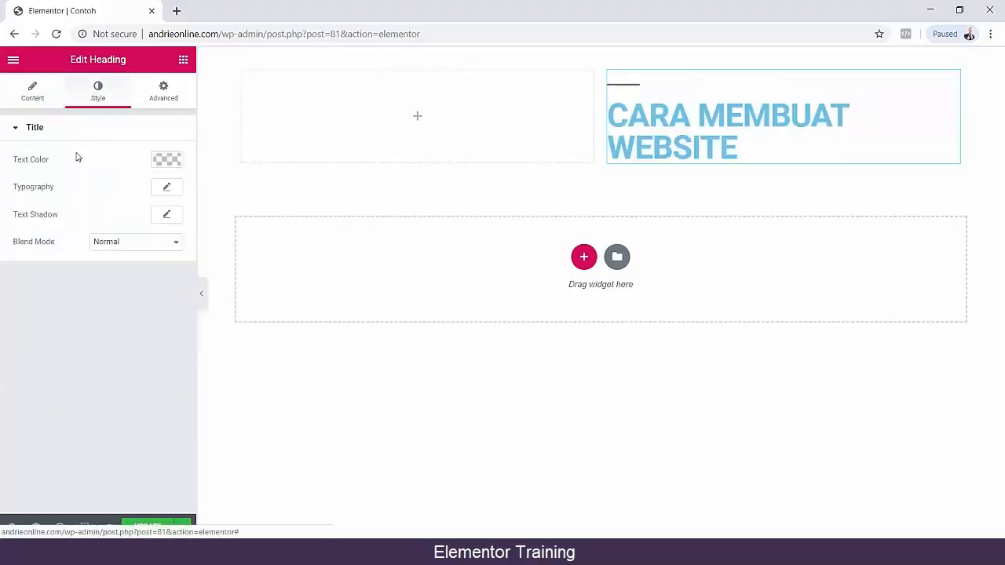
left_click(168, 161)
left_click(157, 203)
left_click_drag(152, 199, 154, 185)
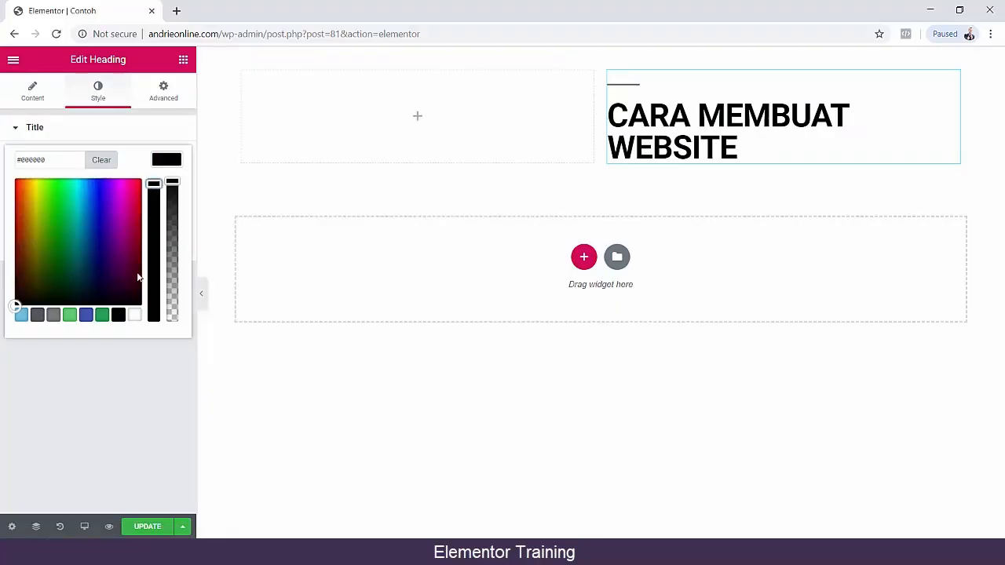
left_click(87, 316)
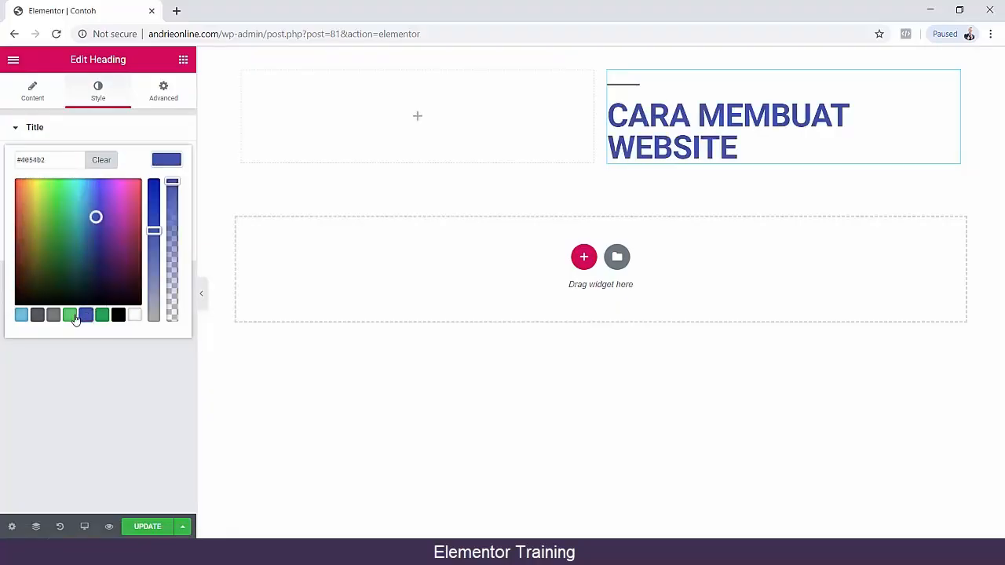
left_click(102, 317)
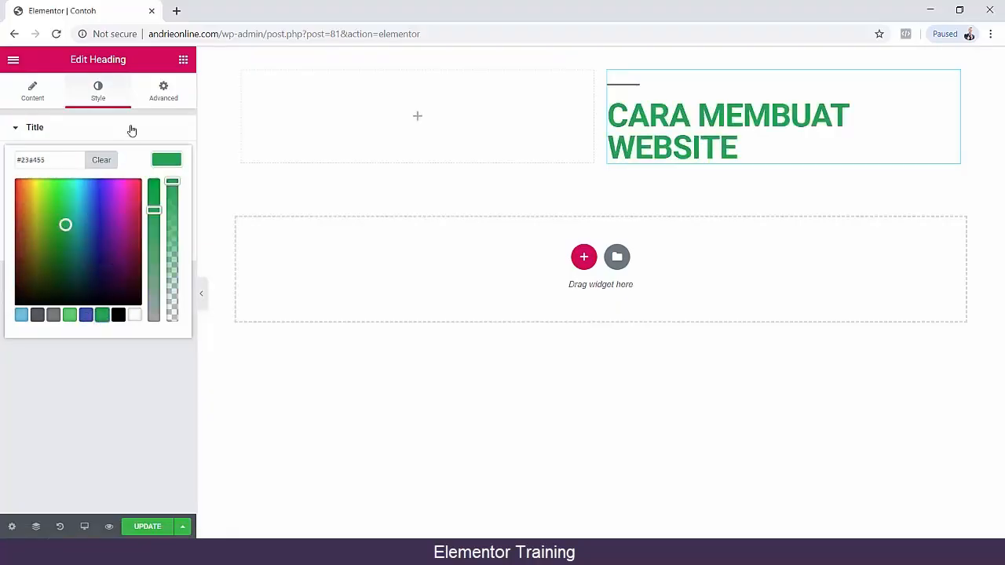
left_click(96, 358)
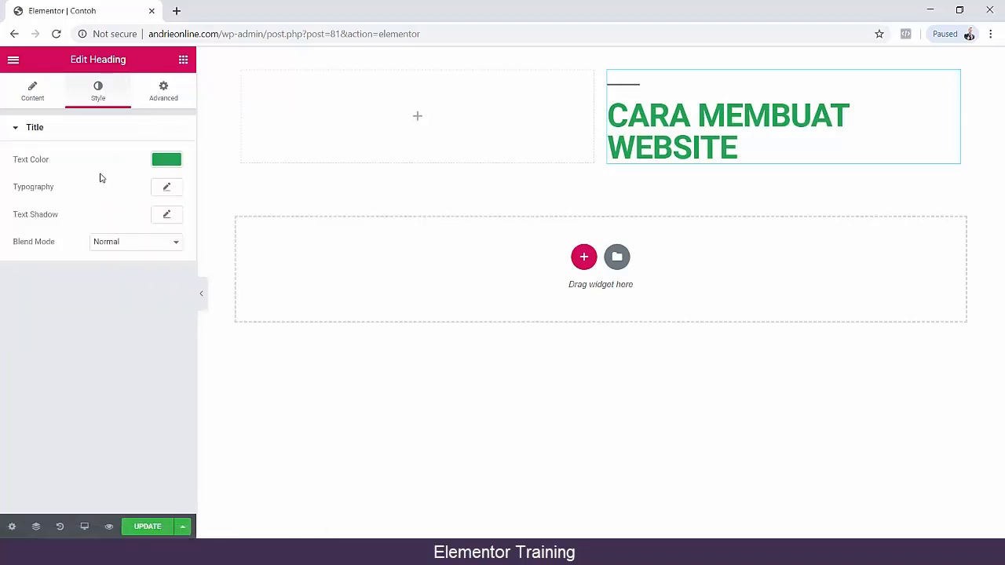
Set the heading's typography to a size of 86 px, weight 800 and Normal style.
left_click(167, 190)
left_click(62, 268)
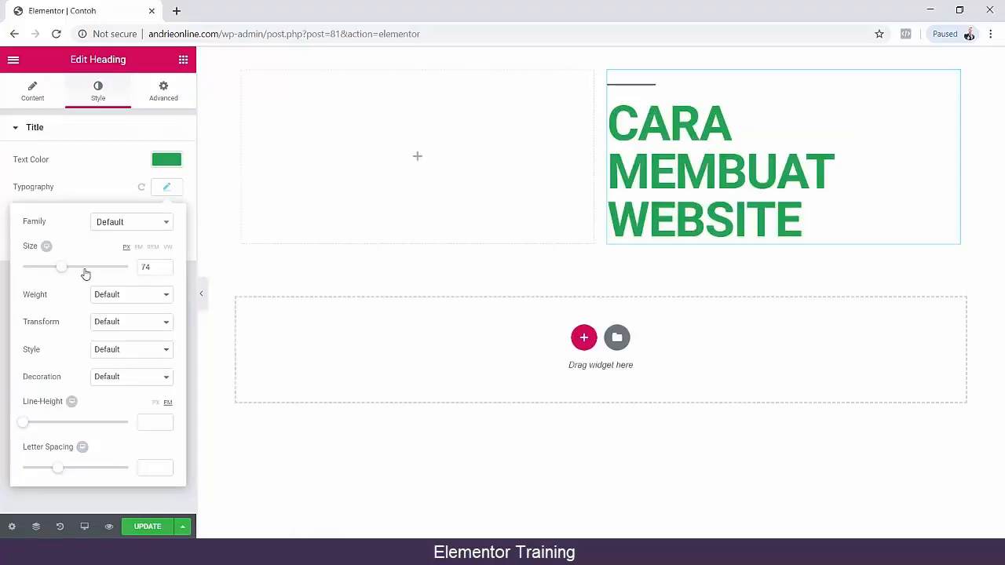
mouse_move(68, 271)
left_mouse_down()
mouse_move(36, 266)
mouse_move(69, 268)
left_mouse_up()
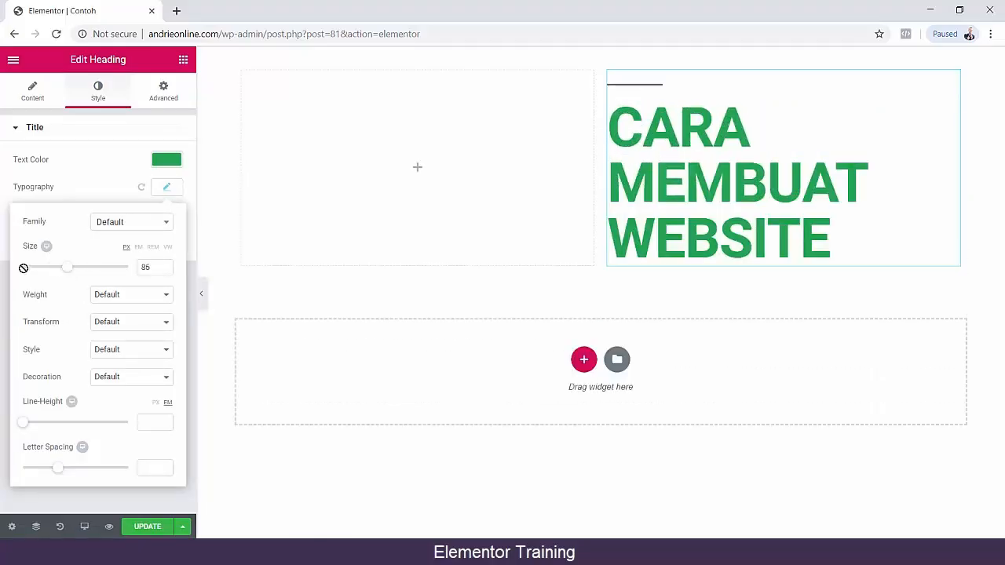
left_click(109, 296)
left_click(118, 382)
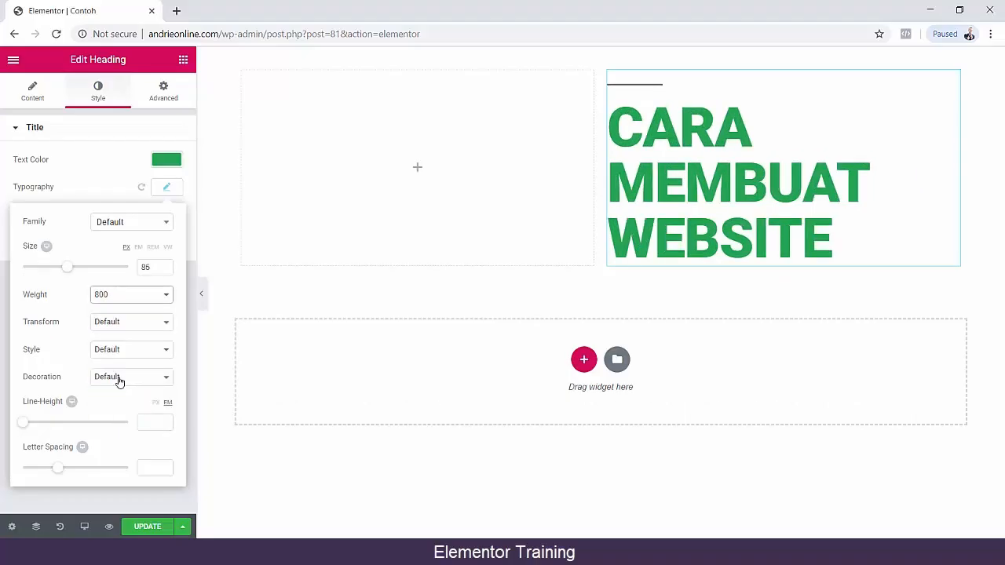
left_click(109, 350)
left_click(109, 368)
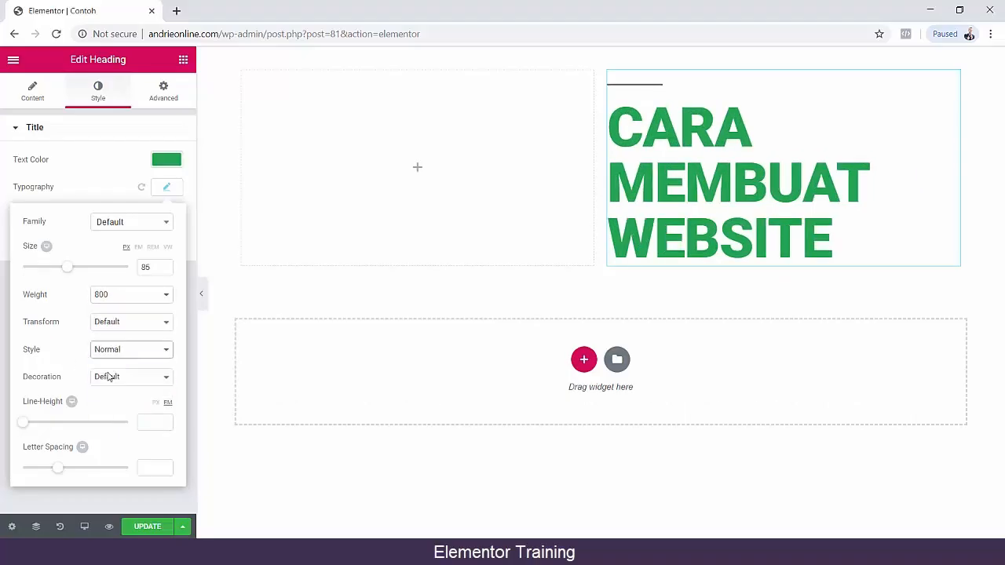
mouse_move(24, 425)
left_mouse_down()
mouse_move(43, 424)
mouse_move(23, 424)
mouse_move(33, 428)
left_mouse_up()
Make the heading sticky to the Top in its motion effects.
left_click(159, 90)
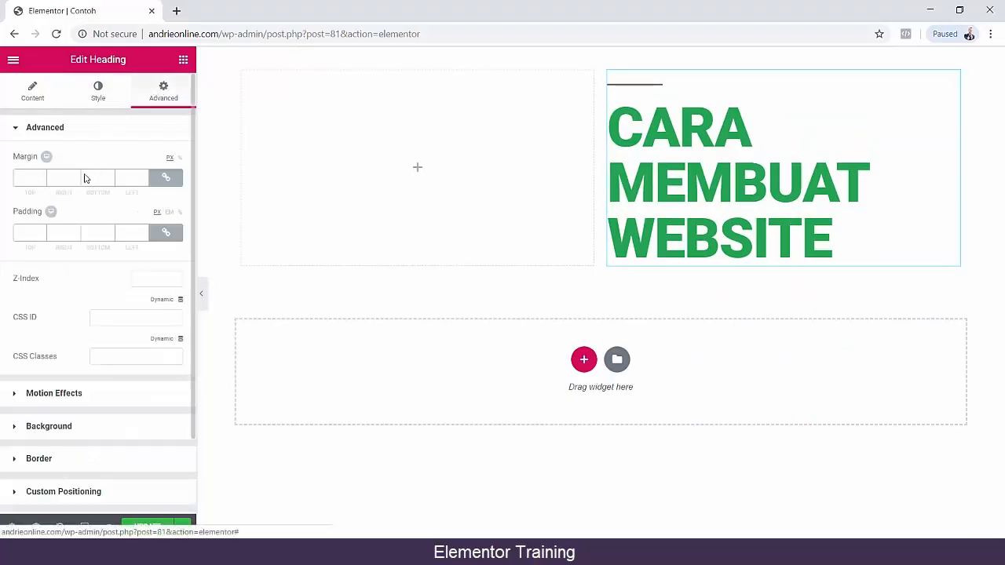
scroll(55, 329, "down", 2)
left_click(52, 304)
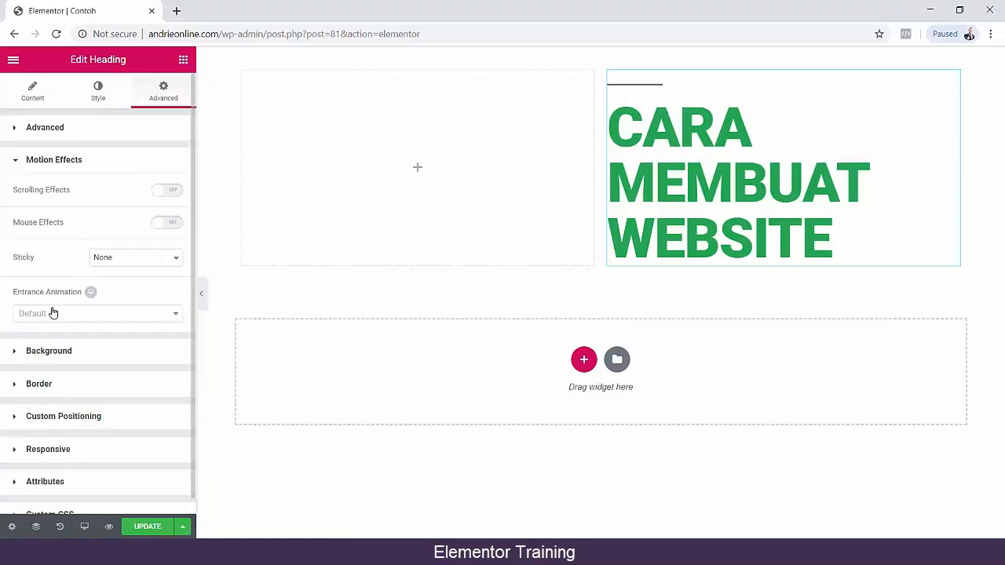
scroll(50, 315, "down", 1)
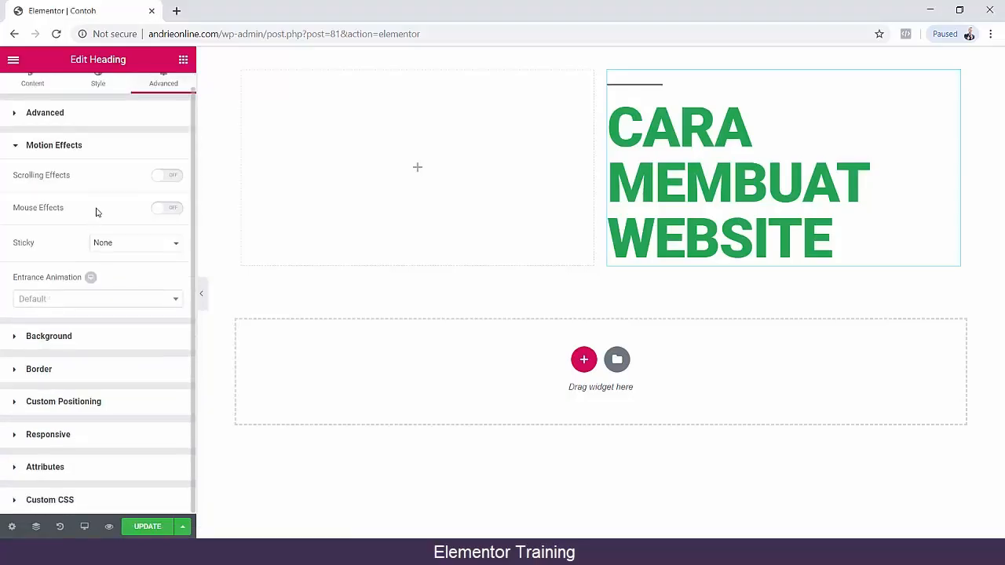
left_click(124, 244)
left_click(123, 263)
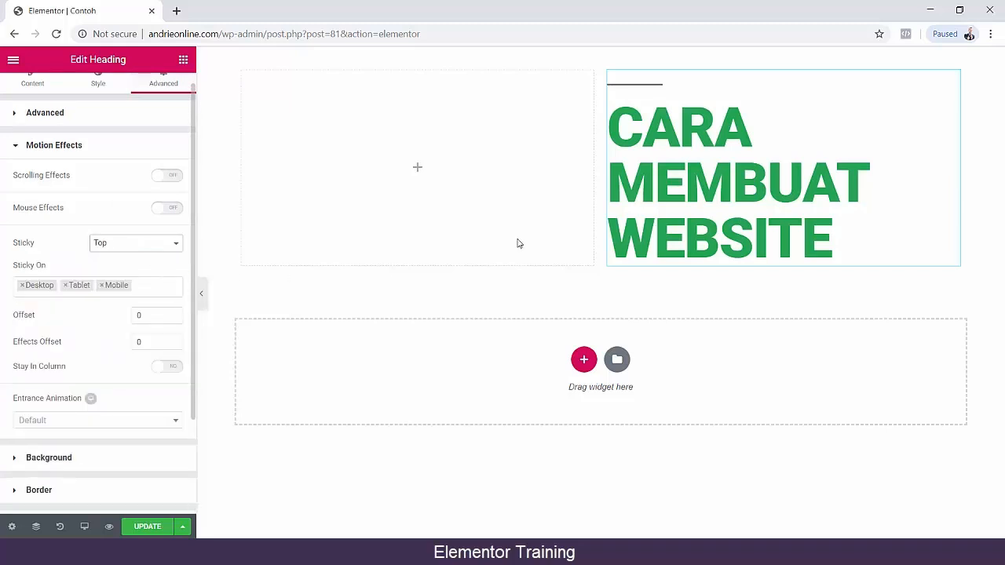
Update the Contoh page, check the heading in the page preview and return to the editor.
left_click(142, 527)
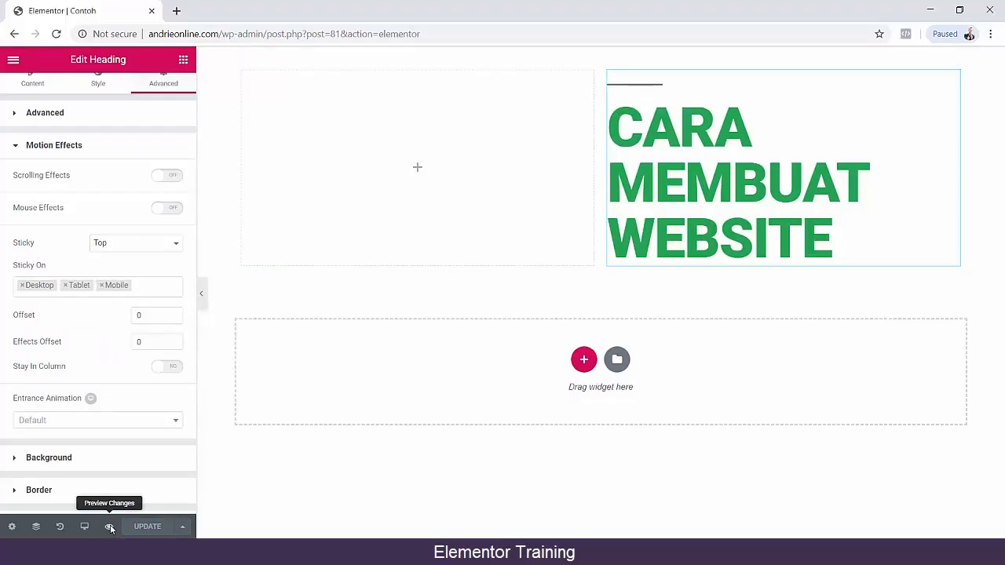
left_click(109, 527)
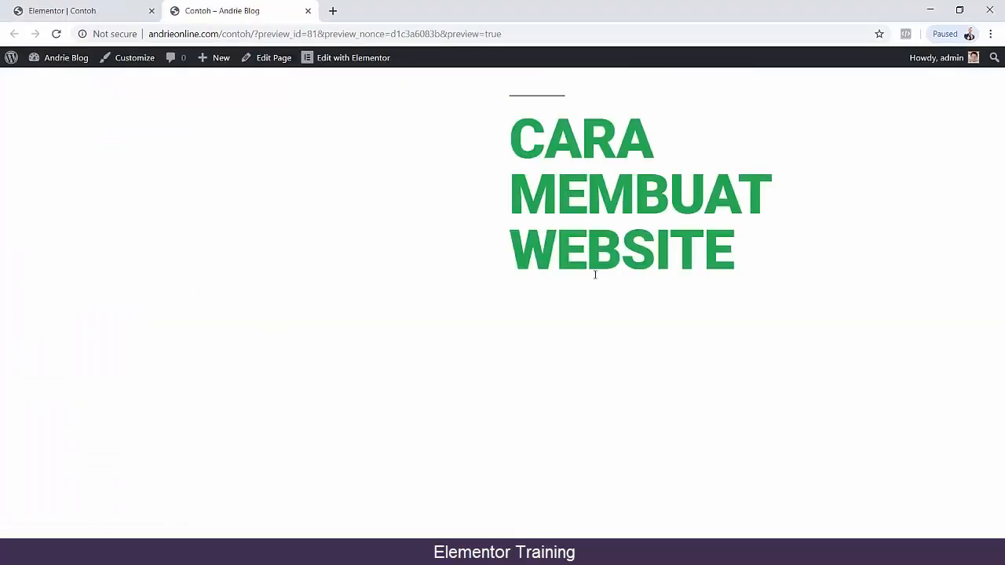
left_click(79, 11)
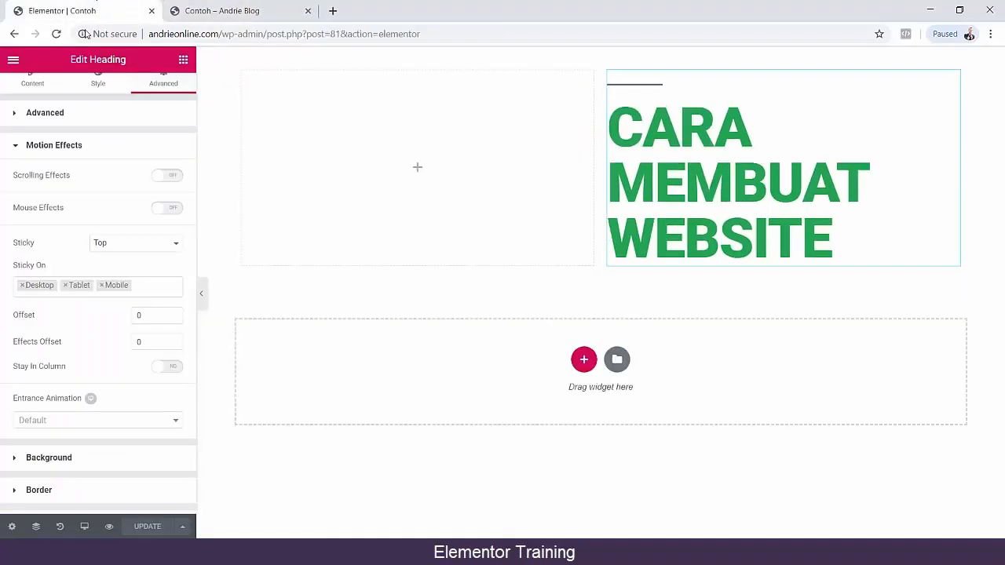
Add an Image widget in a new section below the inner section with the heading.
scroll(23, 165, "up", 1)
left_click(33, 97)
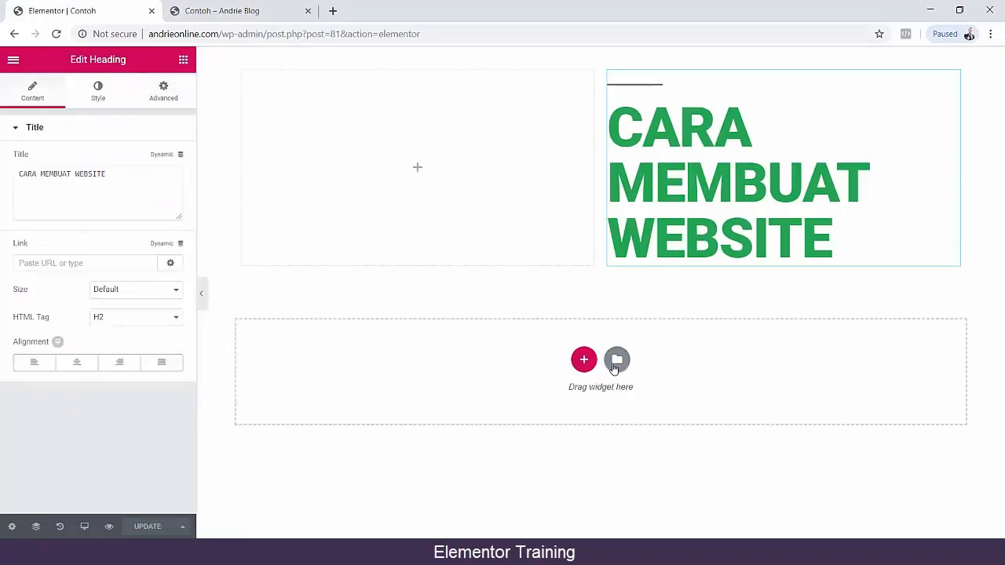
left_click(176, 62)
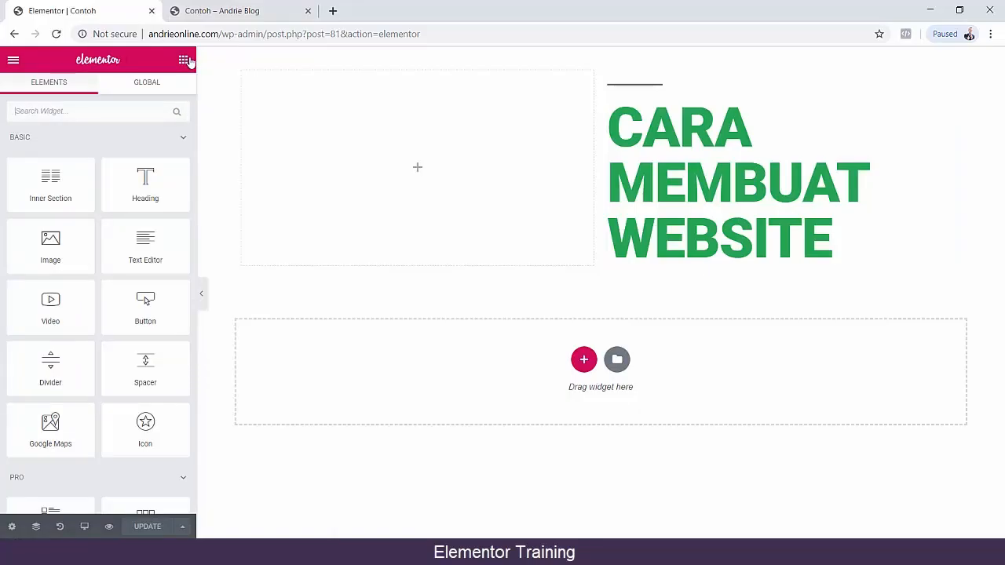
scroll(186, 170, "down", 1)
left_click_drag(50, 163, 536, 352)
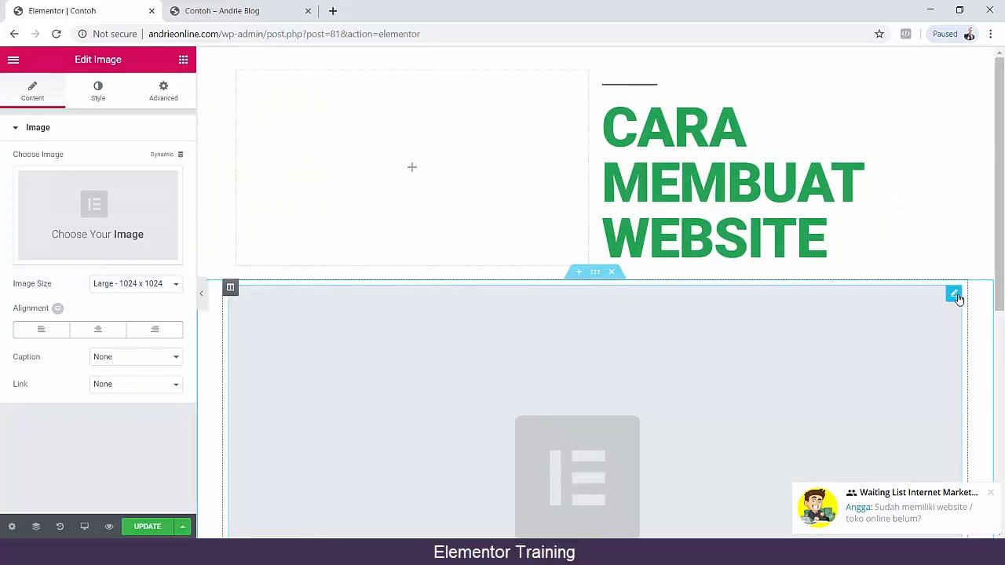
Insert services1.jpg from the media library into the Image widget and check how the sticky heading behaves over it.
left_click(102, 222)
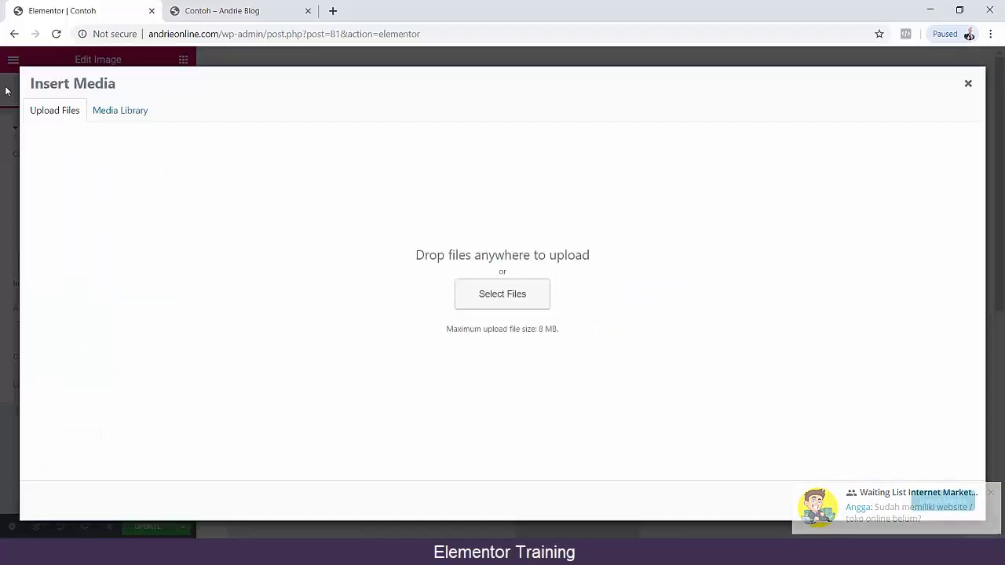
left_click(110, 110)
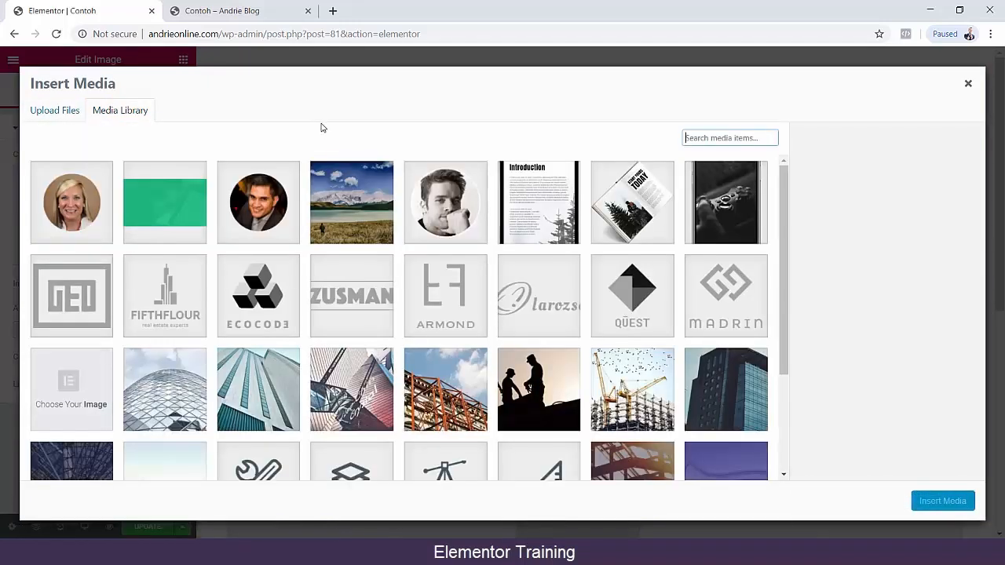
left_click(445, 369)
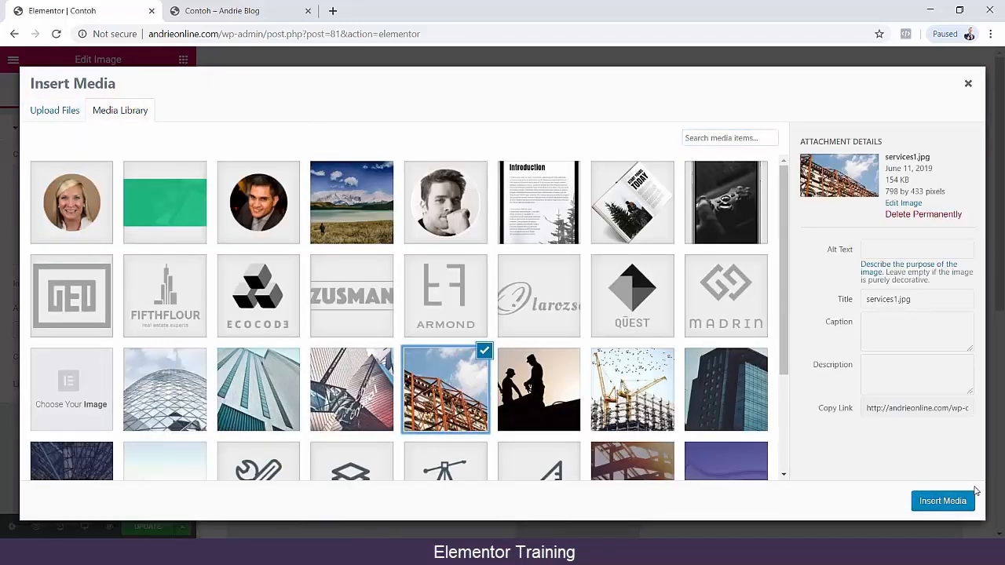
left_click(953, 503)
scroll(562, 316, "down", 3)
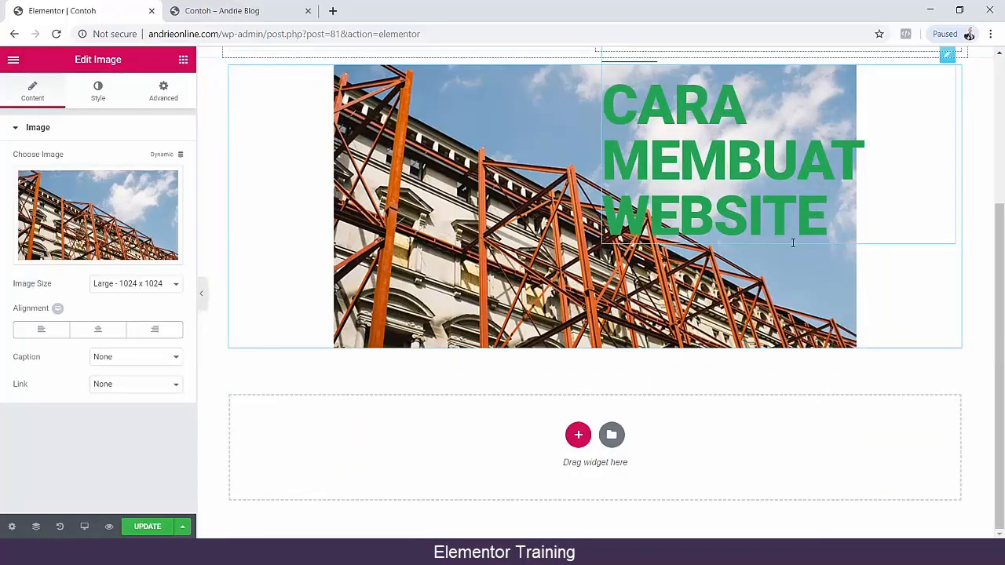
scroll(626, 376, "up", 4)
scroll(625, 376, "down", 4)
scroll(625, 372, "up", 4)
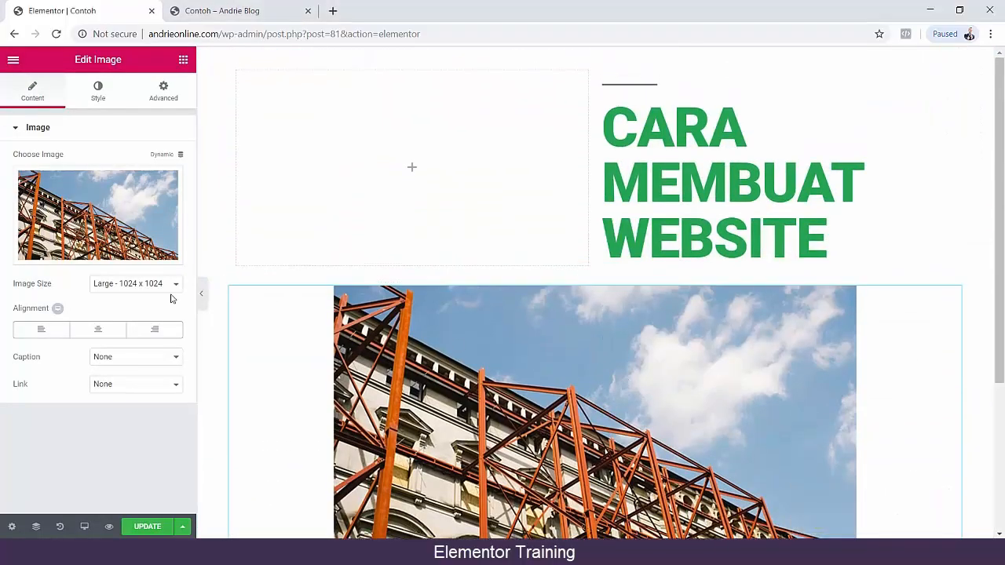
Center the image, set its caption to Attachment Caption with no link, and return to the widget list.
left_click(101, 331)
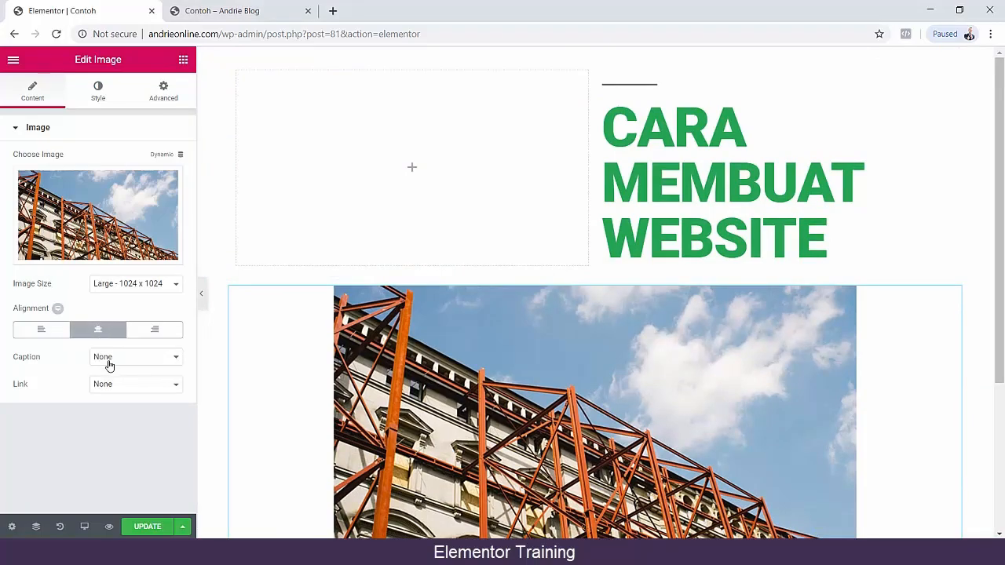
left_click(108, 360)
left_click(110, 381)
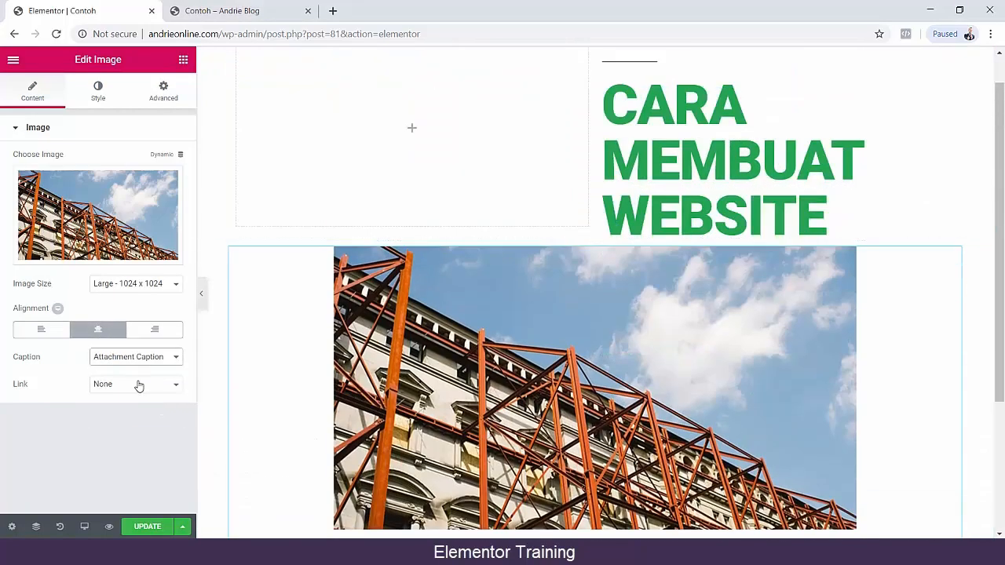
left_click(138, 385)
left_click(126, 399)
left_click(14, 60)
left_click(183, 60)
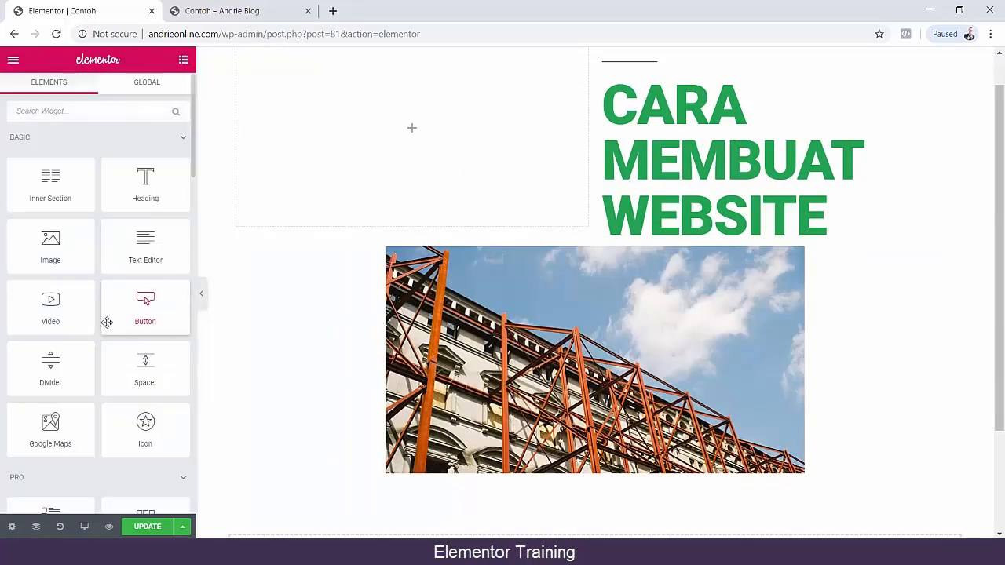
Add a Button widget below the image, set its size to Large and center it.
scroll(681, 260, "down", 3)
scroll(688, 223, "up", 3)
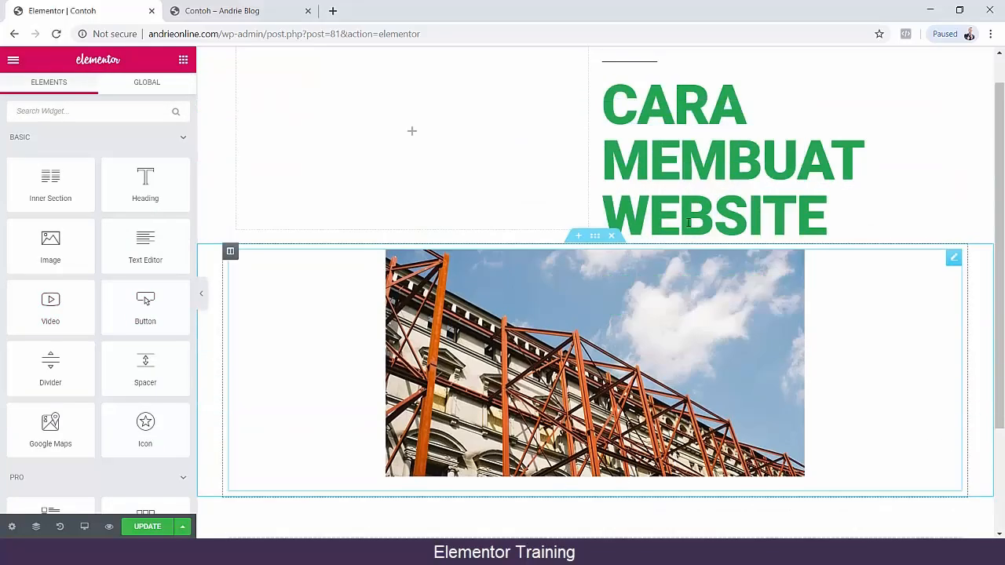
scroll(550, 343, "down", 3)
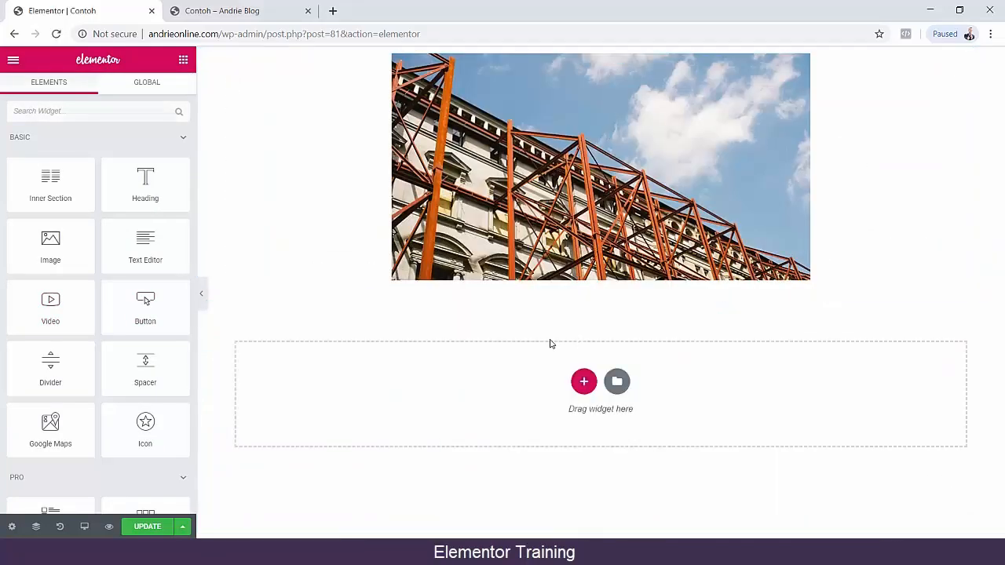
left_click_drag(146, 302, 599, 316)
left_click(263, 326)
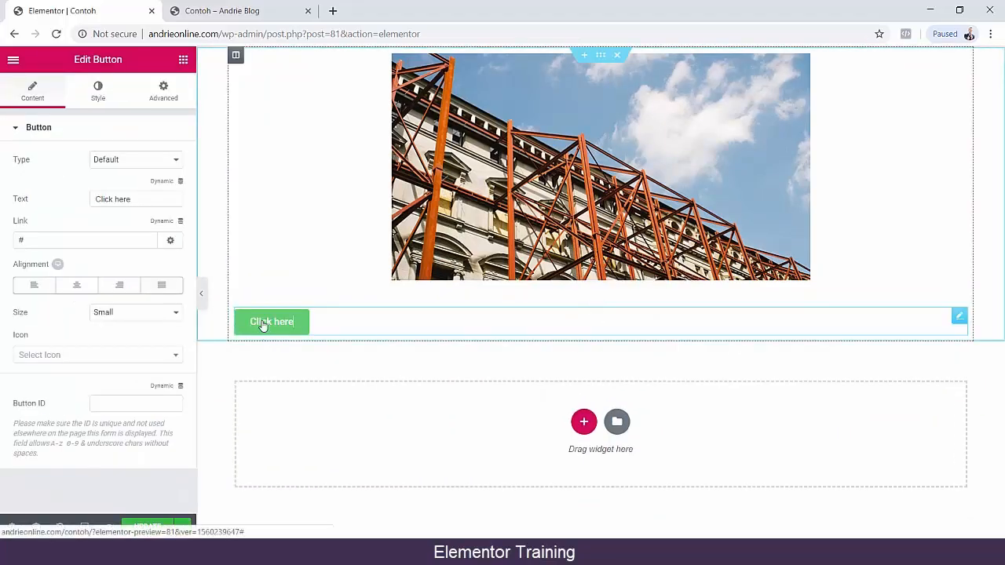
left_click(157, 314)
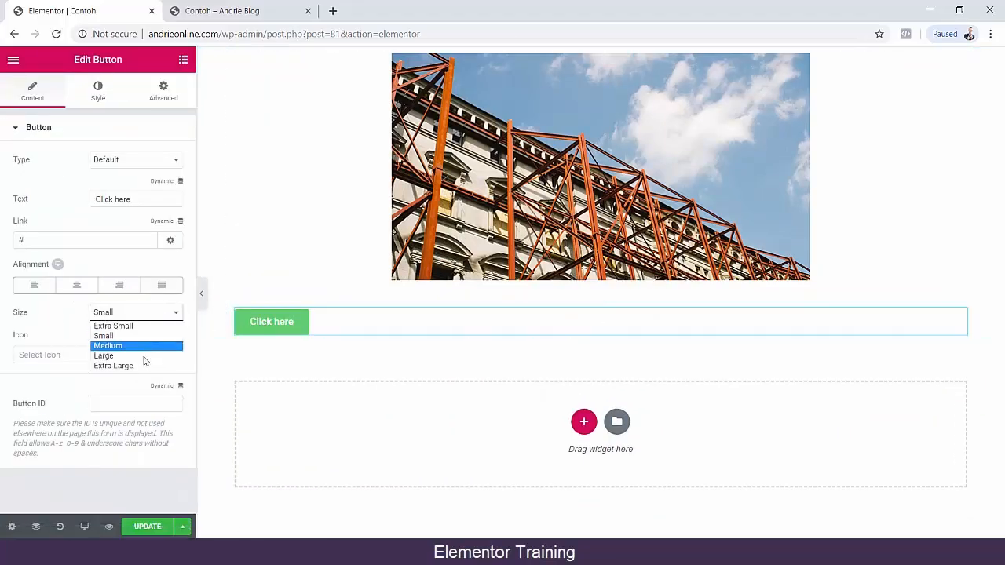
left_click(147, 355)
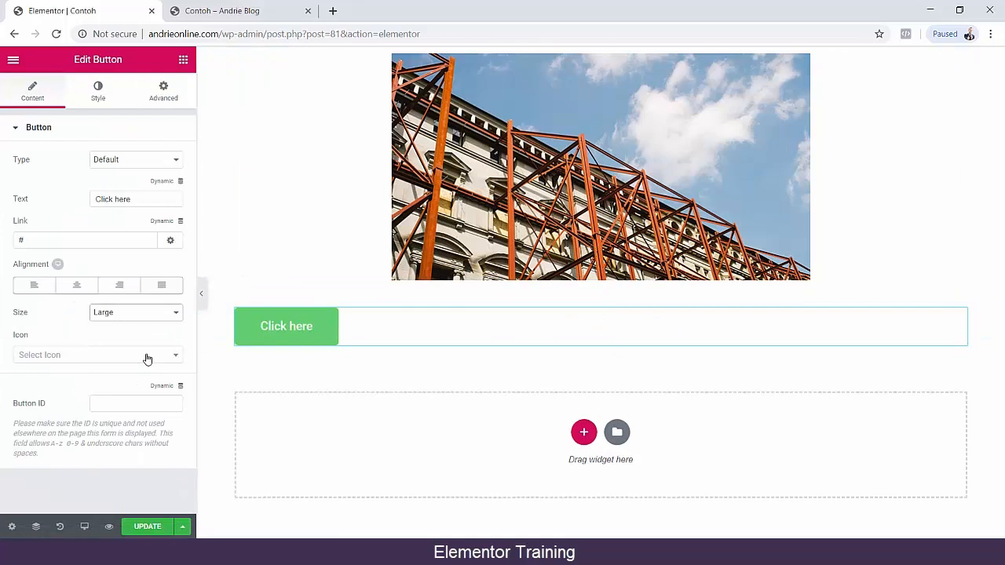
left_click(77, 285)
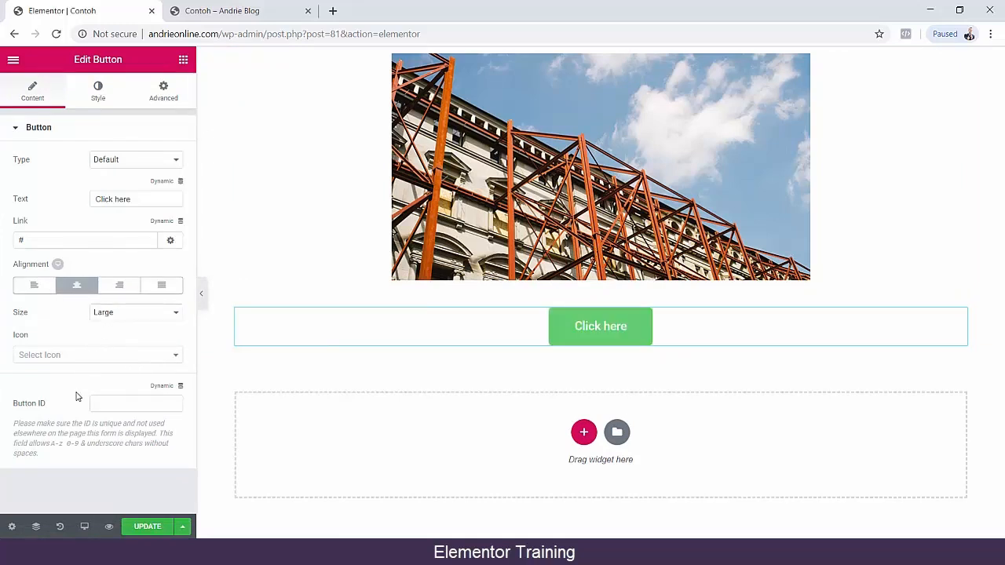
Set the button text to KLIK DISINI DOWNLOAD VIDEONYA.
left_click_drag(153, 197, 42, 201)
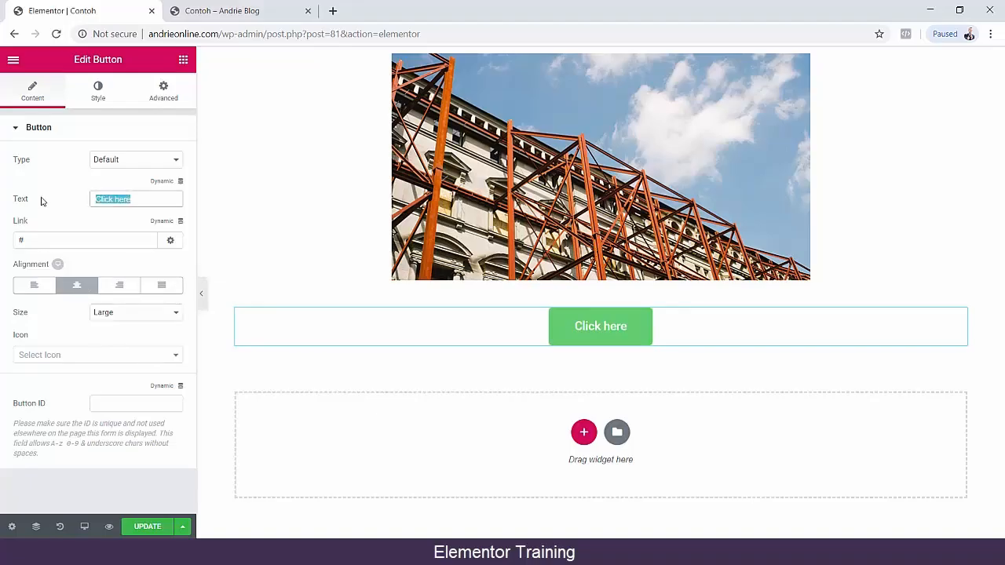
type("KLIK DISNI")
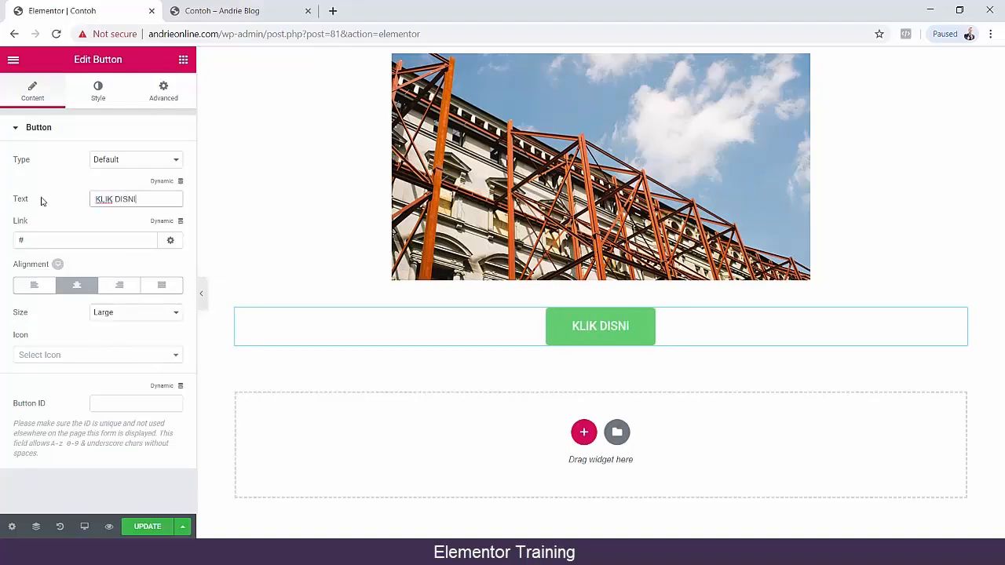
key("BackSpace")
key("BackSpace")
type("INI")
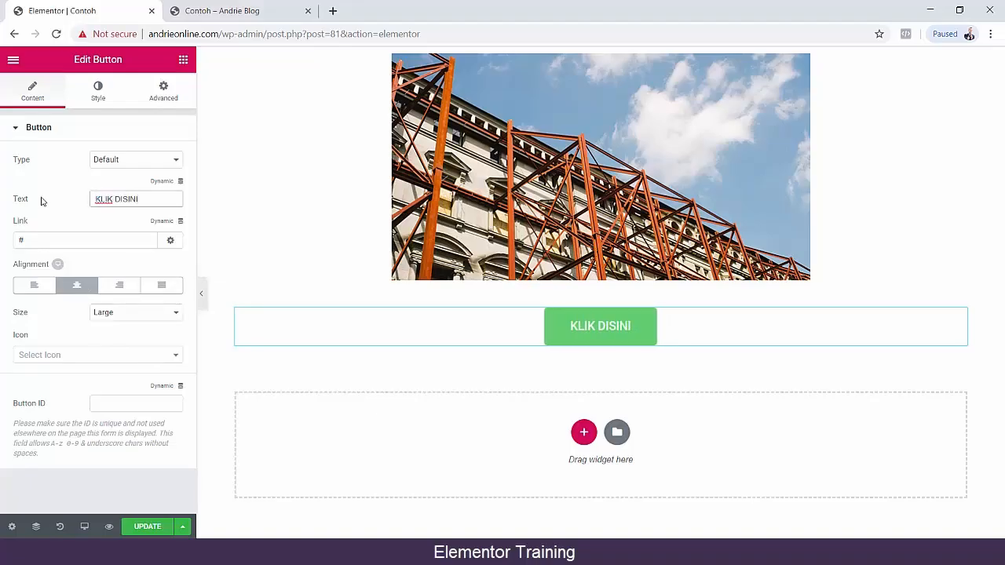
type(" DOWNLOAD VID")
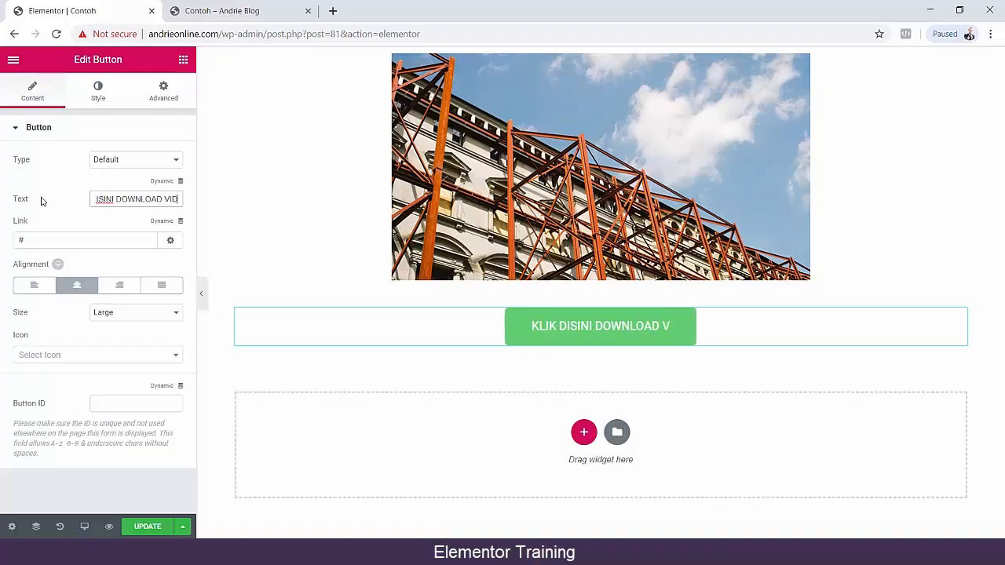
type("EONYA")
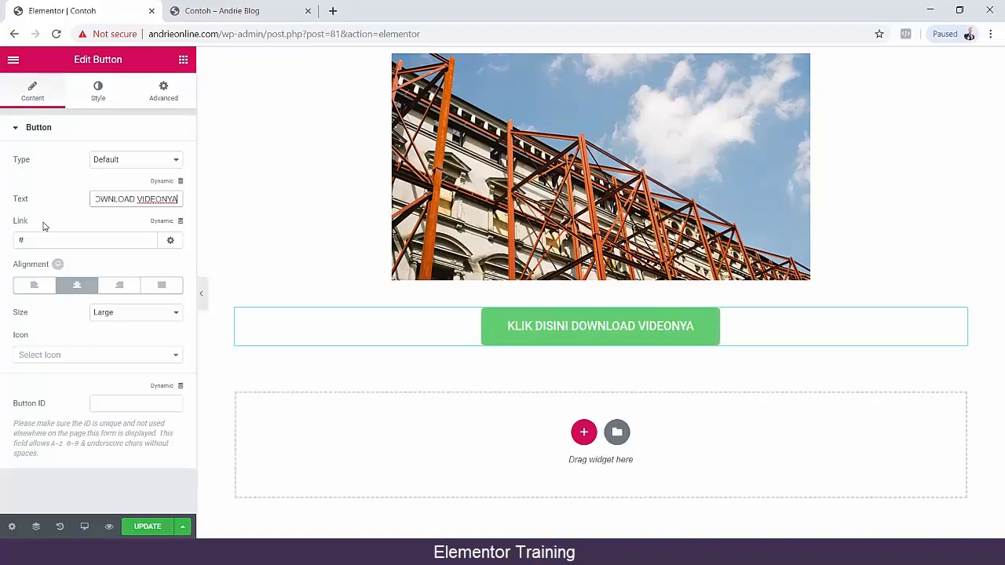
Try the Success, Info and Warning button types and settle on Success.
left_click(131, 160)
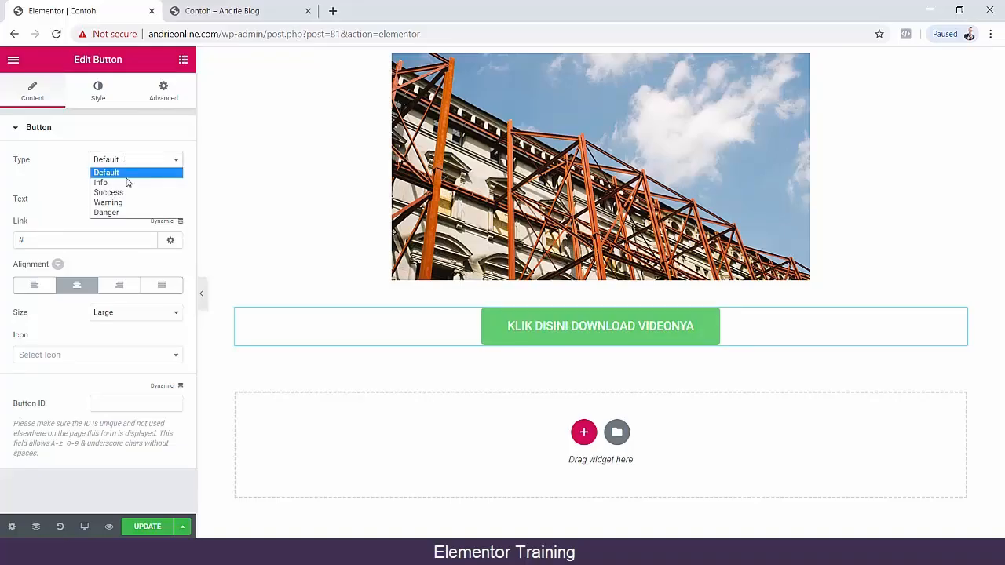
left_click(128, 191)
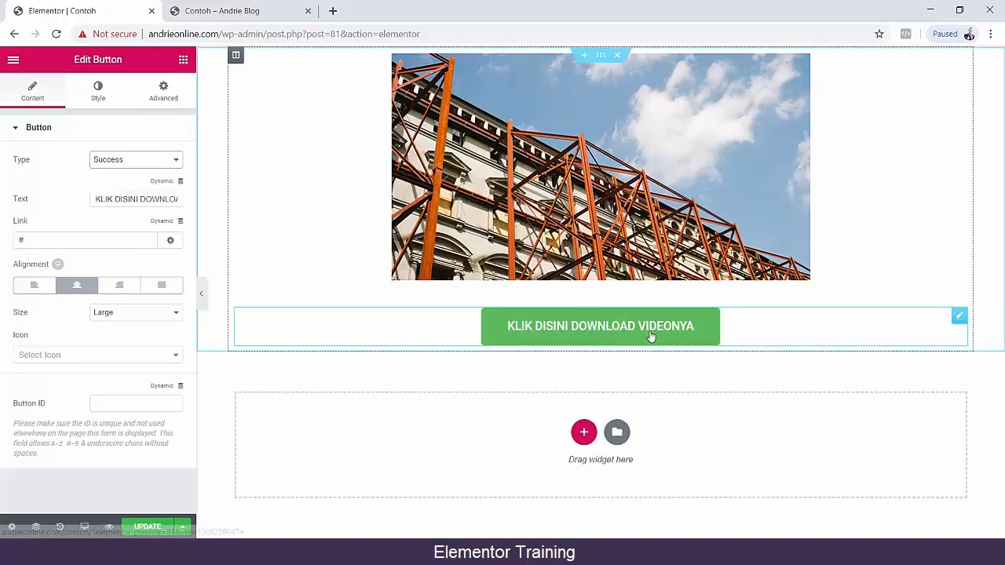
left_click(135, 160)
left_click(130, 183)
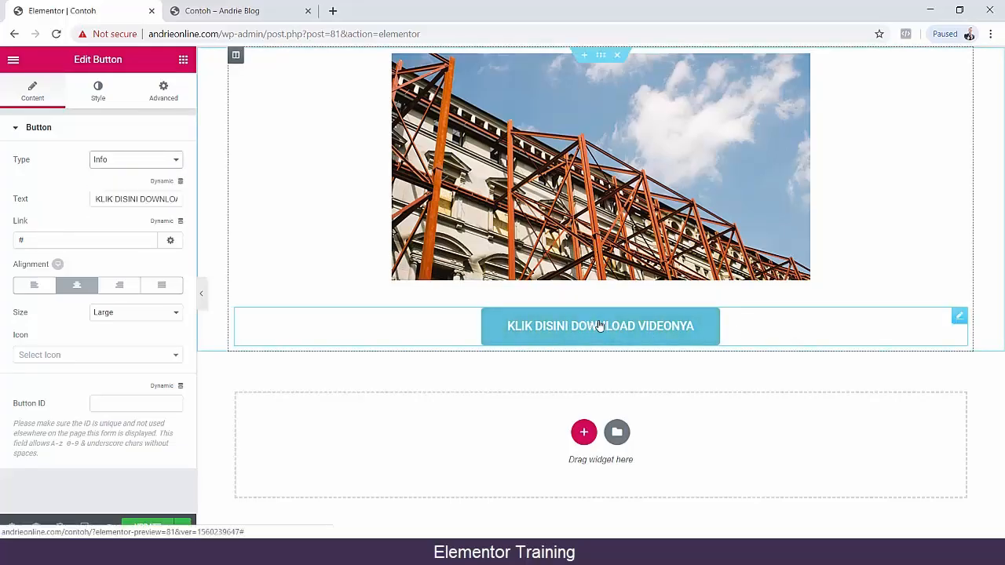
left_click(150, 162)
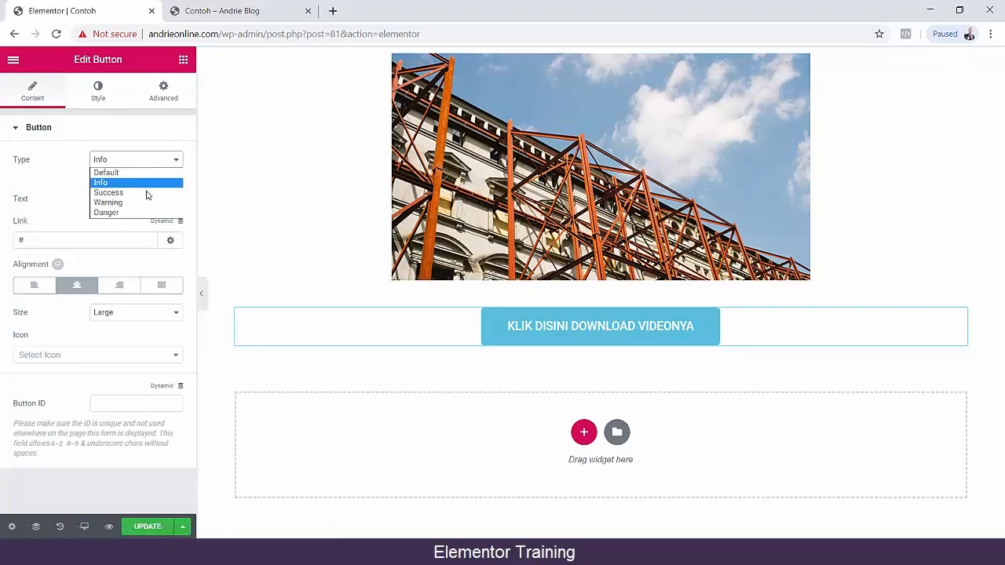
left_click(144, 201)
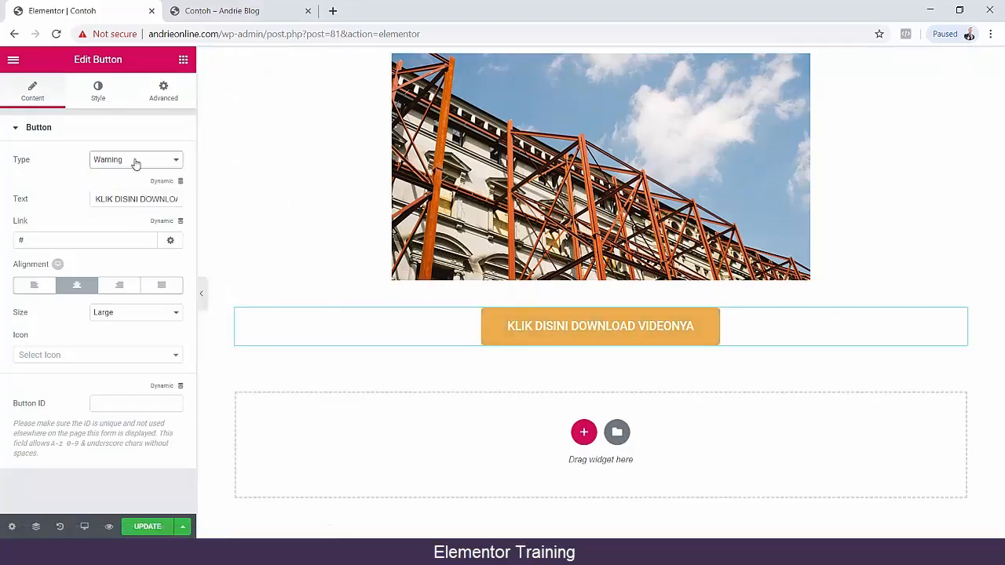
left_click(135, 161)
left_click(128, 193)
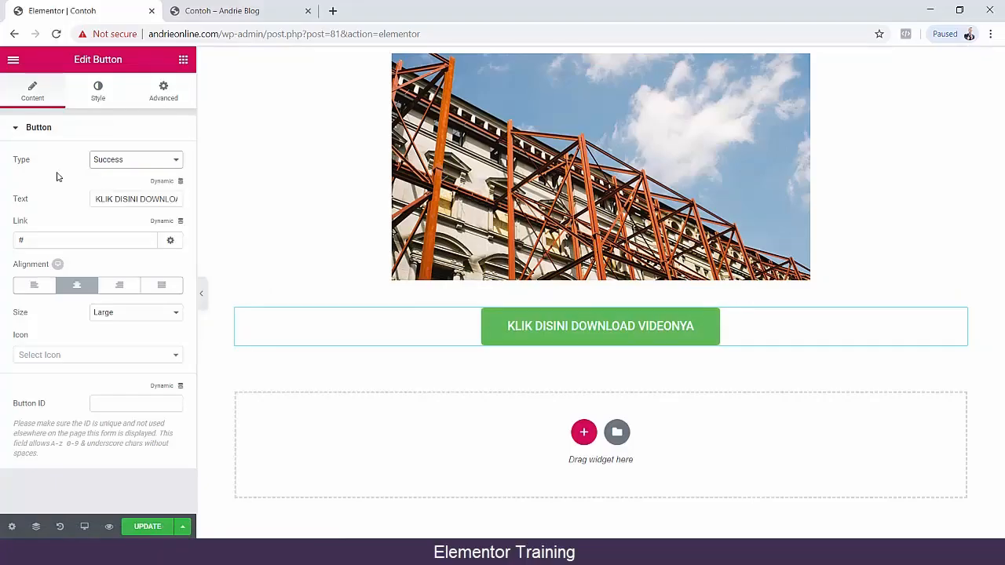
Compare the Solid and Double border types on the button and keep Solid.
left_click(101, 94)
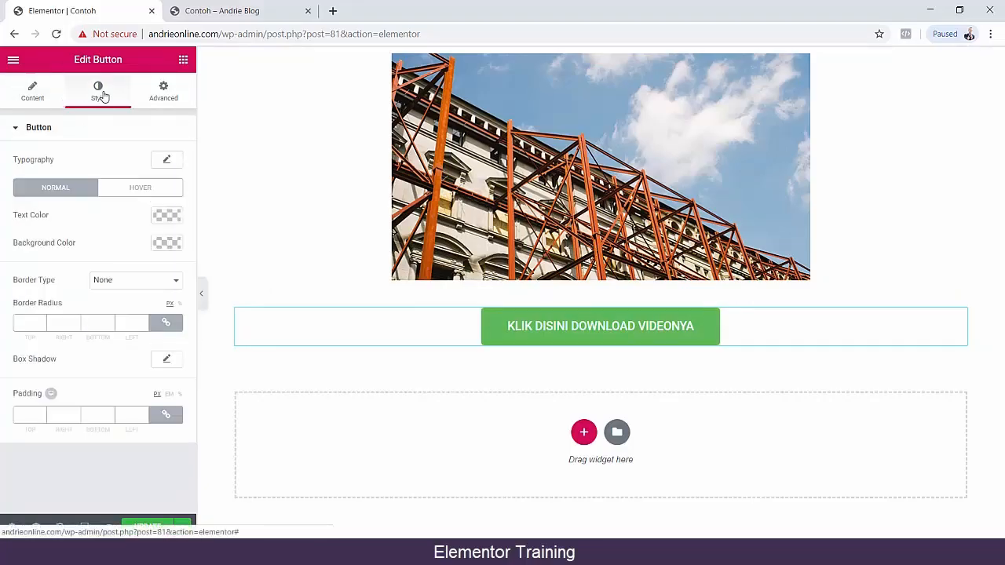
left_click(121, 287)
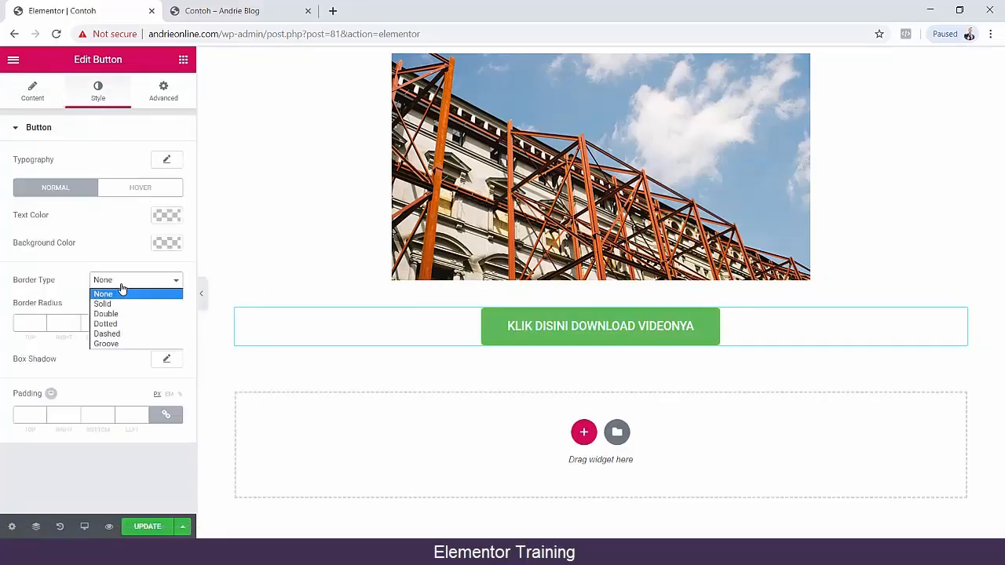
left_click(103, 303)
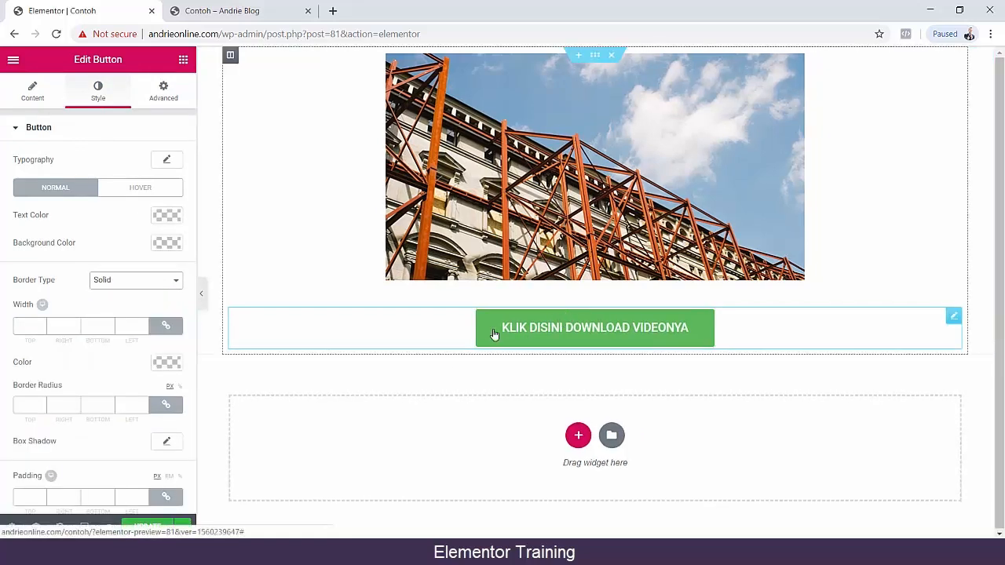
left_click(142, 282)
left_click(132, 312)
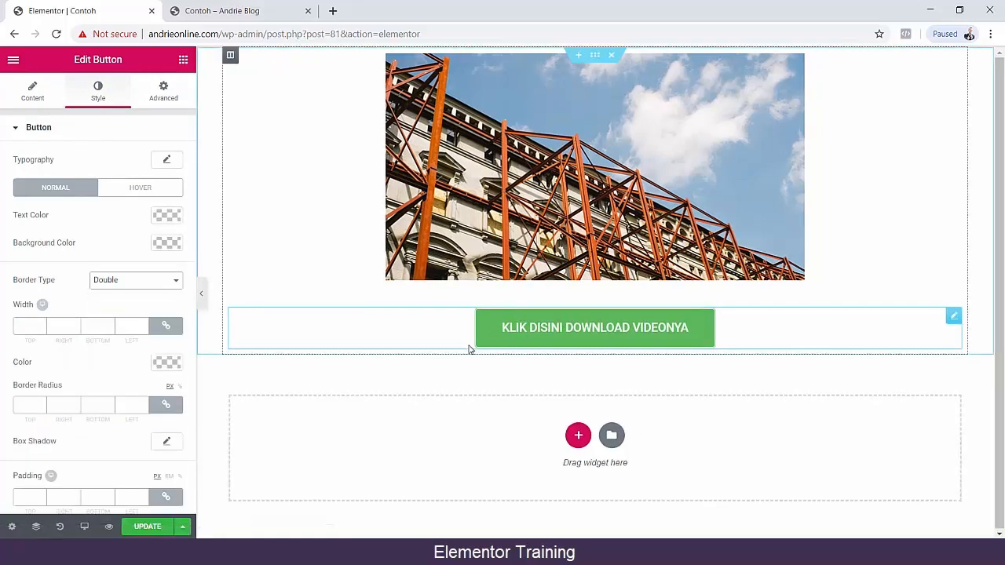
left_click(153, 280)
left_click(130, 303)
scroll(90, 314, "down", 1)
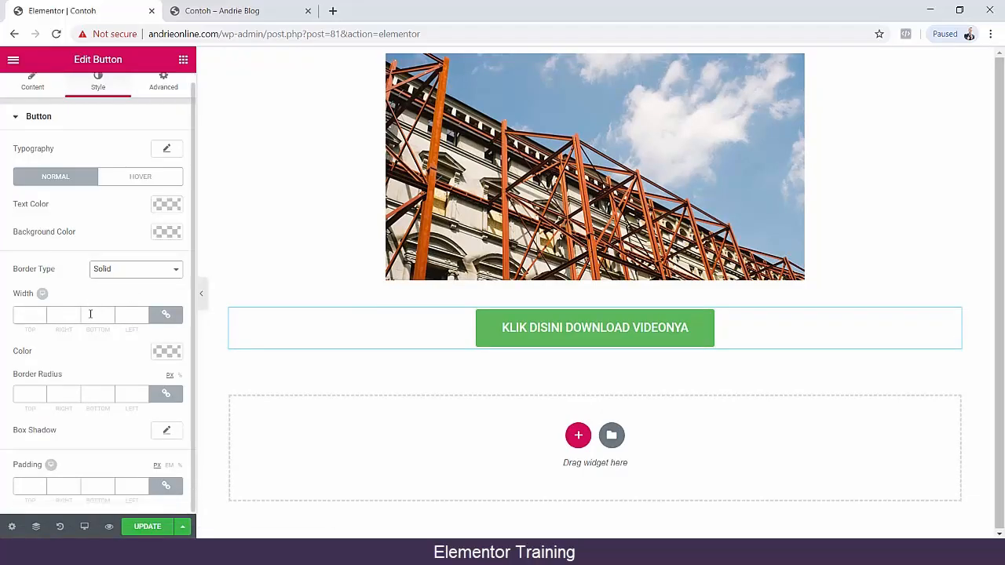
scroll(111, 314, "up", 1)
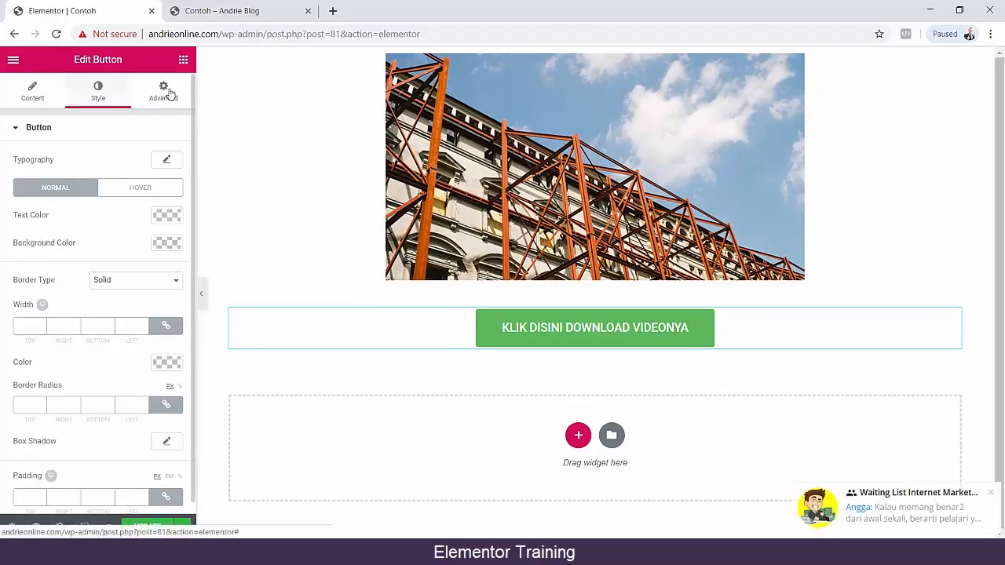
Look through the button's advanced options, including Motion Effects and Border, and dismiss the notification.
left_click(163, 92)
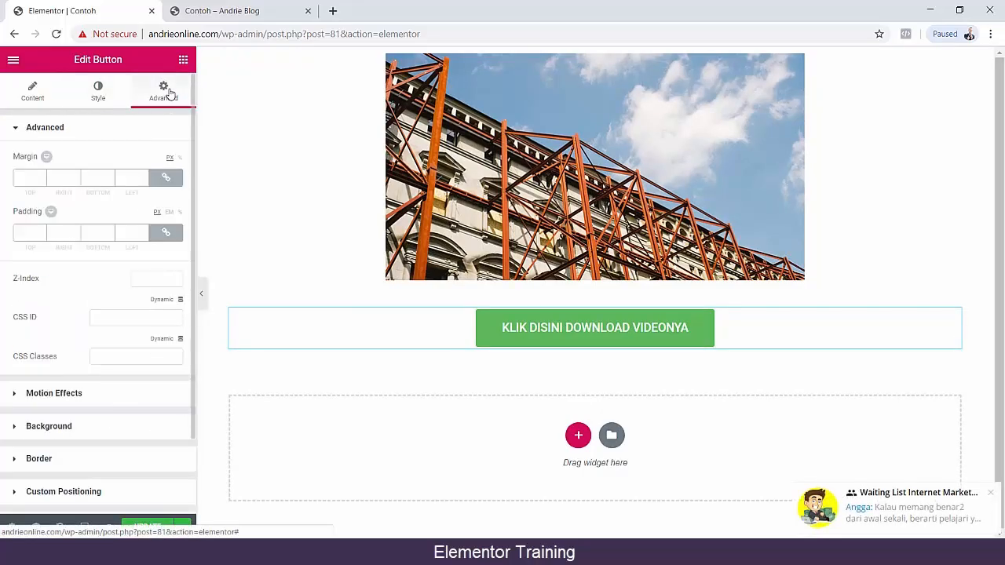
left_click(44, 396)
left_click(46, 387)
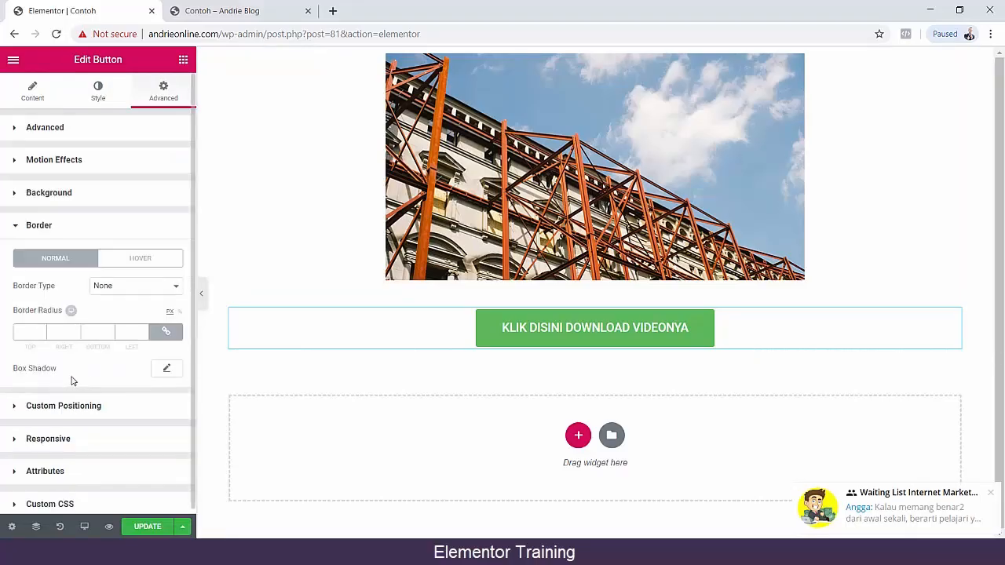
left_click(993, 495)
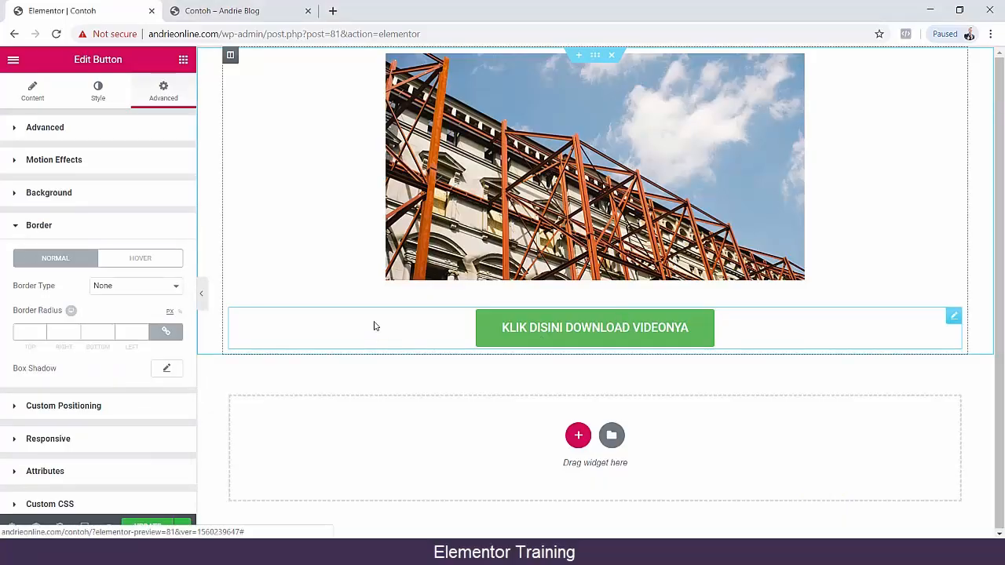
Update the Contoh page, test the download button in the page preview and return to the editor.
left_click(141, 526)
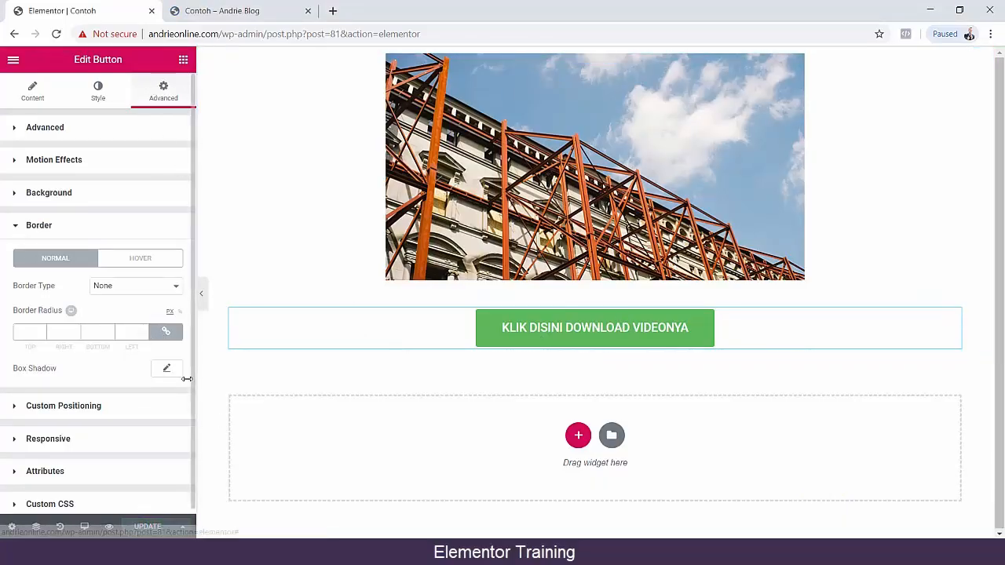
left_click(108, 526)
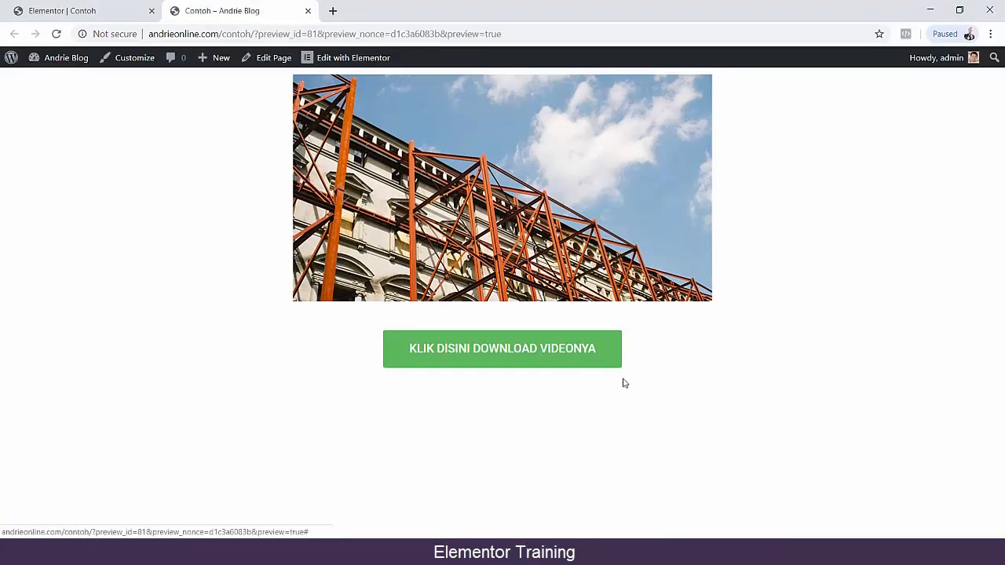
left_click(561, 352)
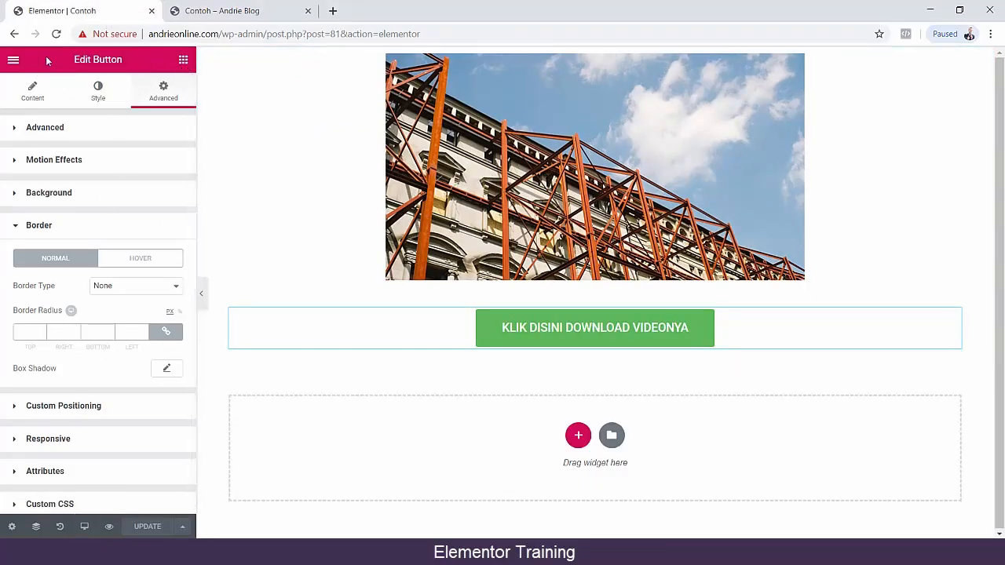
Return to the widget list and try to add an Icon widget below the button.
left_click(14, 61)
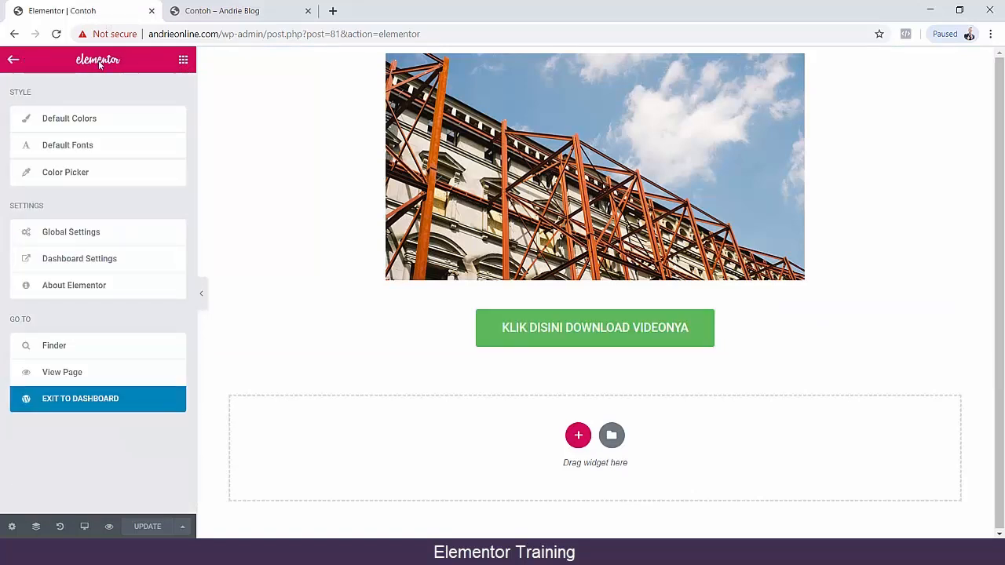
left_click(176, 61)
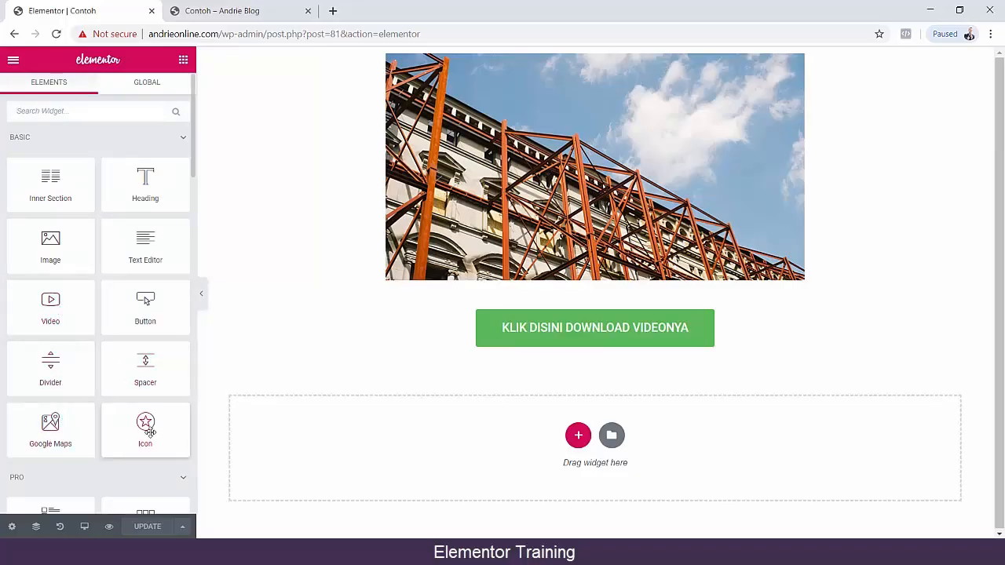
left_click_drag(149, 430, 601, 361)
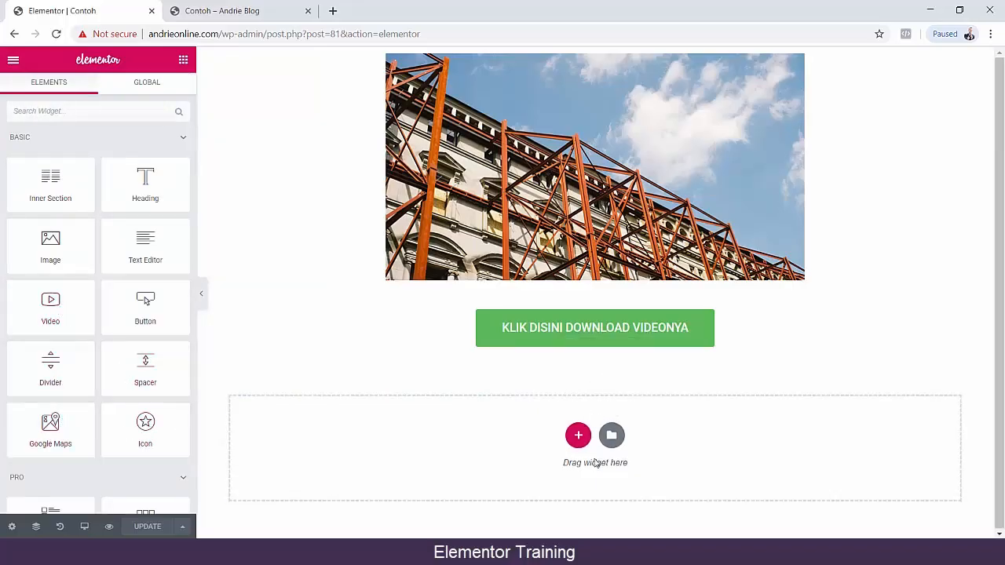
Insert the white three-card testimonial carousel block from the template library below the download button.
left_click(611, 434)
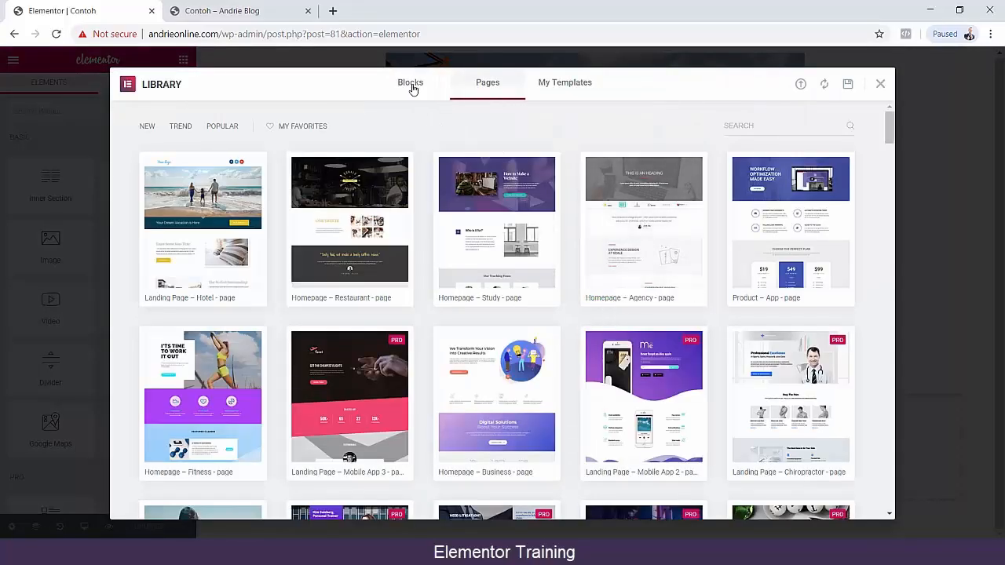
left_click(411, 85)
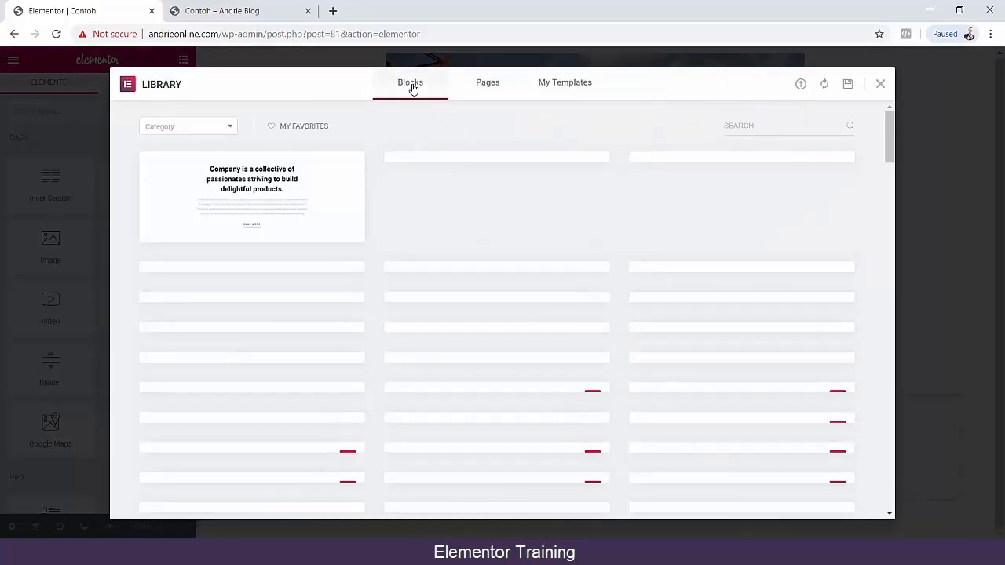
scroll(531, 262, "down", 10)
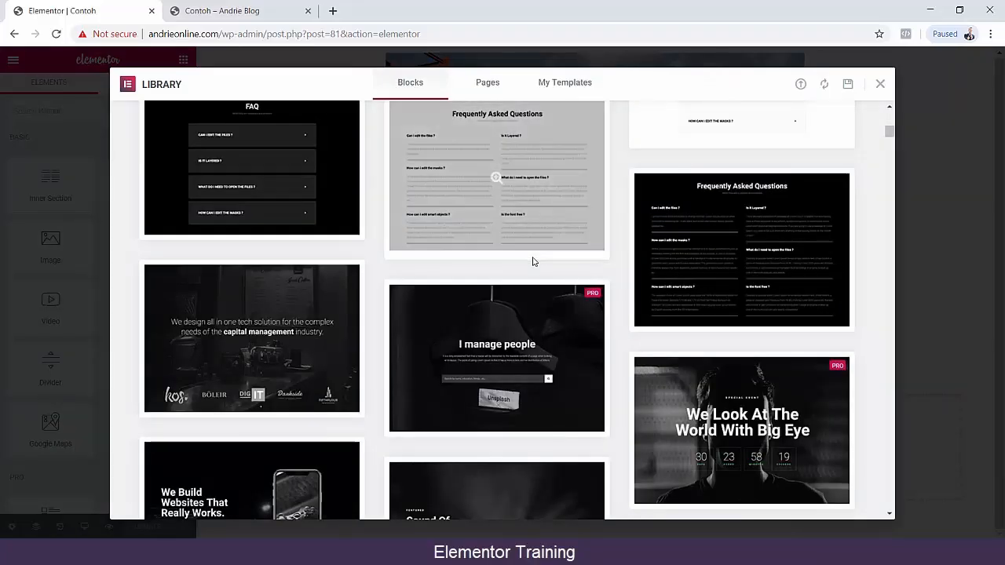
scroll(532, 262, "down", 5)
scroll(534, 259, "down", 2)
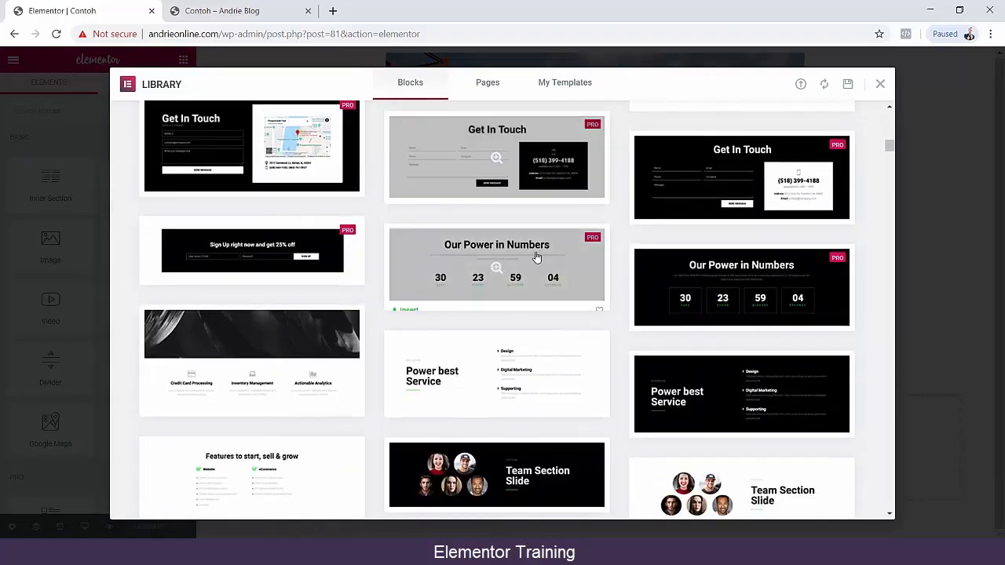
scroll(536, 257, "down", 5)
scroll(531, 257, "up", 1)
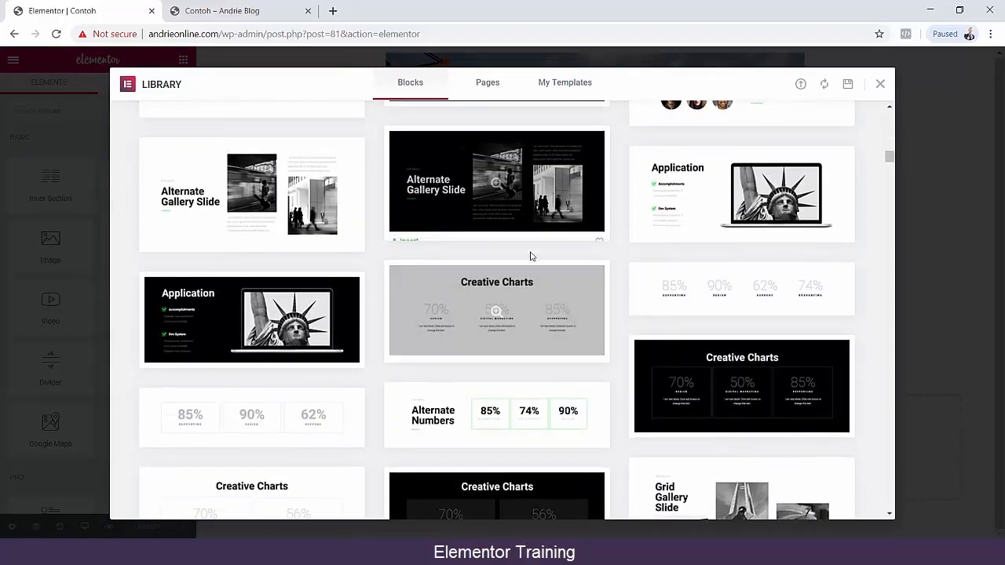
scroll(531, 256, "down", 15)
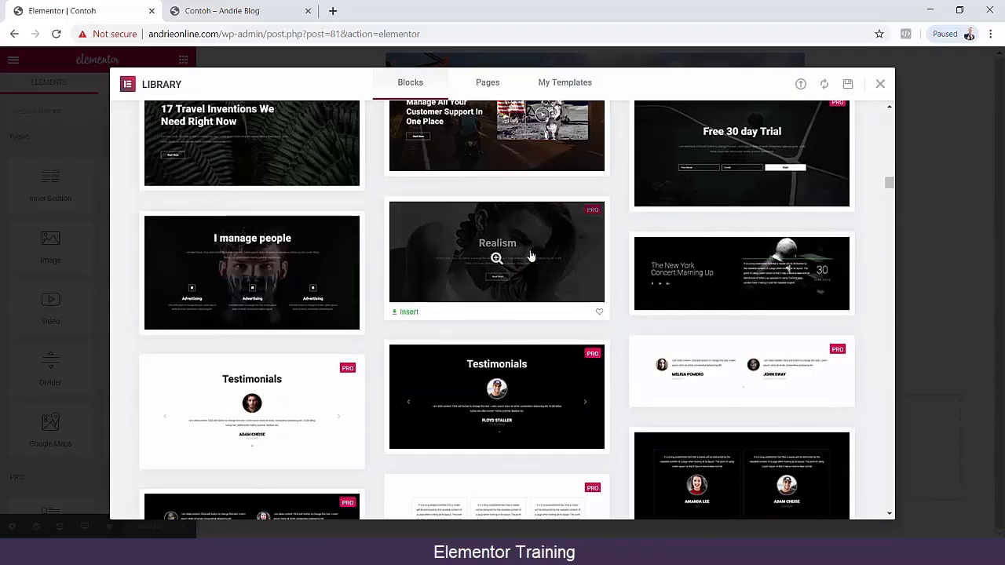
scroll(530, 255, "down", 6)
scroll(541, 256, "up", 2)
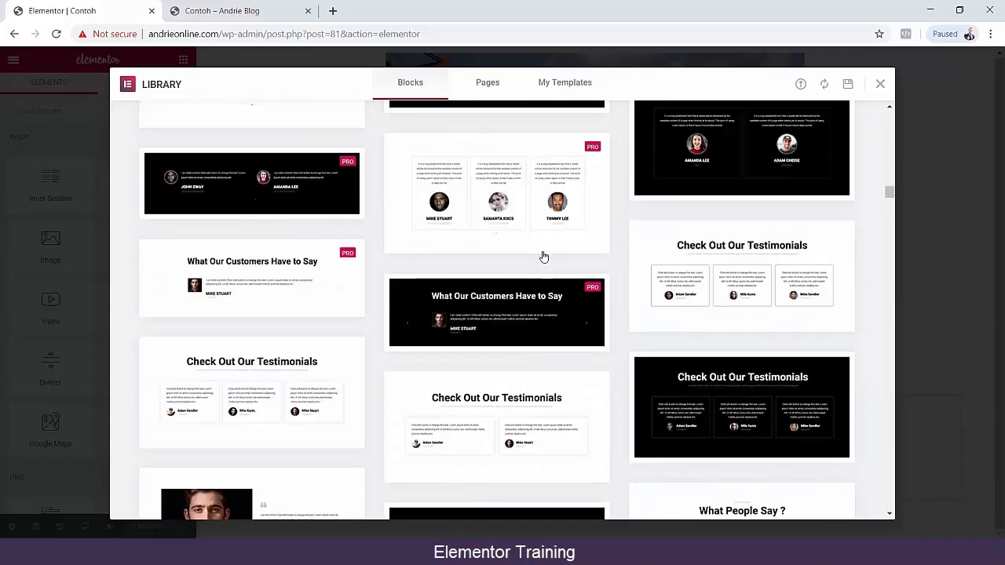
left_click(407, 259)
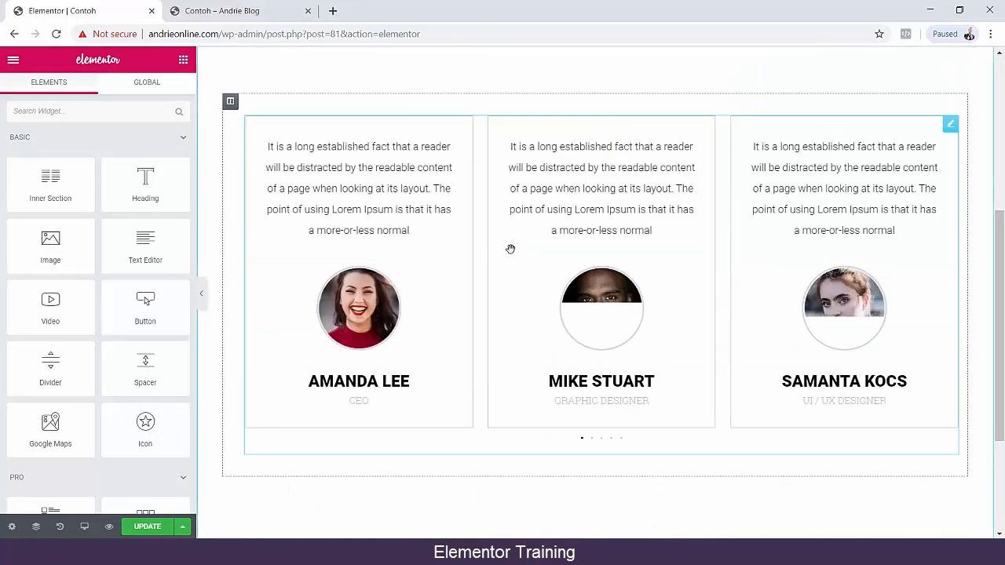
Open the inserted testimonial carousel for editing and look over the section on the page.
left_click(592, 308)
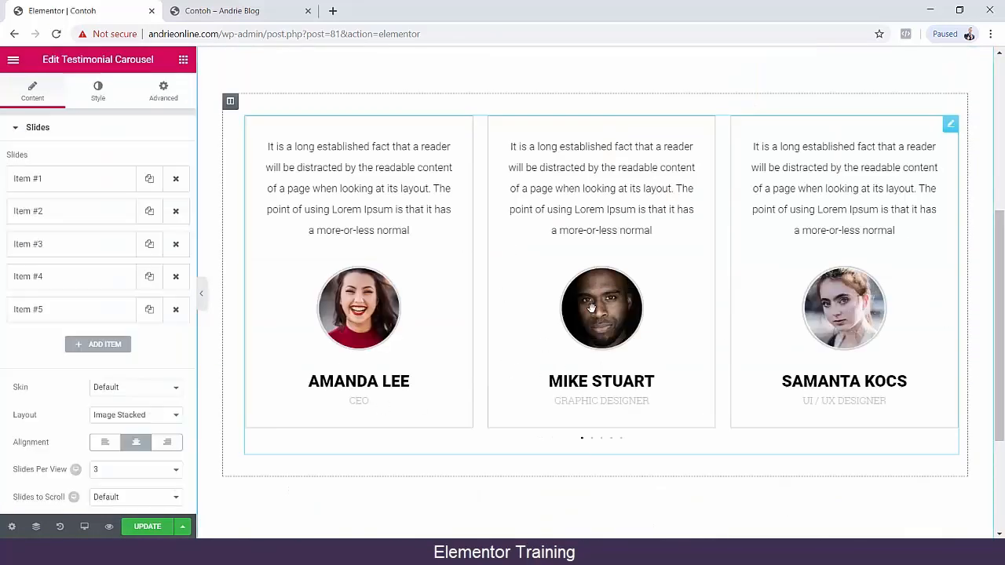
scroll(473, 287, "down", 3)
scroll(596, 330, "up", 4)
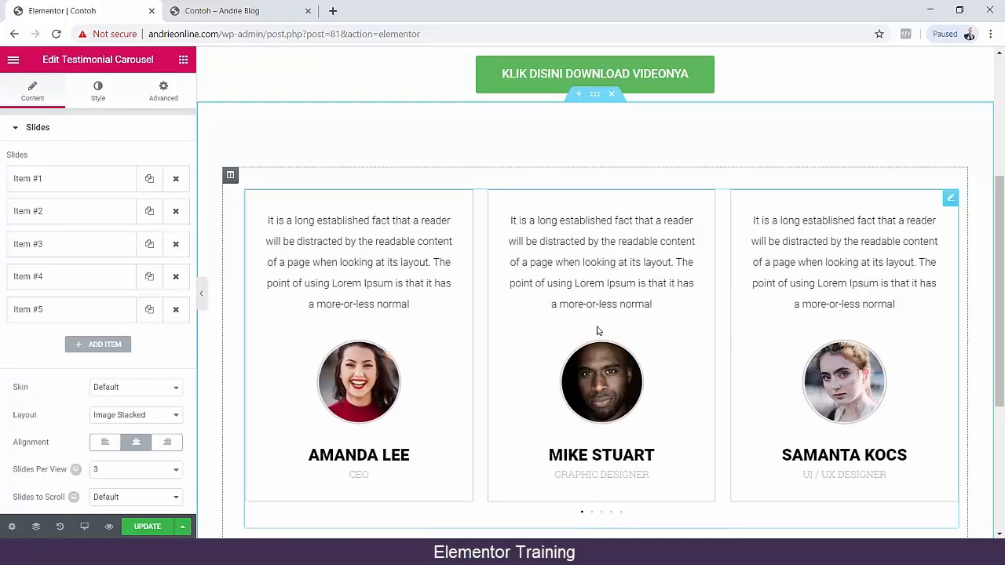
Update the Contoh page and examine the testimonial section in the page preview.
left_click(147, 526)
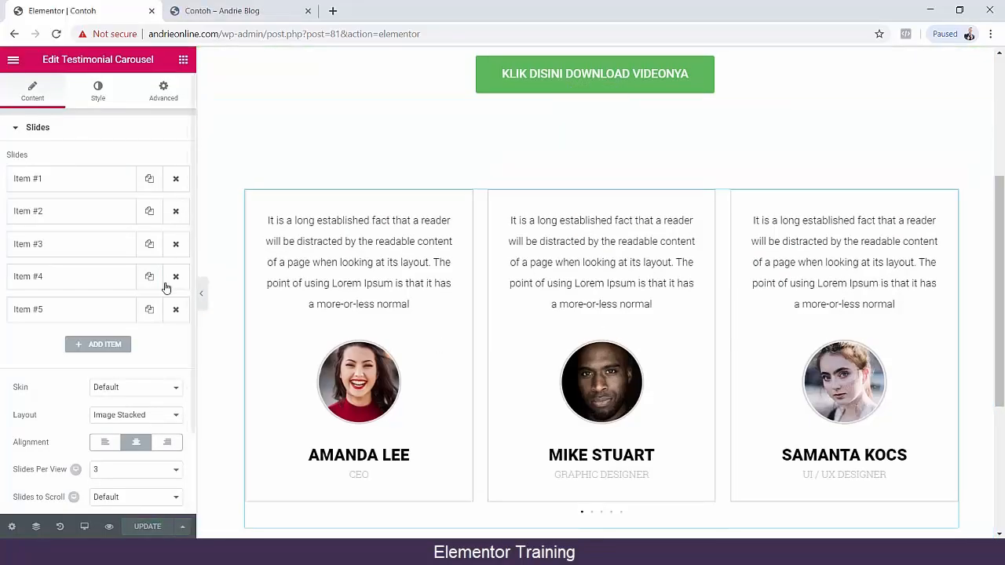
left_click(111, 528)
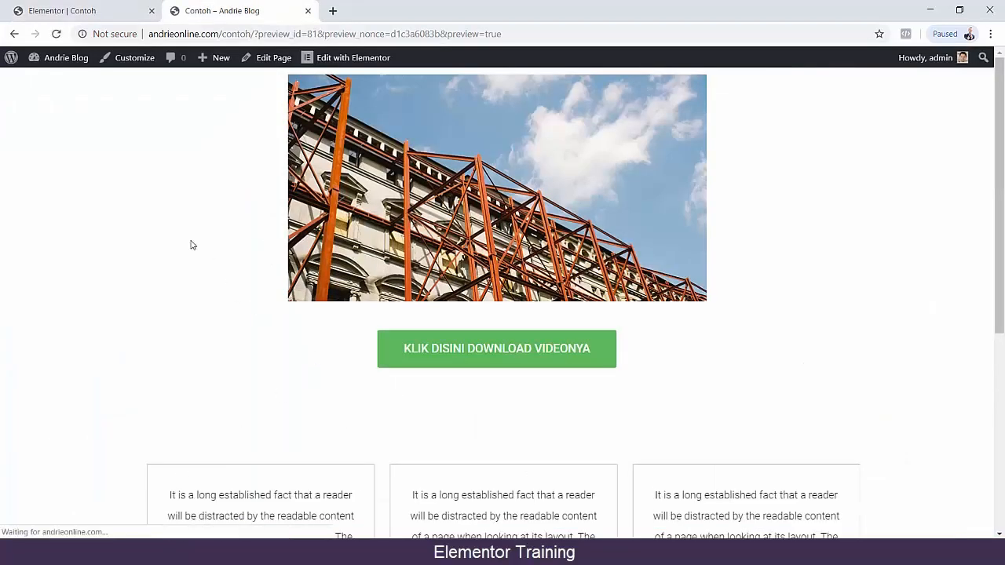
scroll(191, 244, "down", 4)
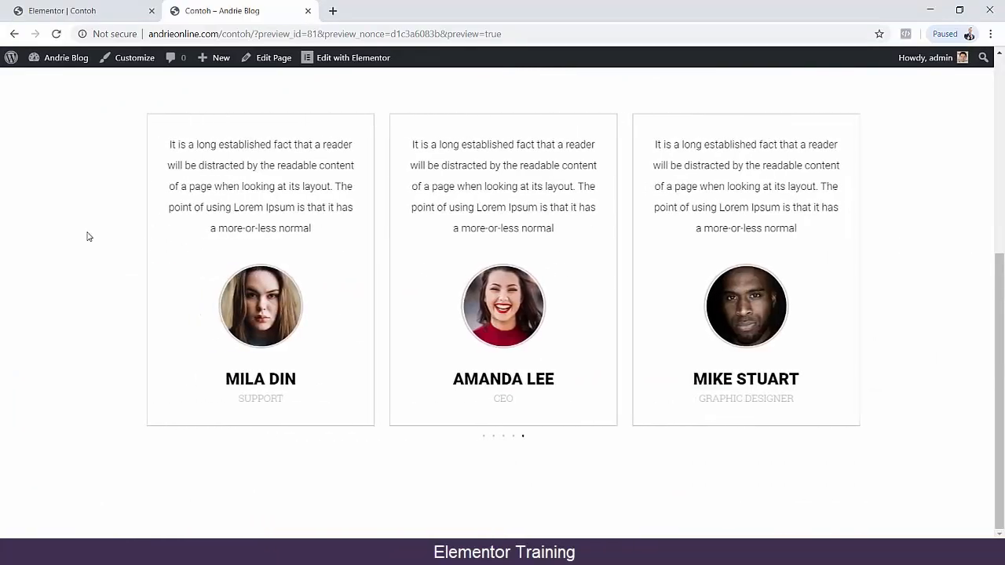
scroll(89, 217, "up", 4)
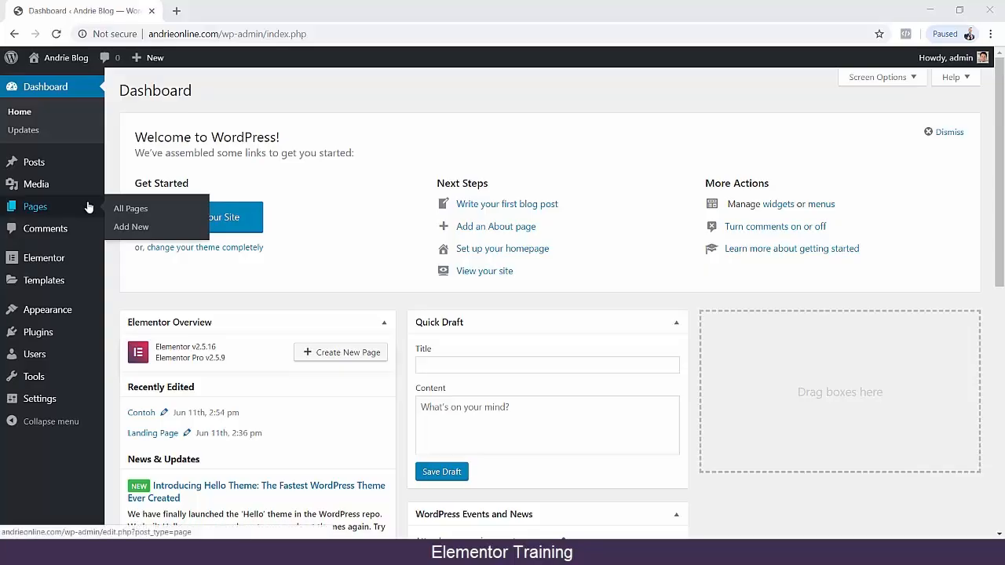
Create and publish a new page titled "Pro Versi", open it in Elementor and dismiss the chat notification.
left_click(128, 226)
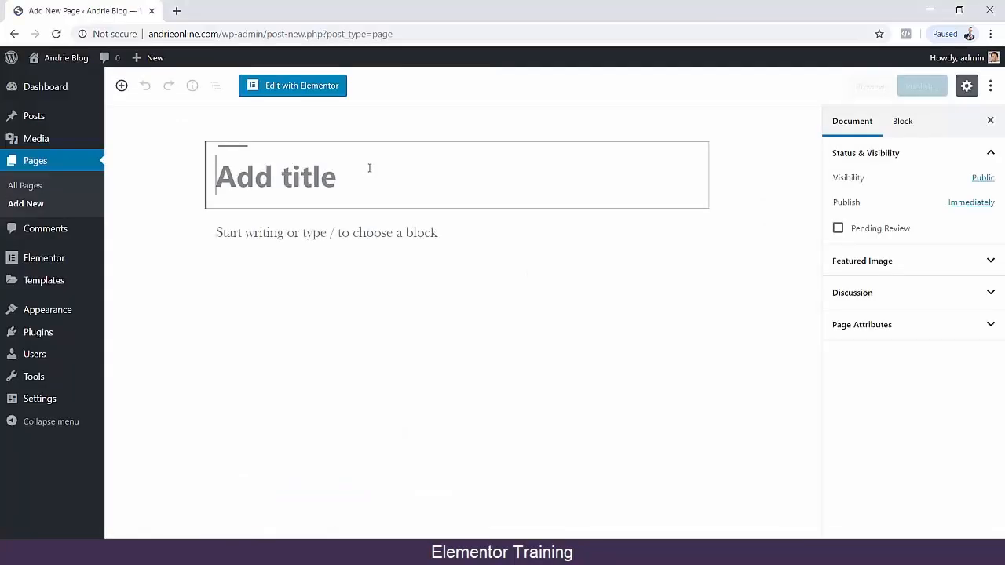
type("Pro ")
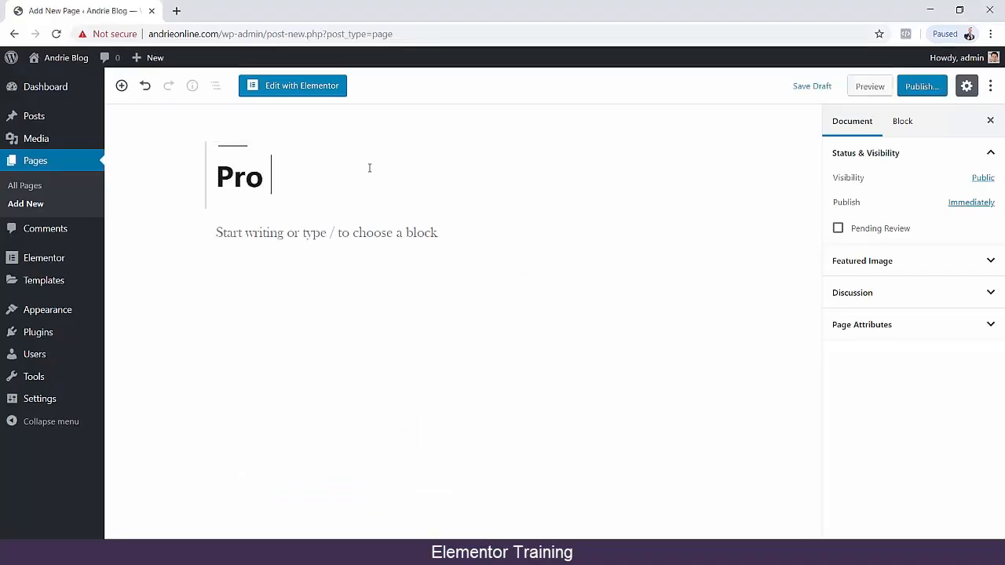
type("Versi")
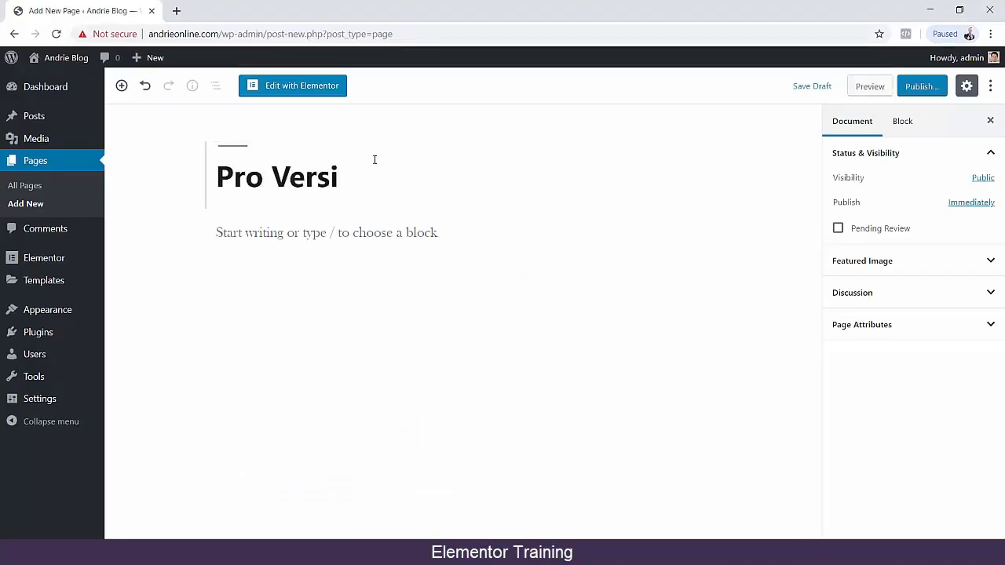
left_click(918, 87)
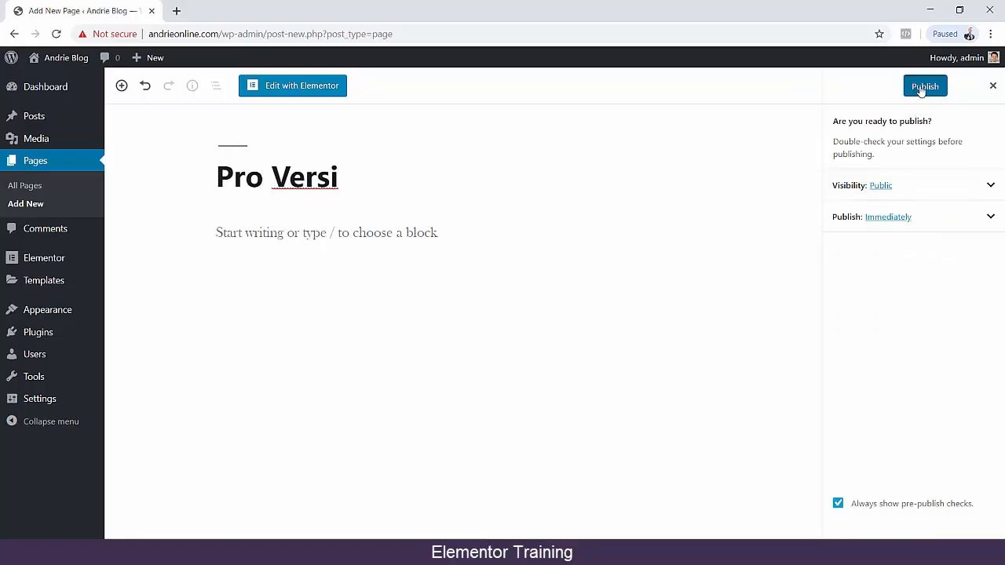
left_click(924, 87)
left_click(345, 93)
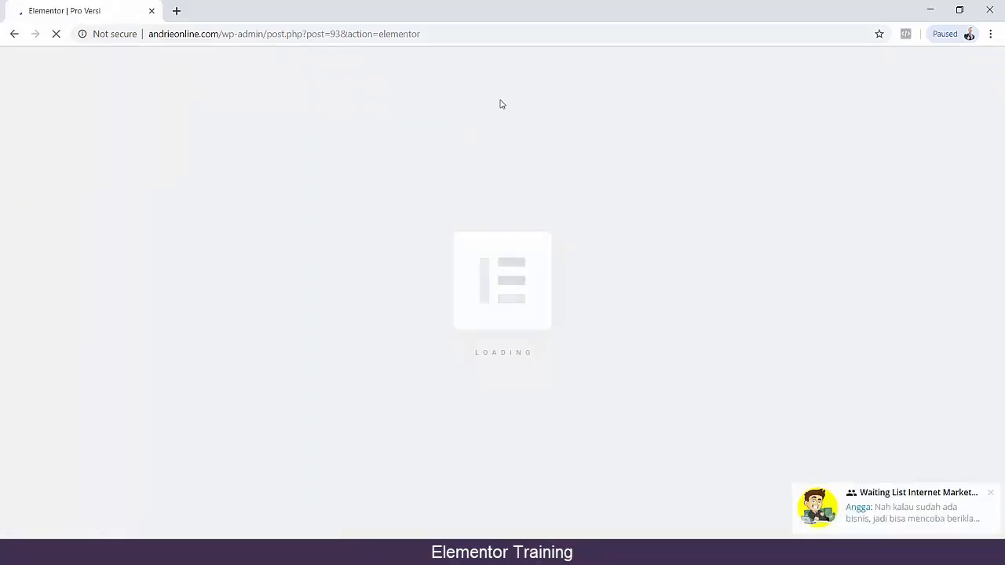
left_click(991, 493)
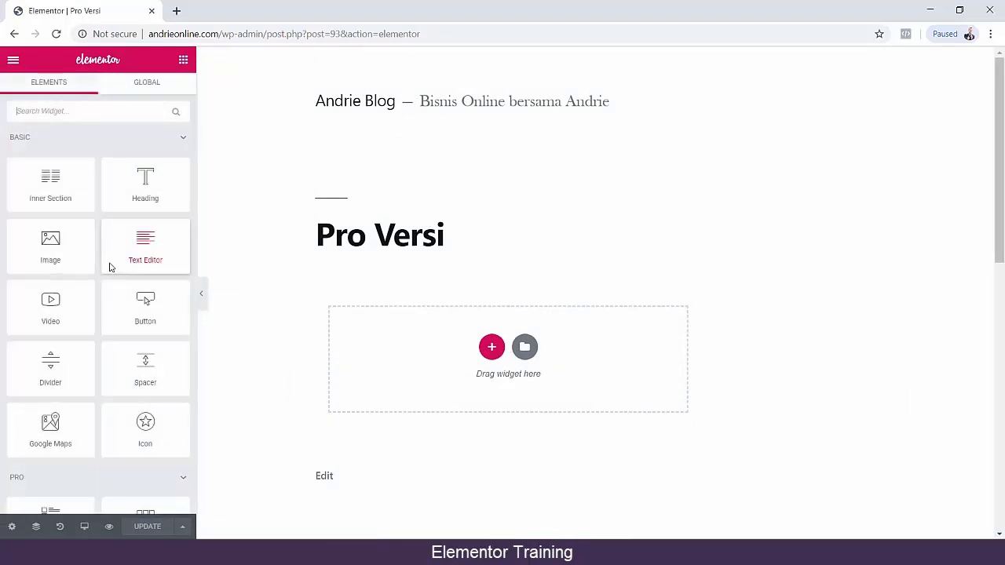
Set the Pro Versi page's layout to Elementor Canvas and return to the widget list.
scroll(55, 279, "down", 10)
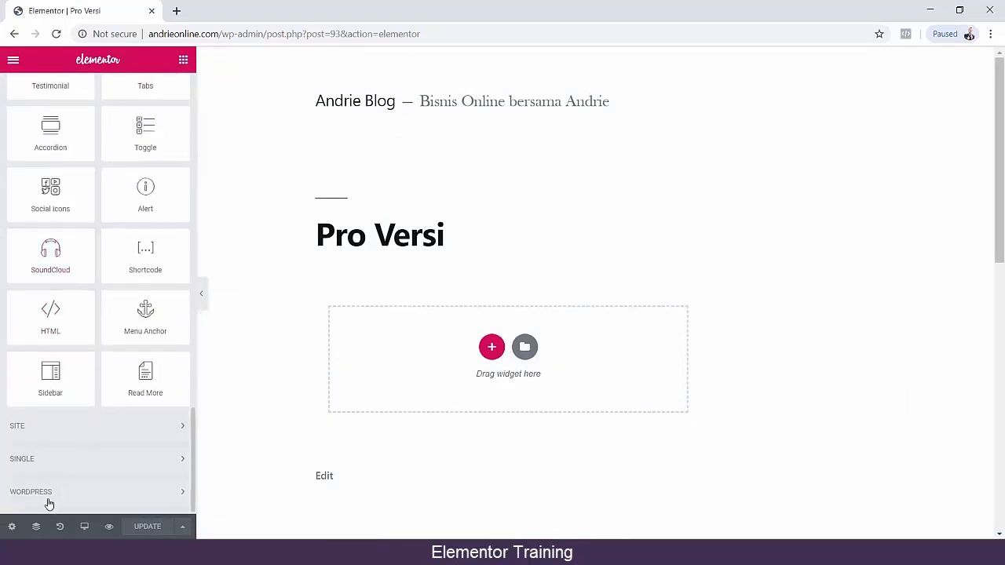
left_click(11, 526)
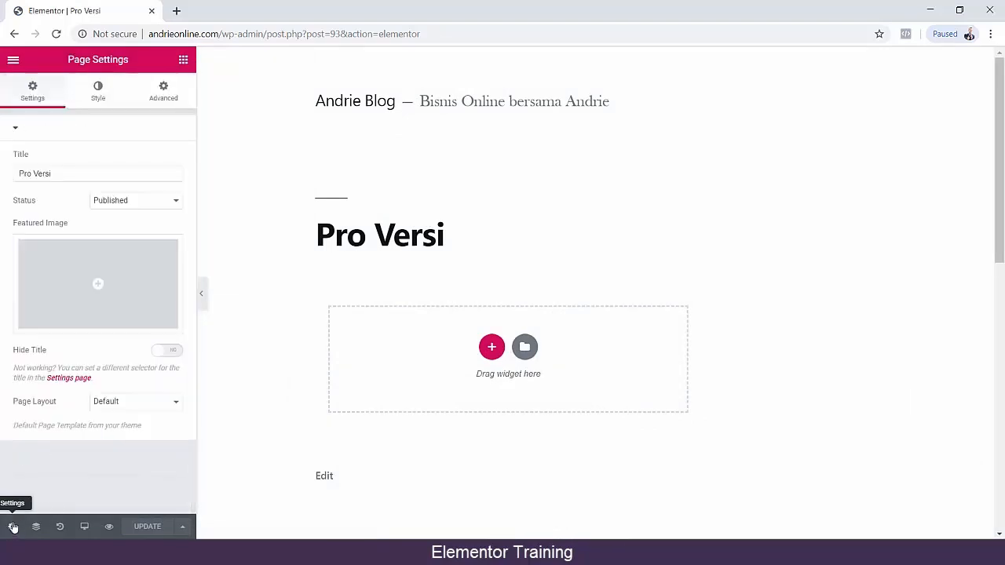
left_click(134, 404)
left_click(124, 426)
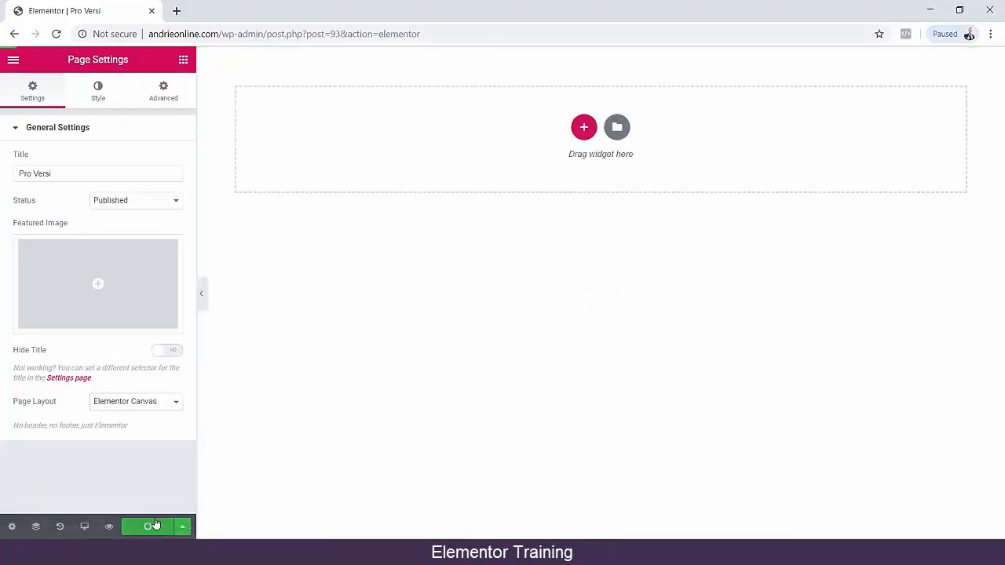
left_click(183, 60)
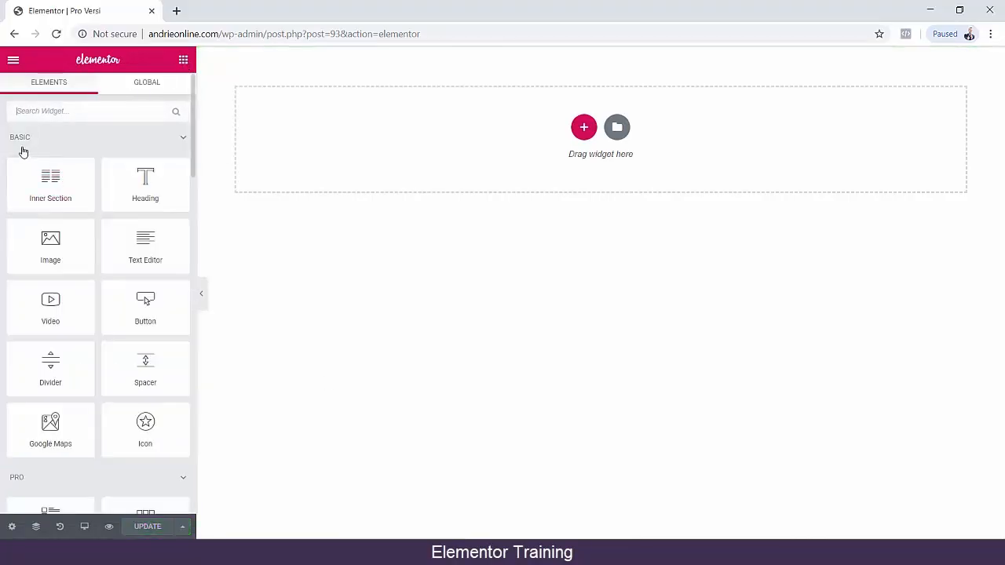
Try out the Price List widget from the Pro widgets on the empty page and delete its section.
scroll(40, 165, "down", 5)
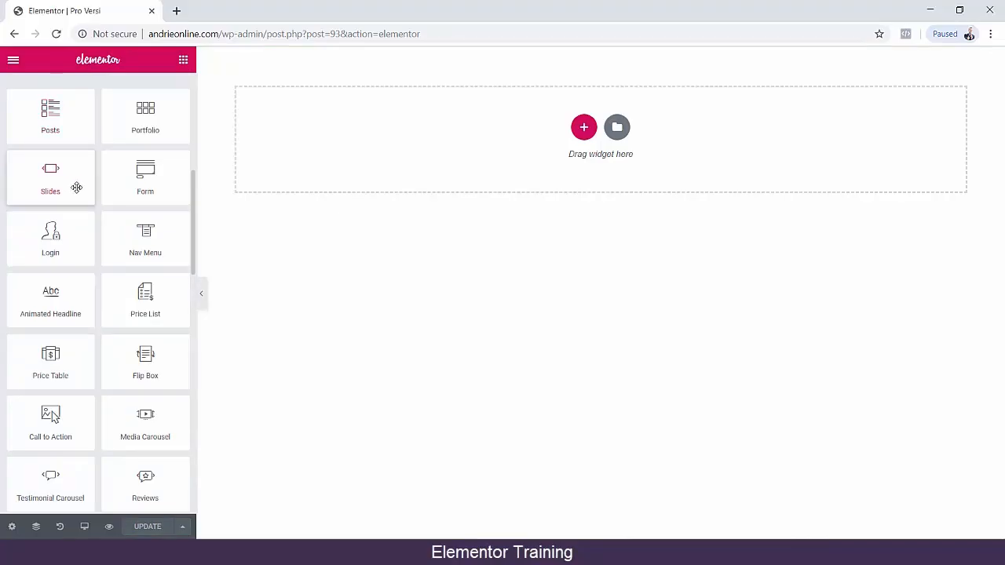
scroll(74, 189, "up", 1)
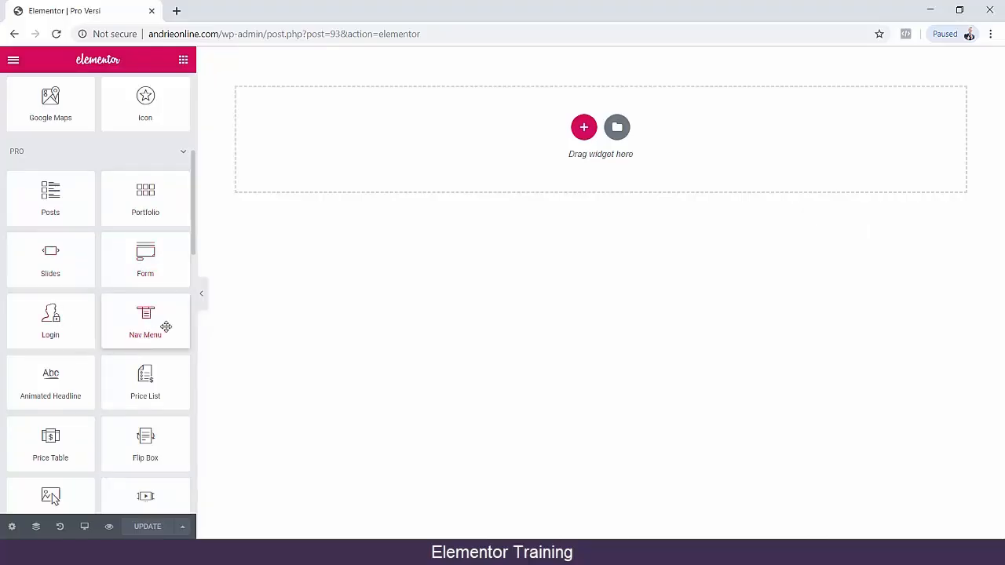
scroll(165, 328, "down", 2)
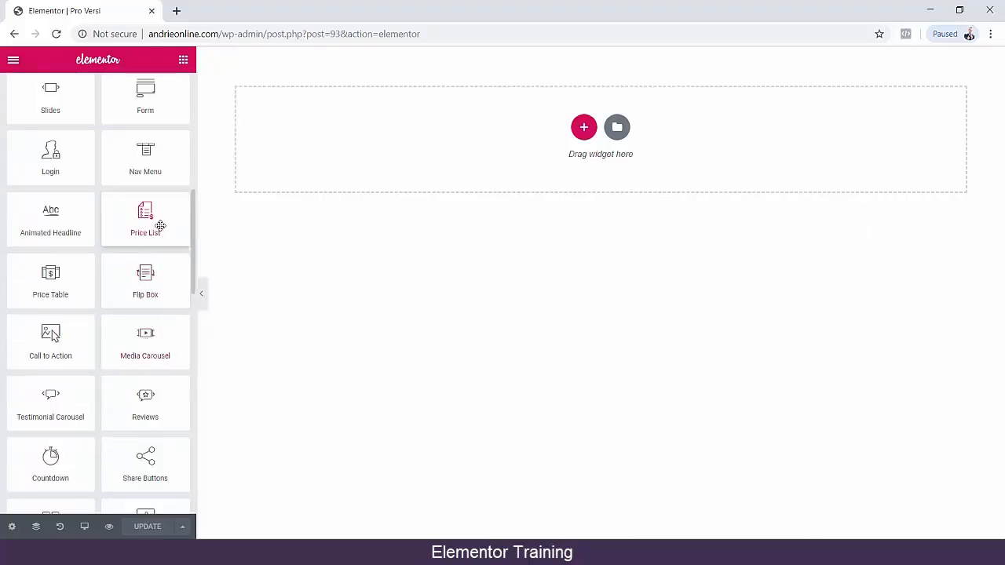
left_click_drag(146, 220, 506, 142)
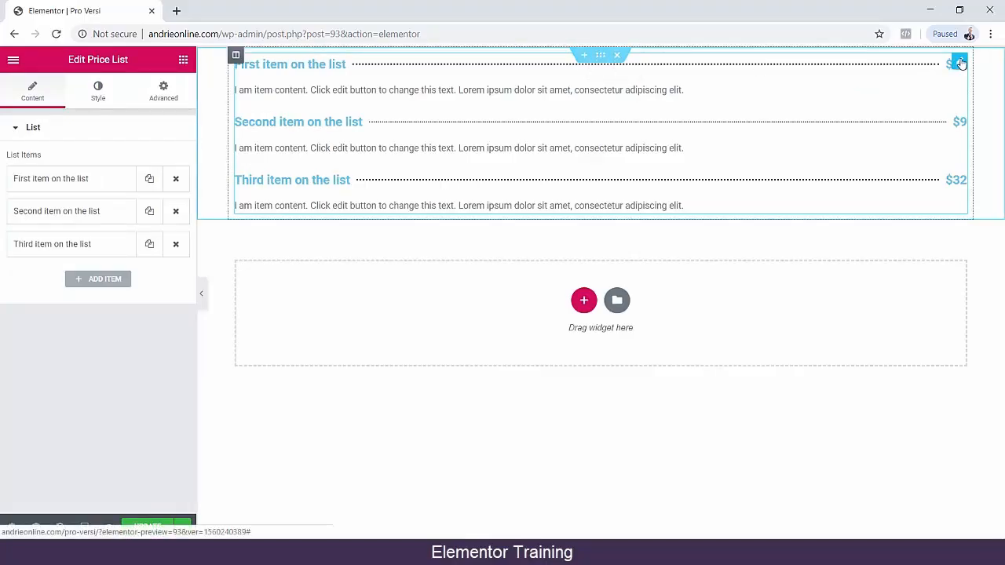
left_click(616, 56)
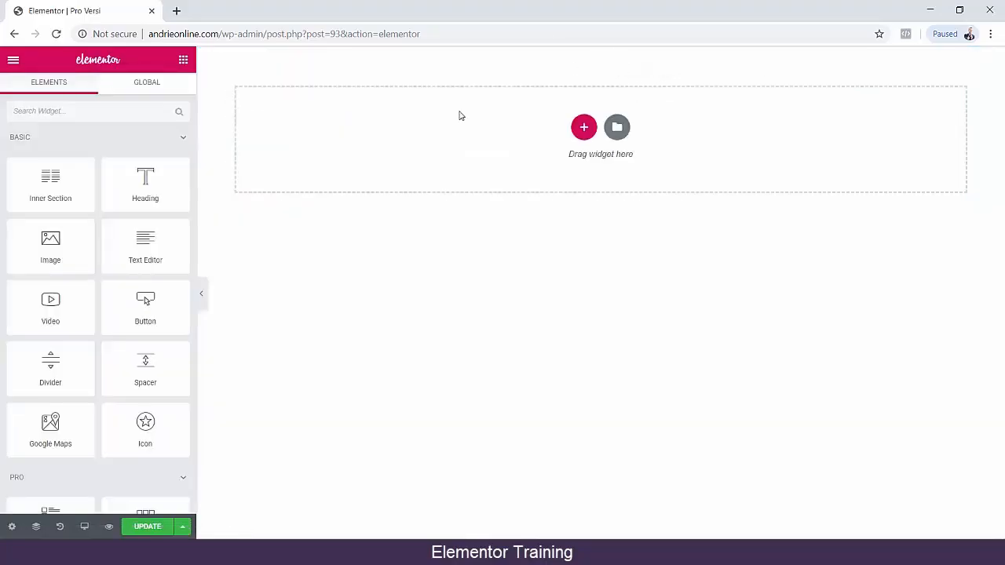
Add a Countdown widget from the Pro widgets to the empty page.
scroll(103, 294, "down", 3)
scroll(111, 286, "down", 6)
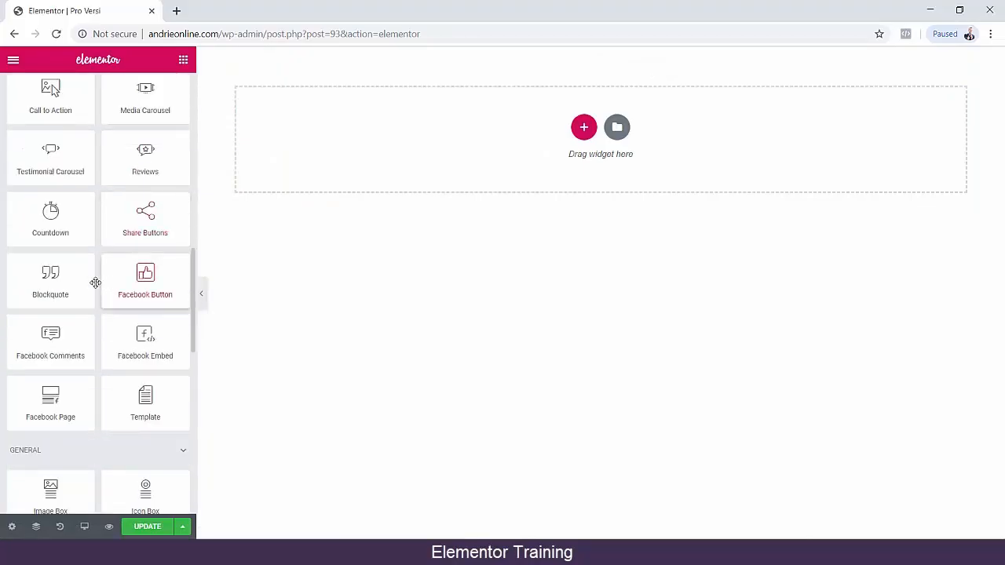
scroll(39, 225, "up", 2)
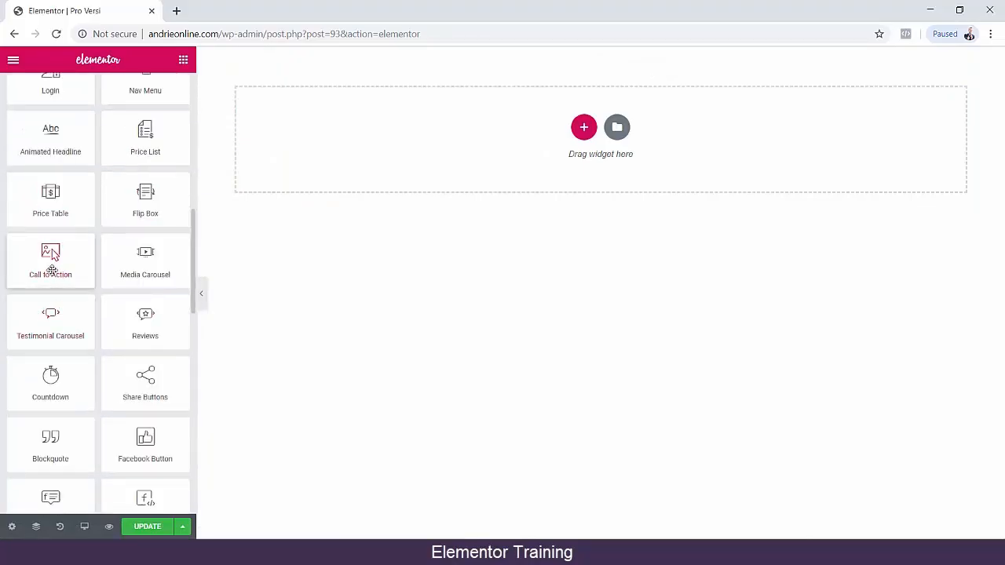
mouse_move(50, 253)
left_mouse_down()
mouse_move(386, 191)
mouse_move(55, 270)
left_mouse_up()
left_click_drag(27, 377, 506, 167)
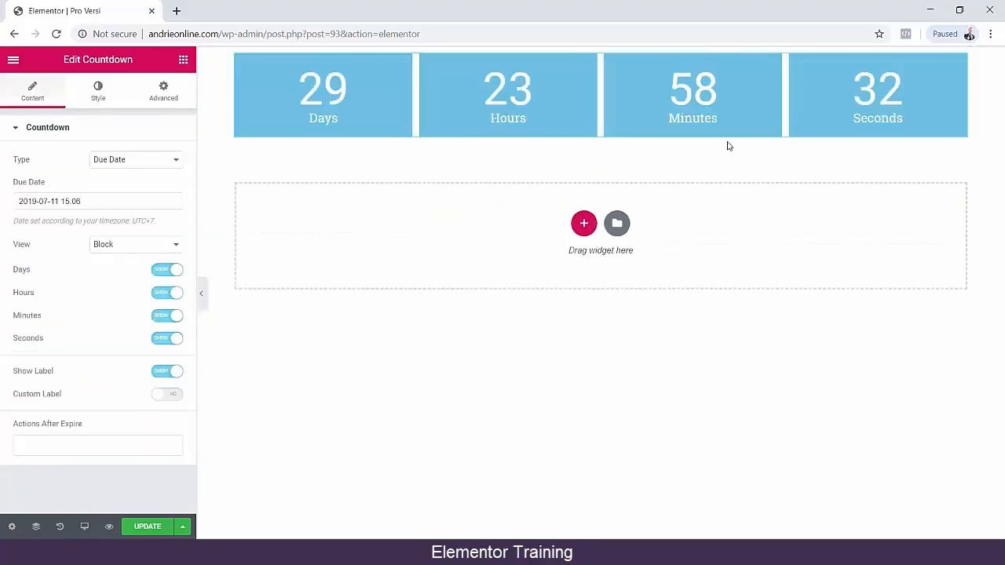
Try the countdown's Inline view and switch it back to Block.
left_click(135, 245)
left_click(128, 268)
left_click(132, 246)
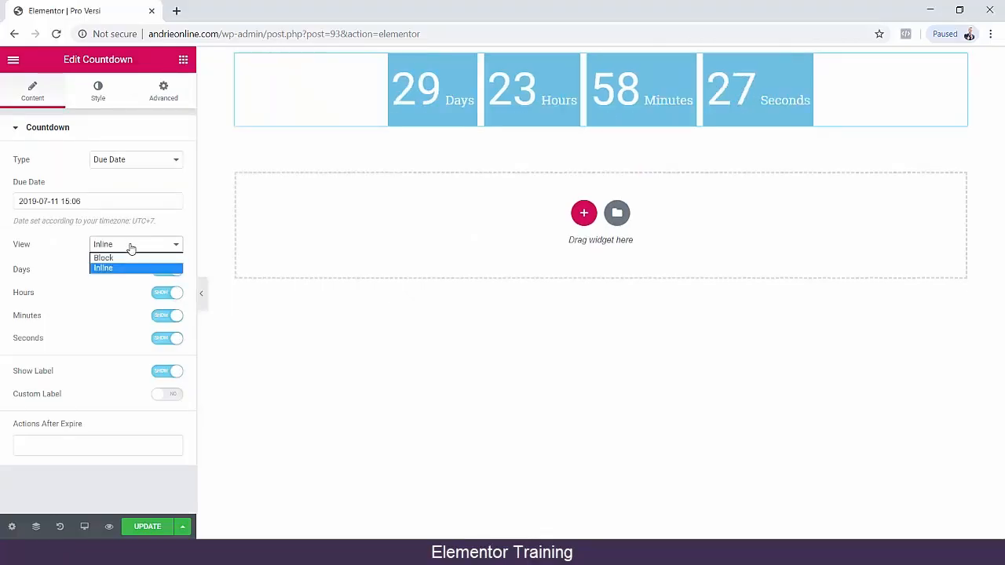
left_click(131, 257)
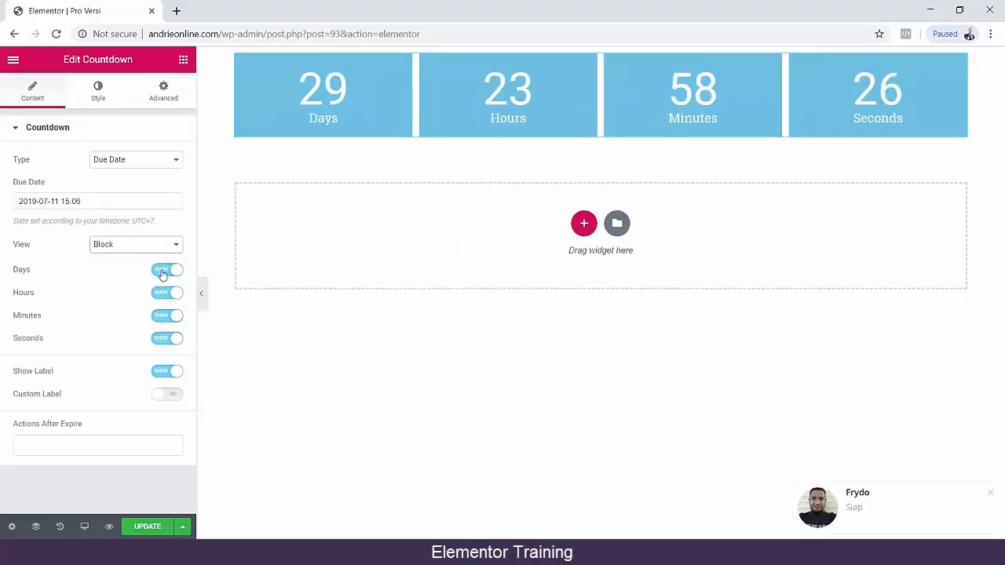
Hide the Days unit in the countdown.
left_click(161, 271)
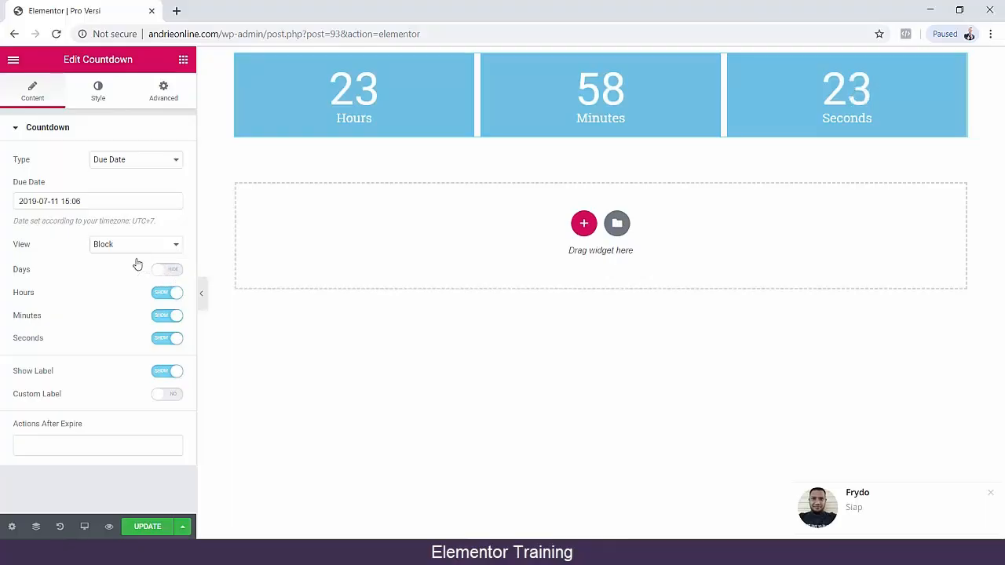
Change the countdown's type to Evergreen Timer and dismiss the chat notifications.
left_click(103, 161)
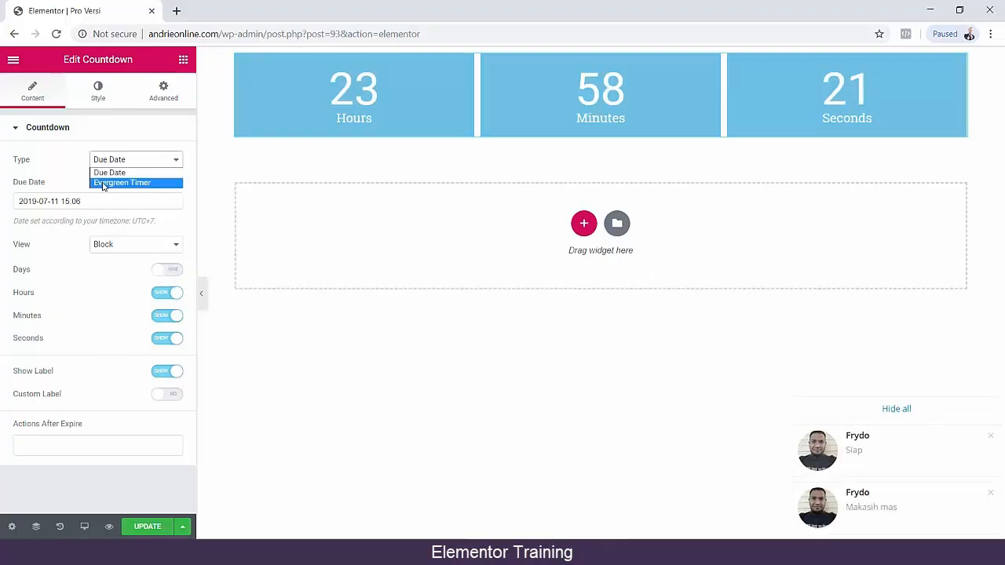
left_click(102, 186)
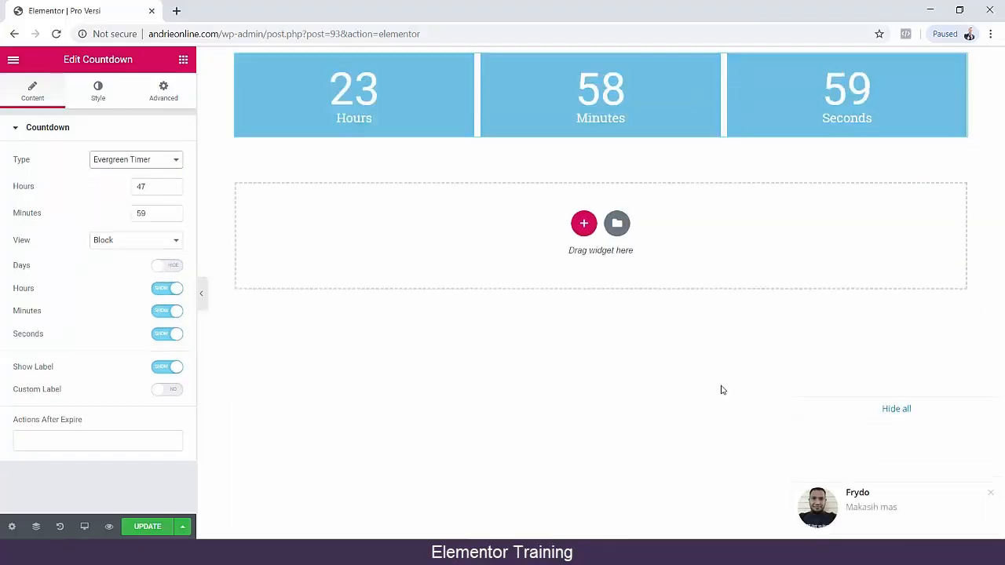
left_click(902, 414)
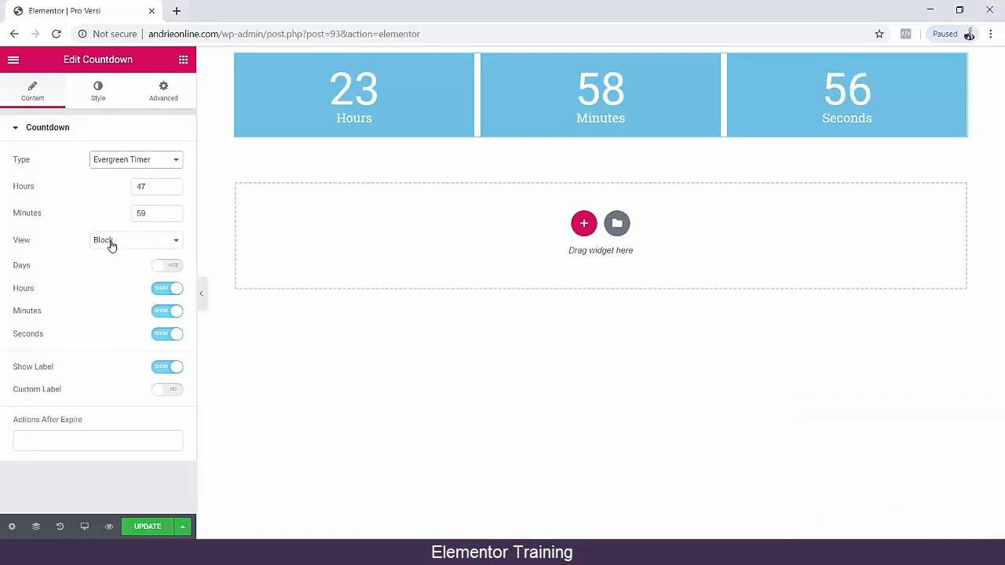
Set the countdown boxes' container width to 85% and, after trying Solid and Dotted, their border type to Double.
left_click(98, 92)
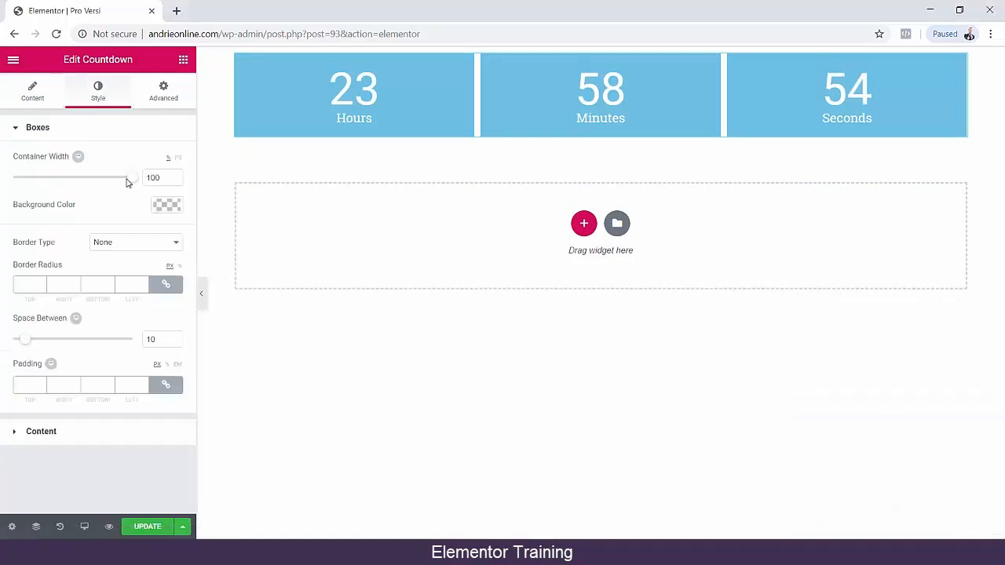
left_click_drag(115, 182, 108, 190)
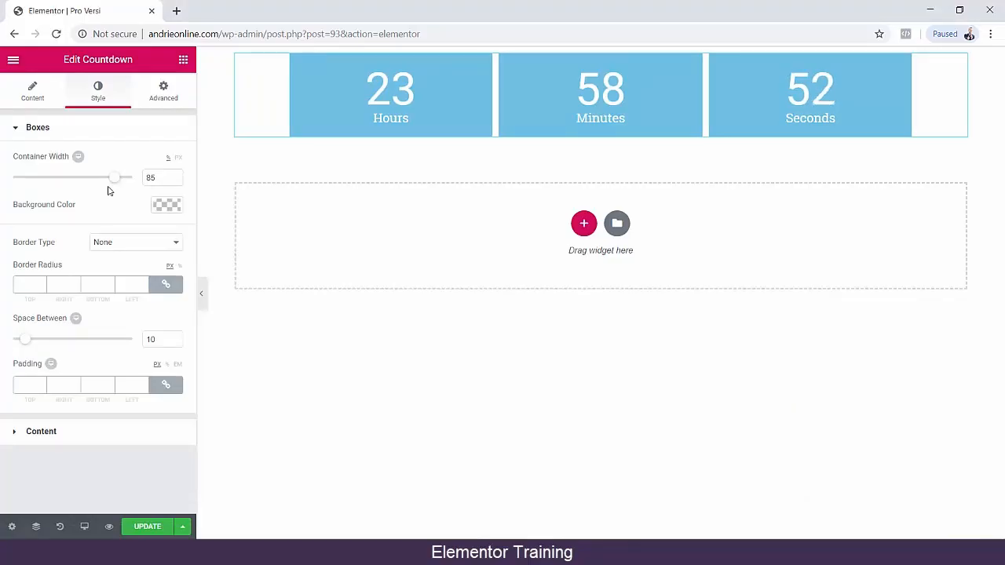
left_click(101, 248)
left_click(106, 265)
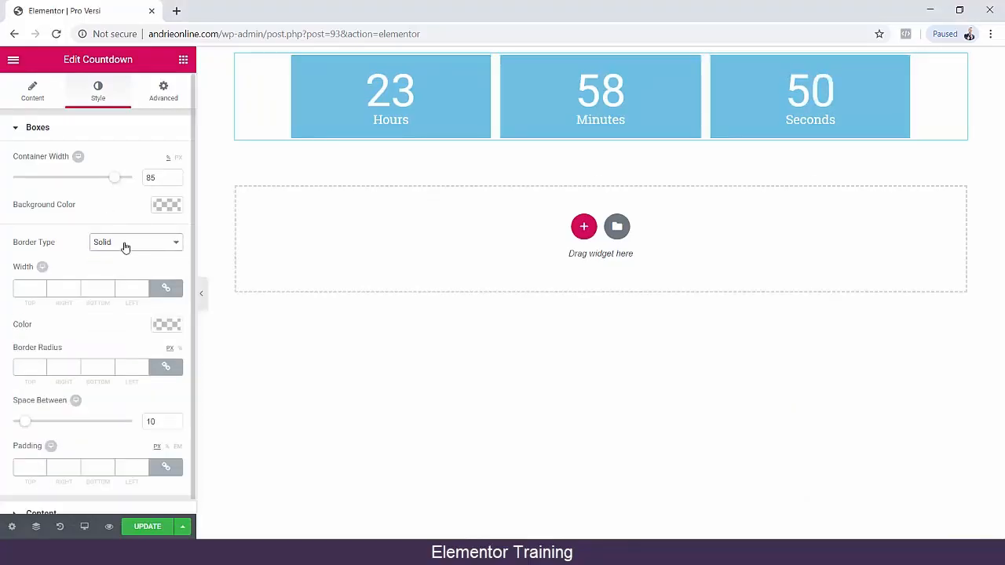
left_click(123, 245)
left_click(122, 285)
left_click(135, 245)
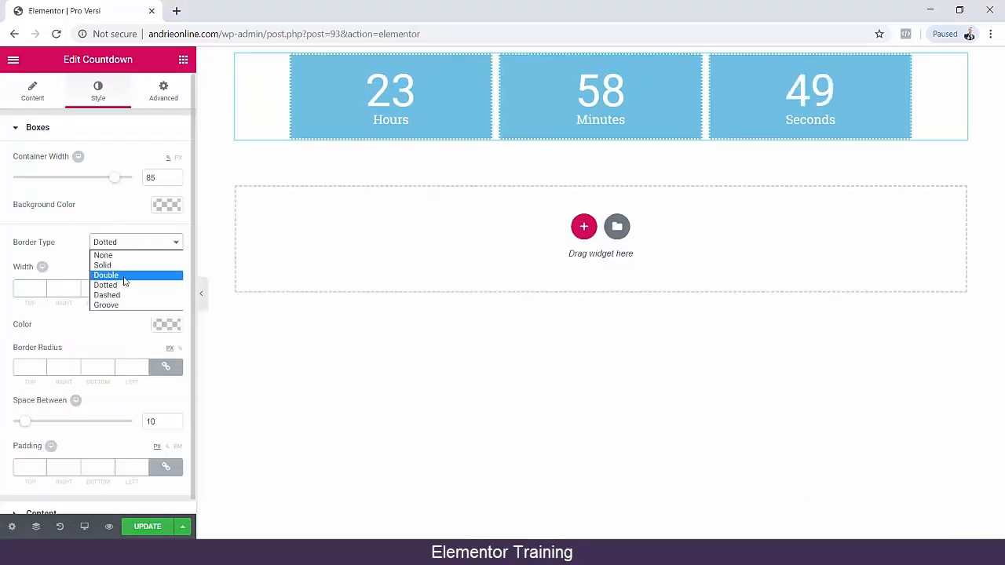
left_click(124, 277)
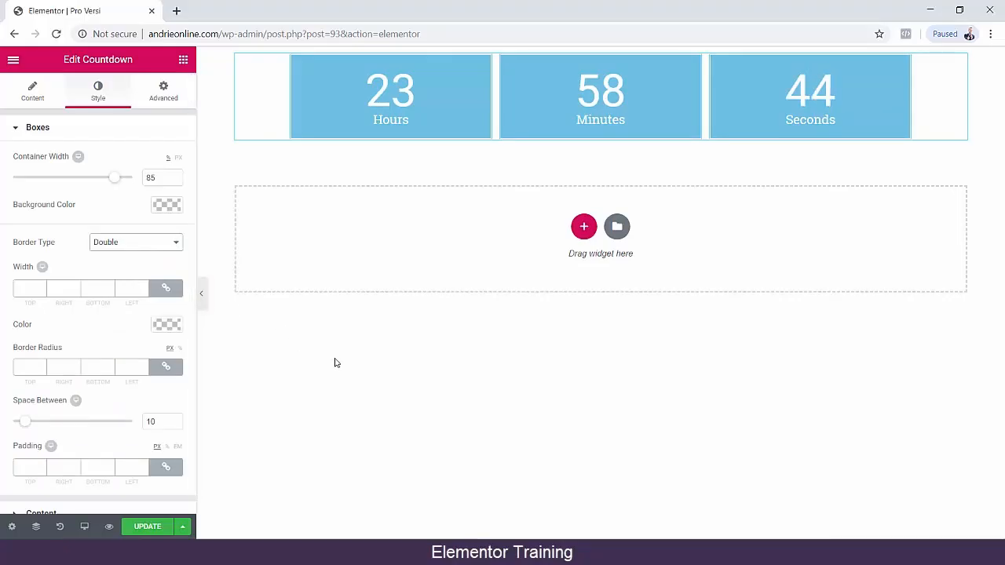
scroll(79, 318, "down", 1)
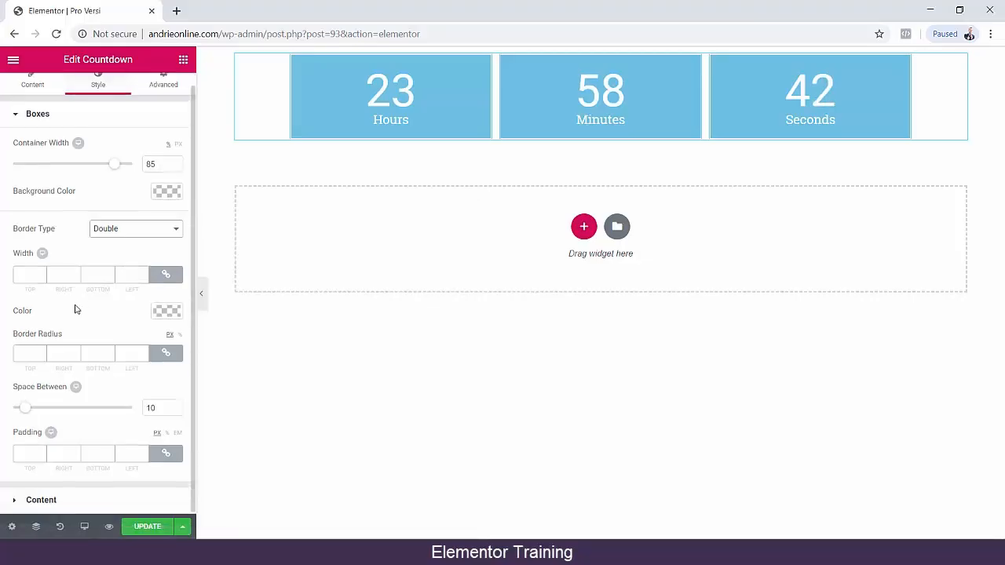
scroll(76, 309, "up", 1)
left_click(28, 98)
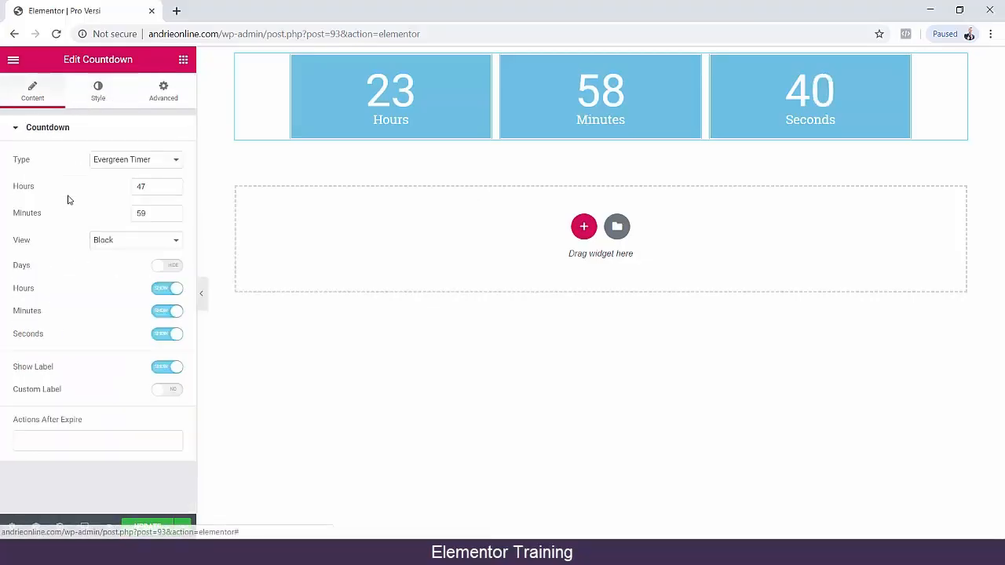
Add a Progress Bar widget from the General widgets below the countdown.
left_click(183, 61)
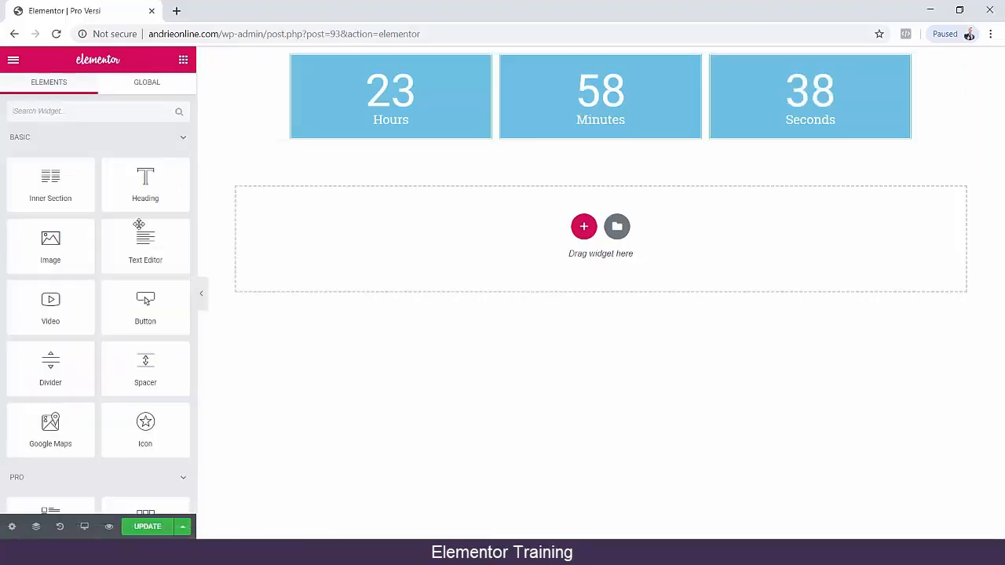
scroll(62, 242, "down", 9)
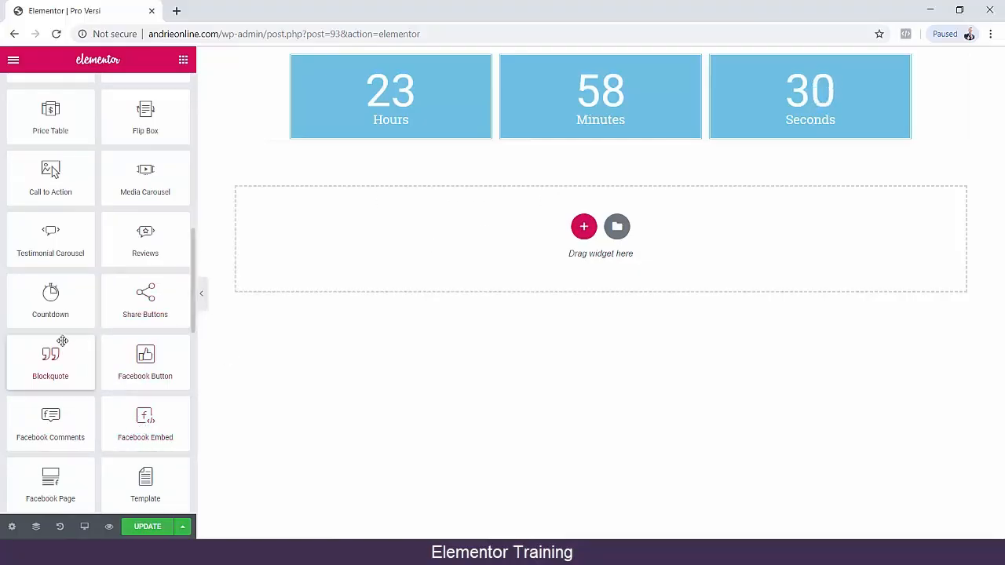
scroll(47, 313, "down", 3)
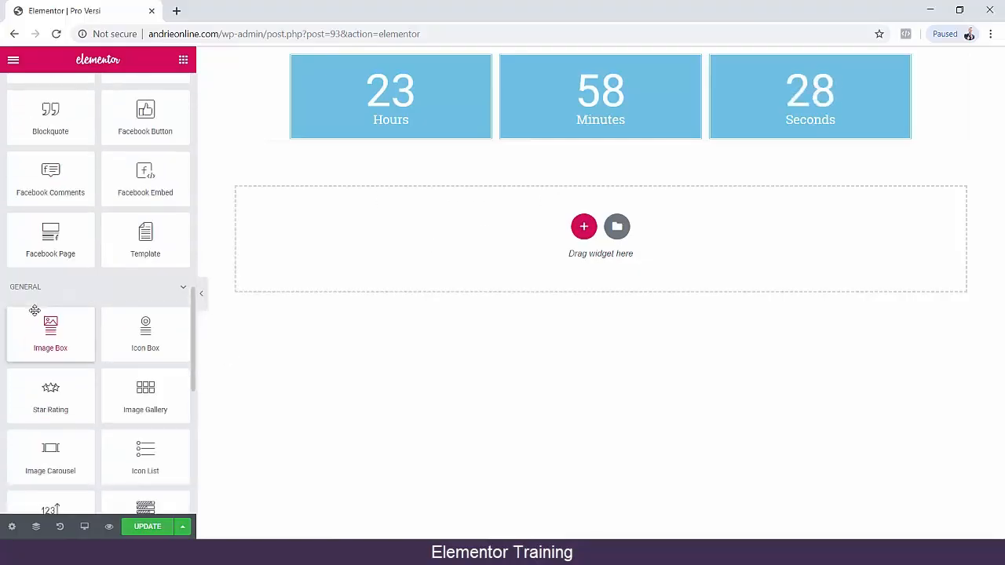
scroll(98, 342, "up", 6)
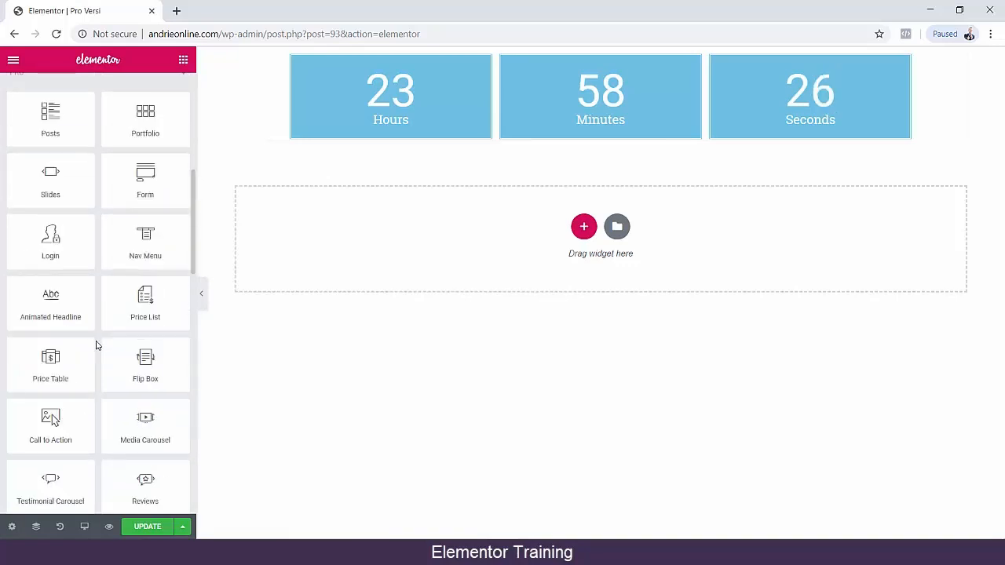
scroll(96, 345, "down", 9)
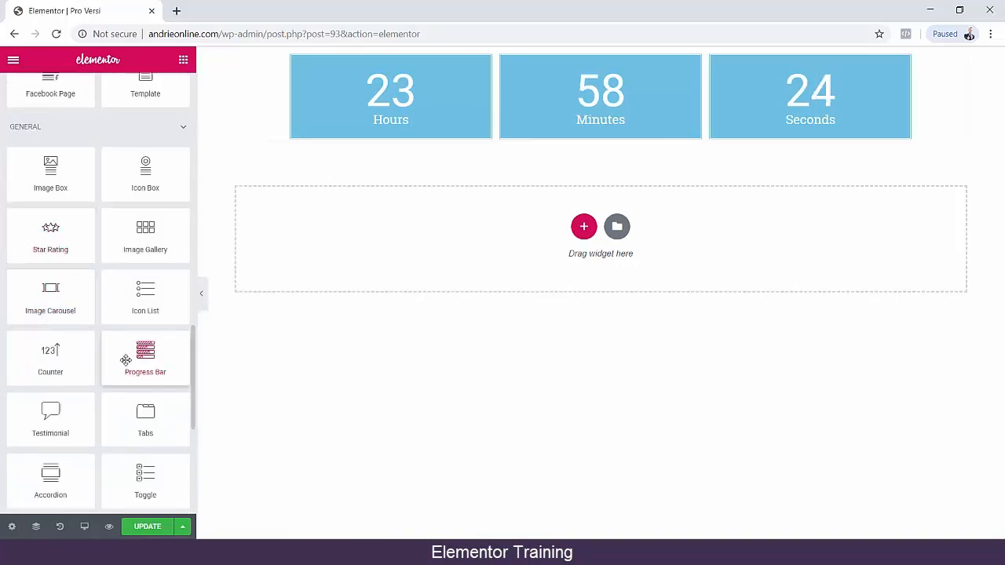
left_click_drag(123, 359, 495, 214)
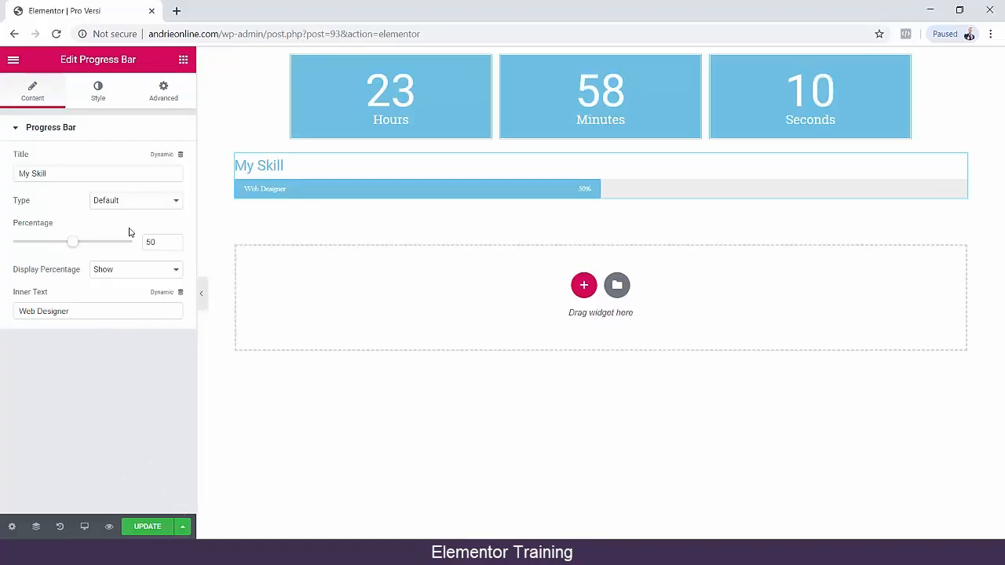
left_click(184, 527)
left_click(183, 60)
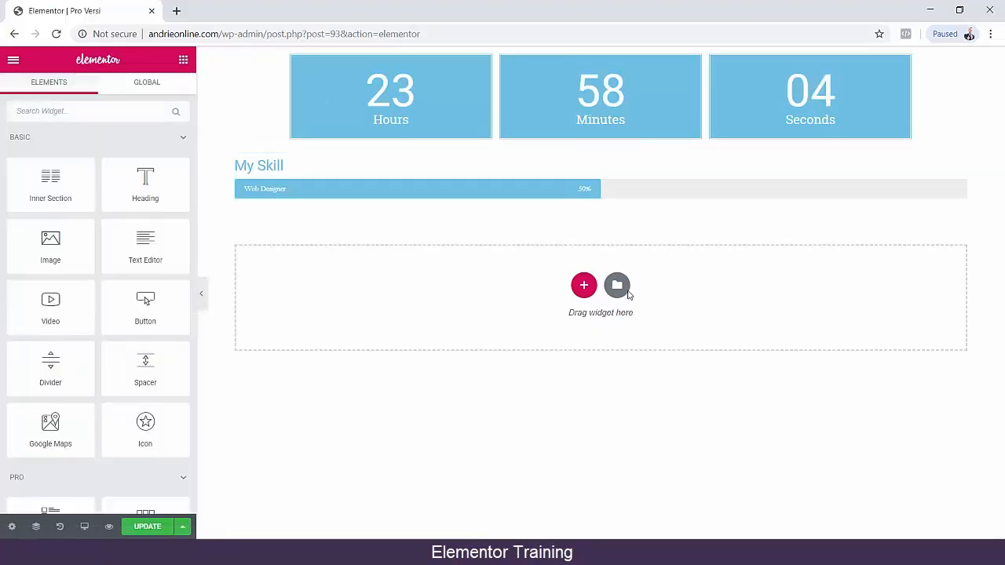
Insert the Pro team block with six large portraits from the block library below the progress bar.
left_click(583, 285)
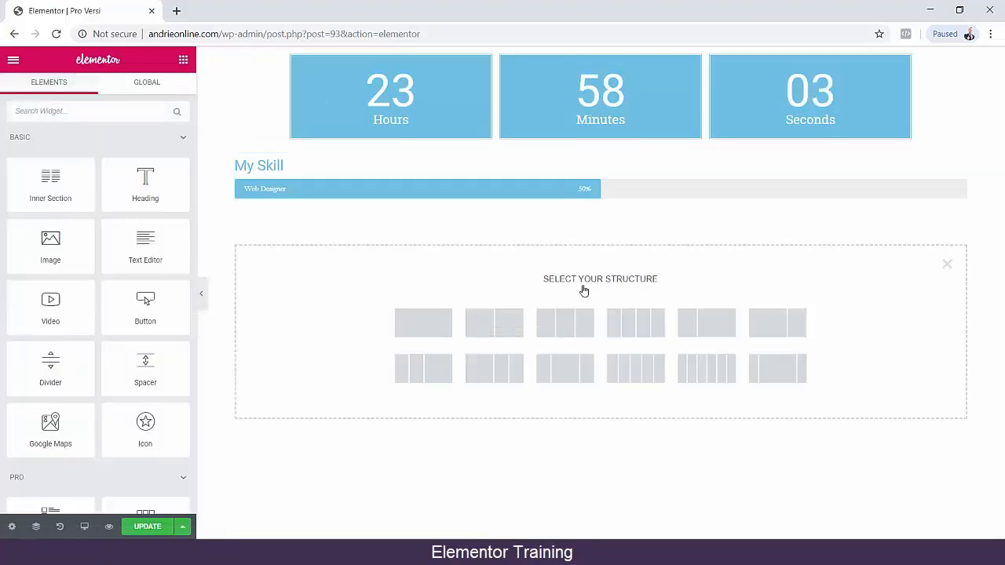
left_click(946, 265)
left_click(617, 286)
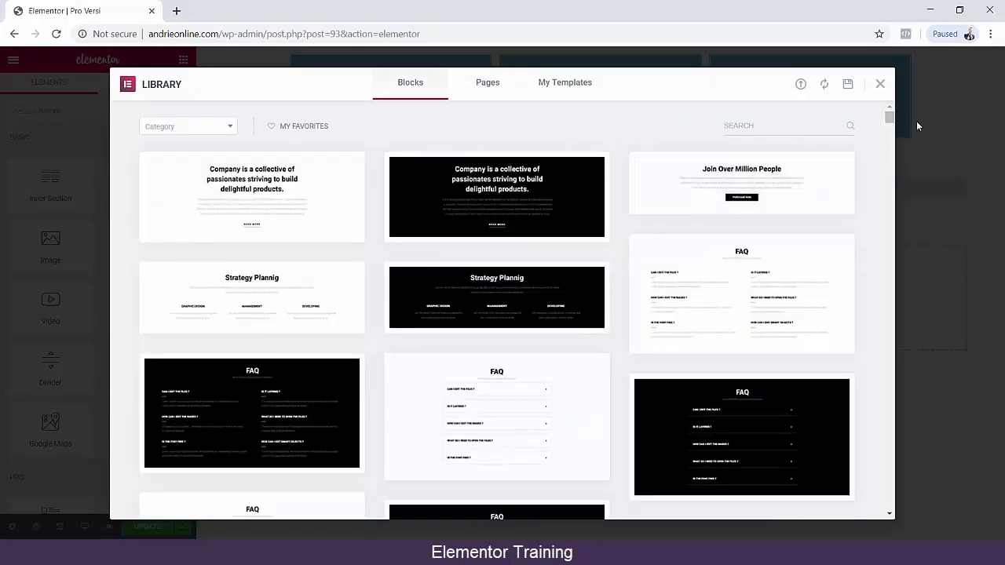
left_click_drag(886, 120, 890, 508)
scroll(857, 351, "up", 10)
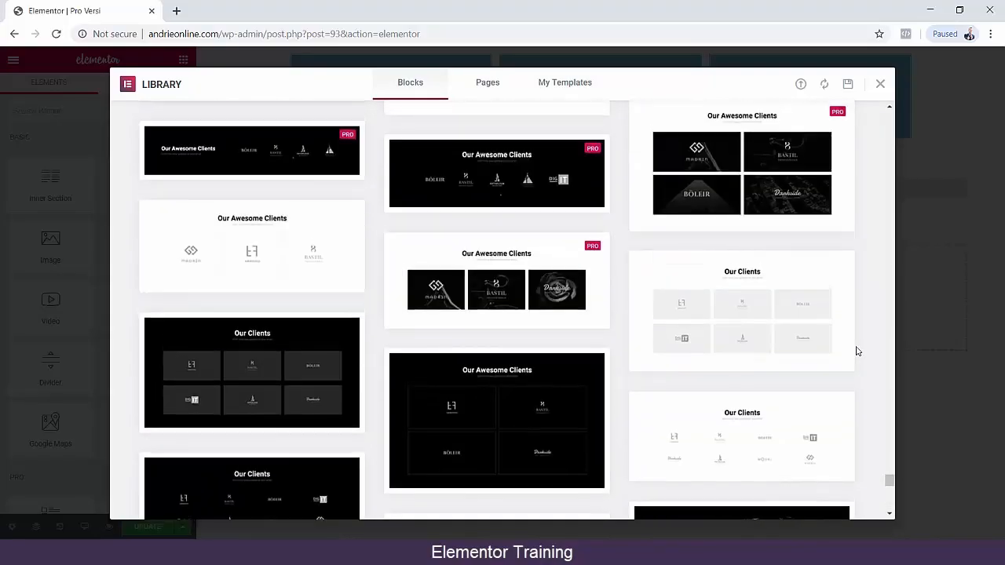
scroll(858, 351, "up", 10)
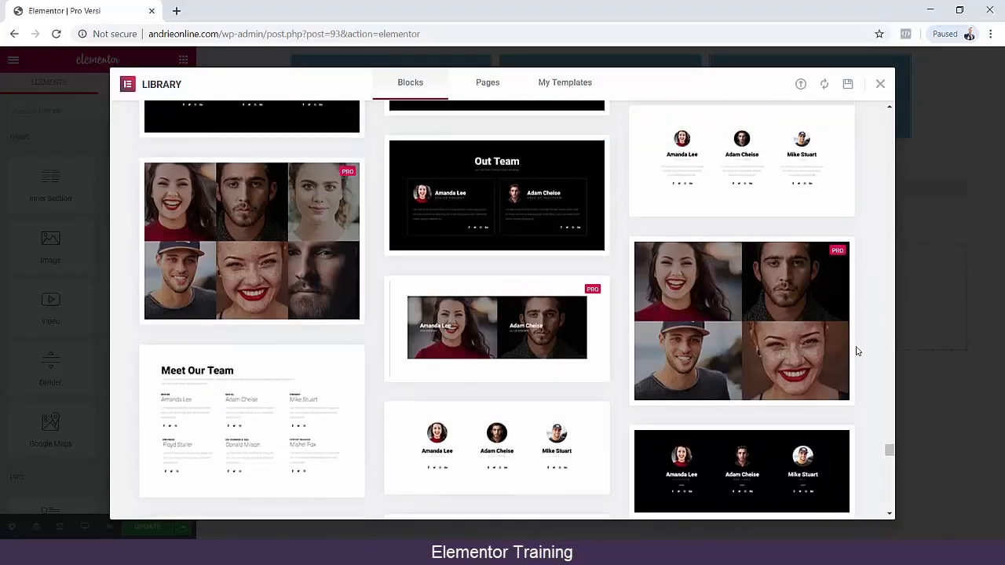
left_click(251, 244)
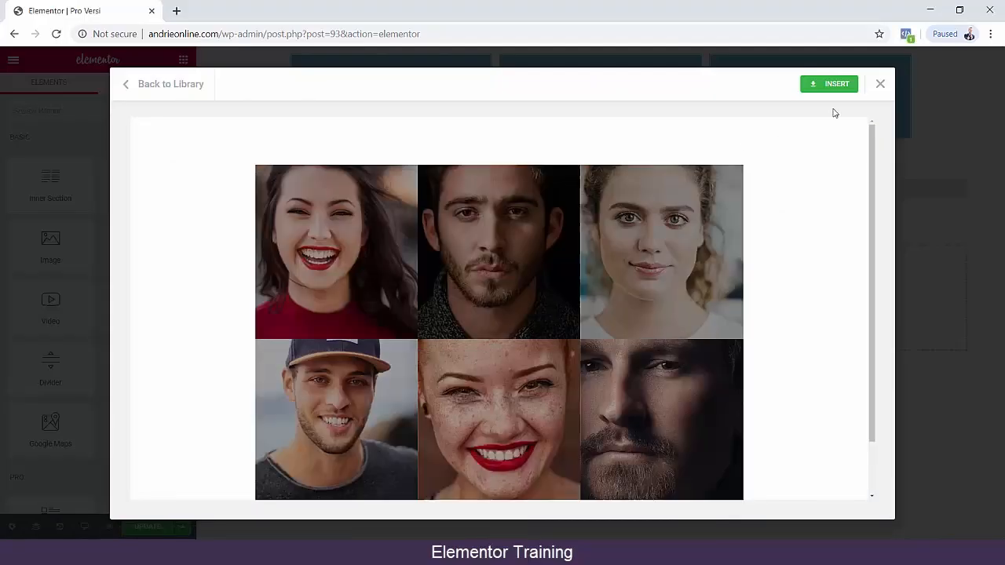
left_click(833, 83)
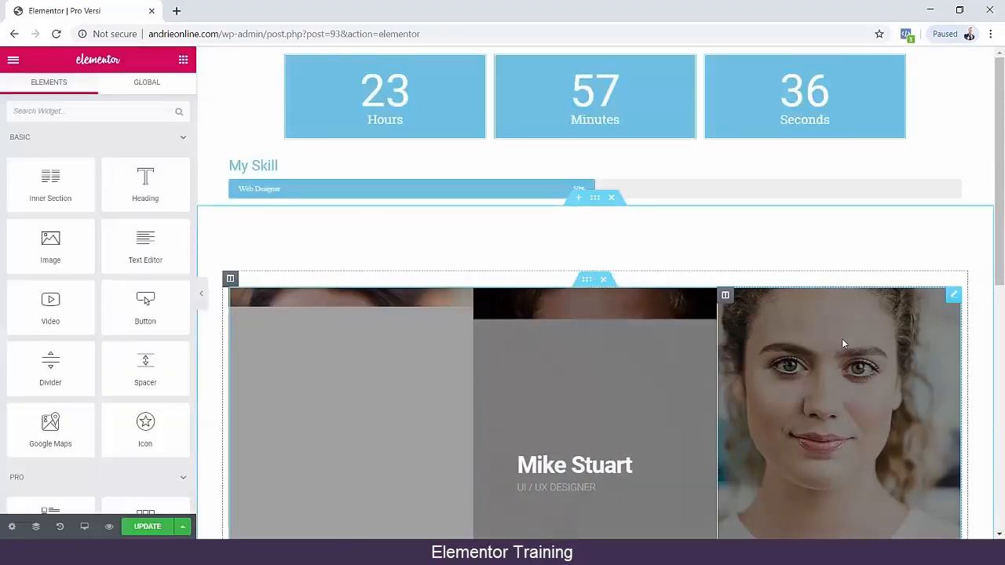
Look over the inserted team block and update the page.
scroll(793, 193, "down", 3)
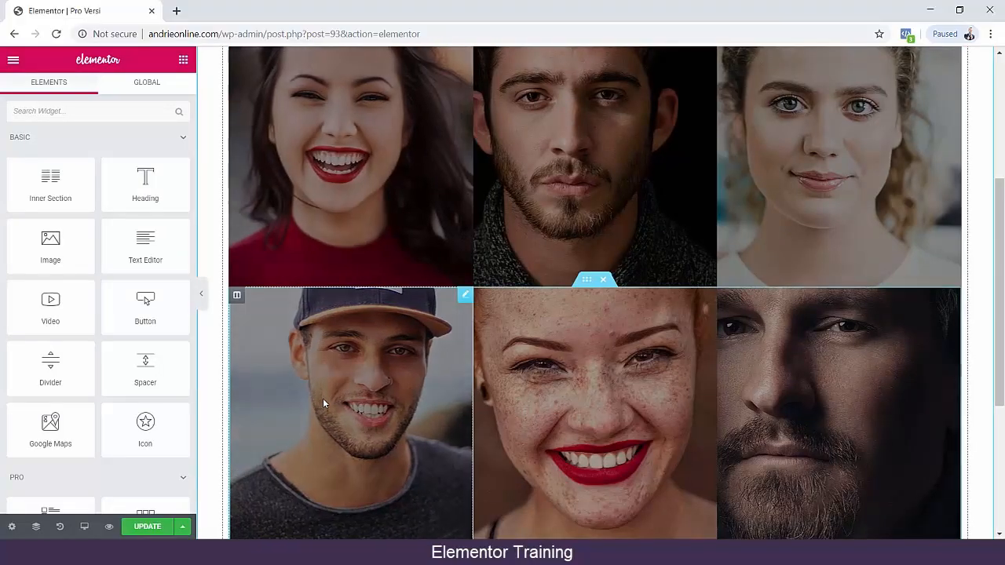
scroll(840, 399, "down", 3)
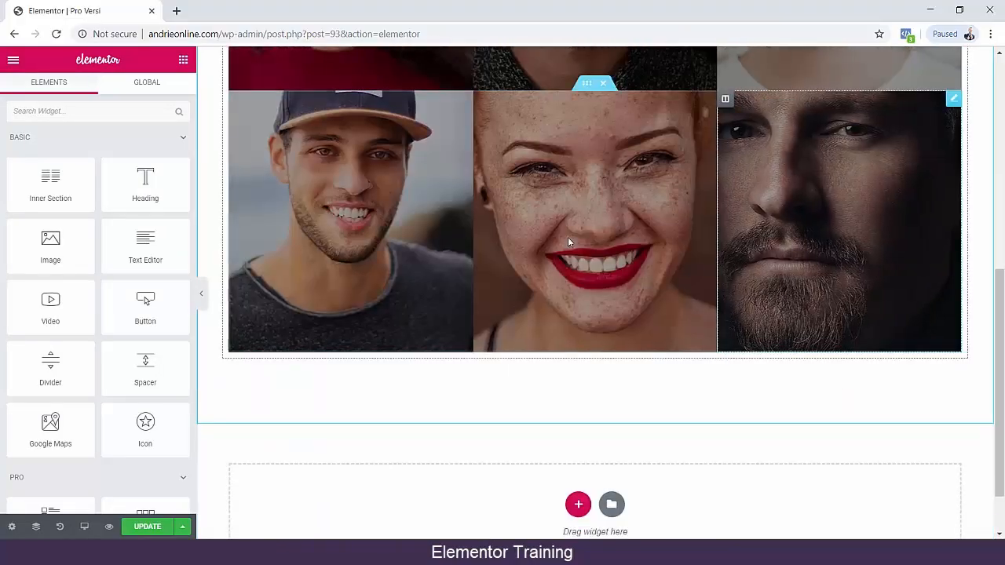
scroll(337, 235, "up", 3)
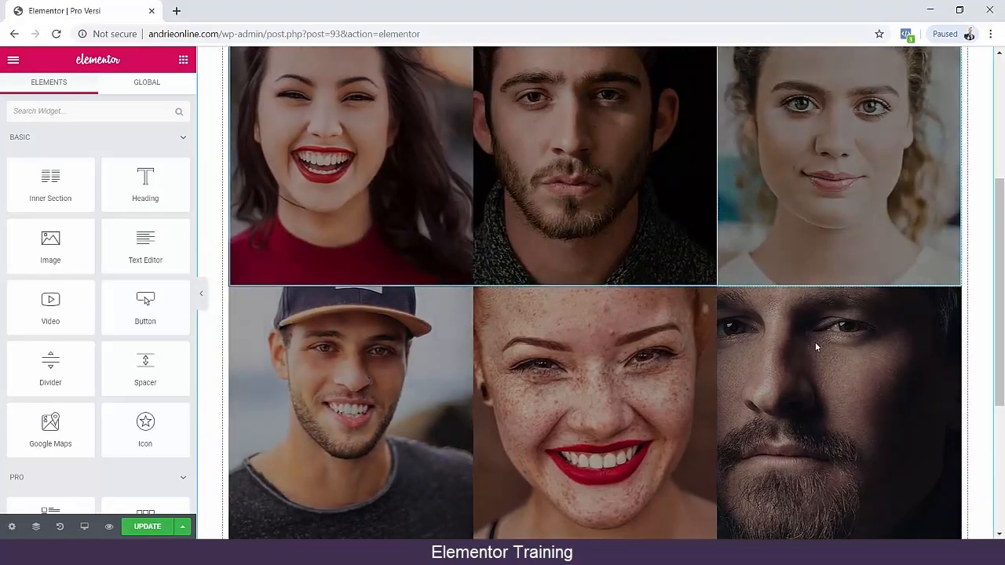
scroll(815, 346, "up", 3)
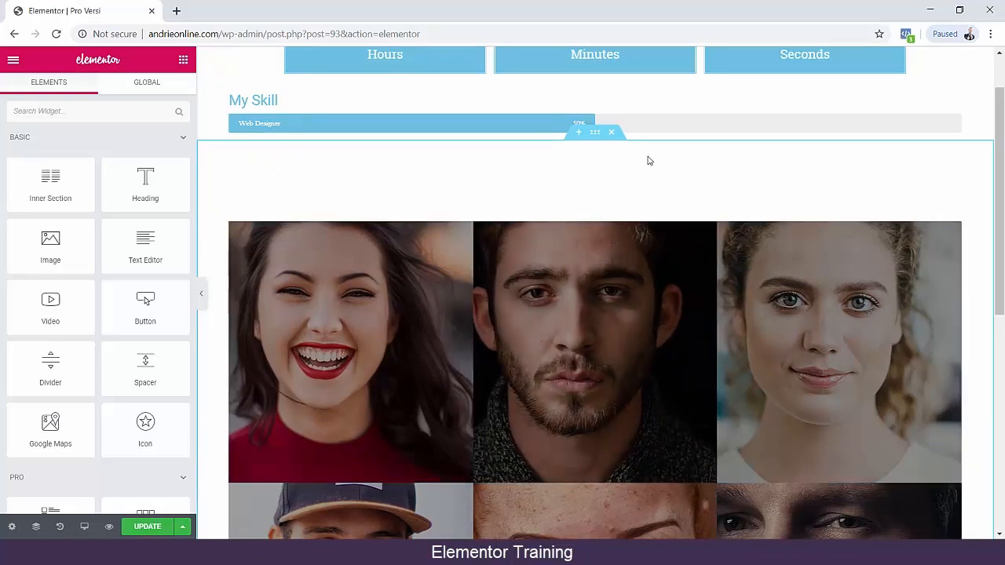
left_click(156, 526)
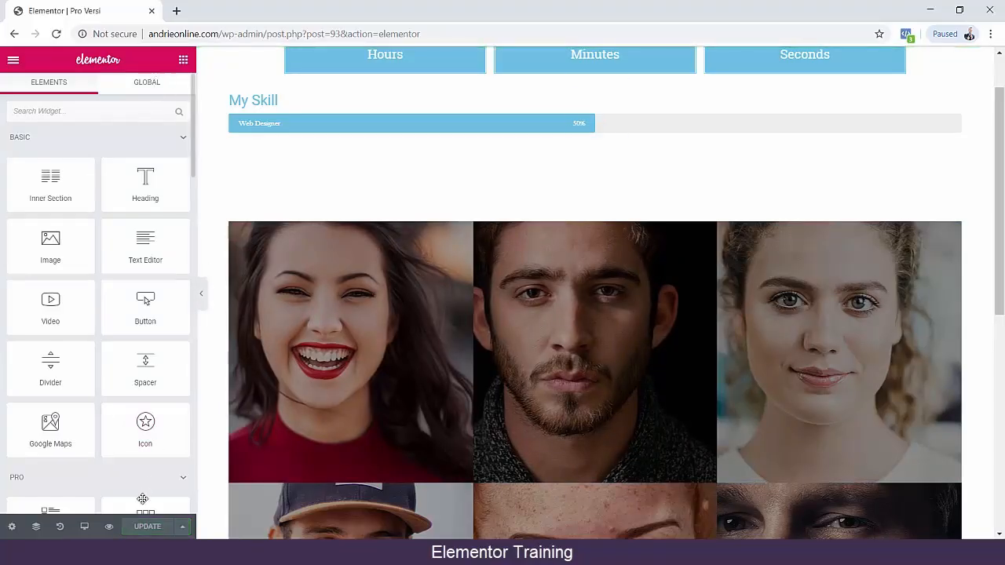
Preview the Pro Versi page and examine its countdown, progress bar and team portraits.
left_click(109, 527)
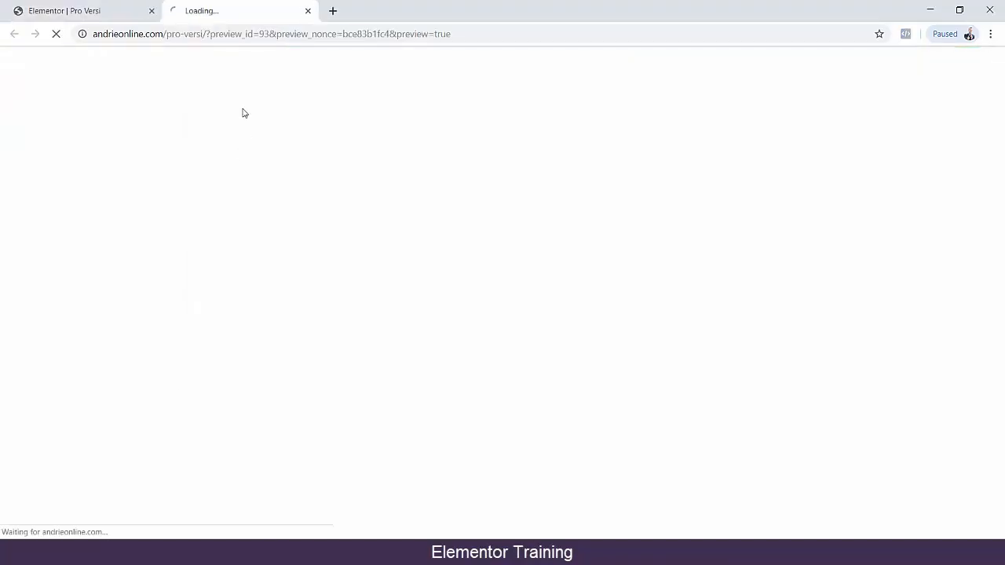
scroll(79, 281, "down", 4)
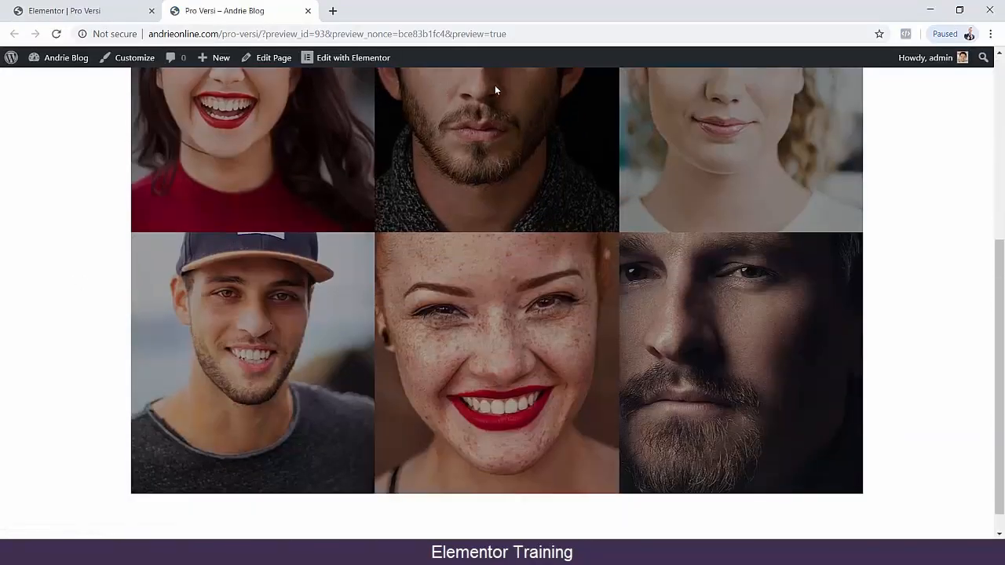
scroll(495, 91, "up", 3)
scroll(225, 273, "down", 3)
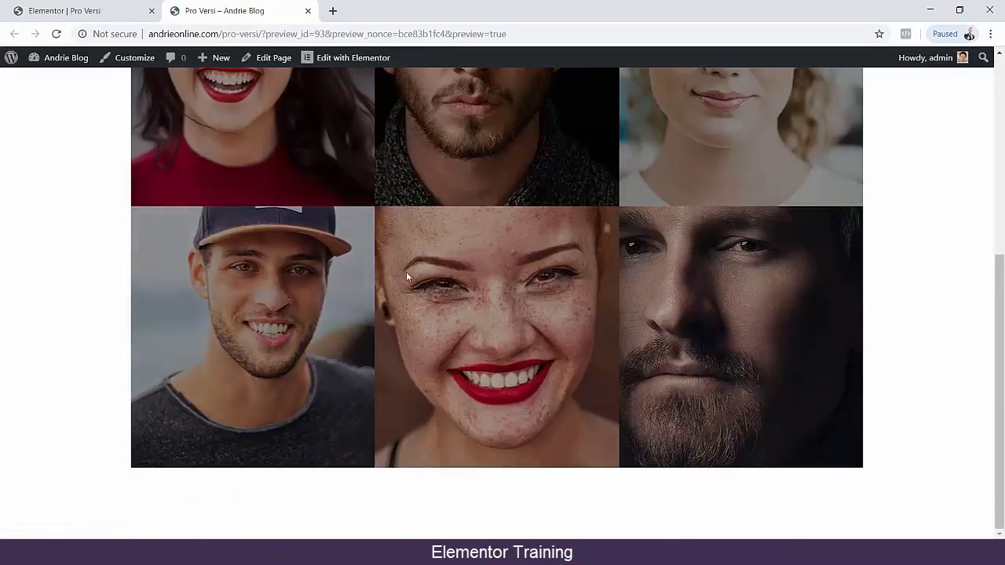
scroll(877, 318, "up", 5)
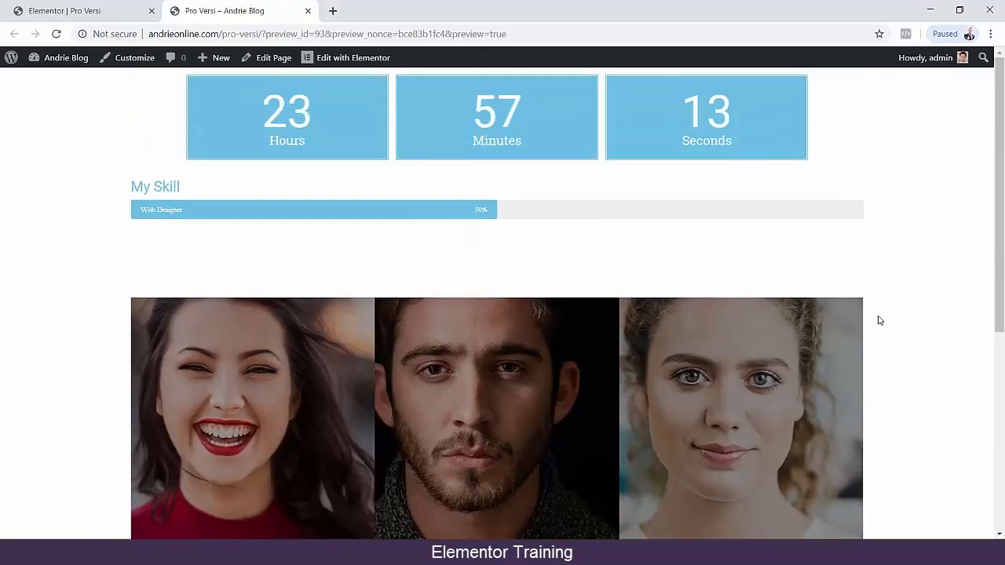
Return to the Elementor editor of the Pro Versi page and look through the available Pro and General widgets.
left_click(94, 11)
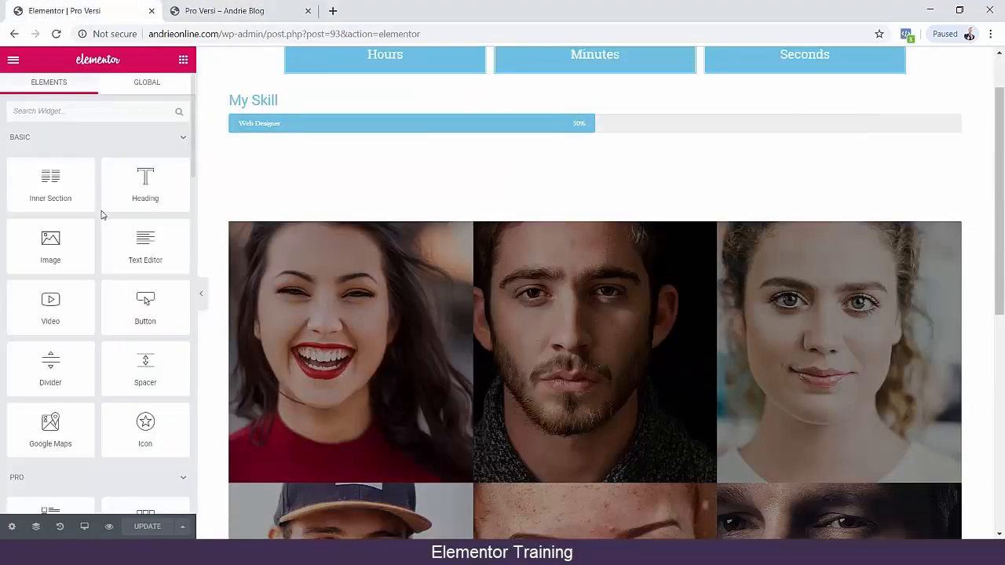
scroll(84, 224, "down", 2)
scroll(84, 224, "down", 3)
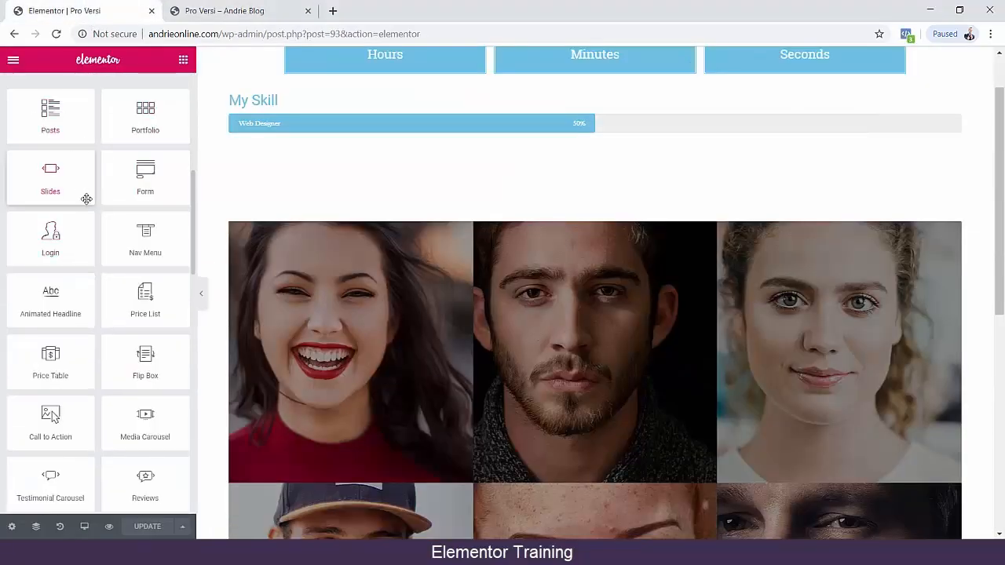
scroll(110, 322, "down", 3)
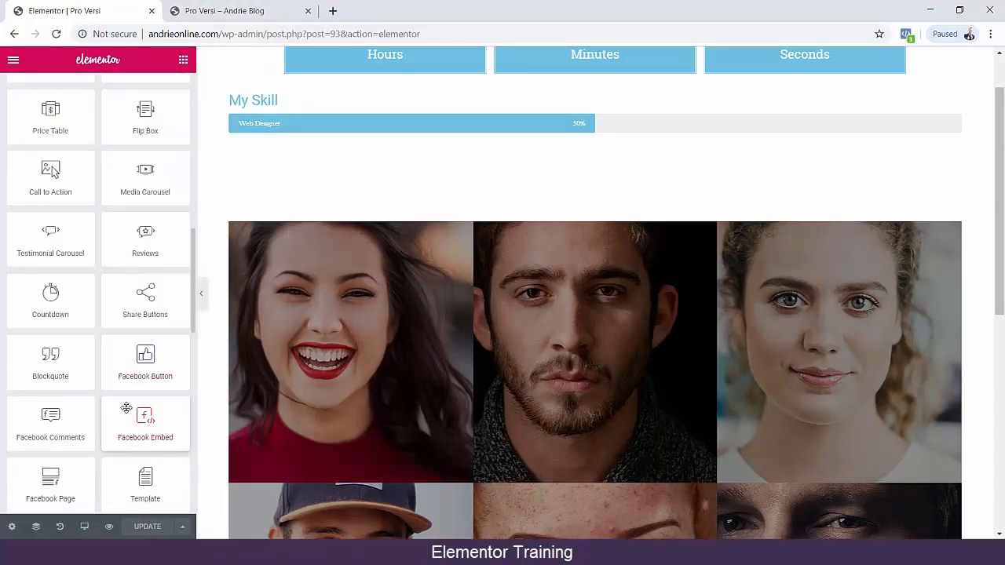
scroll(118, 385, "down", 3)
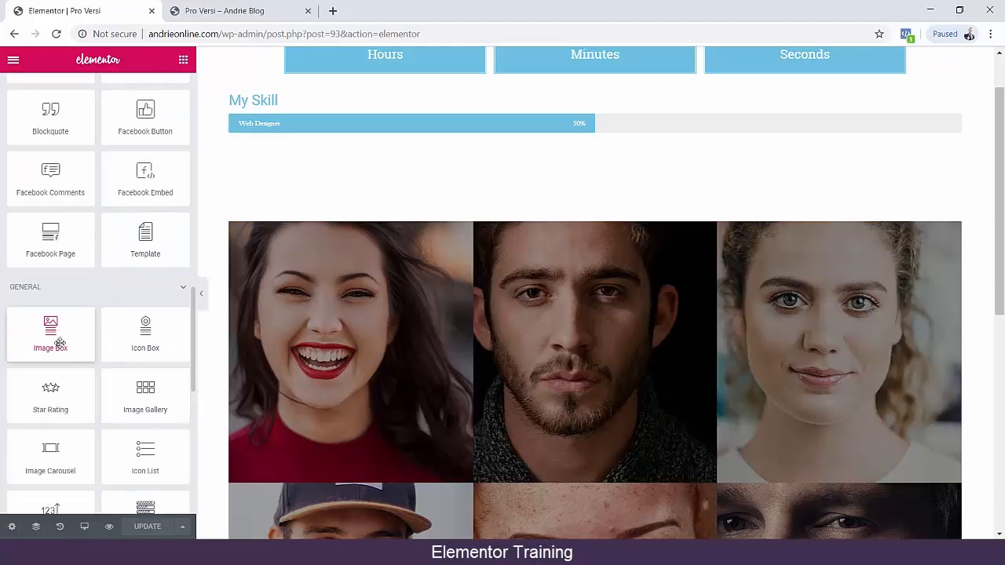
scroll(60, 343, "down", 2)
scroll(682, 313, "down", 5)
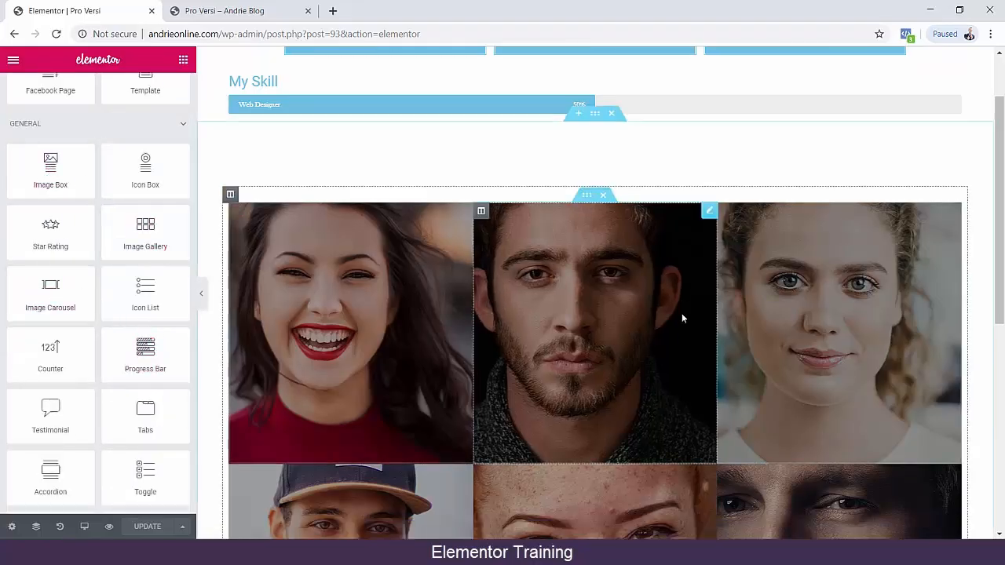
Insert the light Pro "Our Power in Numbers" countdown block from the block library below the team portraits.
left_click_drag(51, 169, 593, 367)
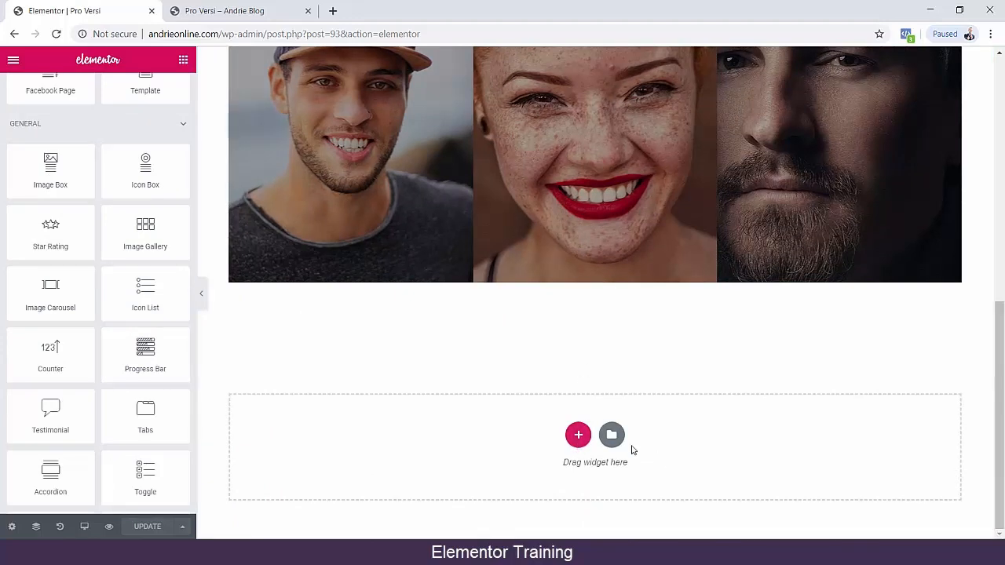
left_click(611, 434)
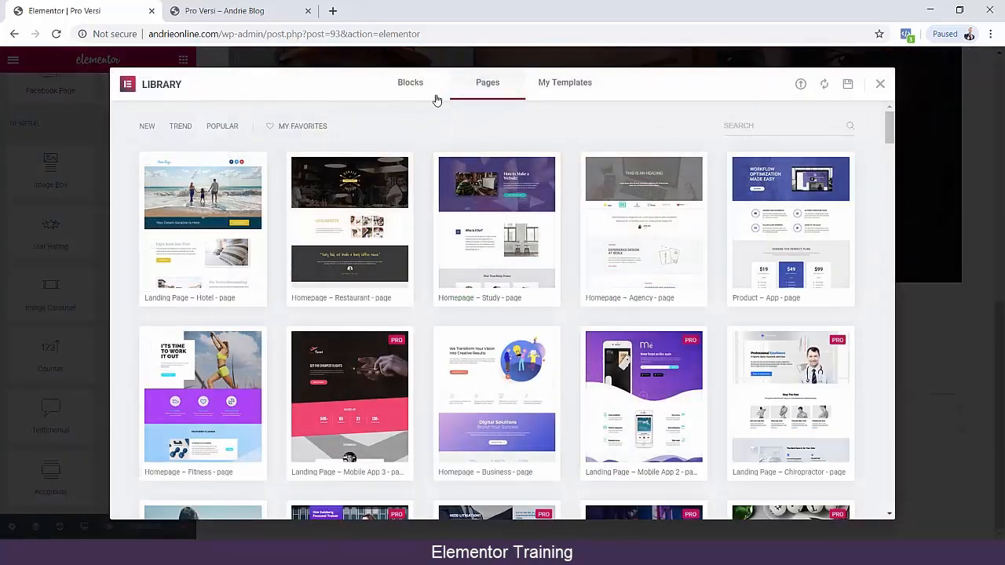
left_click(410, 82)
scroll(442, 288, "down", 8)
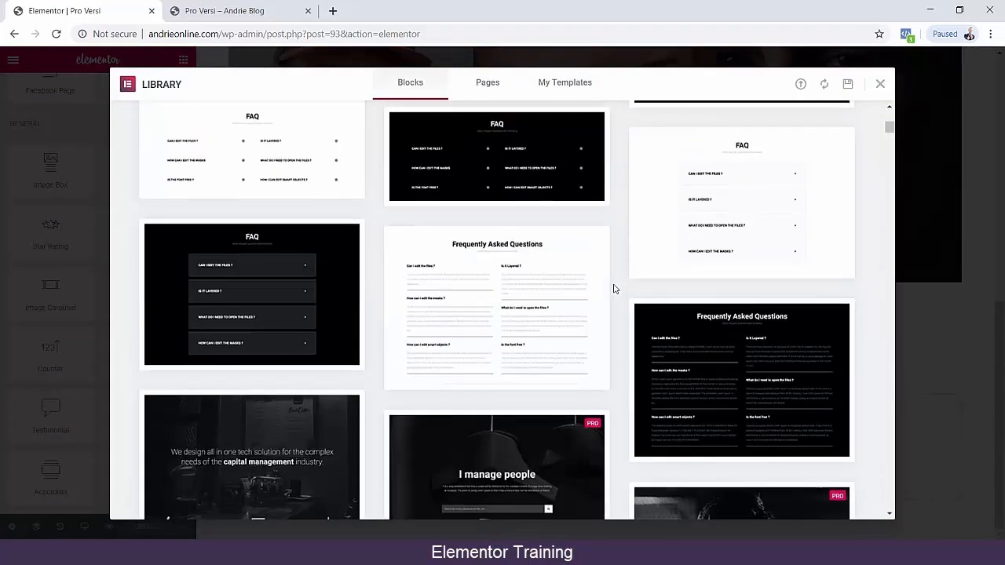
scroll(607, 288, "down", 5)
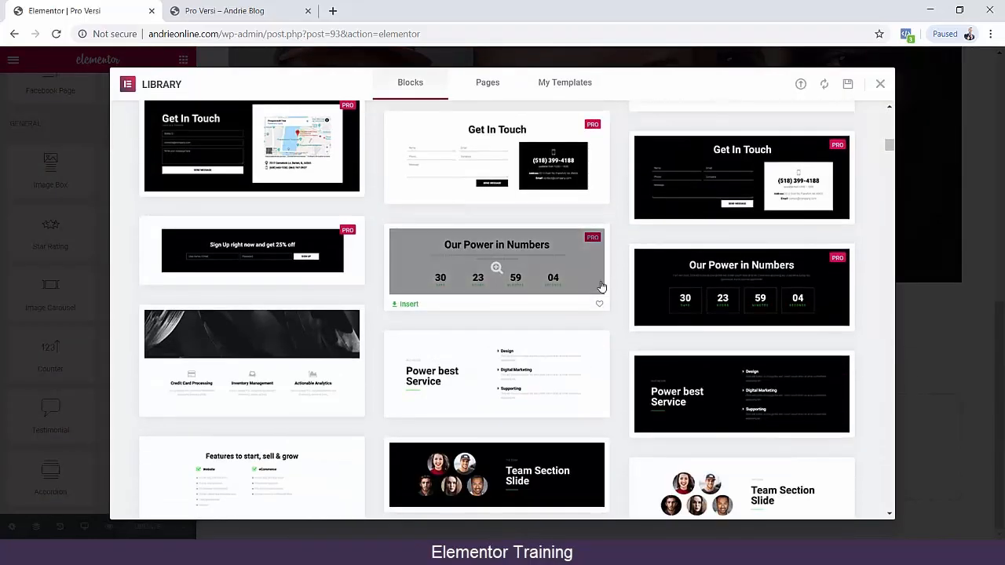
mouse_move(501, 267)
left_click(408, 301)
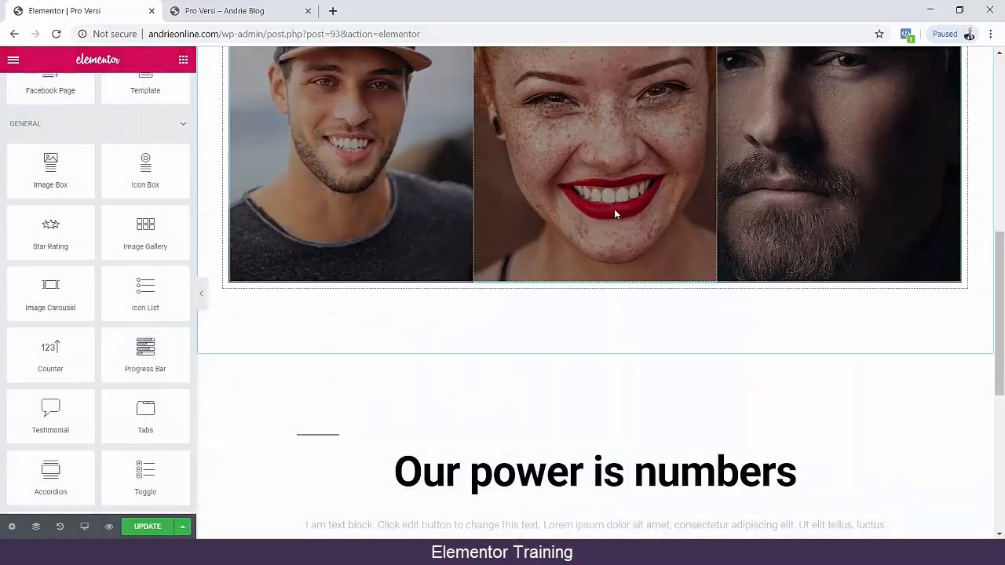
scroll(557, 305, "down", 2)
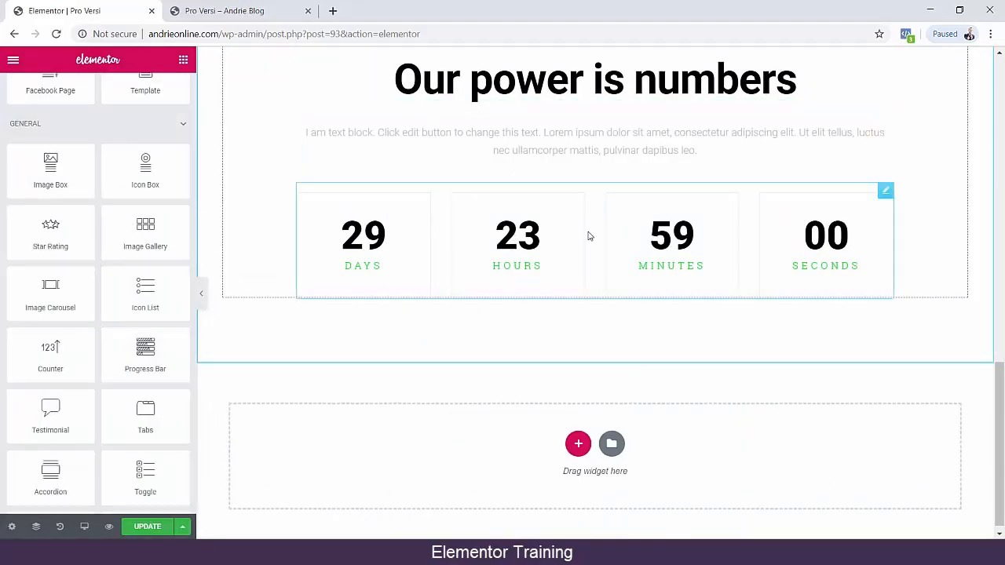
Open the "Our power is numbers" heading of the countdown block for editing and select its whole text.
left_click(405, 84)
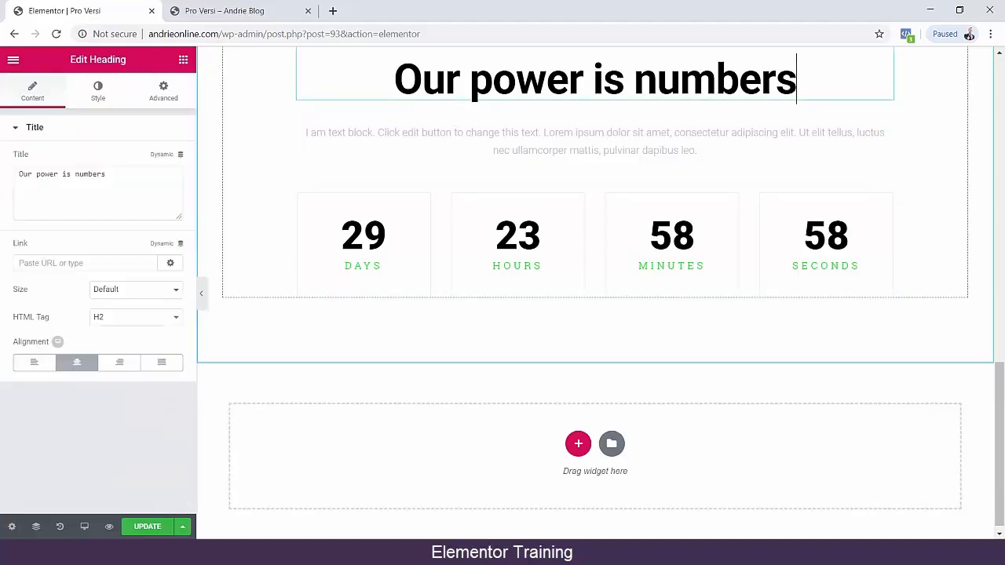
left_click_drag(394, 80, 781, 91)
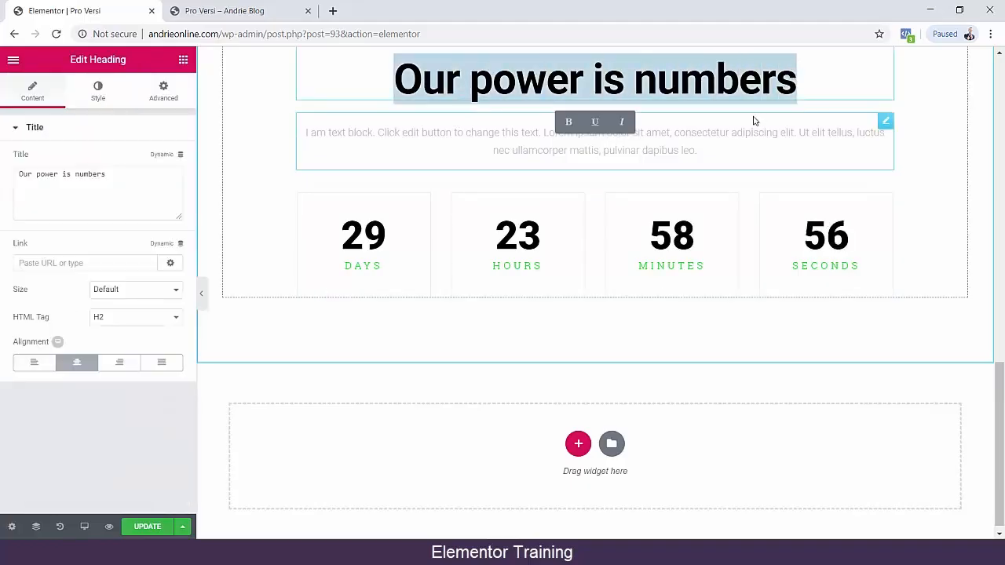
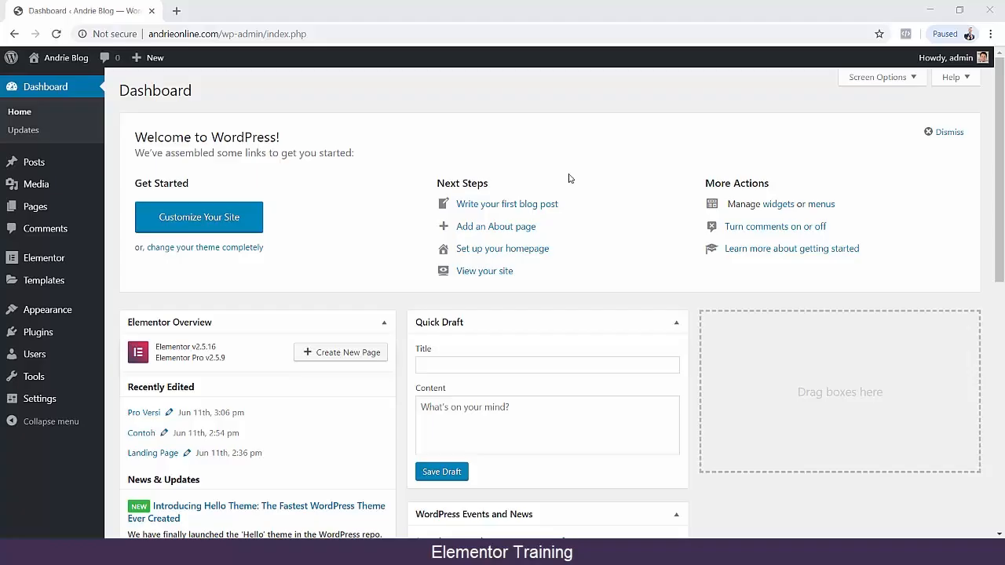
Create a new WordPress page titled Blocks and publish it.
mouse_move(68, 209)
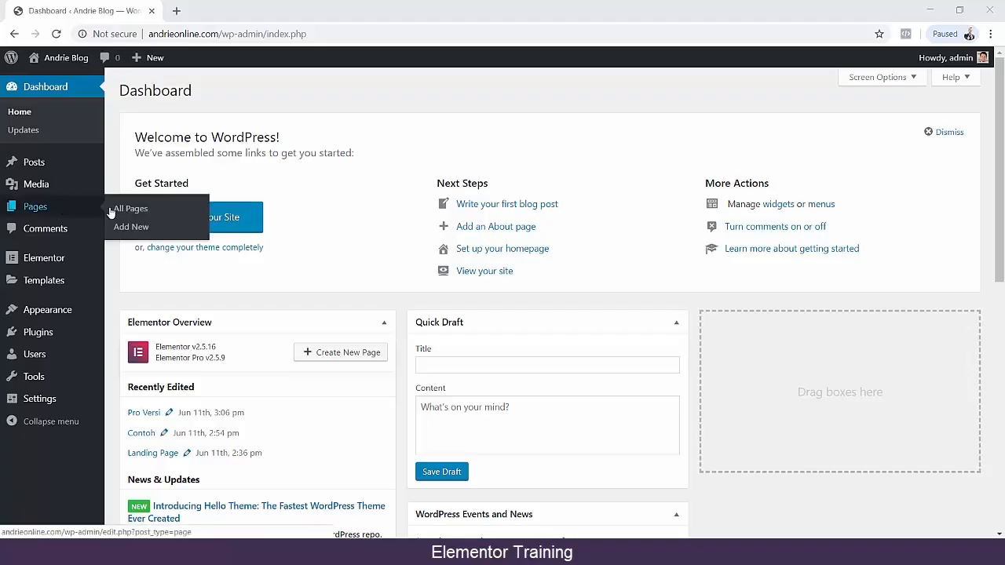
left_click(119, 226)
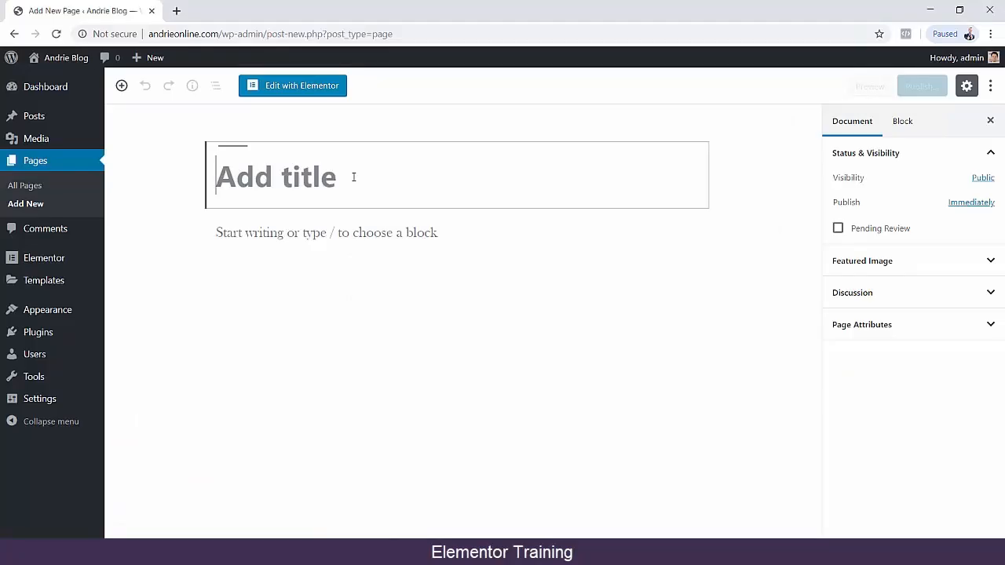
type("Blo")
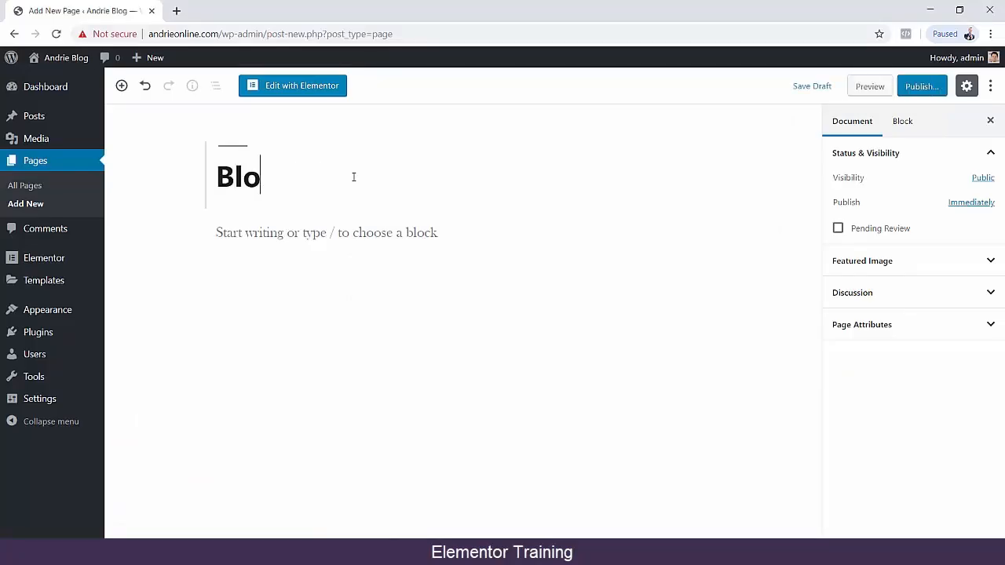
type("kcks")
left_click(920, 86)
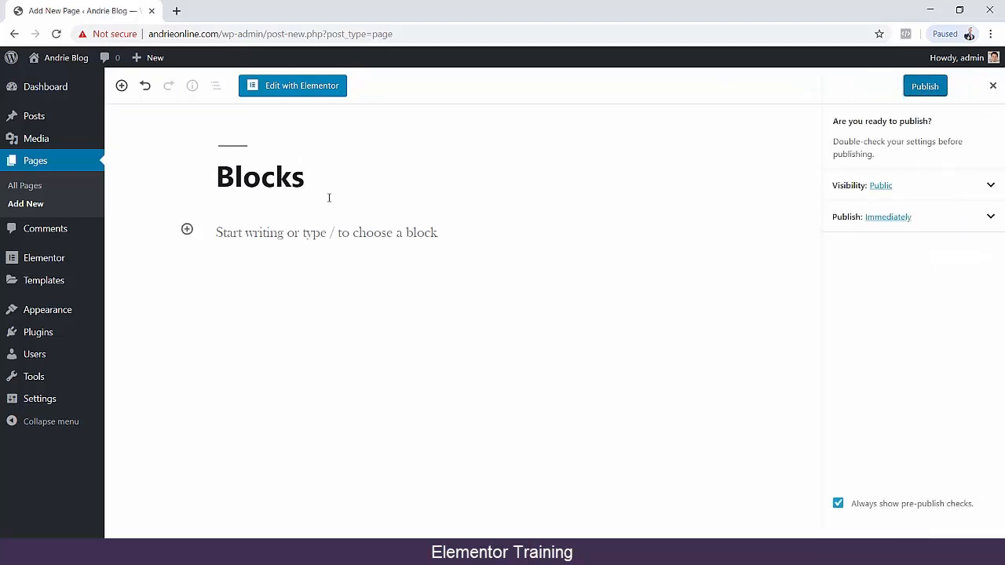
left_click(934, 87)
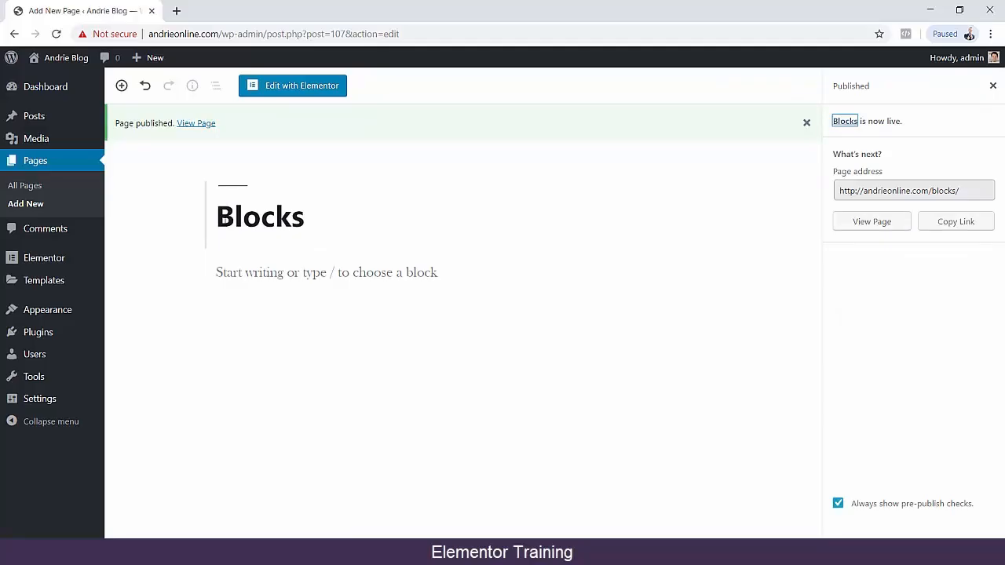
Open the Blocks page for editing with Elementor and set its page layout to Elementor Canvas.
left_click_drag(216, 219, 350, 221)
left_click(146, 221)
left_click(276, 88)
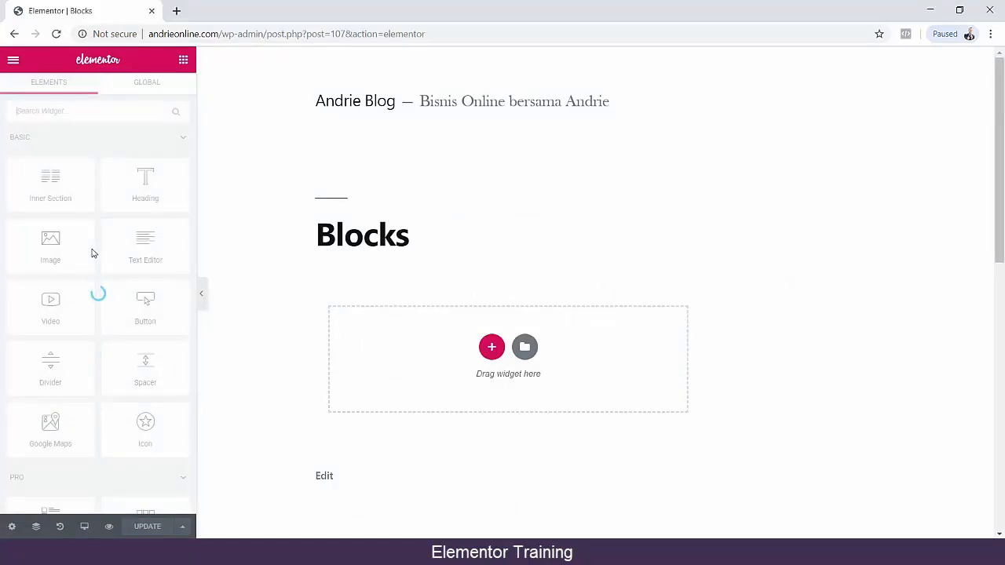
scroll(94, 251, "down", 20)
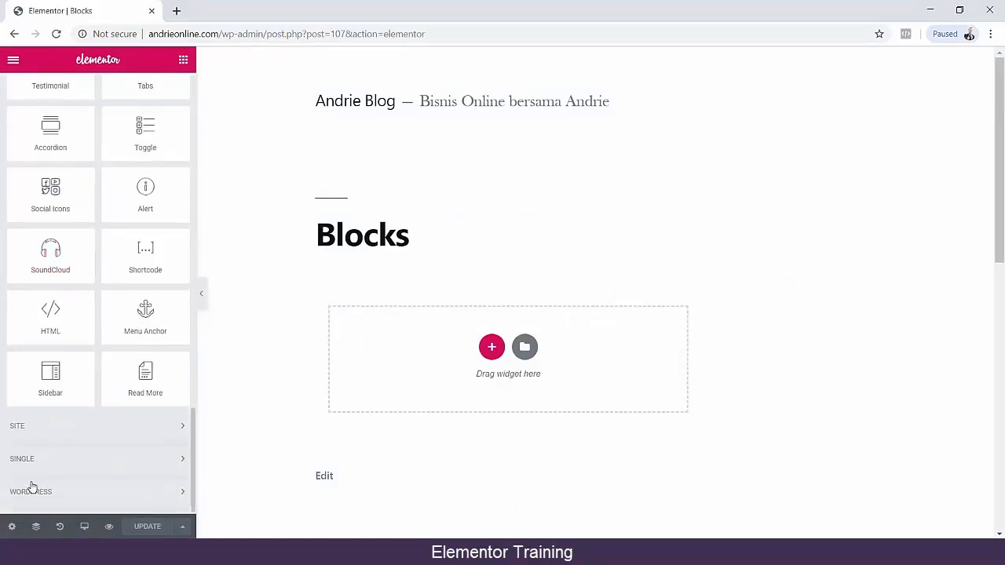
left_click(12, 527)
left_click(126, 403)
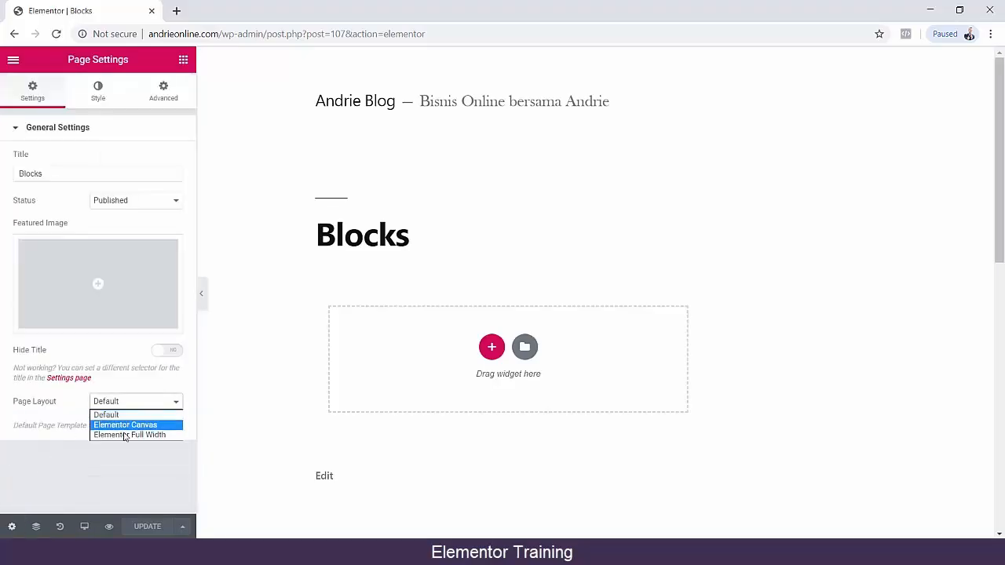
left_click(125, 425)
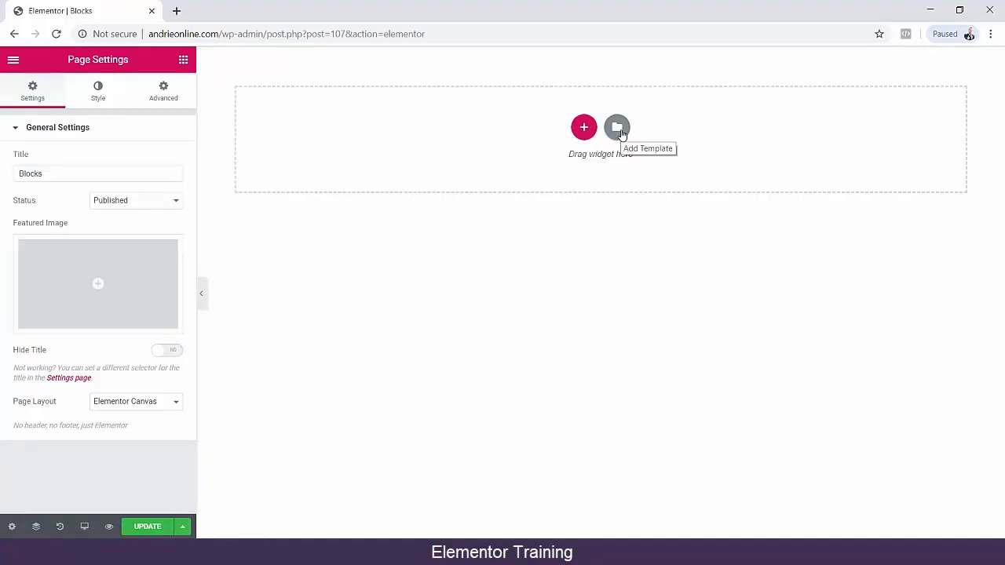
Insert the Pro "We Look At The World With Big Eye" countdown block from the block library into the empty page.
left_click(618, 130)
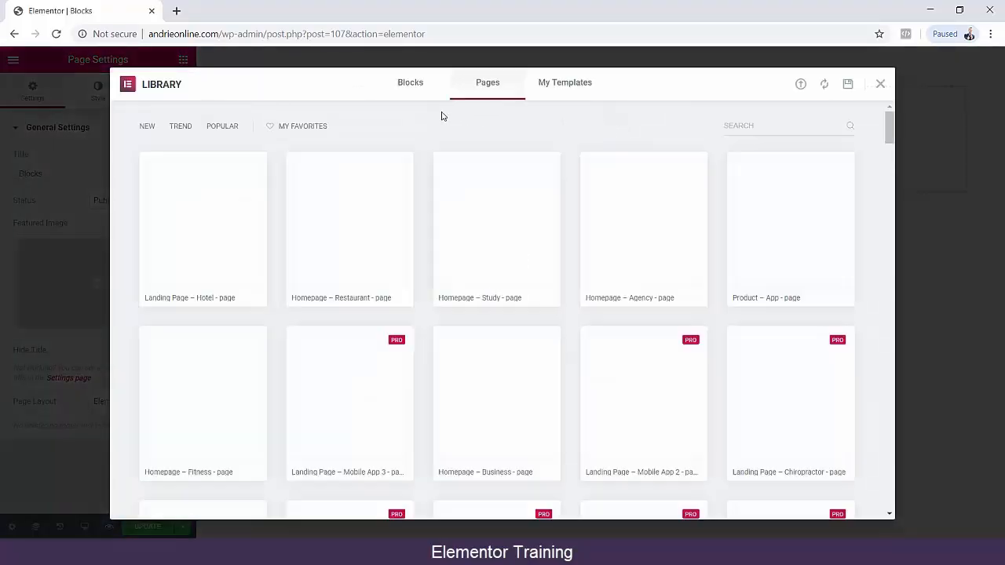
left_click(408, 84)
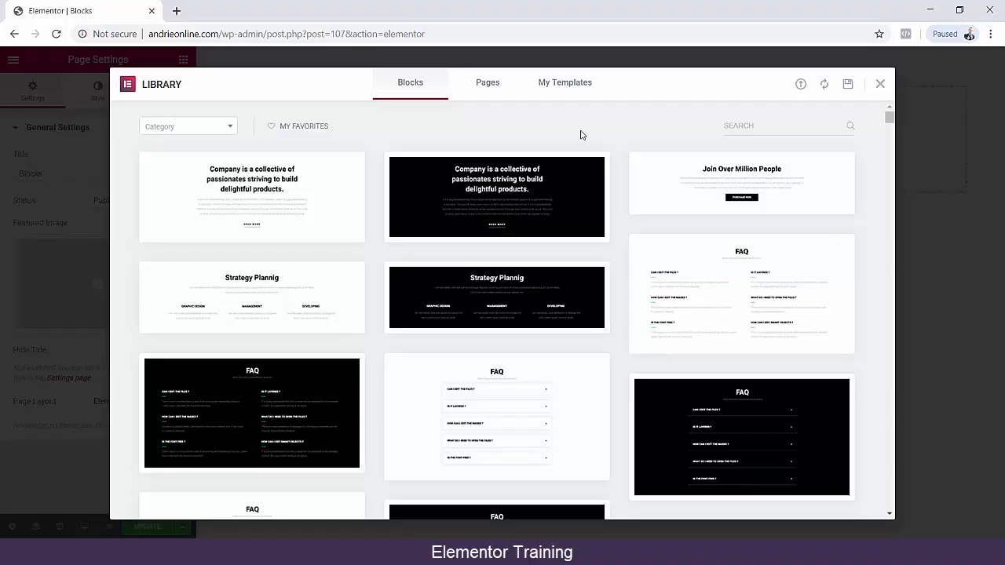
scroll(555, 175, "down", 15)
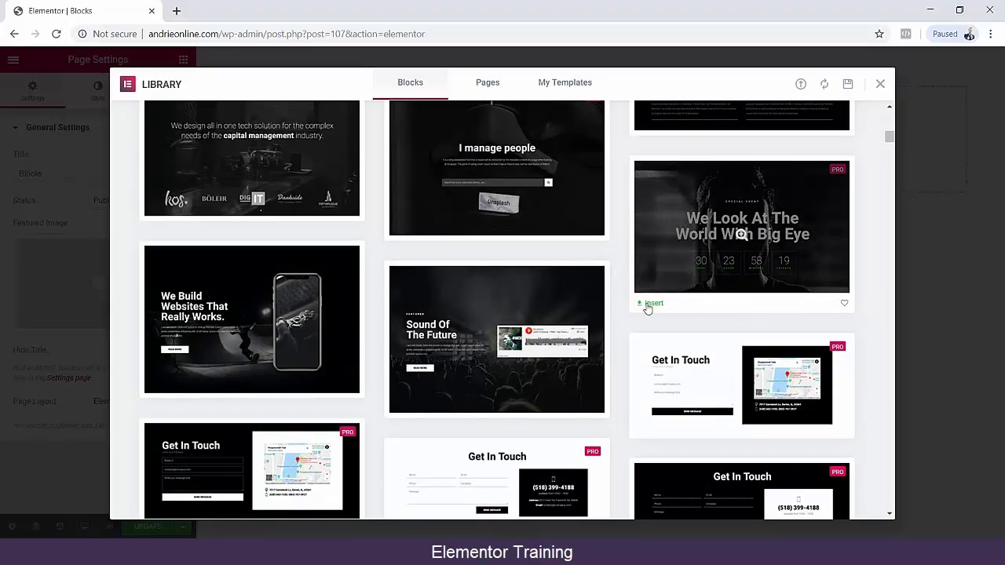
left_click(648, 306)
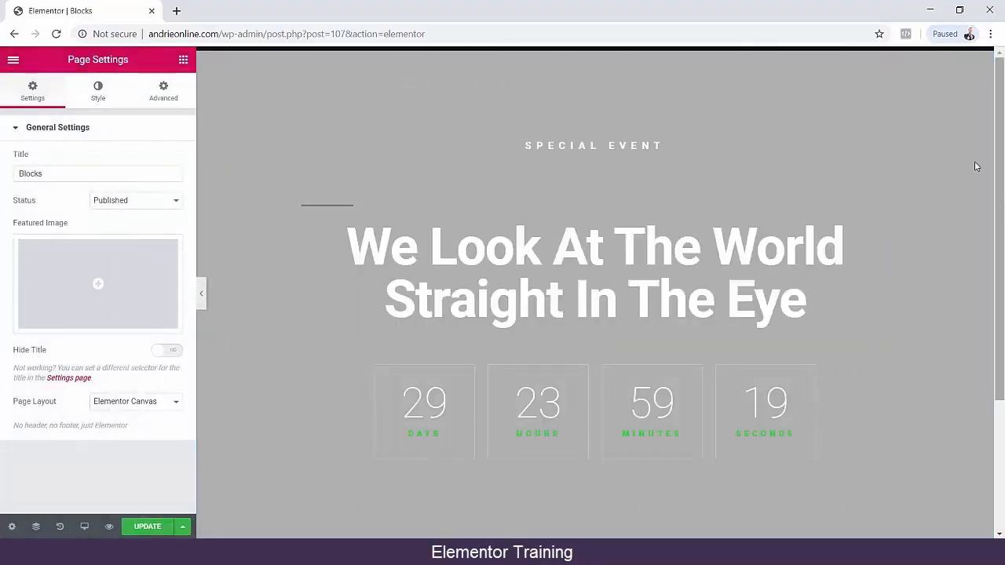
Insert the dark "Team Section Slide" block from the block library below the countdown.
scroll(929, 152, "down", 2)
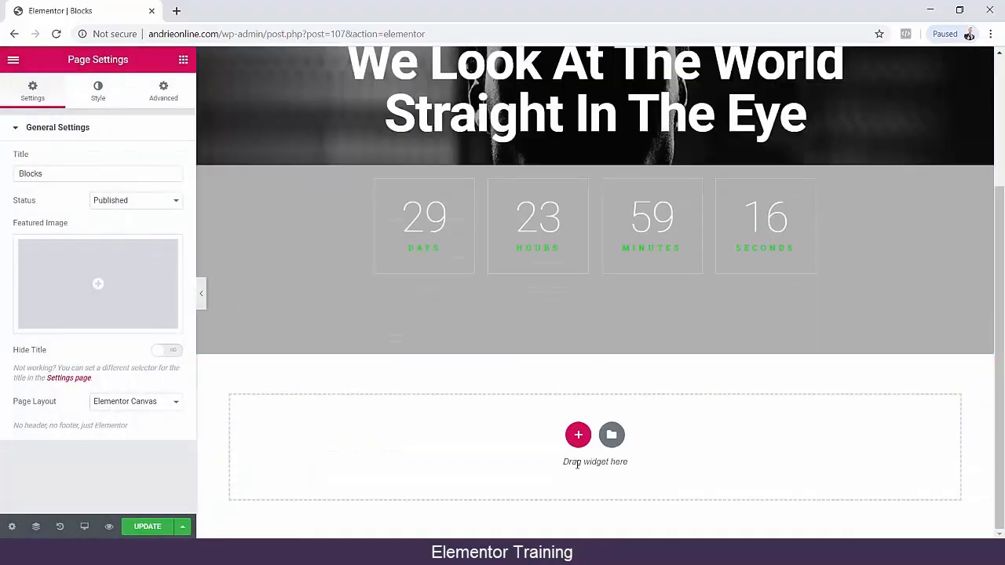
left_click(612, 435)
scroll(574, 260, "down", 5)
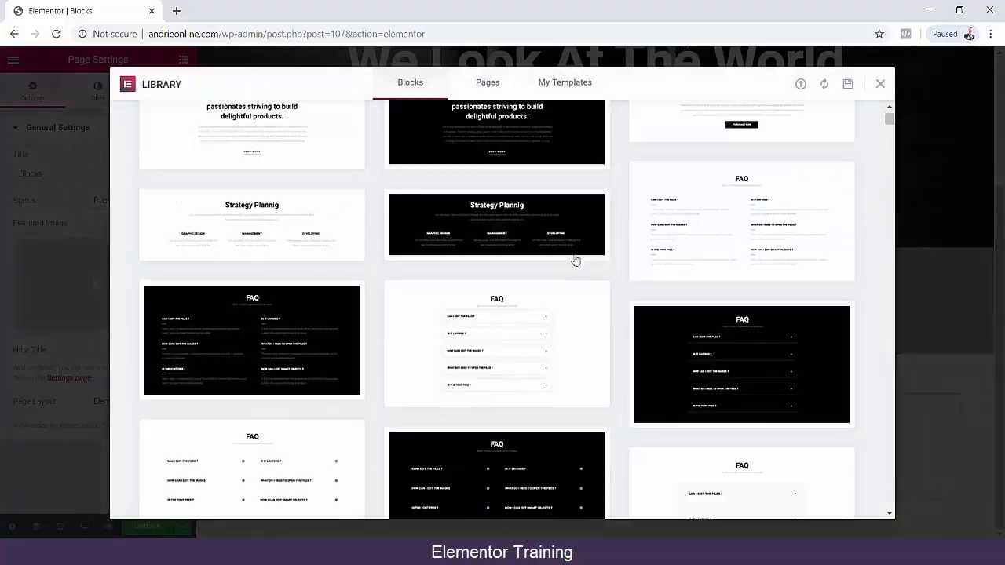
scroll(574, 258, "down", 10)
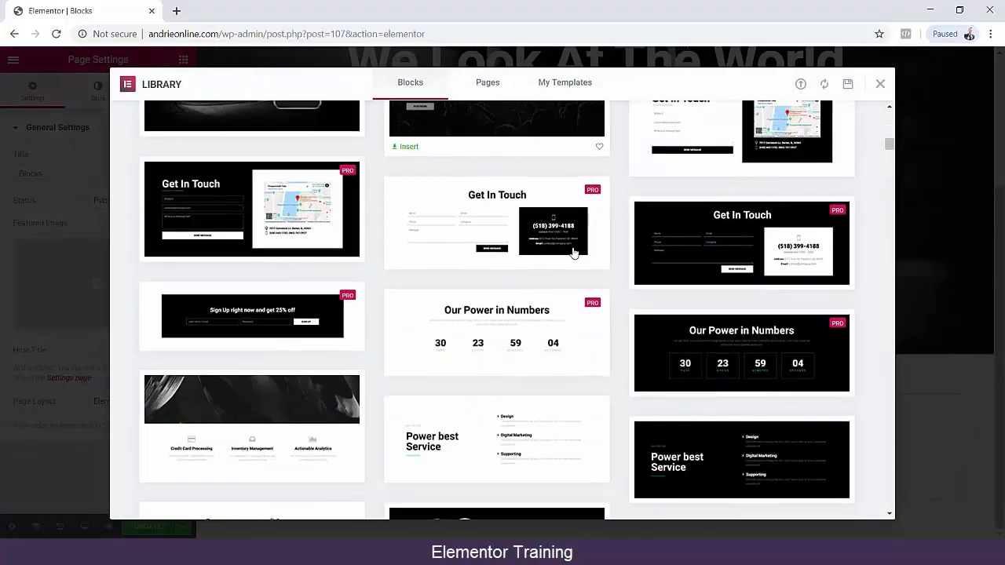
scroll(573, 253, "down", 2)
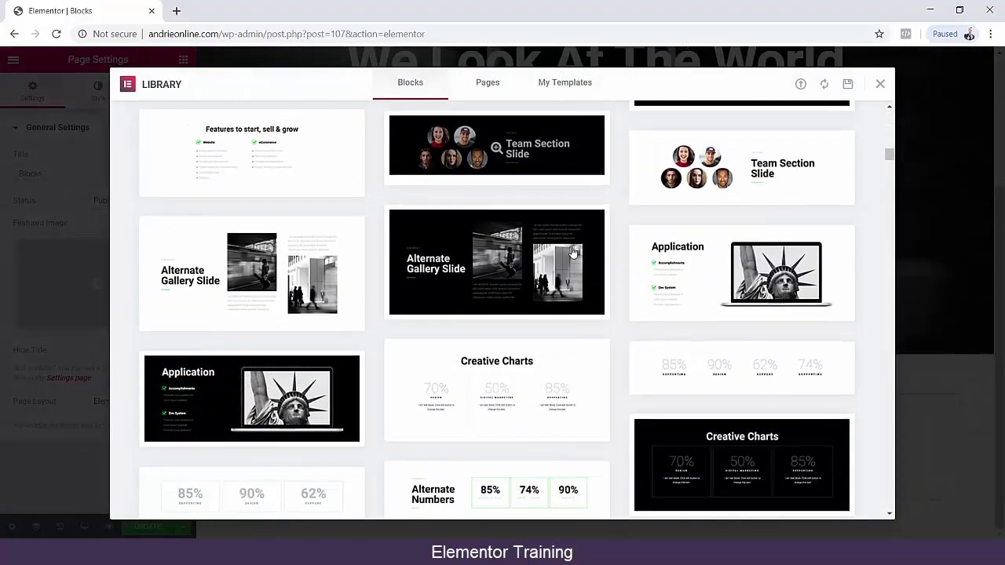
left_click(497, 148)
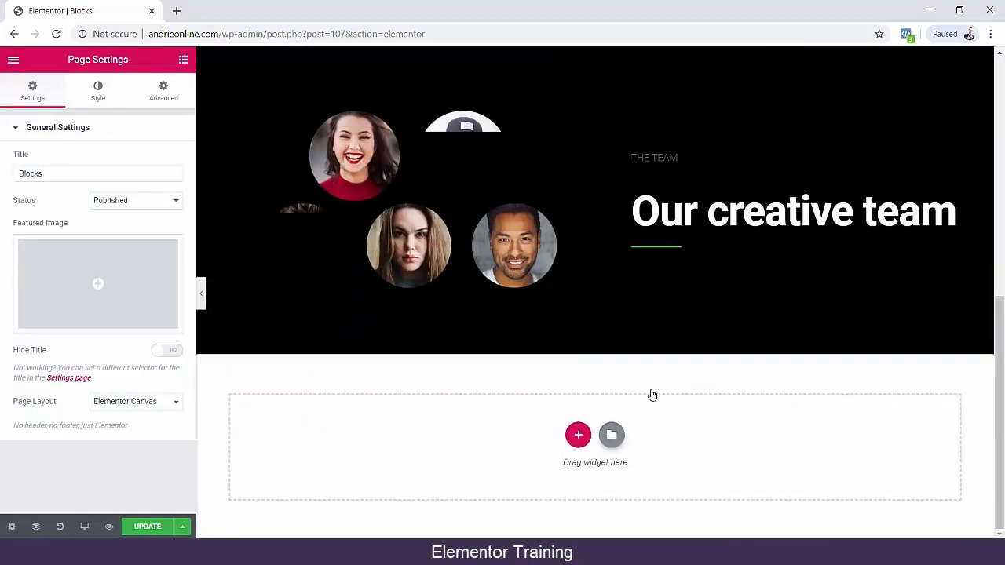
Insert the light "Check Out Our Work" block with four captioned images from the block library below the team section.
left_click(612, 434)
scroll(588, 258, "down", 1)
scroll(577, 250, "down", 2)
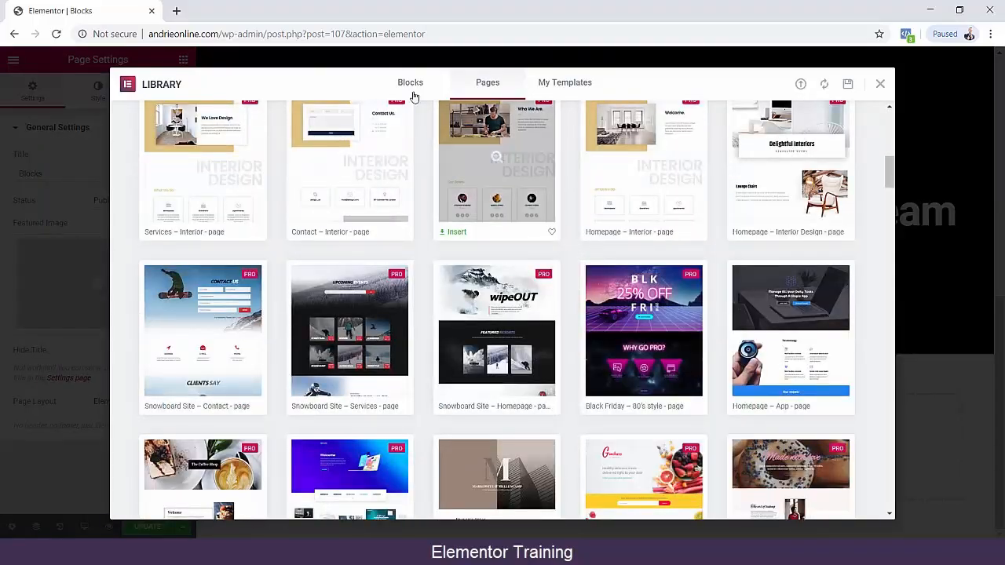
left_click(410, 82)
scroll(562, 271, "down", 20)
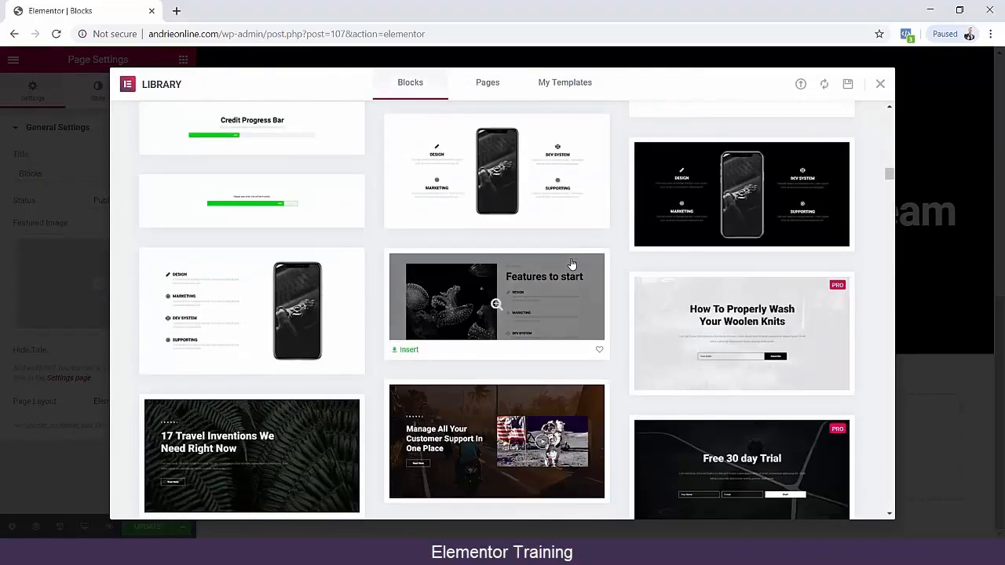
scroll(577, 265, "down", 5)
scroll(583, 267, "down", 10)
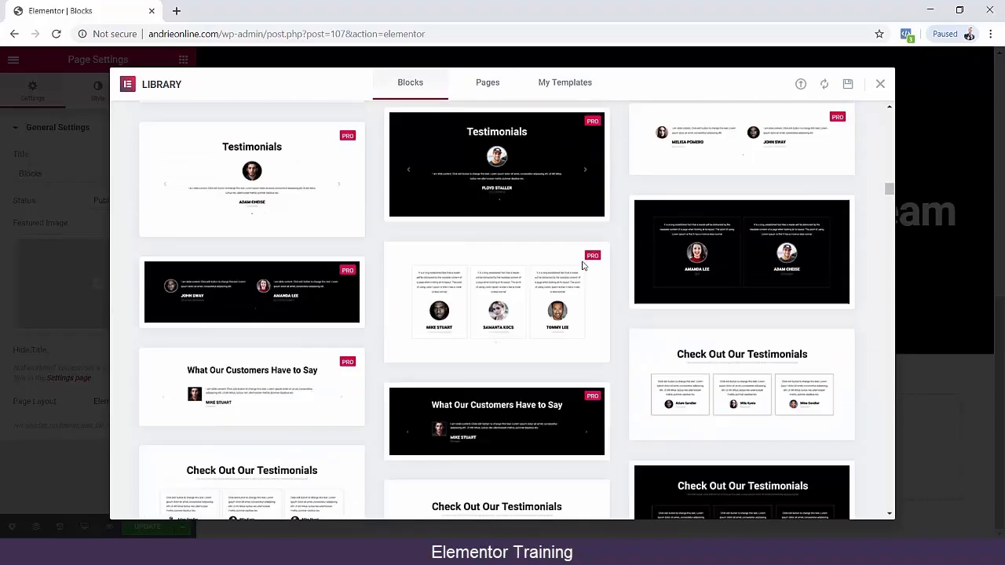
scroll(583, 267, "down", 10)
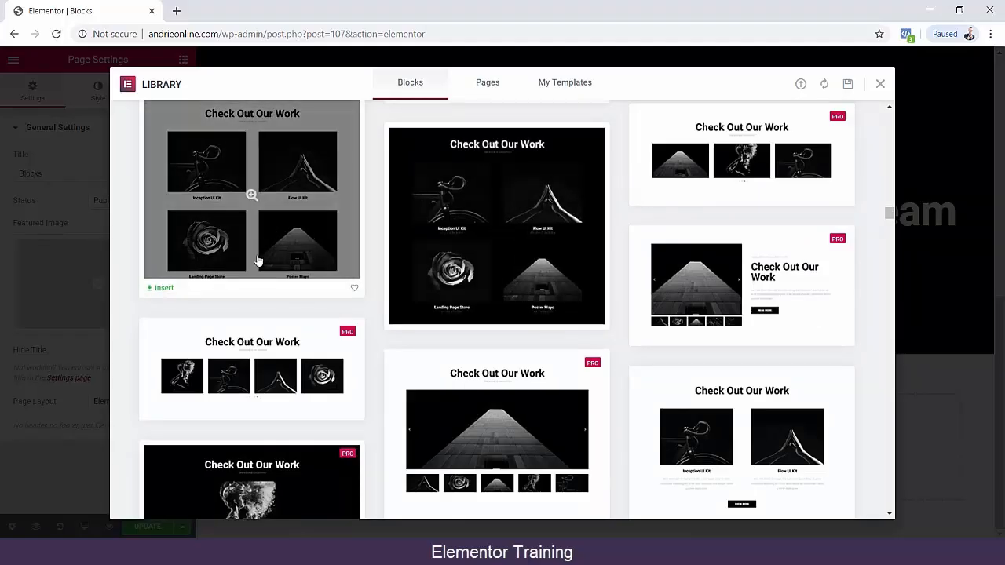
left_click(251, 197)
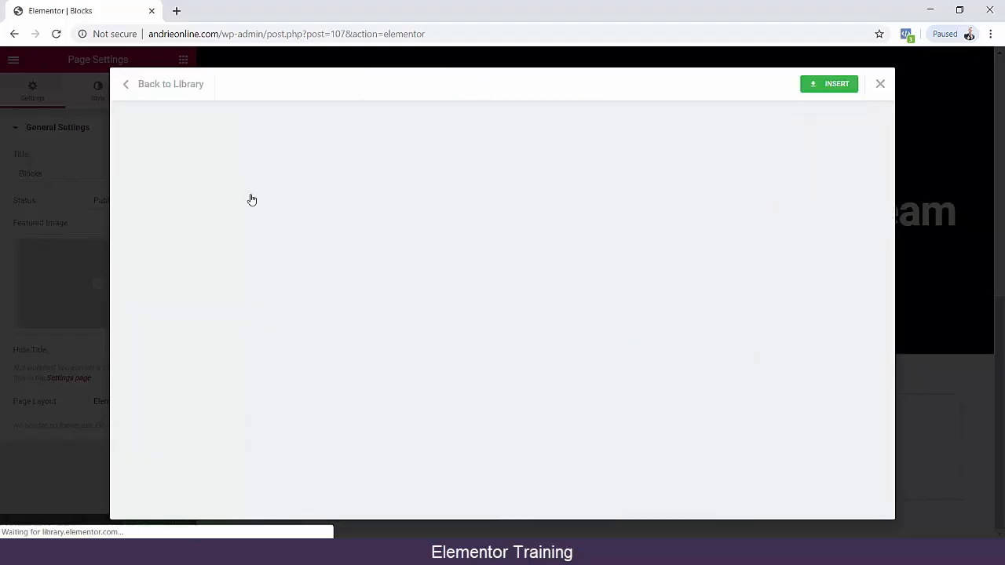
left_click(837, 85)
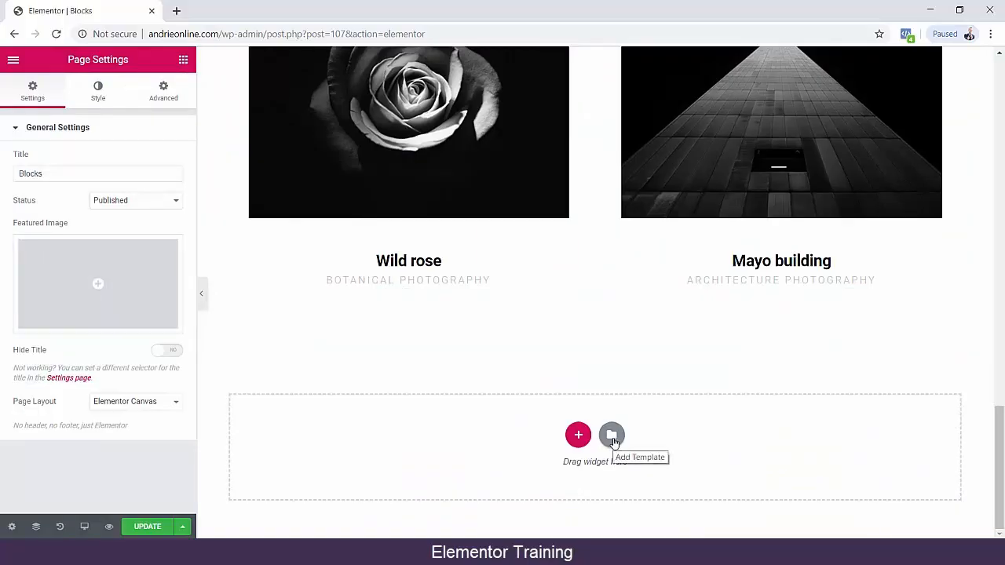
Insert the dark Pro "Choose Your Perfect Plan" block with Personal and Pro plans below the image gallery.
left_click(613, 437)
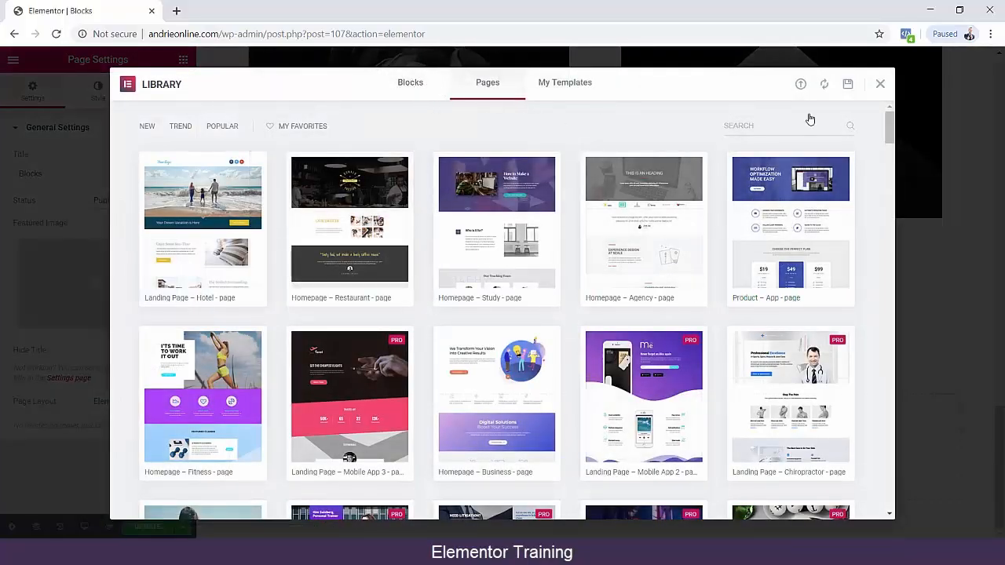
left_click(410, 82)
left_click_drag(889, 130, 894, 398)
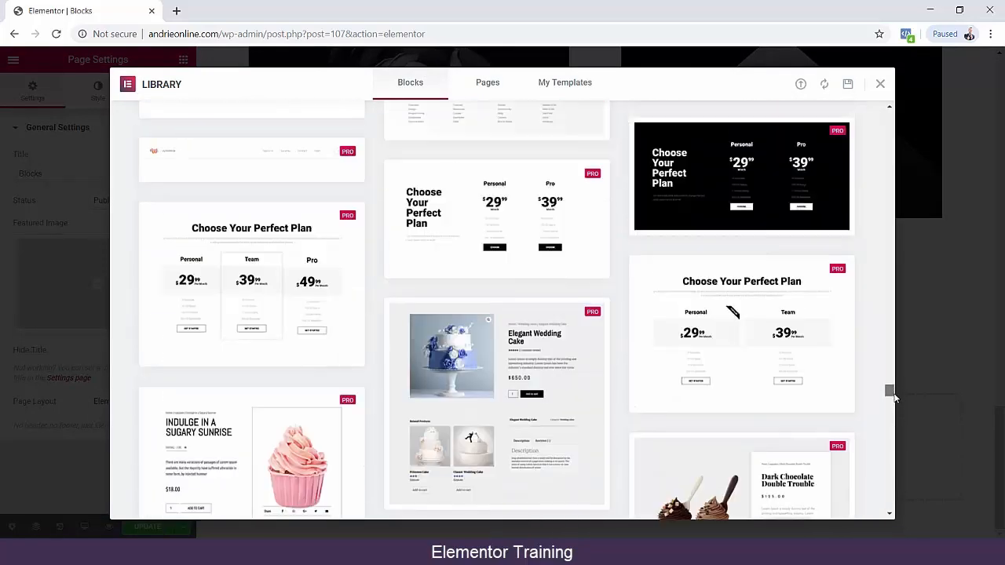
left_click(742, 177)
left_click(844, 88)
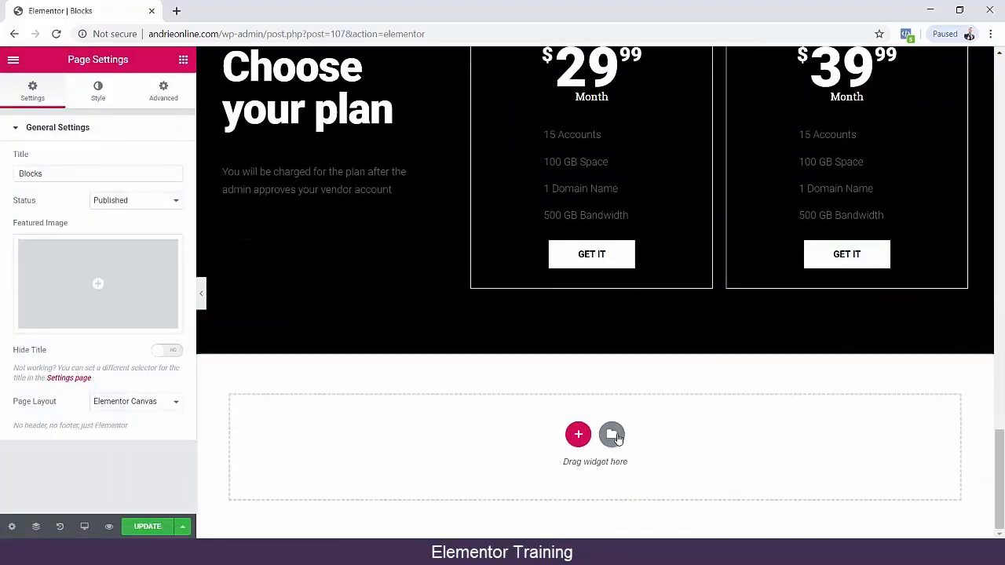
Search the block library for "foo" and insert the dark Pro "Stay in Touch" footer block below the pricing plans.
left_click(613, 436)
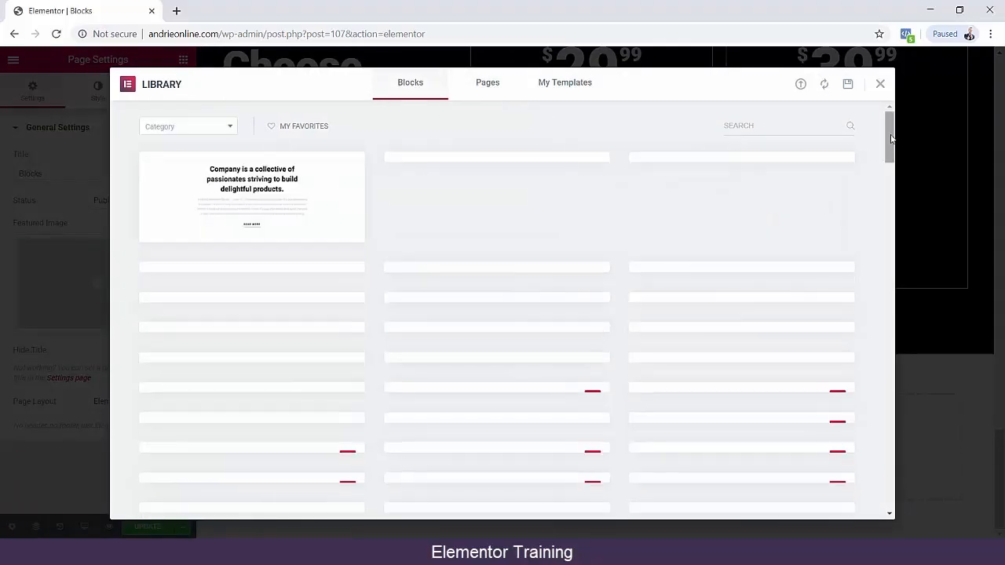
scroll(890, 134, "down", 5)
left_click_drag(889, 127, 889, 116)
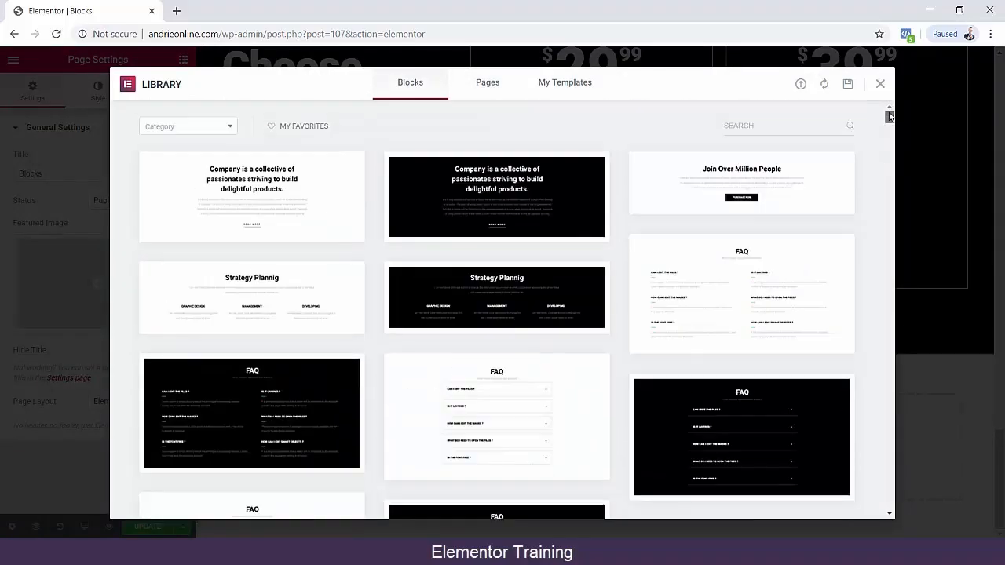
left_click(798, 125)
type("foo")
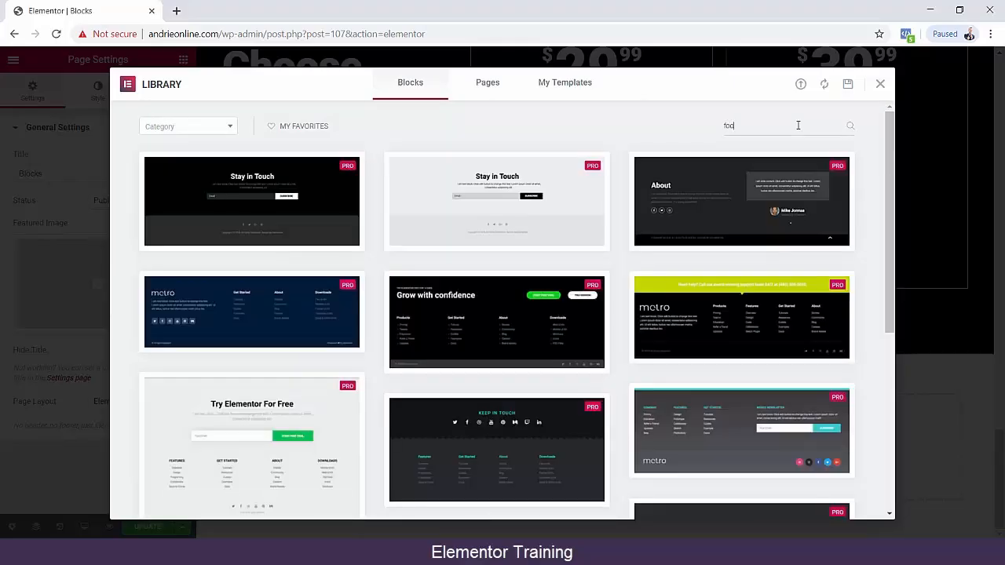
left_click(251, 203)
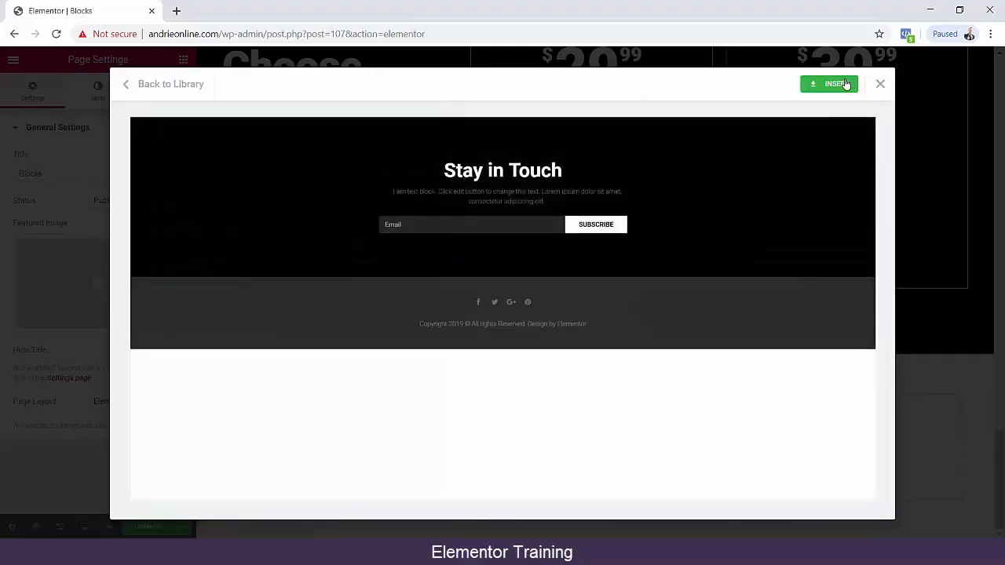
left_click(845, 84)
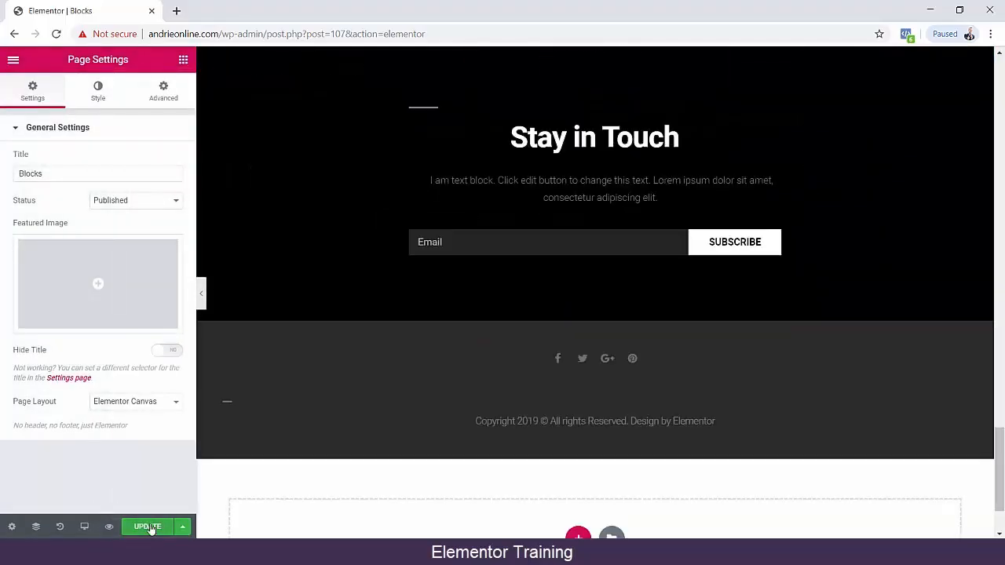
Update the Blocks page and preview it in the browser, looking over its countdown and team sections.
left_click(151, 528)
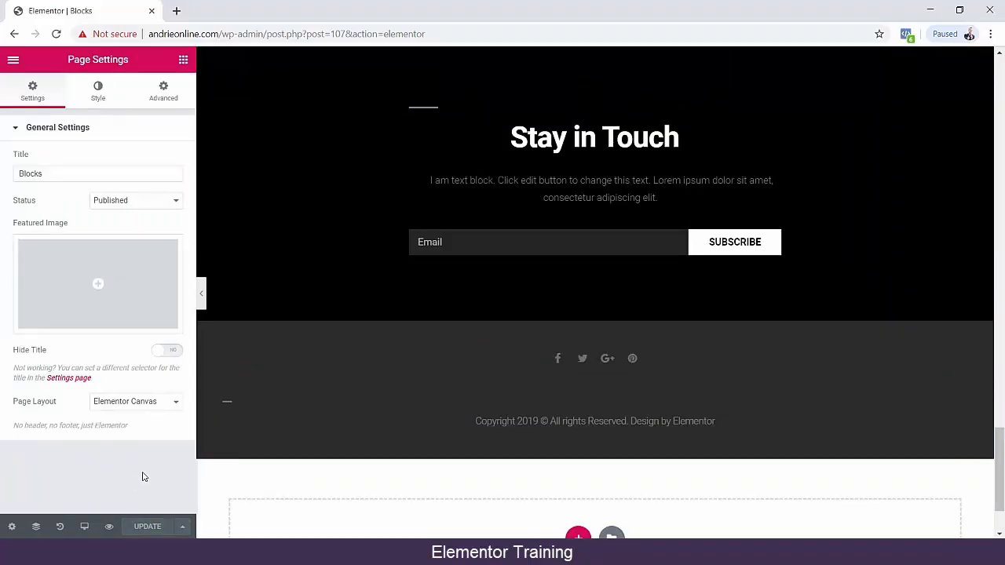
left_click(109, 526)
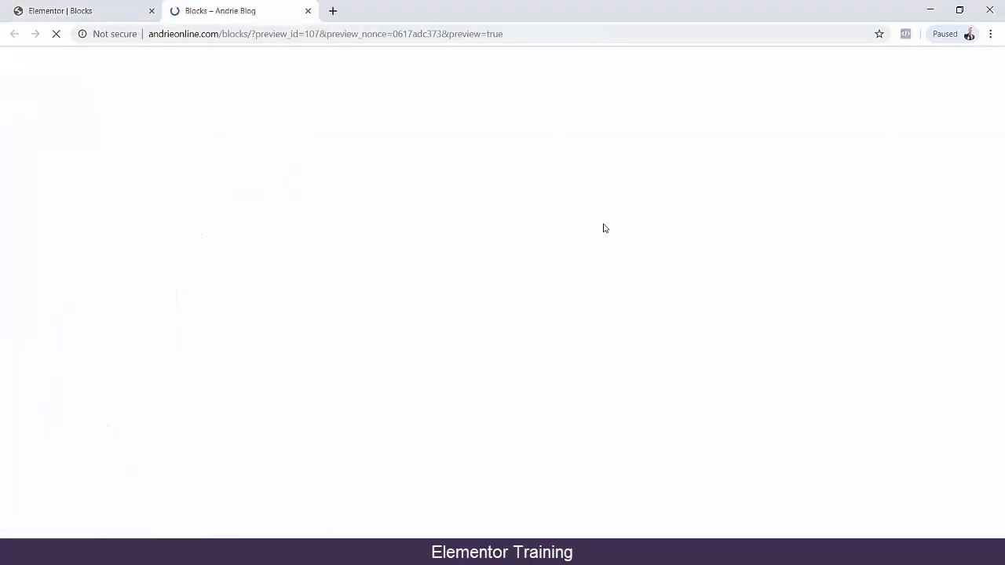
scroll(106, 223, "down", 5)
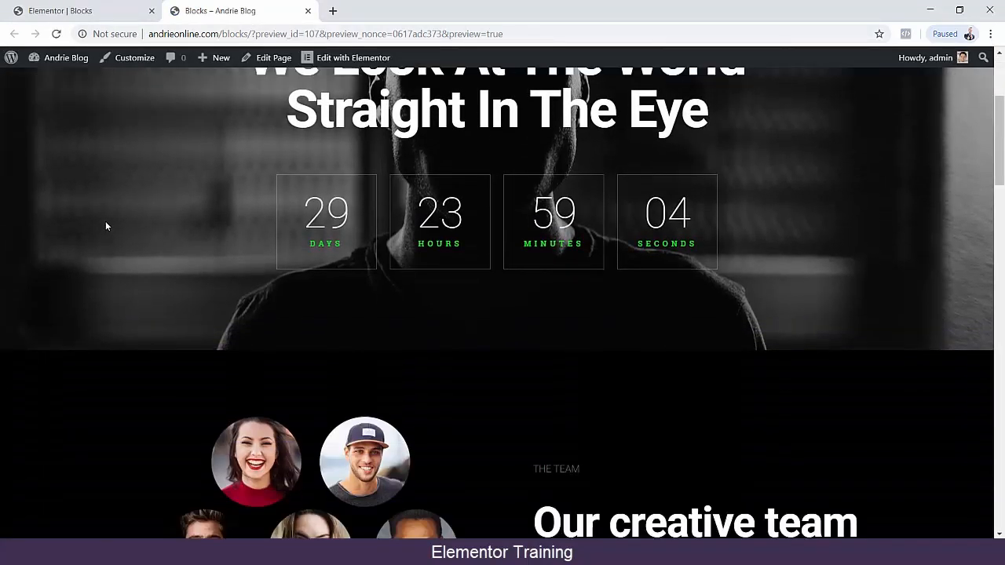
Look over the image gallery and pricing plan sections in the Blocks page preview.
scroll(103, 218, "down", 15)
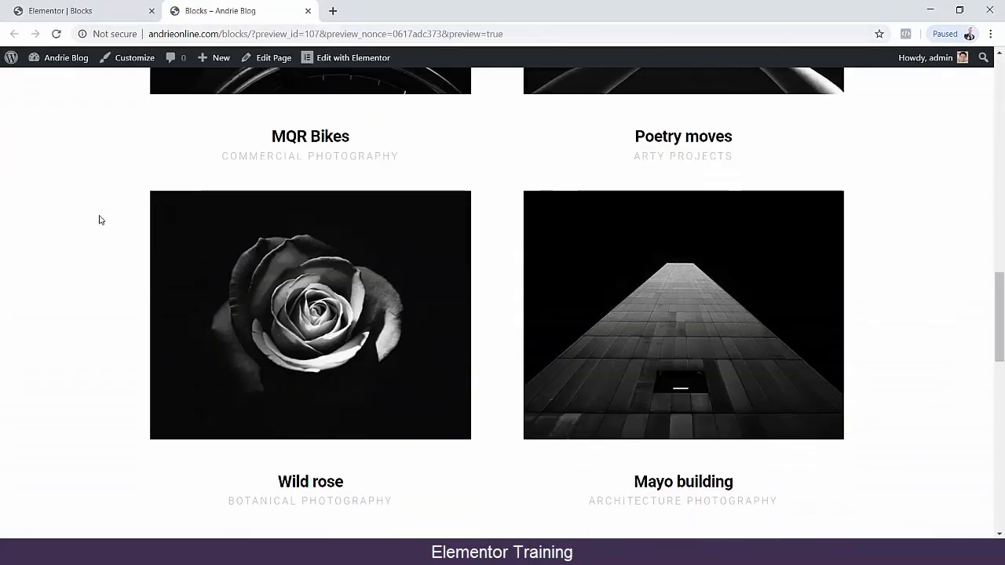
scroll(95, 216, "down", 5)
scroll(94, 217, "up", 10)
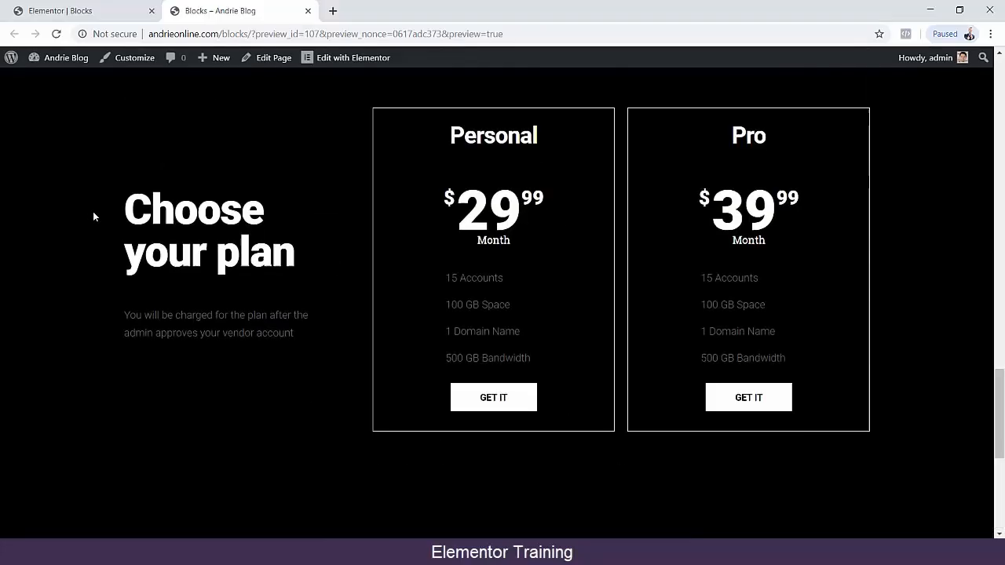
scroll(96, 215, "up", 10)
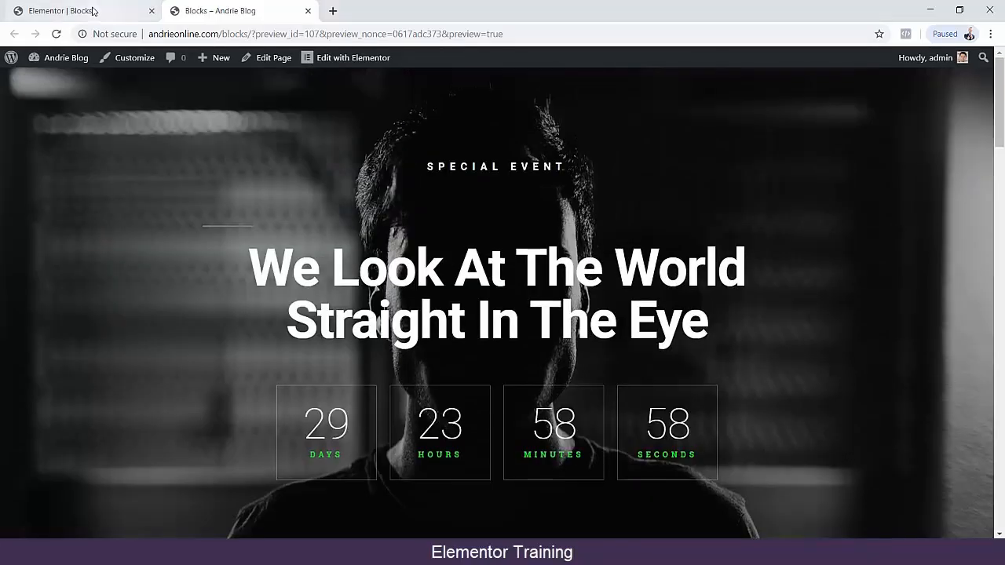
Back in the editor, replace the countdown section's main heading with "Kami Mempunyai Cara Bagaiman Berat Badan Anda Turun 3 kg Dalam 10 hari!".
left_click(70, 11)
scroll(931, 303, "up", 5)
scroll(982, 157, "up", 12)
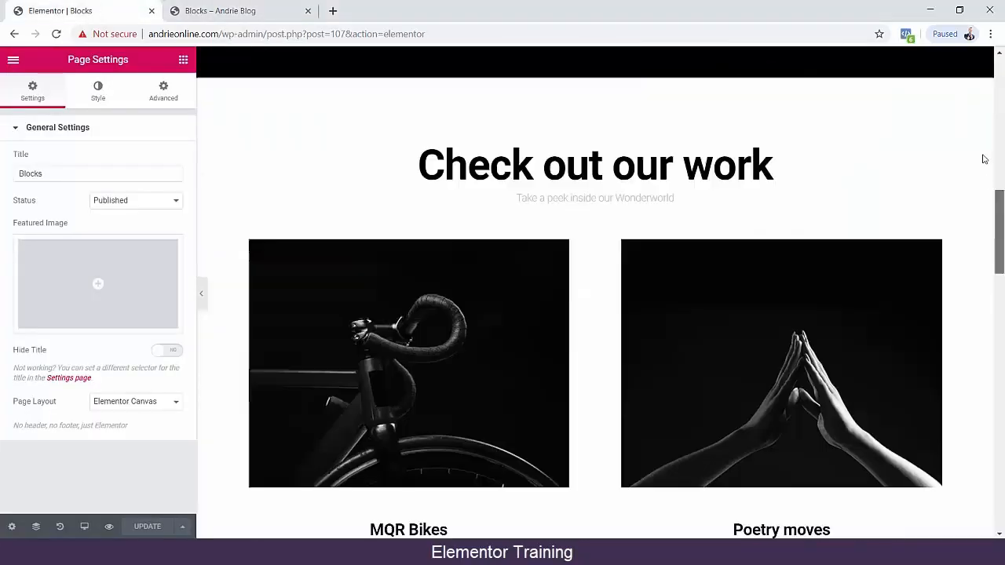
left_click(402, 258)
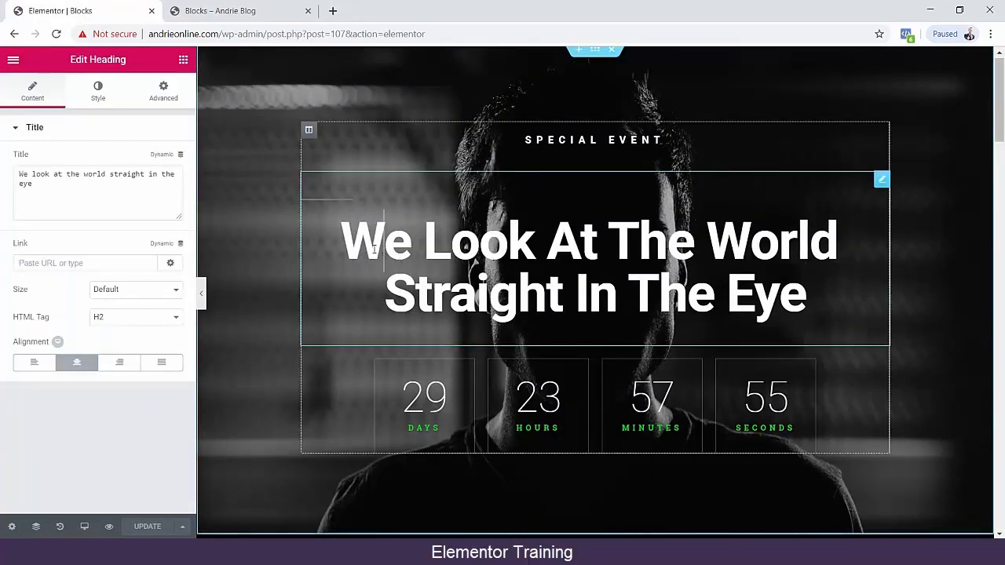
left_click_drag(345, 243, 807, 302)
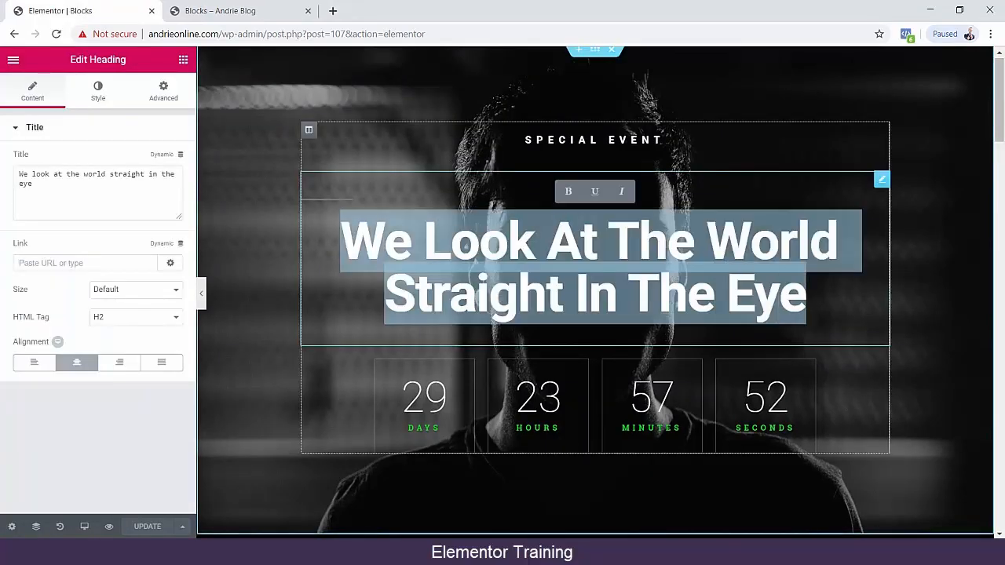
type("Kami Memb")
key("BackSpace")
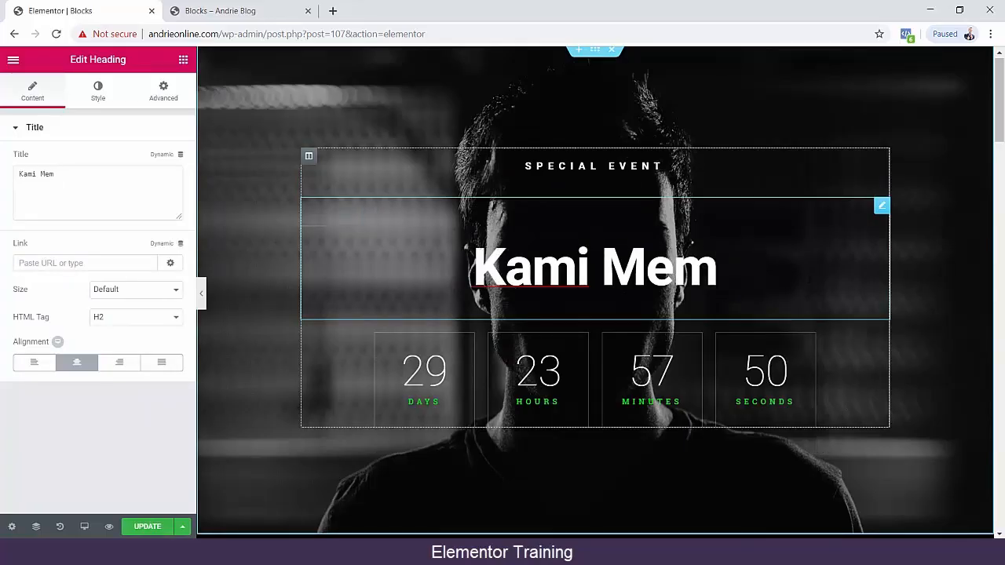
type("punyai C")
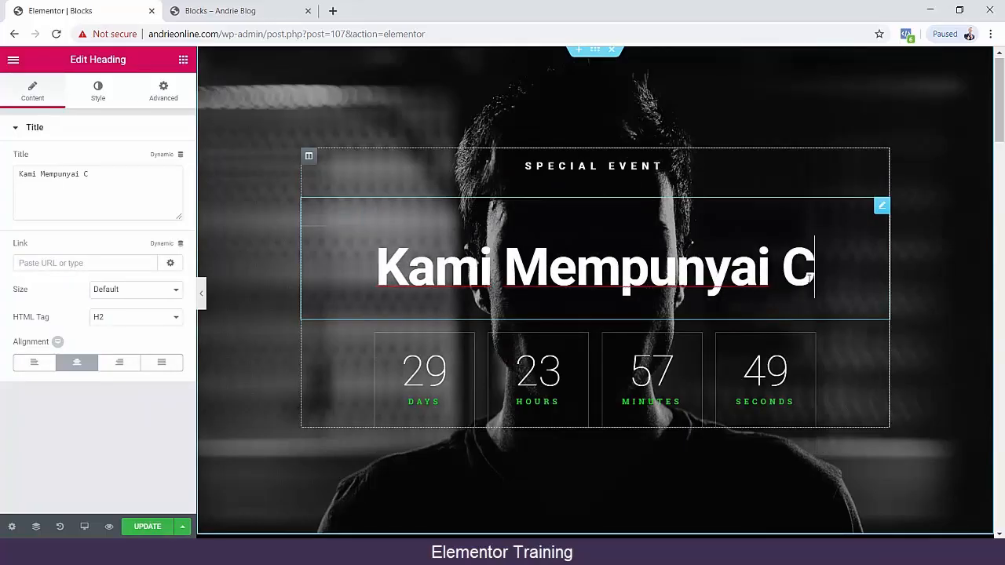
type("ara Bagai")
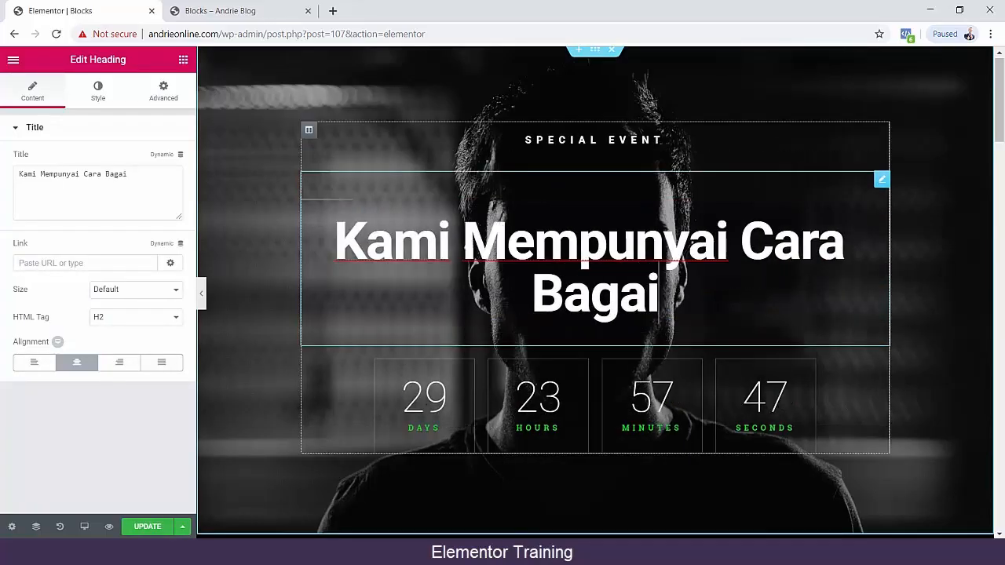
type("man Anda")
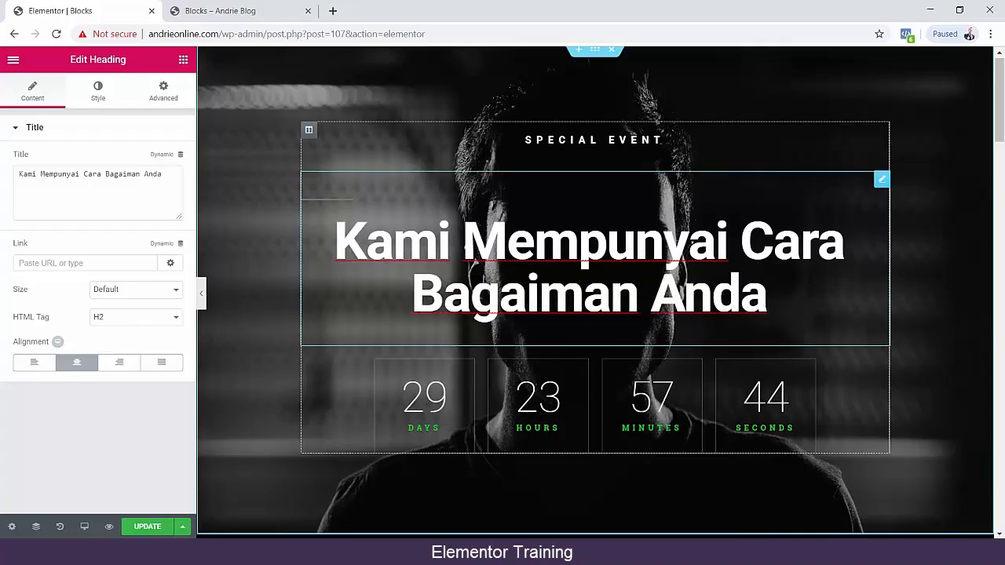
key("BackSpace")
type("Bisa")
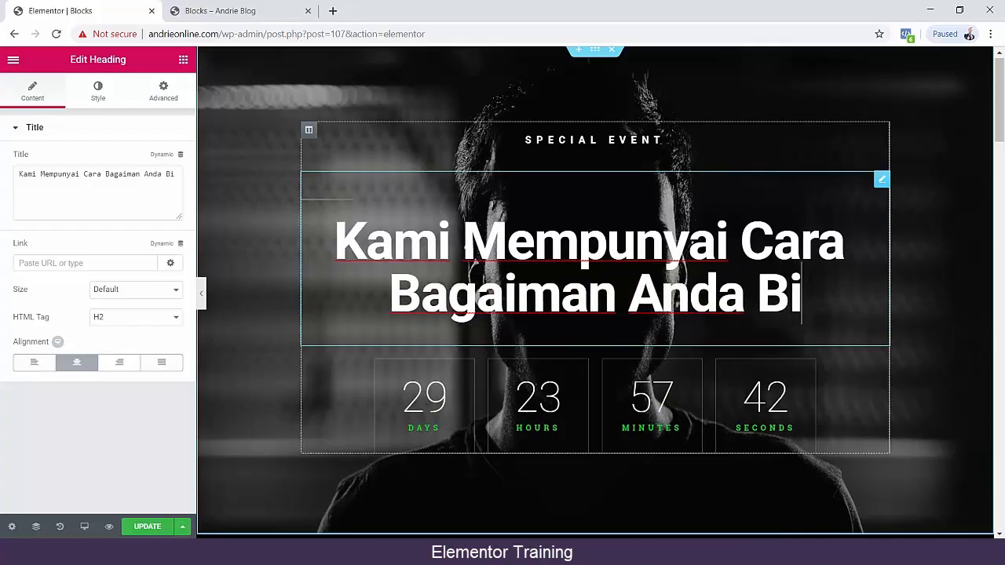
key("BackSpace")
key("BackSpace")
key("BackSpace")
key("BackSpace")
key("BackSpace")
key("BackSpace")
key("BackSpace")
key("BackSpace")
key("BackSpace")
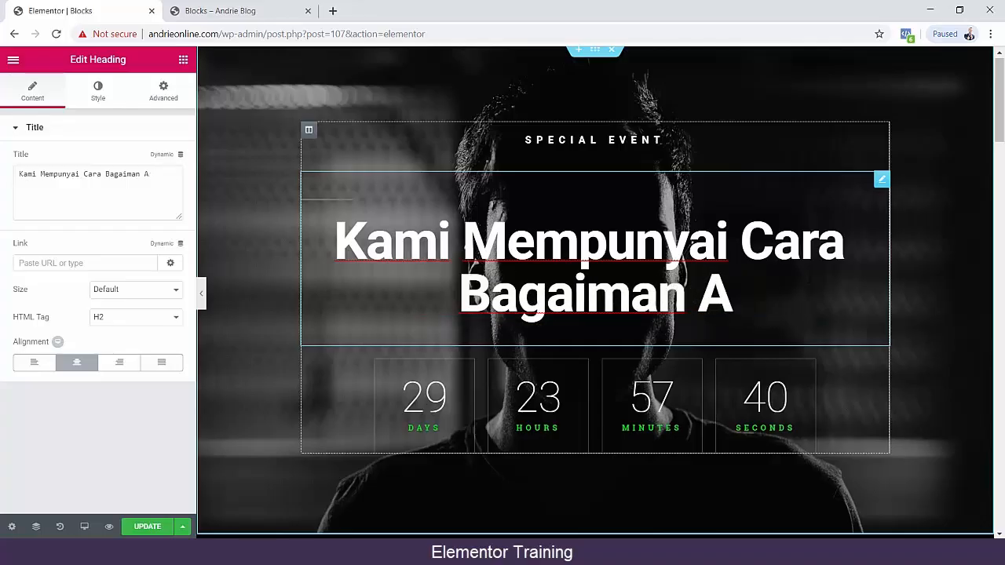
type("Berat Badan Anda ")
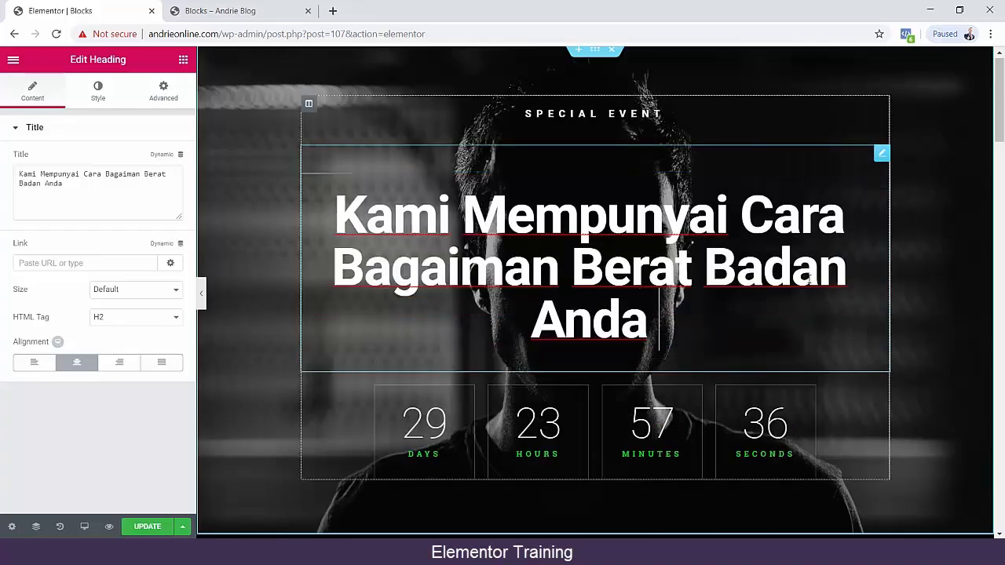
type("Turun 3 ")
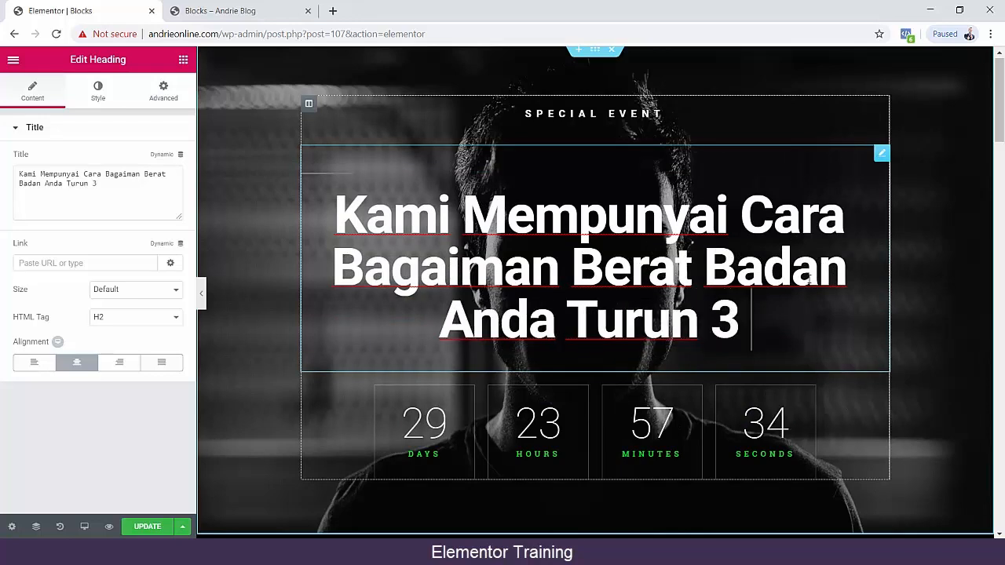
type("kg ")
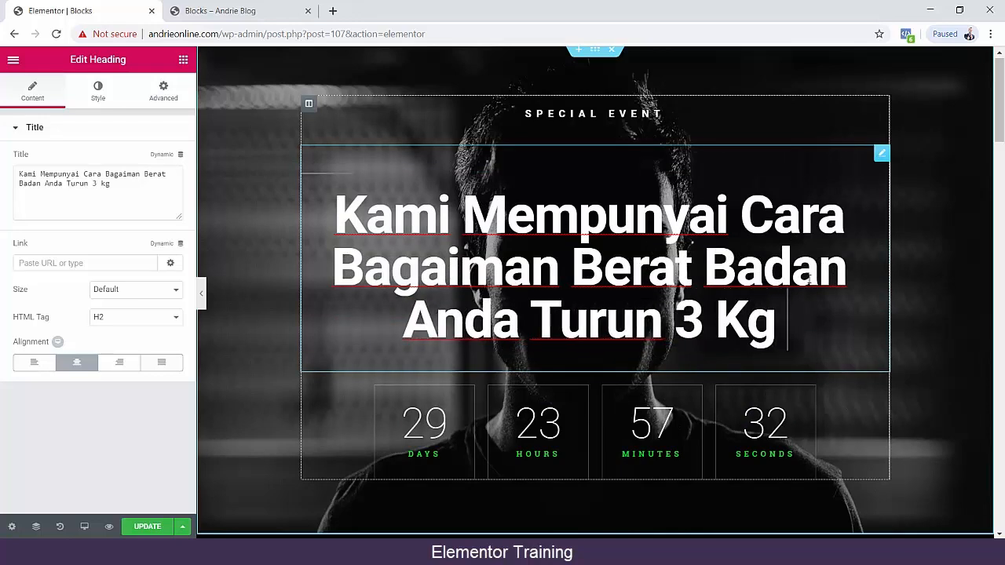
type("Dalam")
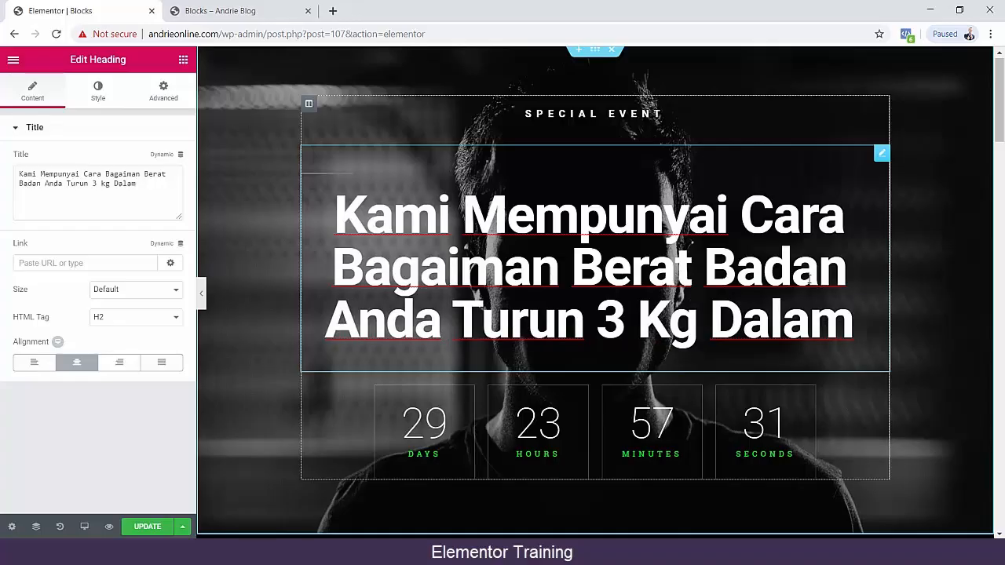
type(" 10 ")
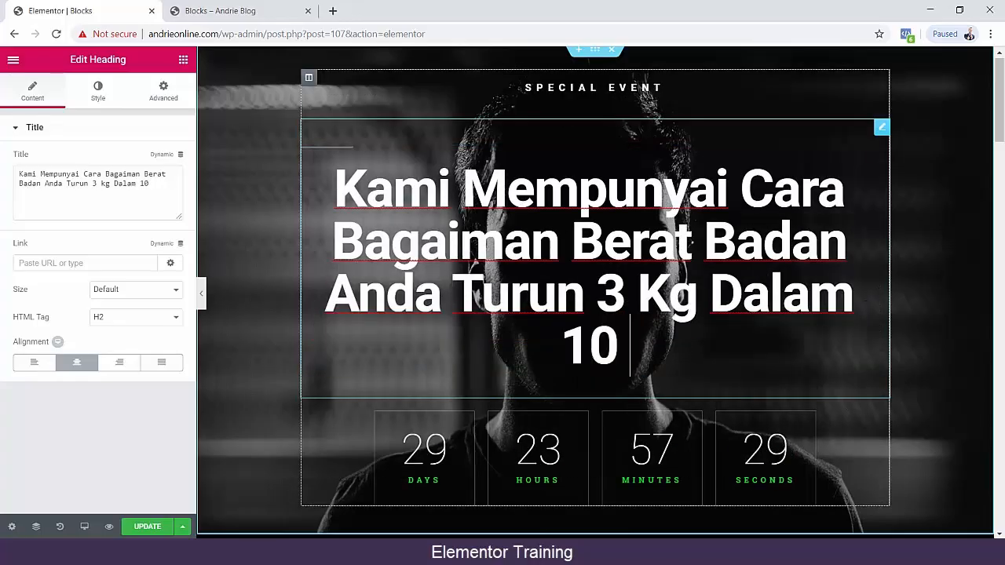
type("hari!")
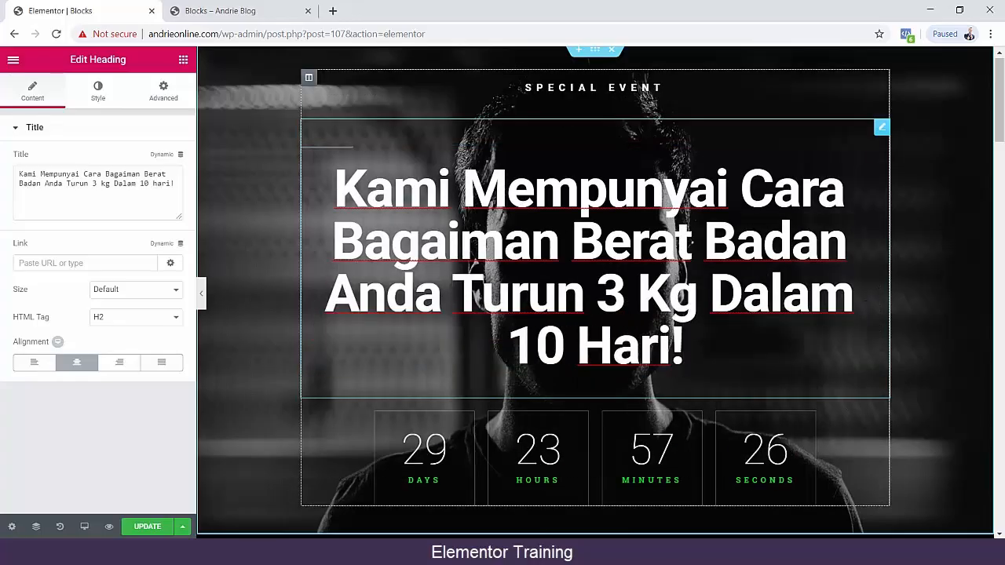
Update the Blocks page and check the new heading above the countdown in the browser preview.
left_click(140, 527)
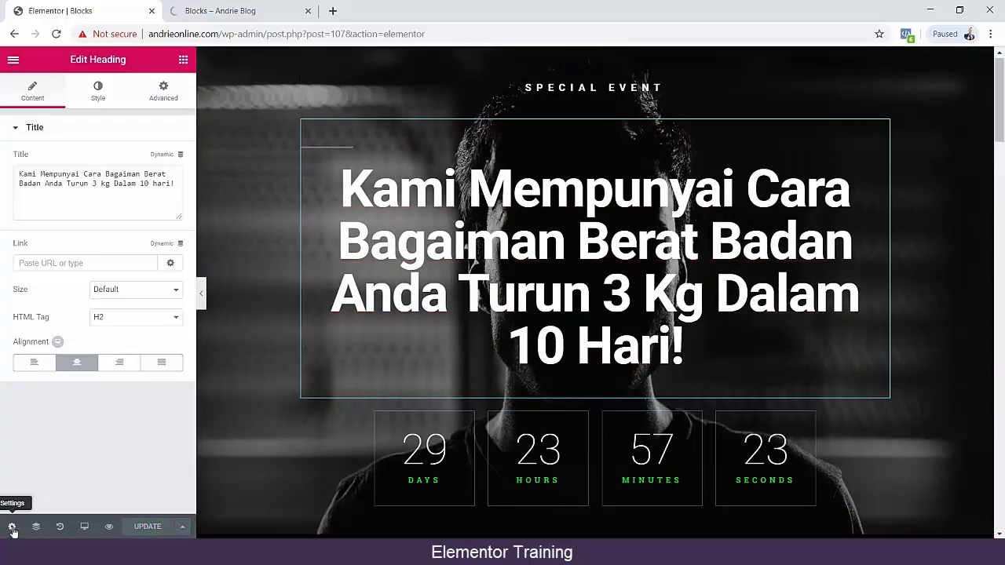
left_click(109, 527)
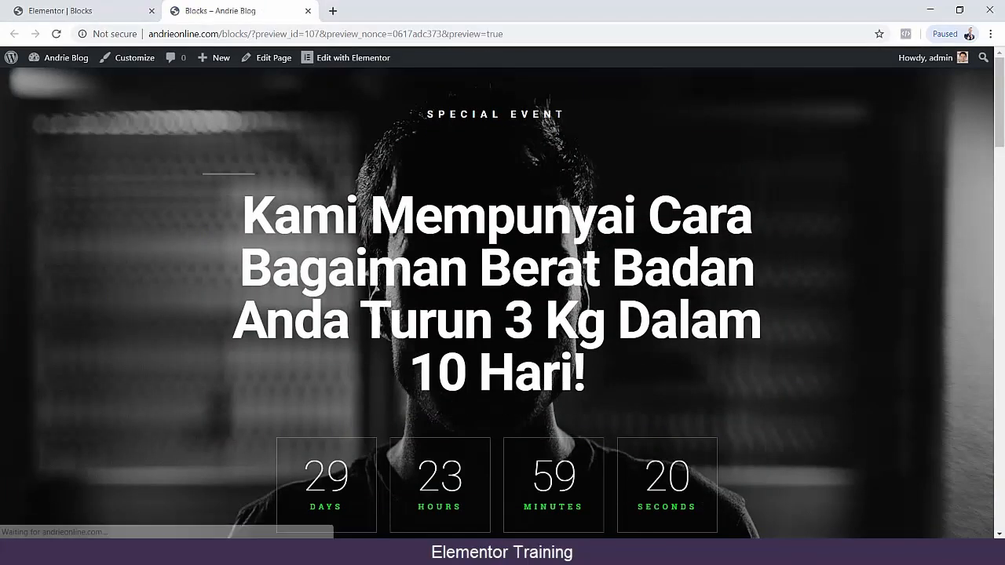
scroll(217, 245, "down", 4)
scroll(217, 245, "up", 4)
scroll(217, 244, "down", 2)
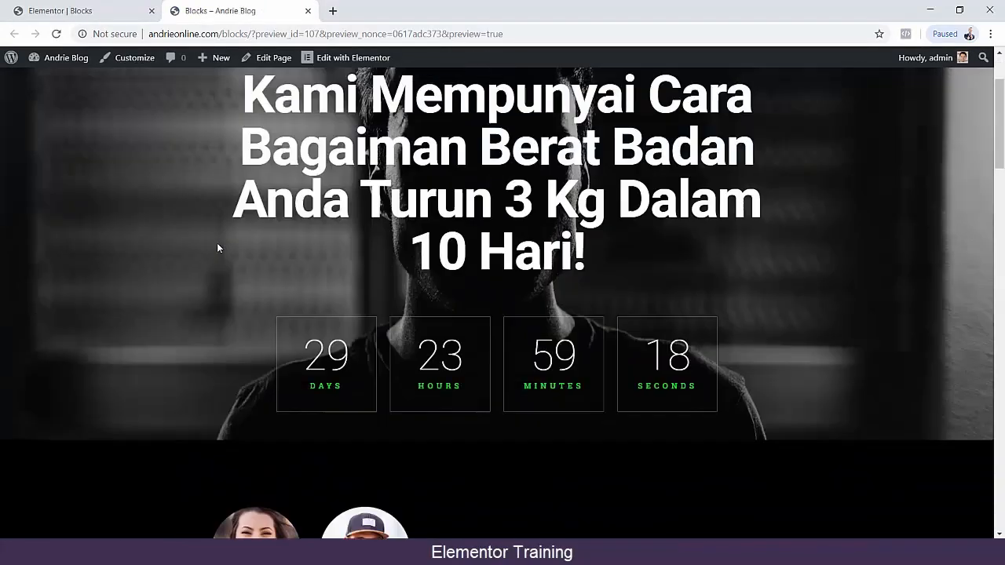
scroll(218, 248, "up", 2)
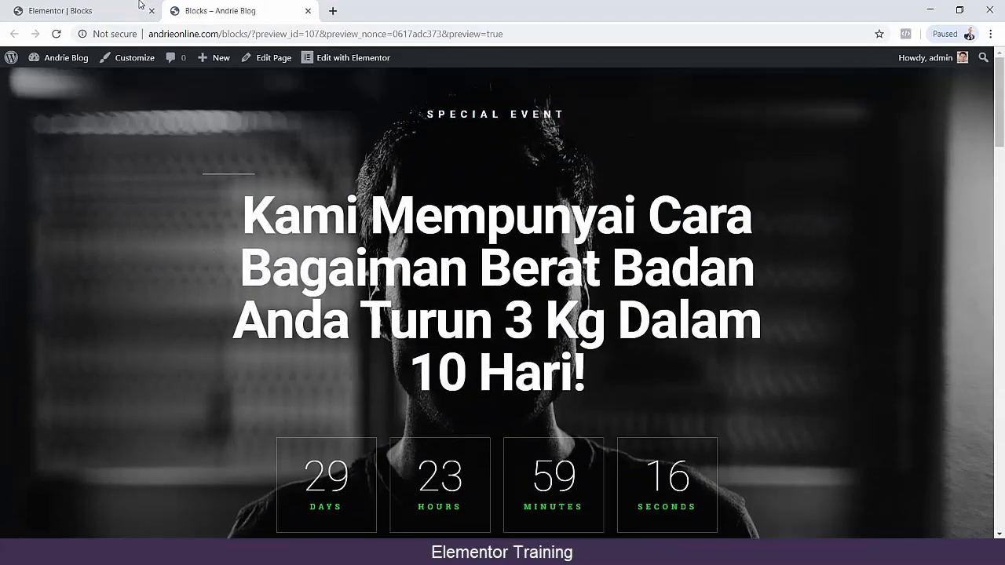
Return to the editor and delete the "special event" text above the main heading.
left_click(139, 5)
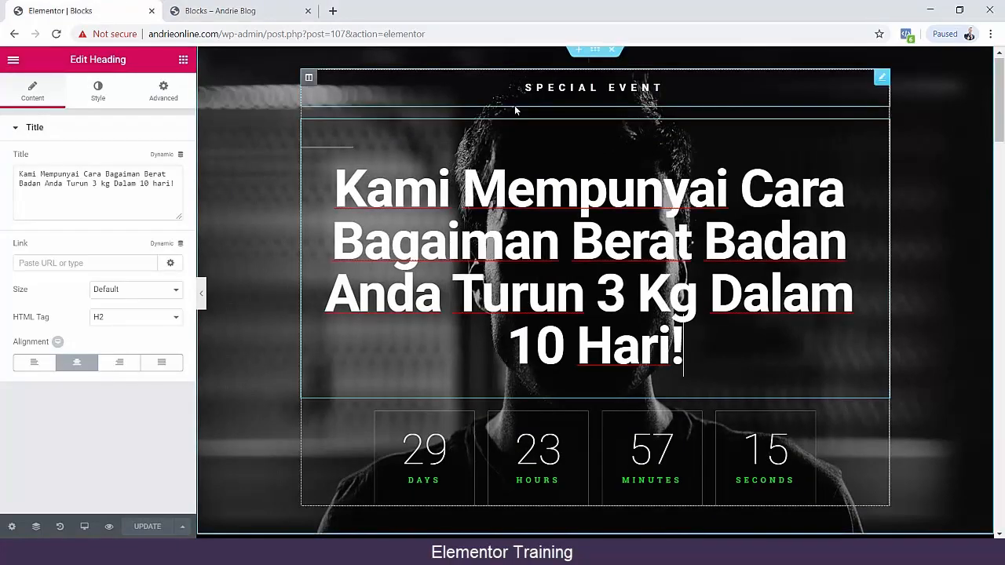
left_click(541, 90)
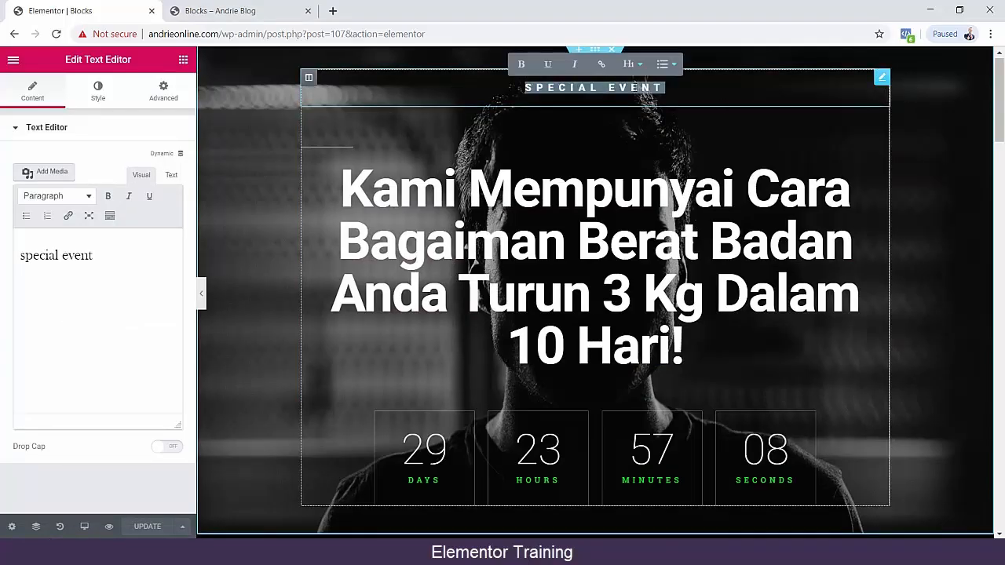
left_click_drag(665, 87, 468, 76)
key("BackSpace")
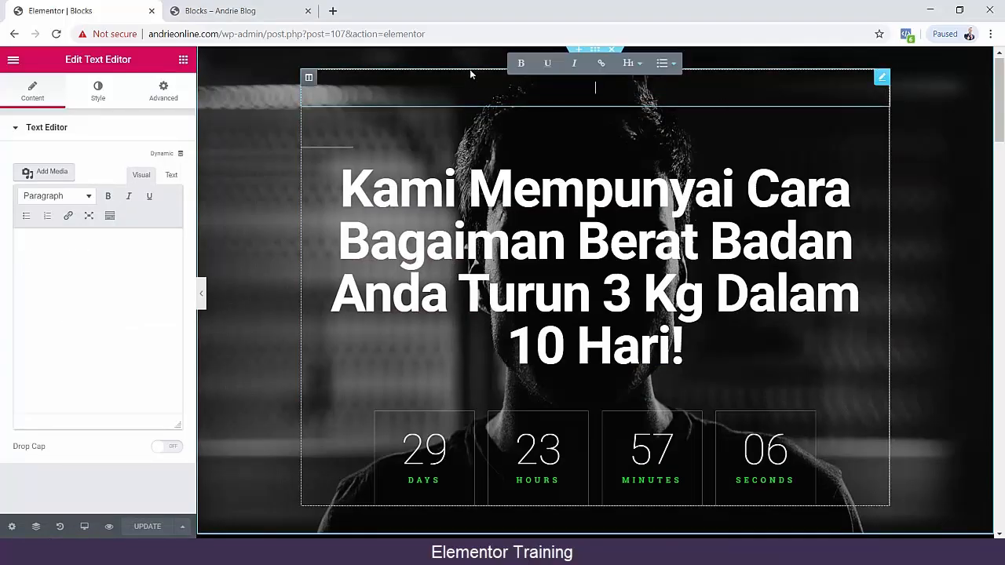
left_click(933, 129)
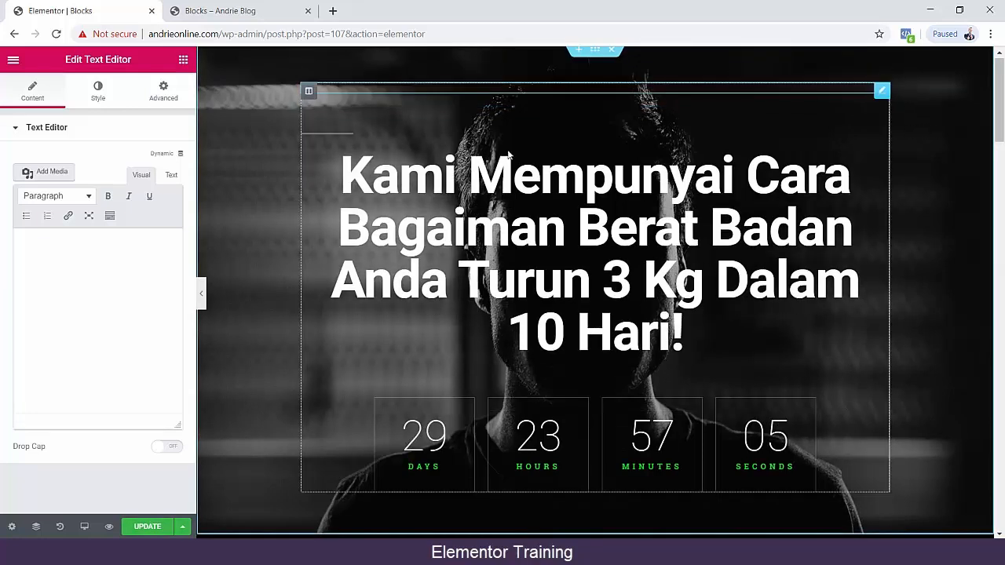
Correct the word "Bagaiman" to "Bagaimana" in the main heading.
left_click(683, 338)
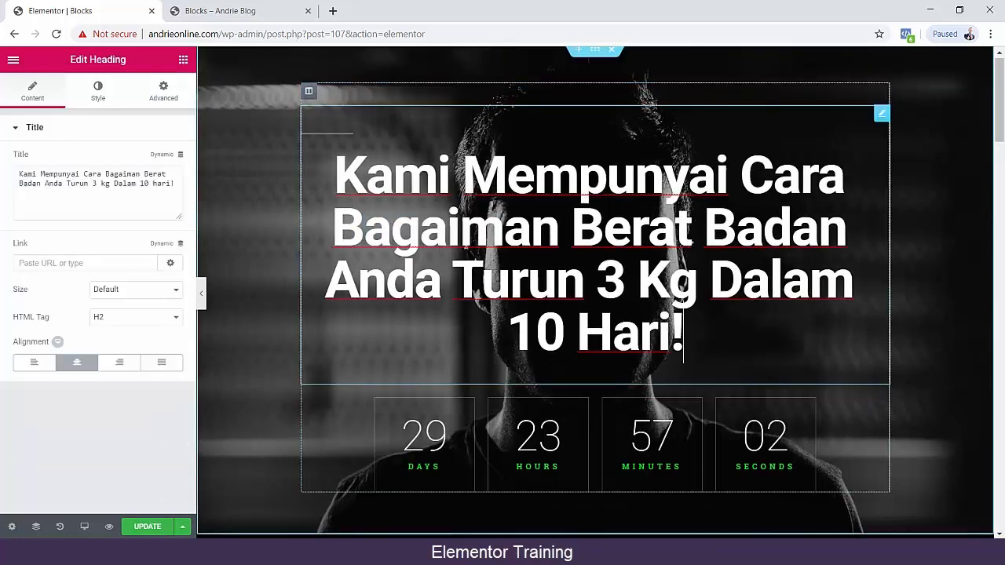
left_click(555, 230)
type("a")
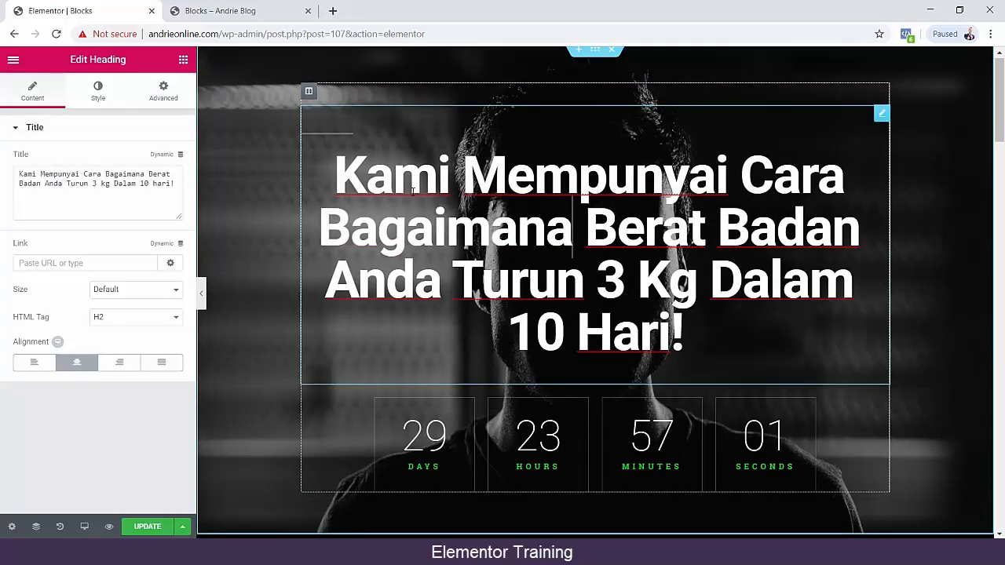
left_click(337, 162)
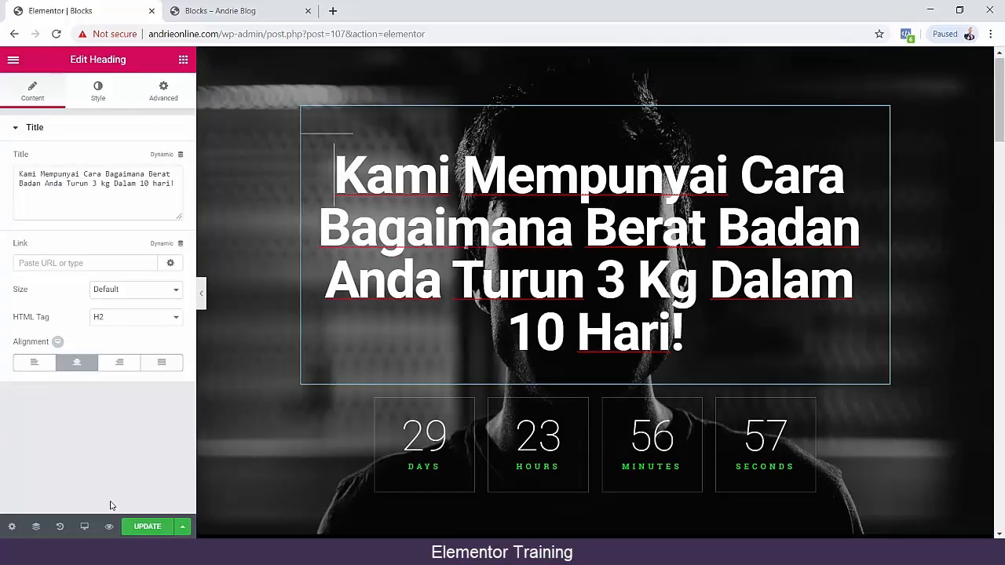
Update the Blocks page and look over its preview from the corrected heading down to the pricing plans.
left_click(139, 526)
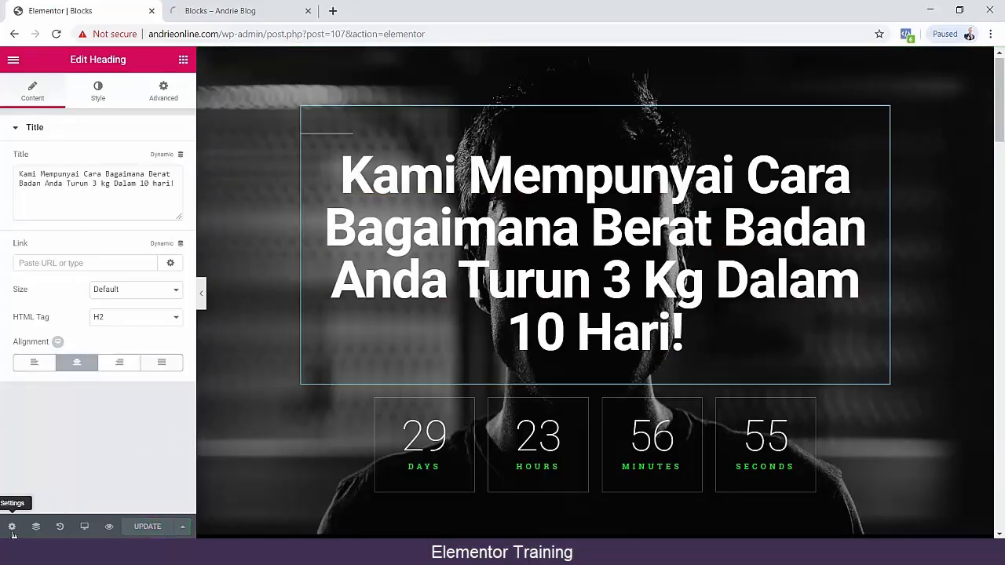
left_click(109, 527)
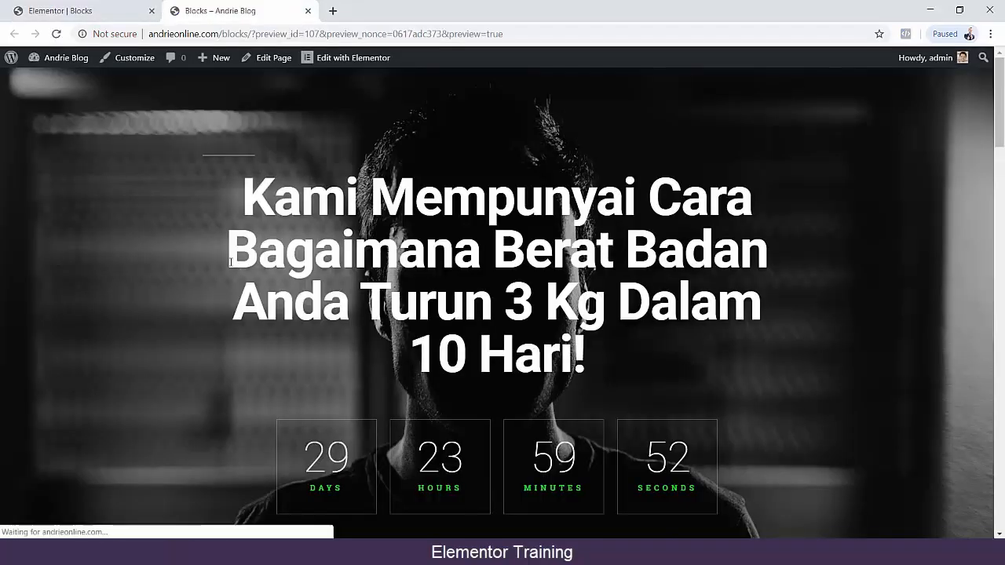
scroll(307, 217, "down", 15)
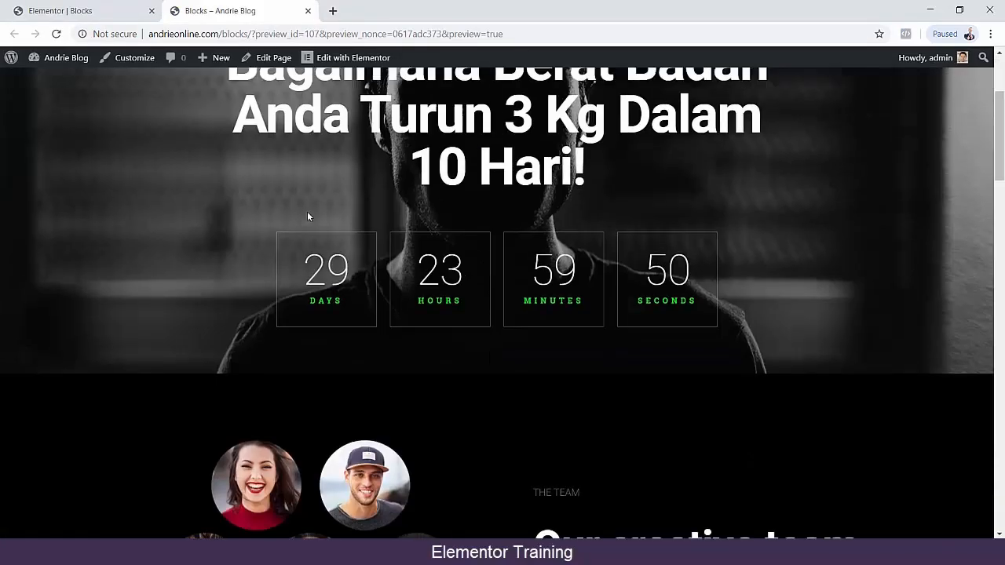
scroll(194, 212, "down", 4)
scroll(195, 211, "up", 10)
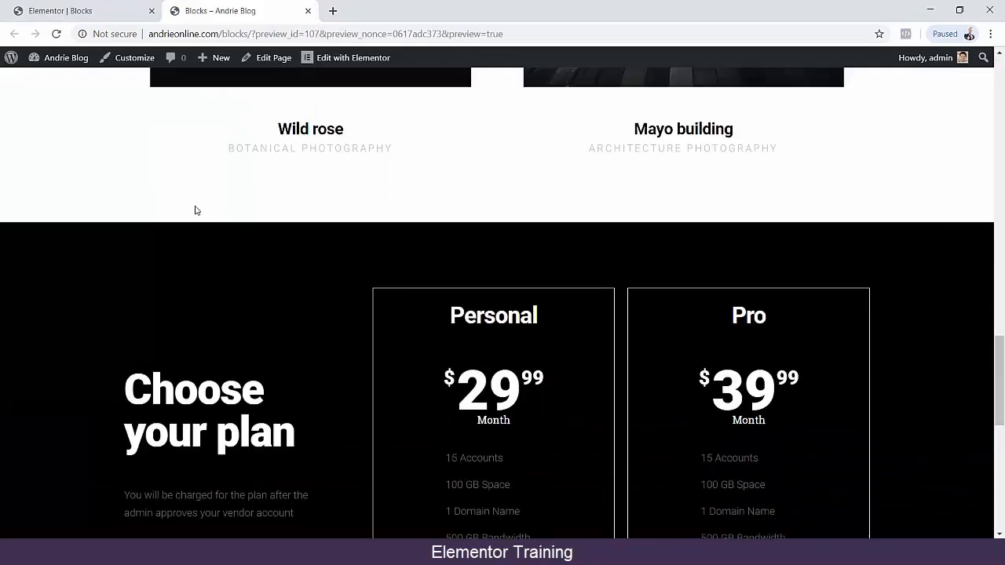
left_click(74, 9)
left_click_drag(999, 94, 1003, 347)
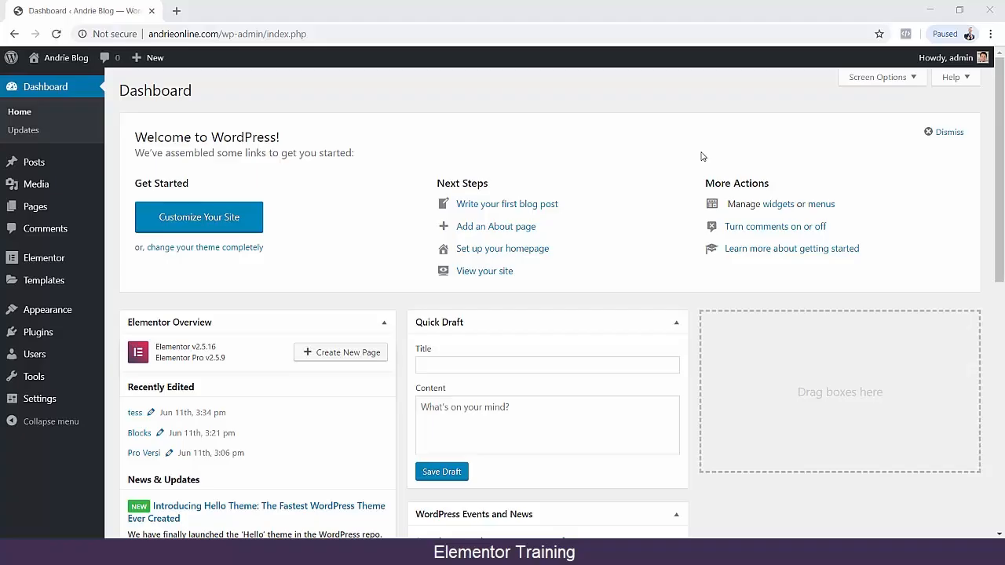
Create a new page titled "Page Elementor" and publish it.
mouse_move(91, 215)
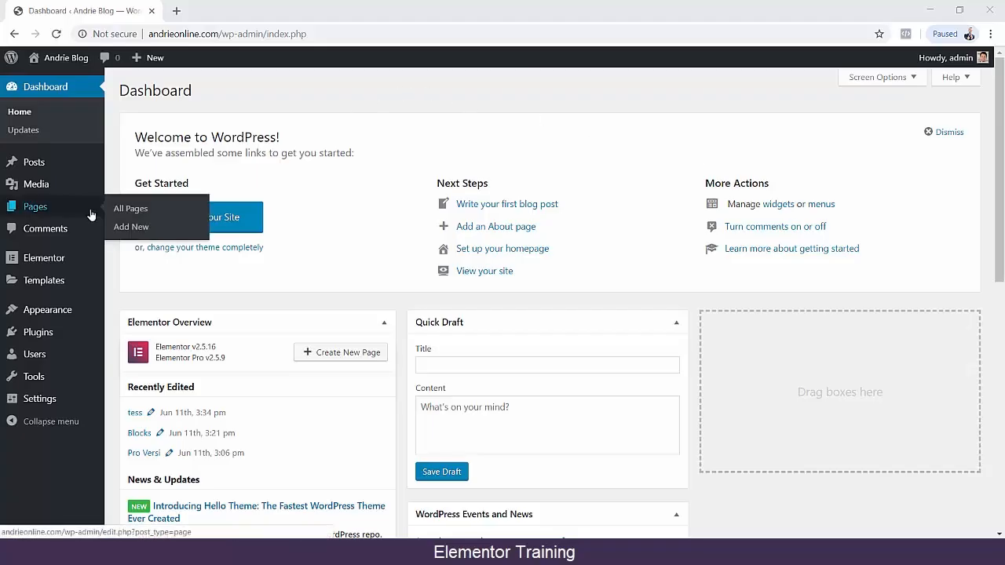
left_click(126, 226)
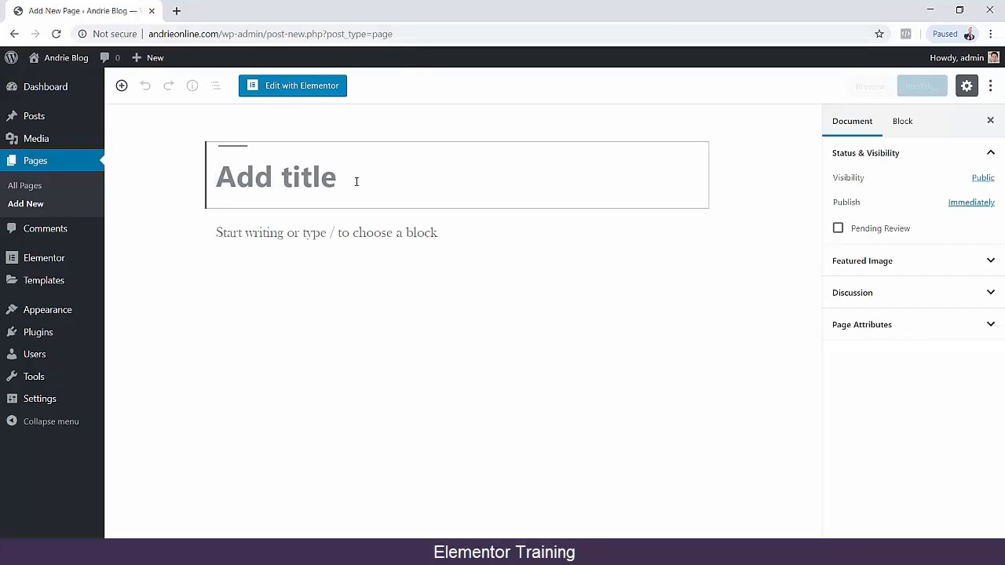
type("Page")
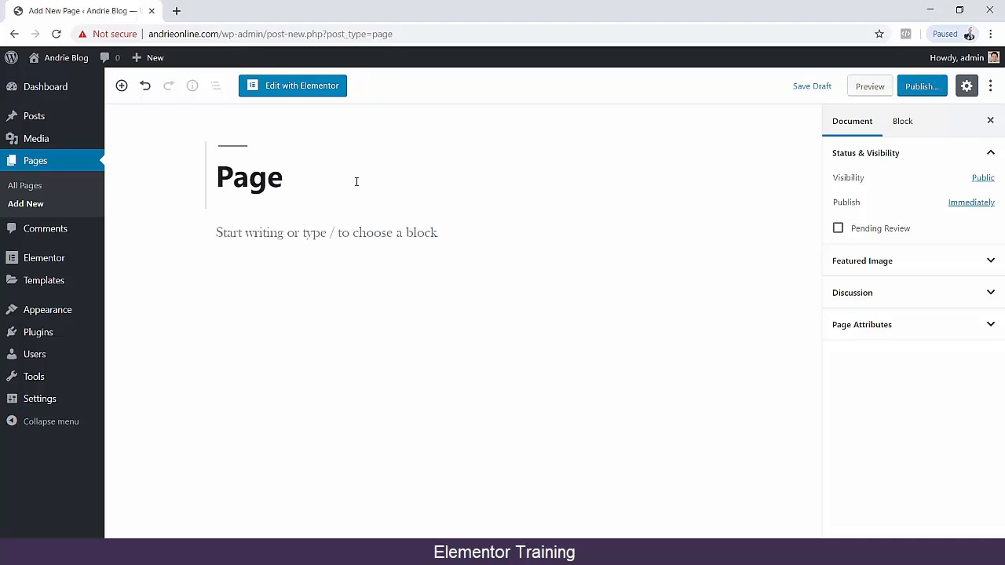
type(" Lementor")
key("BackSpace")
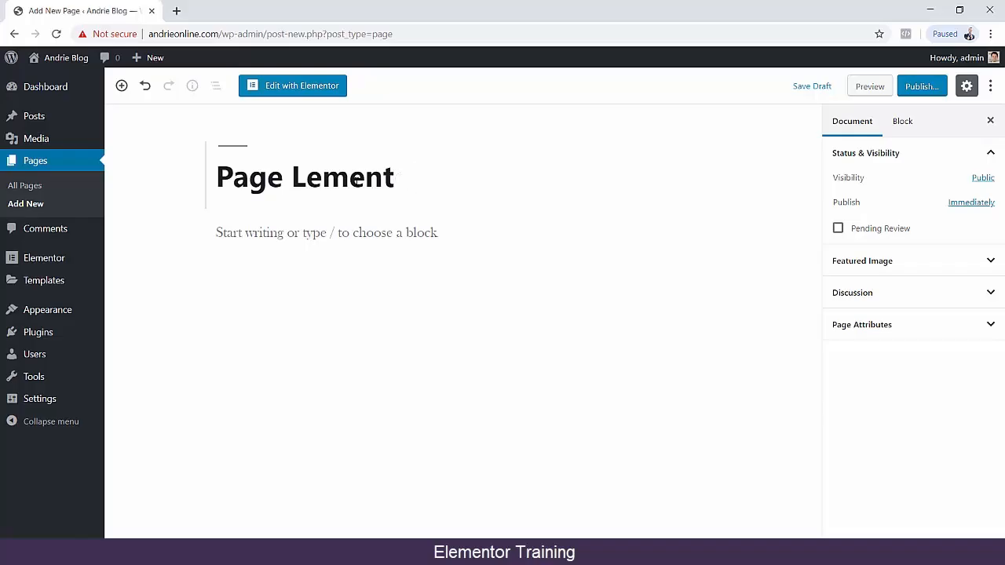
key("BackSpace")
key("BackSpace")
key("BackSpace")
key("BackSpace")
key("BackSpace")
key("BackSpace")
type("E")
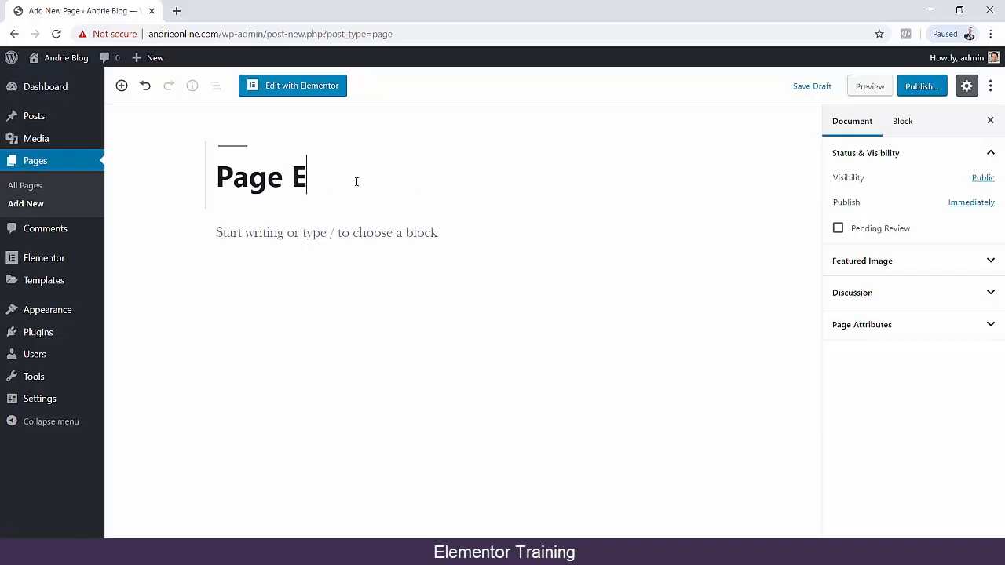
type("lementor")
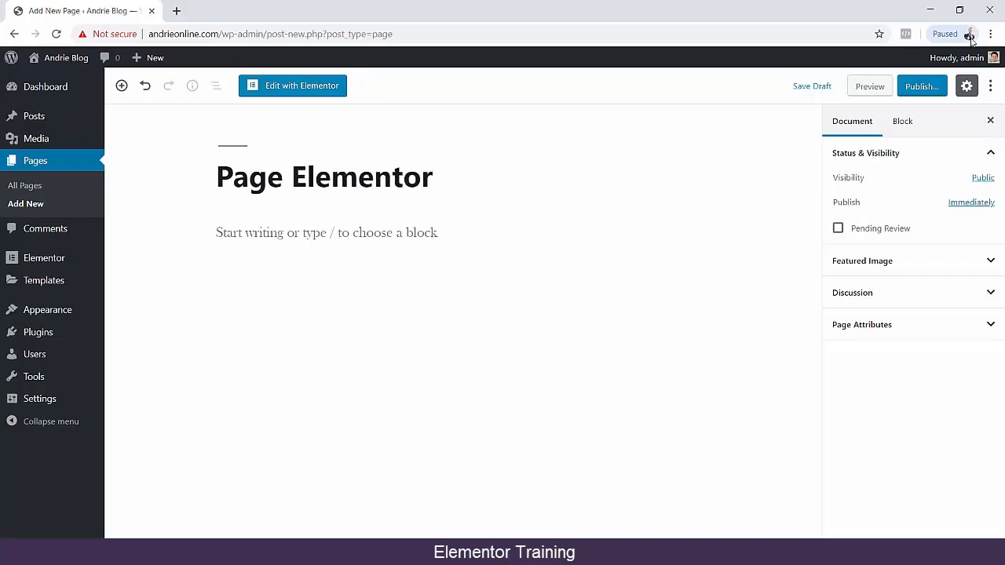
left_click(922, 86)
left_click(927, 89)
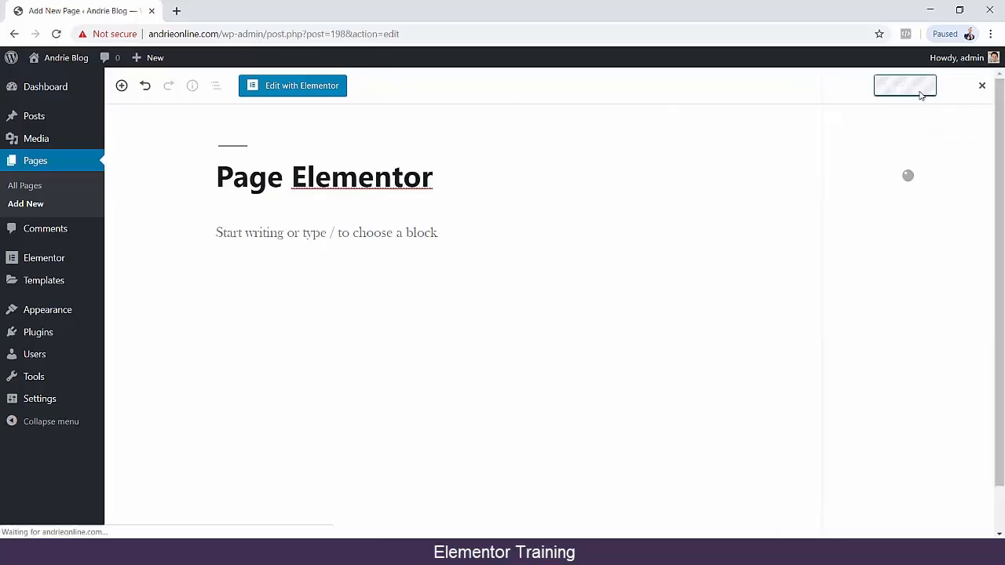
Open the new page in the Elementor editor, set its page layout to Elementor Canvas and update the page.
left_click(321, 86)
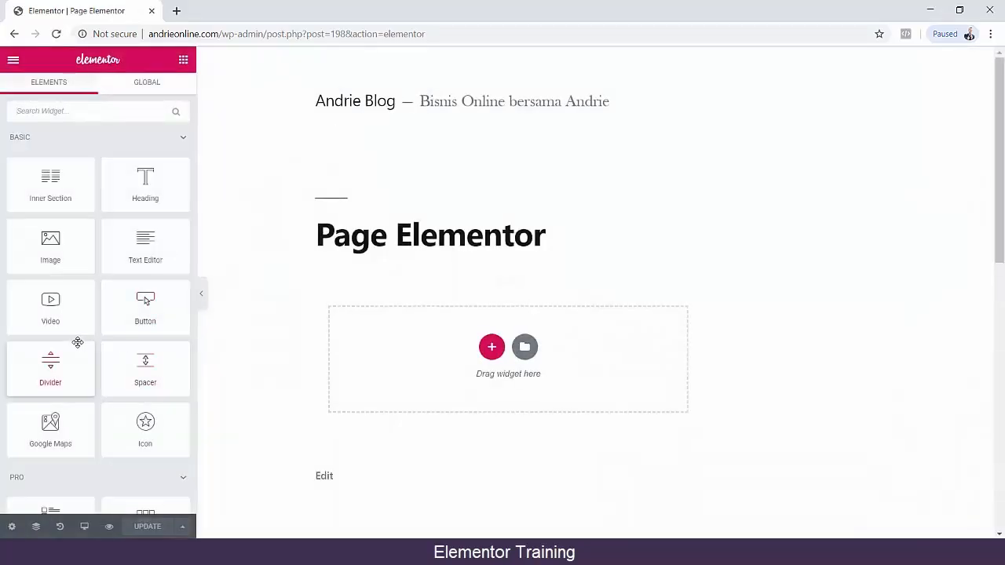
scroll(78, 339, "down", 15)
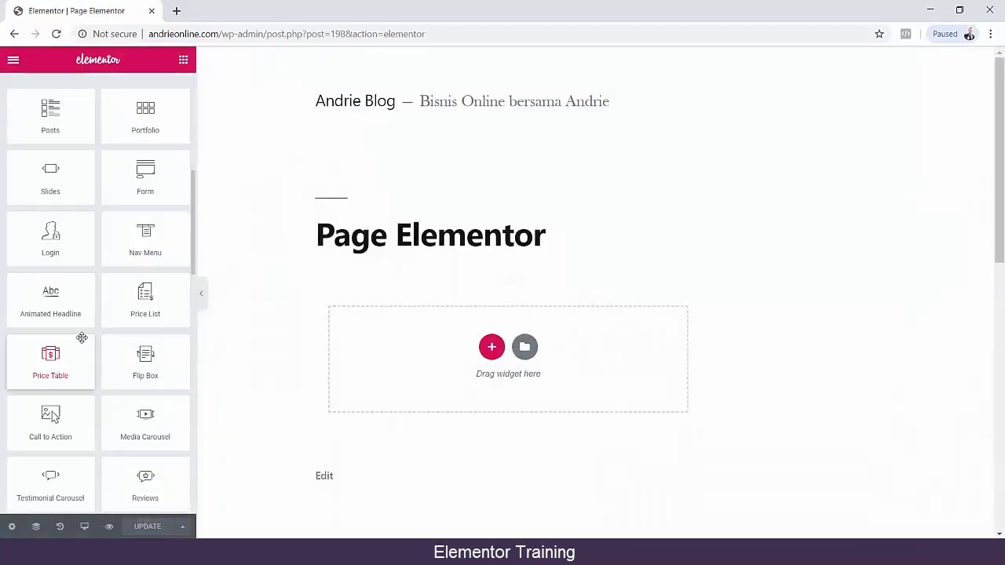
left_click(12, 526)
left_click(97, 403)
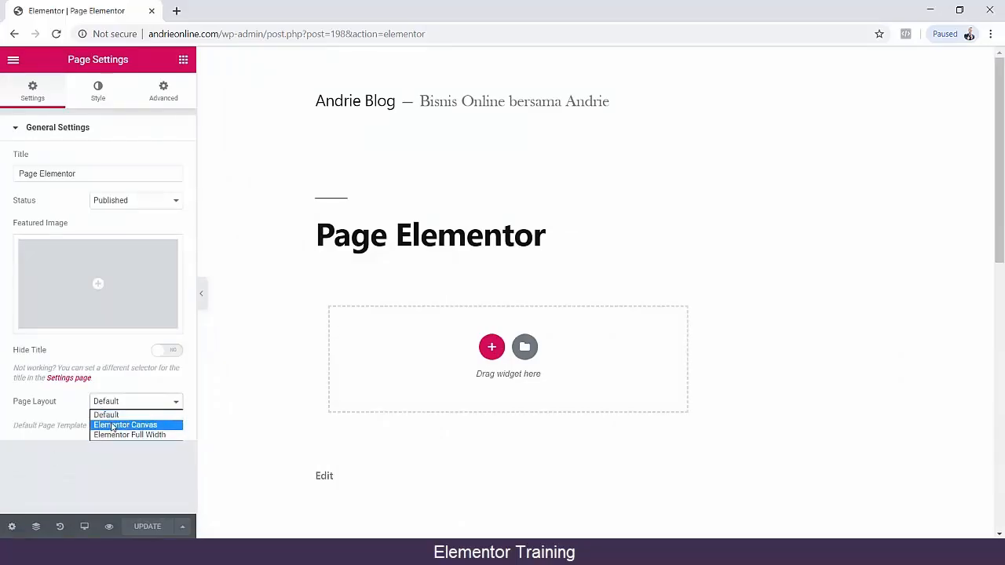
left_click(122, 424)
left_click(145, 529)
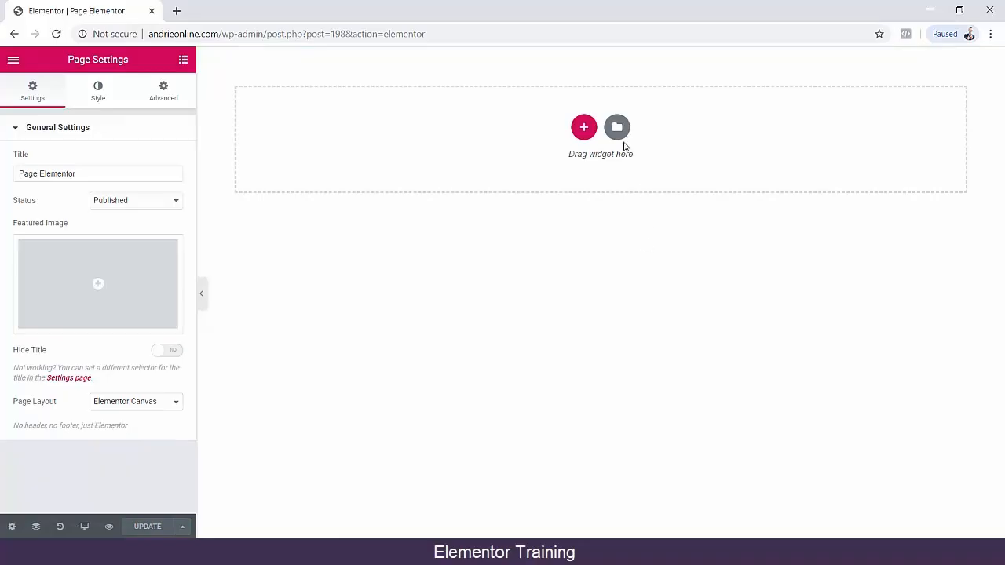
Open the template library and look through the blocks, the saved templates and the page templates as far as the landing pages.
left_click(617, 130)
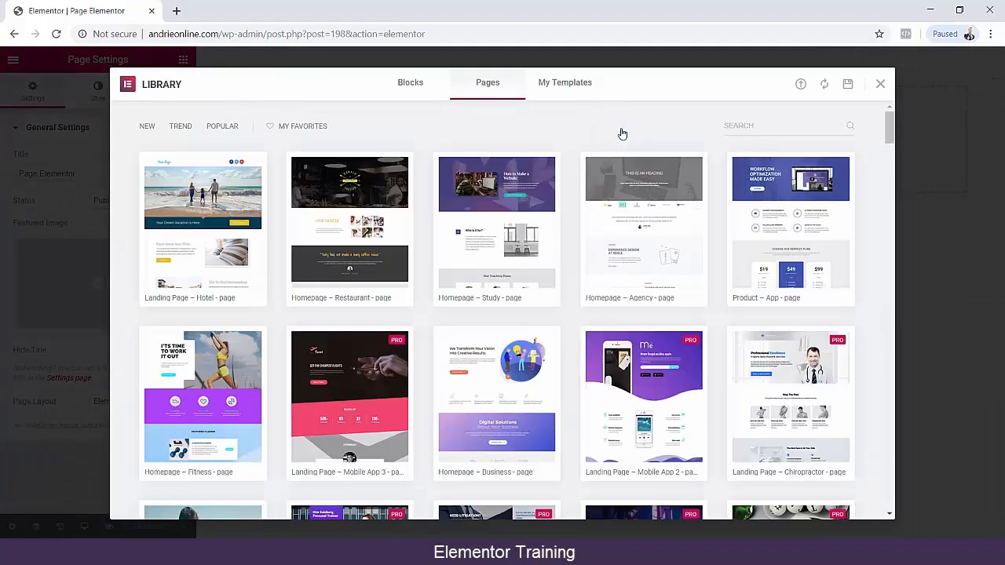
left_click(410, 88)
left_click(485, 84)
left_click(585, 88)
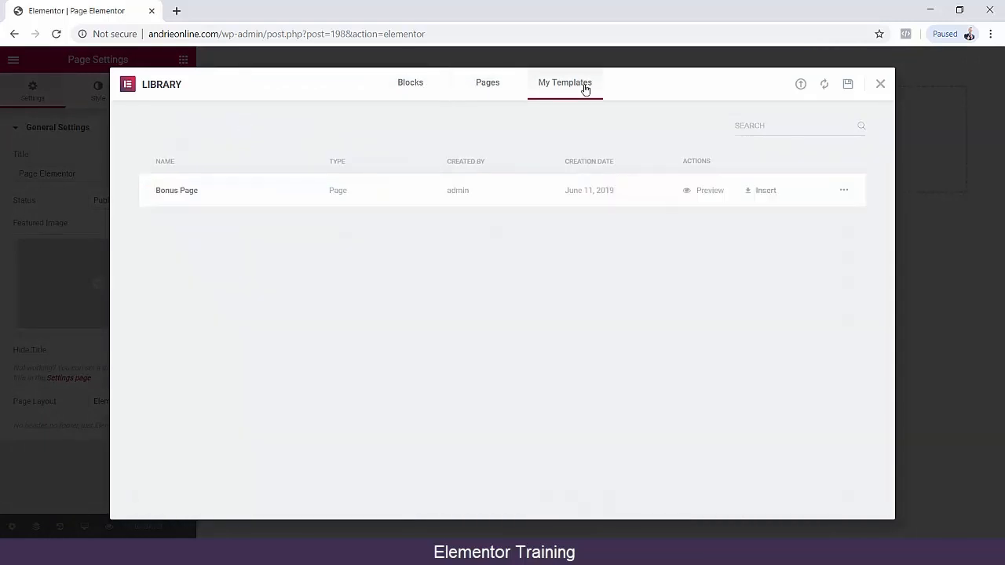
left_click(490, 88)
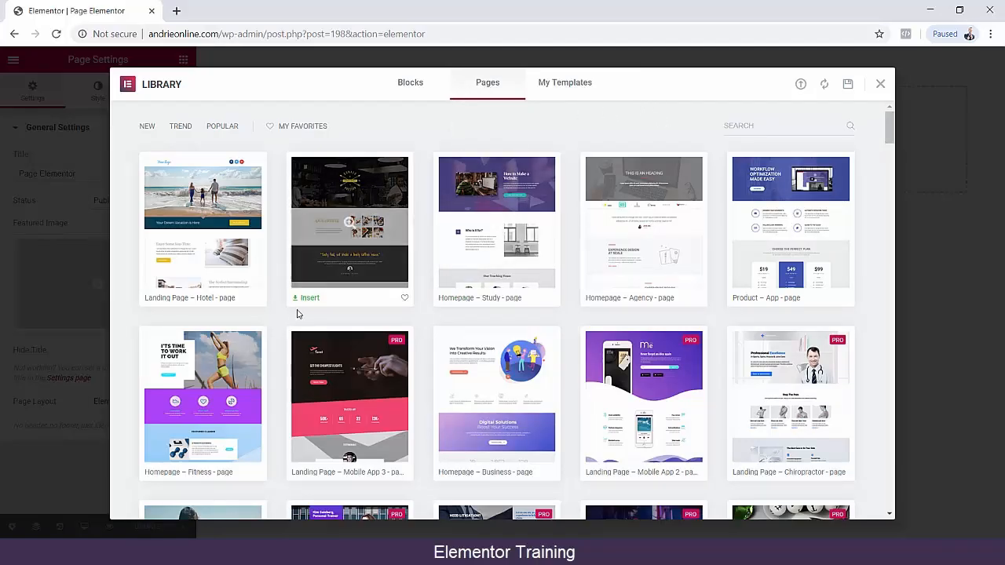
scroll(672, 271, "down", 4)
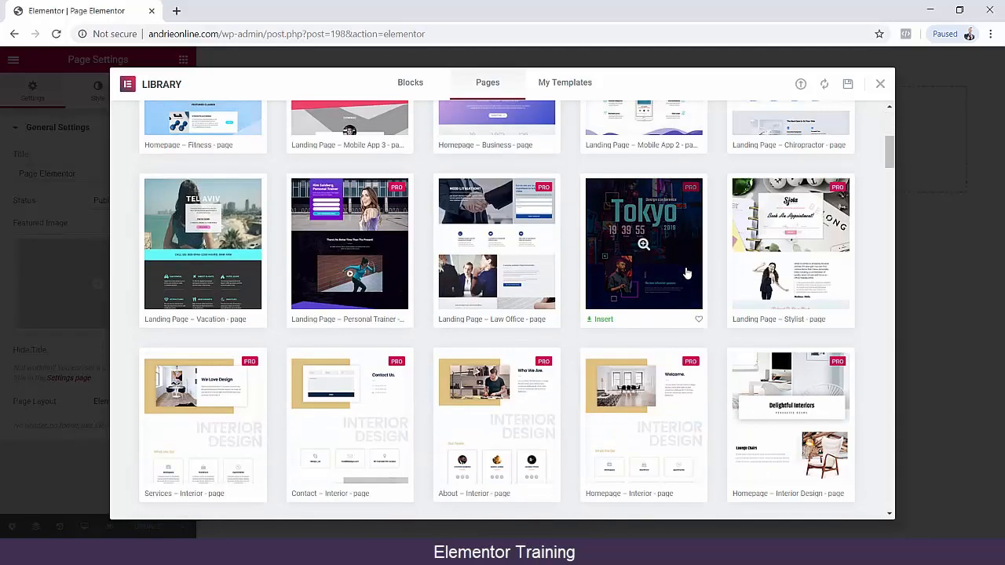
scroll(705, 279, "down", 7)
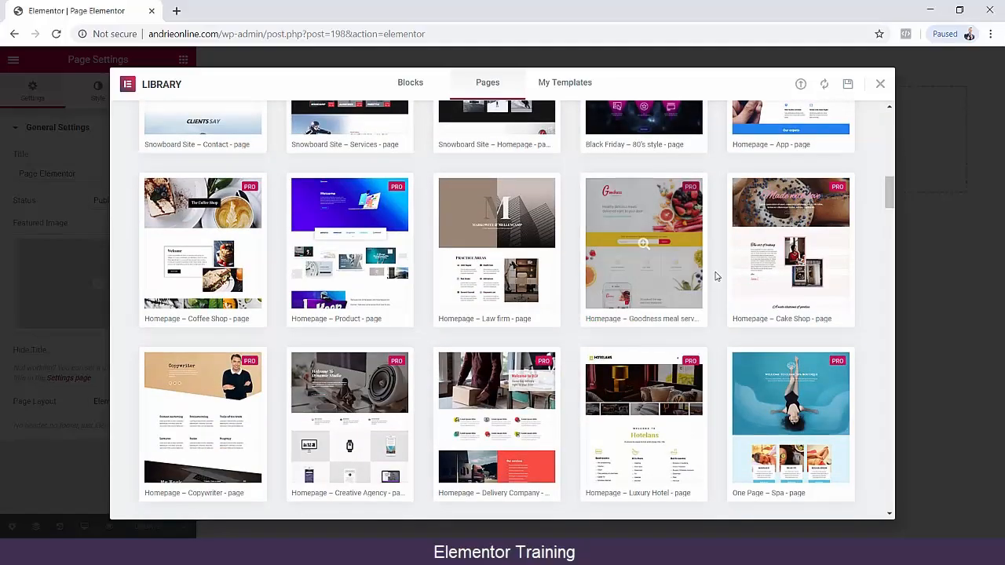
scroll(706, 277, "down", 3)
scroll(712, 273, "down", 6)
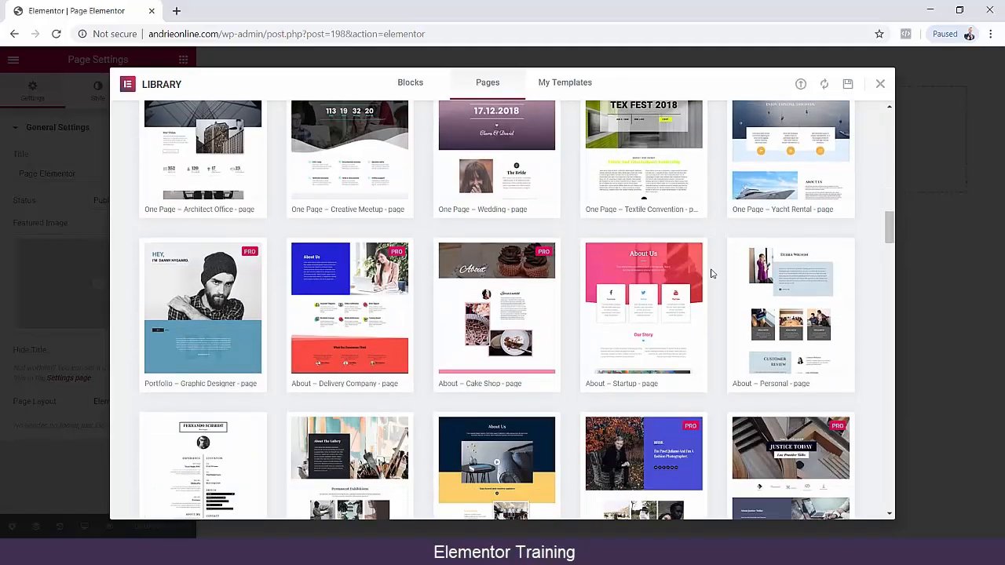
scroll(709, 273, "down", 3)
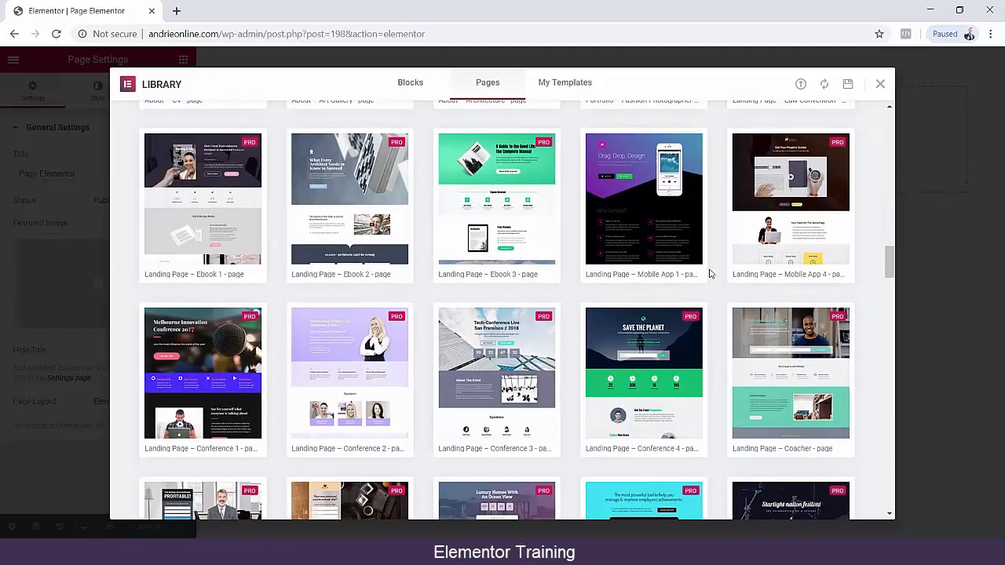
Preview the dark landing page template headed "Get Your Projects Sorted" and insert it into the page.
left_click(790, 198)
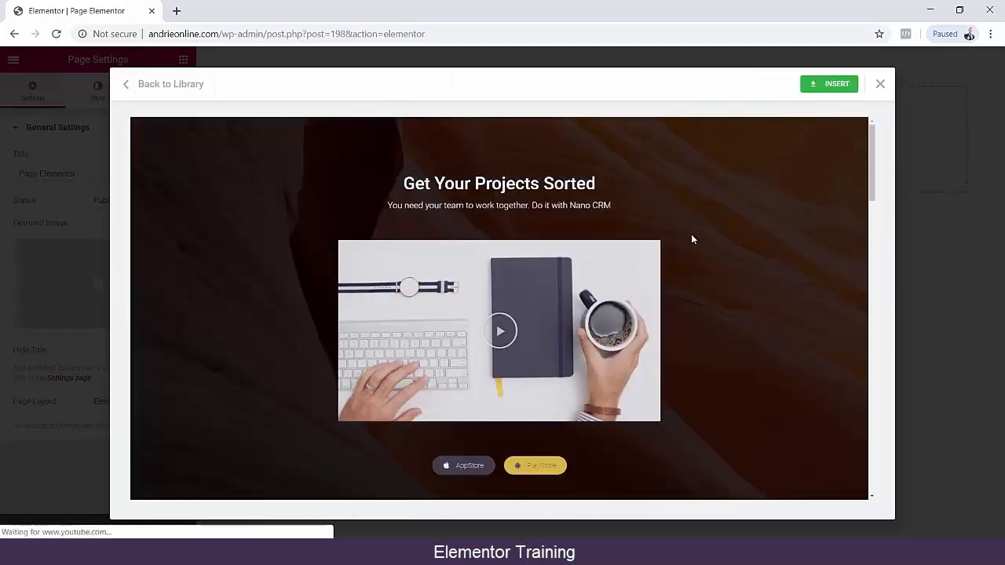
scroll(703, 241, "down", 7)
scroll(706, 245, "down", 10)
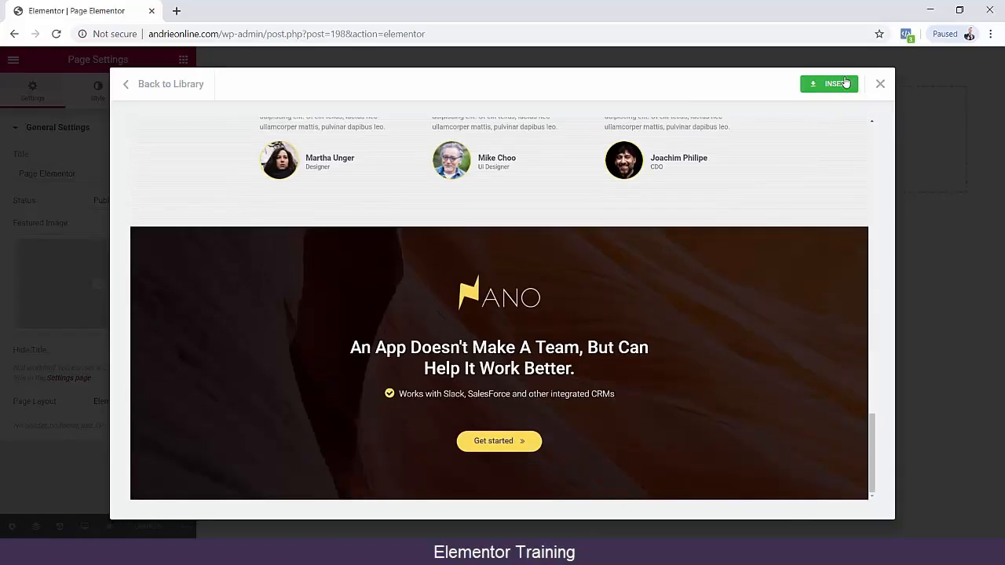
left_click(845, 83)
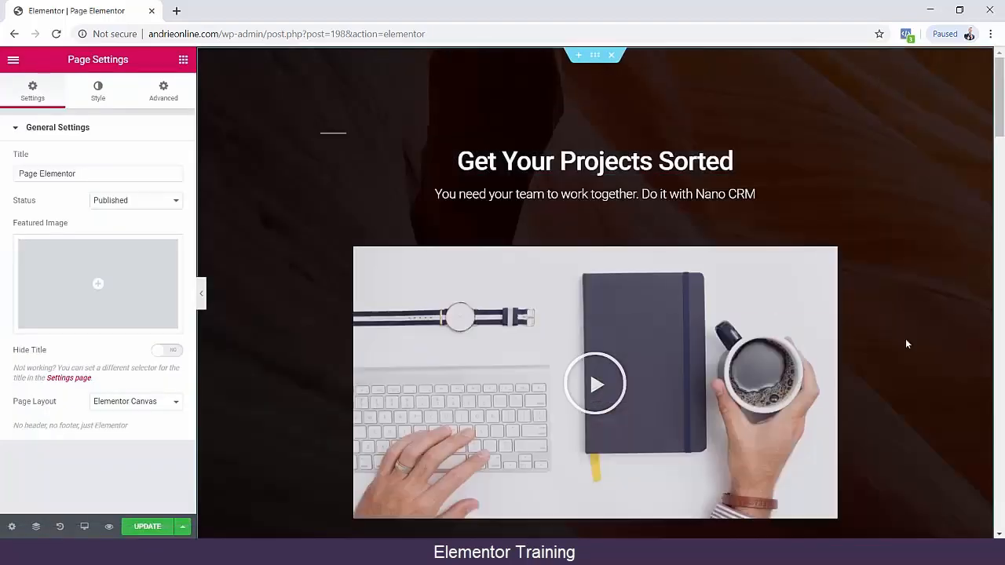
Replace the main heading "Get Your Projects Sorted" with "Ringankan Pekerjaan Anda Dalam Membuat Website".
triple_click(577, 163)
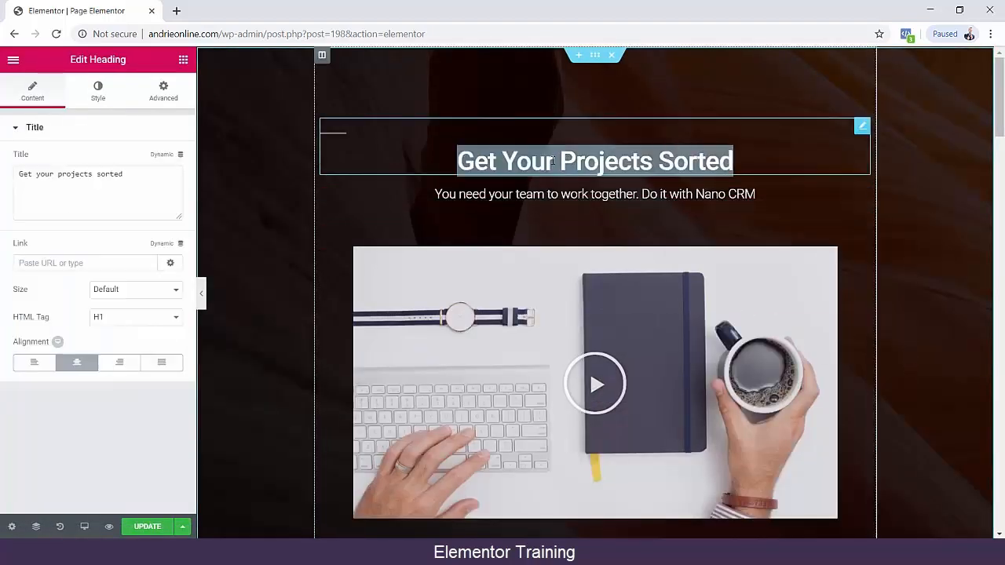
type("Proc")
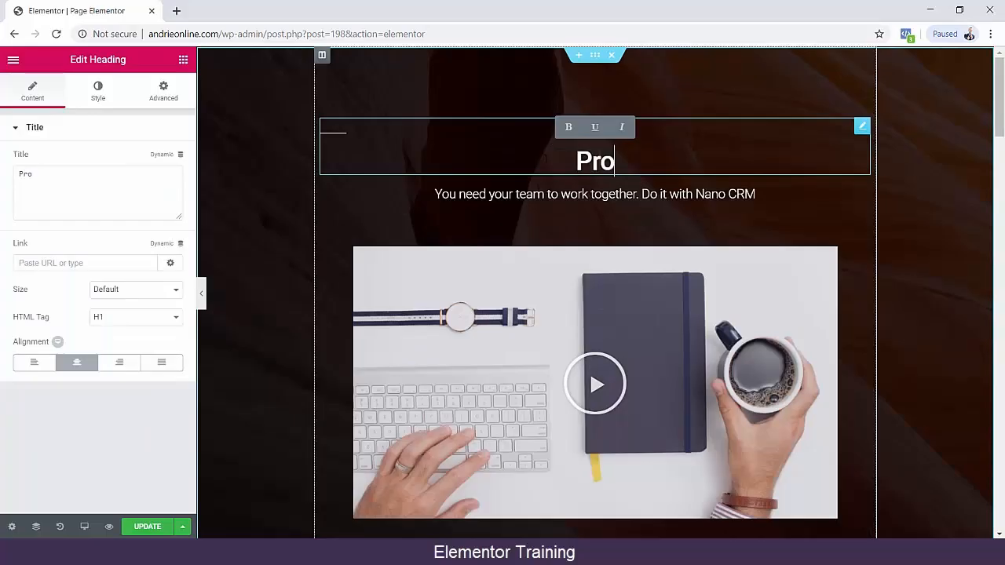
key("BackSpace")
key("BackSpace")
key("BackSpace")
key("BackSpace")
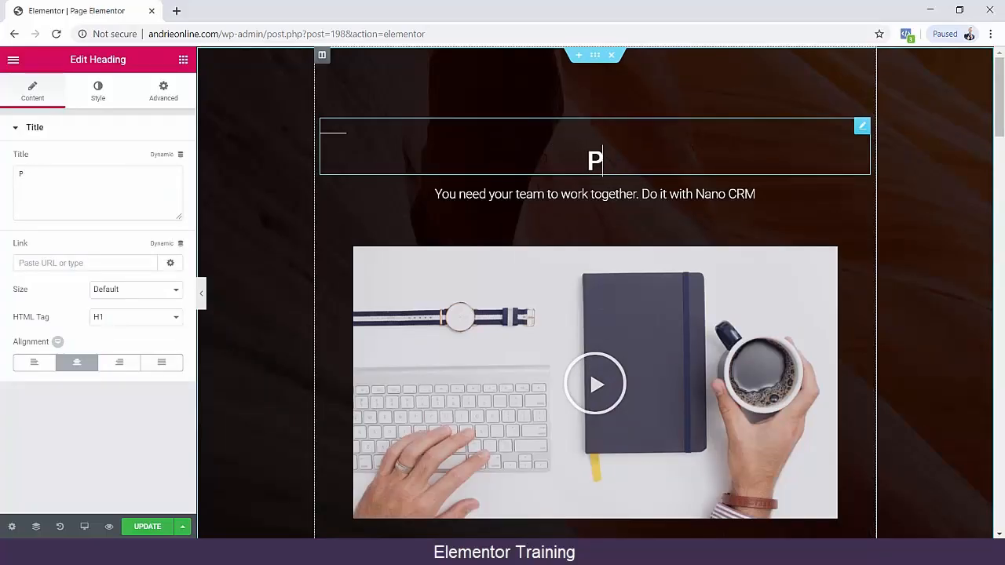
type("Run")
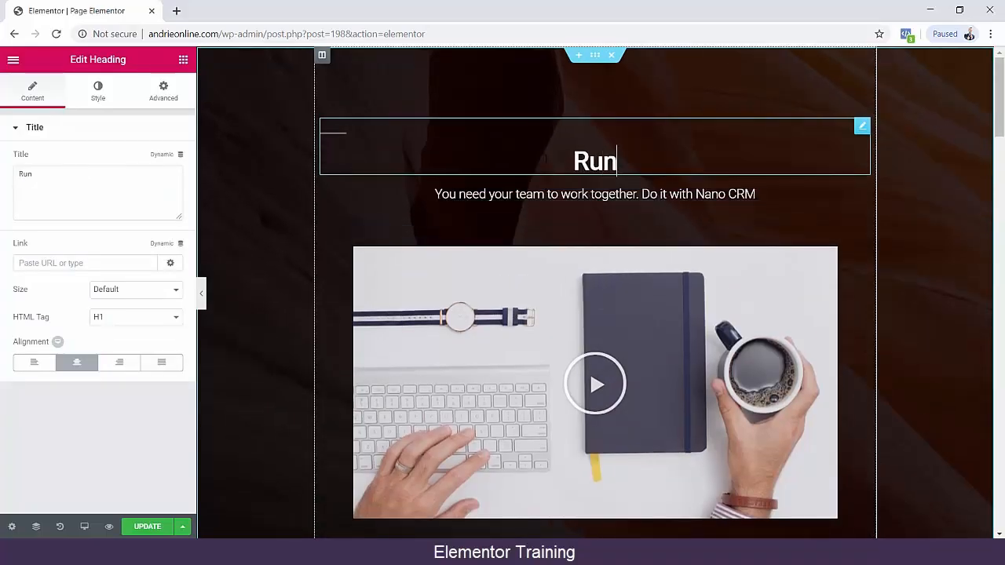
key("BackSpace")
key("BackSpace")
type("ingankan ")
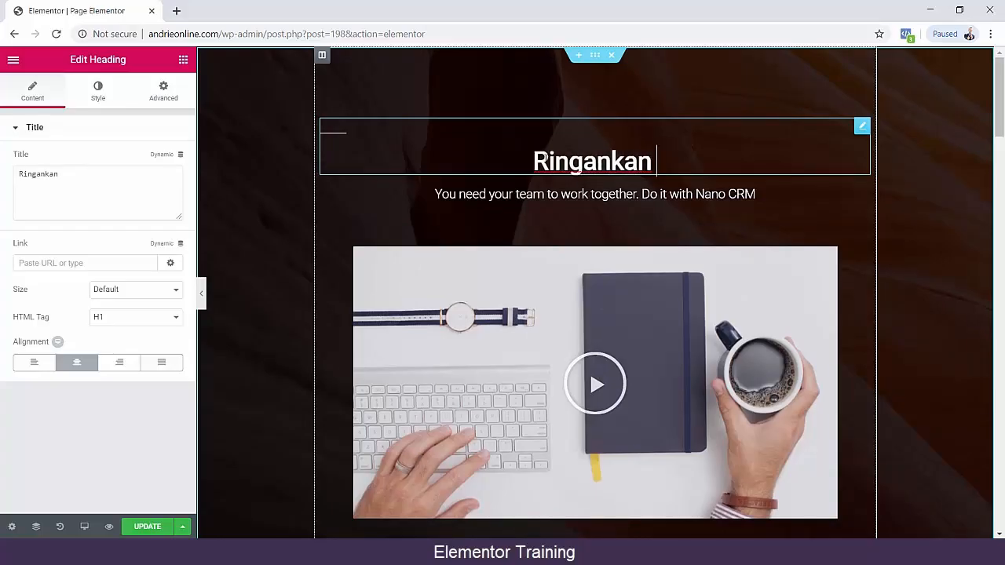
type("Prohe")
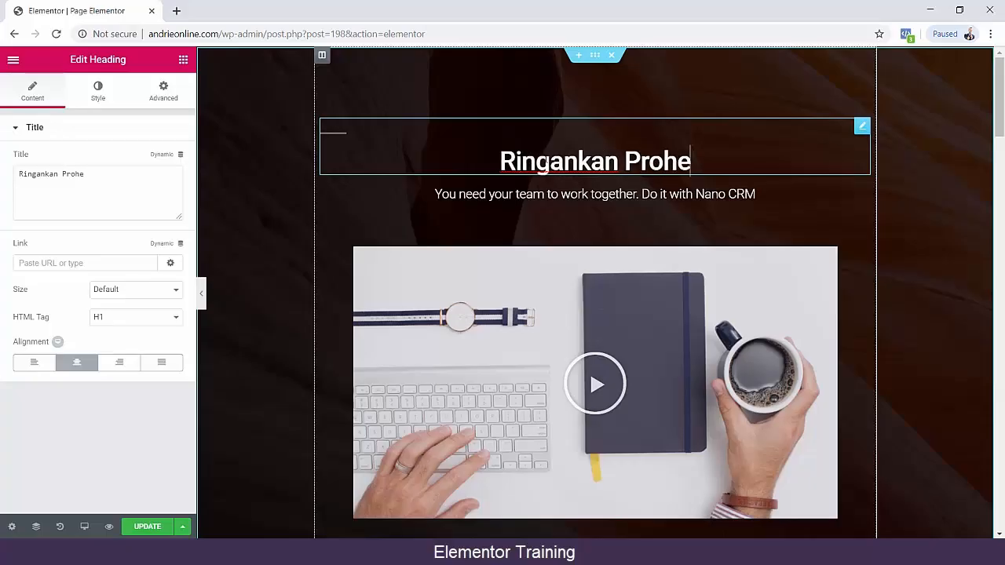
key("BackSpace")
key("BackSpace")
key("BackSpace")
key("BackSpace")
key("BackSpace")
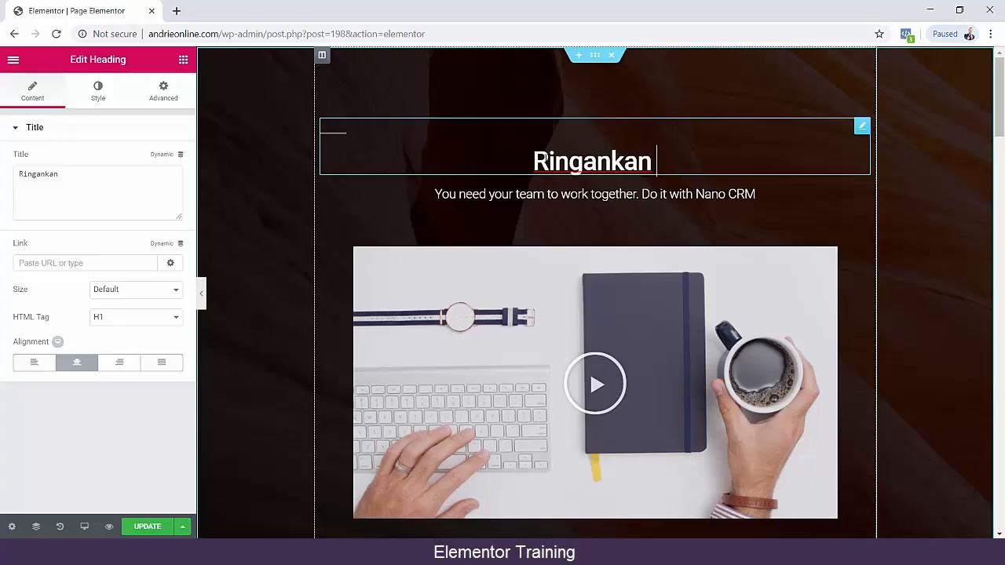
type("Pekerjaan ")
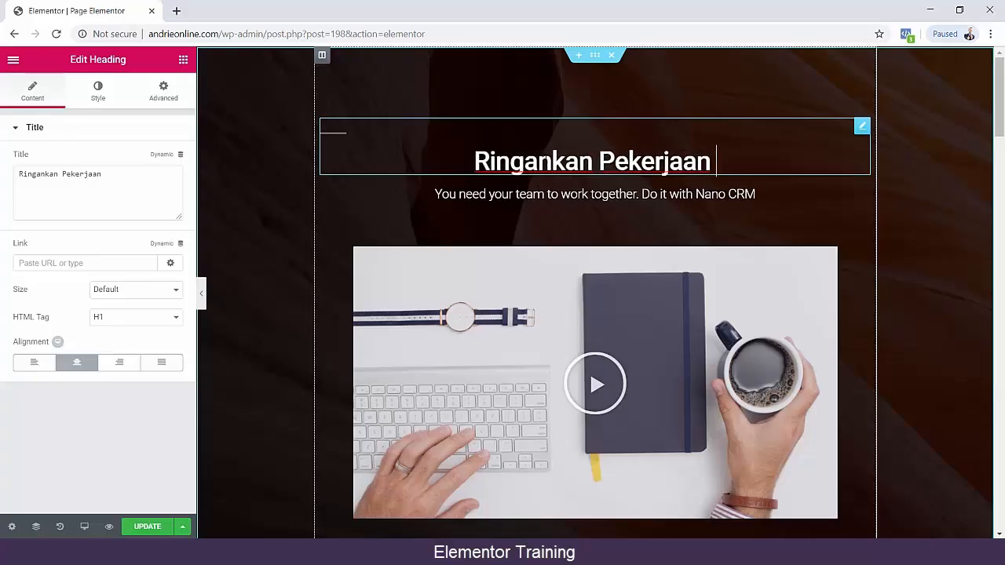
type("Anda Dalam ")
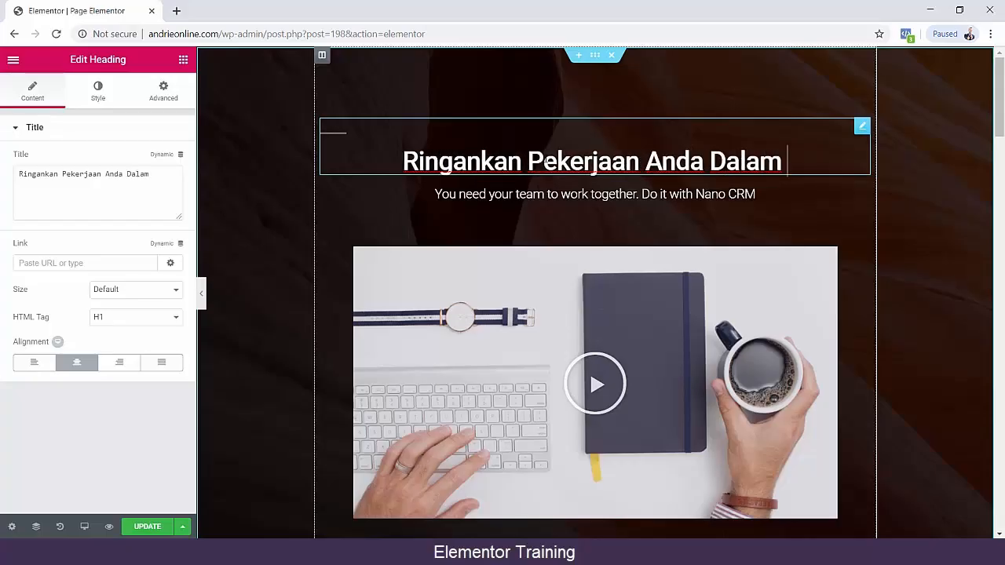
type("Membuat")
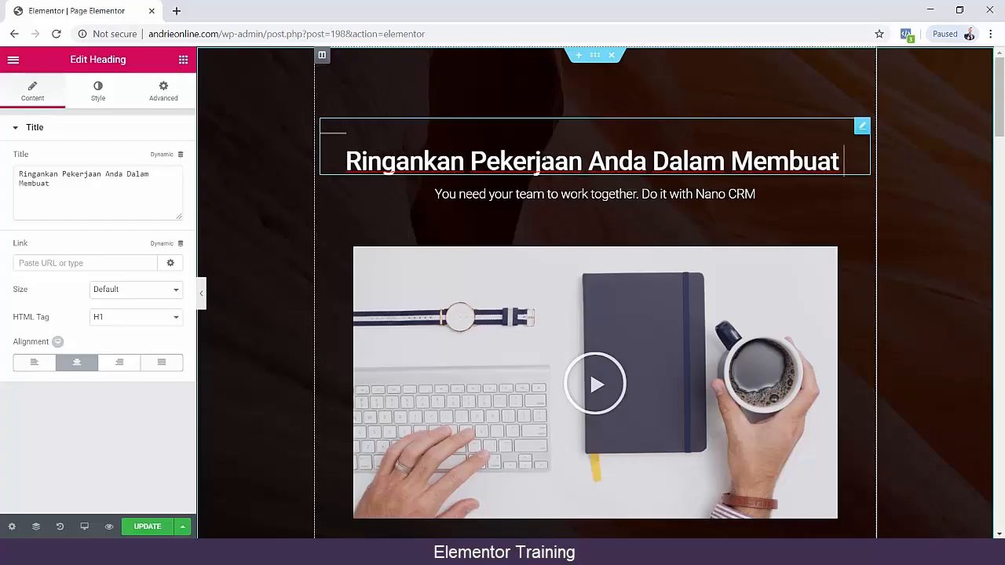
type(" Websiet")
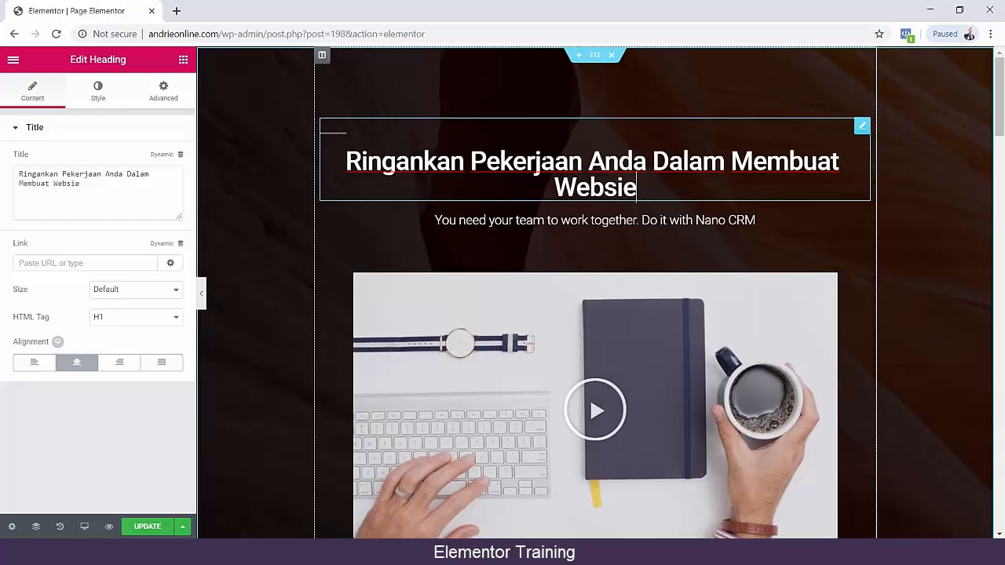
key("BackSpace")
key("BackSpace")
type("te")
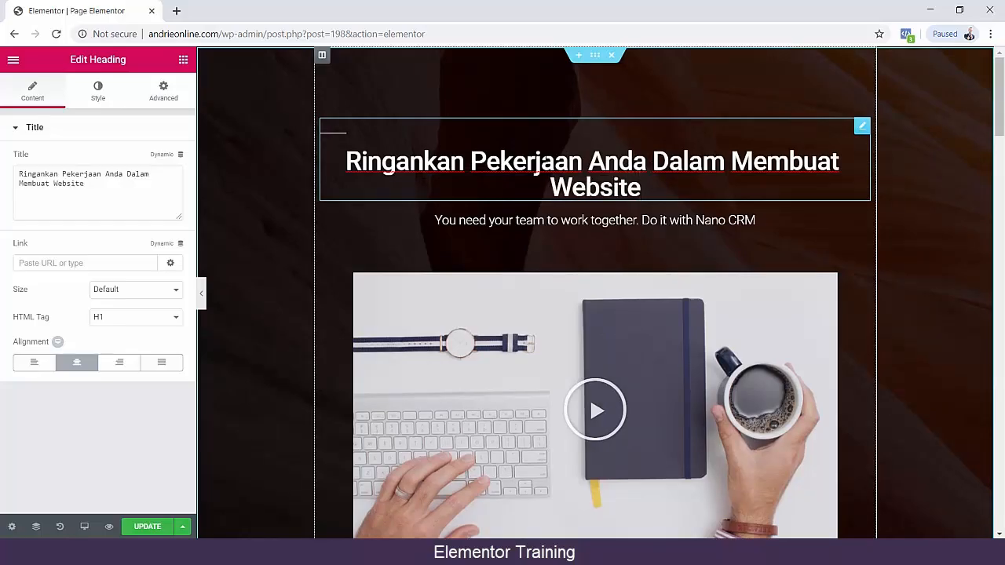
Set the main heading's size to Large and select its whole text.
left_click(157, 290)
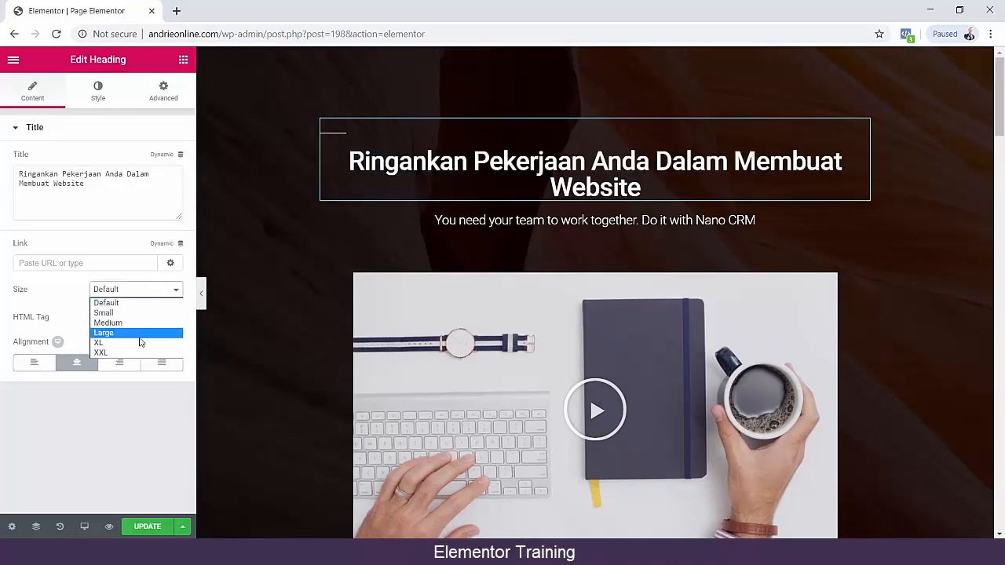
left_click(142, 337)
triple_click(596, 187)
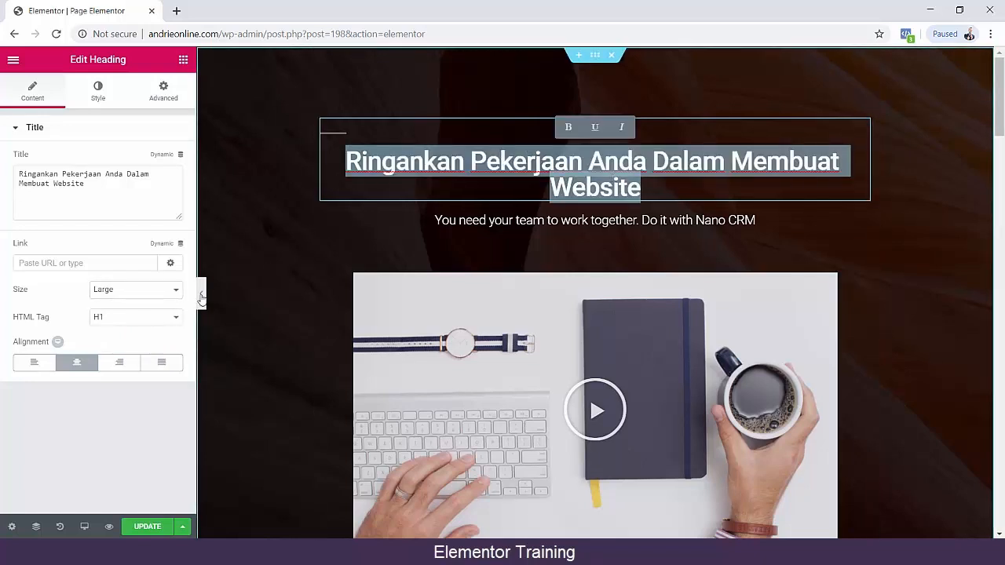
Set the main heading's size to XL and its HTML tag to H2.
left_click(124, 292)
left_click(118, 342)
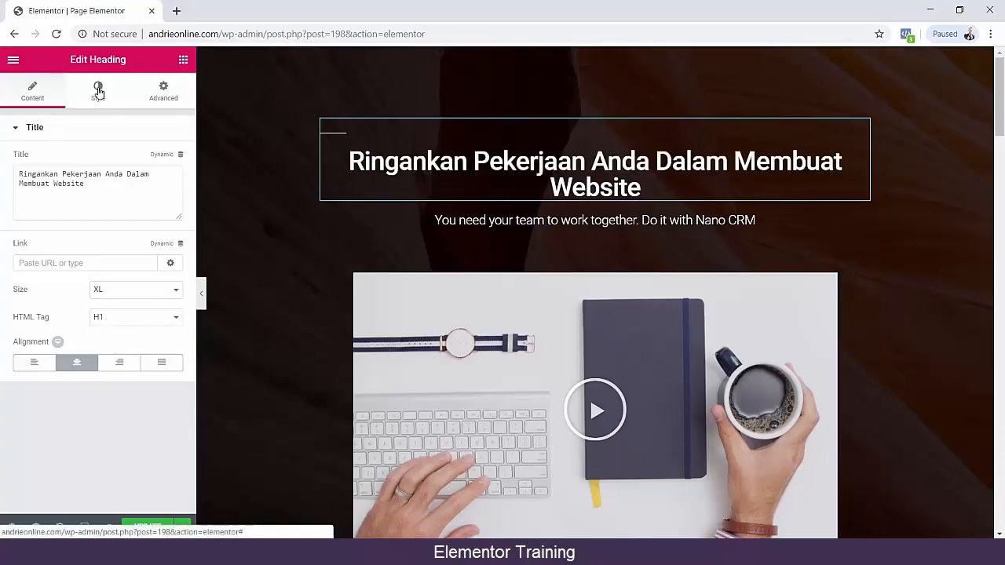
left_click(99, 91)
left_click(155, 100)
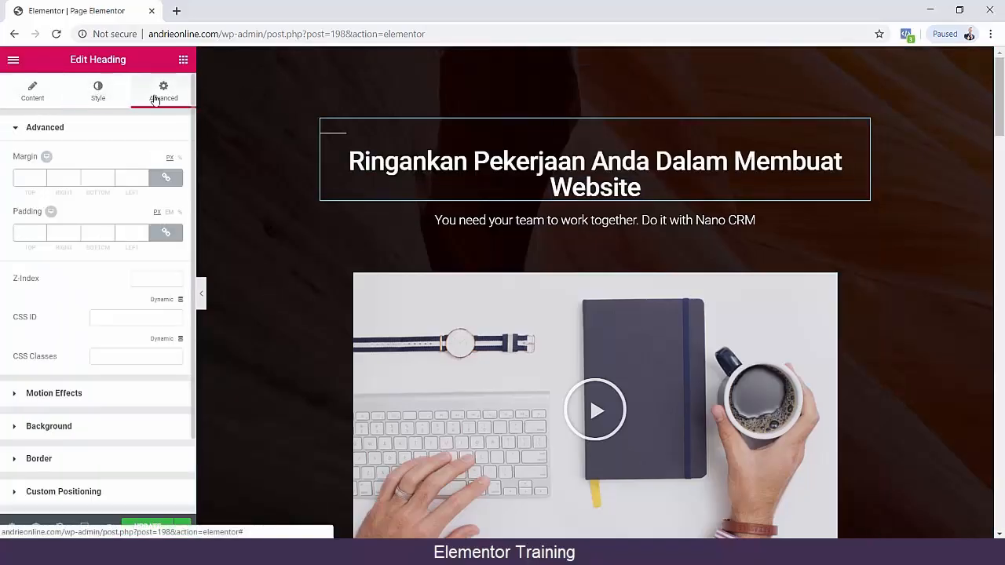
left_click(30, 97)
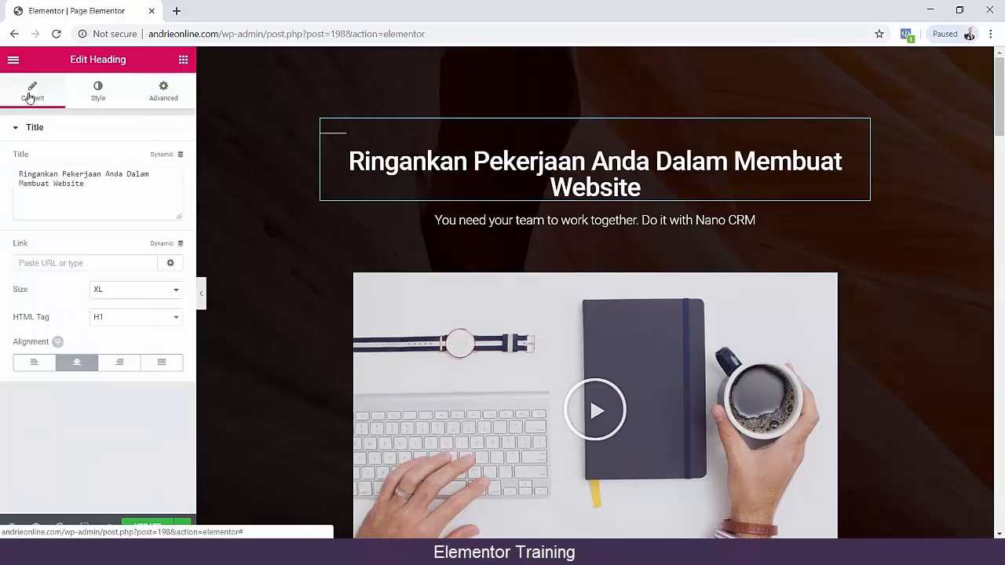
left_click(114, 317)
left_click(114, 342)
left_click(117, 318)
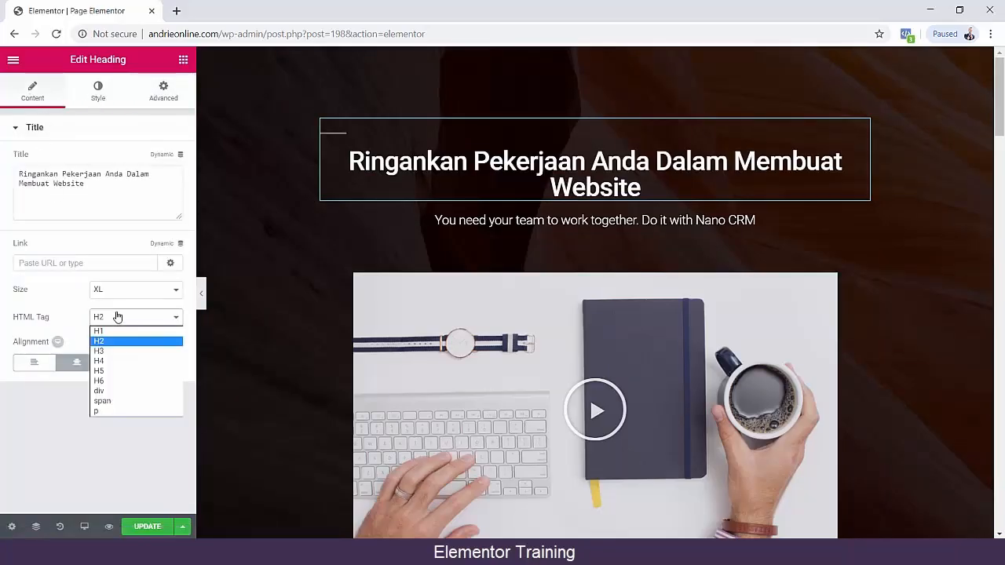
left_click(78, 250)
Replace the subheading "You need your team to work together. Do it with Nano CRM" with "Biarkan kami yang akan membuatnya".
triple_click(691, 221)
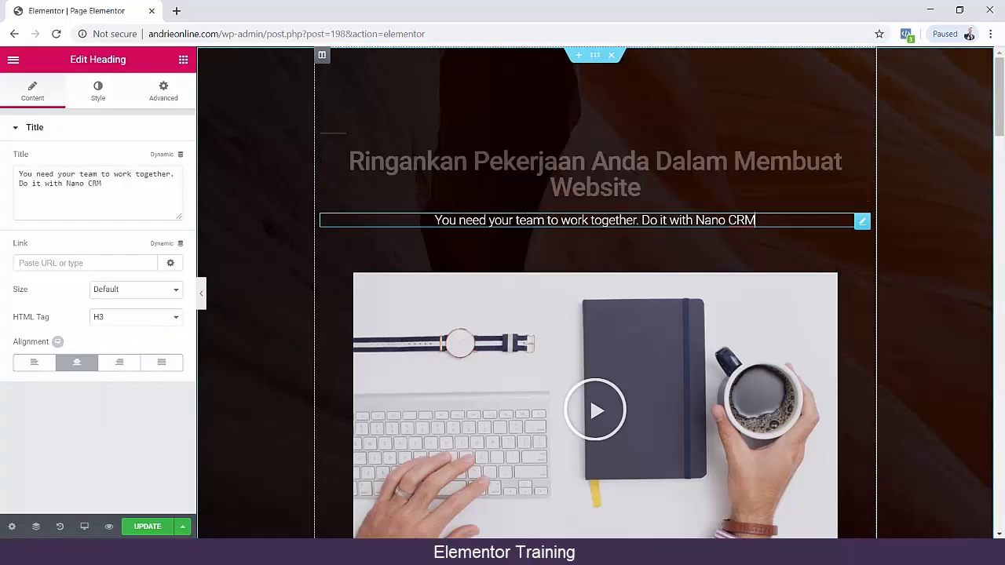
left_click(585, 161)
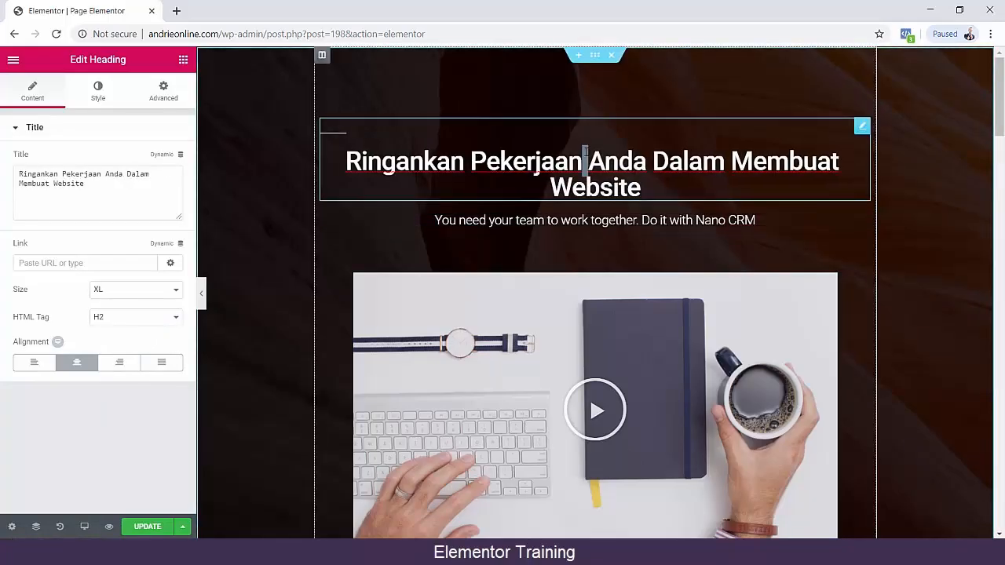
left_click_drag(641, 188, 410, 149)
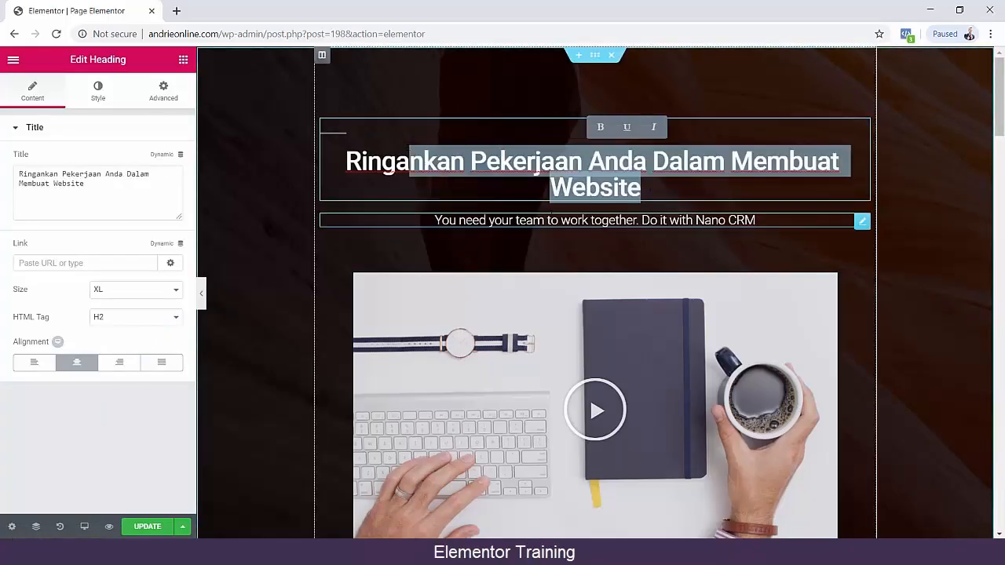
left_click(556, 220)
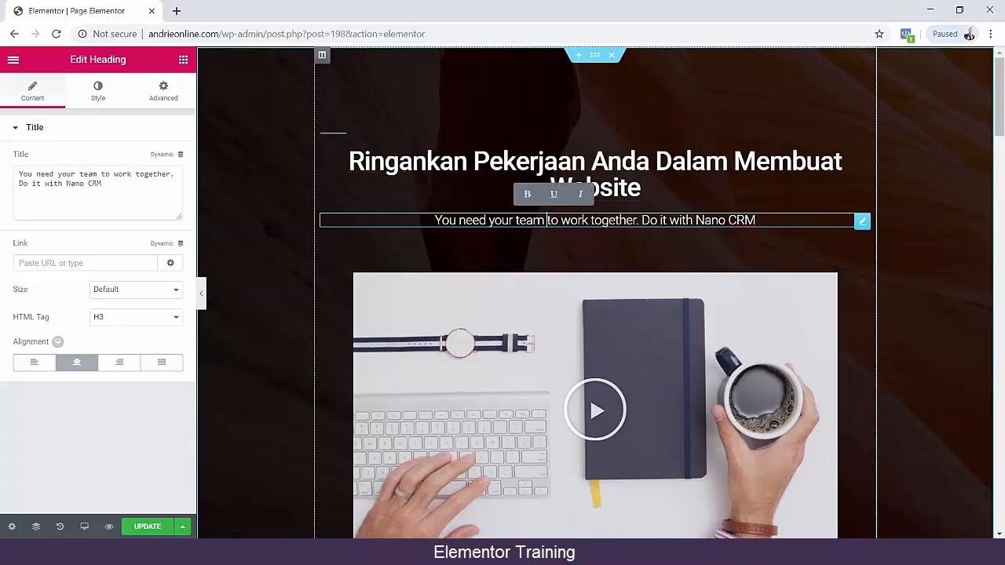
triple_click(548, 221)
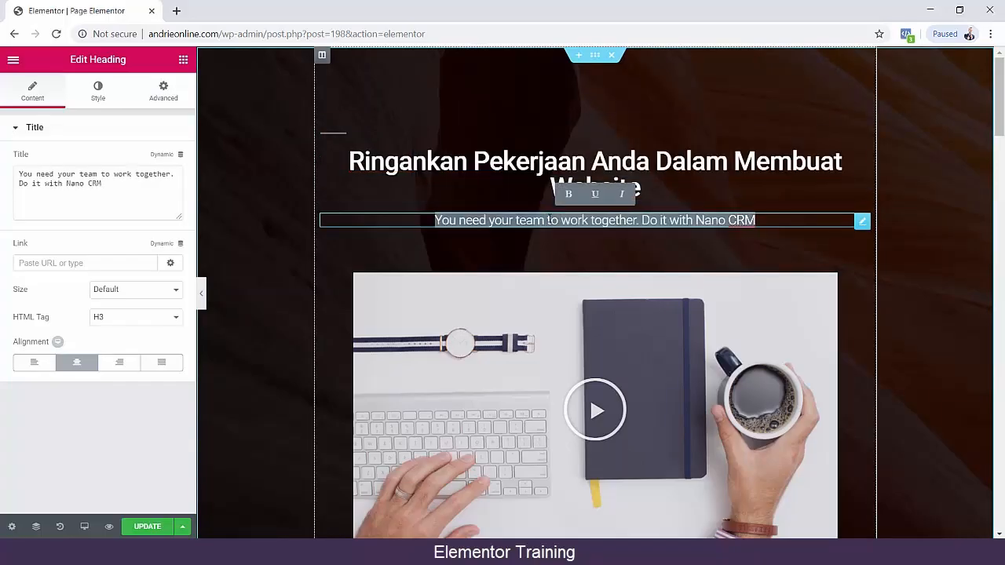
type("B")
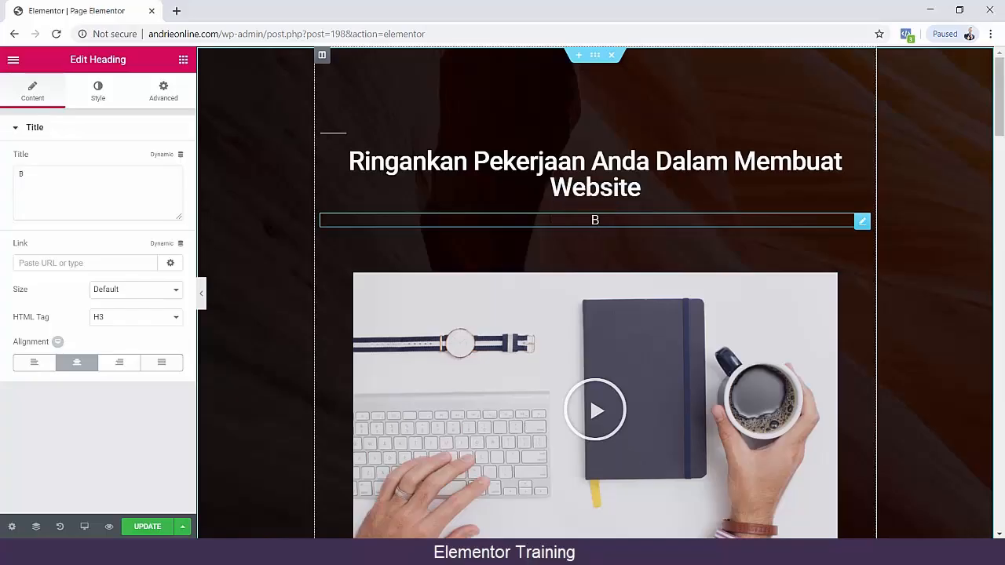
type("iarkan kami yang")
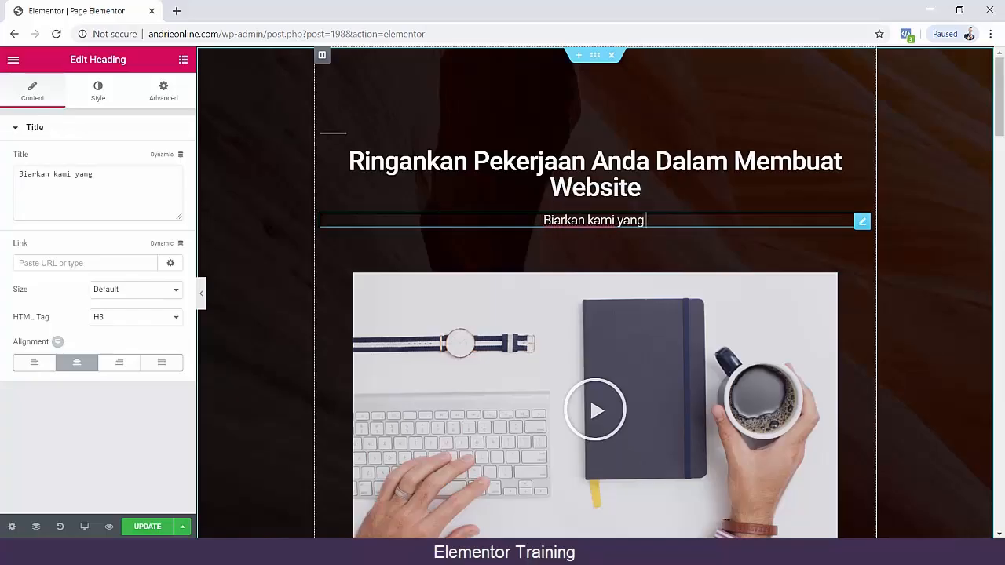
type(" akan membuatnya")
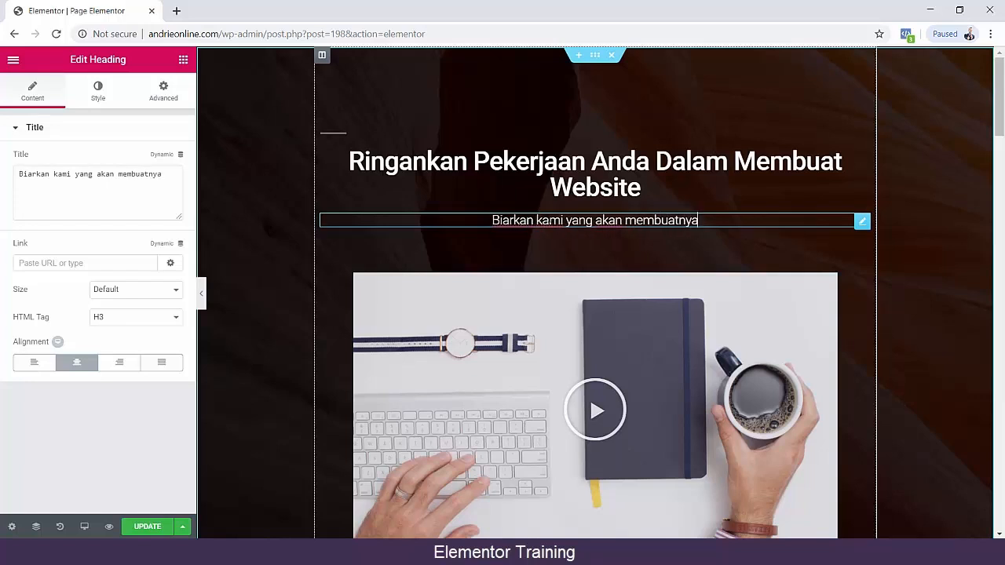
Set the subheading's HTML tag to p and its size to XL.
left_click(138, 296)
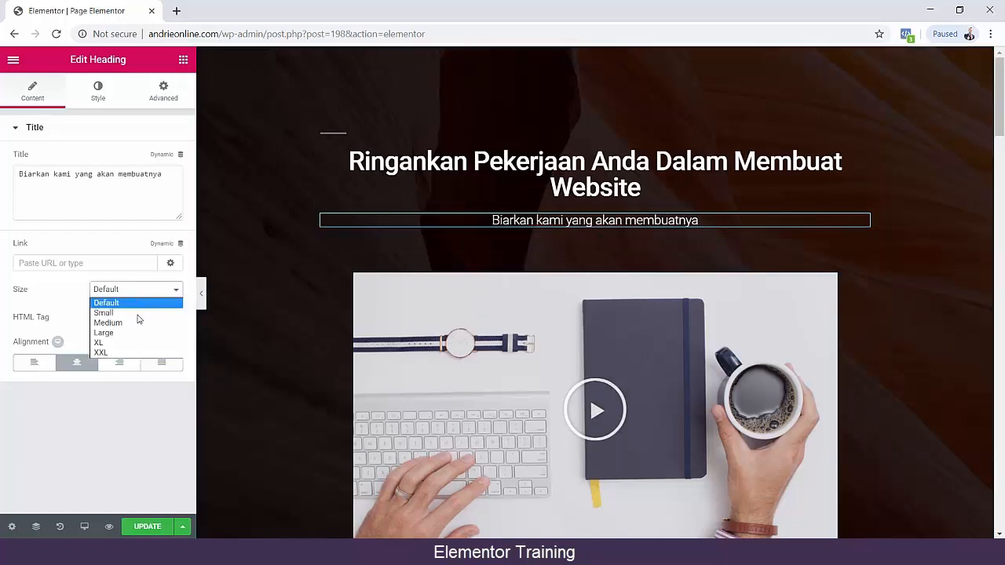
left_click(136, 324)
left_click(135, 317)
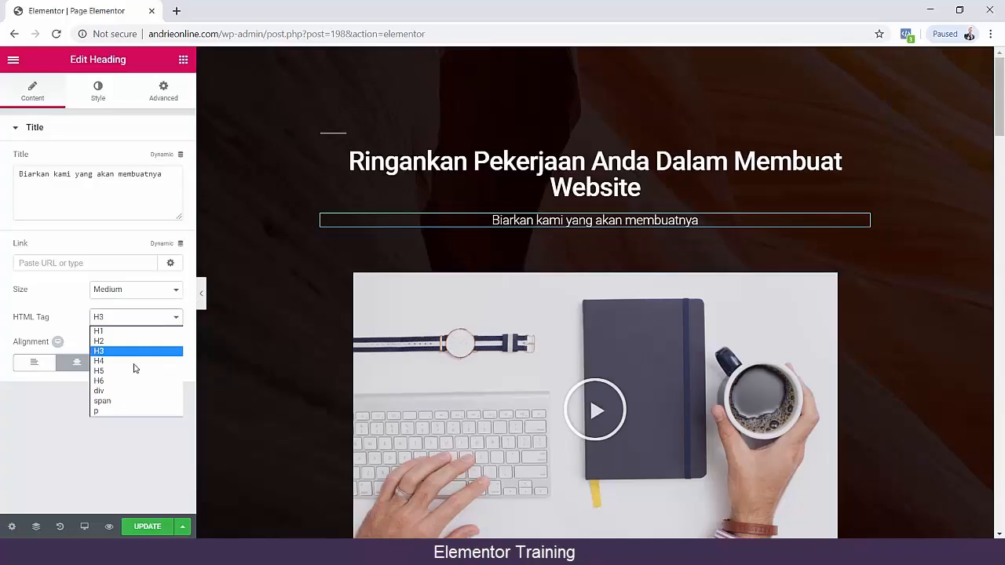
left_click(130, 415)
left_click(146, 296)
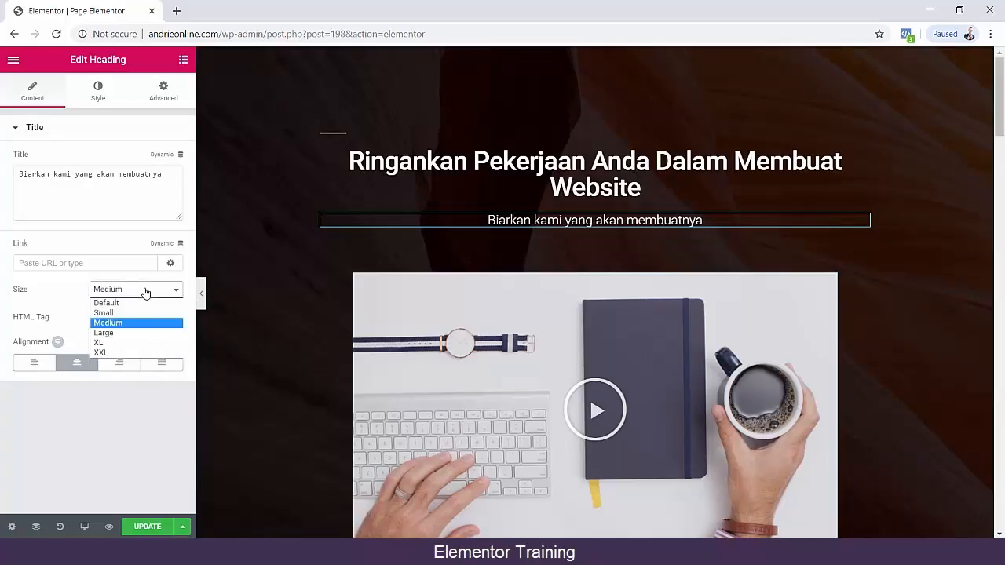
left_click(132, 345)
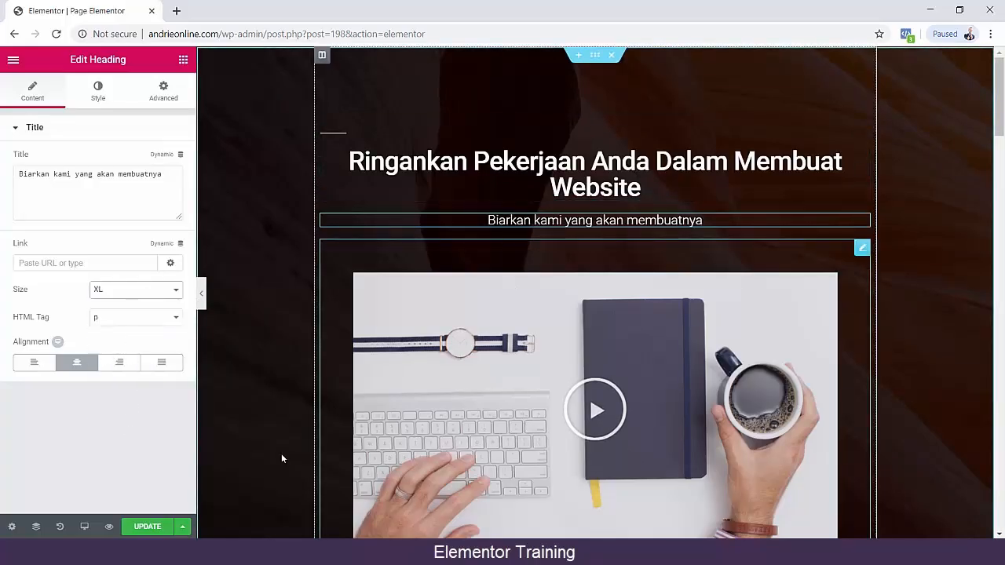
Update the page, look through its preview down to the user reviews, and return to the editor.
left_click(147, 526)
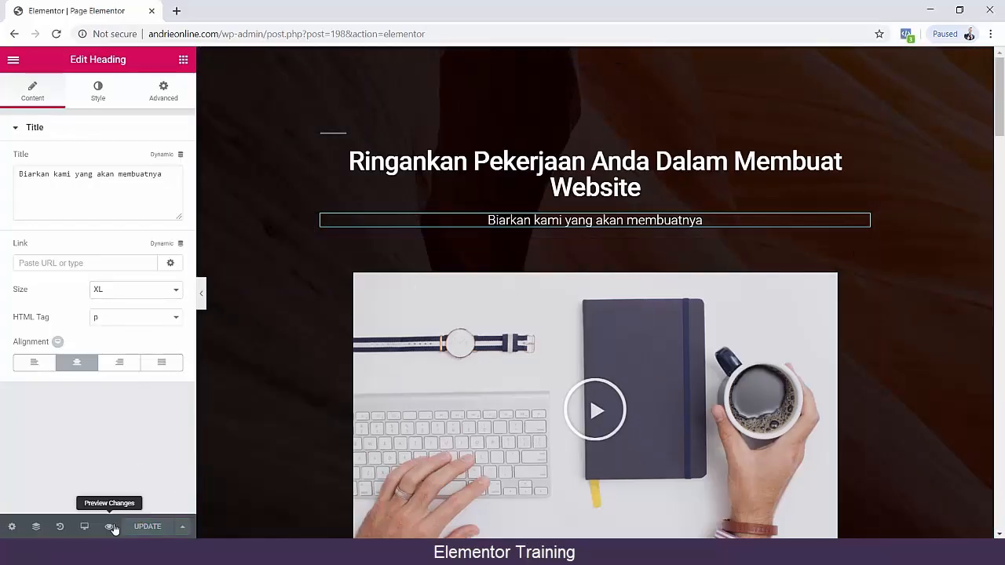
left_click(109, 527)
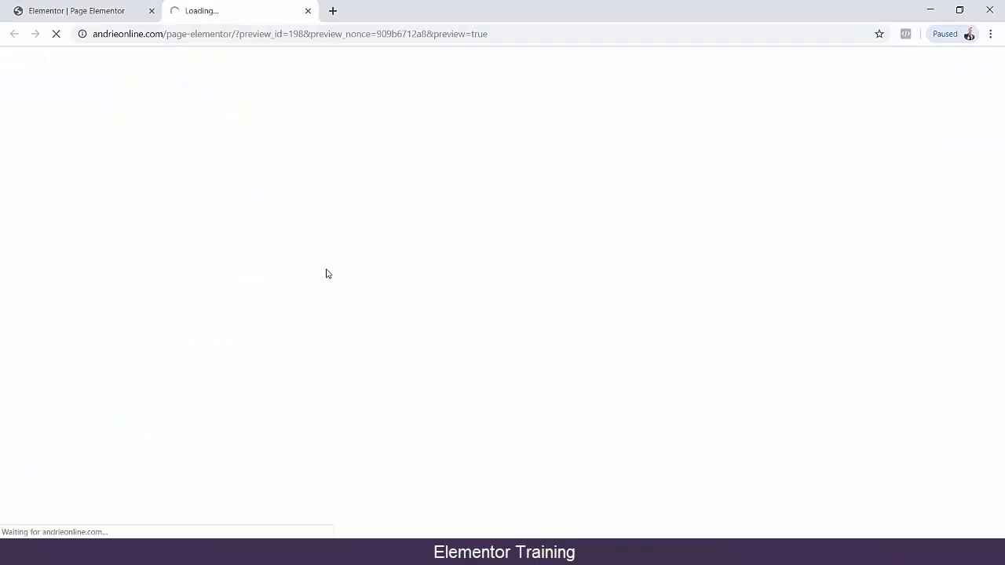
scroll(316, 267, "down", 10)
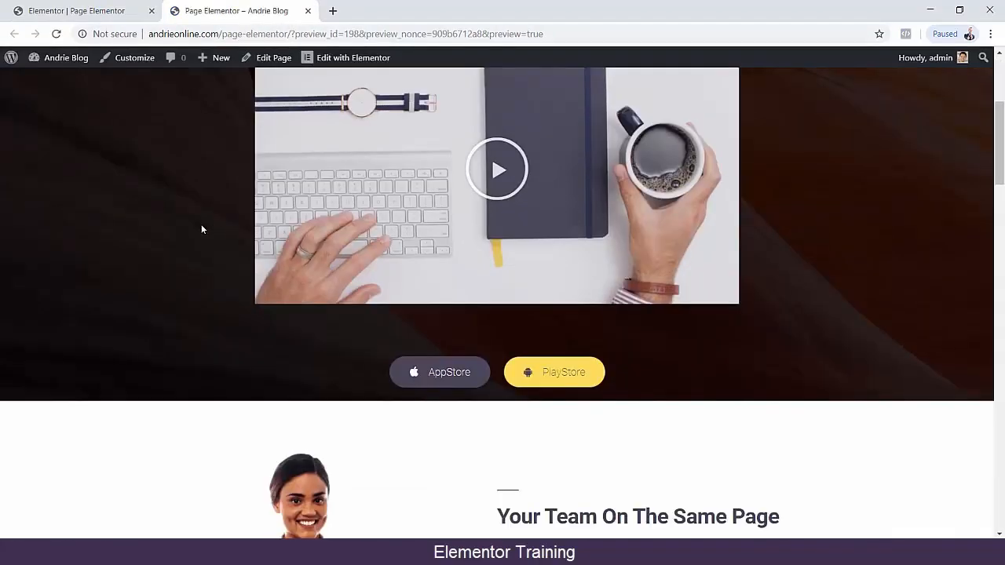
scroll(201, 229, "down", 10)
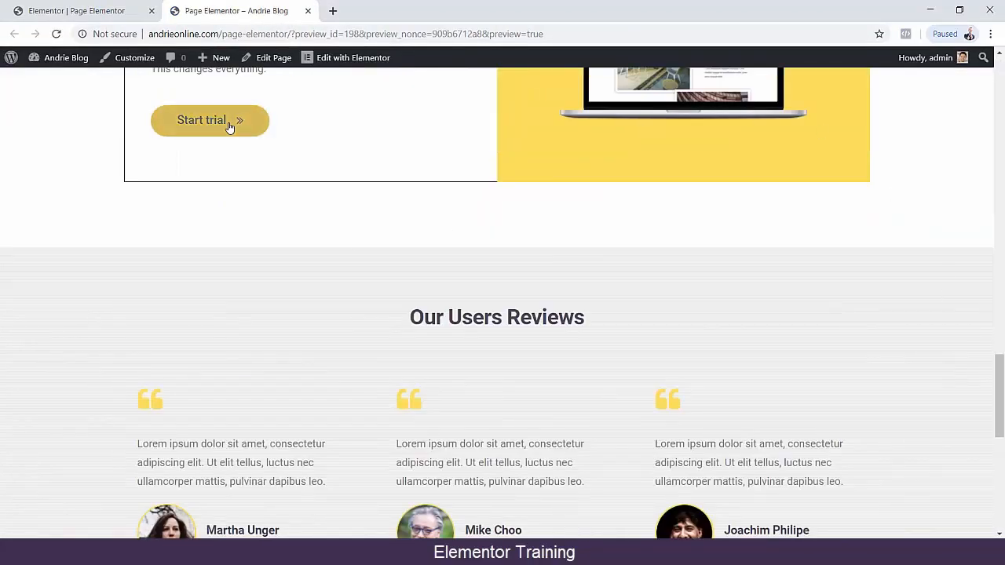
left_click_drag(999, 405, 981, 101)
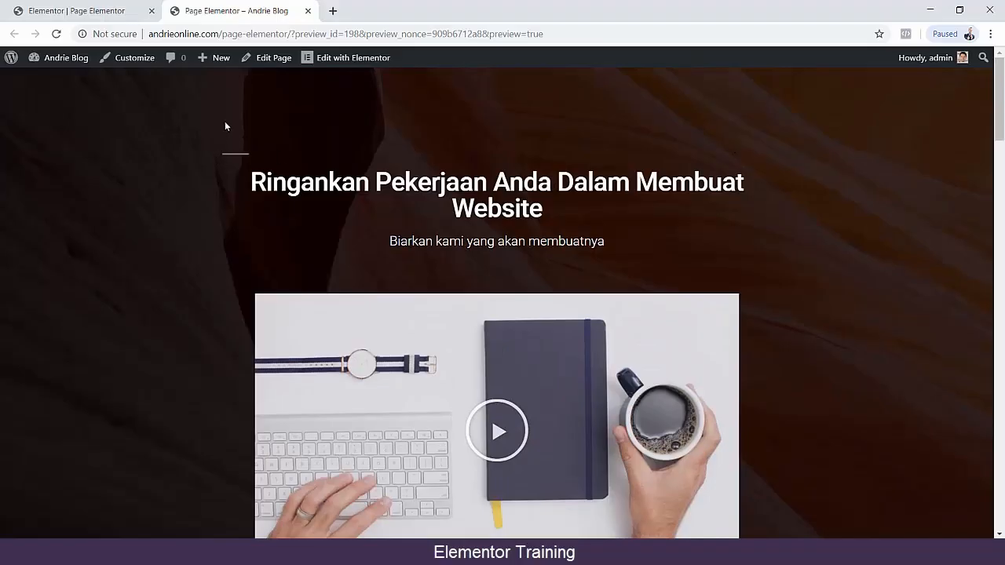
left_click(100, 11)
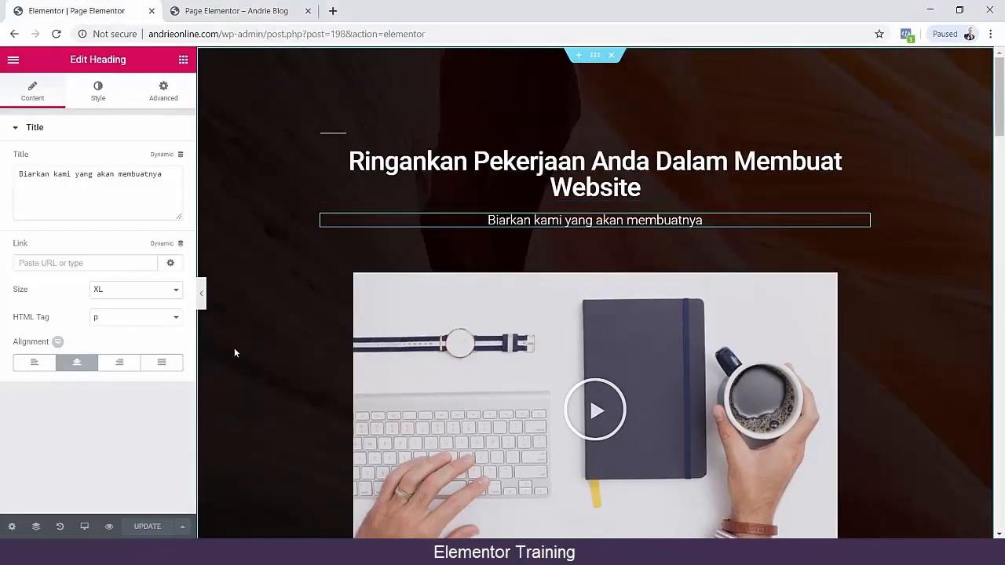
Save the page to the library as a template named "bisnisku" and export the saved "Bonus Page" template.
left_click(171, 527)
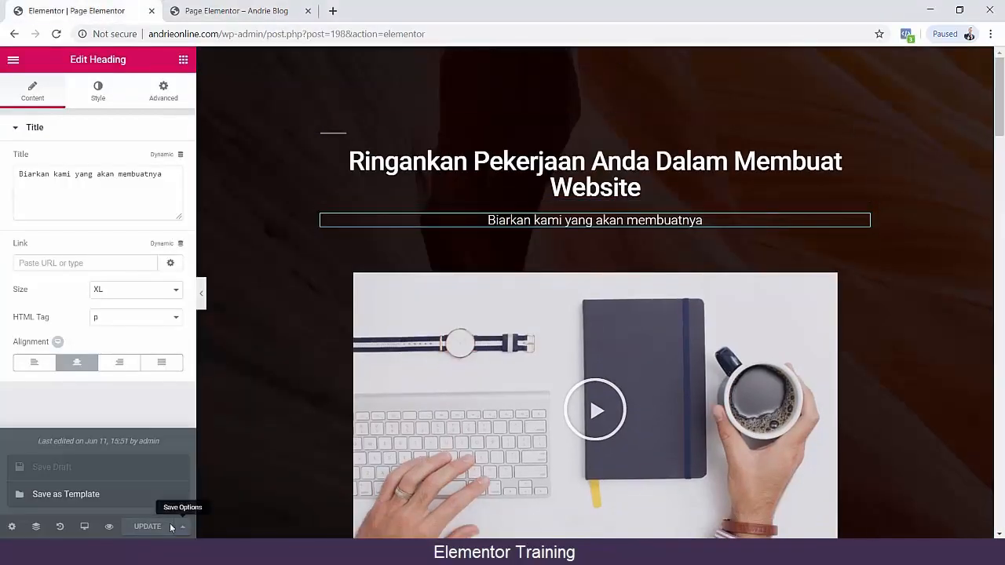
left_click(72, 496)
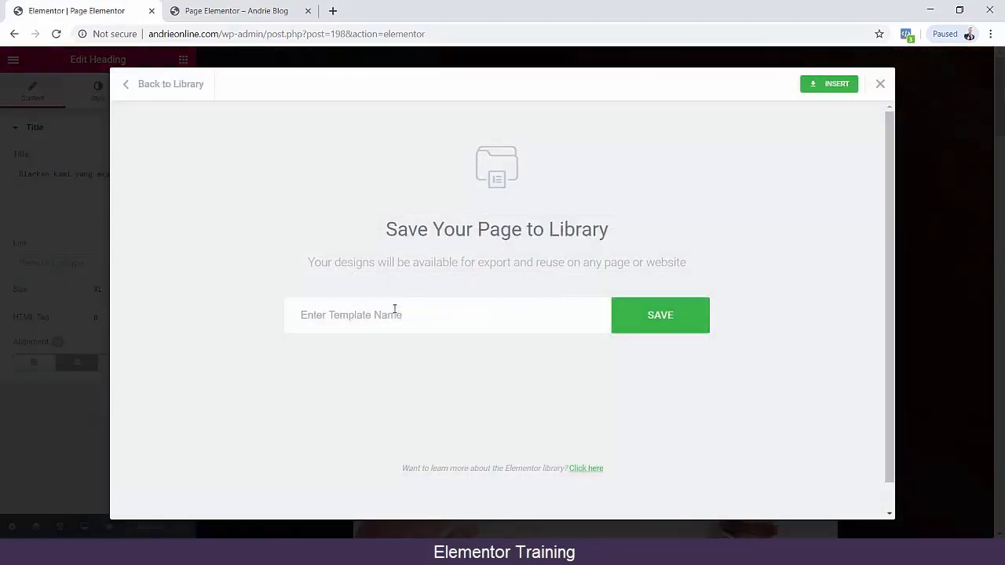
type("bisnisku")
left_click(651, 315)
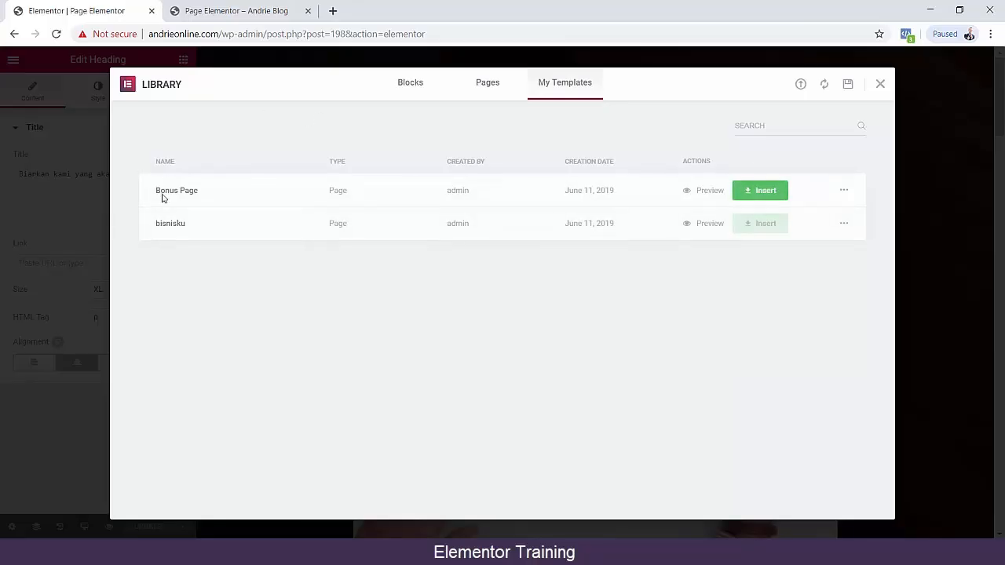
left_click(842, 192)
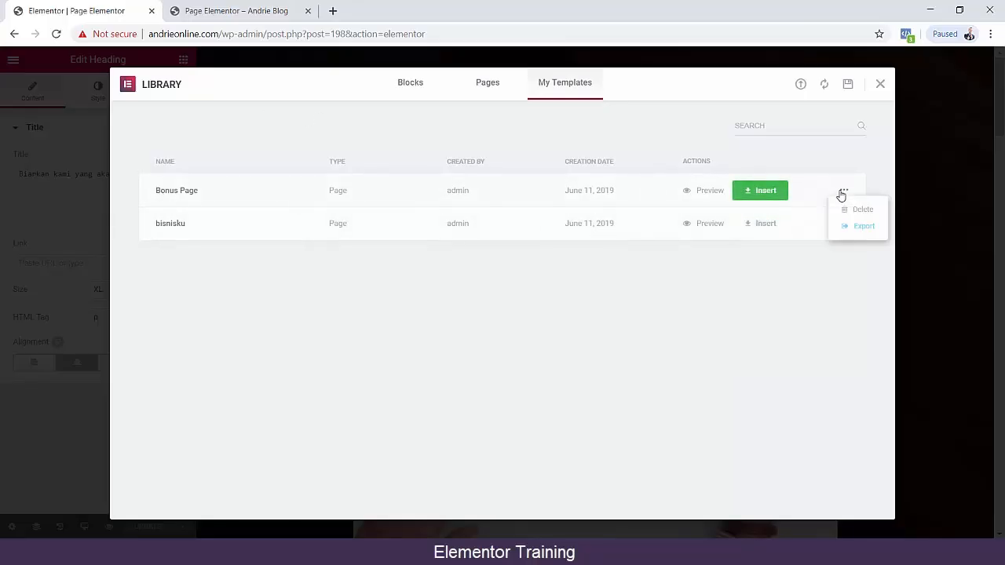
left_click(860, 225)
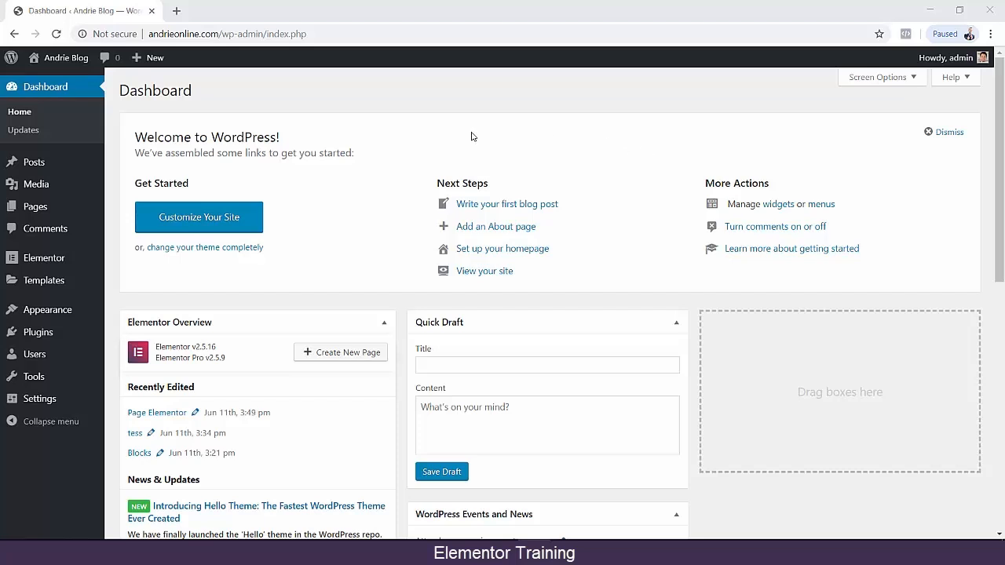
Create a new WordPress page titled "Page Contoh" and publish it.
mouse_move(33, 213)
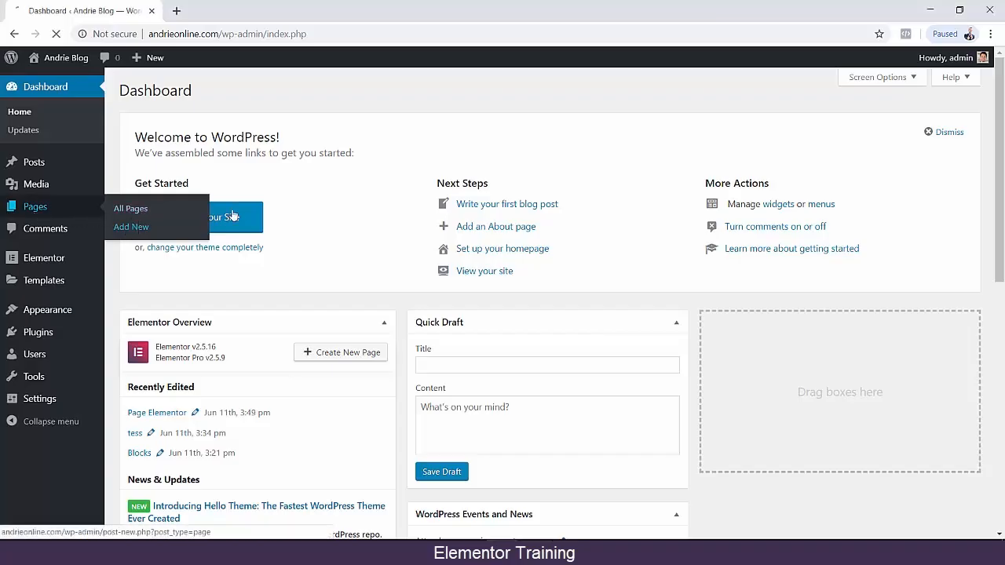
left_click(129, 229)
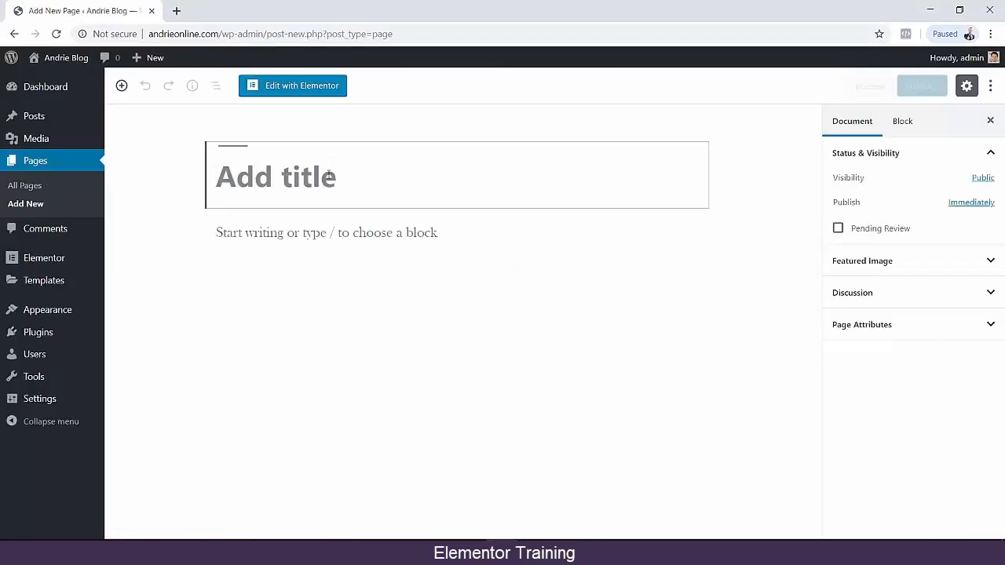
type("Page")
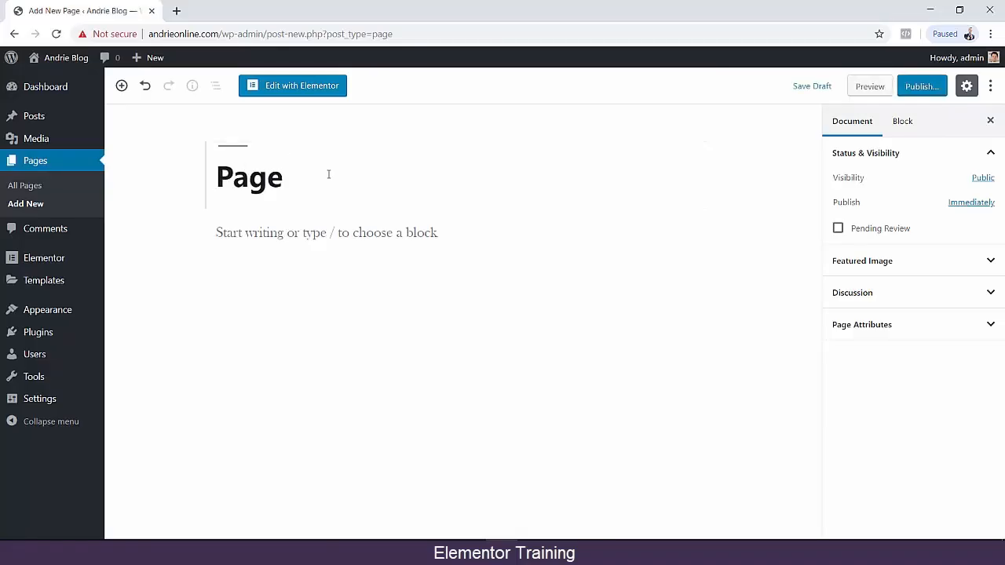
type("ontoh")
left_click(916, 86)
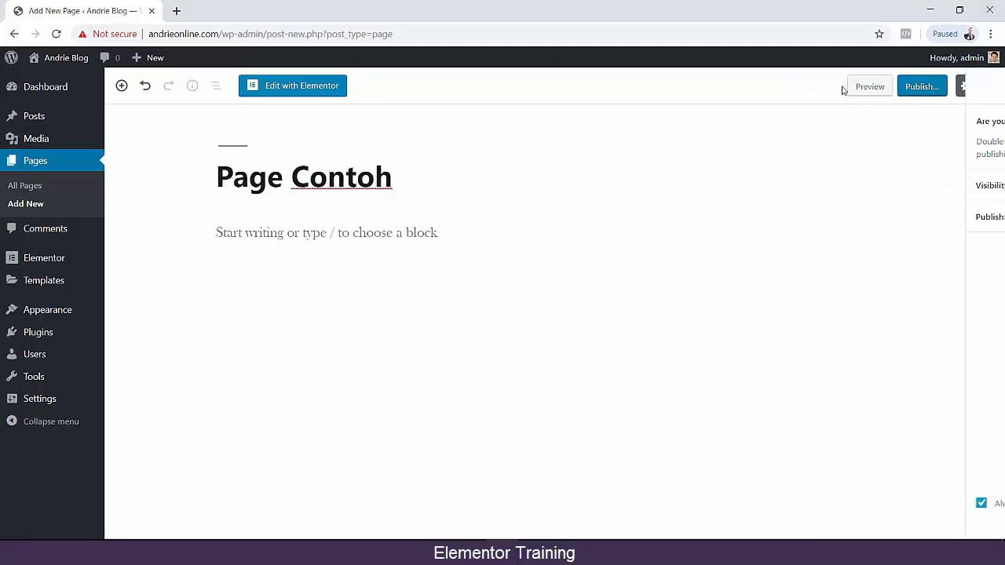
left_click(917, 87)
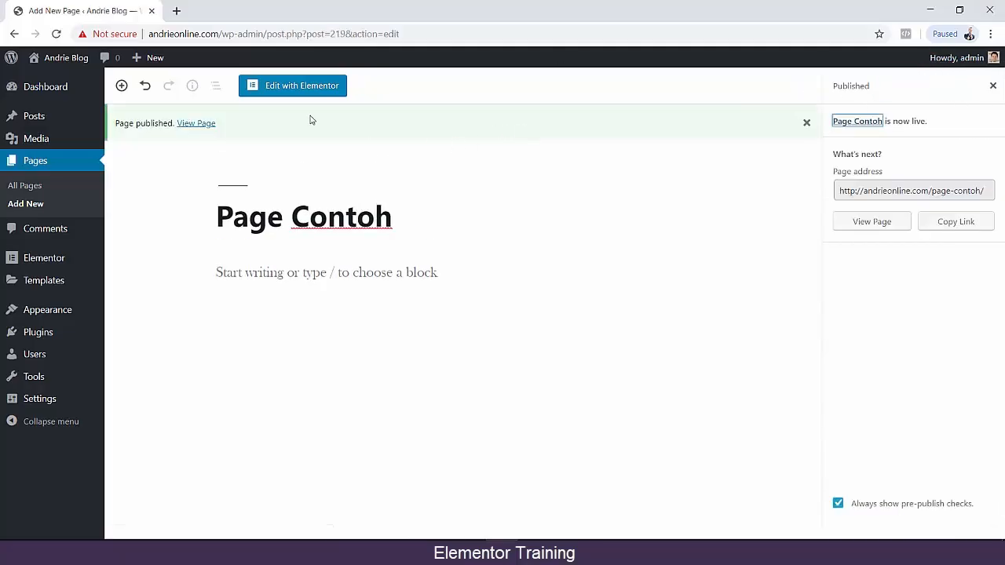
Open the new page in the Elementor editor and set its page layout to Elementor Canvas.
left_click(294, 90)
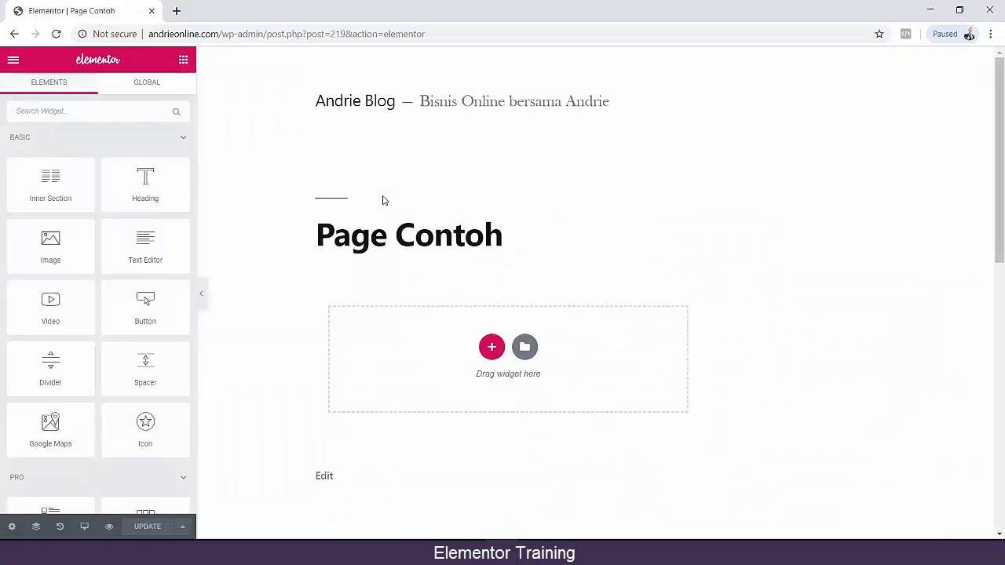
scroll(49, 452, "down", 3)
left_click(11, 526)
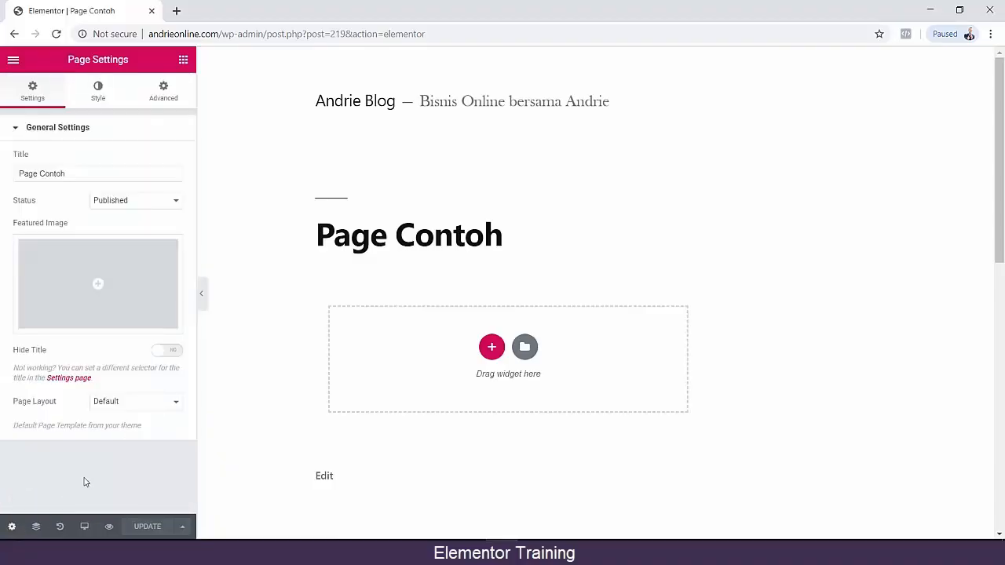
left_click(123, 402)
left_click(122, 427)
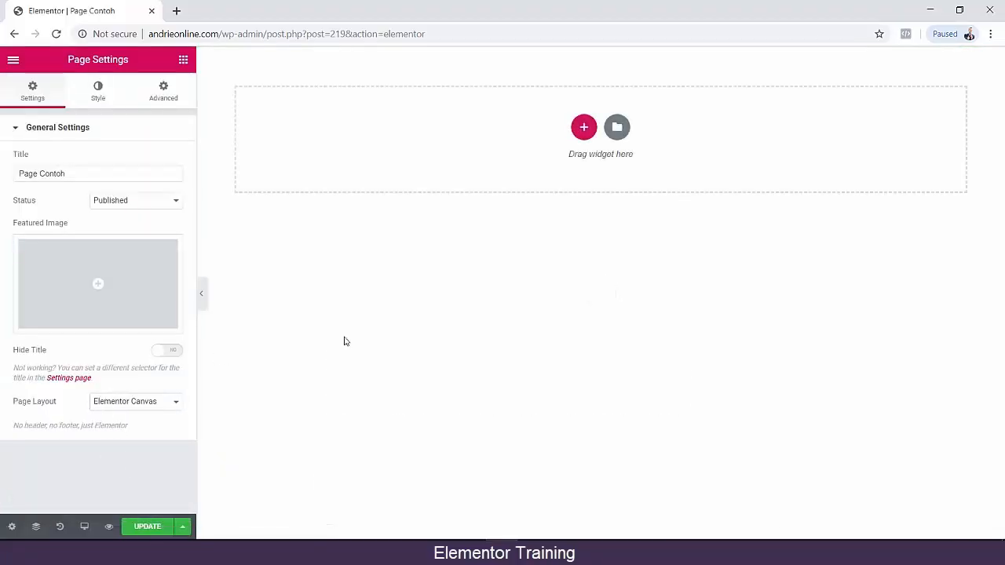
Import the template file bonuspage.json from the Music folder into the Elementor template library.
left_click(616, 128)
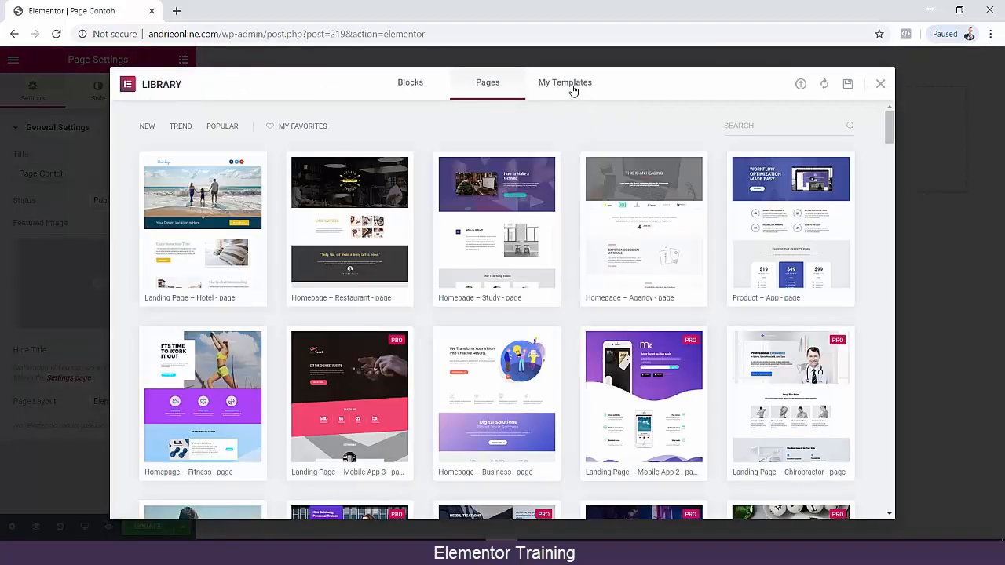
left_click(572, 88)
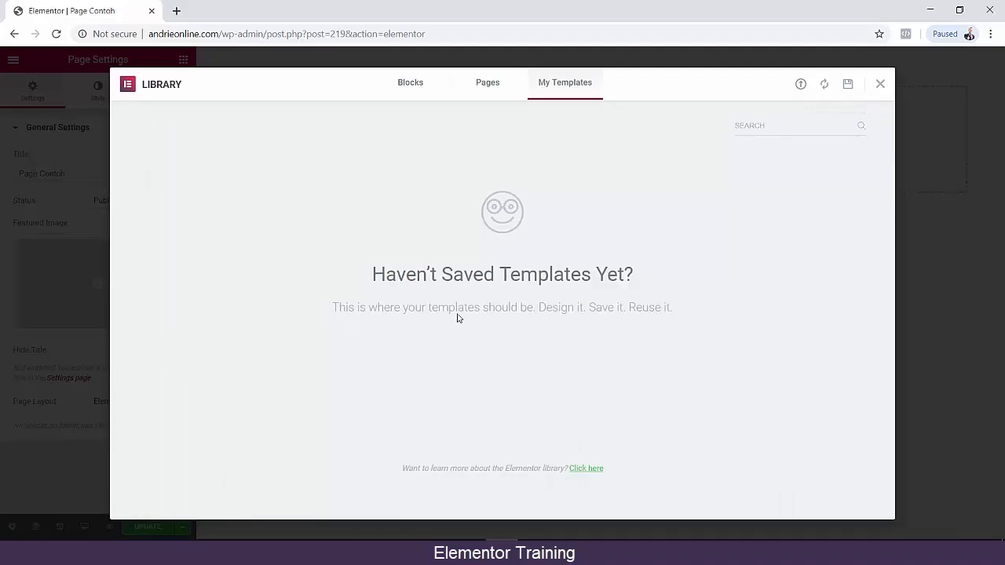
left_click(800, 85)
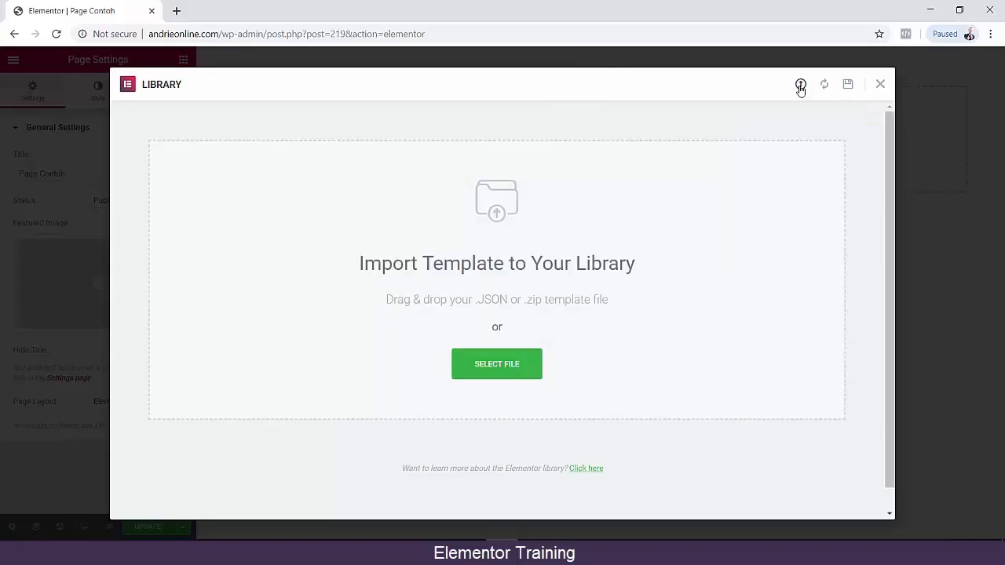
left_click(521, 372)
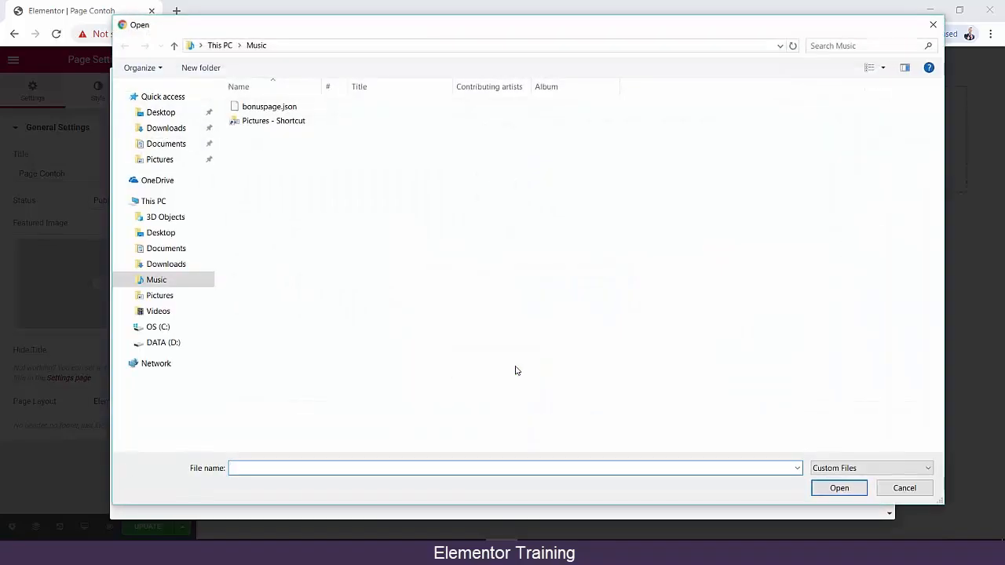
left_click(267, 111)
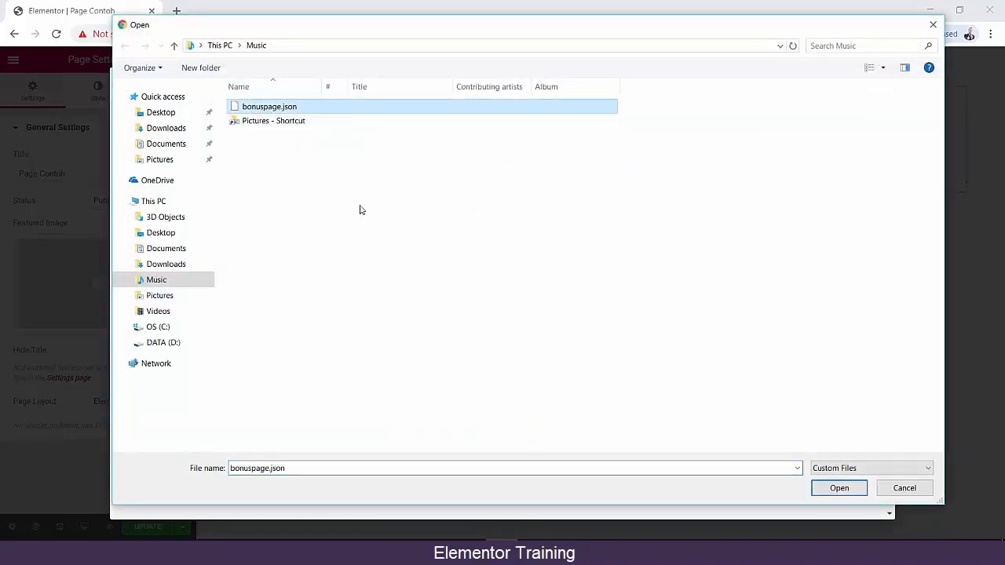
left_click(835, 488)
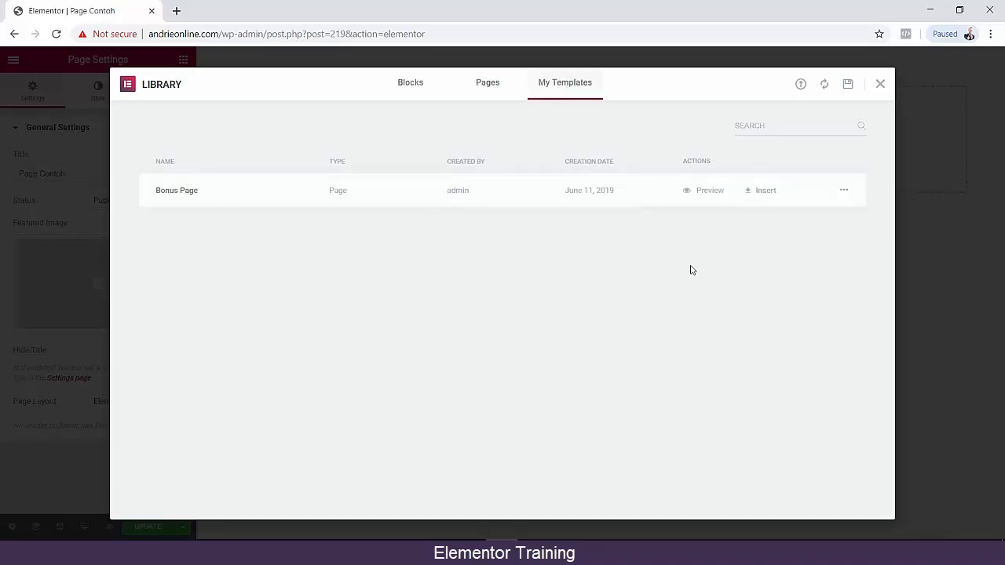
Insert the imported "Bonus Page" template into the page together with its page settings.
left_click(763, 197)
left_click(564, 340)
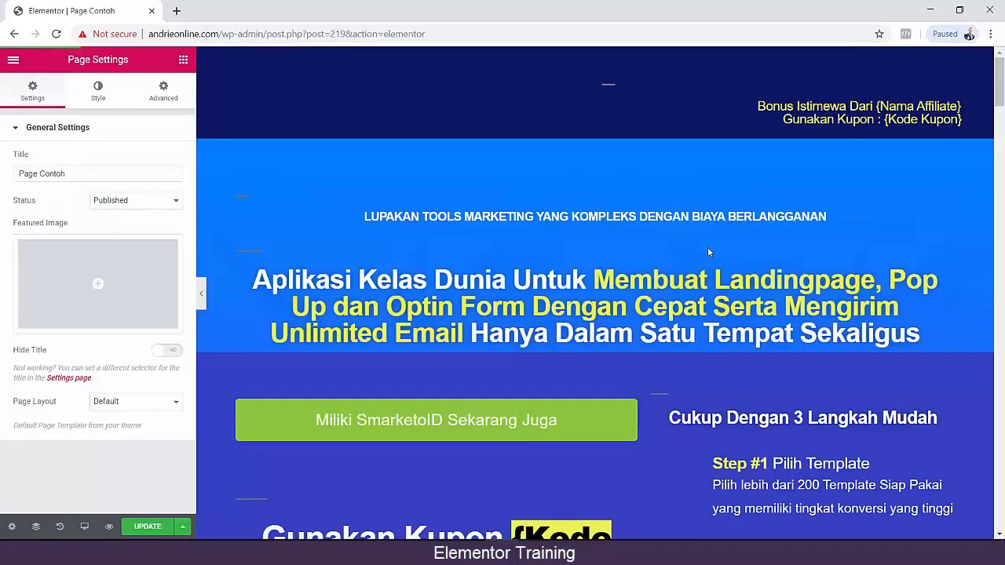
scroll(548, 264, "down", 4)
scroll(675, 294, "up", 3)
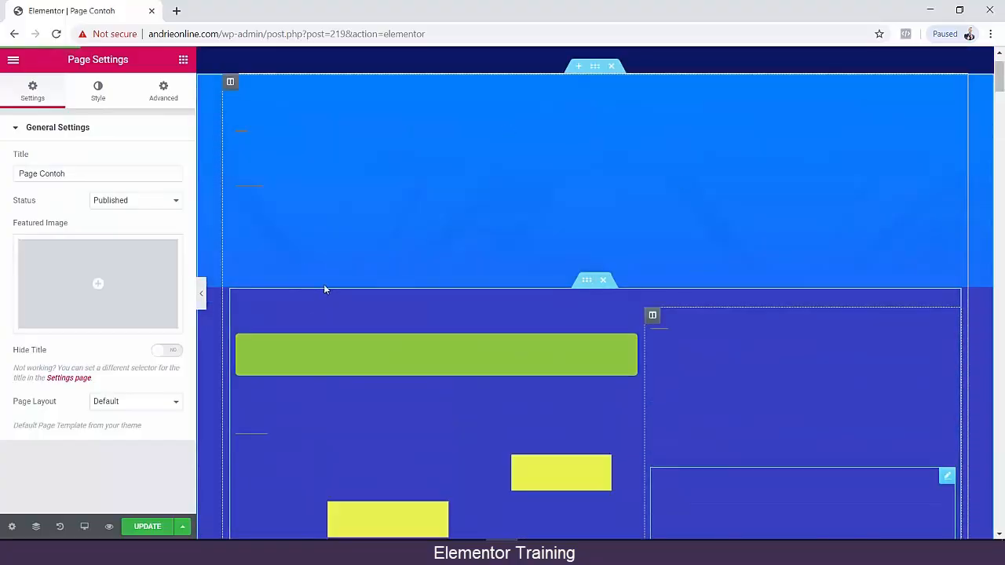
Set the page layout of "Page Contoh" to Elementor Canvas.
left_click(137, 404)
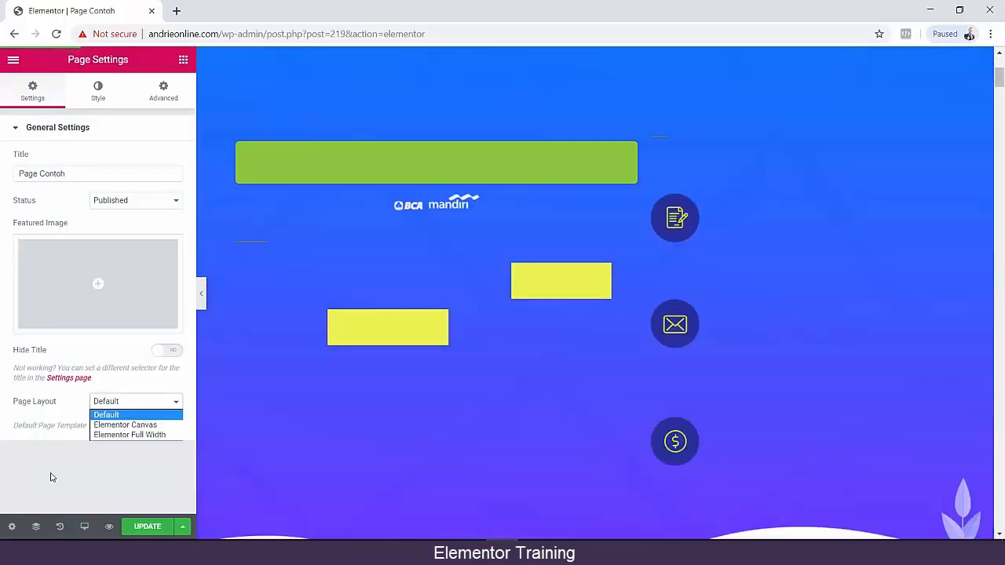
left_click(52, 476)
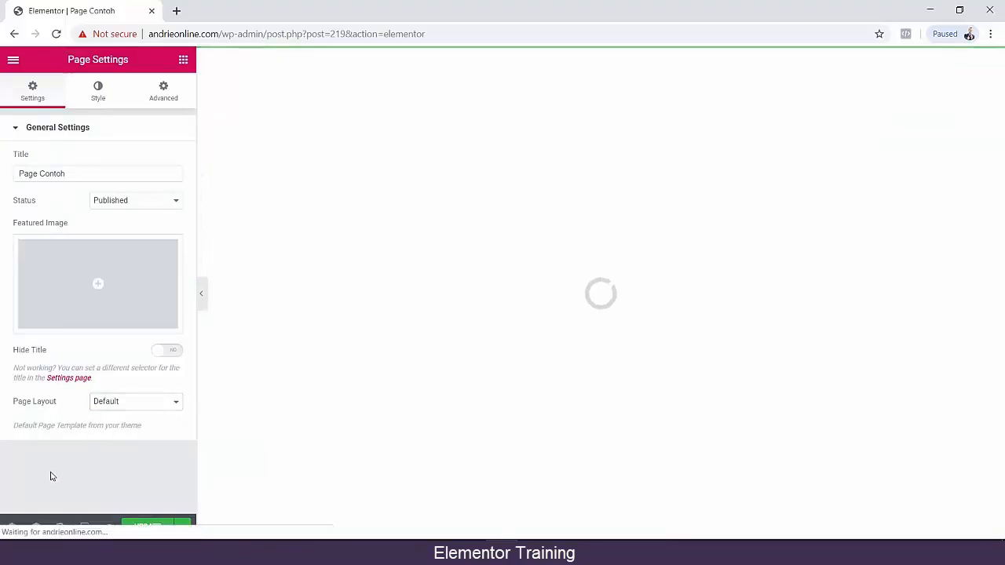
left_click(117, 405)
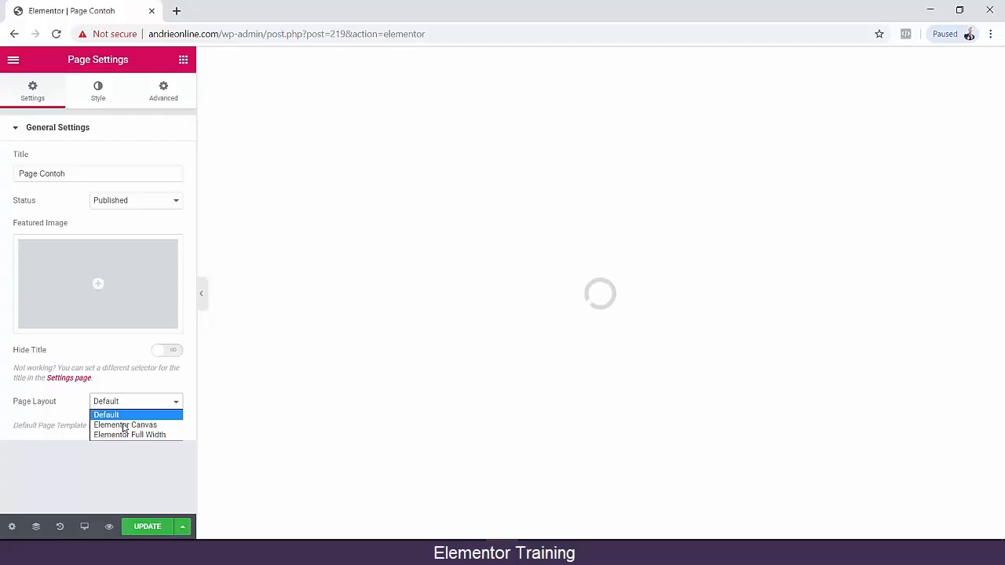
left_click(123, 428)
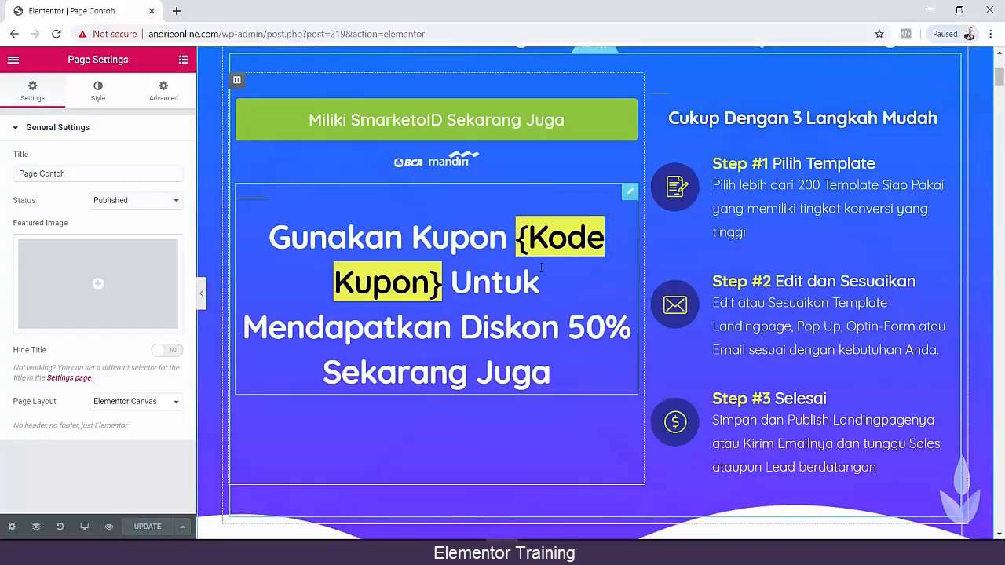
Replace the "Kode Kupon" placeholder in the highlighted coupon heading with "SEMANGAT", keeping the braces, and update the page.
left_click(532, 243)
left_click_drag(523, 239, 428, 284)
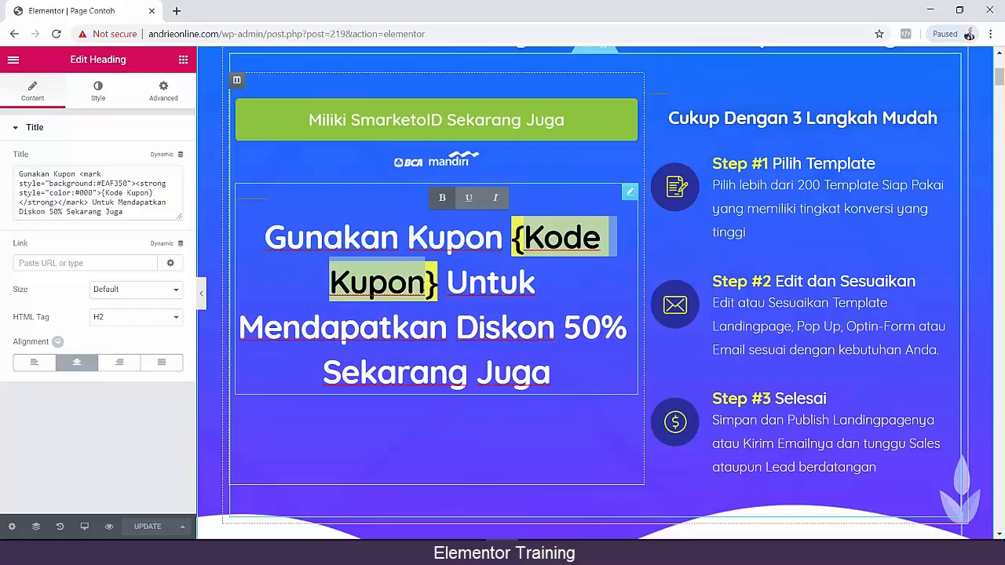
type("SEMANGAT")
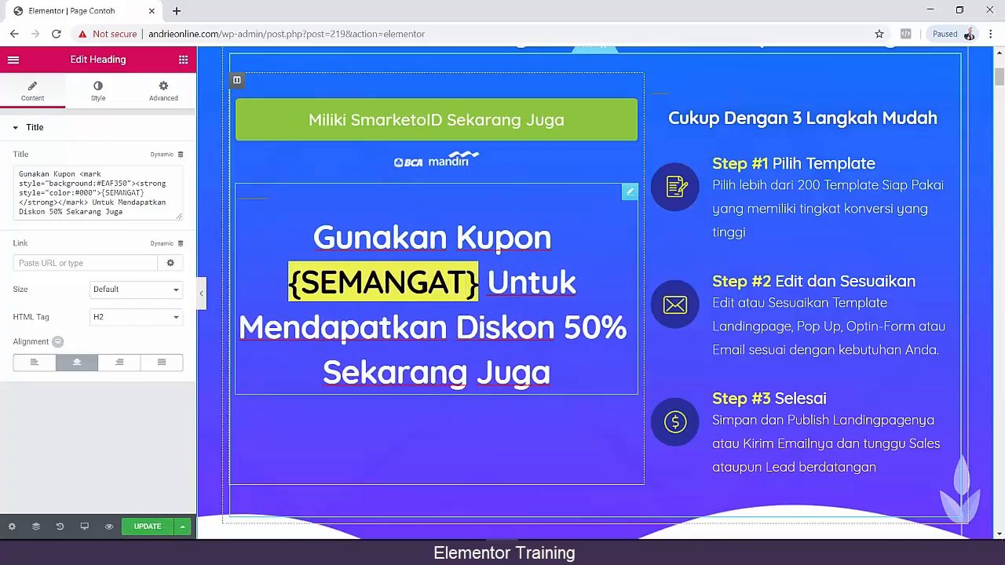
left_click(147, 526)
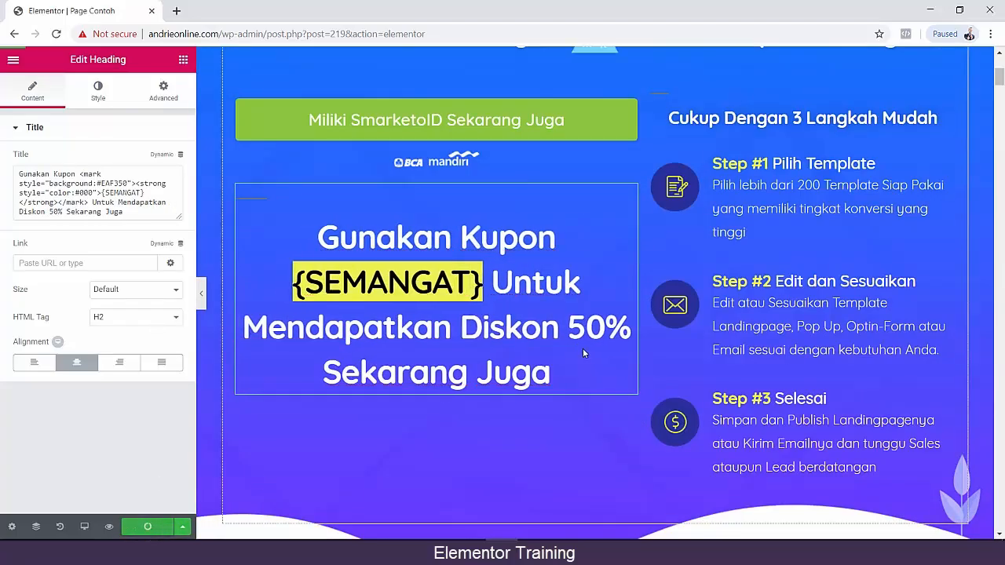
Preview the page, check the coupon heading there and return to the editor.
scroll(628, 346, "up", 2)
scroll(687, 345, "up", 2)
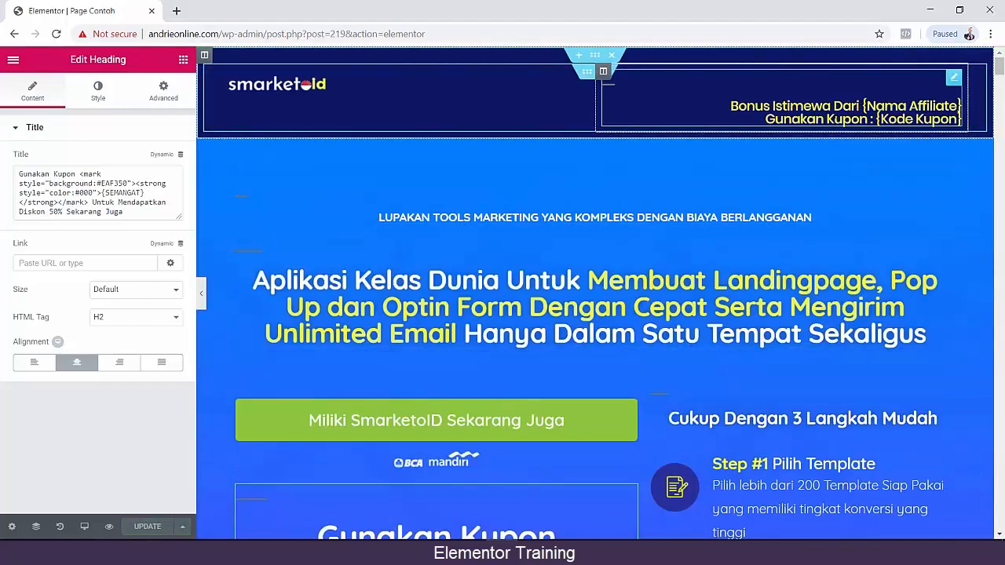
scroll(597, 314, "down", 8)
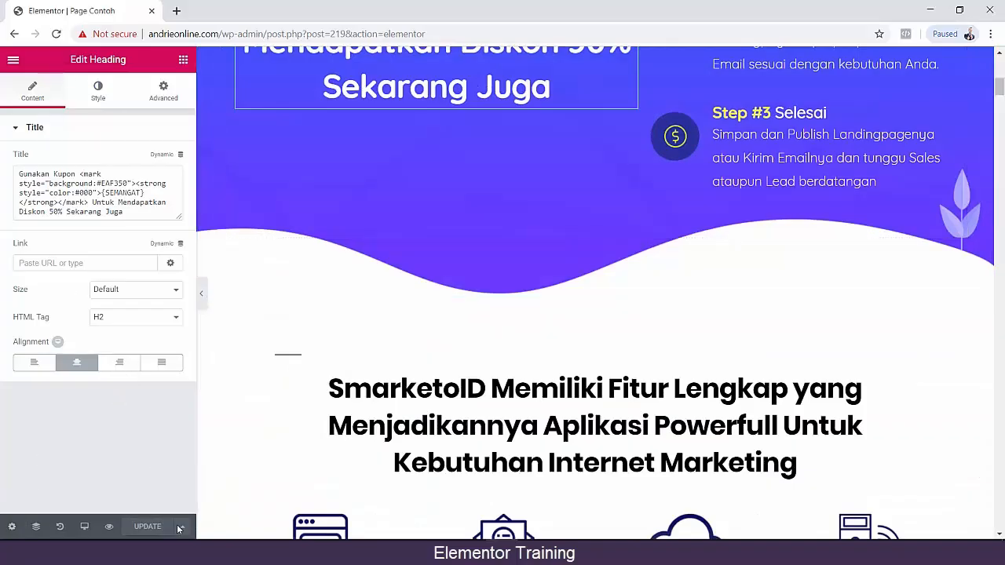
left_click(109, 527)
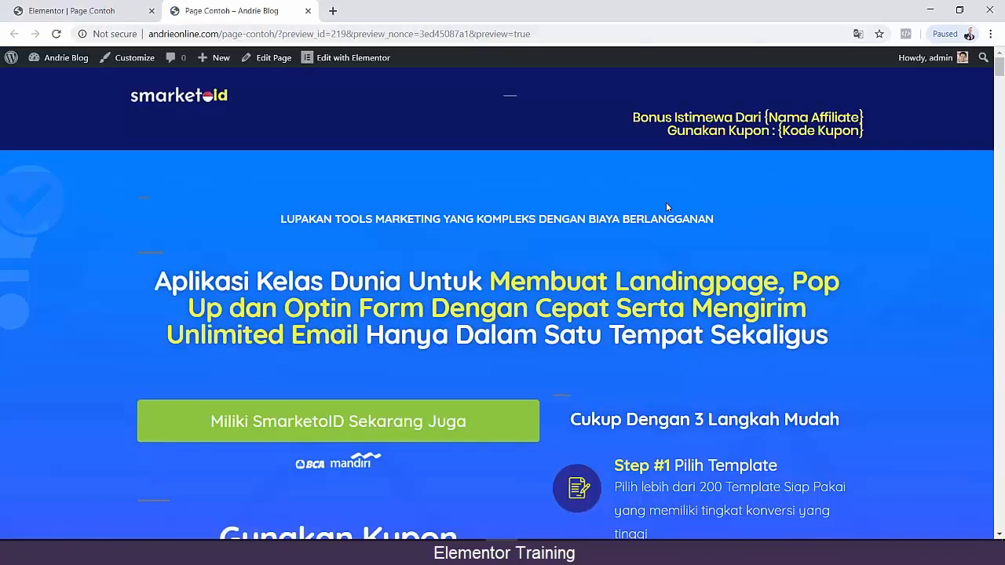
scroll(467, 373, "down", 3)
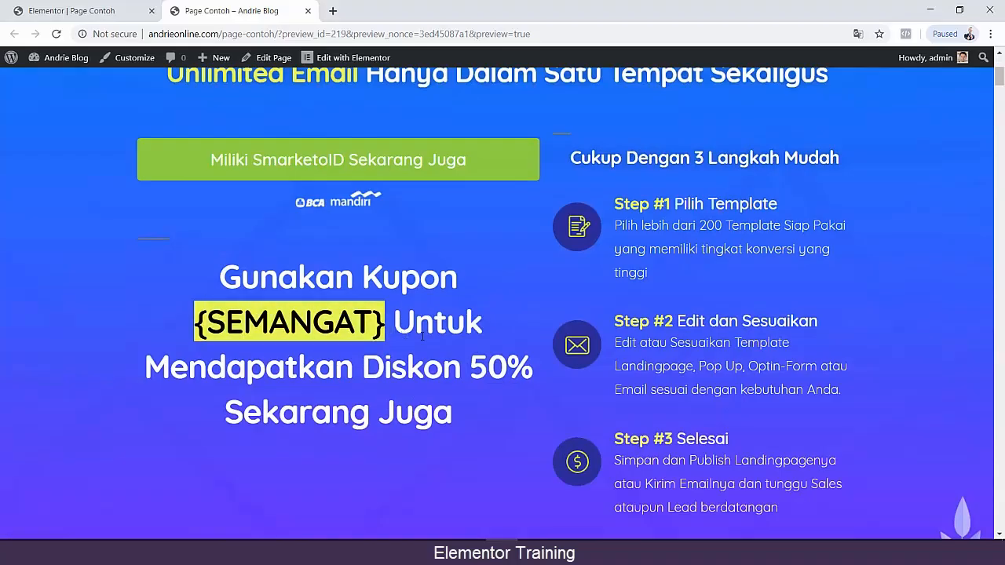
left_click(100, 10)
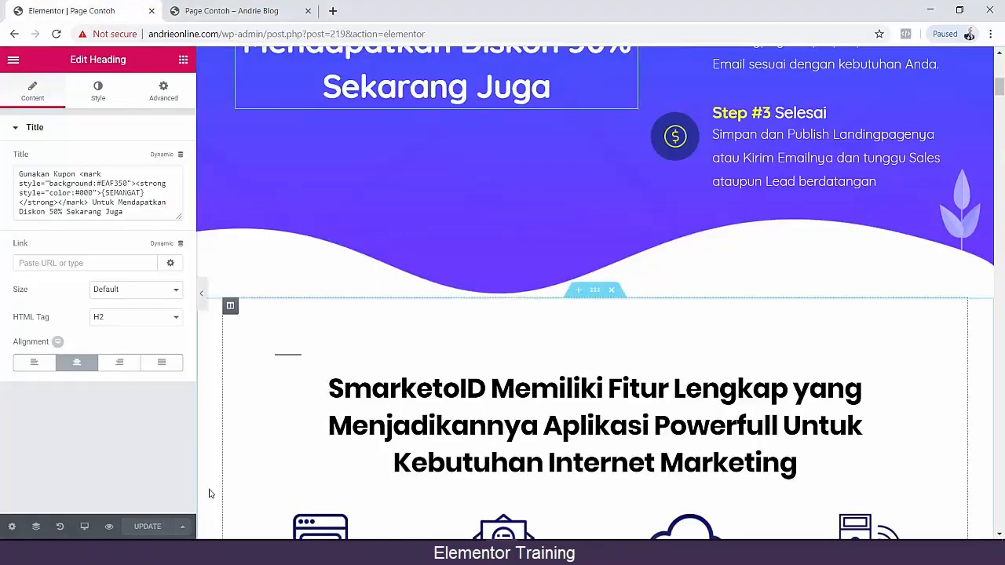
Save the page to the library as a template named "Theme saya".
left_click(182, 527)
left_click(94, 499)
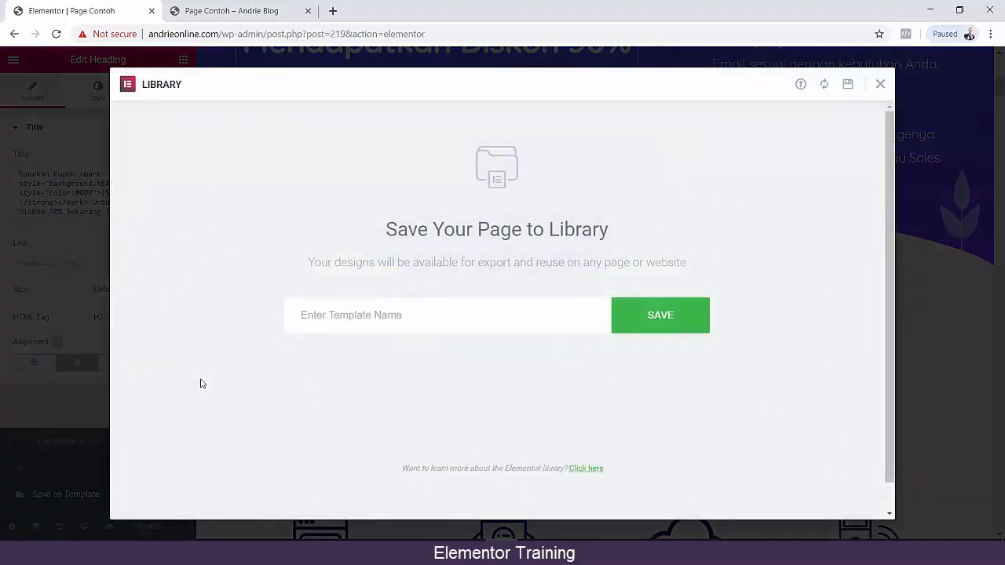
left_click(481, 319)
type("Th")
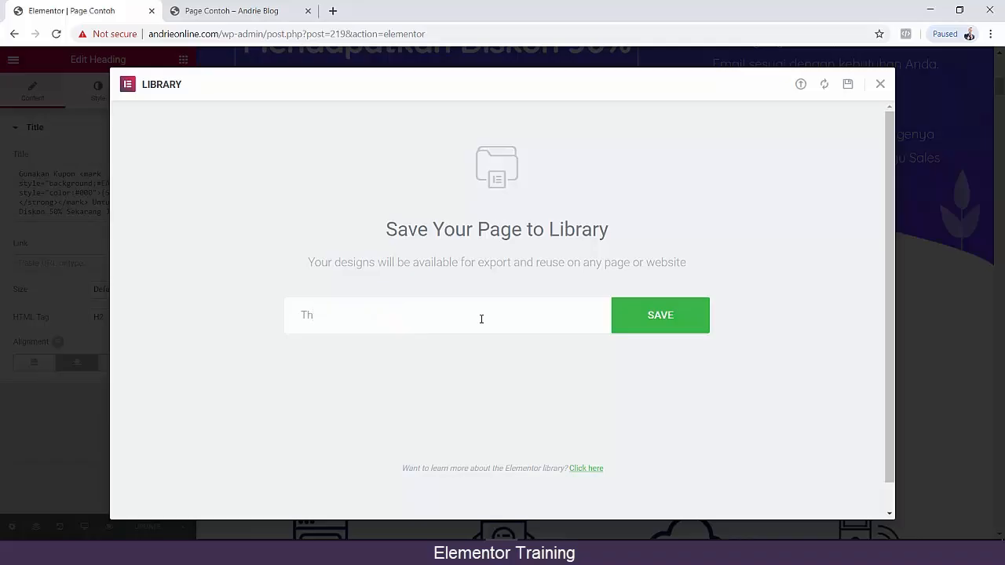
key("BackSpace")
key("BackSpace")
type("Theme saya")
left_click(649, 316)
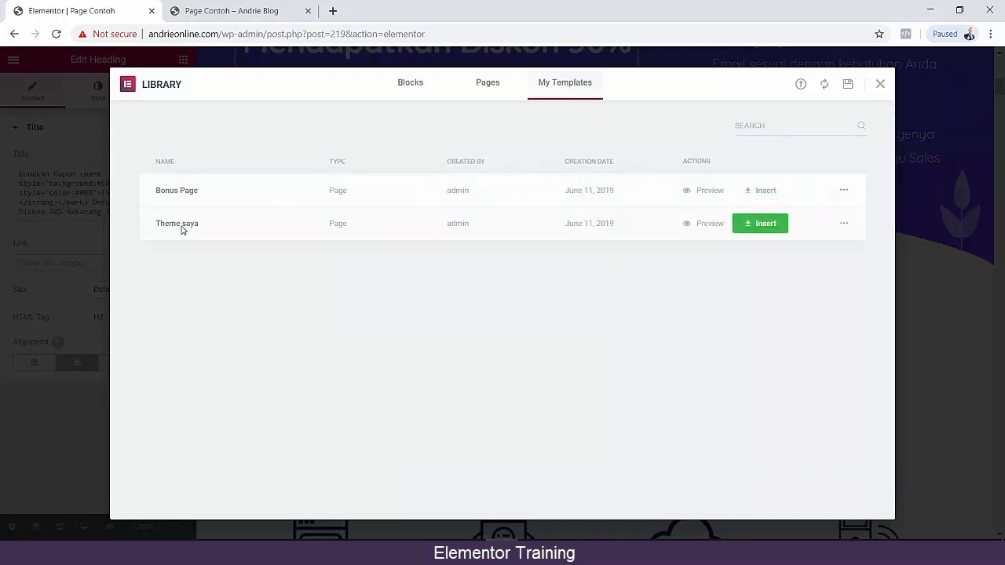
Export the saved "Theme saya" template as a file.
left_click(842, 224)
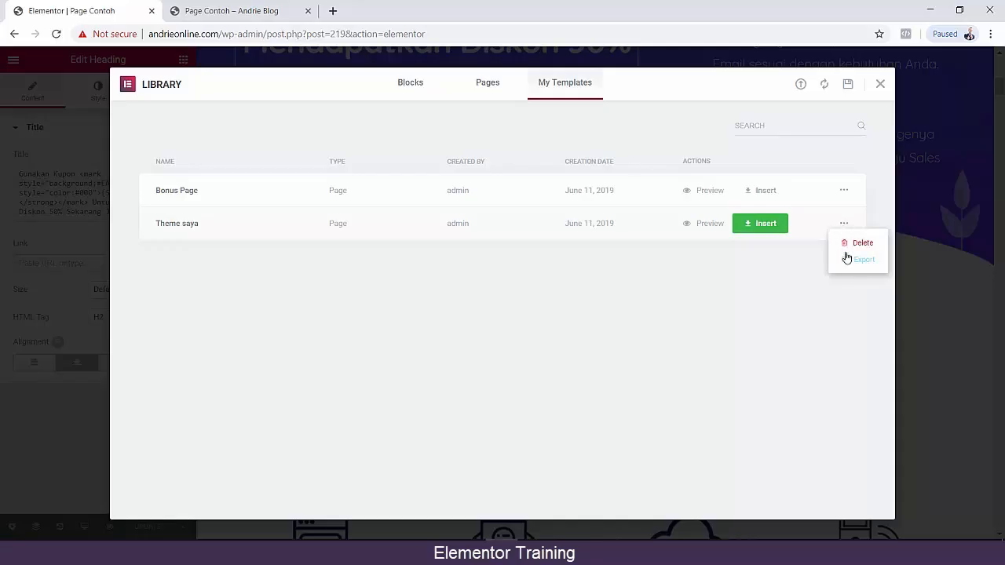
left_click(847, 260)
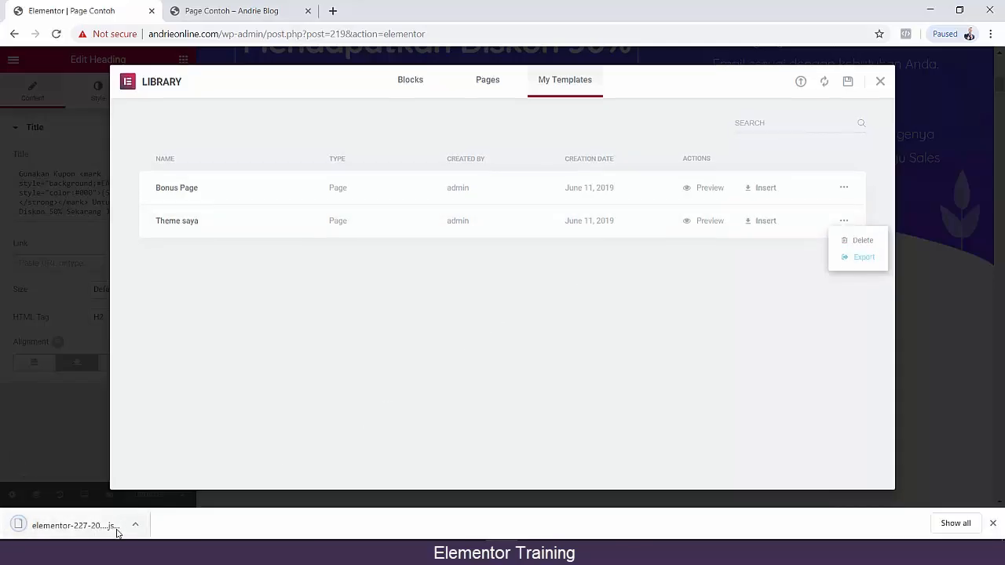
left_click(136, 526)
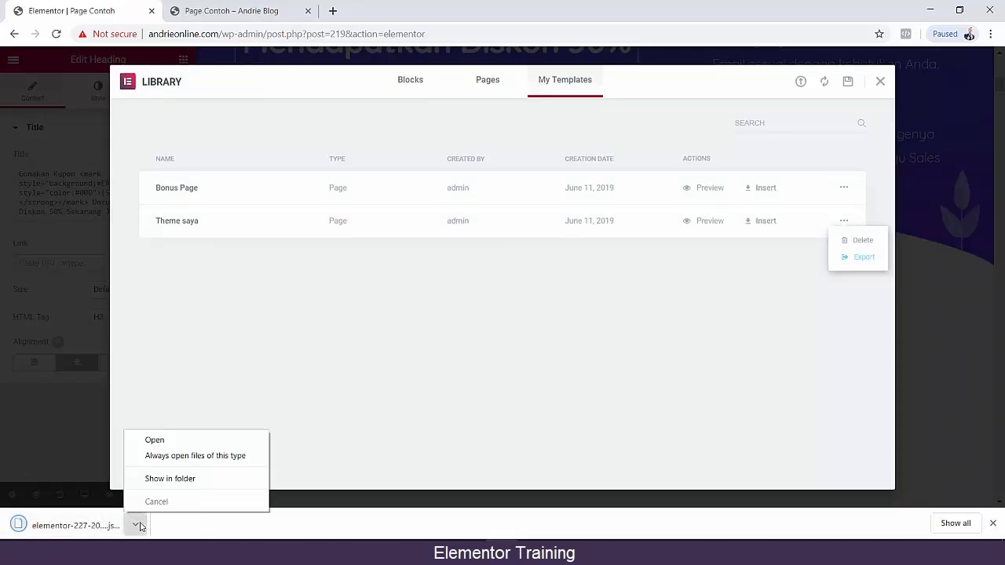
left_click(363, 393)
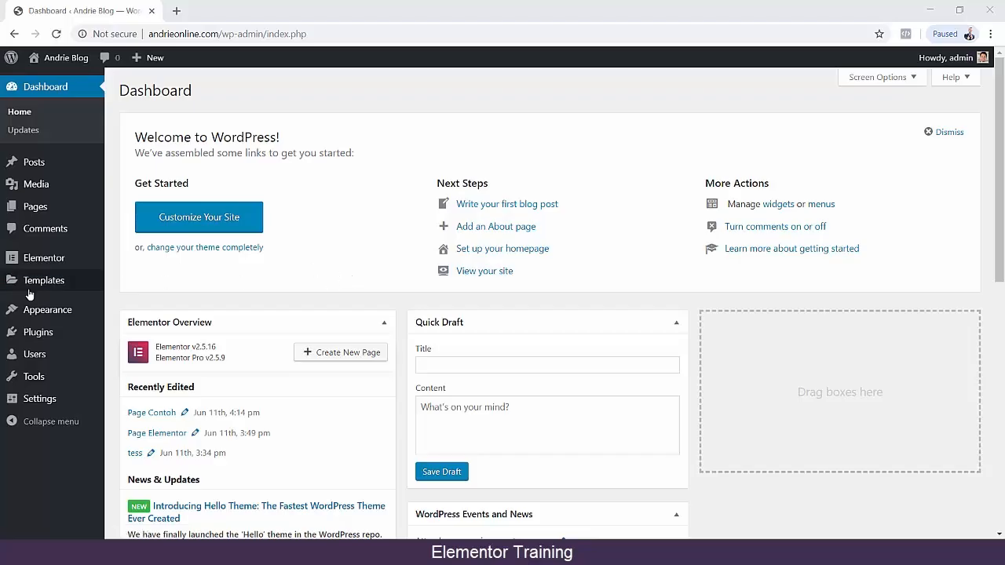
Open the general settings of Elementor from the WordPress dashboard.
mouse_move(46, 289)
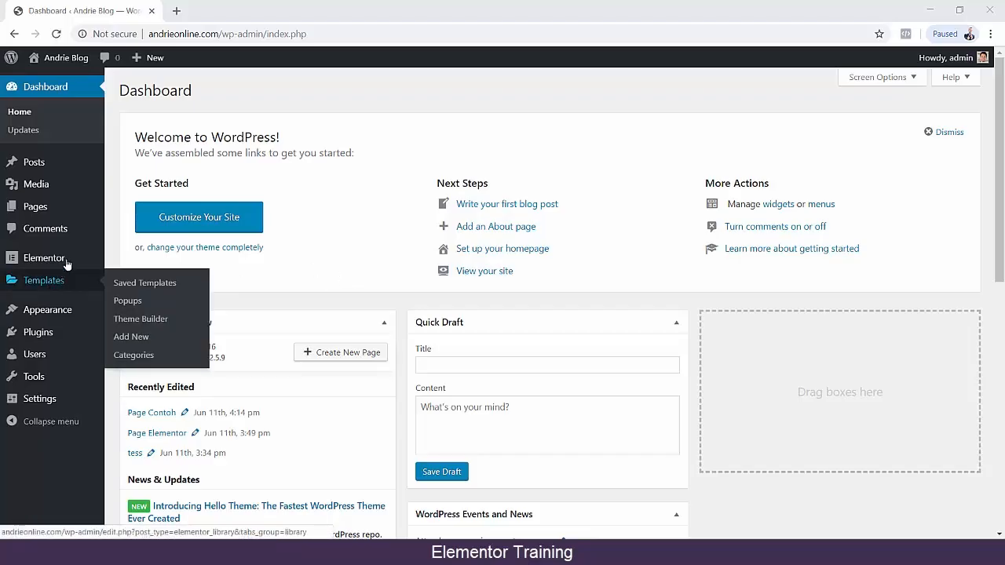
mouse_move(68, 261)
left_click(130, 260)
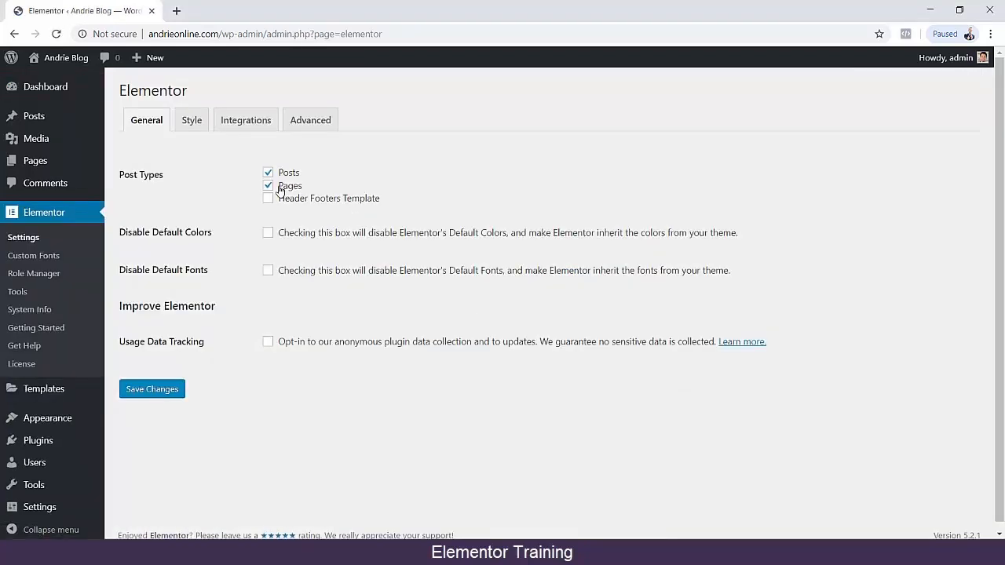
Look through Elementor's Getting Started page and open its full guide on the Elementor website.
left_click(44, 331)
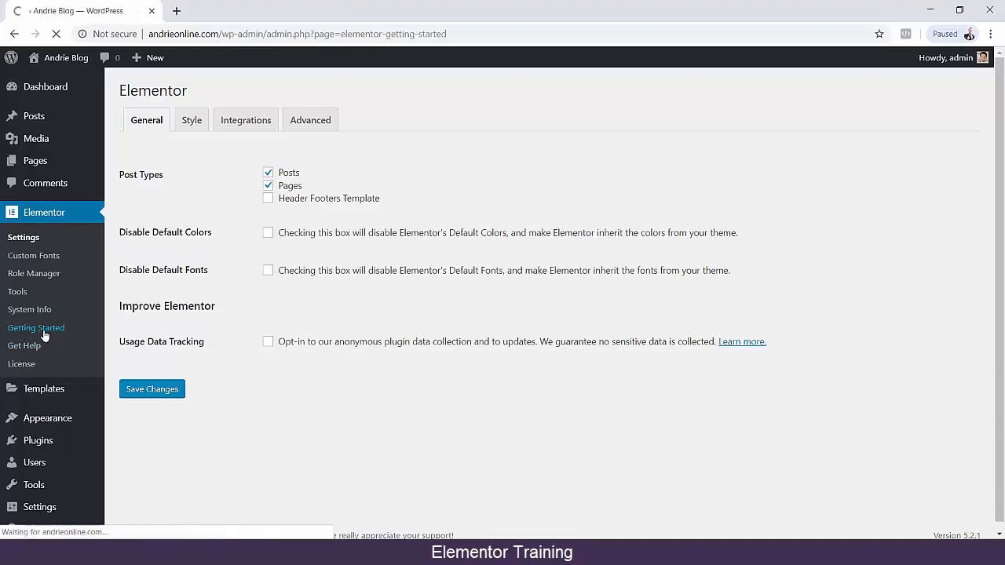
scroll(228, 333, "down", 1)
scroll(232, 334, "down", 1)
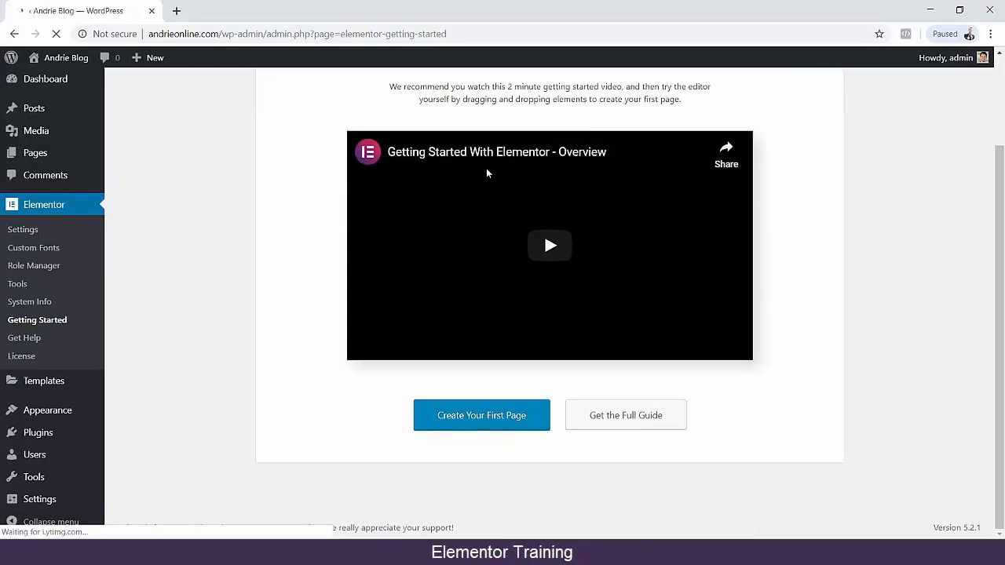
scroll(268, 300, "up", 2)
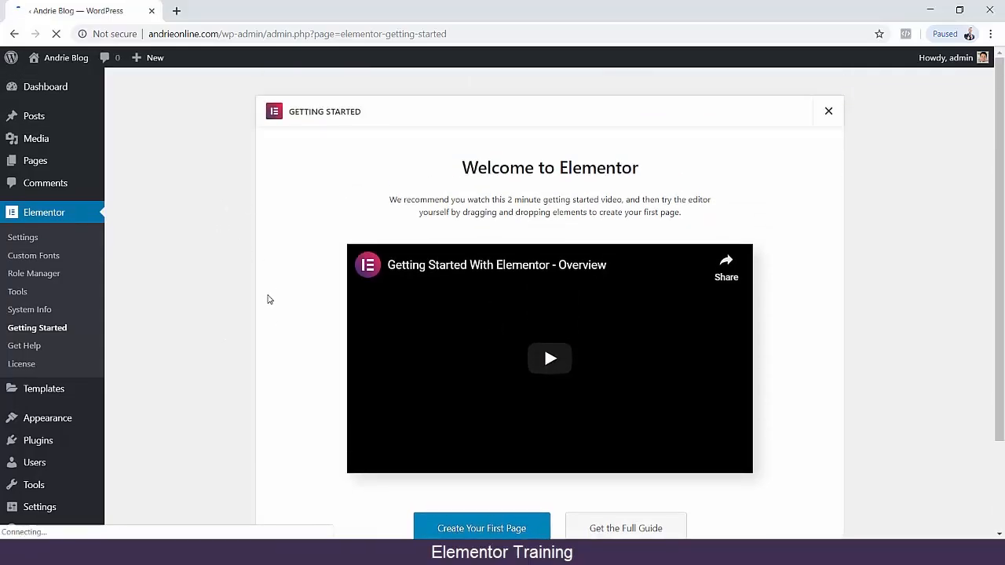
scroll(268, 299, "down", 1)
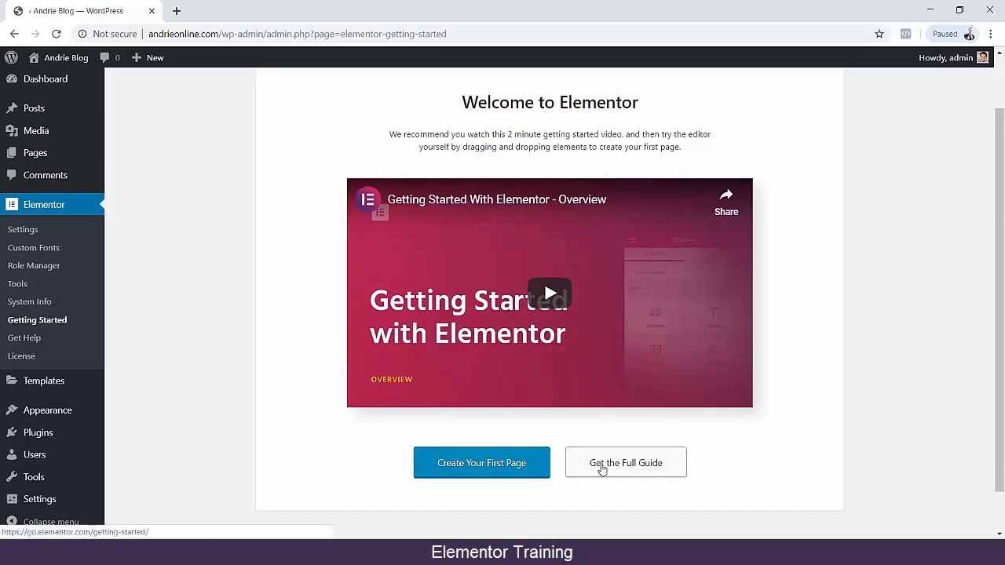
left_click(602, 470)
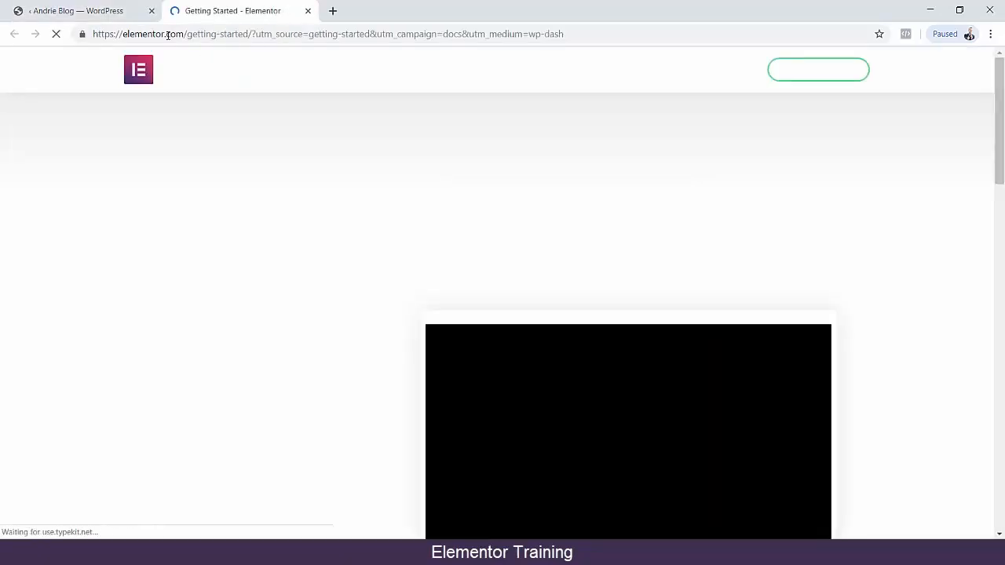
scroll(173, 318, "down", 2)
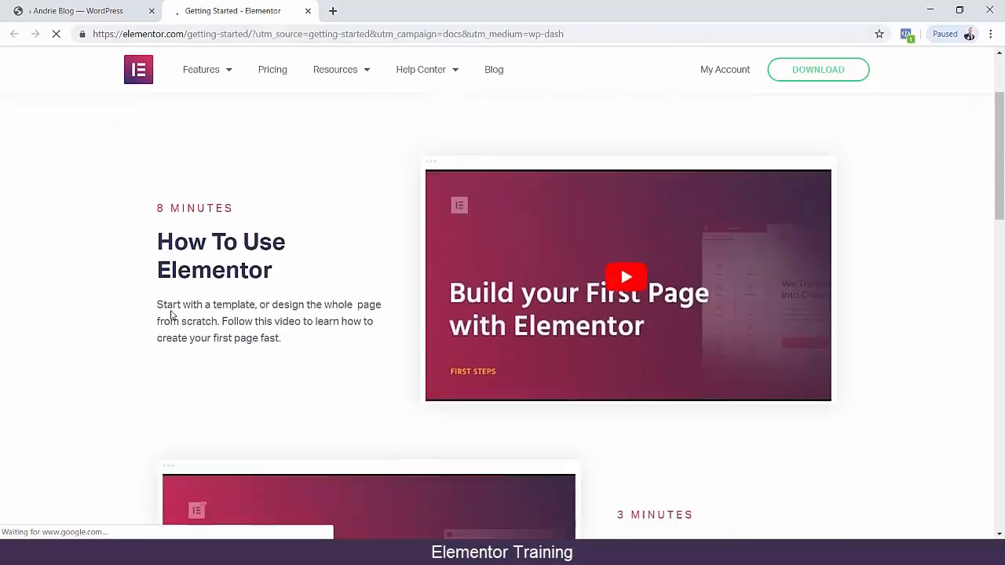
Read through the Getting Started guide's sections on using Elementor, working with templates and responsive websites, dismissing the newsletter popup.
scroll(171, 314, "down", 1)
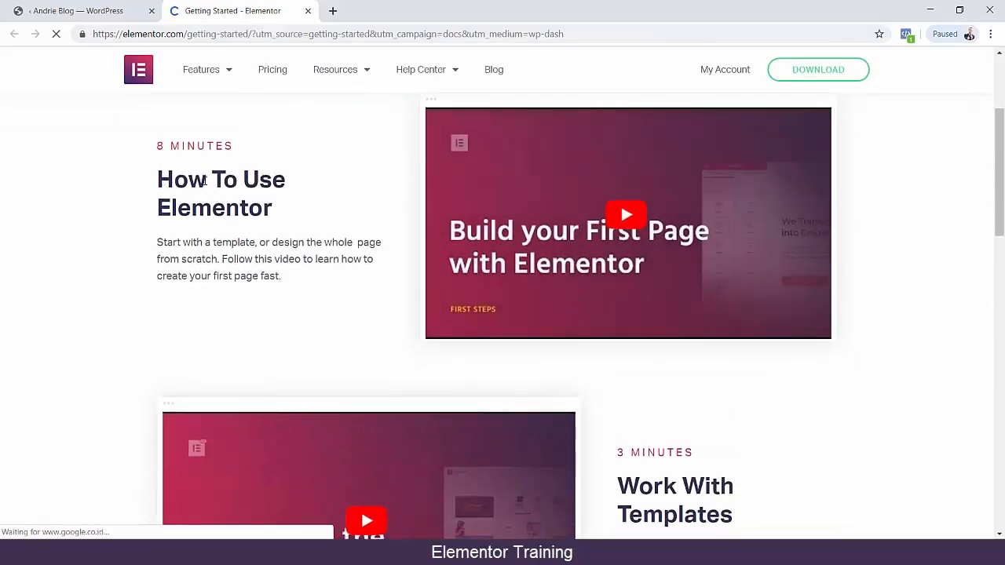
left_click_drag(157, 180, 112, 255)
scroll(94, 334, "down", 3)
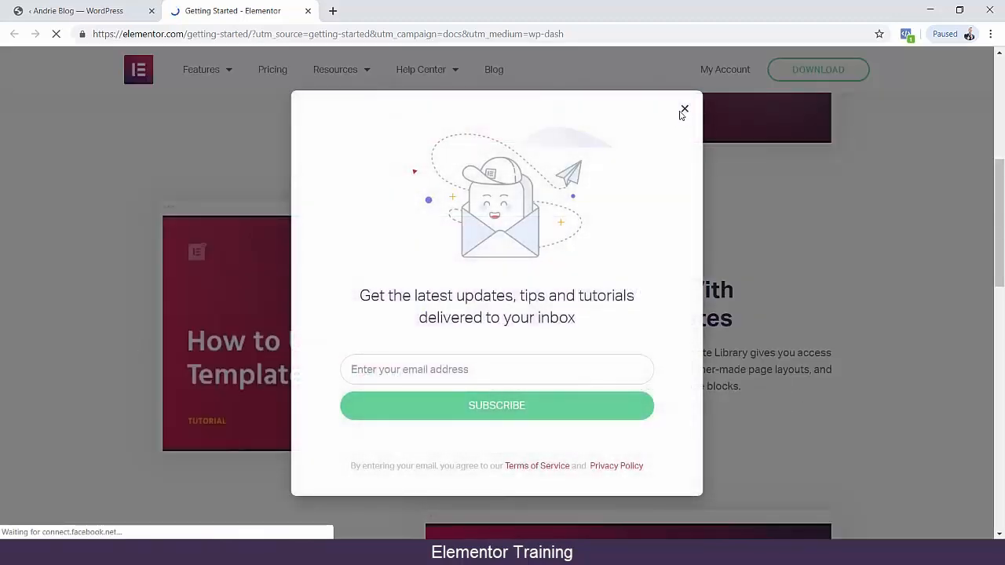
double_click(684, 110)
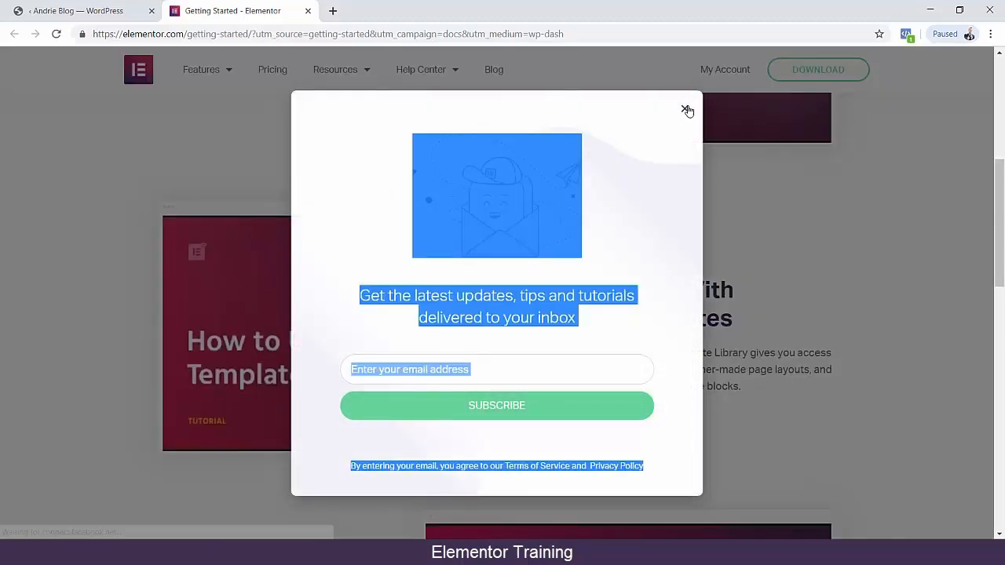
left_click_drag(623, 297, 756, 322)
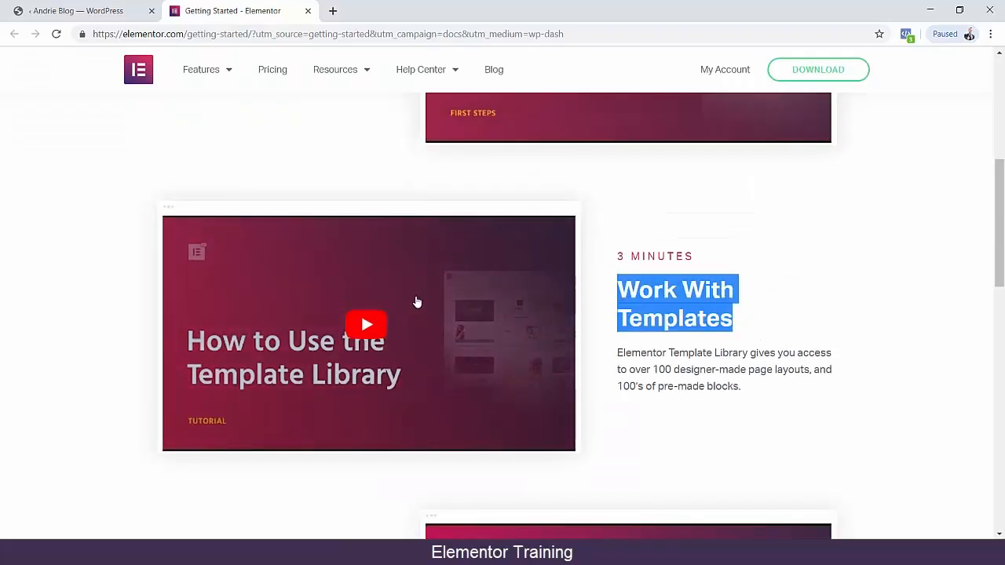
scroll(634, 327, "down", 3)
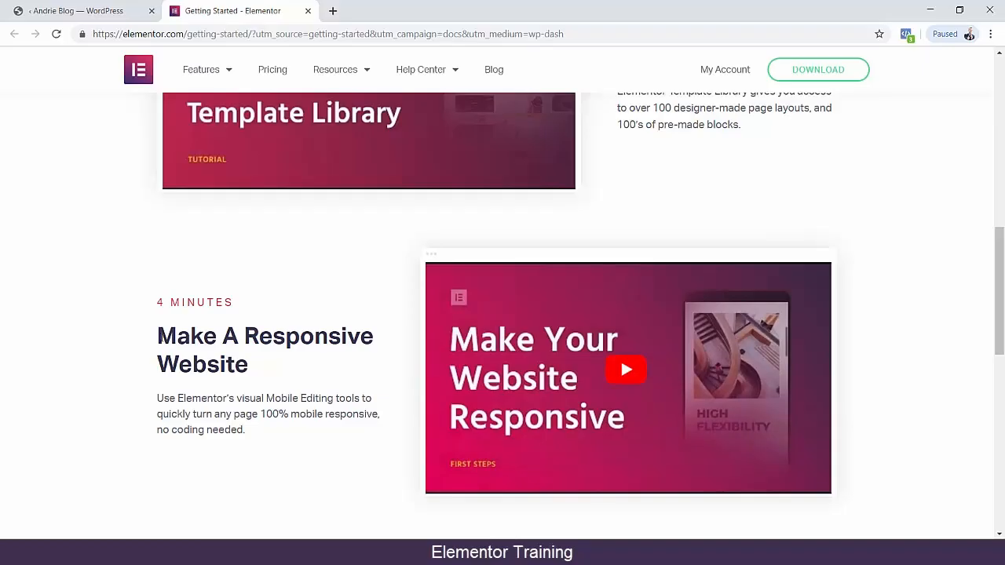
mouse_move(159, 338)
left_mouse_down()
mouse_move(249, 366)
mouse_move(163, 343)
left_mouse_up()
left_click(248, 366)
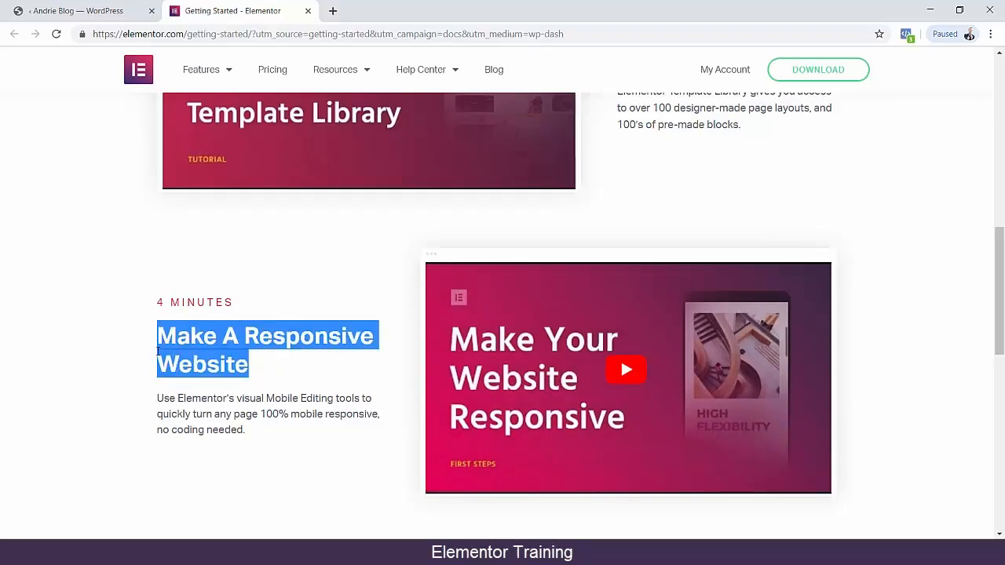
scroll(155, 353, "down", 4)
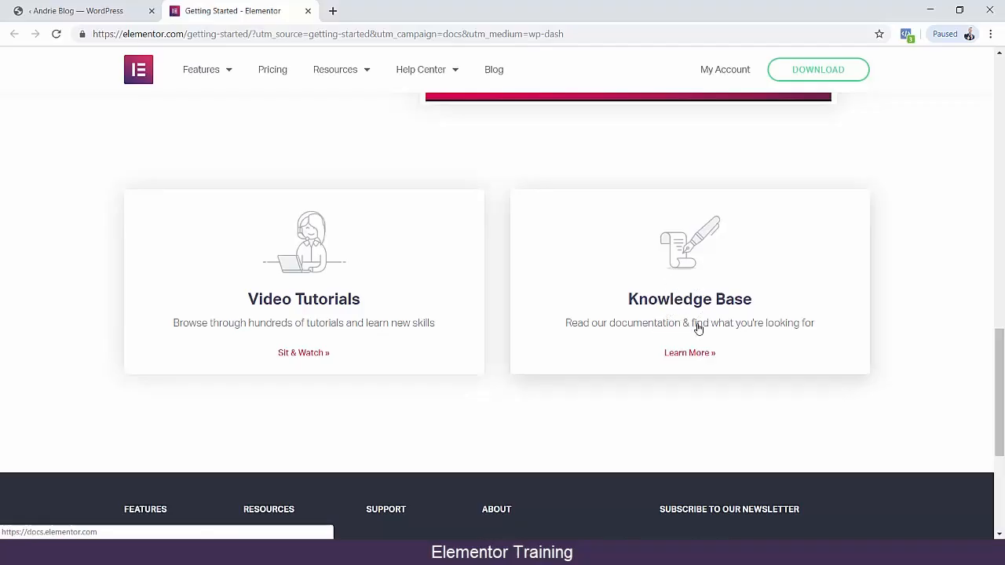
Open the Video Tutorials link at the end of the guide and look over Elementor's YouTube channel page.
left_click(304, 354)
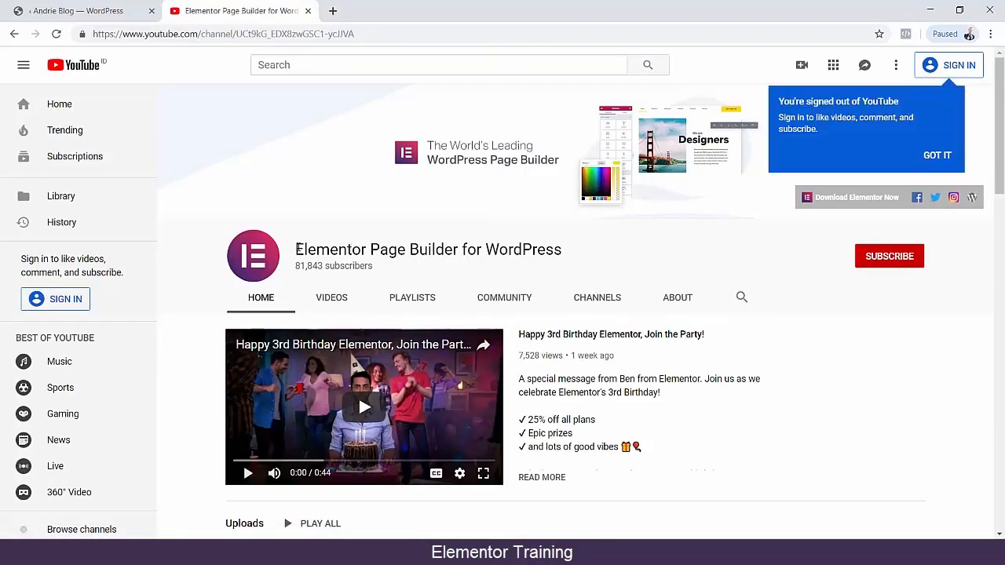
left_click_drag(297, 249, 579, 273)
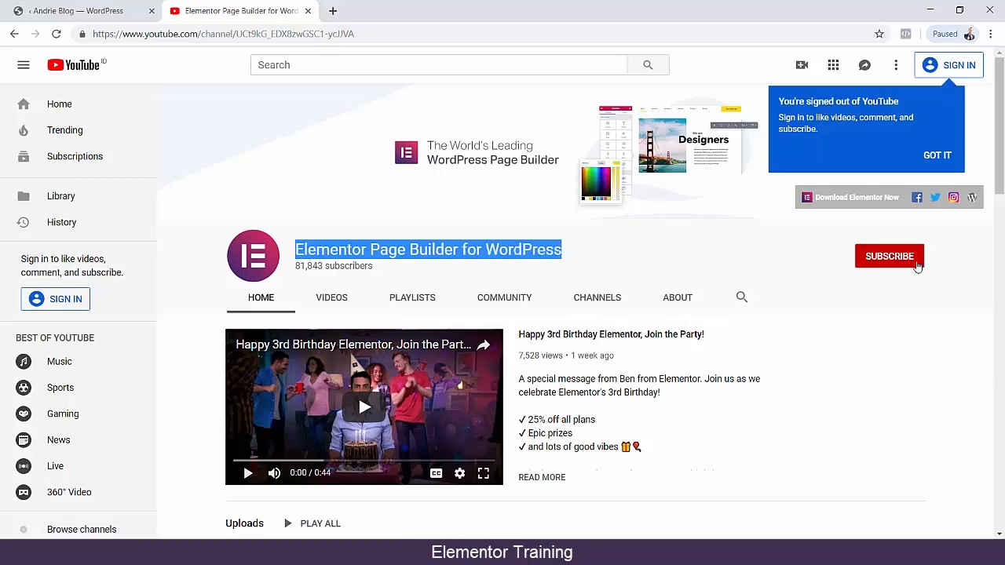
scroll(855, 390, "down", 3)
scroll(330, 225, "up", 2)
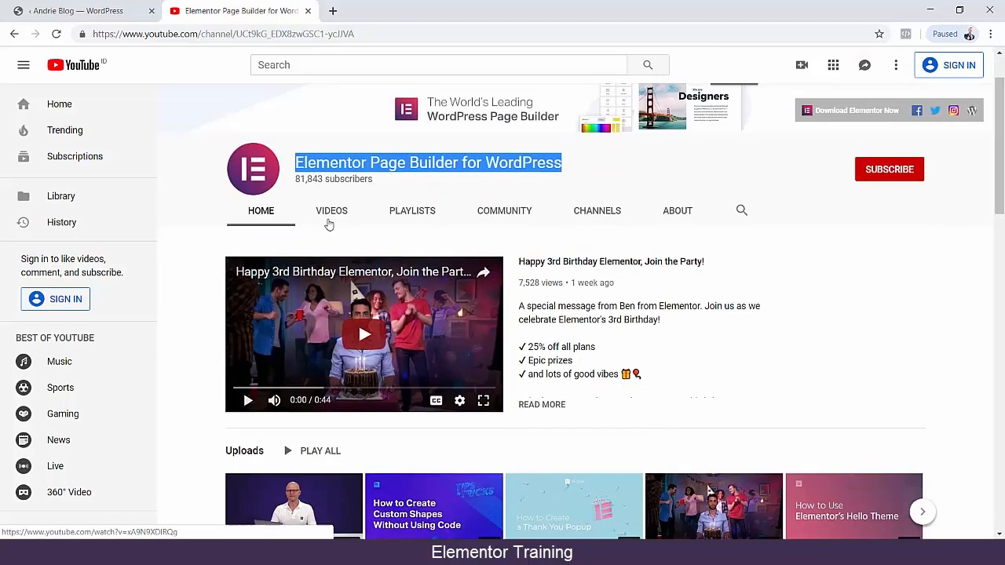
Show the channel's uploaded videos and browse through the list of Elementor tutorials.
left_click(330, 223)
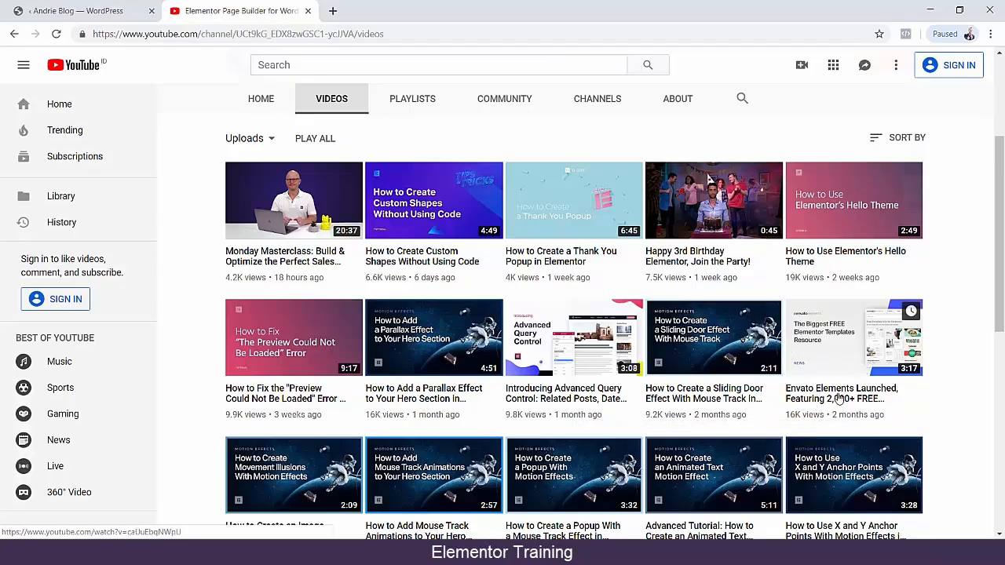
scroll(872, 408, "down", 2)
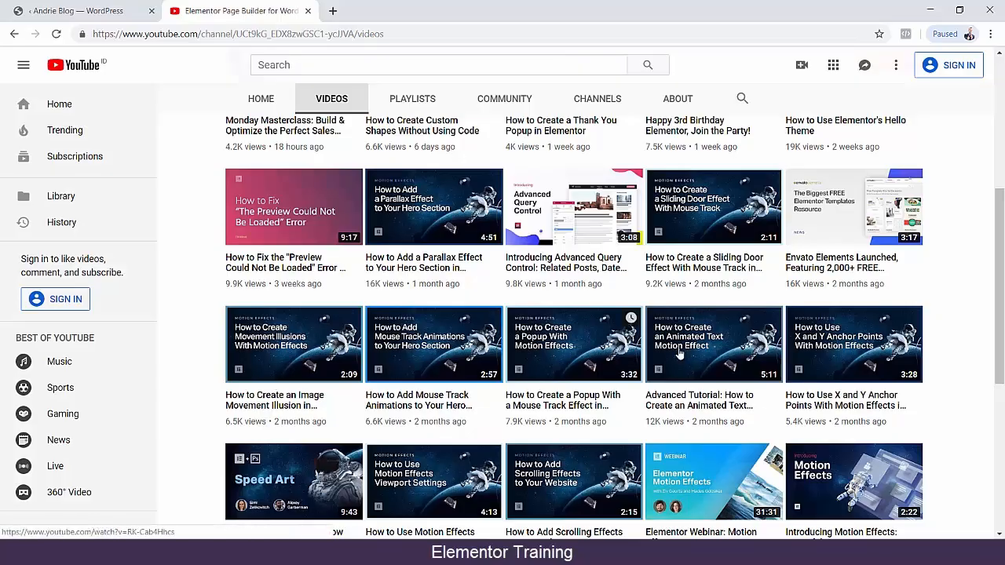
scroll(804, 432, "down", 2)
scroll(657, 428, "down", 2)
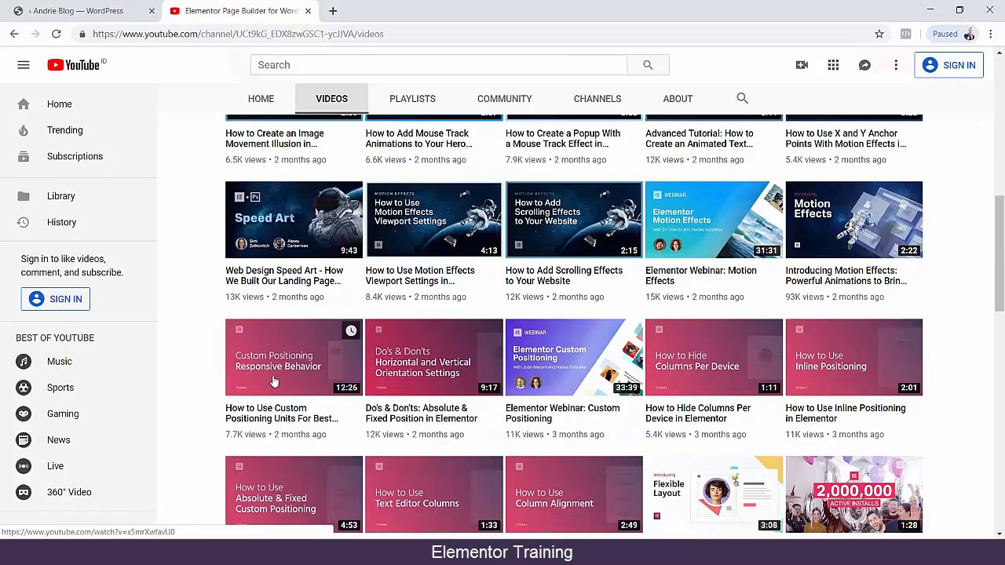
scroll(958, 386, "down", 3)
scroll(958, 385, "up", 10)
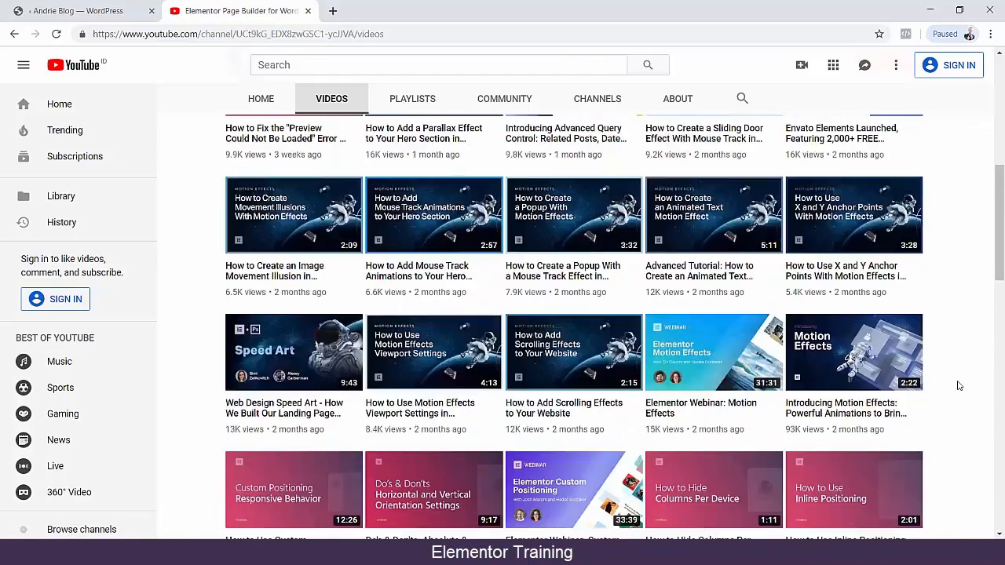
scroll(958, 386, "up", 1)
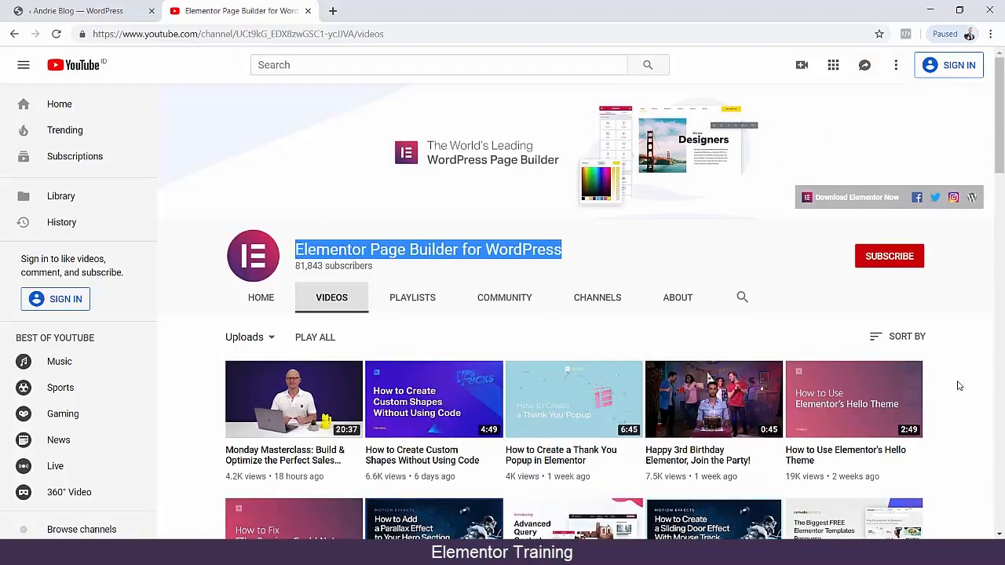
Return to the WordPress admin site and open its main Dashboard.
left_click(117, 20)
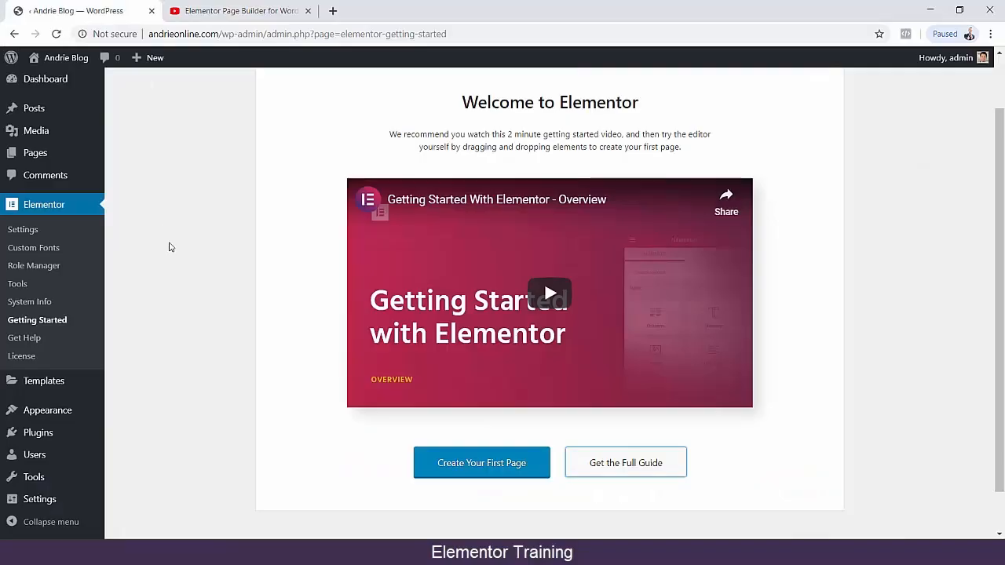
left_click(135, 82)
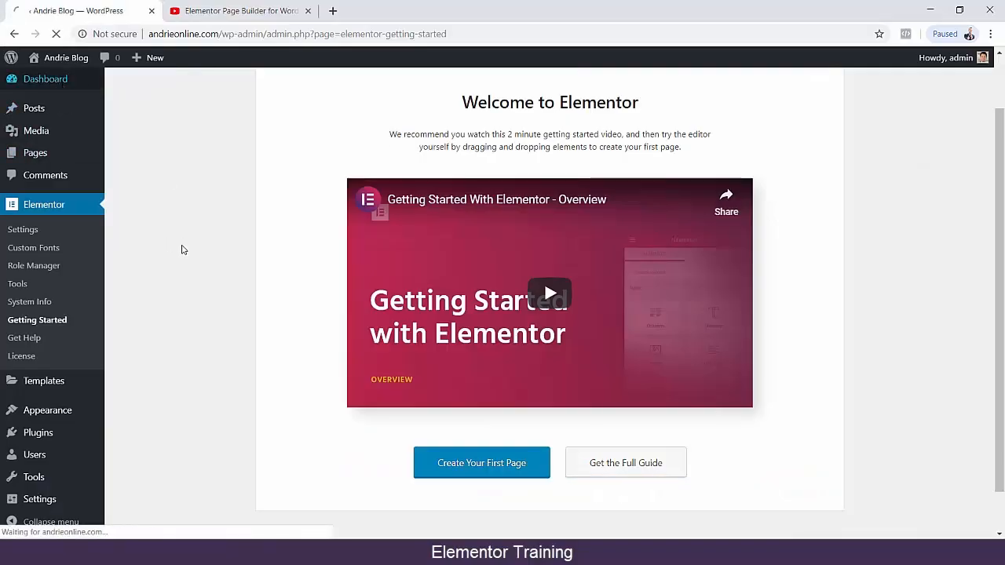